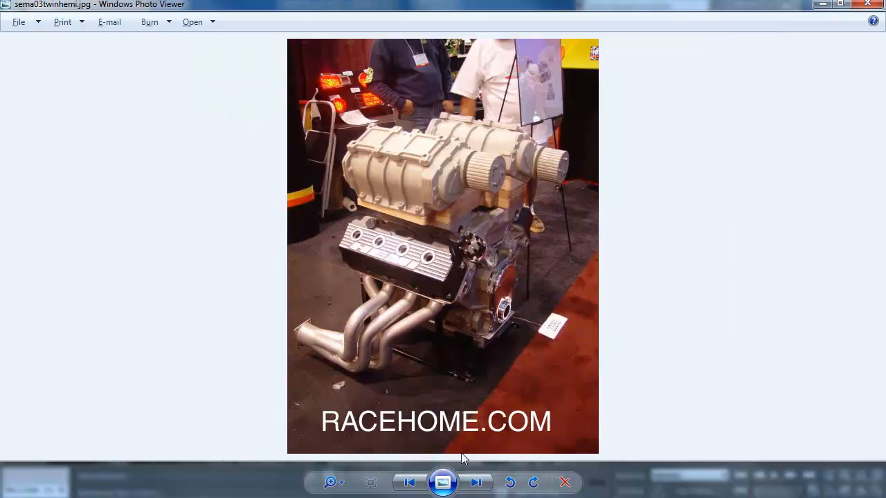
Enlarge the blowers' top covers in the engine reference photo and return to 3ds Max.
key("Left")
scroll(415, 222, "up", 2)
left_click_drag(418, 149, 418, 286)
key("alt+Tab")
Shift the box between the blower and the scoop along Y and convert it to an Editable Poly.
middle_click_drag(348, 276, 352, 250, "alt")
left_click(353, 235)
left_click_drag(464, 236, 492, 236)
middle_click_drag(476, 255, 502, 185, "alt")
right_click(675, 115)
left_click(731, 220)
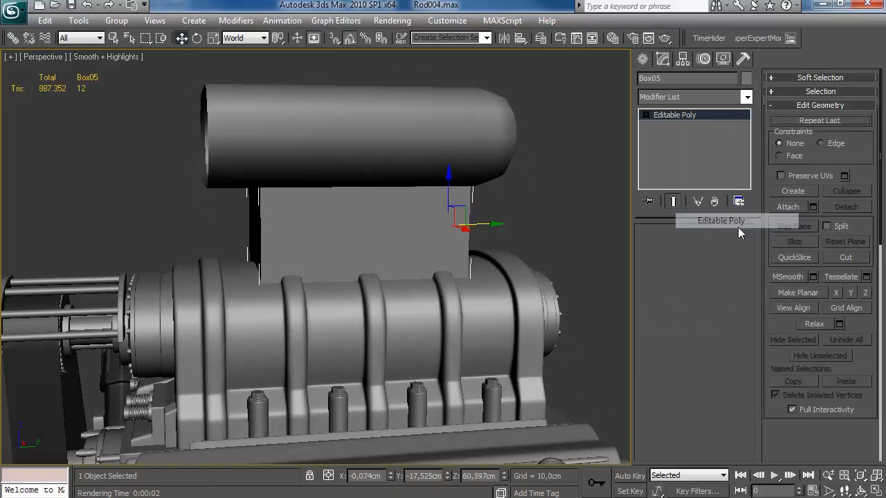
Lower the box's top polygon close to the blower so the box becomes a thin plate.
left_click(709, 261)
left_click_drag(526, 116, 239, 215)
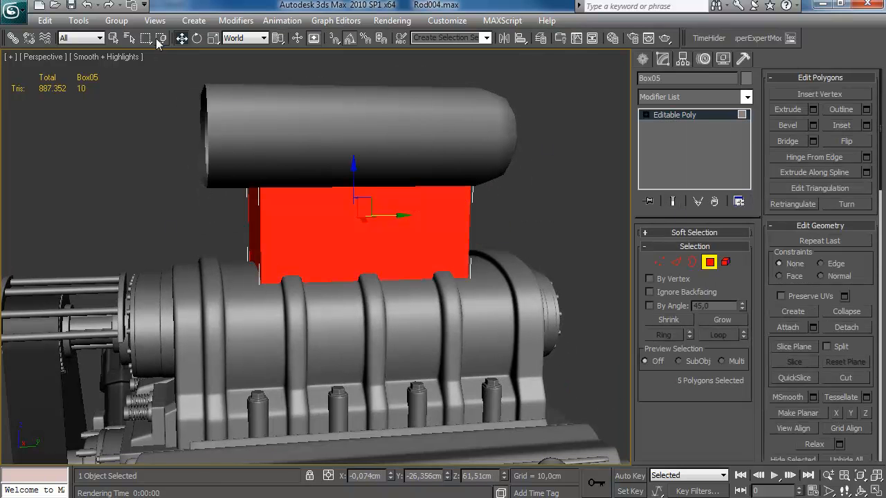
left_click_drag(550, 211, 551, 212)
left_click_drag(353, 148, 356, 215)
middle_click_drag(356, 214, 394, 223, "alt")
Raise the plate's bottom polygon slightly and display edged faces on the shaded model.
scroll(394, 224, "up", 2)
key("F3")
left_click(299, 279)
left_click(302, 272)
key("F3")
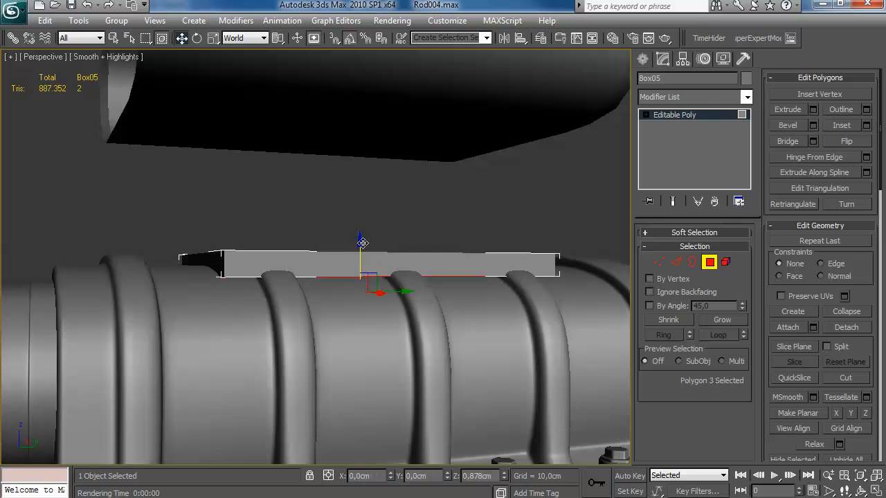
middle_click_drag(377, 263, 379, 291, "alt")
key("F4")
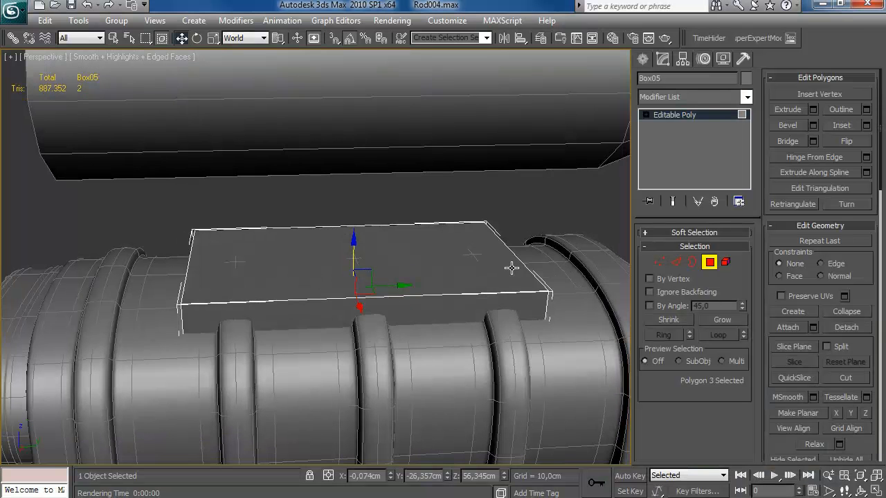
Connect the plate's ring of lengthwise edges with 1 segment to split it across the middle.
key("2")
left_click(412, 295)
key("alt+r")
left_click(866, 159)
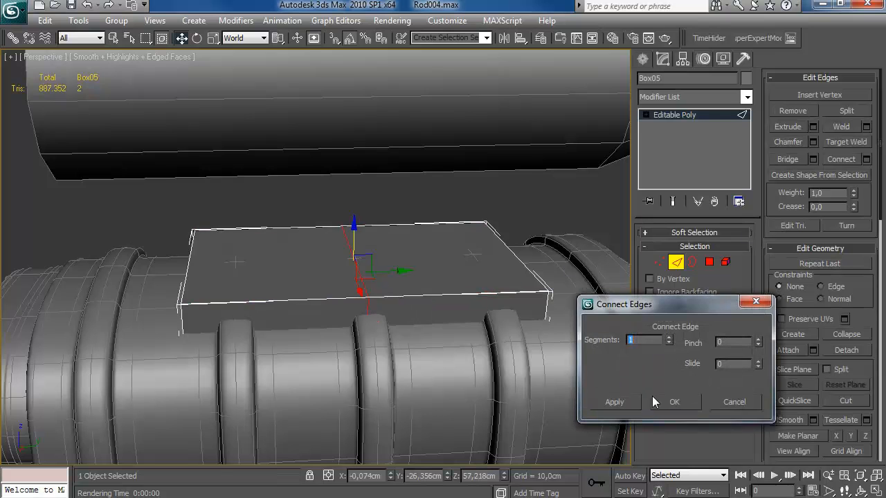
left_click(661, 401)
middle_click_drag(620, 294, 644, 270, "alt")
Scale the vertices of the plate's two end polygons apart along Y to lengthen the plate.
left_click(709, 262)
left_click_drag(131, 360, 229, 194)
left_click_drag(484, 182, 575, 346, "ctrl")
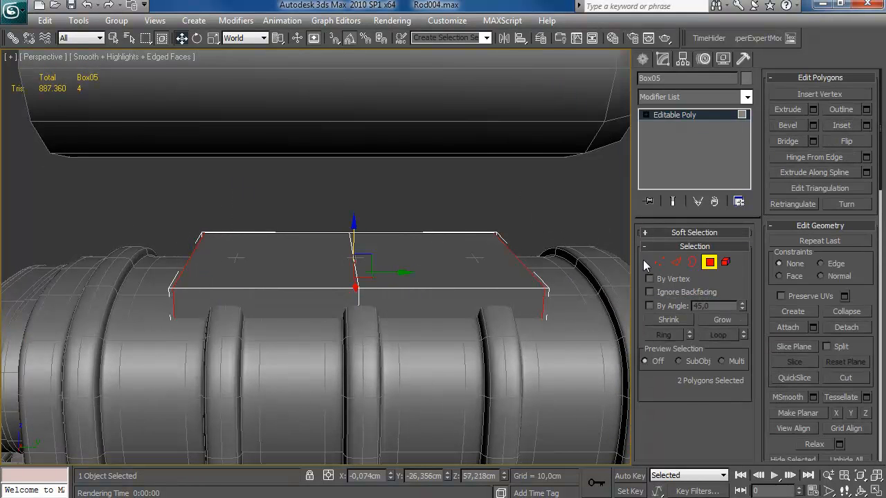
left_click(655, 260, "ctrl")
key("r")
left_click_drag(392, 272, 434, 269)
middle_click_drag(445, 319, 450, 340, "alt")
middle_click_drag(581, 279, 431, 307, "alt")
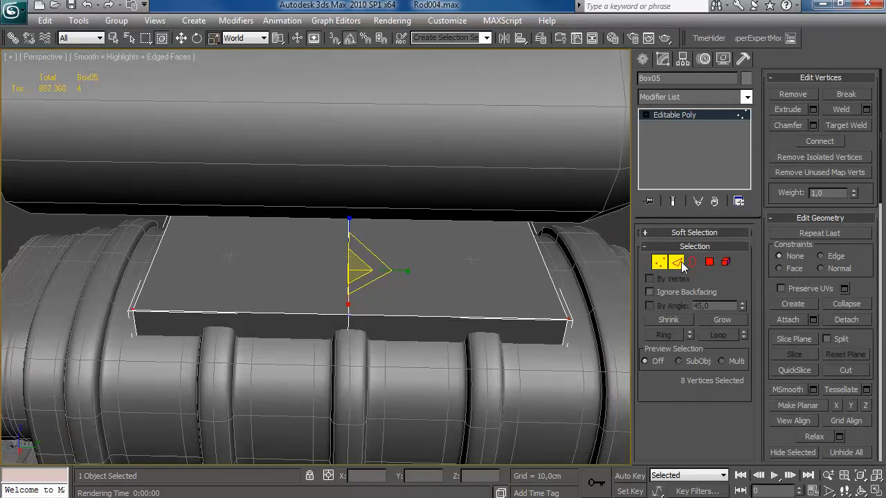
Chamfer the plate's middle edge loop into a narrow central band.
left_click(676, 262)
left_click(814, 142)
left_click(667, 365)
middle_click_drag(371, 303, 406, 299, "alt")
Connect the lengthwise edges on both halves of the plate with 2 segments and a pinch of 52.
left_click(269, 320)
double_click(490, 298)
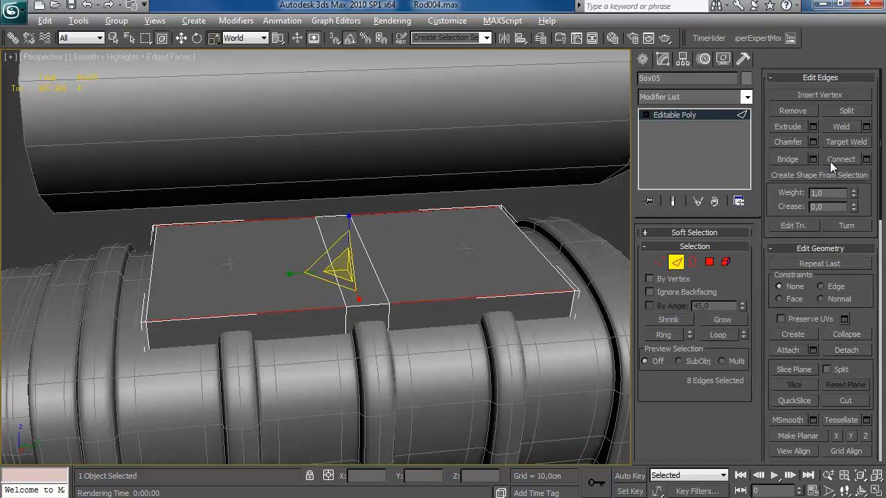
left_click(866, 159)
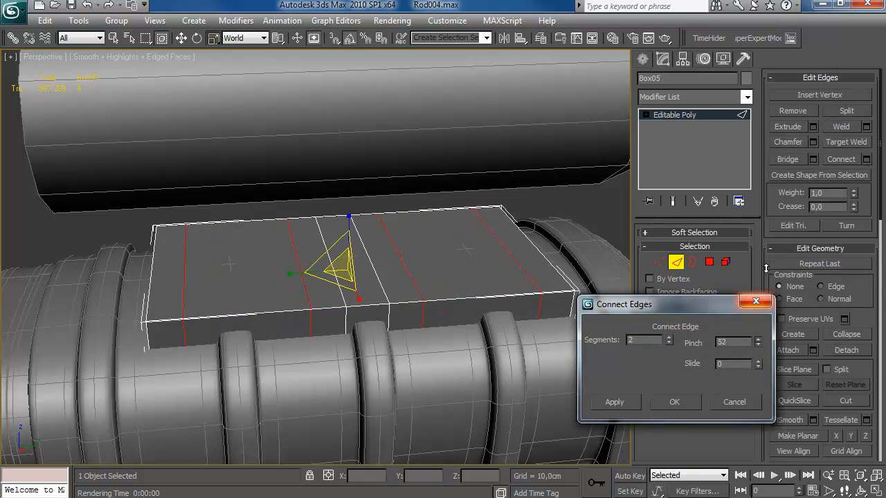
left_click(680, 403)
Connect the ring of edges across the plate's width to add two lengthwise loops near the long sides.
middle_click_drag(263, 322, 374, 321, "alt")
left_click(392, 339)
key("alt+r")
left_click(866, 160)
middle_click_drag(388, 349, 235, 339, "alt")
left_click(674, 402)
Check the blower photo and connect the plate's vertical edge ring with 1 segment slid toward the bottom edge.
key("alt+Tab")
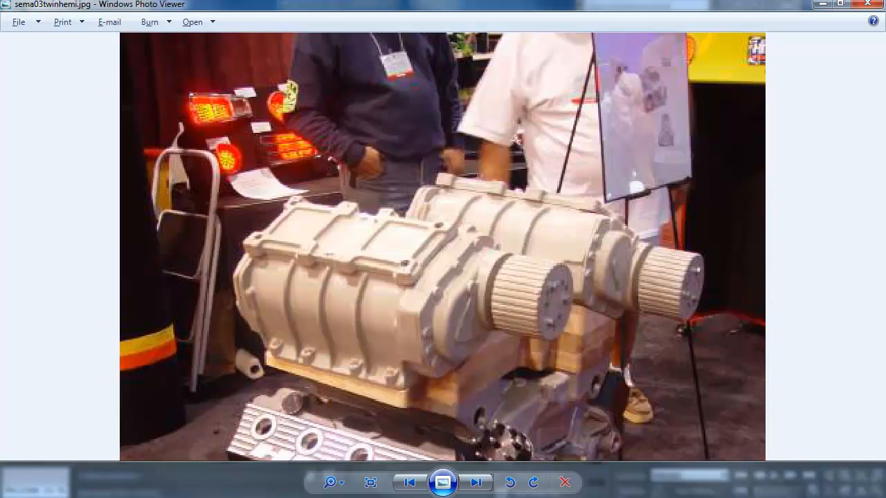
key("alt+Tab")
middle_click_drag(342, 332, 385, 287, "alt")
left_click(449, 288)
key("alt+r")
left_click(866, 159)
right_click(669, 340)
right_click(758, 344)
left_click_drag(758, 363, 739, 422)
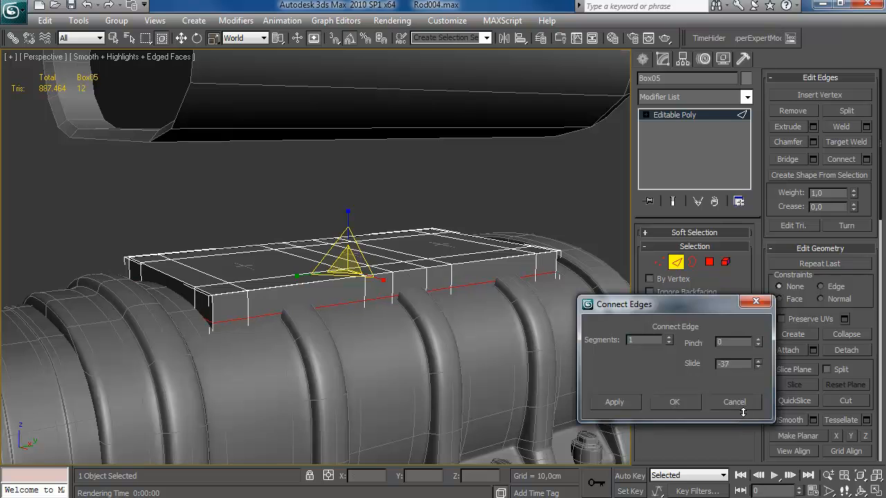
left_click(675, 402)
Select the upper side polygons at the plate's four corners and at the two bands beside the middle.
key("4")
left_click(244, 305)
left_click(383, 288, "ctrl")
middle_click_drag(383, 288, 467, 284, "alt")
left_click(468, 284, "ctrl")
left_click(445, 284, "ctrl")
left_click(275, 253, "ctrl")
left_click(216, 251, "ctrl")
middle_click_drag(216, 251, 241, 298, "alt")
left_click(158, 270, "ctrl")
left_click(349, 259, "ctrl")
left_click(40, 423, "ctrl")
left_click(311, 351, "ctrl")
middle_click_drag(312, 351, 471, 336, "alt")
left_click(165, 391, "ctrl")
scroll(383, 313, "down", 3)
Select the plate's outer vertices, scale them slightly outward along X, and return to the side polygon selection.
left_click(659, 262)
middle_click_drag(344, 239, 311, 227, "alt")
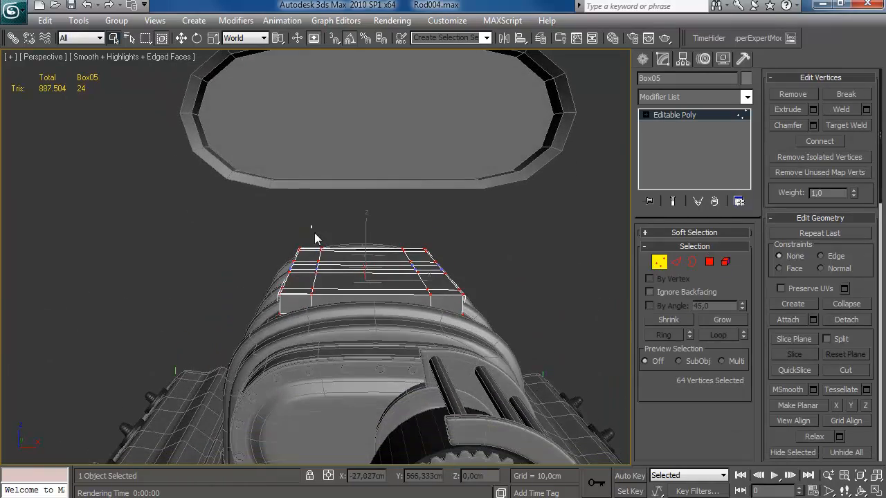
left_click_drag(438, 358, 437, 356, "alt")
middle_click_drag(437, 356, 465, 283, "alt")
middle_click_drag(414, 319, 395, 329, "alt")
key("w")
key("ctrl+z")
left_click_drag(322, 351, 306, 316, "ctrl")
left_click_drag(413, 282, 425, 283)
left_click(710, 263)
Try extruding the twelve selected side polygons 0.49 cm with the Local Normal type.
middle_click_drag(478, 295, 346, 308, "alt")
left_click(812, 109)
left_click(619, 351)
right_click(743, 339)
left_click_drag(743, 339, 747, 302)
middle_click_drag(475, 321, 502, 321, "alt")
left_click_drag(744, 342, 745, 351)
left_click(689, 388)
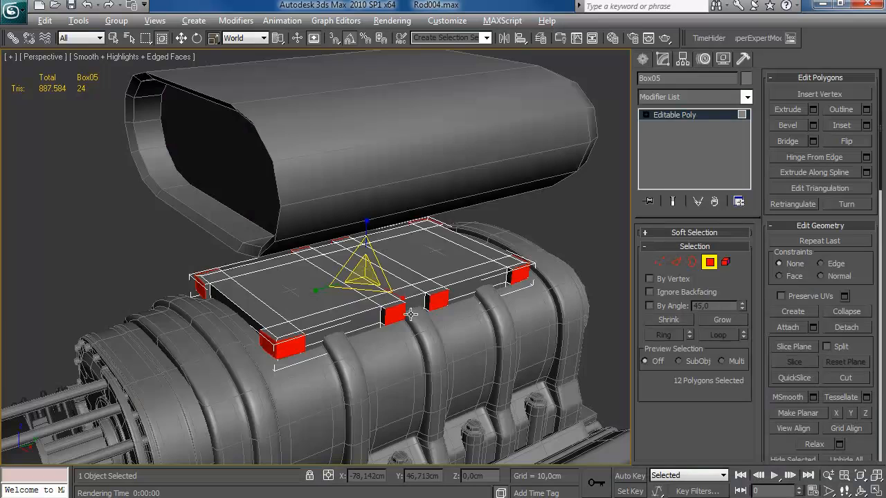
Undo the side pad extrusion and return to the selected corner and middle polygons.
middle_click_drag(325, 298, 334, 321, "alt")
key("1")
left_click_drag(340, 250, 341, 249)
left_click_drag(423, 241, 396, 322, "ctrl")
middle_click_drag(413, 282, 415, 305, "alt")
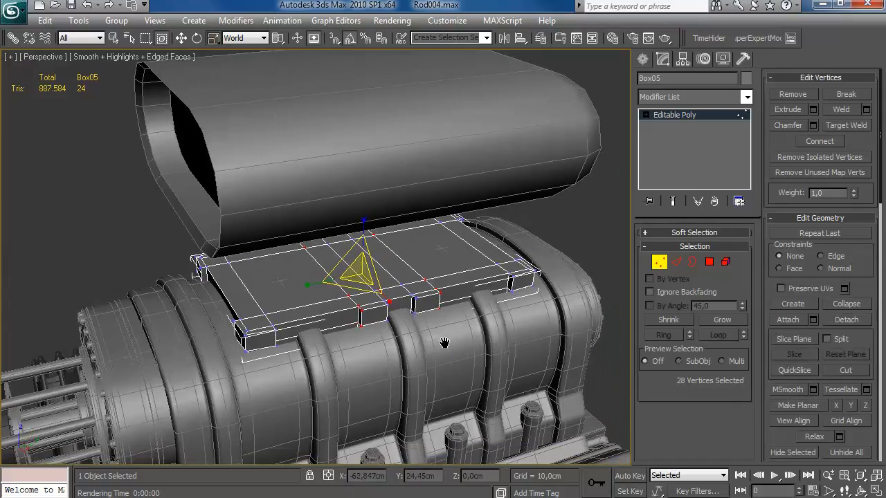
scroll(415, 305, "up", 3)
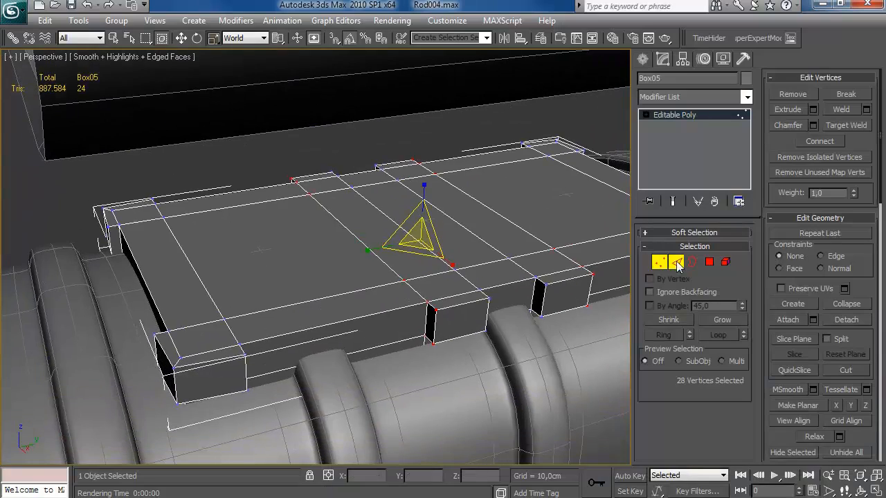
left_click(677, 263)
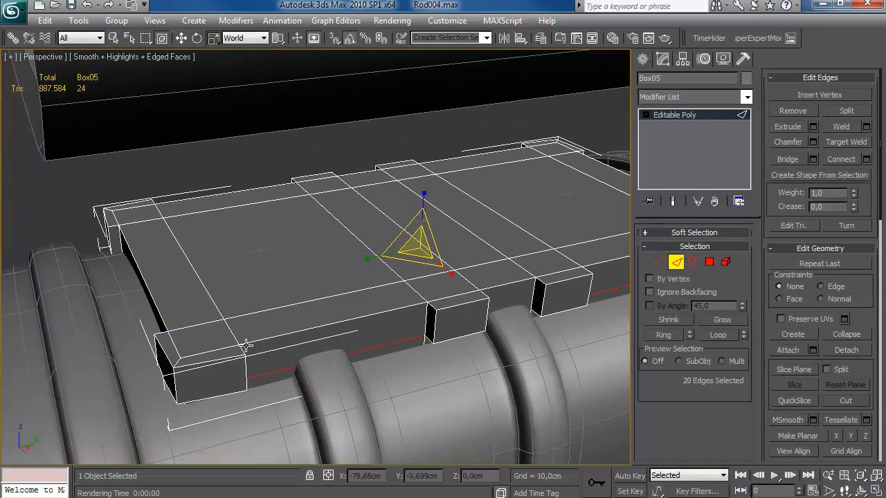
middle_click_drag(240, 353, 277, 316, "alt")
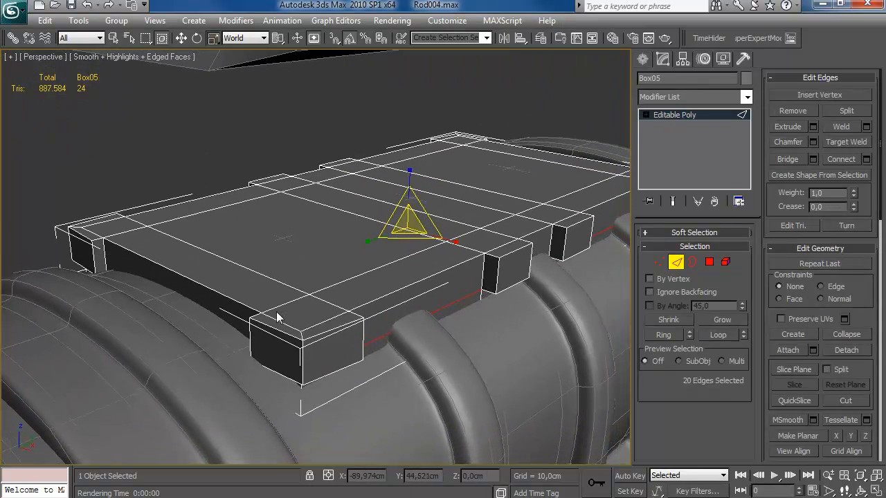
key("ctrl+z")
key("ctrl+z")
left_click(709, 263)
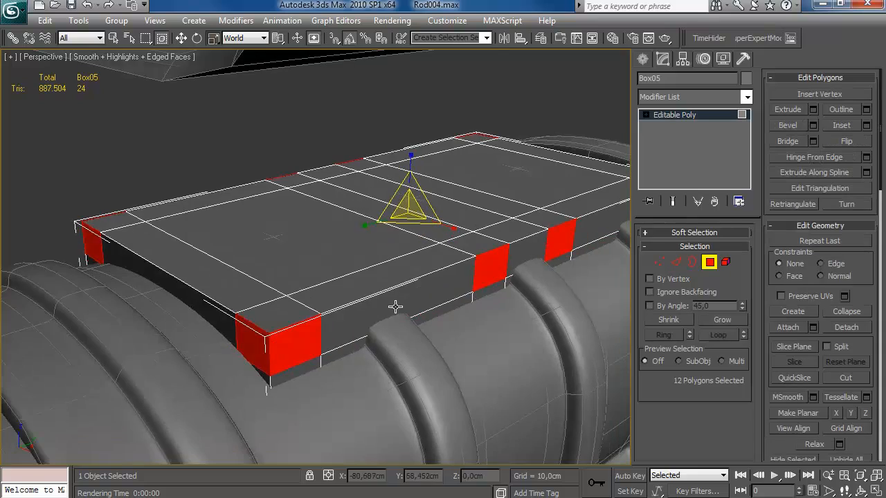
Deselect the polygons on the plate's short ends and extrude the remaining long-side polygons 0.49 cm by Local Normal.
middle_click_drag(191, 301, 322, 230, "alt")
key("q")
left_click(358, 313, "alt")
left_click(562, 237, "alt")
middle_click_drag(562, 238, 657, 207, "alt")
left_click(813, 109)
left_click(676, 390)
Select the corner block polygons facing both short ends of the plate and extrude them 0.49 cm by Local Normal.
middle_click_drag(581, 333, 388, 326, "alt")
left_click(244, 331)
left_click(270, 316, "ctrl")
left_click(541, 250, "ctrl")
left_click(572, 242, "ctrl")
middle_click_drag(243, 326, 236, 265, "alt")
scroll(397, 263, "down", 4)
left_click(369, 334, "ctrl")
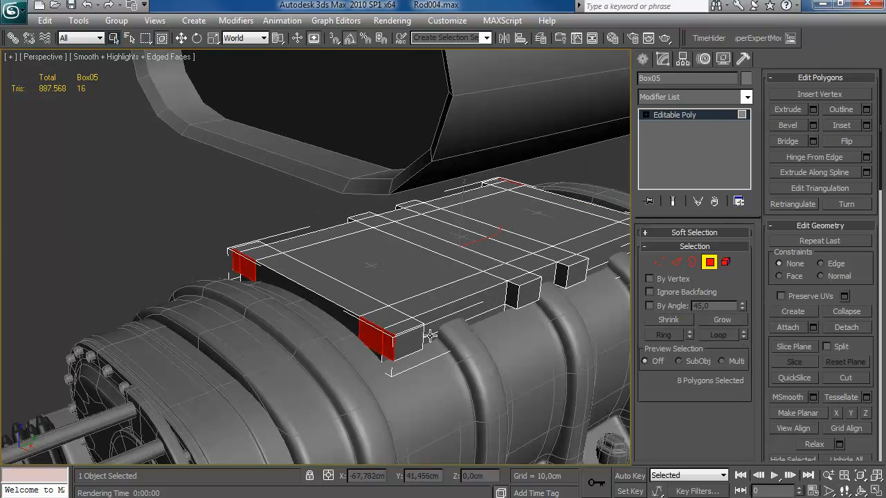
middle_click_drag(374, 336, 416, 326, "alt")
left_click(813, 109)
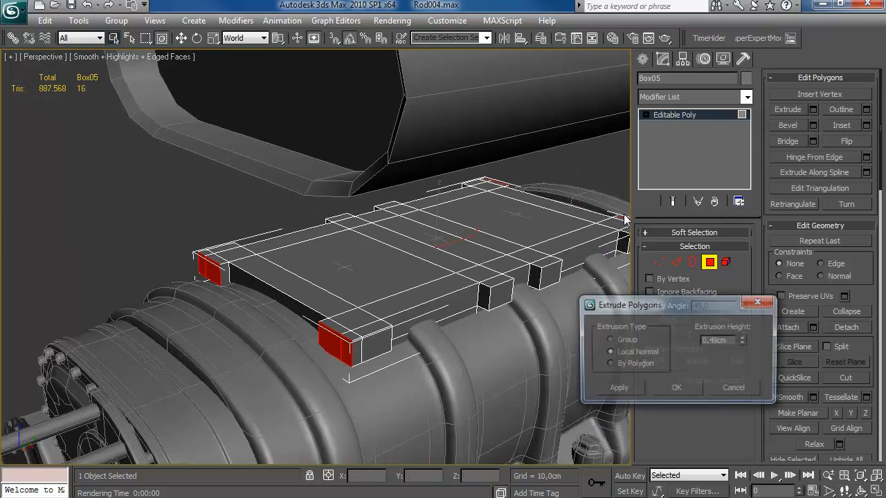
left_click(665, 390)
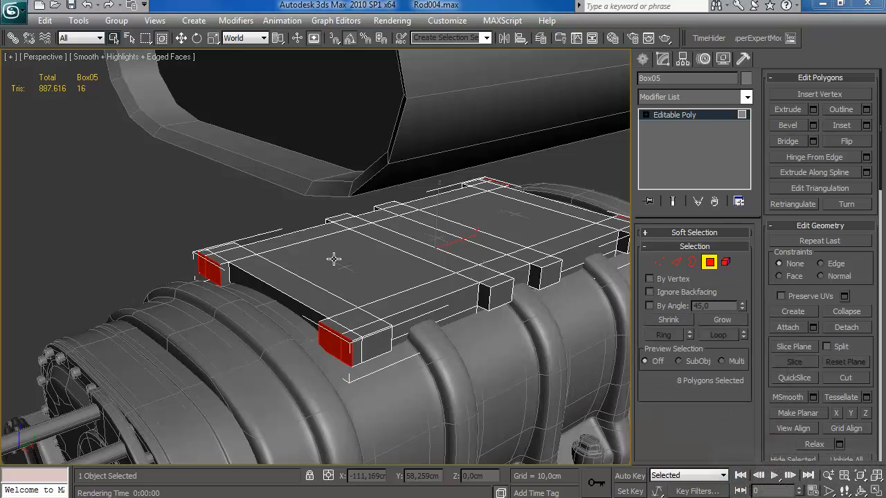
Connect the corner block edges at both short ends with 1 segment and slide -51, adding loops across the plate.
middle_click_drag(315, 205, 359, 276, "alt")
key("2")
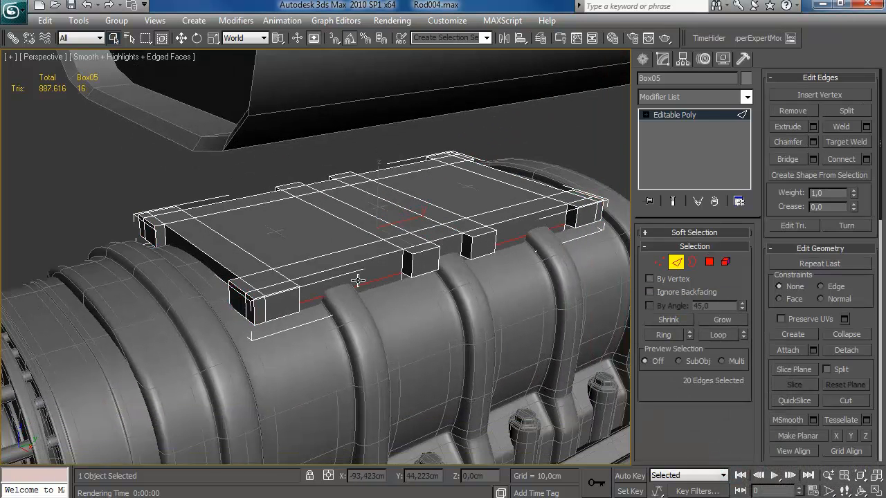
middle_click_drag(409, 245, 375, 256, "alt")
left_click(709, 262)
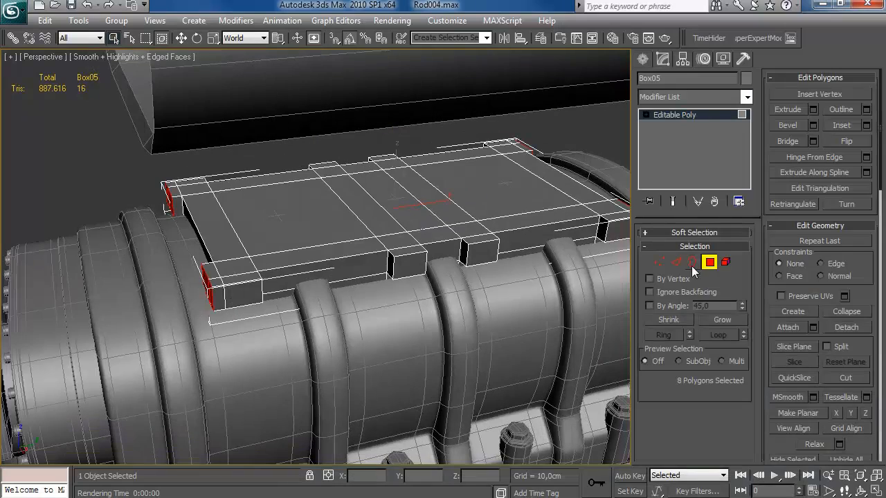
left_click(677, 262)
left_click(248, 277)
left_click(616, 221, "ctrl")
left_click(866, 159)
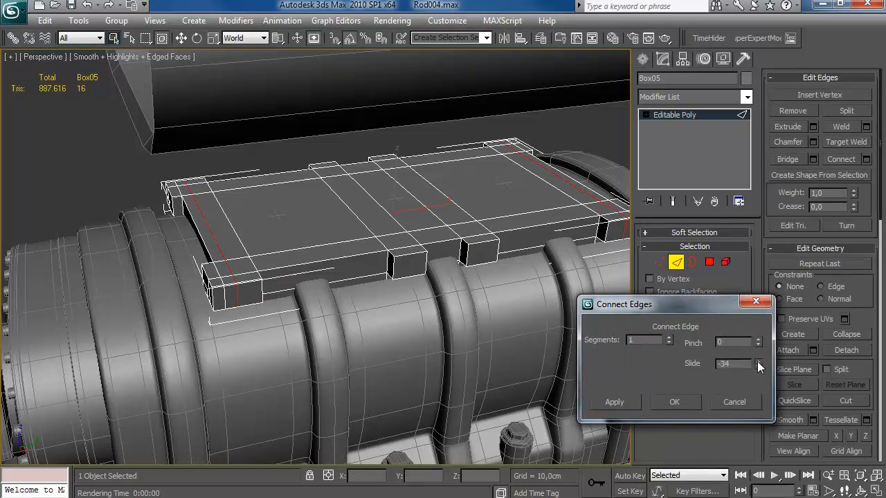
left_click(675, 402)
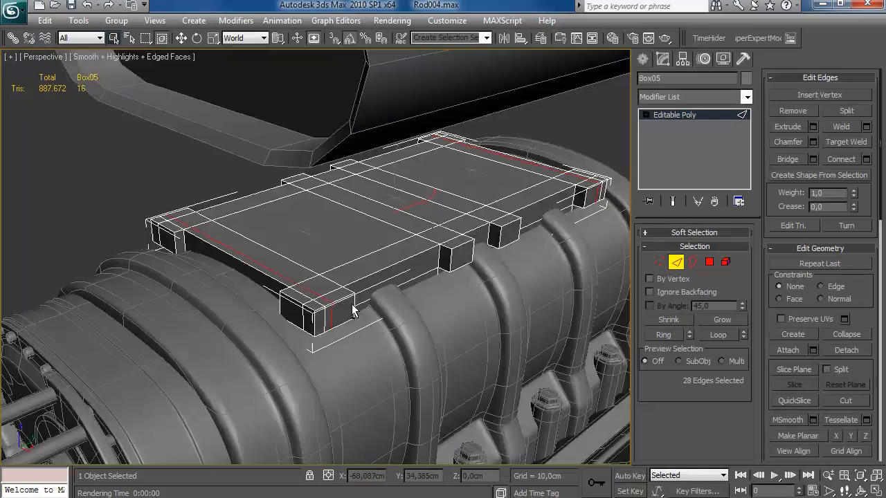
Connect the edge ring across the end blocks with 1 segment and slide -51, adding loops along the long sides.
middle_click_drag(352, 304, 272, 263, "alt")
left_click(507, 266)
left_click(663, 335)
left_click(866, 159)
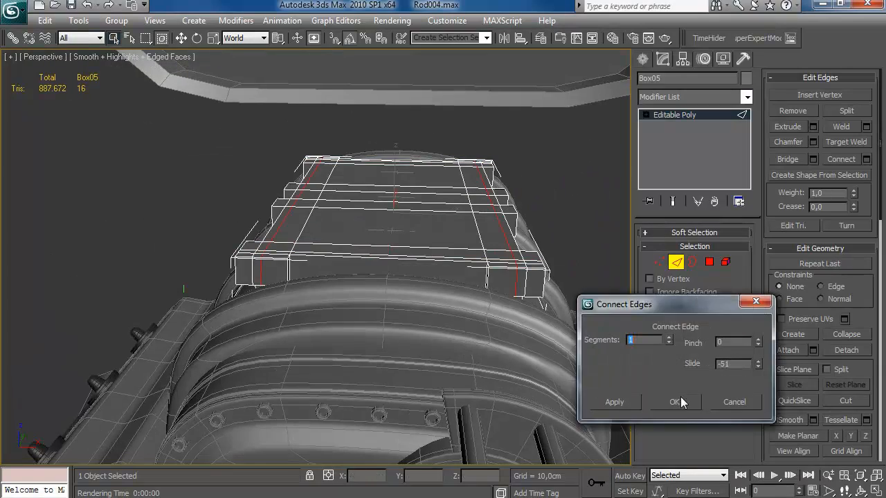
left_click(677, 404)
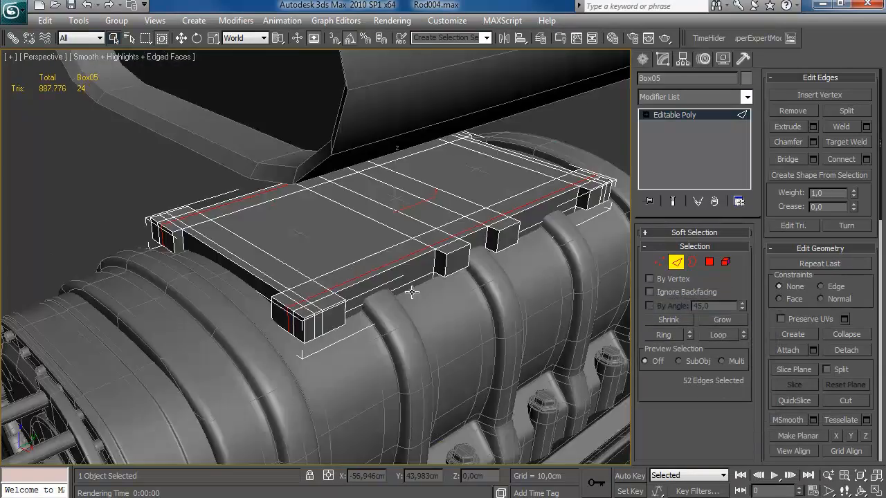
Connect the edge rings of the two middle blocks to add a loop across each middle band.
middle_click_drag(415, 277, 358, 281, "alt")
left_click(357, 249)
left_click(431, 252, "ctrl")
left_click(663, 335)
left_click(866, 160)
left_click(675, 402)
Select the top polygons forming the raised frame around the plate's first large panel, including its corner and middle blocks.
middle_click_drag(367, 301, 396, 319, "alt")
left_click(709, 263)
left_click(242, 289)
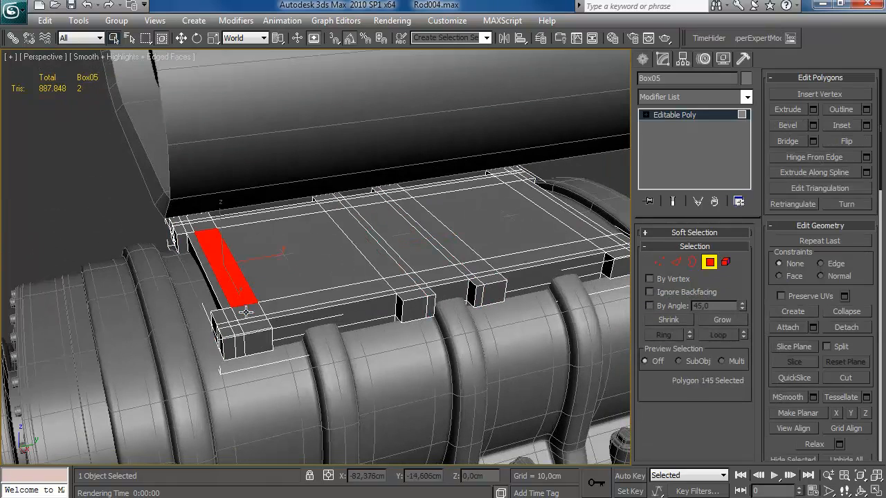
left_click(402, 284, "ctrl")
left_click(367, 242, "ctrl")
left_click(228, 221, "ctrl")
middle_click_drag(221, 228, 328, 220, "alt")
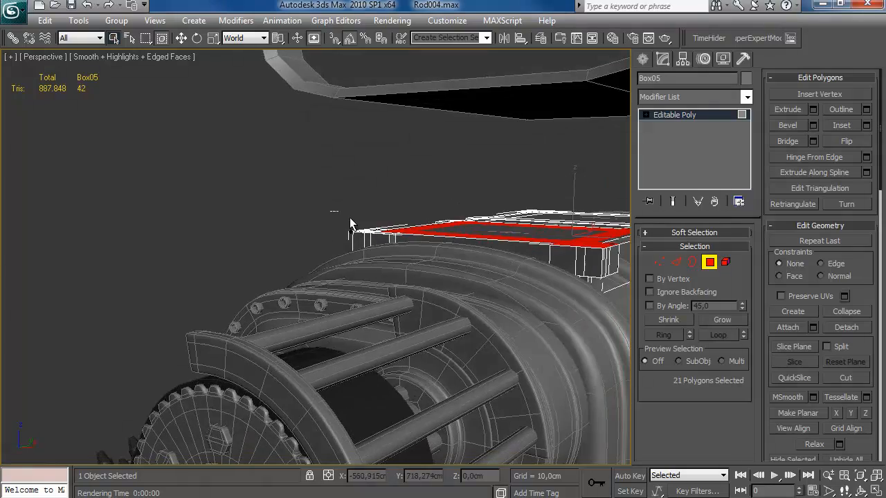
middle_click_drag(407, 251, 579, 275, "alt")
left_click(386, 287, "ctrl")
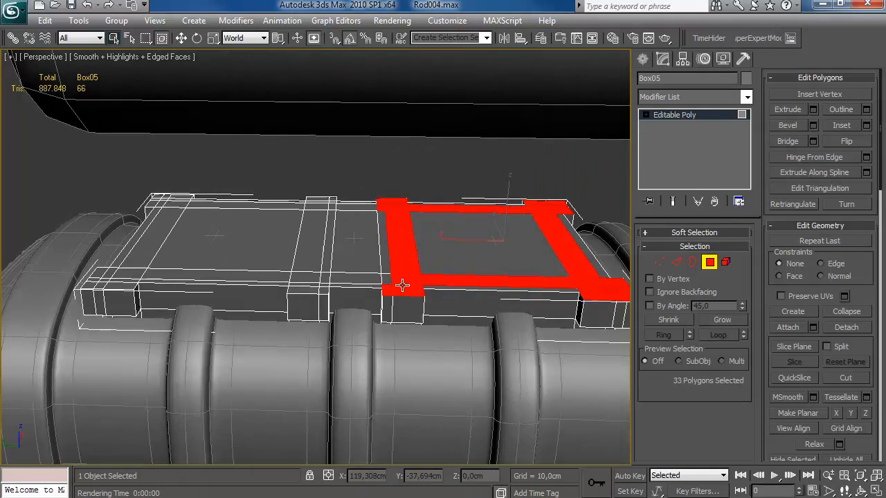
Add the top frame polygons around the plate's second large panel, including its corner and middle blocks, to the selection.
middle_click_drag(404, 286, 146, 262, "alt")
left_click(146, 262, "ctrl")
left_click(196, 288, "ctrl")
left_click(308, 284, "ctrl")
left_click(282, 200, "ctrl")
middle_click_drag(283, 201, 319, 246, "alt")
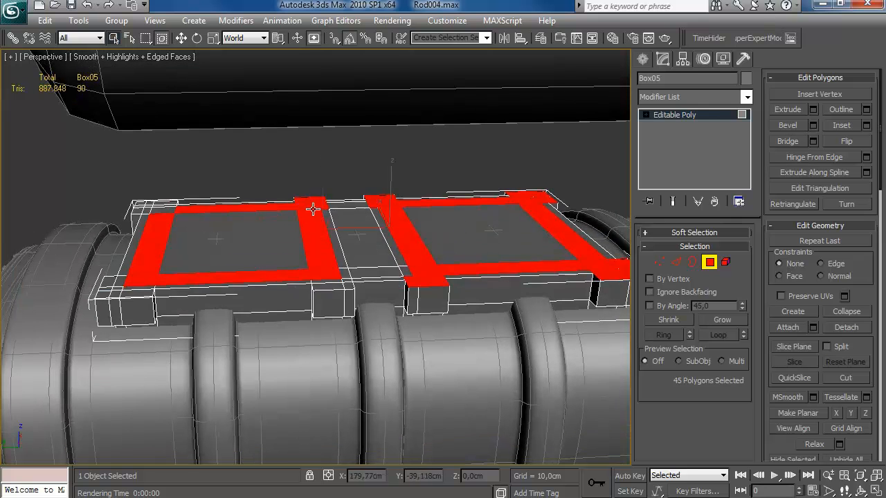
left_click(345, 285, "ctrl")
middle_click_drag(344, 286, 149, 205, "alt")
middle_click_drag(197, 235, 386, 220, "alt")
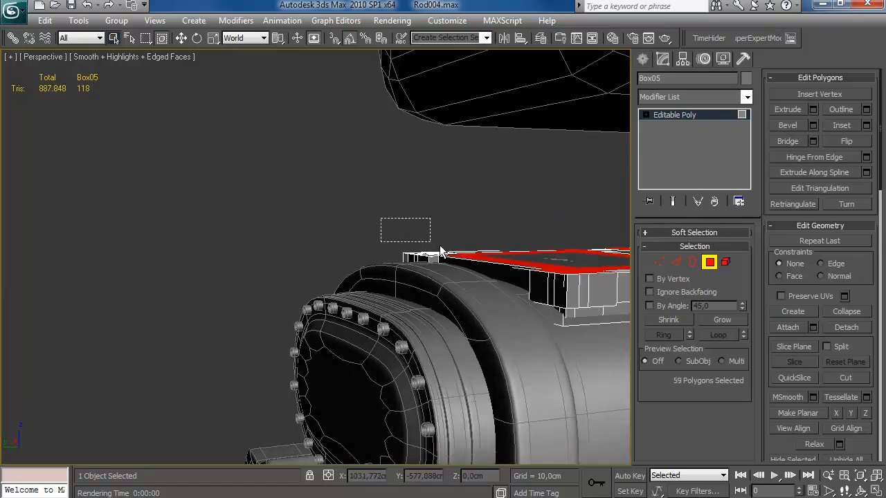
middle_click_drag(432, 268, 409, 277, "alt")
left_click(459, 237, "ctrl")
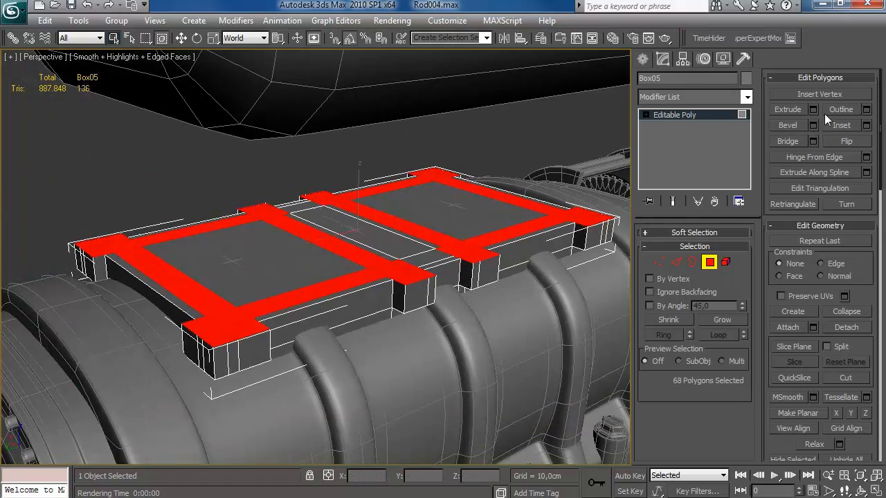
Extrude the selected frame and block polygons about 0.29 cm by local normal.
left_click(813, 109)
left_click_drag(744, 339, 744, 353)
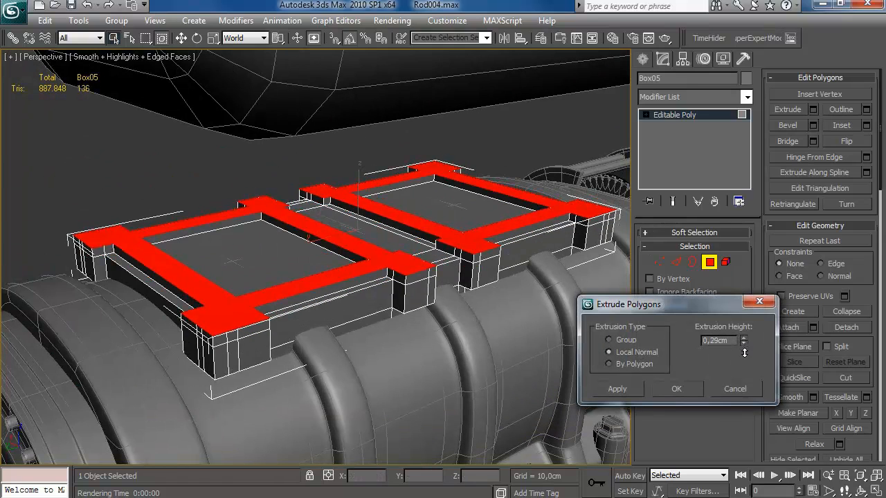
left_click(686, 388)
Connect the ring of vertical block edges to add a horizontal supporting loop around the plate and its blocks.
middle_click_drag(429, 358, 407, 266, "alt")
scroll(409, 265, "up", 3)
left_click(677, 262)
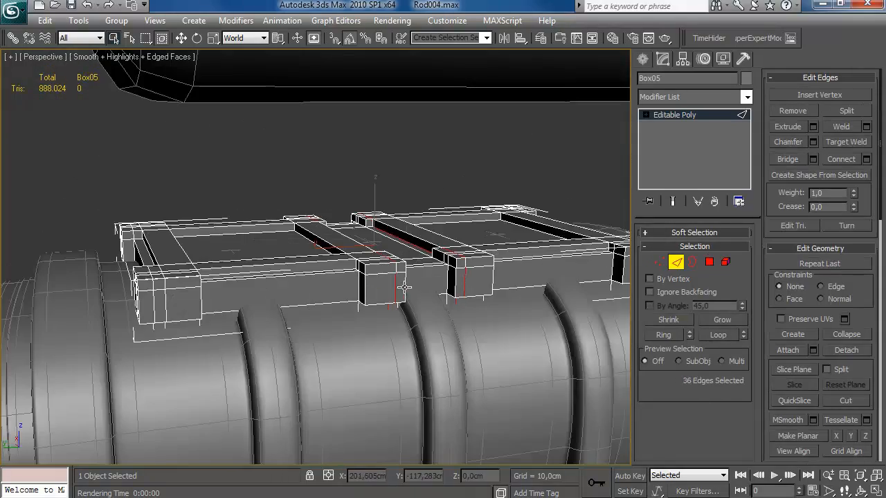
left_click(866, 159)
mouse_move(758, 363)
left_mouse_down()
mouse_move(757, 386)
mouse_move(761, 367)
left_mouse_up()
left_click(674, 402)
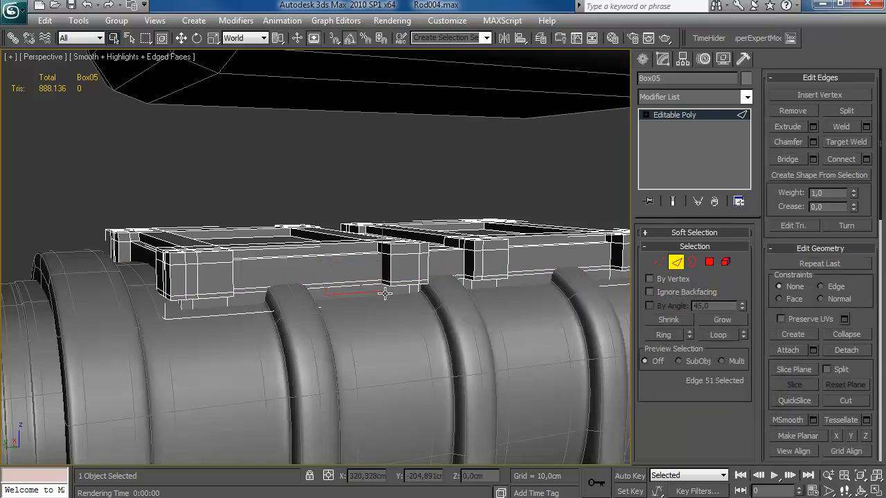
Connect the edge ring at the plate's bottom rim and slide the new loop toward the rim's side.
left_click(866, 159)
left_click_drag(760, 361, 764, 285)
left_click(675, 403)
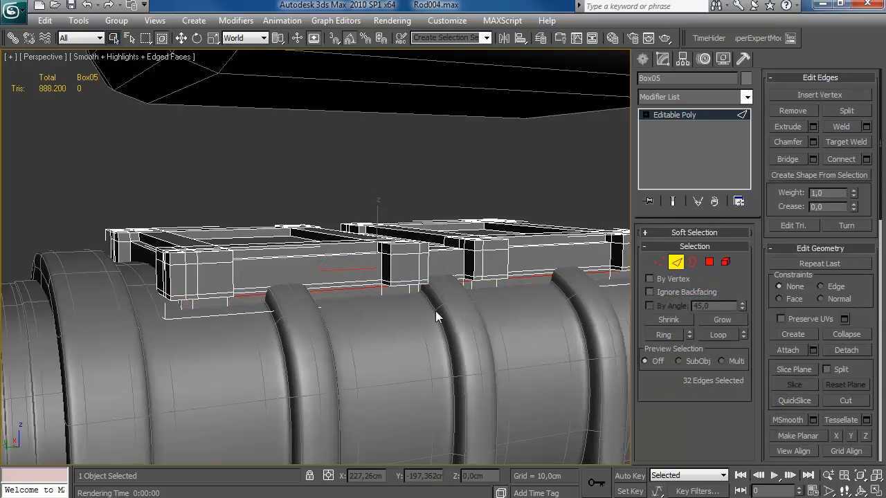
Connect two more edge rings along the plate's long side to add supporting loops.
middle_click_drag(325, 260, 293, 280, "alt")
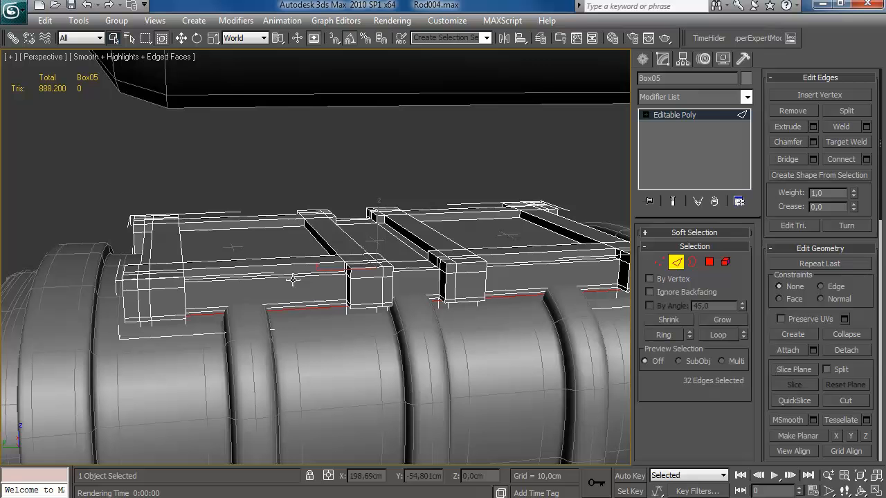
left_click(866, 159)
left_click_drag(735, 211, 736, 206)
left_click(662, 400)
middle_click_drag(277, 290, 364, 309, "alt")
left_click(356, 329)
key("alt+r")
left_click(866, 159)
left_click(673, 402)
Connect a further edge ring on the plate's frame and adjust the slide of its new loop.
middle_click_drag(444, 340, 340, 309, "alt")
left_click(274, 284)
key("alt+r")
left_click(866, 159)
left_click_drag(755, 374, 755, 371)
left_click(674, 401)
Connect the edge rings across the blocks' protruding ends with 2 segments, pinch 63 and slide 0.
middle_click_drag(471, 312, 474, 340, "alt")
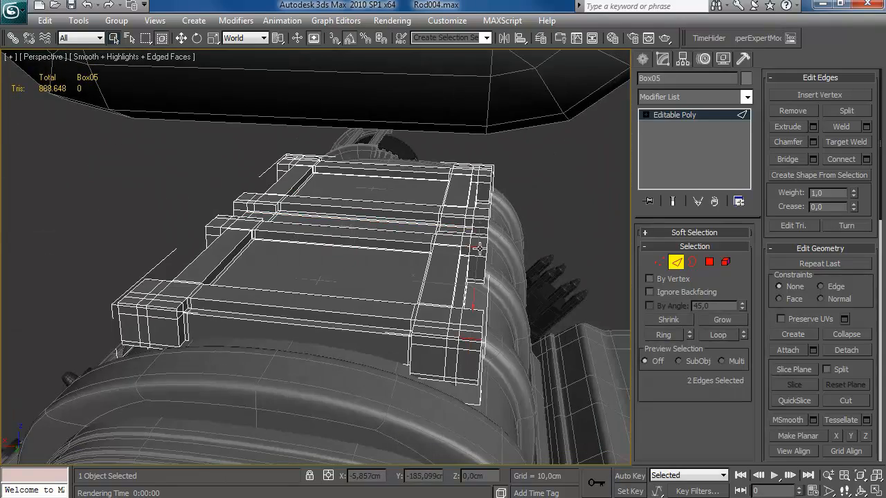
left_click(486, 184, "ctrl")
middle_click_drag(263, 250, 436, 261)
left_click(400, 304, "ctrl")
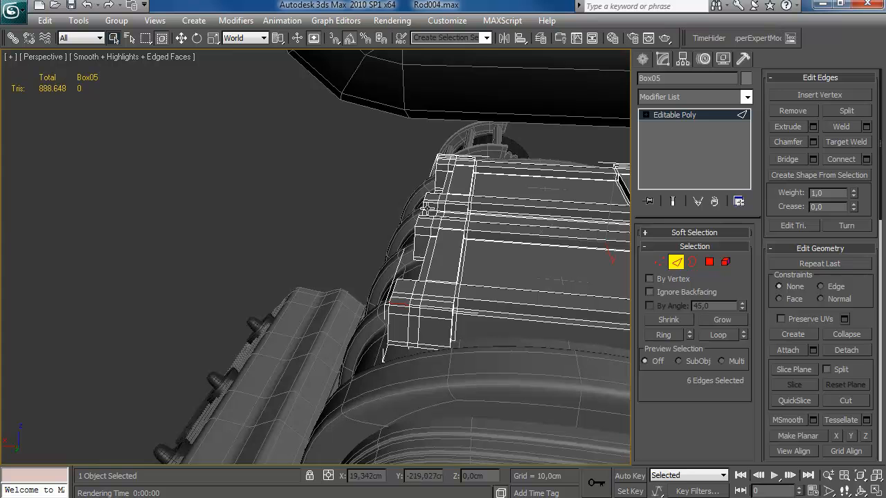
middle_click_drag(551, 229, 416, 242)
key("alt+r")
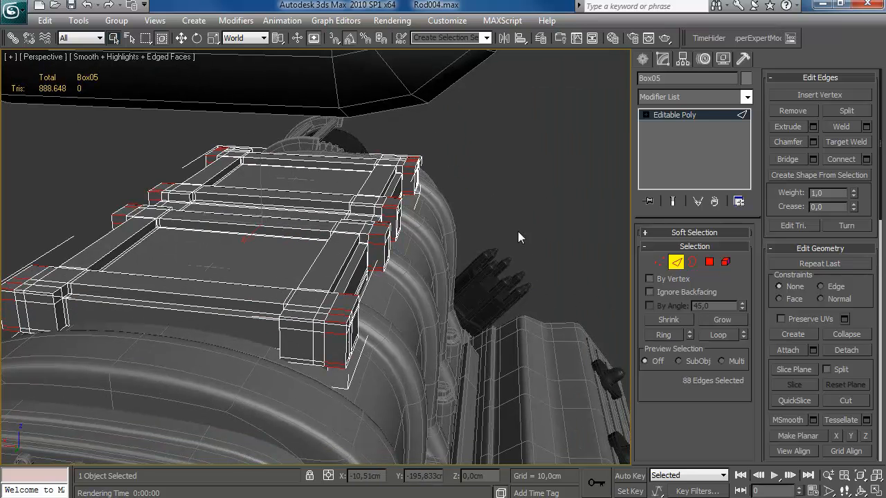
left_click(867, 159)
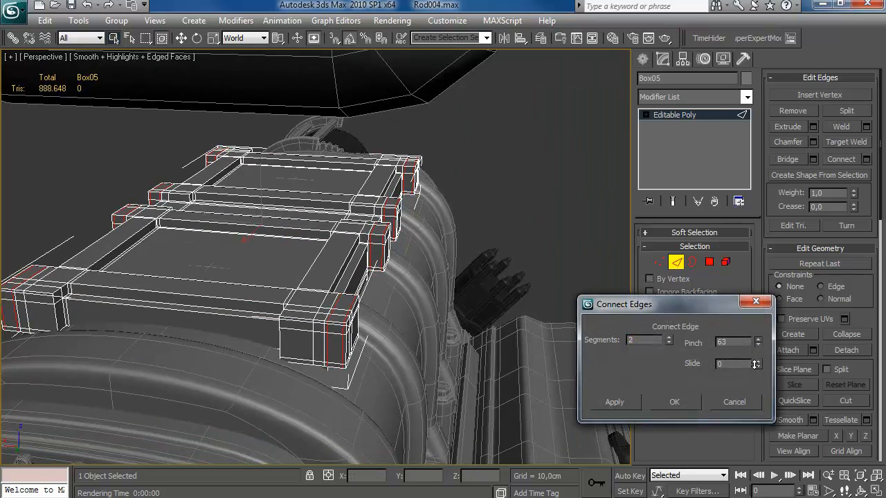
left_click(674, 402)
Connect the short edge rings across the corner and middle blocks' widths with 2 segments, pinch 63 and slide 0.
middle_click_drag(487, 342, 384, 308, "alt")
scroll(505, 280, "up", 1)
left_click(505, 281)
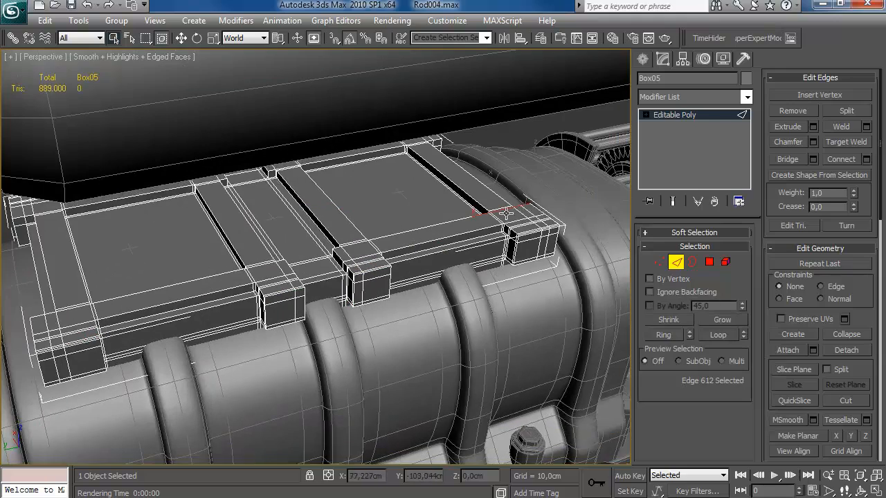
scroll(435, 139, "down", 1)
key("r")
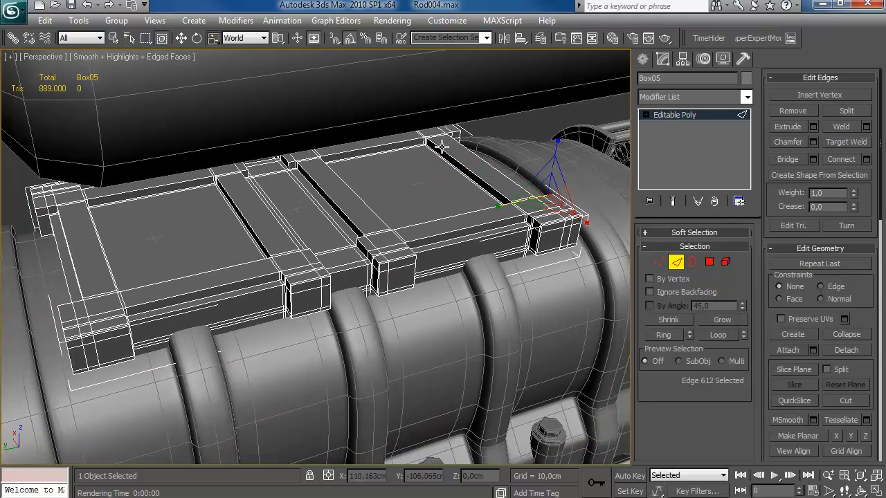
key("w")
key("q")
left_click(451, 130, "ctrl")
middle_click_drag(166, 256, 385, 184)
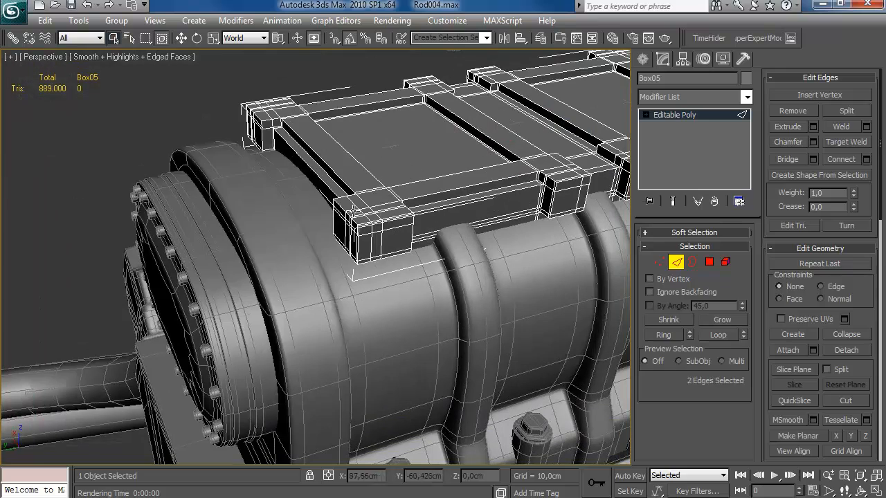
key("alt+r")
middle_click_drag(609, 158, 411, 196)
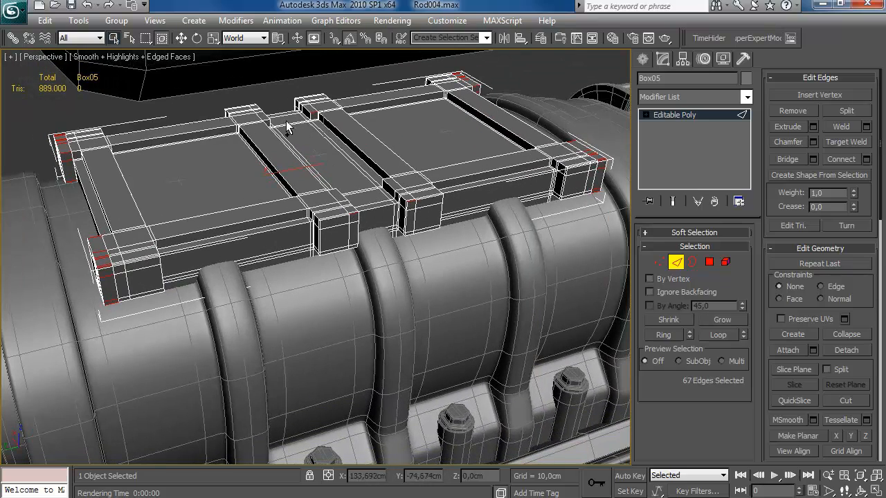
middle_click_drag(320, 171, 333, 167)
left_click(867, 159)
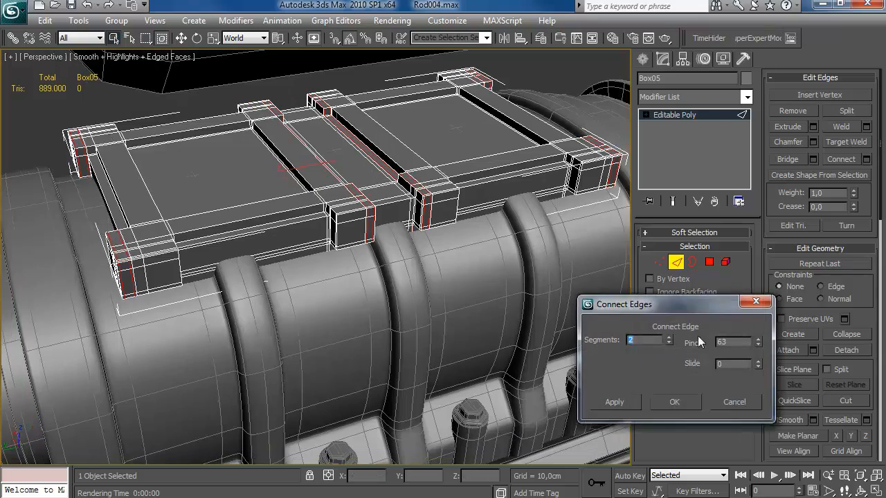
left_click(686, 402)
middle_click_drag(312, 266, 353, 266, "alt")
left_click(354, 266)
middle_click_drag(234, 147, 507, 222, "alt")
scroll(524, 344, "up", 5)
middle_click_drag(524, 344, 412, 353)
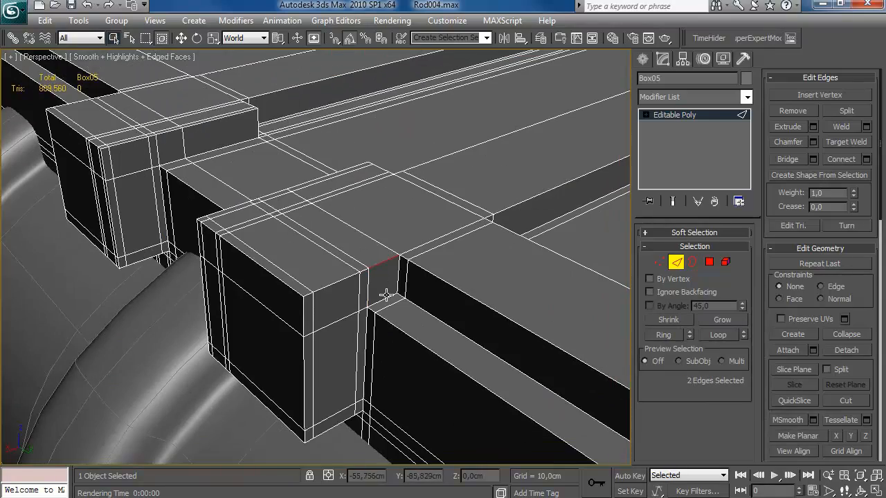
key("alt+r")
scroll(385, 296, "down", 5)
mouse_move(492, 271)
middle_mouse_down("alt")
mouse_move(386, 261)
mouse_move(298, 186)
mouse_move(500, 283)
middle_mouse_up("alt")
left_click(426, 313)
middle_click_drag(426, 313, 307, 294, "alt")
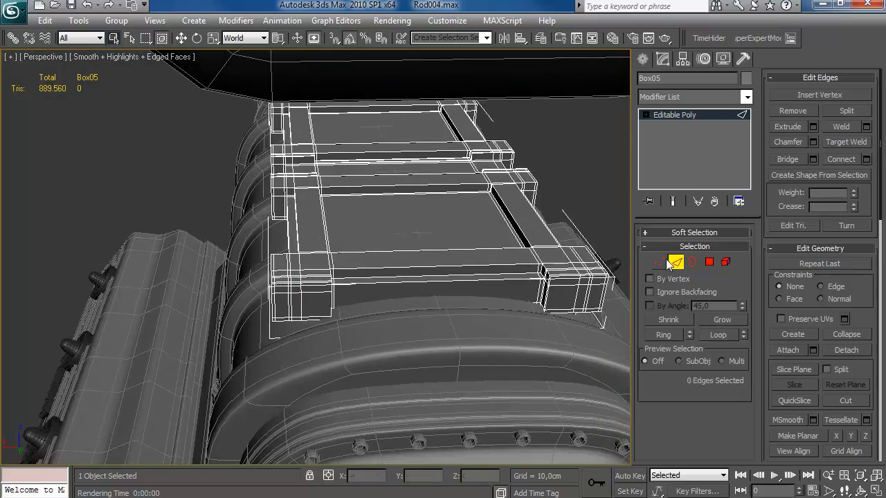
Apply a TurboSmooth modifier with 2 iterations to the plate and check the smoothed shape.
left_click(676, 255)
right_click(693, 113)
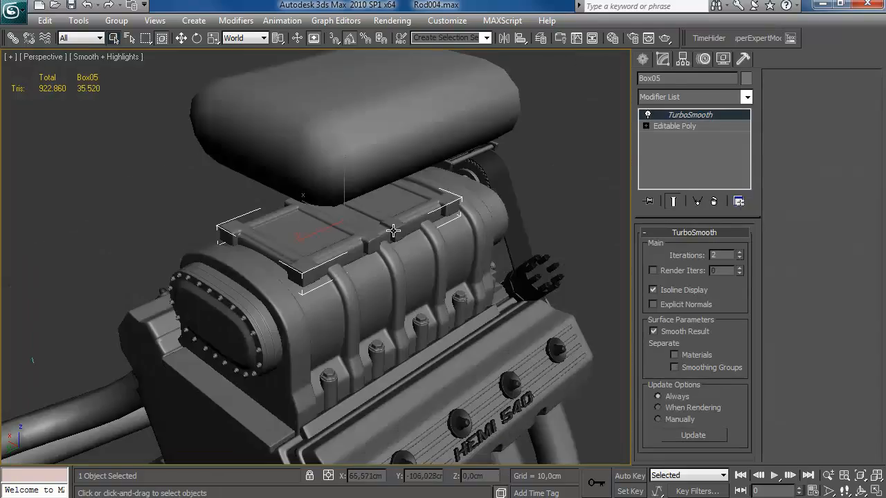
middle_click_drag(393, 231, 368, 226, "alt")
scroll(378, 255, "up", 5)
scroll(378, 256, "down", 3)
Connect the short vertical edge ring around the raised frame to add supporting loops, and check the smoothed plate.
left_click(677, 126)
left_click(677, 261)
key("F4")
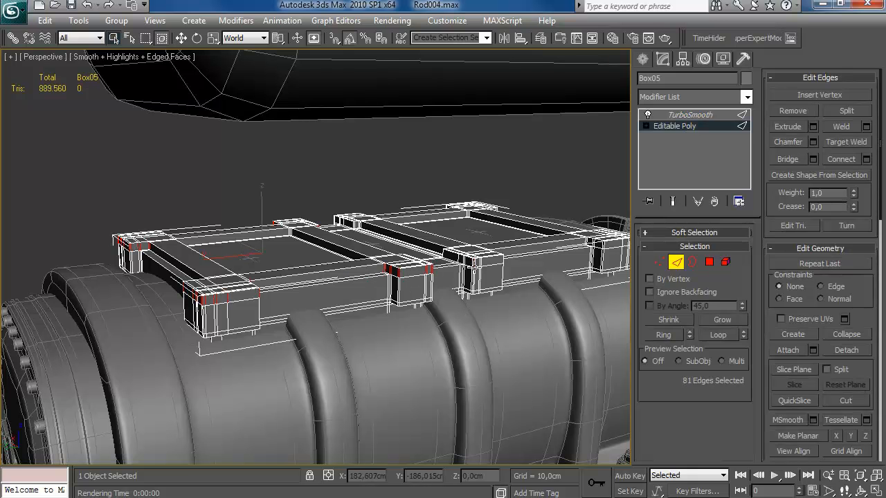
left_click(866, 159)
left_click(673, 457)
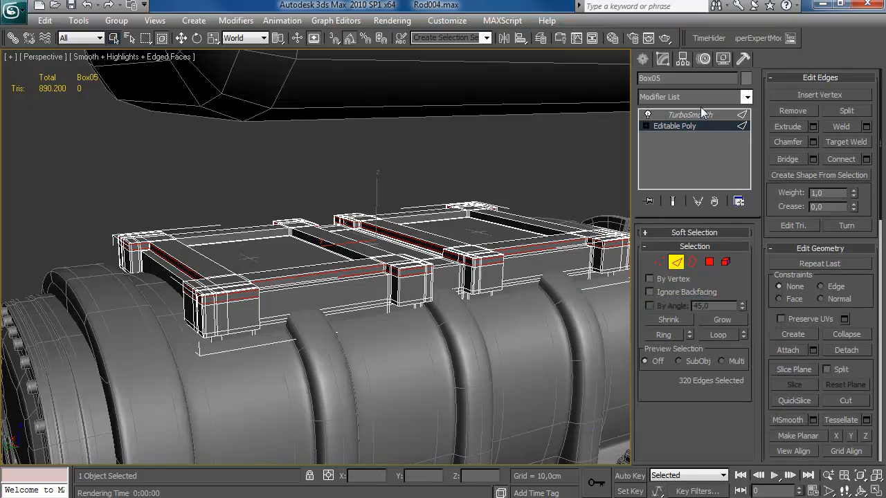
left_click(690, 115)
middle_click_drag(476, 221, 462, 225)
key("F4")
scroll(461, 225, "down", 4)
middle_click_drag(404, 245, 380, 186, "alt")
middle_click_drag(380, 185, 353, 224)
scroll(354, 224, "up", 4)
Connect the ring of tall vertical edges on the plate's sides and blocks with 1 segment.
left_click(679, 126)
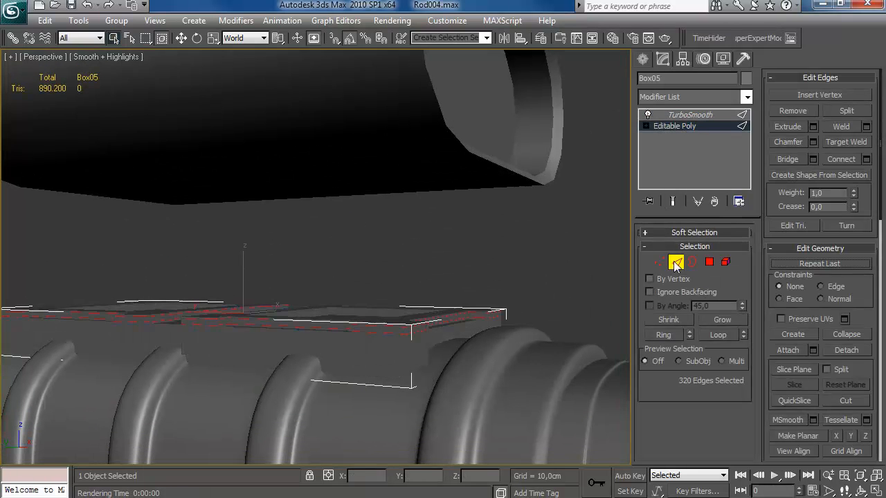
key("F4")
left_click(410, 353)
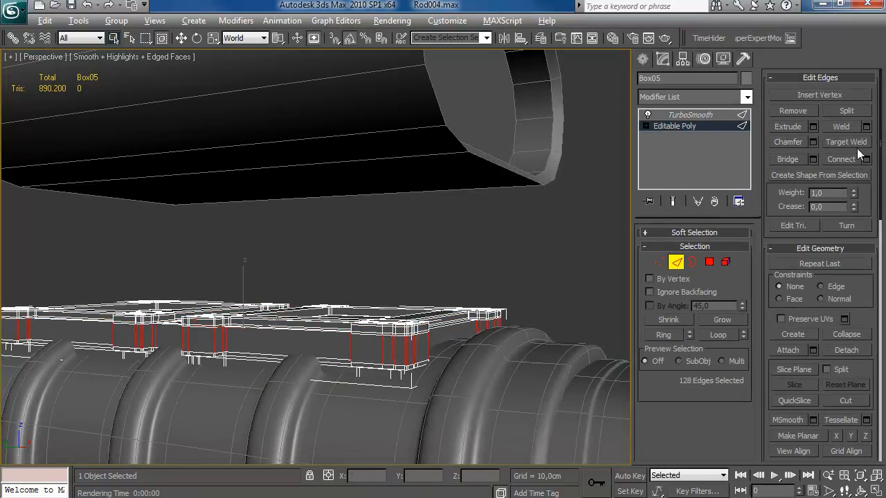
left_click(867, 159)
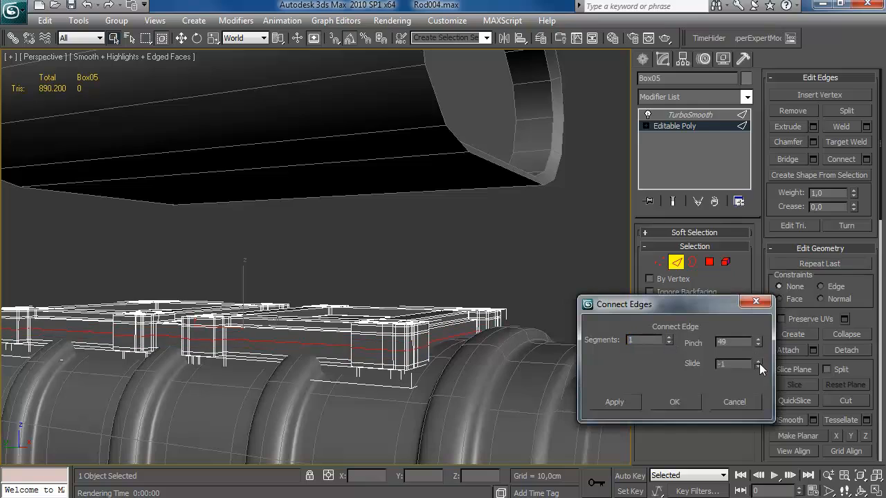
left_click(673, 402)
Show the smoothed plate without edged faces, deselect it and examine how it sits on the engine beneath the scoop.
middle_click_drag(406, 308, 235, 243, "alt")
left_click(690, 115)
key("F4")
scroll(439, 222, "down", 5)
scroll(236, 243, "up", 4)
left_click(643, 60)
left_click(547, 193)
middle_click_drag(485, 243, 368, 302, "alt")
scroll(450, 225, "down", 4)
scroll(479, 240, "up", 6)
Switch to Windows Photo Viewer, browse to 871_BBC_ZOOM.jpg and examine the supercharger and carburetors at full size.
key("alt+Tab")
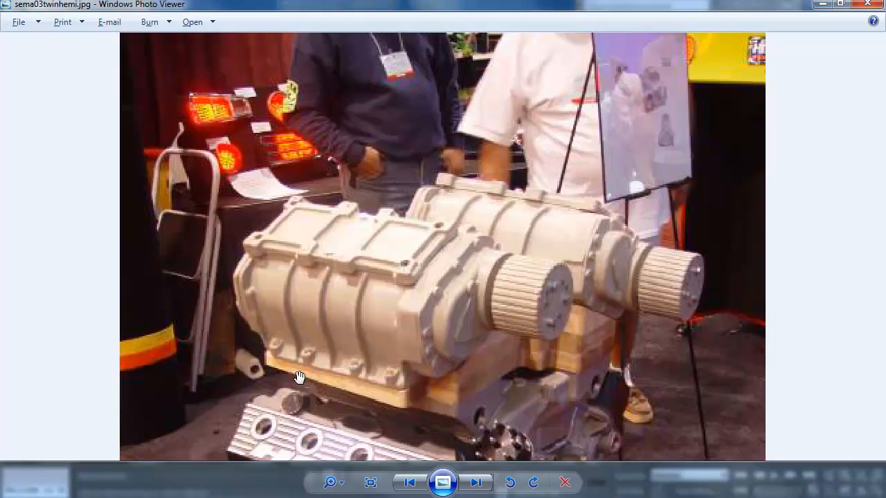
key("Right")
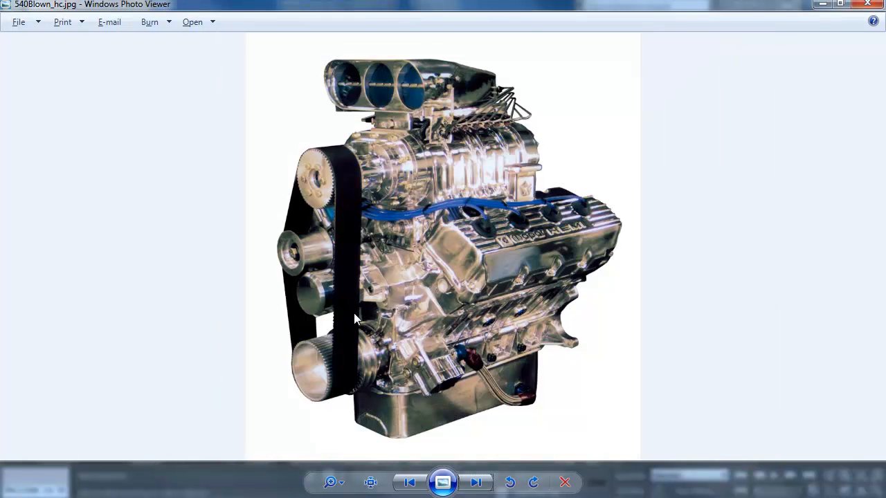
key("Right")
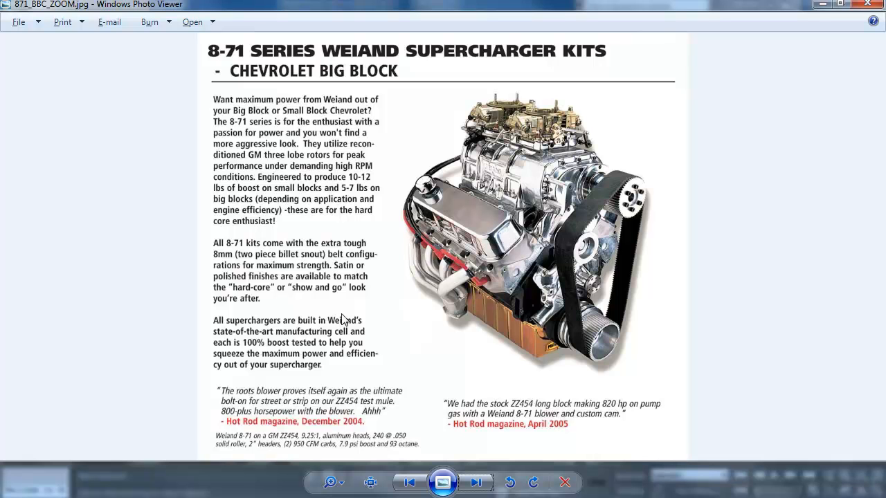
left_click(371, 482)
left_click_drag(409, 208, 415, 268)
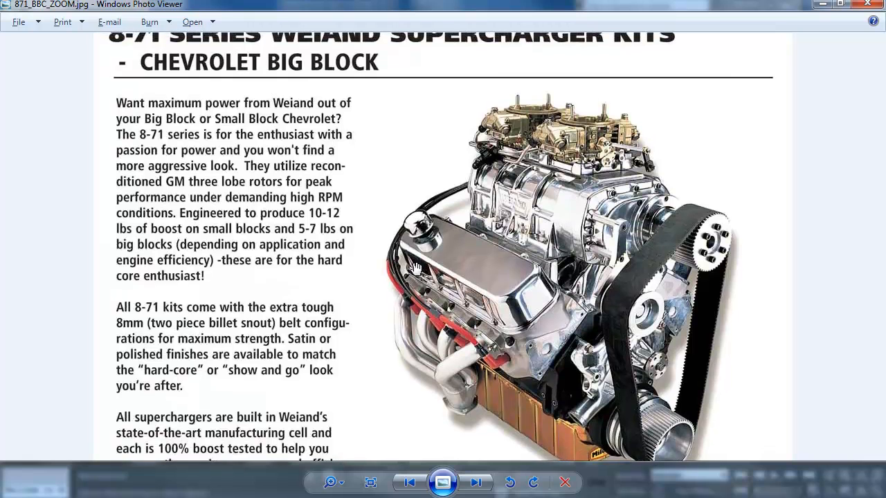
left_click_drag(573, 199, 569, 217)
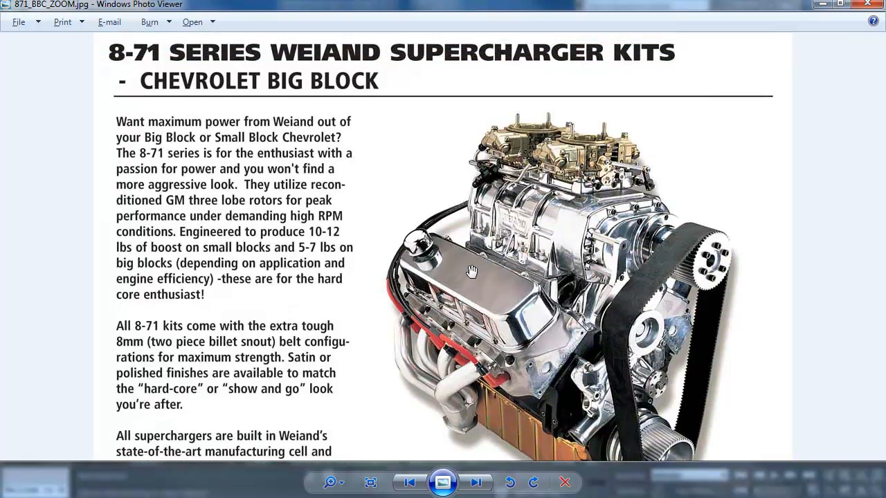
Switch to Firefox and run a Google image search for "supercharger" in a new tab, limited to large images.
key("alt+Tab")
key("ctrl+t")
key("Tab")
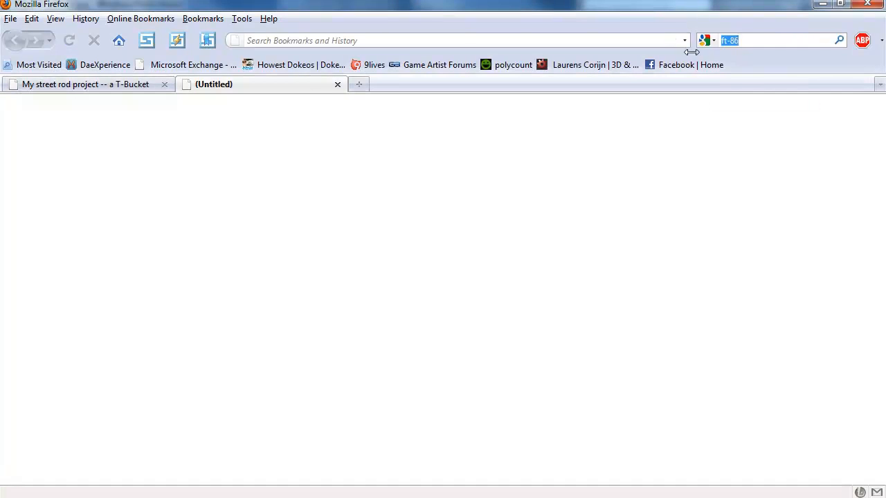
type("supercharger")
key("Return")
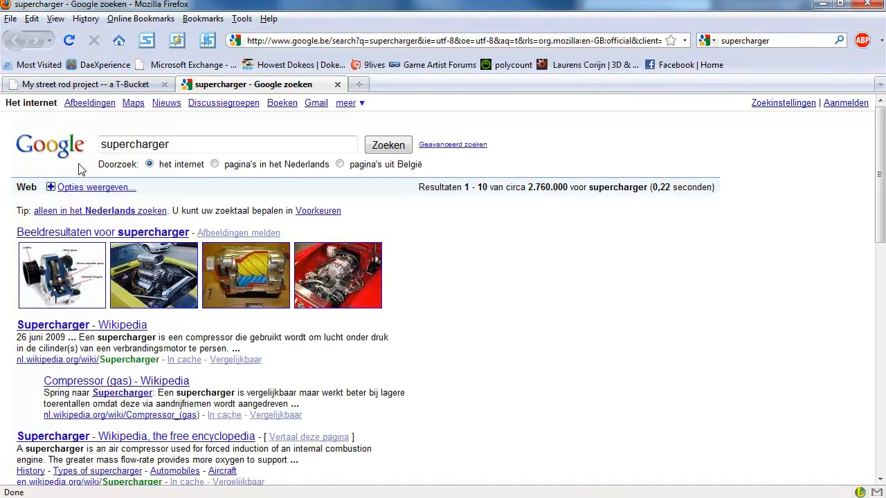
left_click(85, 105)
left_click(28, 218)
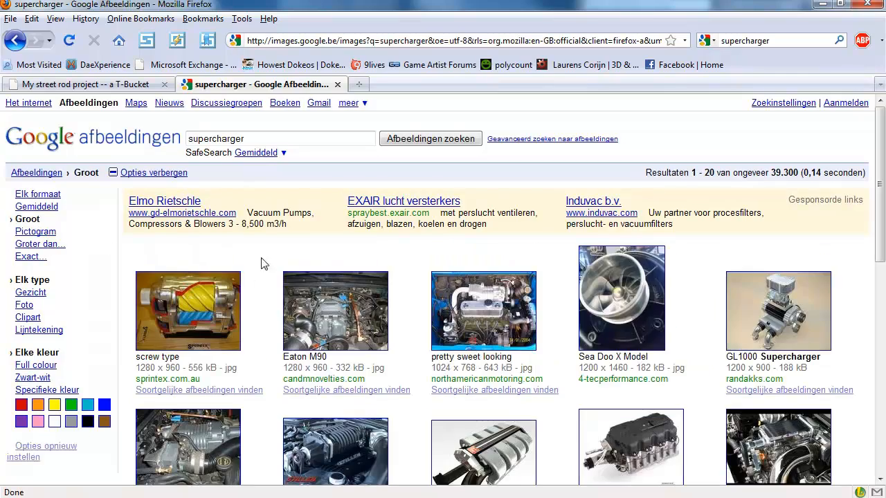
Look through the supercharger image results, continuing to the second results page.
scroll(267, 263, "down", 2)
scroll(553, 339, "down", 6)
scroll(552, 366, "down", 3)
left_click(556, 477)
scroll(536, 326, "down", 6)
scroll(547, 332, "down", 1)
scroll(544, 293, "up", 7)
Search Google Images for "blower" and open the red 1972 Chevrolet Camaro Z28 result in a new tab.
type("blower")
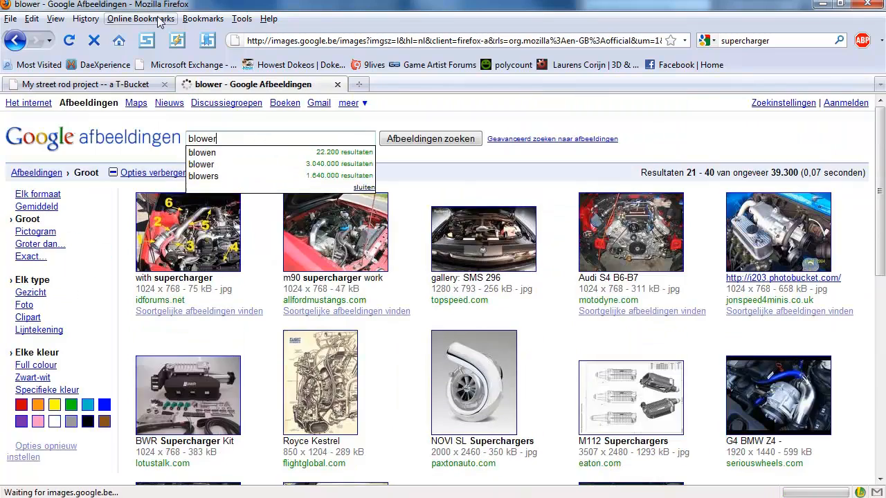
key("Return")
middle_click_drag(405, 287, 409, 322)
middle_click(212, 221)
Browse further blower images, open another result in a new tab and bring up the Camaro photo's tab.
middle_click_drag(261, 327, 267, 376)
middle_click_drag(267, 359, 276, 395)
middle_click_drag(397, 332, 409, 402)
left_click(550, 425)
middle_click_drag(539, 361, 537, 369)
middle_click(188, 173)
left_click(432, 84)
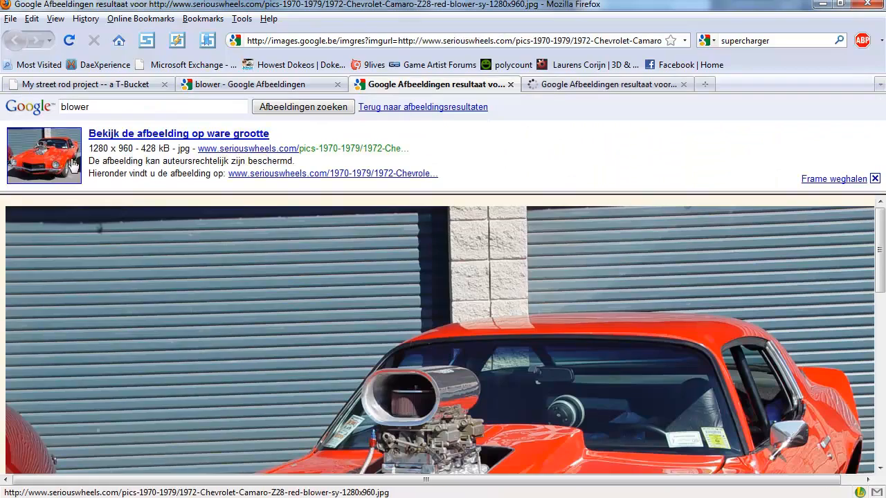
Open the westernperf.com blower photo at full size and save it into the Engine reference folder.
middle_click_drag(216, 263, 299, 355)
left_click(554, 83)
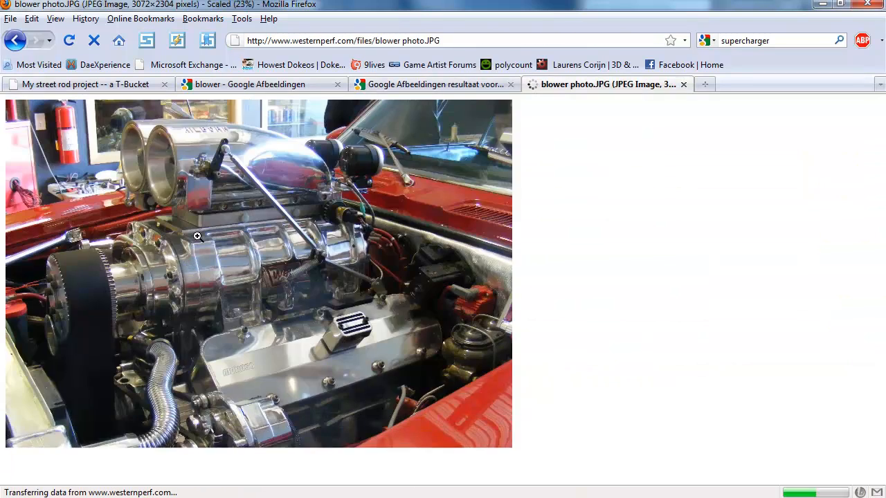
left_click(205, 238)
left_click(213, 244)
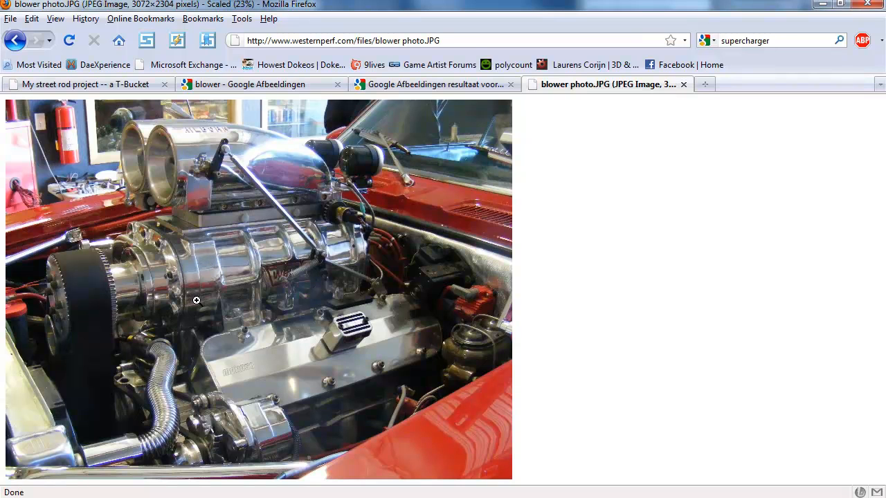
left_click_drag(203, 233, 361, 308)
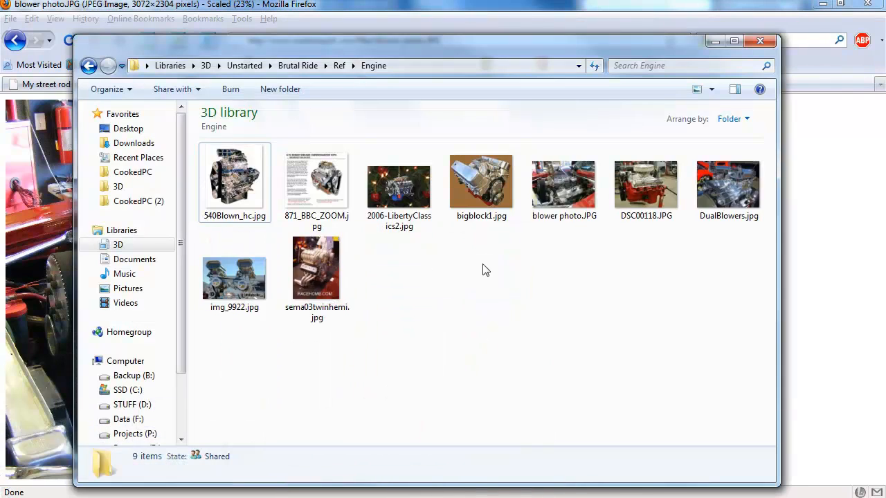
left_click(810, 236)
Go back to the blower photo's source page and close its tab and the Camaro photo's tab.
left_click(23, 44)
scroll(375, 296, "down", 3)
middle_click_drag(394, 272, 397, 371)
middle_click_drag(397, 371, 508, 255)
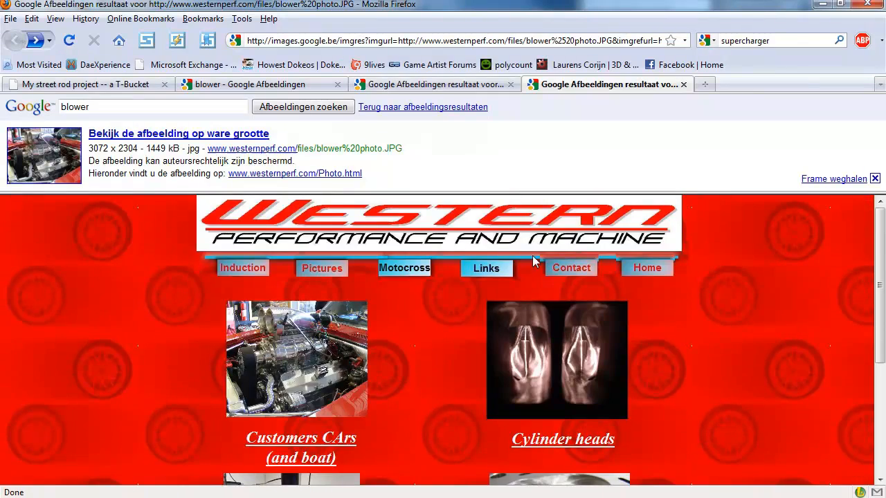
middle_click(651, 91)
middle_click(393, 83)
Look through further pages of the "blower" image results, up to the fifth page.
scroll(550, 392, "down", 6)
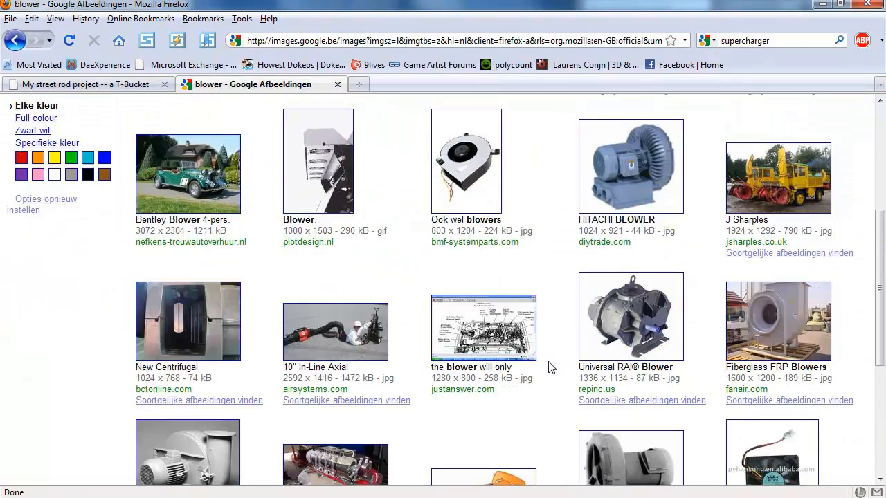
scroll(559, 379, "down", 1)
left_click(576, 434)
middle_click_drag(405, 317, 416, 443)
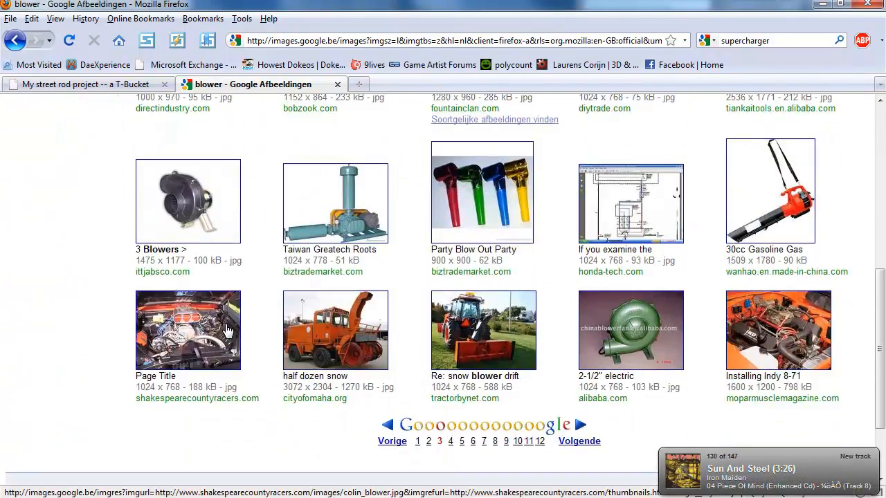
left_click(580, 427)
scroll(416, 346, "down", 1)
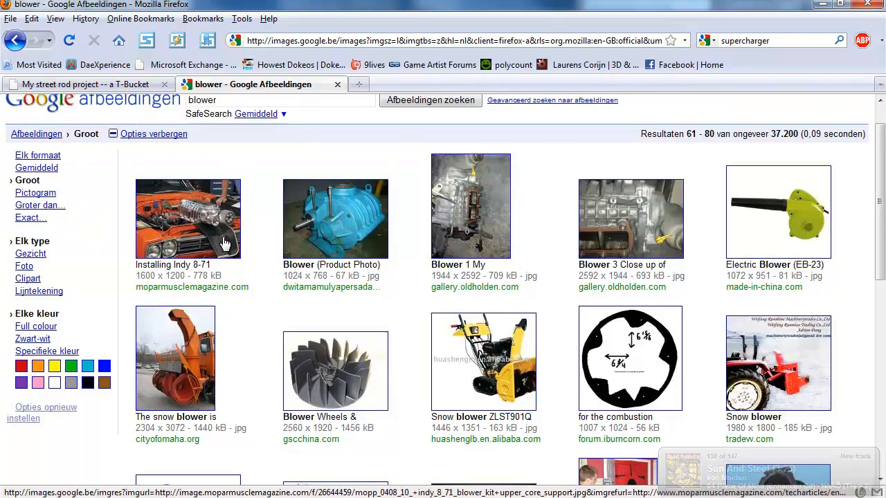
middle_click_drag(405, 311, 568, 429)
left_click(585, 450)
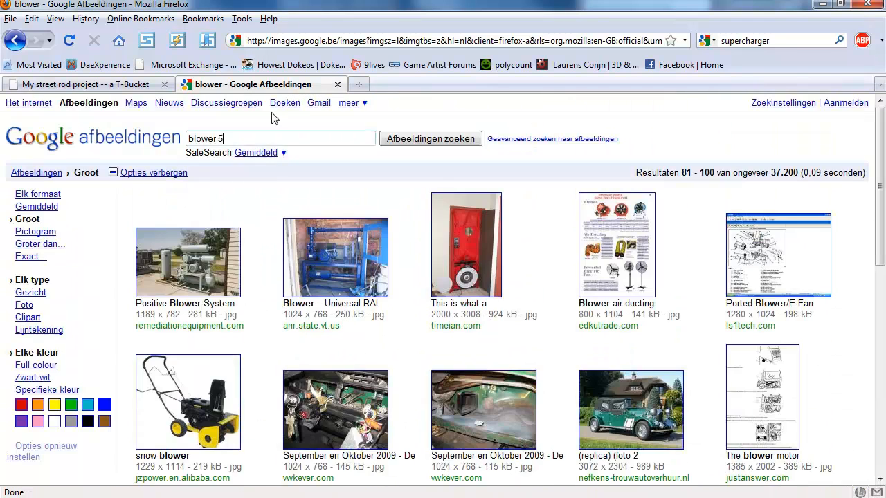
Search images for "blower 540" and open the 540+blower+motor Photobucket result at full size in its own tab.
type("540")
key("Return")
middle_click(338, 326)
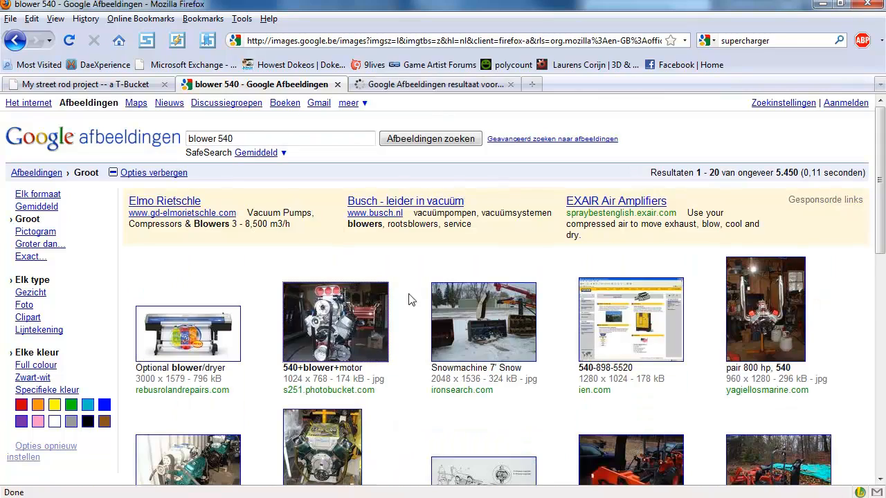
middle_click_drag(400, 303, 406, 350)
mouse_move(409, 289)
middle_mouse_down()
mouse_move(408, 355)
mouse_move(433, 107)
middle_mouse_up()
left_click(435, 85)
left_click(166, 133)
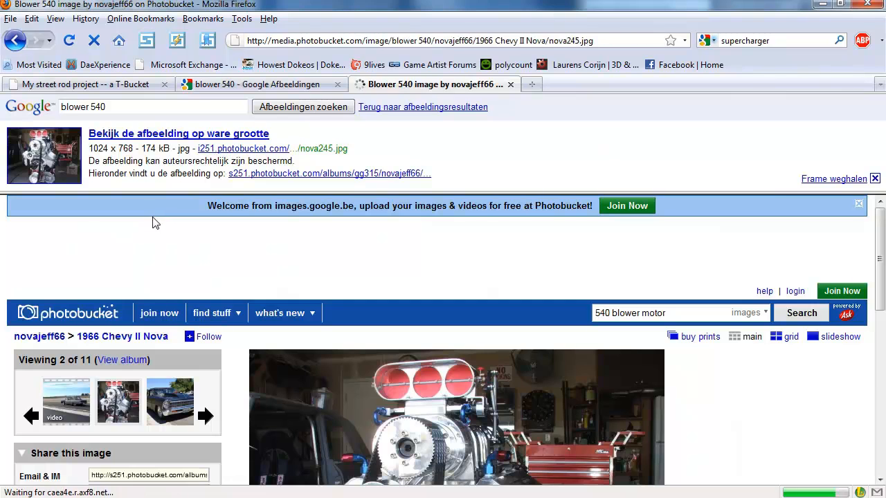
left_click(255, 298)
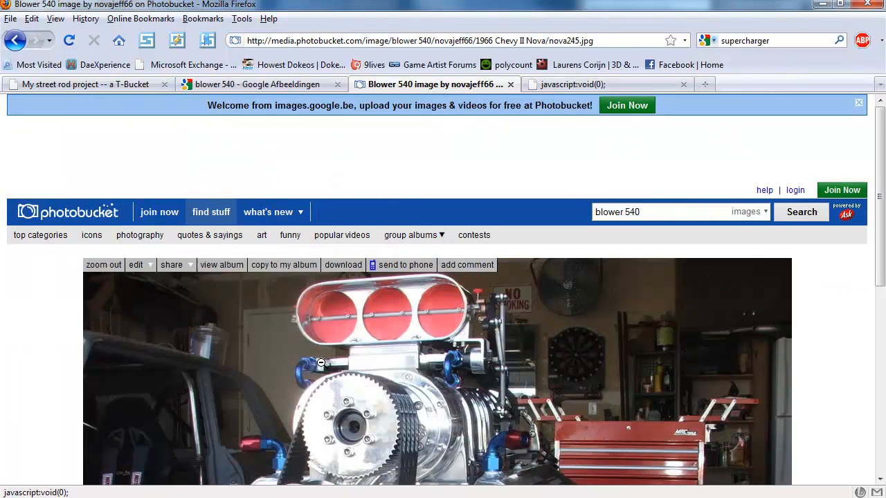
Examine the enlarged 540 blower motor photo from top to bottom and close its tab and the blank tab.
scroll(697, 247, "down", 5)
scroll(810, 385, "down", 4)
scroll(810, 381, "up", 1)
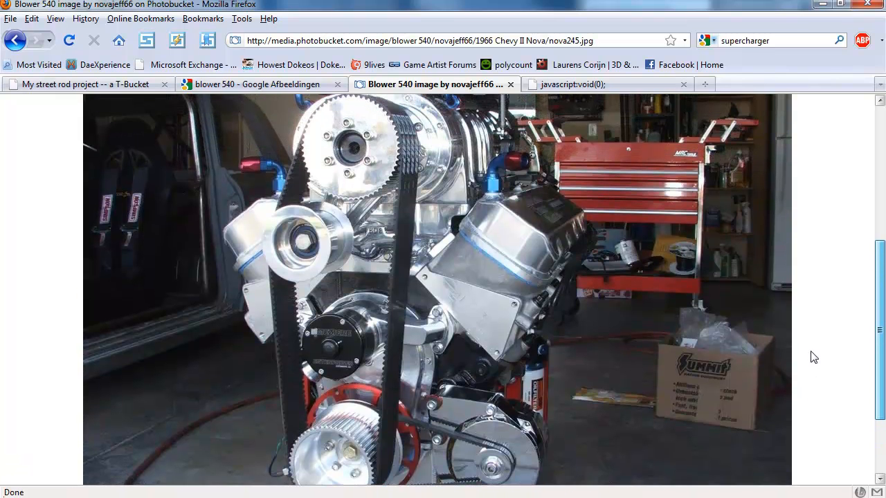
scroll(814, 359, "up", 5)
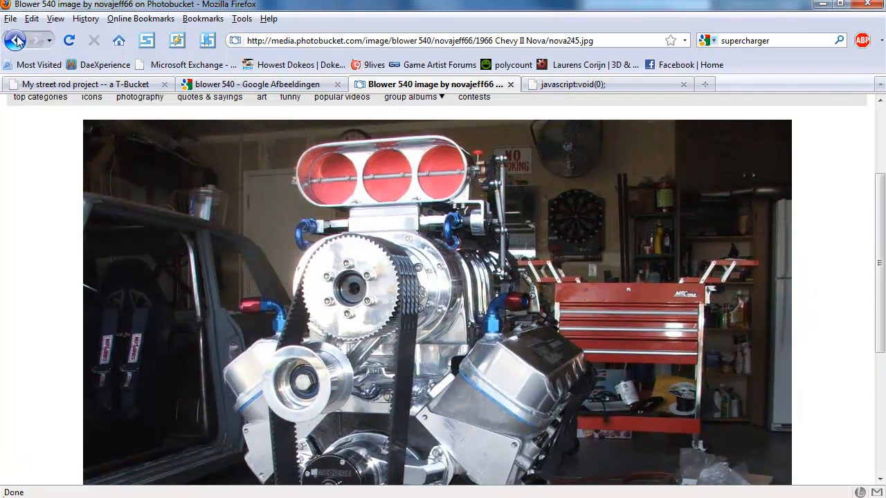
left_click(21, 41)
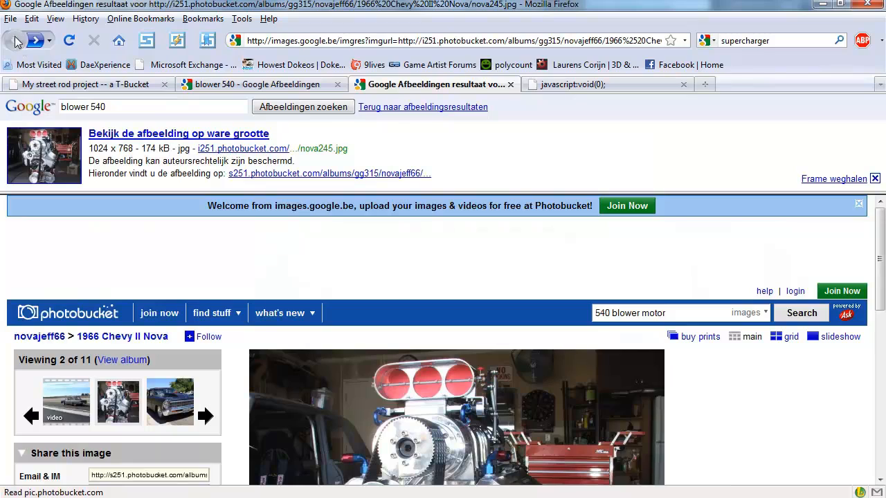
middle_click(499, 84)
middle_click(499, 84)
Look through the remaining "blower 540" image results.
scroll(408, 387, "down", 7)
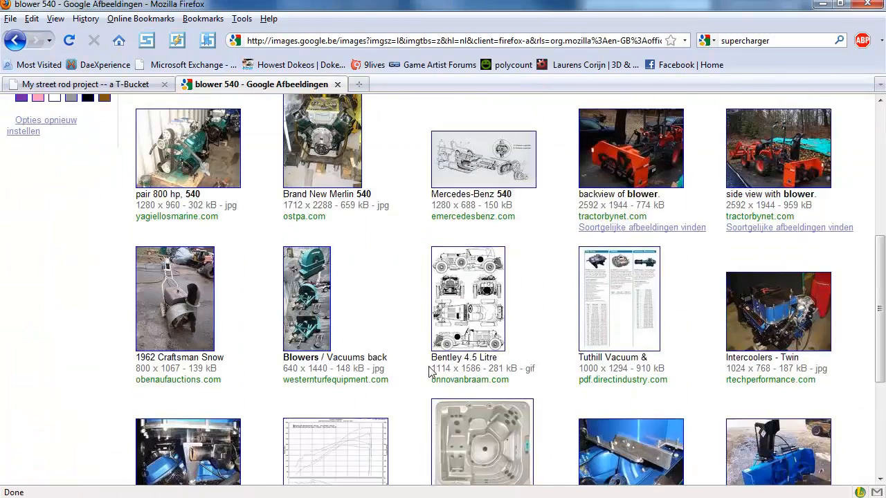
left_click(556, 340)
middle_click_drag(420, 364, 419, 454)
mouse_move(404, 401)
middle_mouse_down()
mouse_move(408, 320)
mouse_move(388, 263)
mouse_move(404, 327)
middle_mouse_up()
Search images for "blower engine" and open the BlowerEngine03.jpg result in a new tab.
type("ngine")
key("Return")
middle_click(201, 291)
mouse_move(260, 345)
middle_mouse_down()
mouse_move(270, 396)
mouse_move(269, 385)
middle_mouse_up()
middle_click_drag(423, 380, 423, 429)
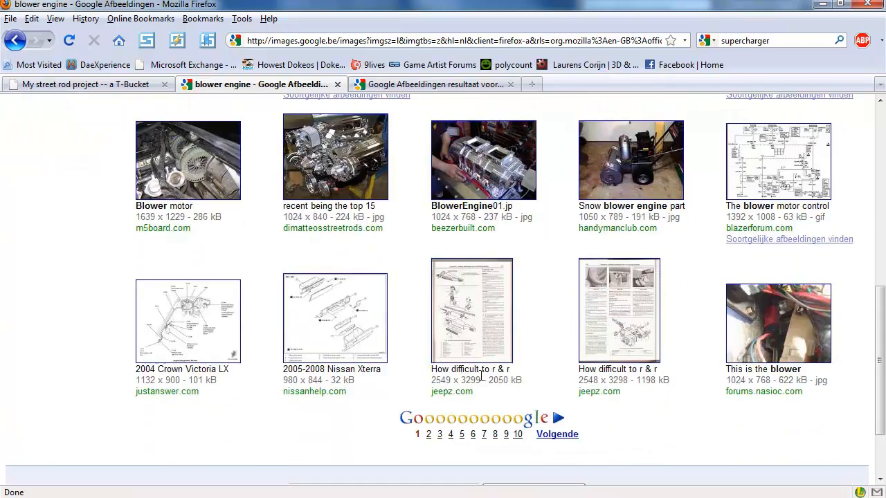
Look through the second page of "blower engine" image results.
left_click(430, 435)
middle_click_drag(415, 305, 421, 374)
middle_click_drag(423, 330, 360, 261)
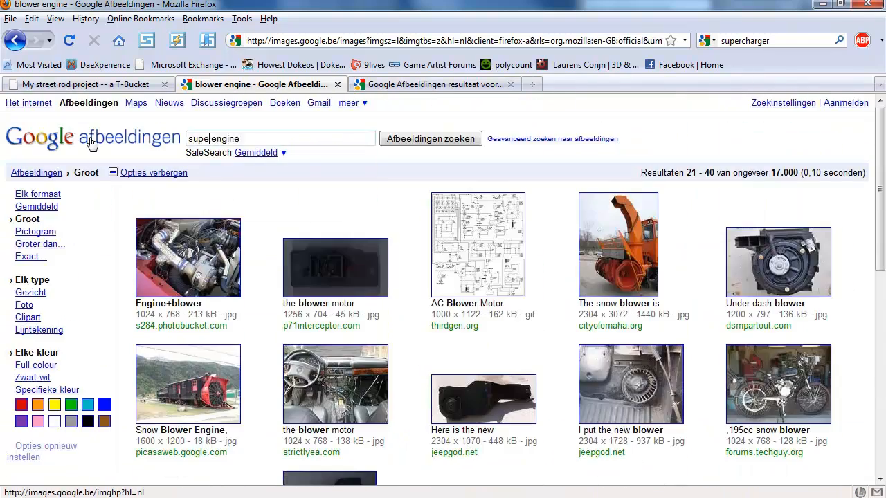
Search images for "supercharger engine" and look through the results.
type("rcharg")
key("Return")
middle_click_drag(259, 229, 337, 366)
left_click(556, 472)
scroll(411, 336, "down", 2)
mouse_move(404, 392)
middle_mouse_down()
mouse_move(406, 439)
mouse_move(269, 141)
middle_mouse_up()
Search images for "hemi blower" and open the yellow car's 392 Hemi result in a new tab.
type("hemi blower")
key("Return")
middle_click_drag(416, 299, 418, 347)
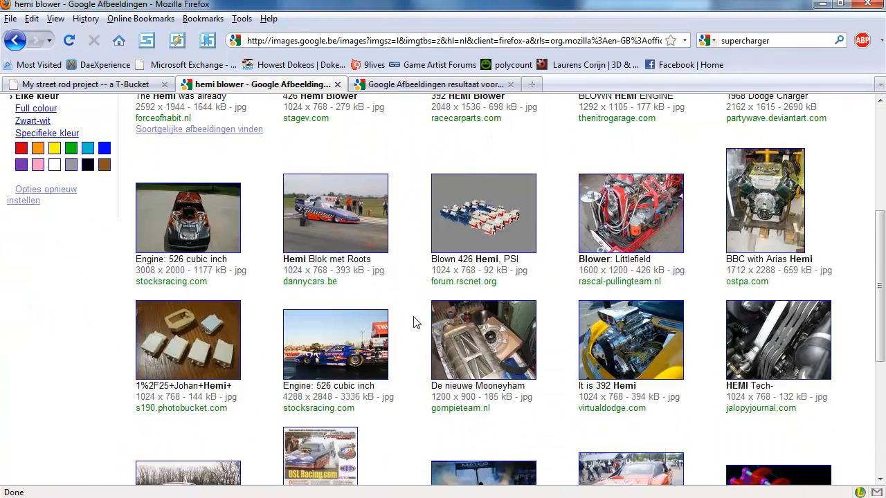
scroll(595, 360, "down", 3)
middle_click(589, 273)
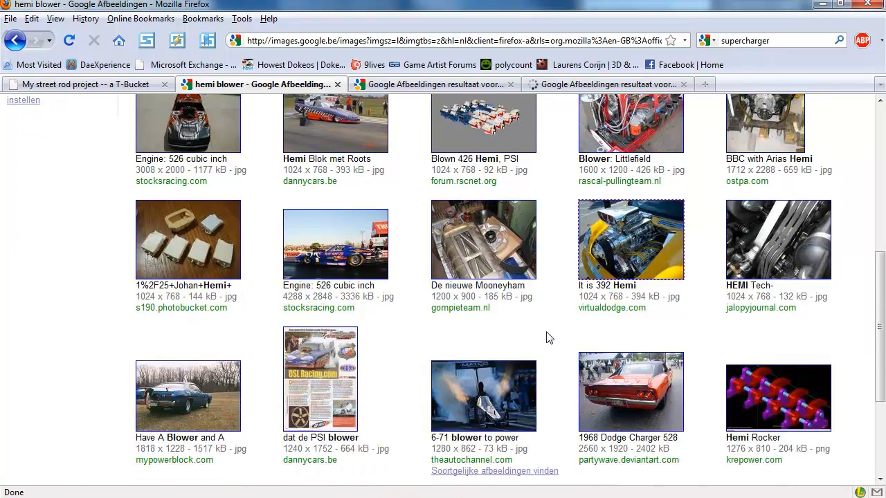
Browse on to the third page of "hemi blower" results and open the Crager blower result in a new tab.
scroll(561, 393, "down", 5)
left_click(557, 394)
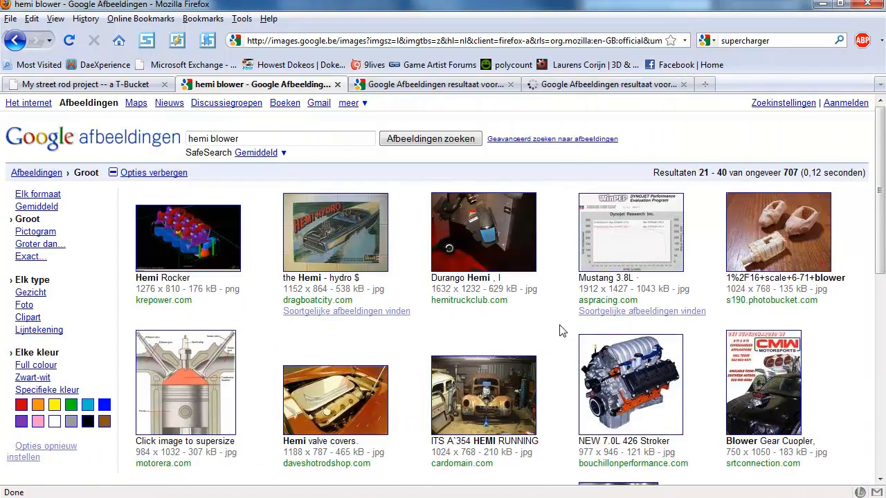
scroll(564, 326, "down", 10)
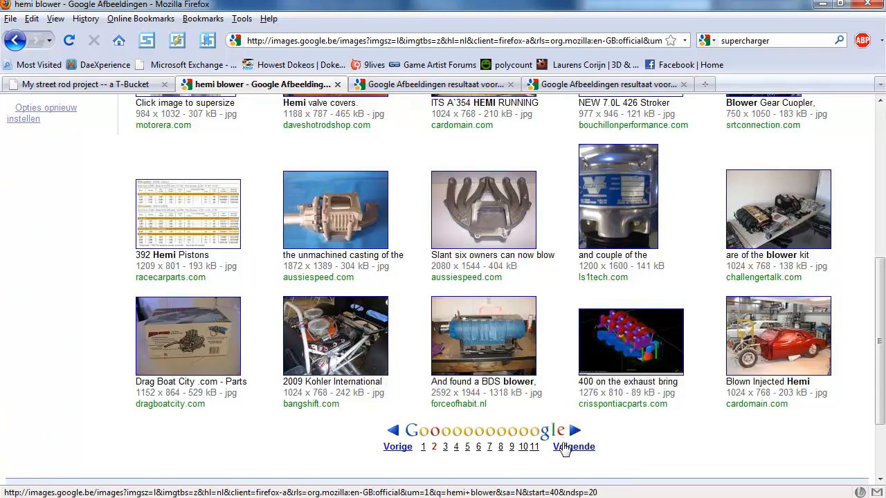
left_click(564, 446)
scroll(408, 305, "down", 1)
middle_click(196, 209)
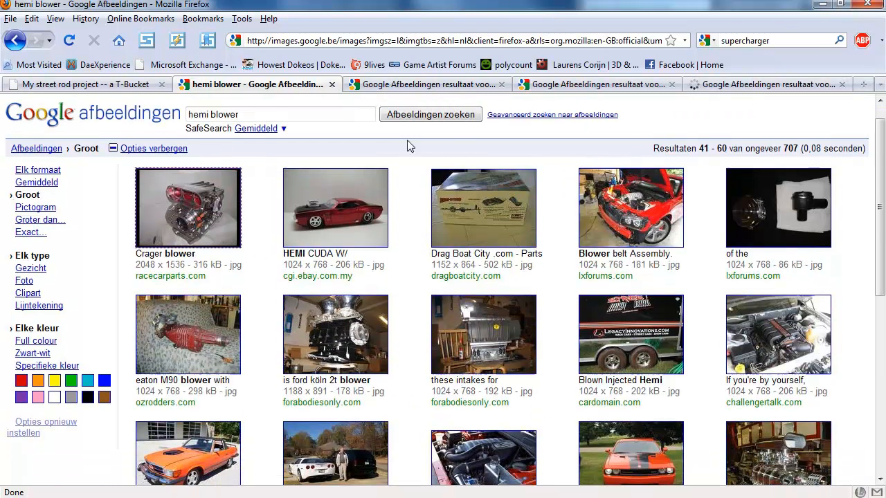
Search images for "crager blower" and switch to the suggested spelling "cragar blower".
type("crager b")
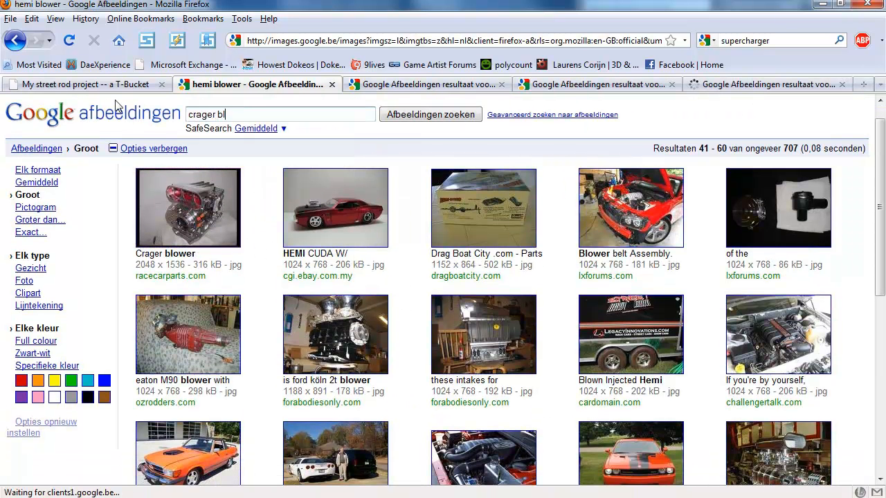
scroll(260, 291, "down", 4)
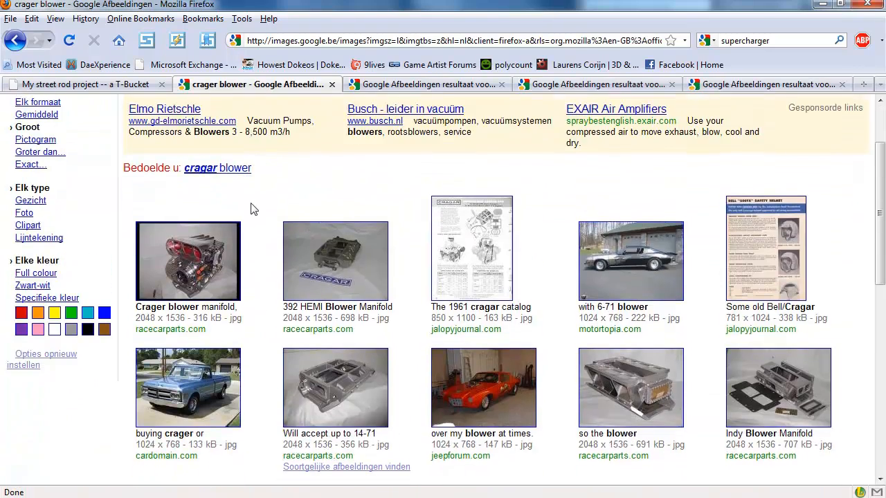
left_click(218, 176)
Open the cardomain.com blower engine result in a new tab and look through the second and third "cragar blower" results pages.
scroll(263, 296, "down", 9)
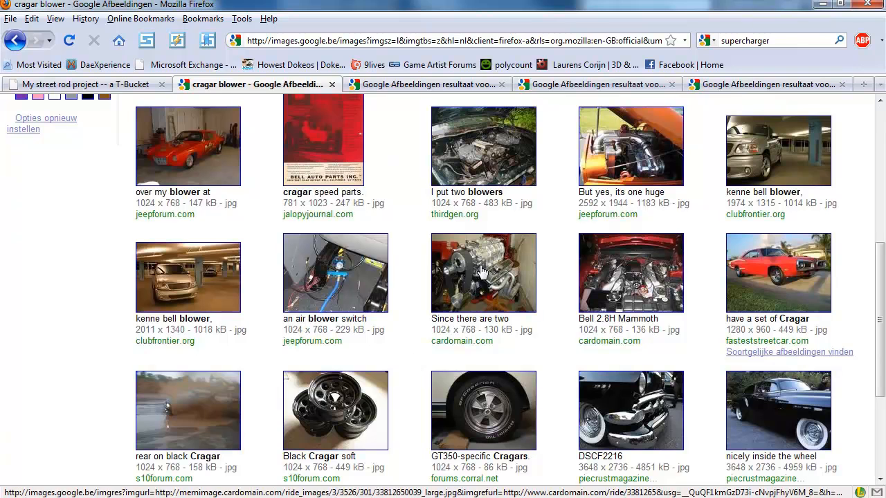
middle_click(487, 270)
scroll(415, 364, "down", 5)
left_click(415, 363)
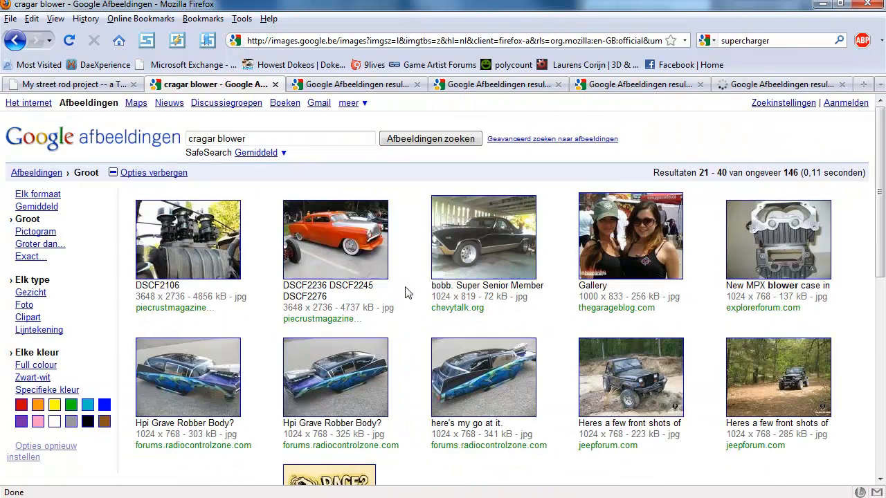
middle_click(407, 298)
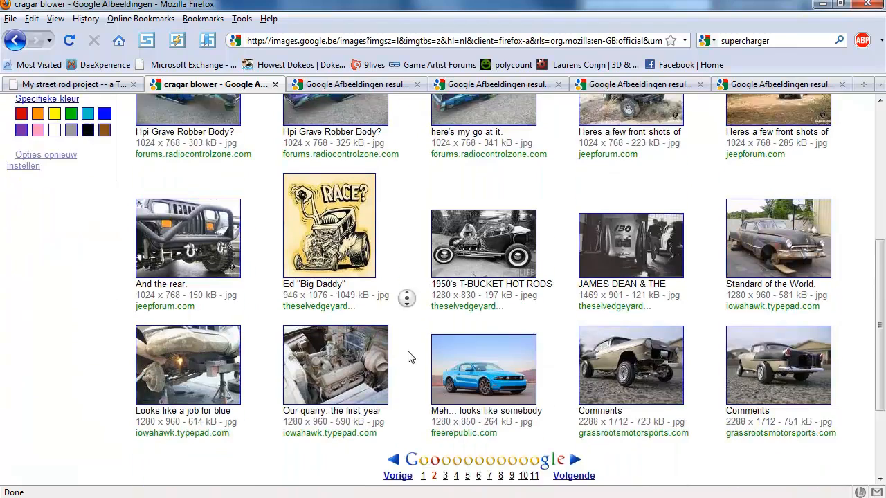
middle_click(404, 303)
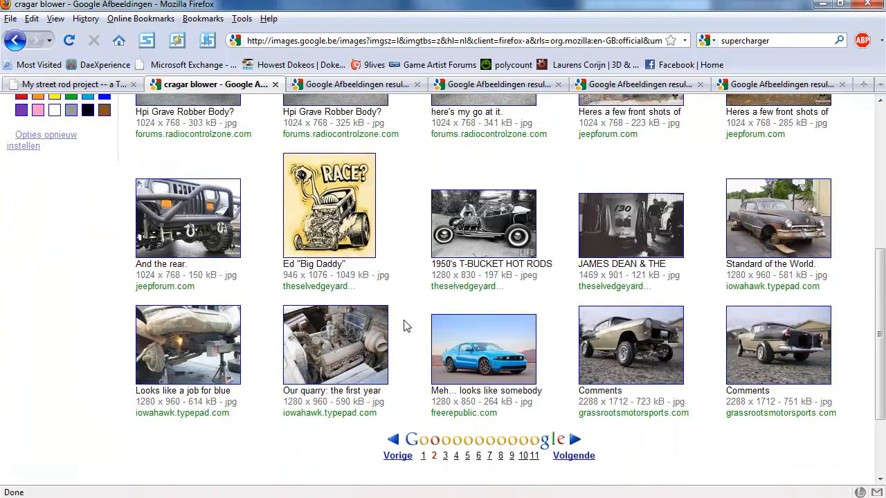
left_click(573, 457)
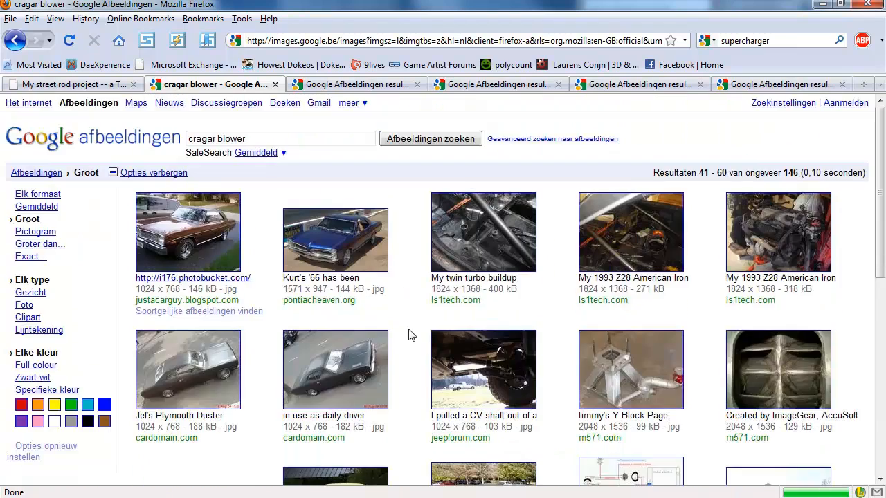
scroll(408, 304, "down", 5)
Save the full-size BlowerEngine03.jpg into the Engine reference folder and close its tab.
left_click(354, 83)
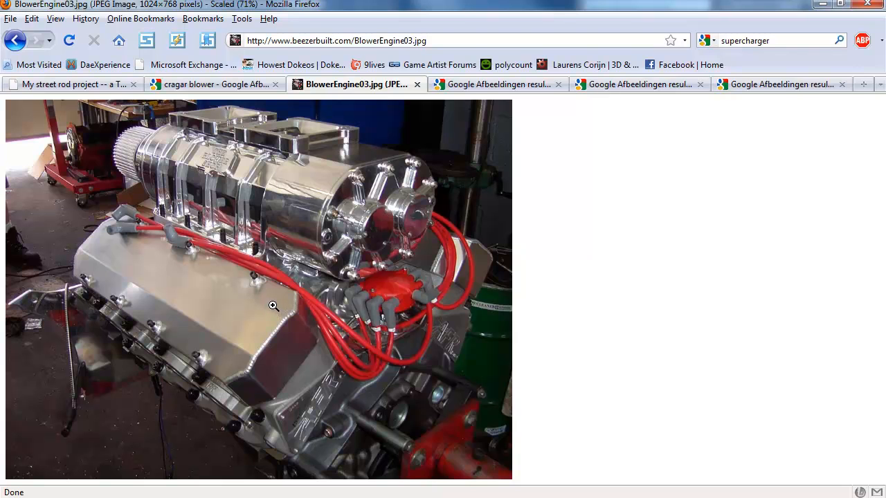
left_click_drag(297, 259, 484, 326)
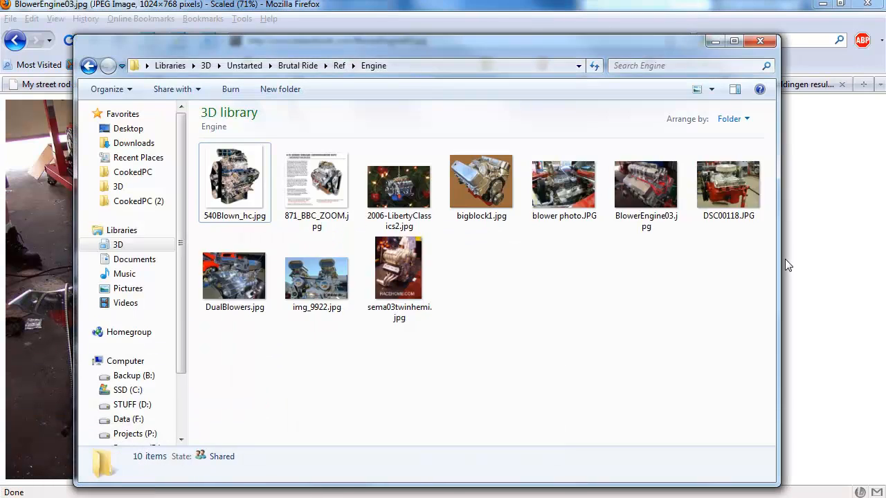
left_click(810, 263)
key("alt+Left")
middle_click(138, 307)
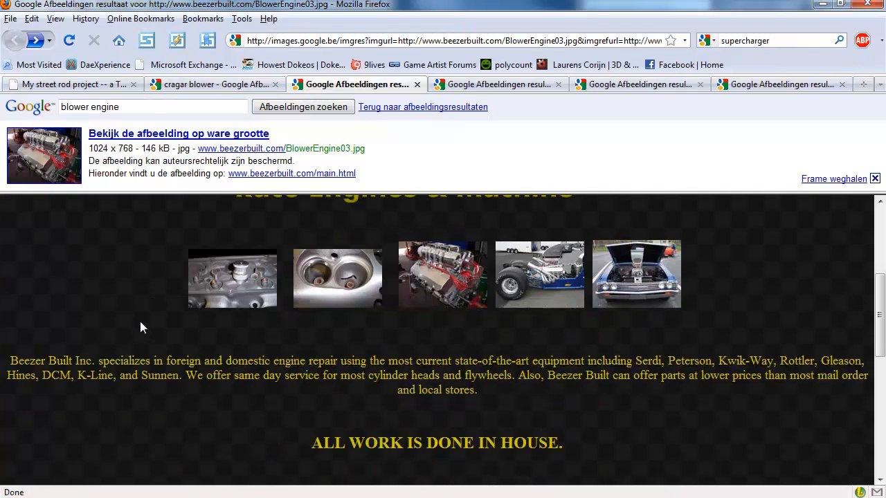
middle_click(331, 88)
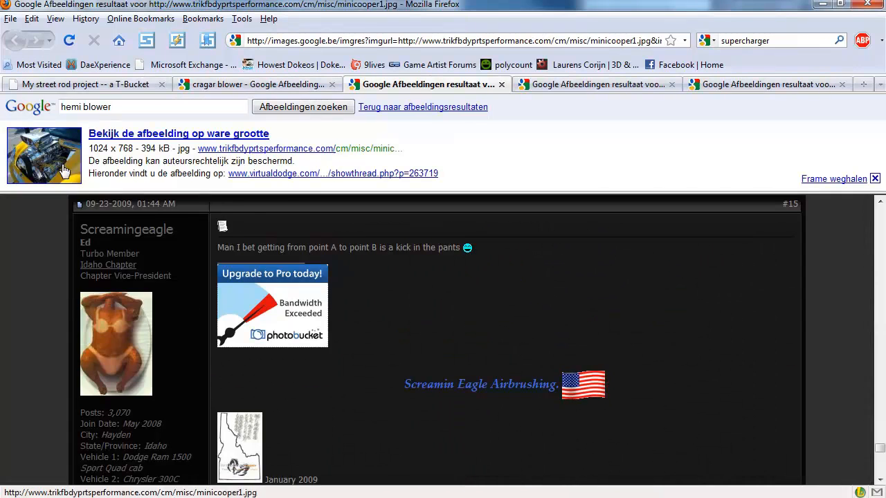
View minicooper1.jpg at full size, close its tab, and open the Crager blower photo LITTBLWRMANI.jpg at full size.
left_click(83, 171)
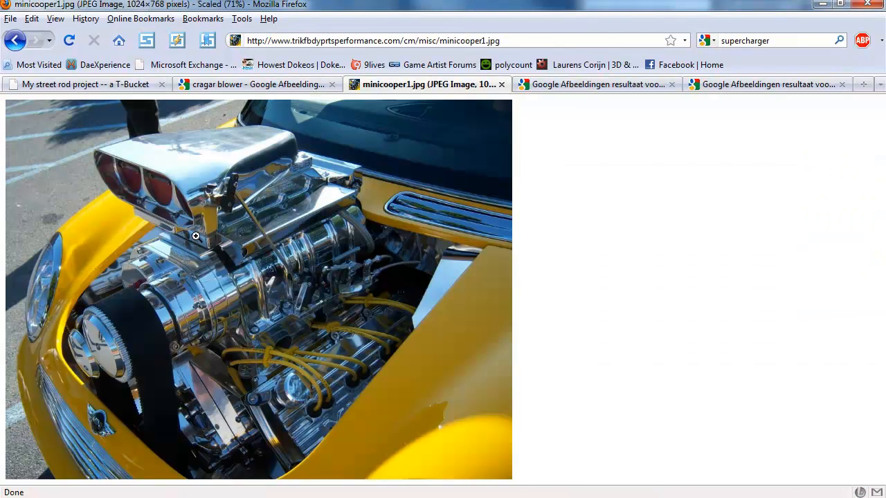
middle_click(429, 89)
left_click(60, 172)
left_click(235, 266)
middle_click(278, 270)
left_click(412, 266)
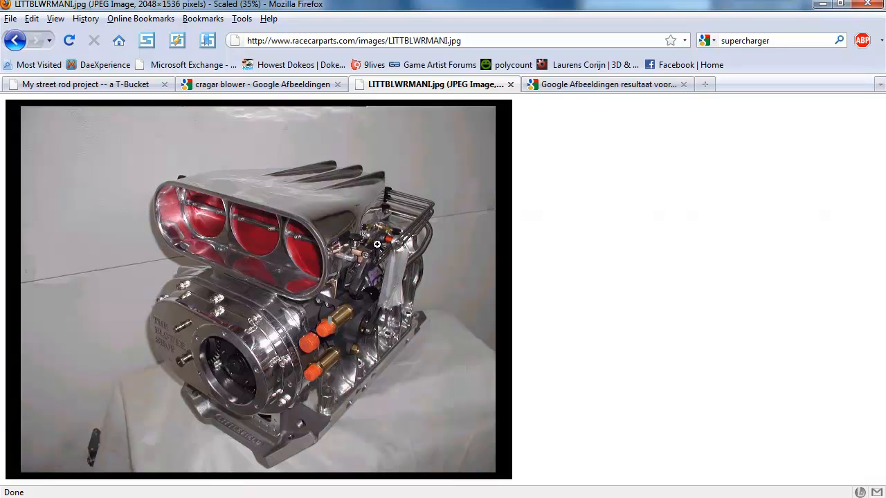
Save the full-size LITTBLWRMANI.jpg into the Engine reference folder and close its tab.
left_click_drag(360, 266, 540, 345)
left_click(835, 198)
middle_click(494, 87)
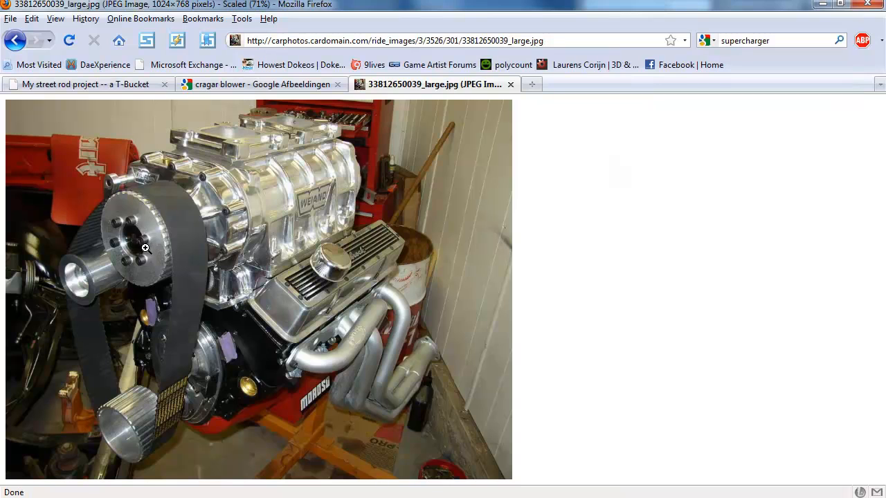
key("alt+Left")
mouse_move(404, 289)
middle_mouse_down()
mouse_move(403, 368)
mouse_move(416, 298)
middle_mouse_up()
middle_click_drag(837, 272, 826, 332)
mouse_move(653, 244)
middle_mouse_down()
mouse_move(643, 318)
mouse_move(634, 290)
mouse_move(627, 293)
mouse_move(634, 281)
middle_mouse_up()
left_click(497, 283)
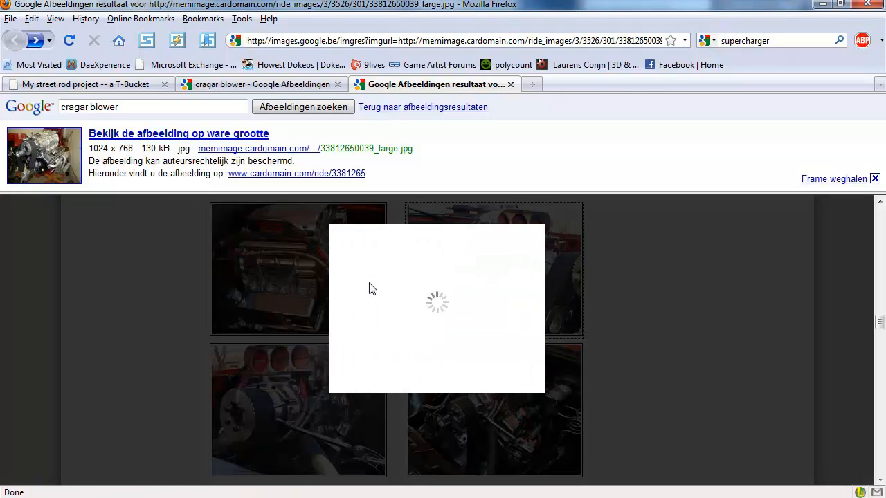
left_click(530, 399)
scroll(621, 311, "down", 3)
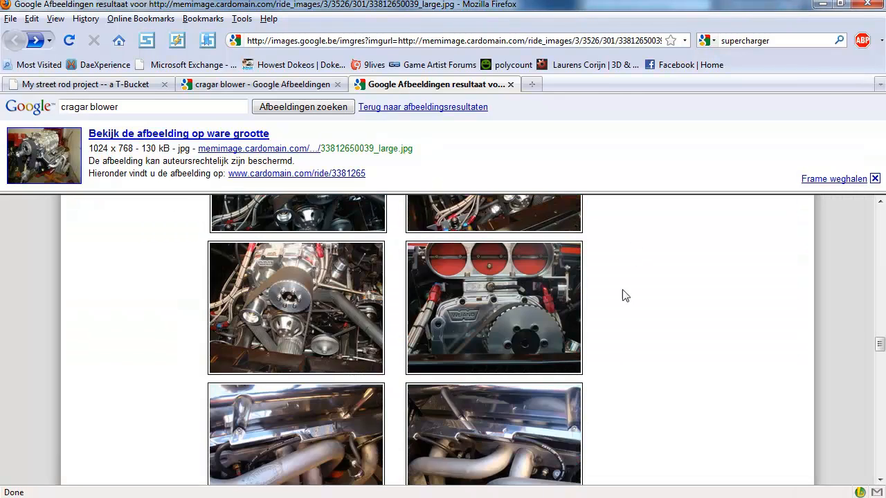
middle_click_drag(629, 311, 627, 277)
middle_click_drag(625, 312, 605, 233)
Search images for "weiand" from the results tab, then refine the search to "weiand blower".
left_click(261, 83)
scroll(242, 146, "up", 5)
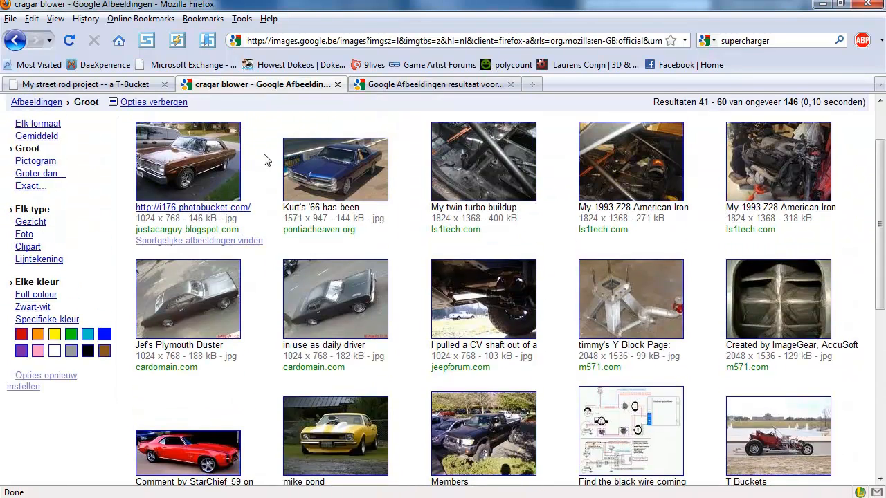
triple_click(263, 138)
type("weiand")
key("Return")
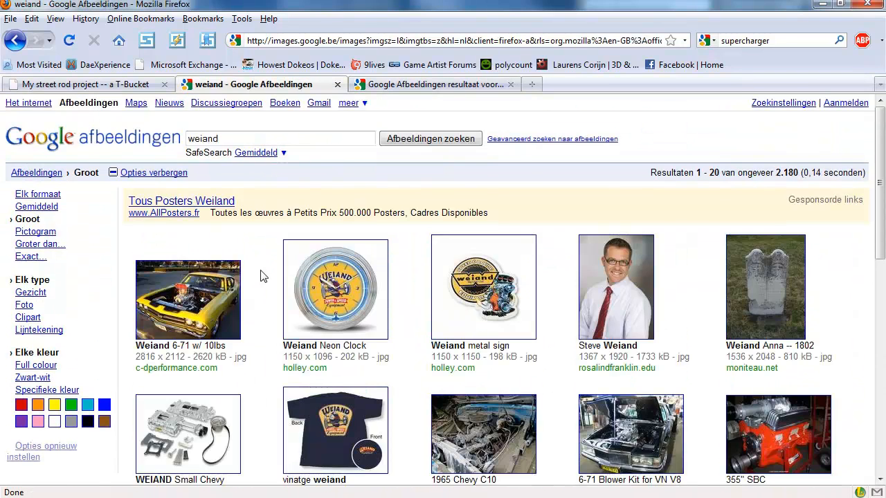
type("blower")
key("Return")
mouse_move(412, 297)
middle_mouse_down()
mouse_move(412, 336)
mouse_move(405, 312)
middle_mouse_up()
Open the wendels.com Weiand 6-71 result in a new tab and save DSC02273.JPG into the Engine reference folder.
middle_click(196, 252)
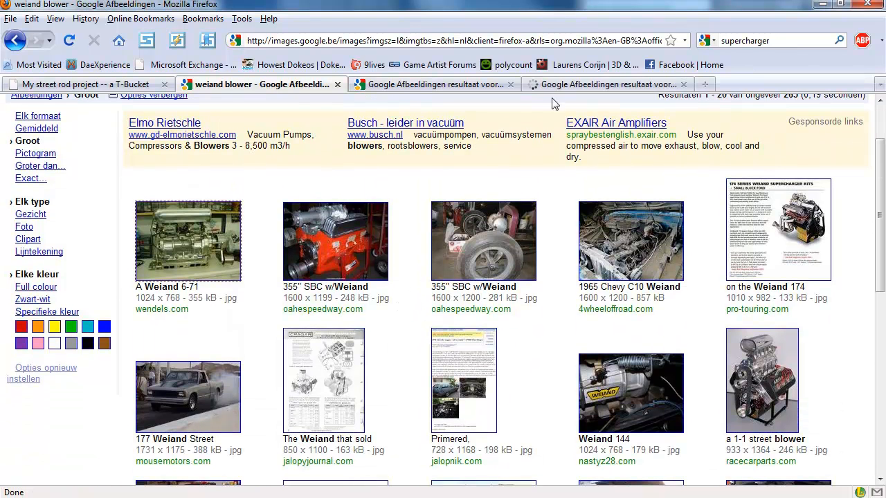
scroll(84, 262, "down", 1)
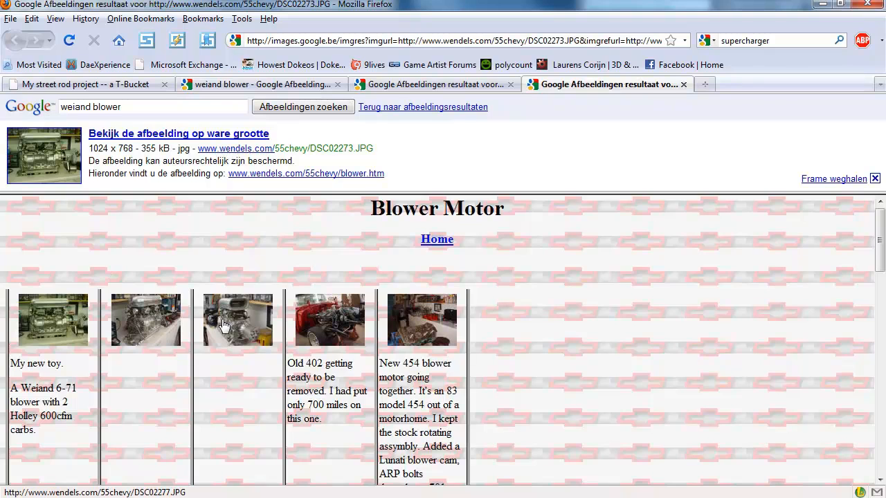
left_click(69, 320)
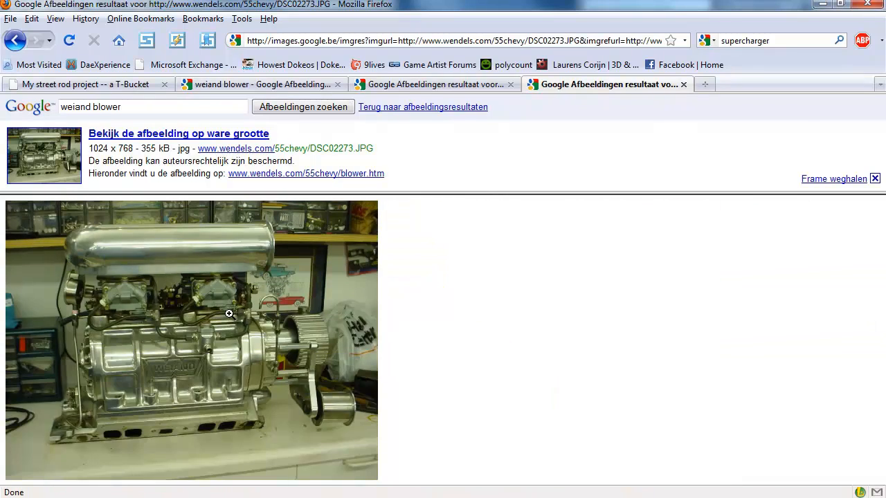
key("alt+Tab")
left_click_drag(102, 496, 428, 353)
left_click(807, 324)
Open the second Blower Motor photo, DSC02275.JPG, at full size and save it into the Engine reference folder.
left_click(15, 40)
left_click(165, 310)
left_click(132, 264)
scroll(237, 321, "down", 6)
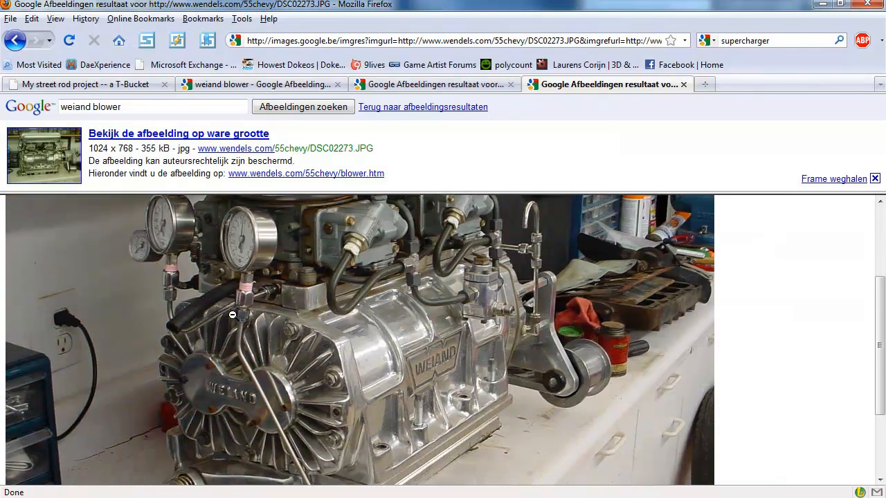
left_click_drag(239, 312, 347, 360)
left_click(230, 12)
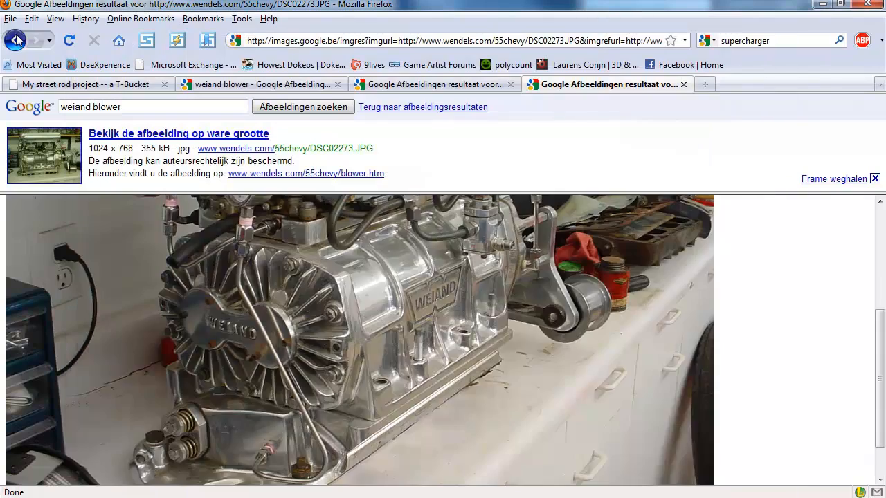
Look further down the Blower Motor page and examine the side-view photo of the Weiand blower behind the fitted radiator.
key("BackSpace")
scroll(236, 331, "down", 5)
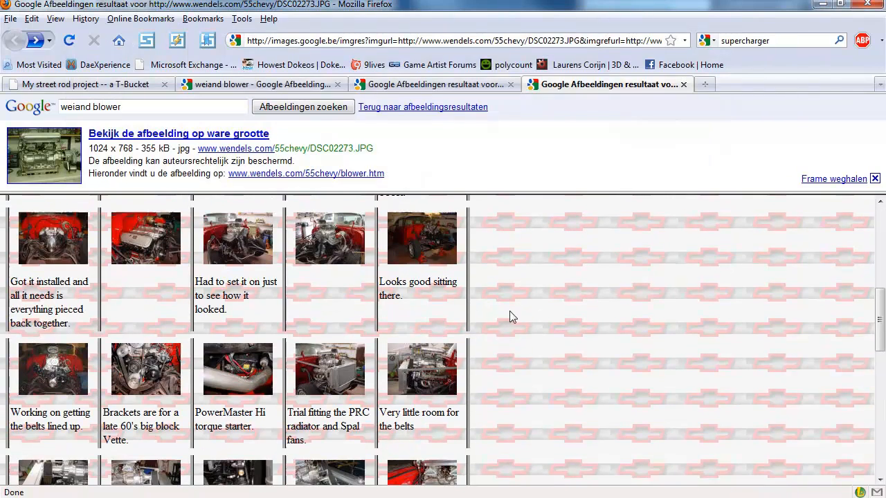
scroll(507, 314, "down", 2)
left_click(330, 273)
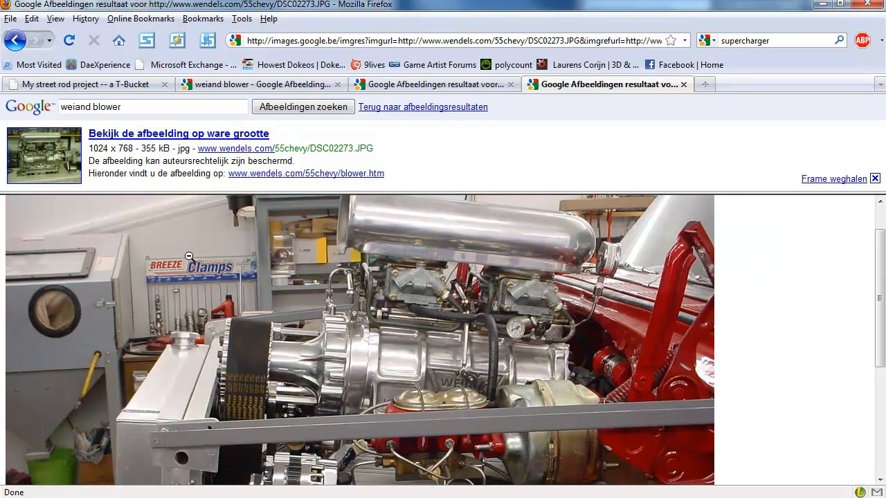
scroll(190, 257, "down", 2)
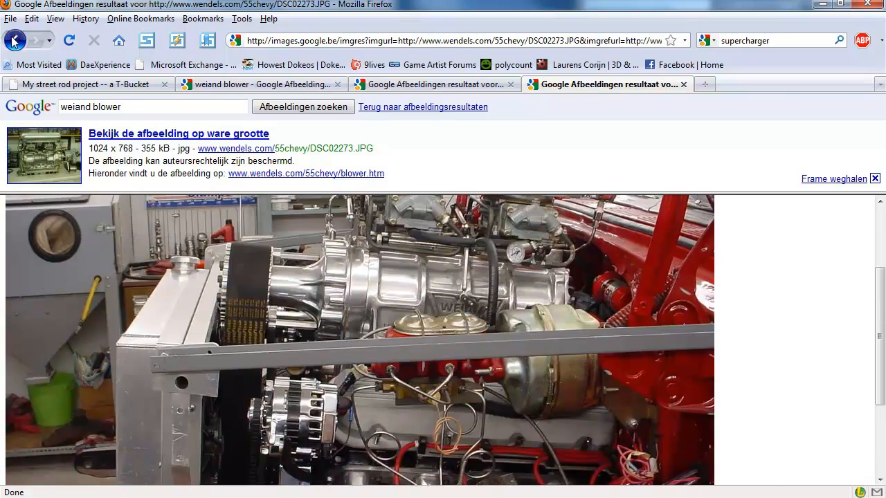
left_click(12, 39)
Look through the rest of the Blower Motor page, including the close-up of the Weiand blower casing beside the red bodywork.
scroll(522, 291, "up", 10)
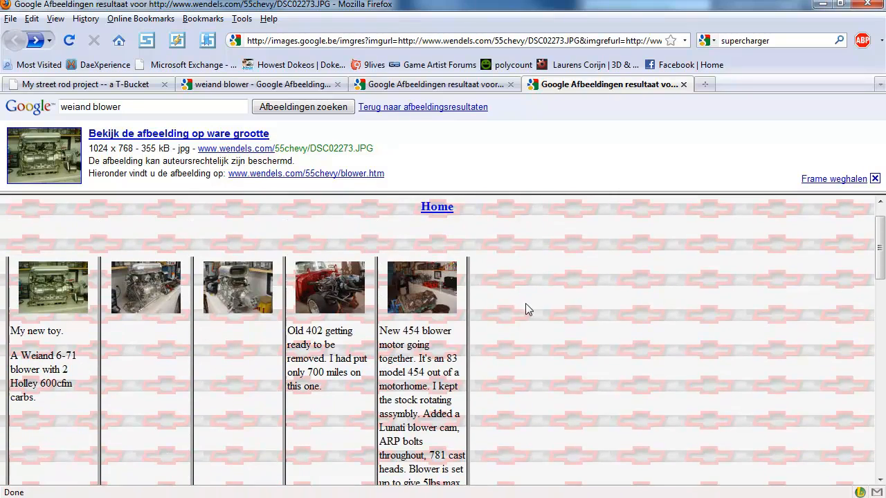
scroll(524, 294, "down", 15)
scroll(519, 277, "up", 4)
scroll(512, 287, "down", 1)
left_click(429, 315)
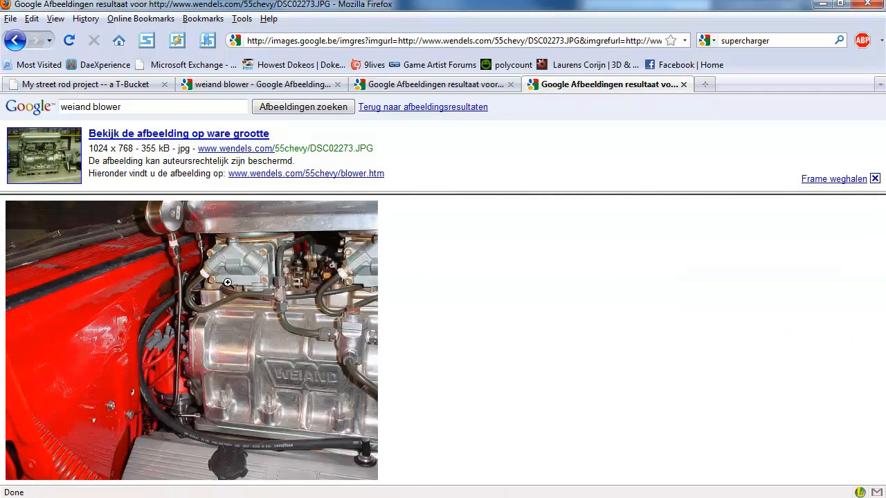
left_click(14, 40)
scroll(511, 332, "down", 6)
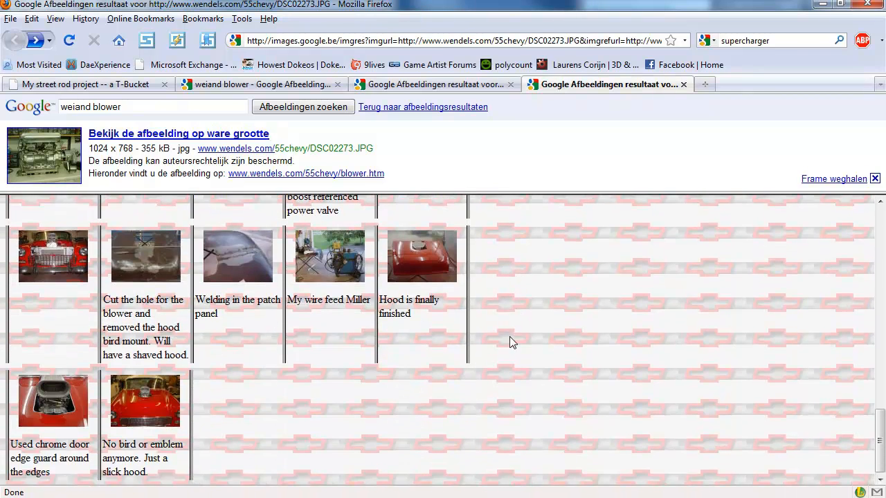
Open the installed Weiand blower photo DSC02908.JPG at full size, save it into the Engine reference folder and close the wendels.com tab.
scroll(509, 325, "up", 3)
left_click(297, 291)
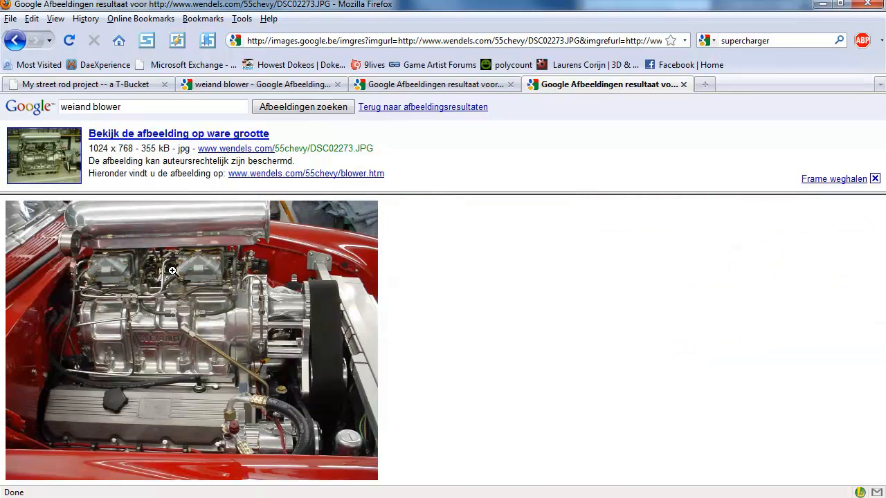
left_click(174, 269)
scroll(204, 294, "down", 4)
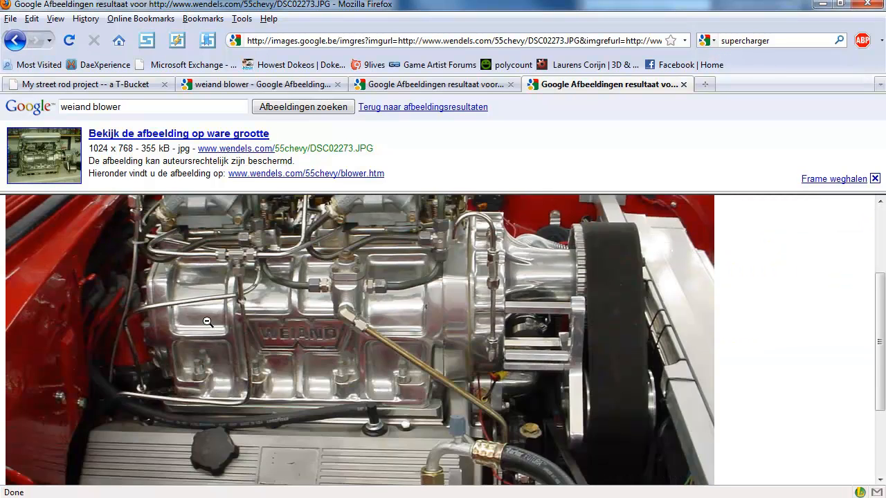
scroll(216, 266, "up", 1)
left_click_drag(290, 291, 591, 307)
left_click(810, 235)
middle_click(587, 88)
Look through the remaining photos on the cardomain.com page down to its guestbook and close the tab.
middle_click_drag(641, 278, 641, 367)
left_click(323, 252)
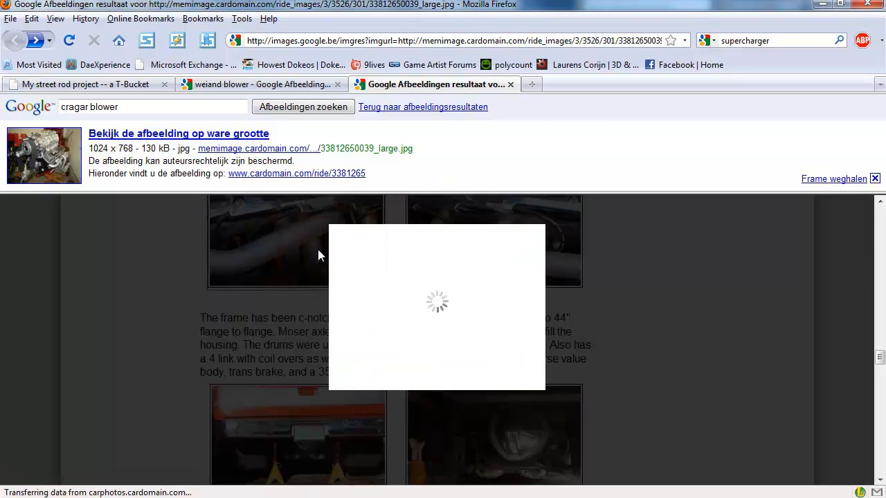
left_click(652, 320)
middle_click_drag(657, 323, 657, 359)
middle_click_drag(650, 304, 647, 353)
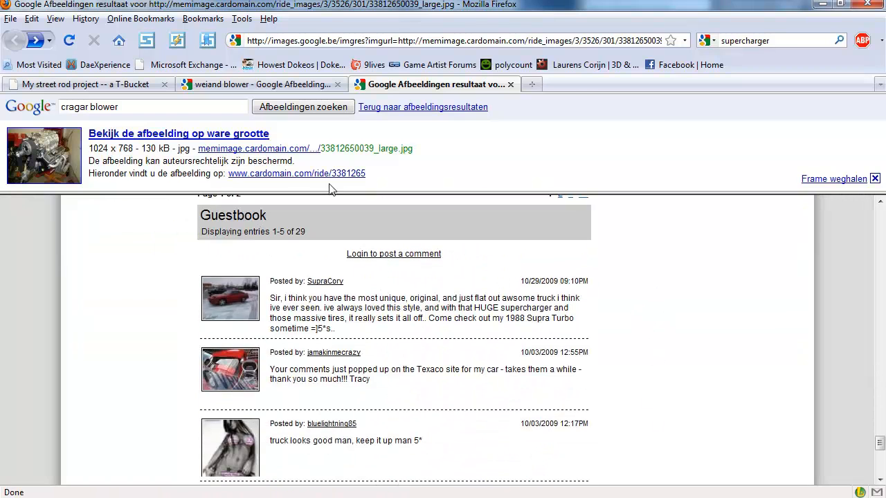
middle_click(378, 87)
Open the racecarparts.com street blower result and, from the second results page, the mousemotors.com Alky Injected result in new tabs.
scroll(415, 340, "down", 3)
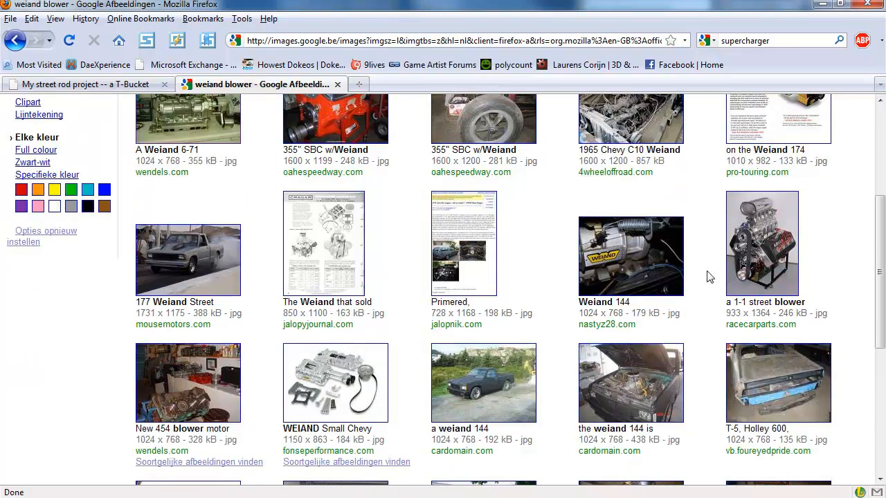
middle_click(748, 253)
scroll(408, 374, "down", 5)
left_click(558, 461)
scroll(407, 344, "down", 5)
scroll(406, 338, "down", 1)
middle_click(600, 283)
Open AriasBlown.JPG at full size and examine the scoop, blower casing, belt pulleys and valve covers.
left_click(451, 86)
left_click(208, 131)
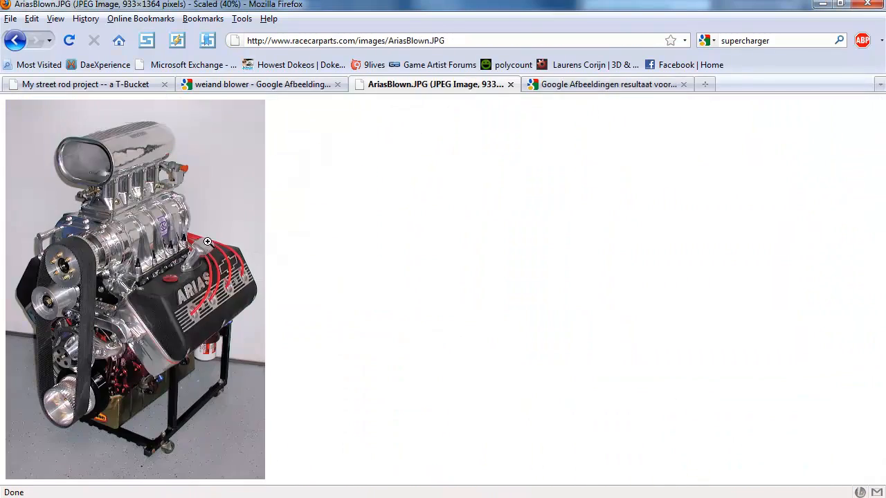
left_click(257, 250)
scroll(295, 220, "up", 3)
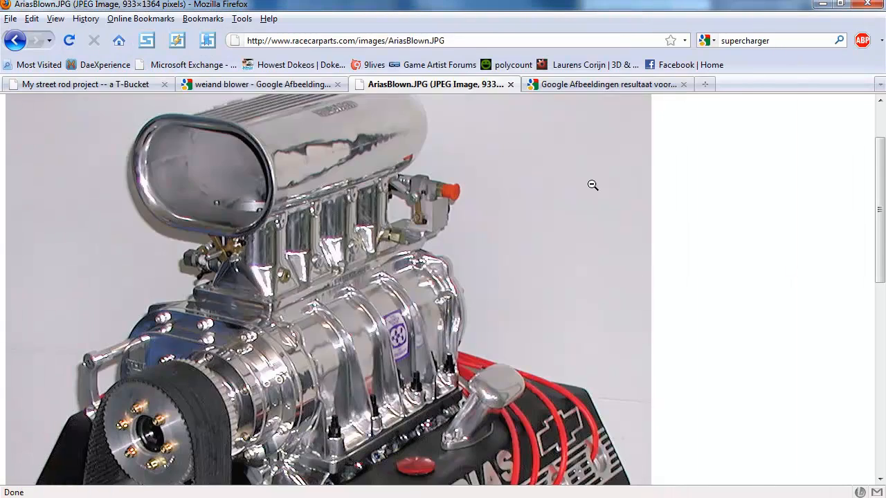
scroll(595, 208, "down", 8)
scroll(554, 280, "down", 3)
scroll(537, 277, "up", 9)
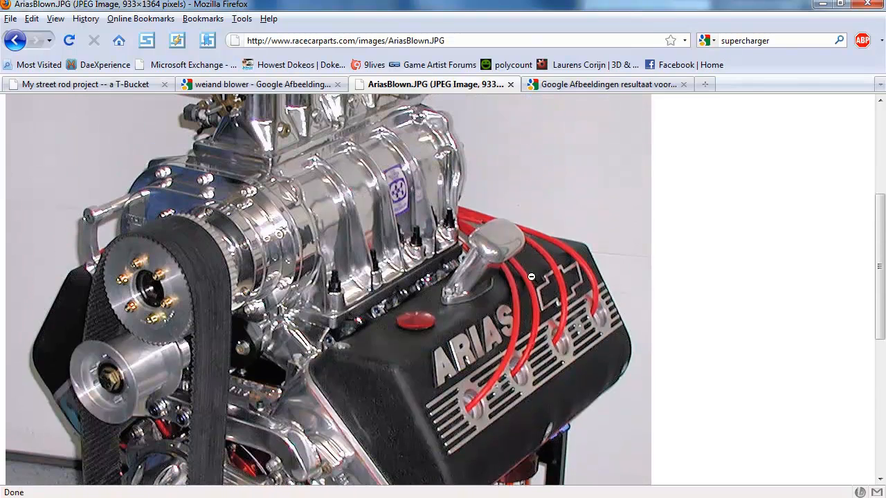
scroll(524, 295, "up", 2)
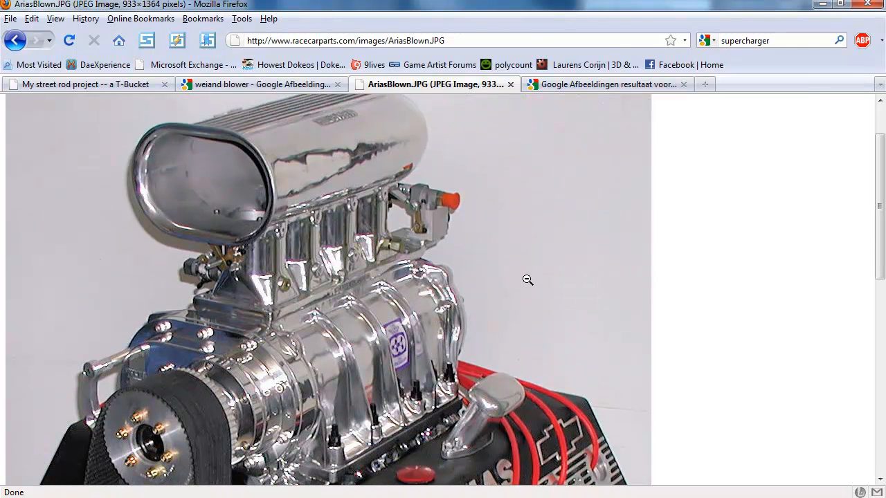
Open the full-size dragster2017.jpg, save it into the Engine reference folder, and close its tab and the AriasBlown.JPG tab.
key("ctrl+Tab")
scroll(265, 306, "down", 2)
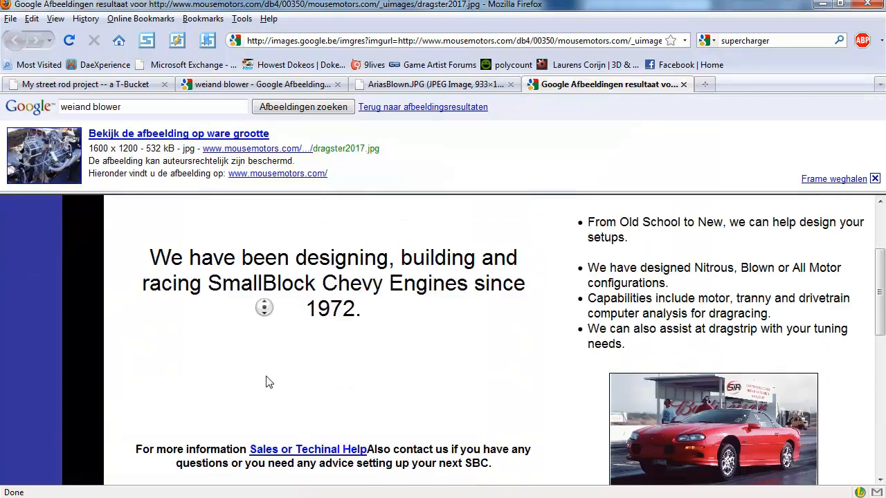
scroll(266, 311, "up", 1)
left_click(69, 172)
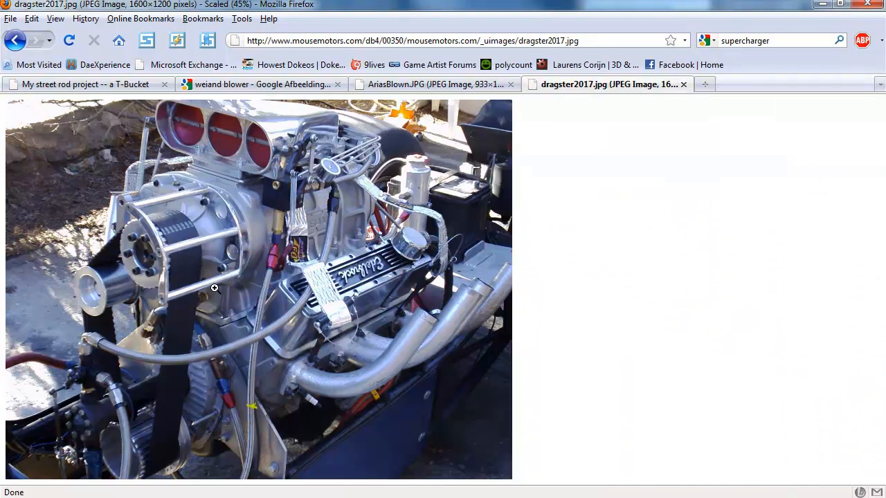
left_click_drag(280, 278, 502, 388)
left_click(803, 257)
left_click(683, 85)
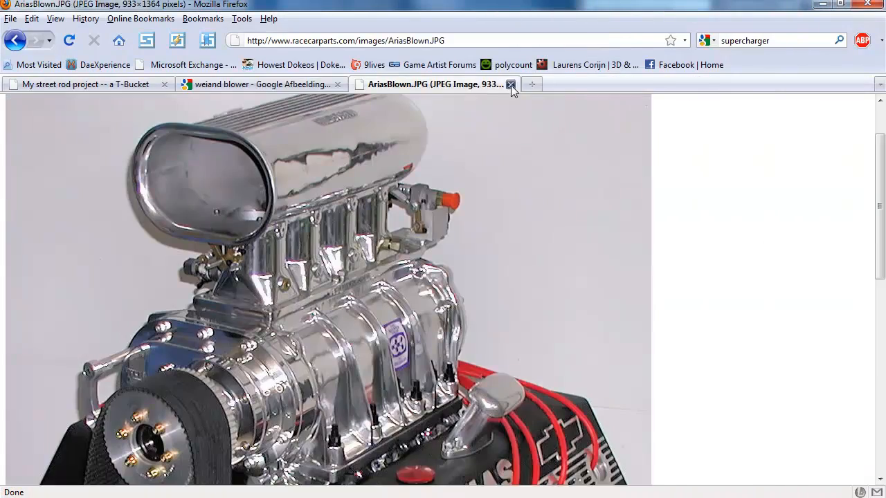
left_click(510, 85)
Look through the third page of "weiand blower" image results and close the results tab.
scroll(408, 294, "down", 3)
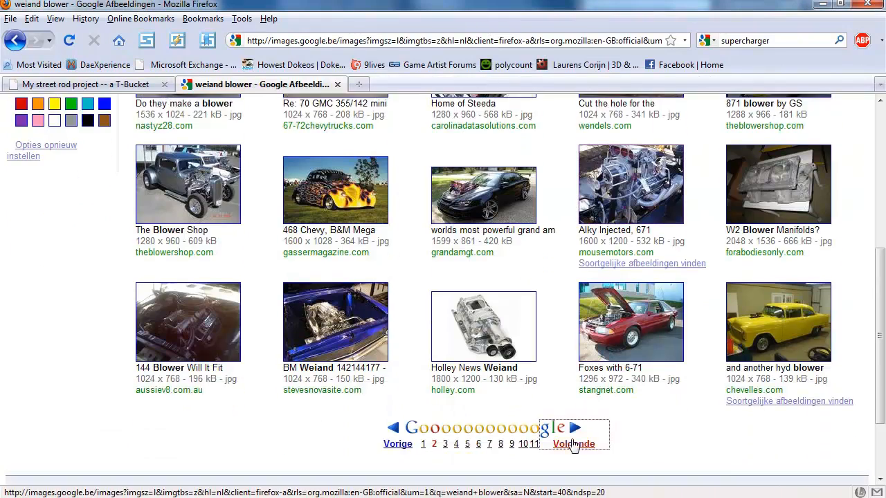
left_click(573, 444)
scroll(409, 325, "down", 7)
scroll(410, 285, "down", 5)
scroll(408, 263, "up", 7)
scroll(402, 305, "up", 5)
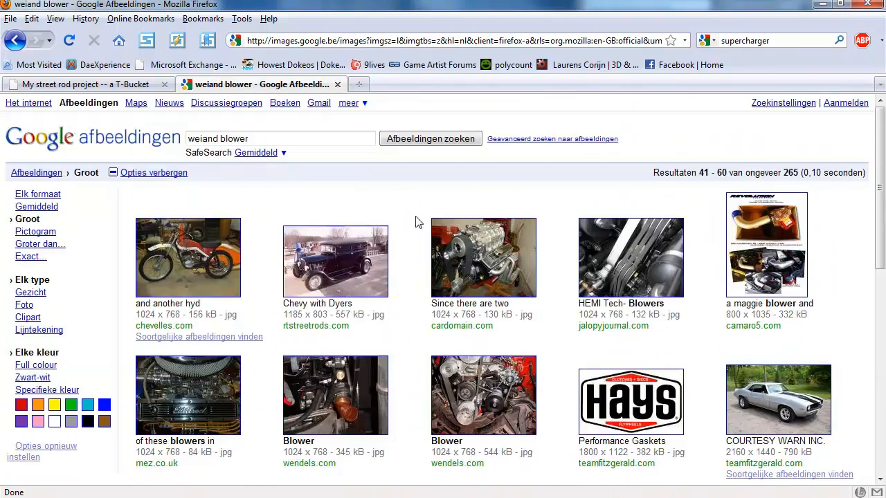
left_click(337, 84)
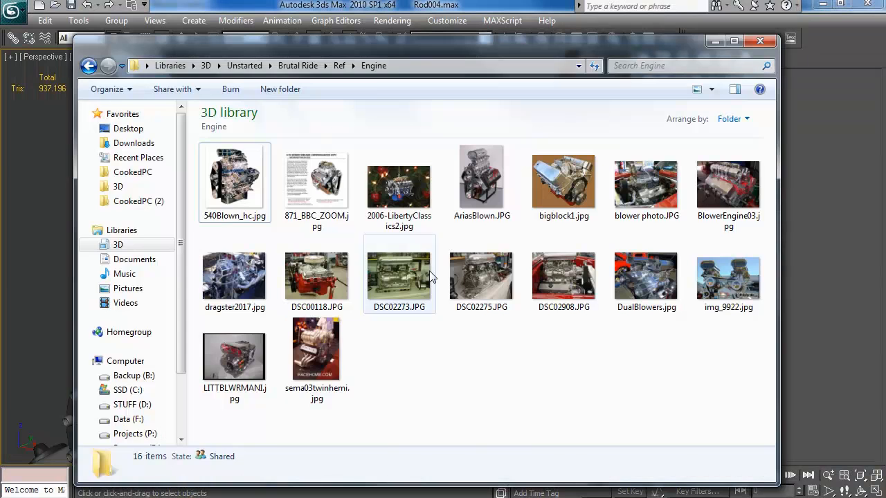
Open LITTBLWRMANI.jpg from the Engine folder in the photo viewer and page through DSC02908.JPG to DSC02275.JPG.
left_click(319, 364)
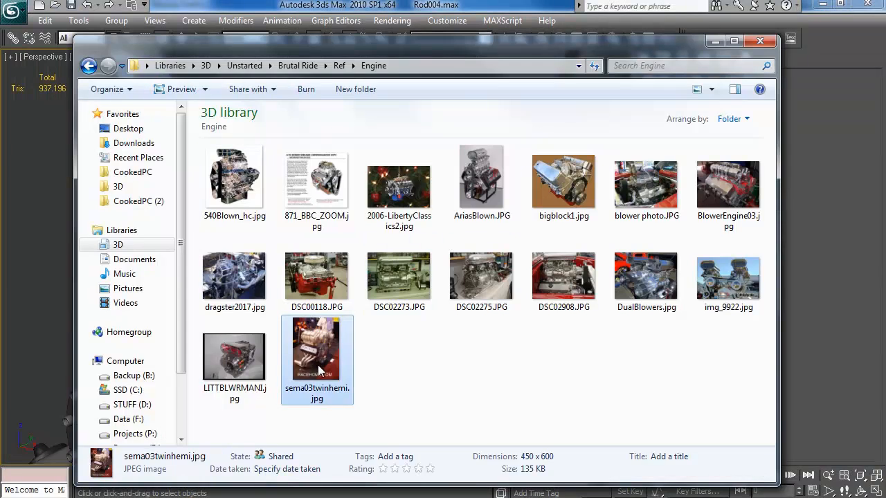
double_click(234, 336)
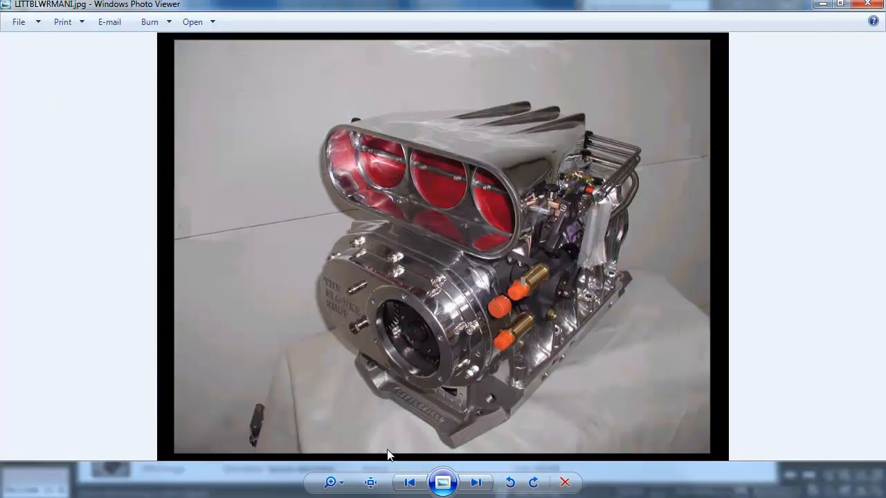
key("Right")
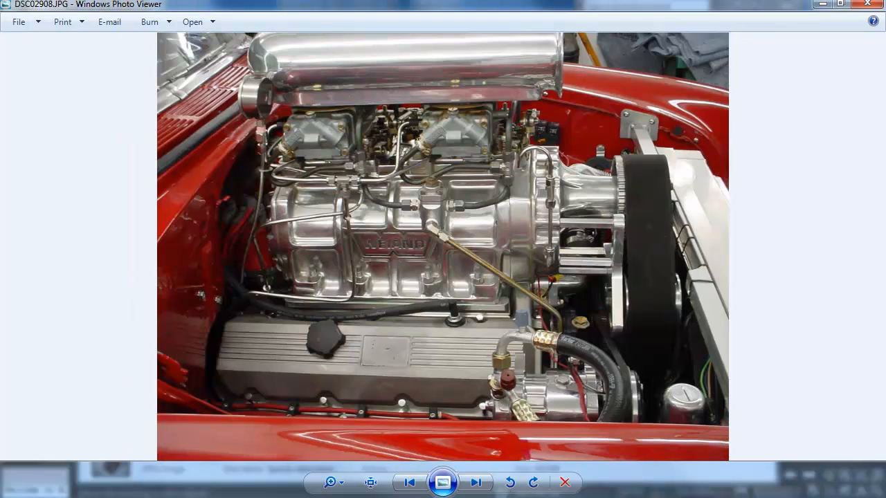
key("Right")
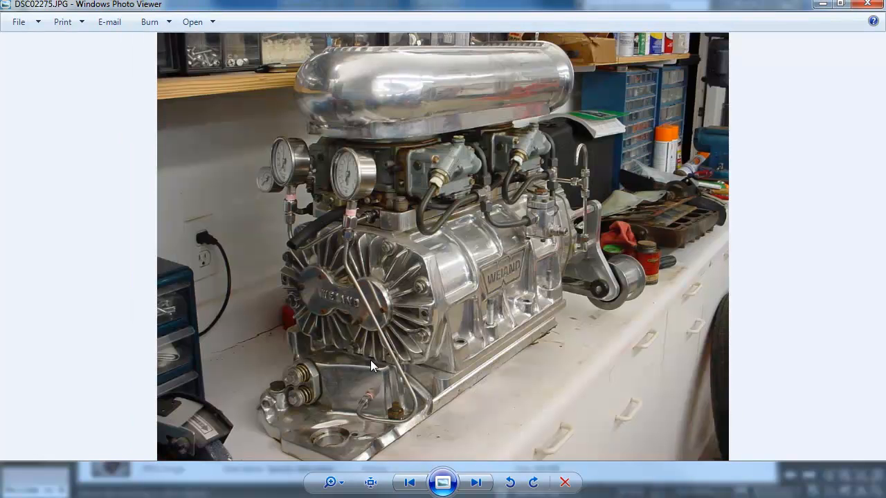
Draw a box about 7.8 cm long and 9.5 cm wide over the front opening of the frame on top of the blower.
scroll(372, 353, "up", 2)
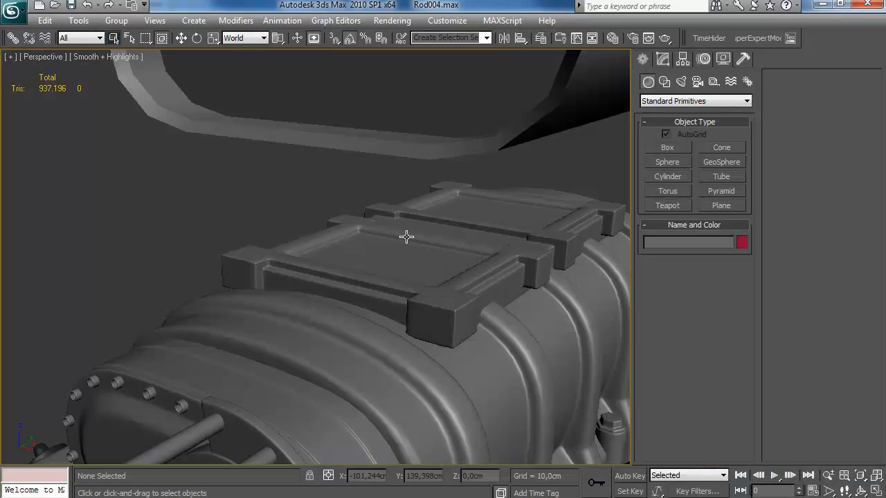
middle_click_drag(405, 238, 452, 238, "alt")
scroll(452, 237, "up", 3)
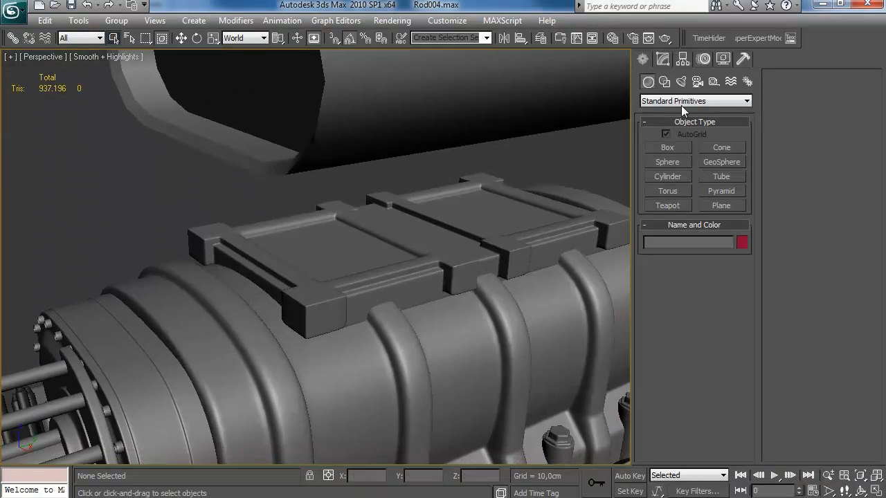
left_click(667, 148)
left_click_drag(337, 205, 313, 288)
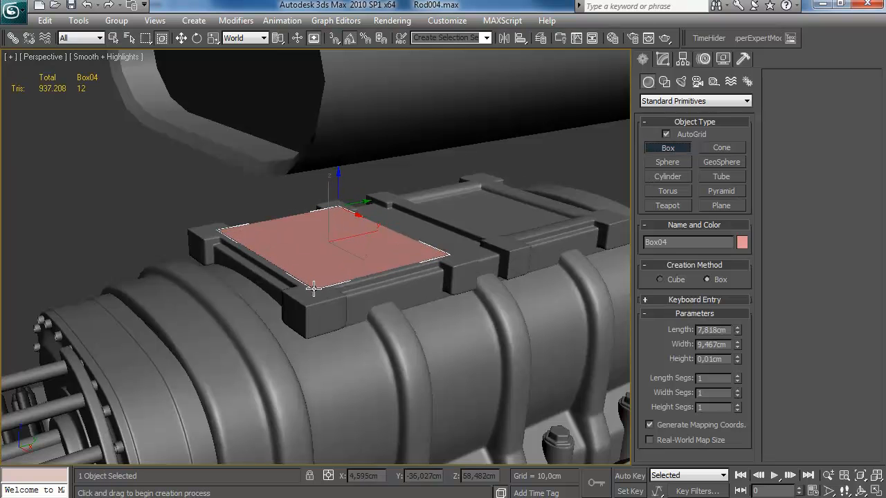
left_click(308, 285)
right_click(308, 286)
Convert the new box to an editable poly and activate edge editing.
middle_click_drag(308, 286, 449, 268, "alt")
key("w")
middle_click_drag(395, 427, 263, 298, "alt")
middle_click_drag(383, 251, 415, 236, "alt")
left_click(663, 59)
right_click(673, 110)
left_click(692, 217)
key("2")
Turn on the edged faces display, leave edge editing and reselect the flat box on the blower frame.
middle_click_drag(379, 273, 396, 256, "alt")
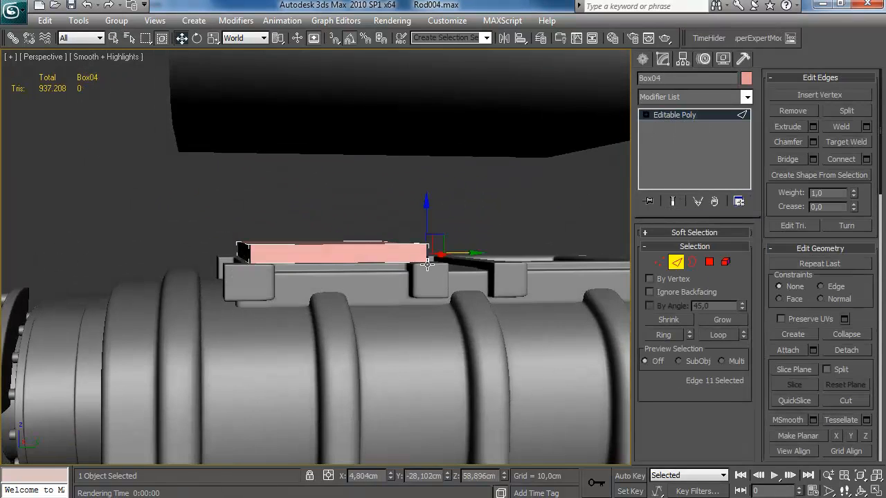
left_click(427, 270)
key("F4")
key("z")
scroll(425, 287, "down", 8)
middle_click_drag(432, 291, 414, 265, "alt")
key("2")
left_click(518, 209)
left_click(395, 253)
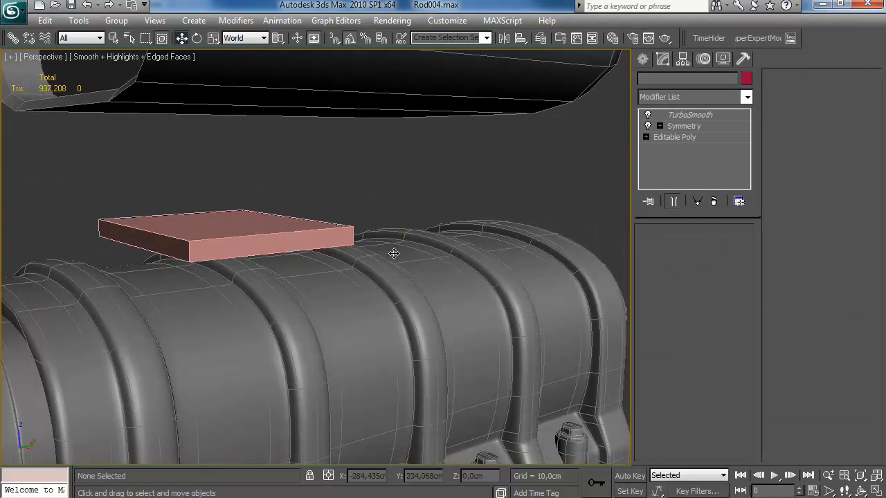
left_click(397, 202)
middle_click_drag(375, 217, 425, 234)
scroll(397, 233, "up", 3)
left_click(397, 233)
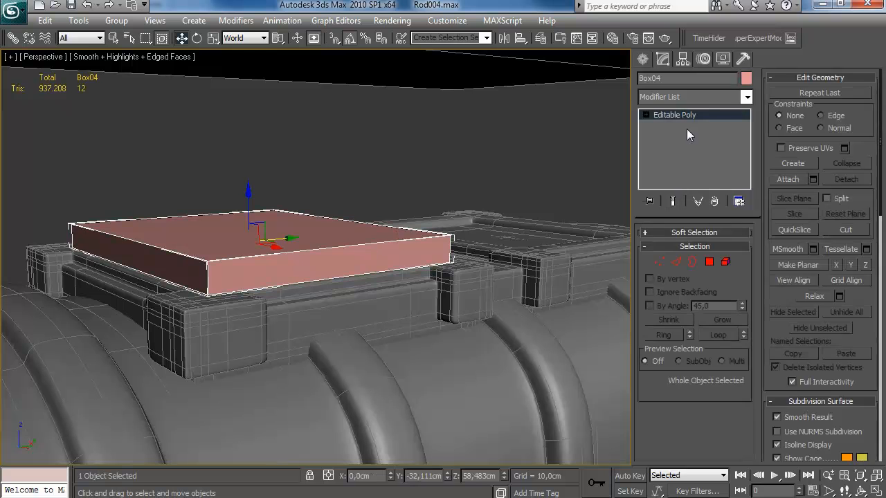
Connect the box's vertical edges with two horizontal segments at a pinch of 56.
key("2")
key("alt+r")
left_click(865, 159)
left_click(668, 337)
left_click_drag(758, 344, 769, 269)
left_click(675, 401)
middle_click_drag(520, 333, 516, 360, "alt")
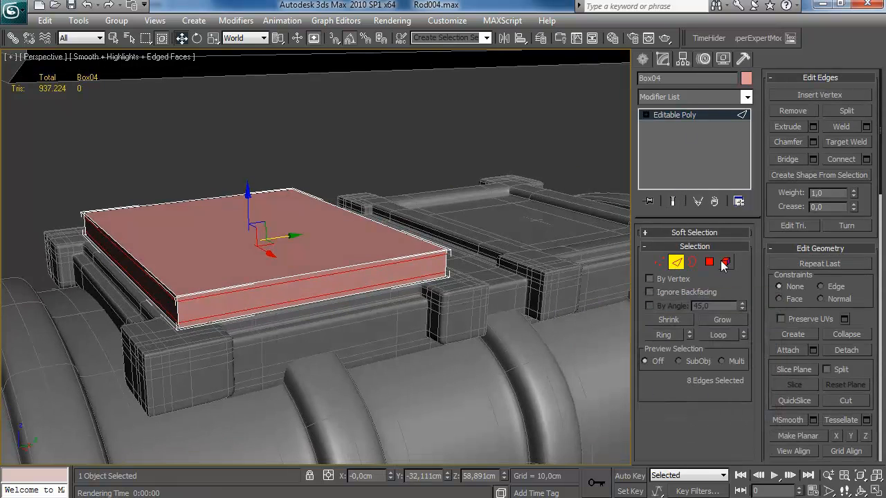
Inset the top polygon of the flat box slightly.
key("4")
left_click(354, 247)
left_click(866, 128)
left_click_drag(744, 346, 736, 377)
left_click(675, 379)
Bevel the top face by 1.5 cm with a -1.0 cm outline, and raise it again with zero outline as a straight neck.
left_click(813, 126)
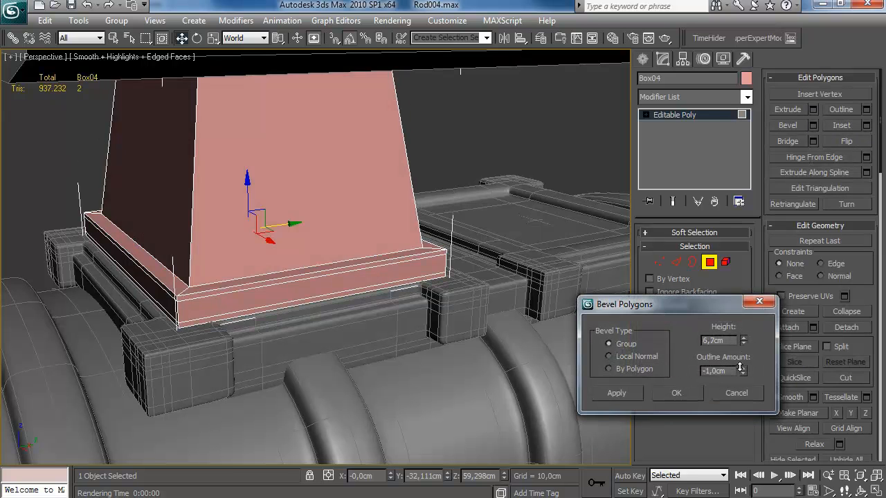
left_click(636, 392)
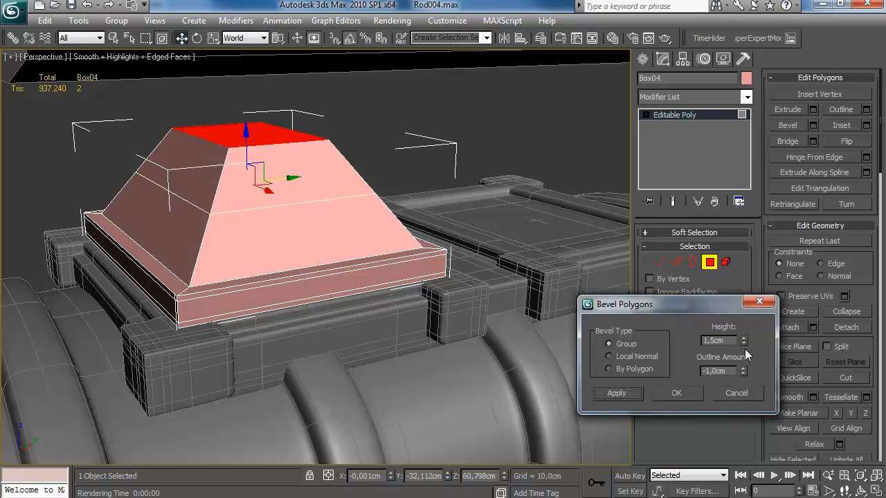
right_click(743, 371)
left_click_drag(744, 340, 739, 295)
left_click(667, 392)
mouse_move(418, 243)
middle_mouse_down("alt")
mouse_move(454, 251)
mouse_move(405, 255)
mouse_move(427, 247)
middle_mouse_up("alt")
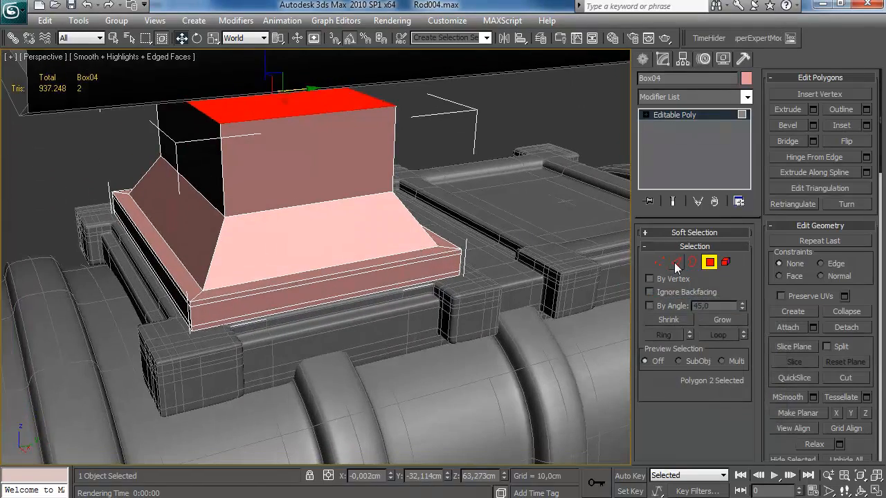
Connect the part's horizontal edge rings in both directions with two segments near the corners, using pinch 83 for the second ring.
left_click(676, 263)
left_click(275, 313)
key("alt+r")
left_click(866, 159)
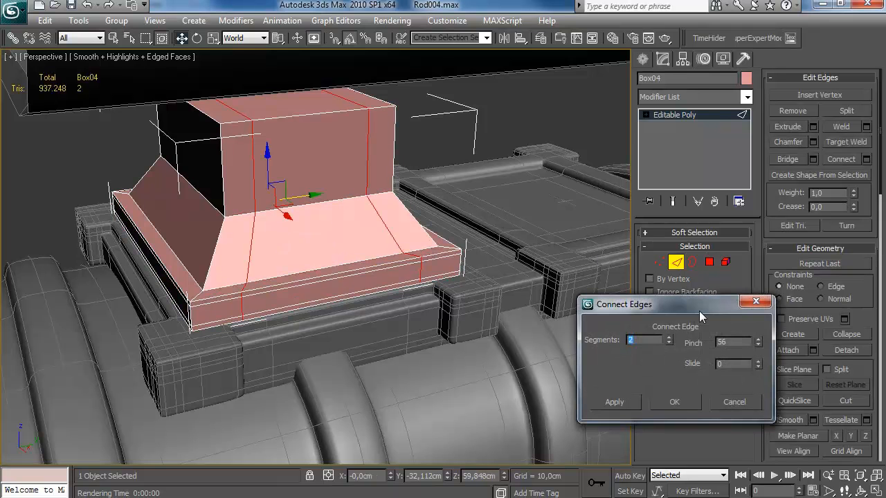
left_click(757, 302)
middle_click_drag(249, 333, 208, 331, "alt")
left_click(866, 159)
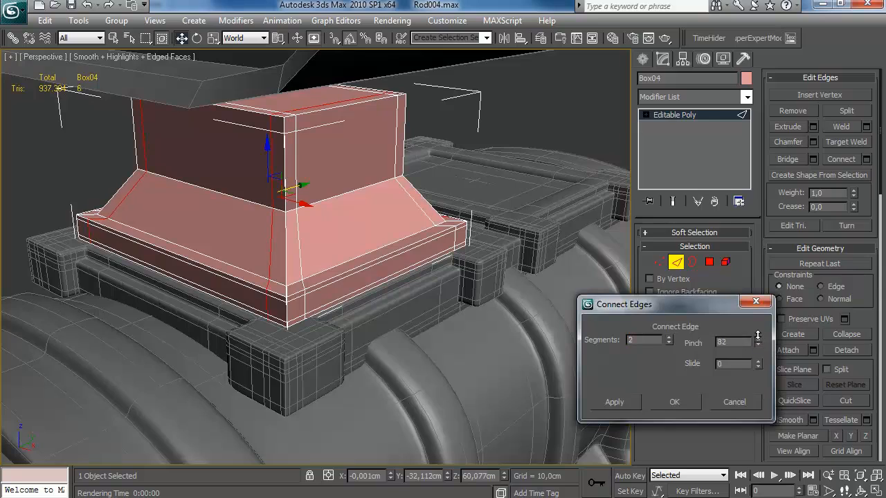
left_click(654, 405)
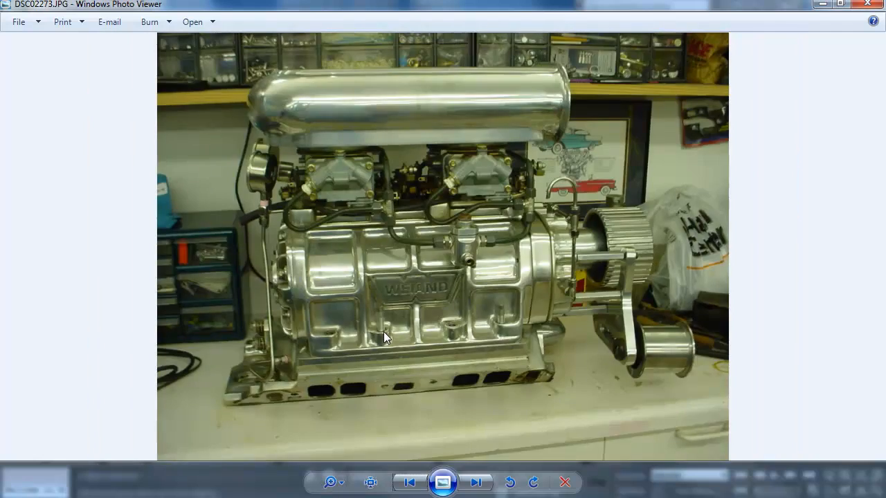
Page to the blower photo DSC02275.JPG, return to 3ds Max and add one centred edge loop in each horizontal direction of the part.
key("Right")
key("Right")
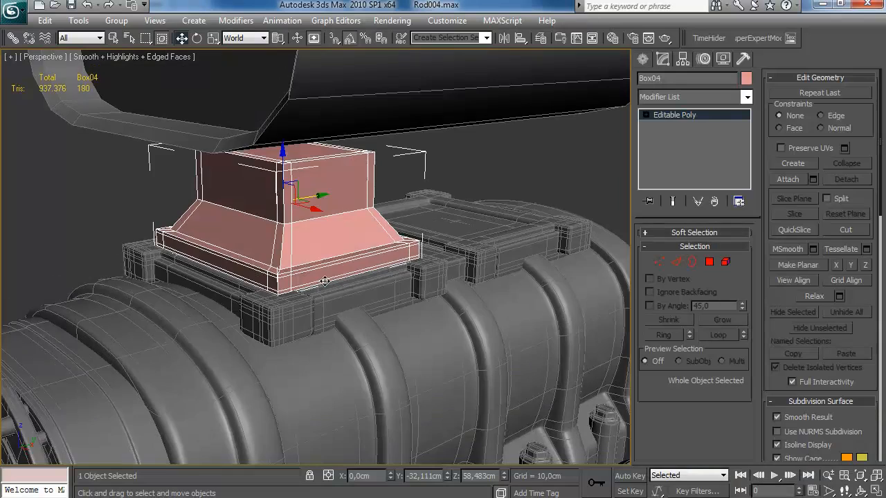
left_click(677, 261)
left_click(253, 208)
left_click(663, 335)
left_click(866, 159)
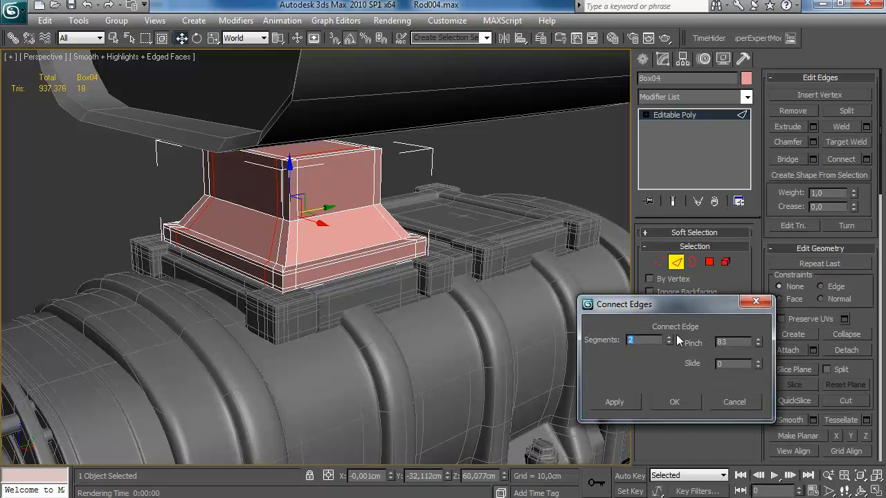
left_click(698, 402)
left_click(866, 159)
left_click(693, 400)
Activate vertex editing on the part and show it close up in a maximized wireframe Top view.
middle_click_drag(396, 264, 391, 256, "alt")
left_click(659, 262)
key("alt+w")
middle_click_drag(162, 208, 105, 260)
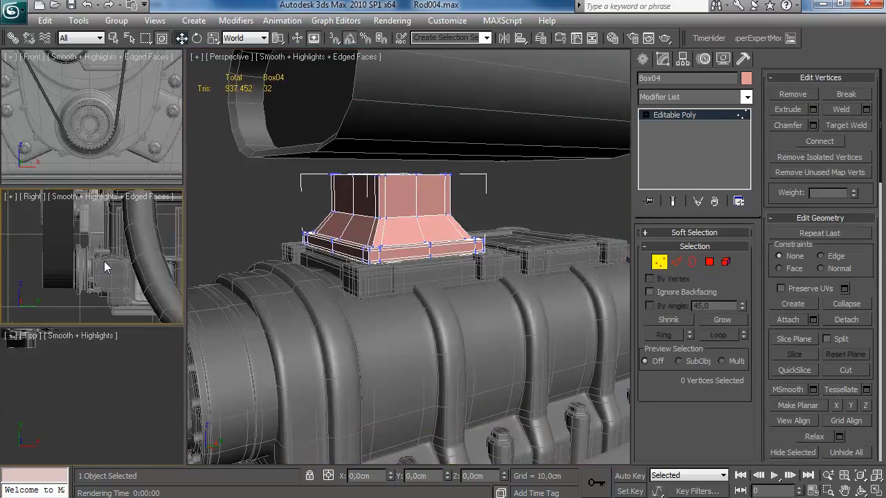
key("alt+w")
key("F3")
middle_click_drag(336, 275, 396, 314)
scroll(405, 275, "down", 6)
key("alt+w")
middle_click_drag(124, 275, 127, 268)
key("F3")
key("alt+w")
key("alt+w")
middle_click(110, 391)
key("alt+w")
middle_click_drag(247, 71, 411, 267)
key("F3")
scroll(289, 262, "up", 5)
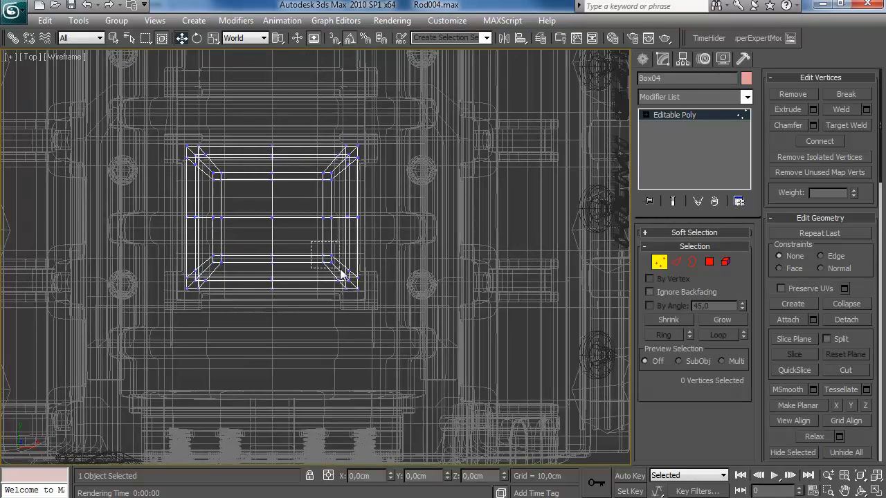
Scale the neck's corner vertices inward and pull its inner corner vertices towards the horizontal centre line.
key("r")
left_click_drag(294, 198, 290, 203)
left_click_drag(322, 260, 332, 267)
left_click_drag(332, 189, 216, 171, "ctrl")
left_click_drag(272, 167, 271, 158)
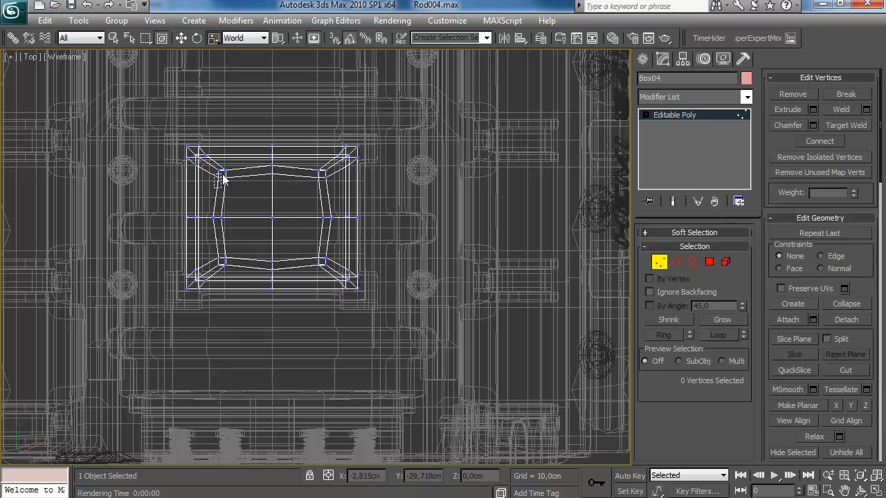
left_click_drag(221, 261, 222, 264, "ctrl")
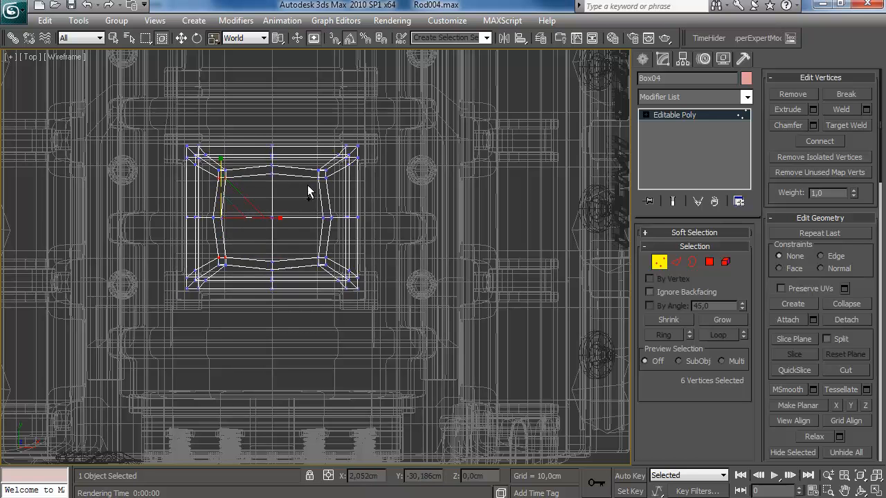
left_click_drag(272, 167, 272, 184)
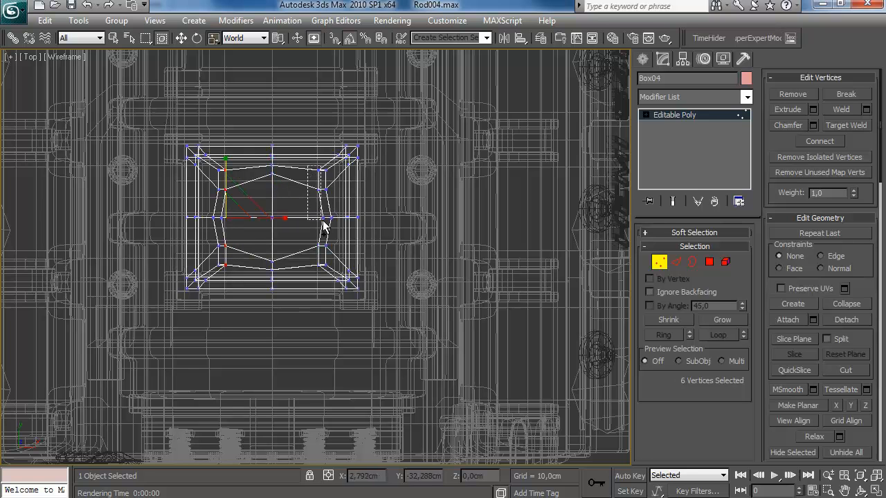
Scale the neck's inner vertices and outermost corner vertices towards the centre to round its outline into an oval.
left_click_drag(221, 224, 222, 225, "ctrl")
mouse_move(316, 208)
left_mouse_down("ctrl")
mouse_move(330, 225)
mouse_move(323, 218)
left_mouse_up("ctrl")
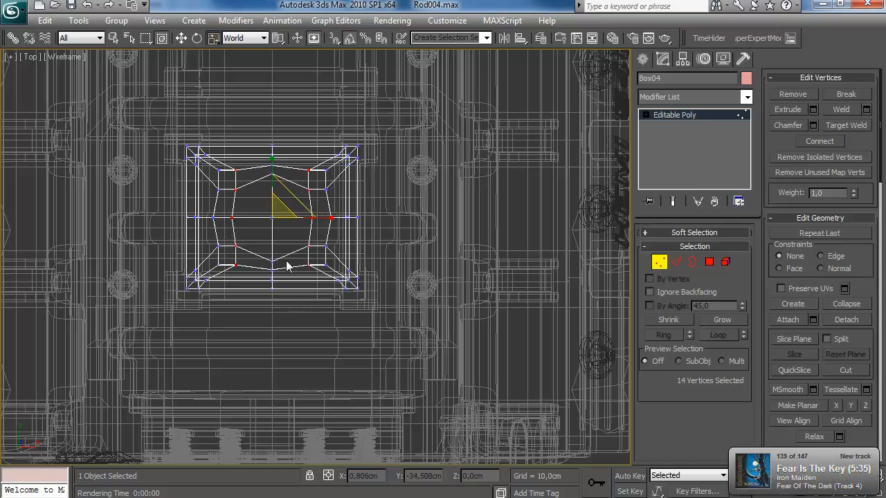
left_click_drag(261, 175, 260, 170)
left_click_drag(284, 267, 264, 255, "ctrl")
left_click_drag(273, 167, 272, 181)
left_click_drag(228, 177, 217, 168)
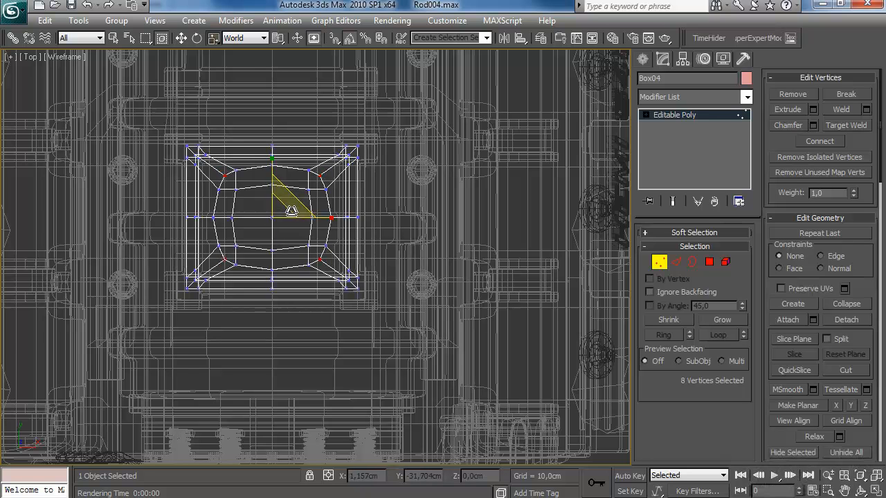
left_click_drag(231, 164, 231, 164)
left_click_drag(299, 163, 314, 274, "ctrl")
left_click_drag(324, 218, 307, 218)
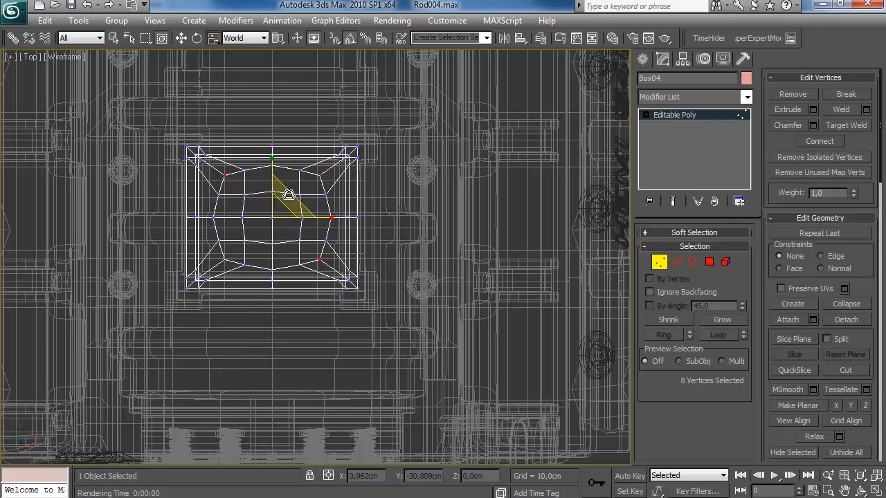
Return to the Perspective view and connect the edges of the sloped section with two segments at pinch 76.
key("1")
key("alt+w")
right_click(484, 309)
key("alt+w")
middle_click_drag(444, 293, 539, 260, "alt")
key("2")
left_click(421, 279)
key("alt+r")
left_click(865, 159)
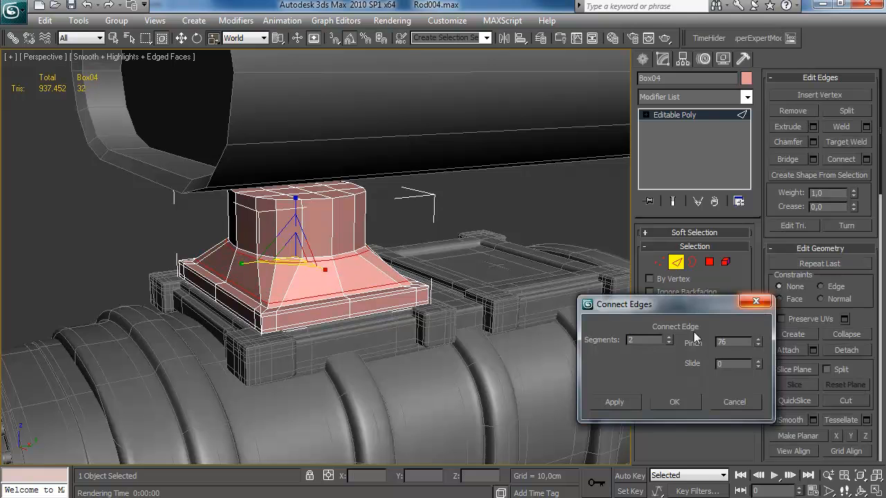
left_click(756, 301)
Connect the vertical edges of the neck walls with two segments at pinch 76.
left_click(353, 229)
left_click(866, 159)
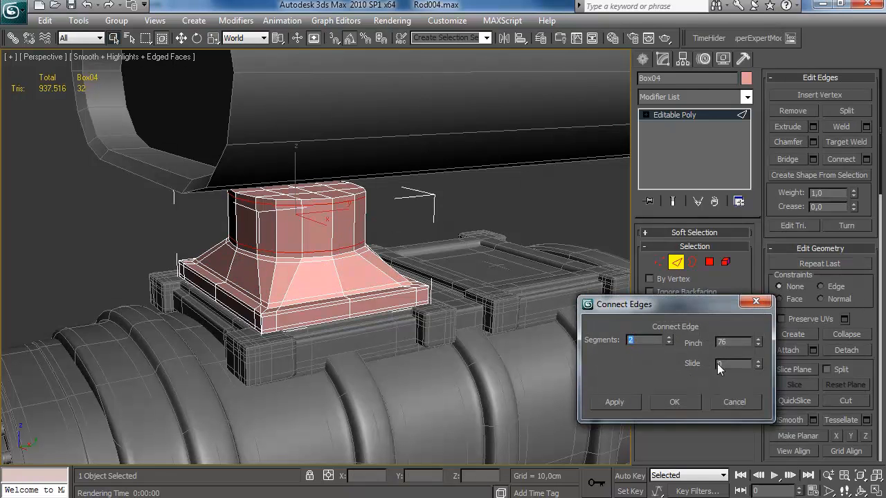
left_click(756, 301)
Inset the polygons on the neck's top as a group by about 0.26 cm, and deselect the part.
left_click(709, 261)
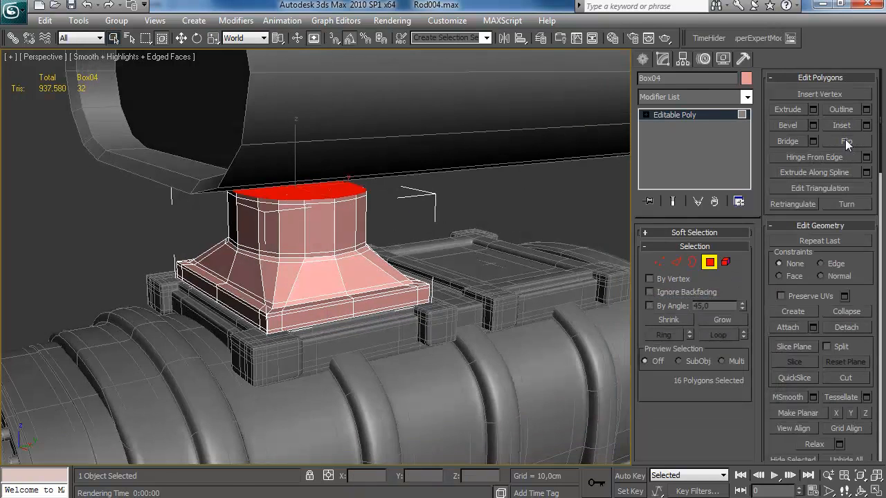
left_click(866, 125)
middle_click_drag(556, 245, 567, 260, "alt")
left_click_drag(743, 346, 741, 359)
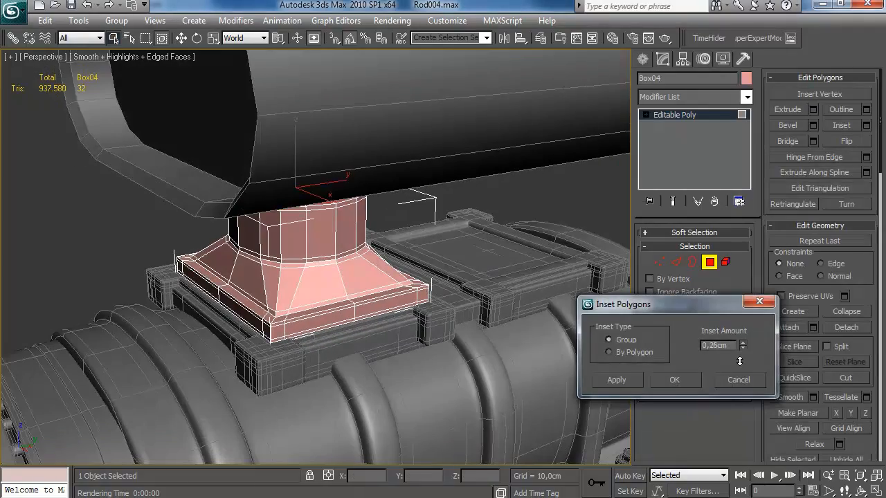
left_click(674, 380)
middle_click_drag(387, 280, 343, 274, "alt")
left_click(710, 265)
left_click(410, 221)
middle_click_drag(339, 326, 330, 294, "alt")
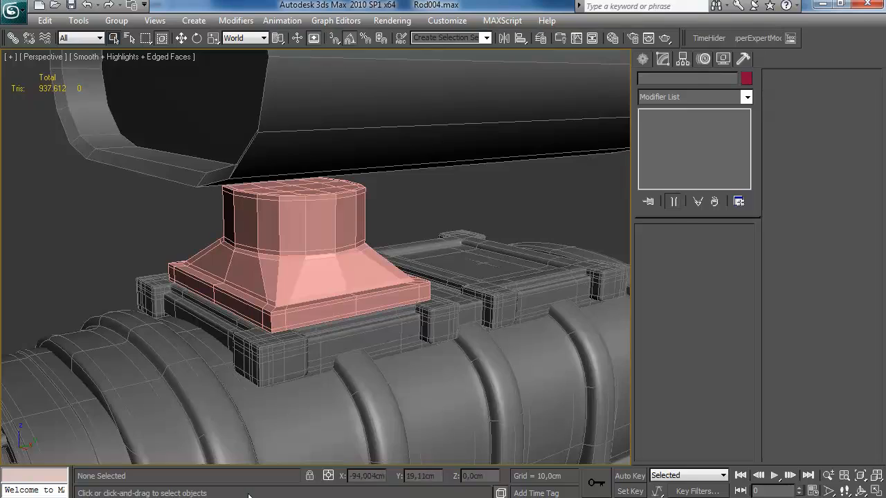
Check the DSC02275.JPG photo, copy the mounting frame's TurboSmooth modifier onto the neck part and turn off edged faces.
key("alt+Tab")
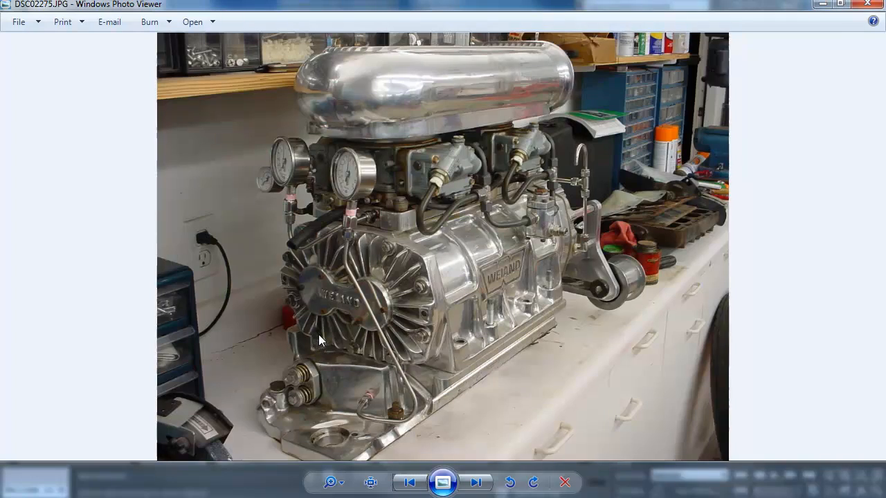
key("alt+Tab")
mouse_move(346, 291)
middle_mouse_down("alt")
mouse_move(368, 252)
mouse_move(342, 290)
middle_mouse_up("alt")
left_click(352, 272)
left_click(471, 277)
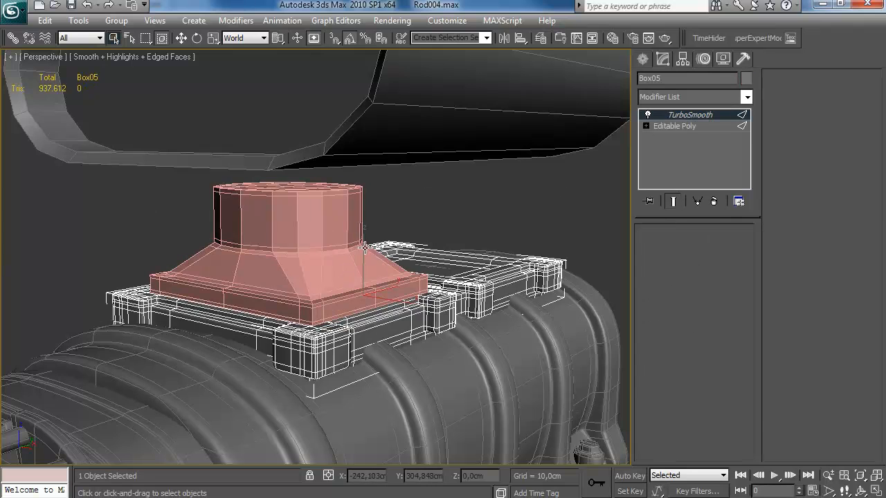
left_click(366, 250)
right_click(698, 112)
left_click(751, 138)
left_click(472, 203)
middle_click_drag(386, 220, 247, 208, "alt")
key("F4")
scroll(374, 192, "down", 5)
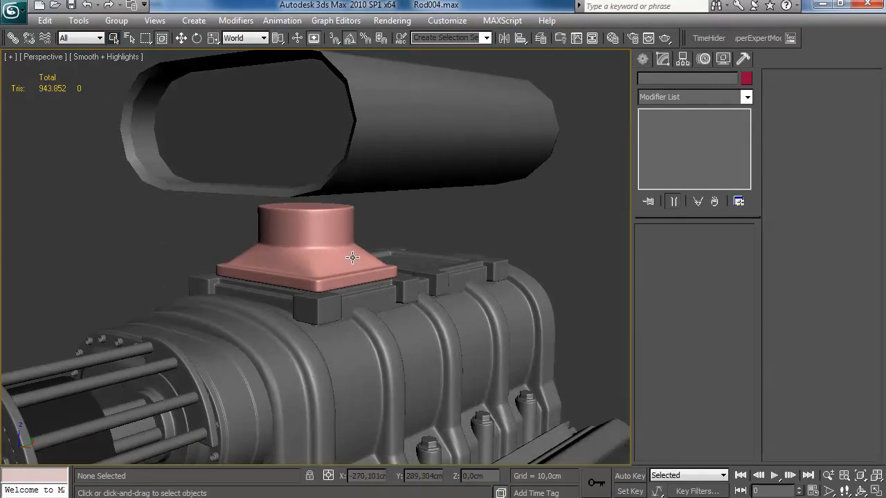
Select the neck vertices above the part's square base, scale them slightly and deselect the part.
left_click(344, 257)
left_click(673, 125)
left_click(662, 265)
middle_click_drag(327, 223, 252, 206, "alt")
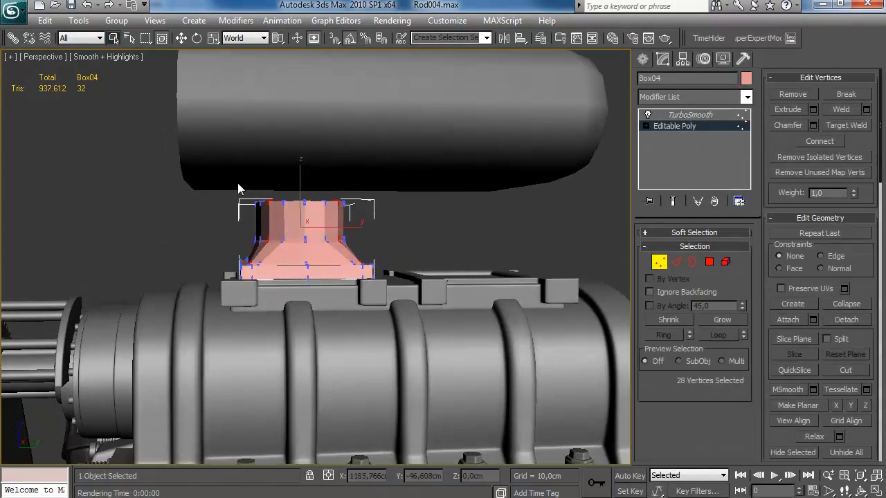
middle_click_drag(383, 257, 339, 230, "alt")
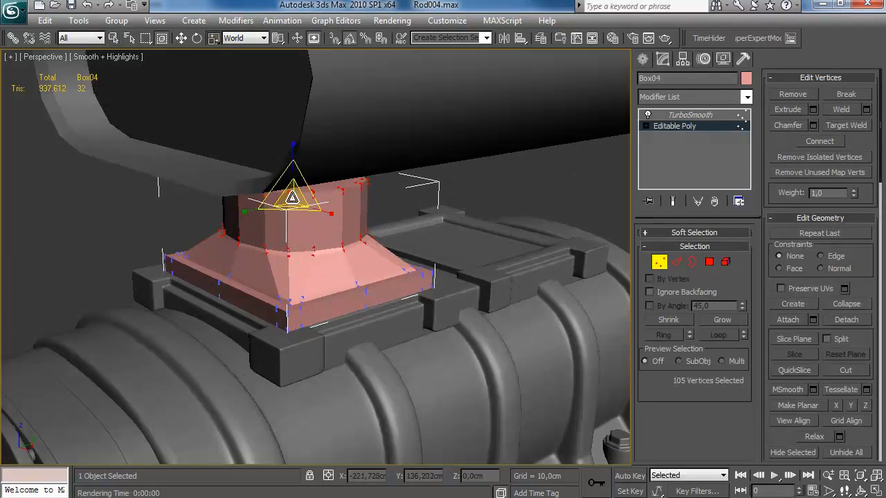
left_click_drag(293, 206, 292, 211)
middle_click_drag(309, 228, 448, 244, "alt")
key("1")
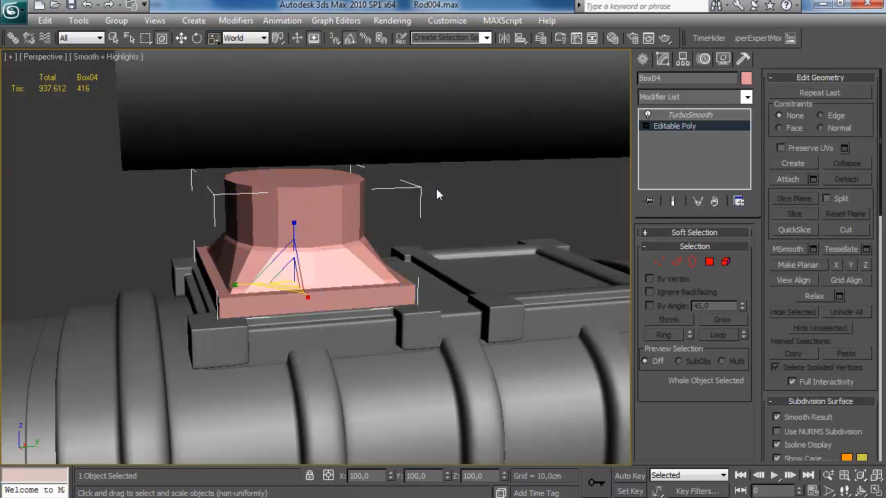
left_click(395, 195)
Clone one bolt-head element of the blower casing as a separate object above it, and deselect the casing.
middle_click_drag(394, 196, 377, 167, "alt")
scroll(367, 187, "down", 5)
scroll(356, 285, "up", 3)
left_click(367, 313)
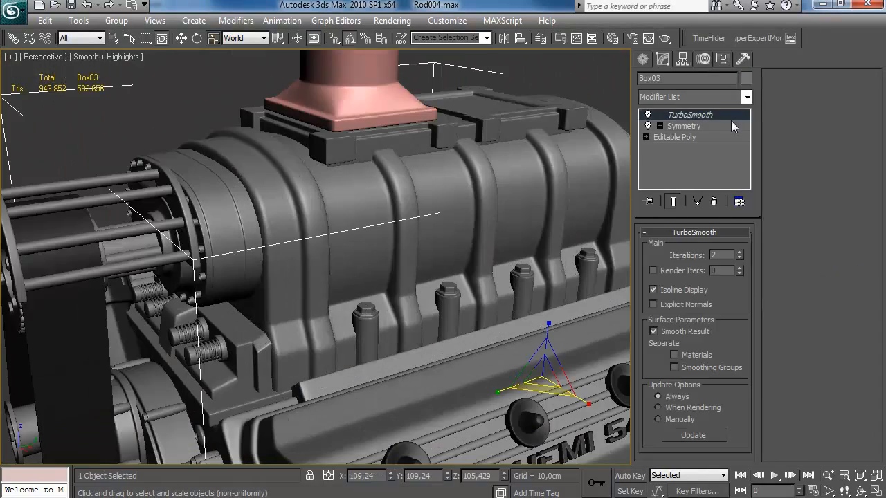
left_click(713, 136)
key("5")
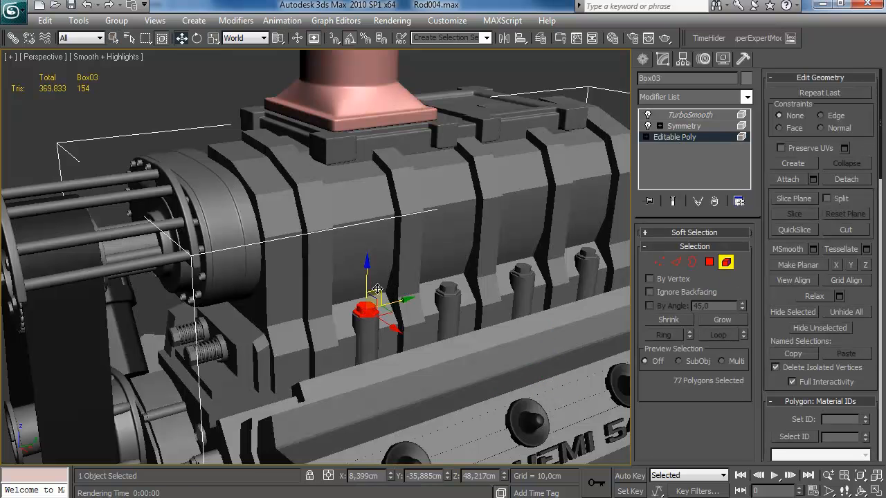
left_click(724, 353)
left_click(726, 262)
left_click(208, 132)
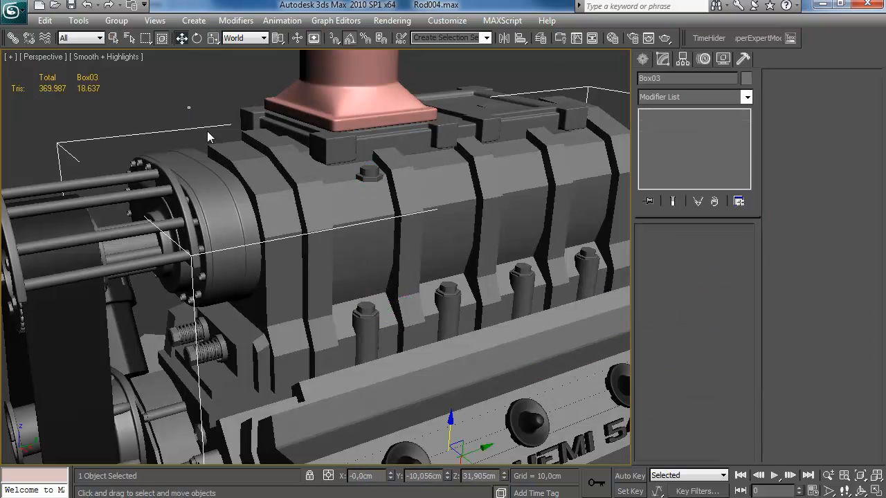
Center the pivot of the cloned bolt on the bolt itself.
left_click(368, 173)
left_click(683, 59)
left_click(695, 146)
left_click(695, 218)
left_click(695, 146)
Move the cloned bolt up onto the front corner of the neck's square base.
middle_click_drag(447, 170, 431, 222, "alt")
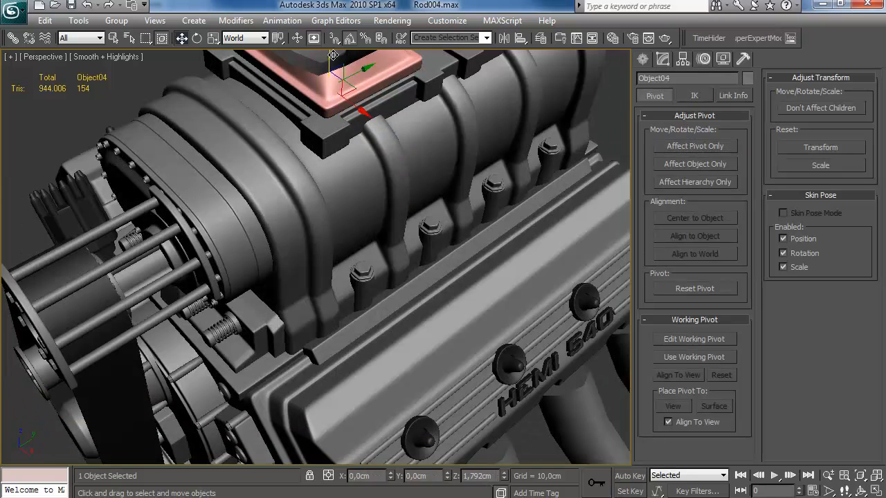
left_click_drag(347, 112, 346, 110)
middle_click_drag(347, 111, 430, 268)
scroll(376, 222, "up", 5)
left_click_drag(408, 235, 409, 191)
mouse_move(410, 191)
middle_mouse_down("alt")
mouse_move(348, 173)
mouse_move(409, 200)
middle_mouse_up("alt")
left_click_drag(409, 200, 420, 196)
Fine-tune the bolt's position so it sits on the corner surface of the neck's base.
key("r")
key("w")
middle_click_drag(398, 214, 451, 154, "alt")
left_click_drag(406, 186, 406, 188)
middle_click_drag(406, 188, 404, 256, "alt")
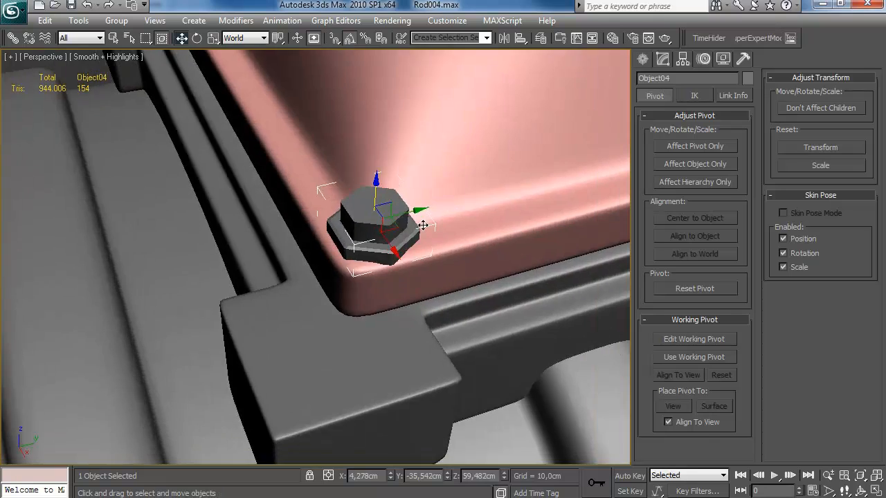
scroll(417, 191, "up", 4)
middle_click_drag(417, 192, 484, 182, "alt")
left_click_drag(496, 170, 480, 167)
middle_click_drag(481, 167, 370, 220, "alt")
scroll(471, 157, "down", 5)
scroll(411, 206, "down", 3)
Clone the bolt to the next corner along the same side of the neck's base, and rotate the copy slightly.
left_click_drag(335, 283, 492, 247, "shift")
left_click(447, 310)
middle_click_drag(447, 310, 386, 297, "alt")
left_click_drag(487, 264, 491, 264)
middle_click_drag(402, 281, 501, 263, "alt")
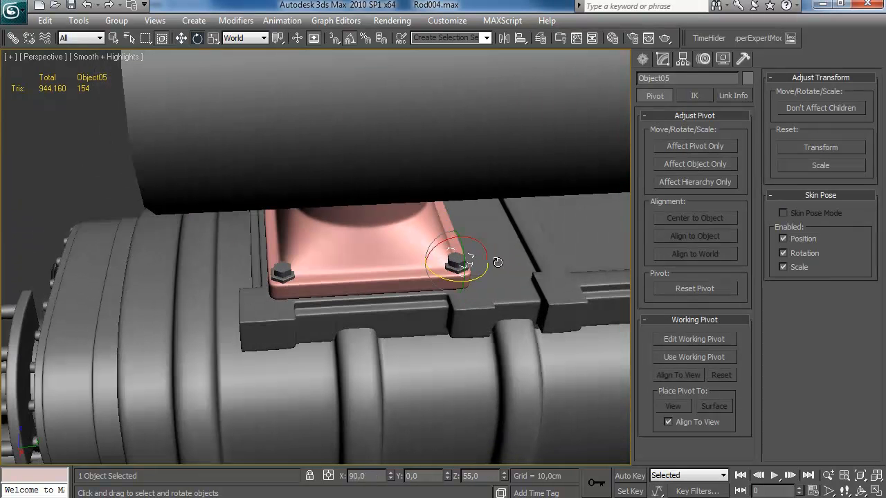
Clone the pair of bolts across to the two corners on the opposite side of the neck's base.
left_click(282, 273)
middle_click_drag(282, 273, 332, 281, "alt")
left_click(317, 212, "ctrl")
middle_click_drag(332, 235, 557, 287, "alt")
key("w")
left_click_drag(552, 271, 347, 272, "shift")
left_click(456, 314)
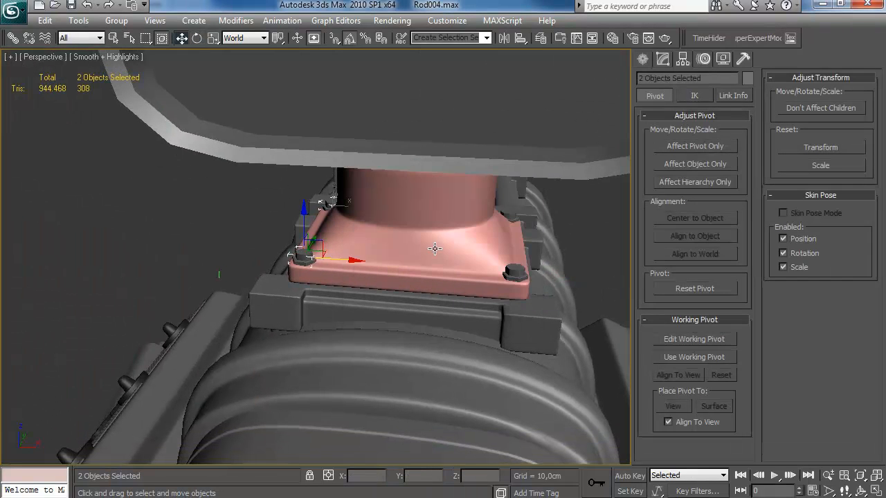
Attach the four corner bolts to the neck's editable poly and deselect it.
left_click(436, 248)
key("q")
left_click(662, 59)
left_click(675, 126)
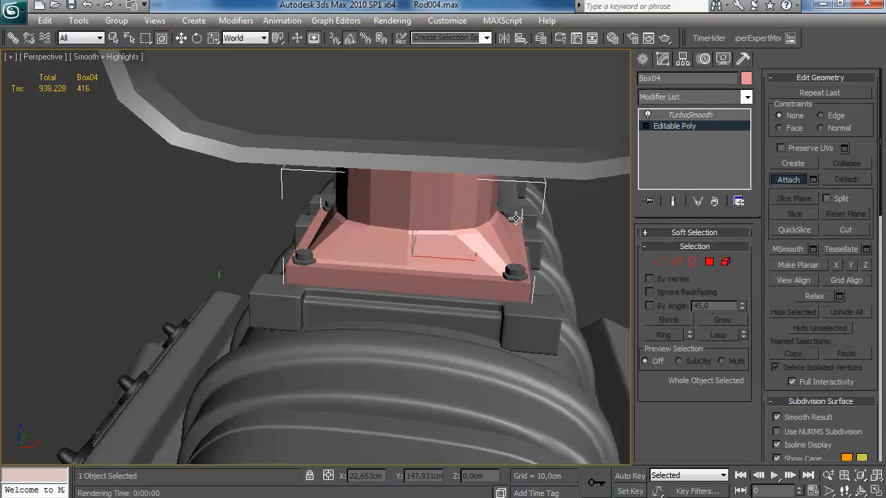
left_click(306, 255)
left_click(328, 205)
key("w")
left_click(243, 267)
Clone one corner bolt element of the neck part as a separate object beside the base, and clear the selection.
middle_click_drag(359, 244, 322, 228, "alt")
scroll(330, 242, "down", 3)
scroll(383, 265, "up", 1)
scroll(322, 227, "up", 4)
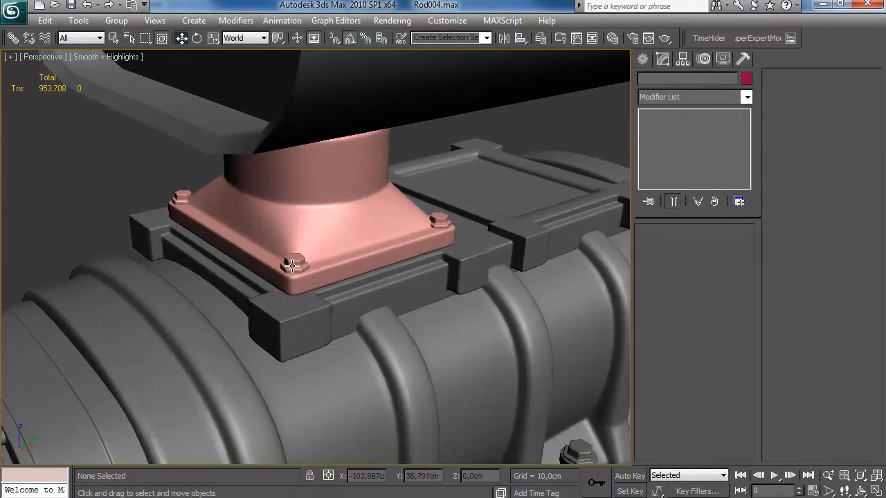
left_click(308, 270)
left_click(675, 126)
left_click(723, 263)
left_click(294, 263)
left_click_drag(294, 263, 284, 285, "shift")
mouse_move(419, 218)
middle_mouse_down("alt")
mouse_move(404, 246)
mouse_move(411, 270)
middle_mouse_up("alt")
left_click(646, 59)
key("ctrl+d")
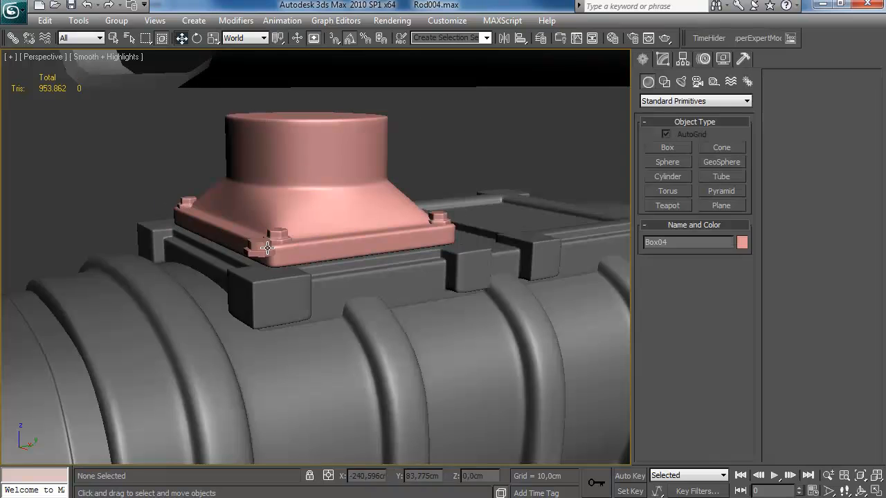
Center the new bolt's pivot, lower it onto the mounting frame's front corner block and rotate it to 30 degrees about Z.
left_click(683, 58)
left_click(696, 146)
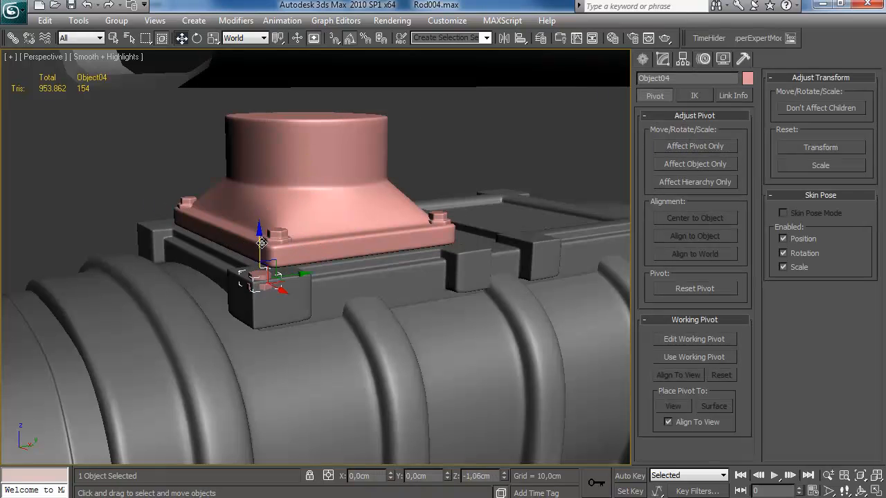
middle_click_drag(313, 288, 282, 272, "alt")
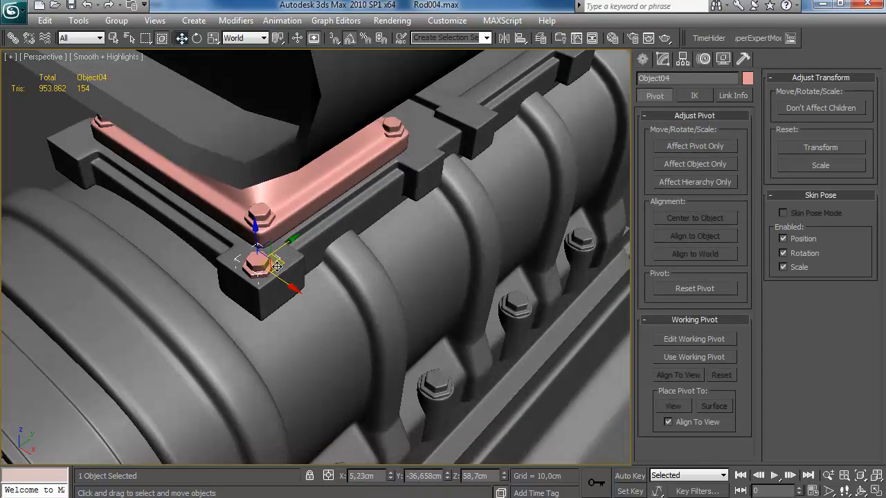
key("r")
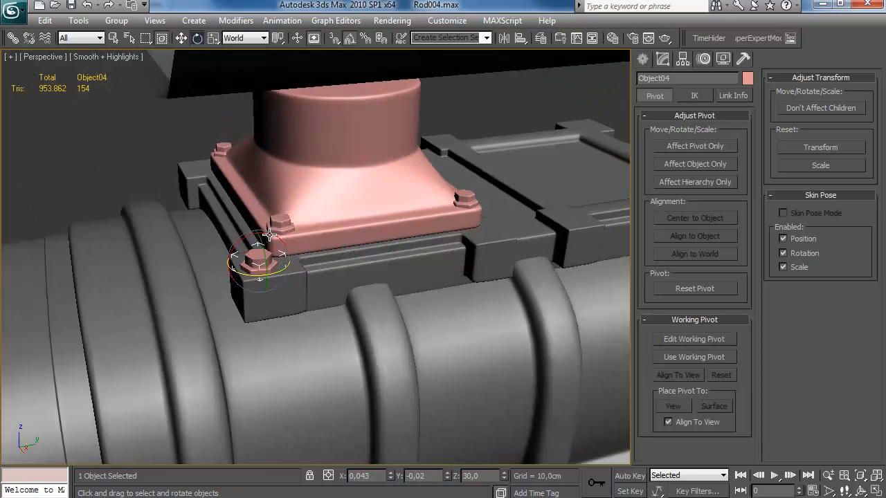
Clone the bolt onto the next block along the same side of the mounting frame, and save the scene.
middle_click_drag(270, 263, 239, 274)
left_click_drag(239, 274, 491, 255, "shift")
left_click(442, 313)
mouse_move(441, 277)
middle_mouse_down("alt")
mouse_move(394, 279)
mouse_move(515, 231)
mouse_move(396, 296)
middle_mouse_up("alt")
key("ctrl+s")
Rotate the copied frame bolt slightly so its hex head is oriented differently from the first.
key("e")
key("w")
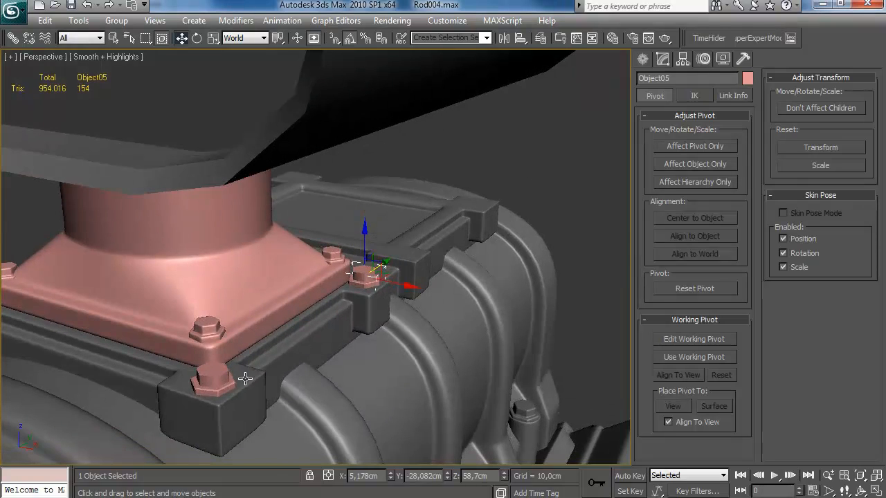
key("r")
middle_click_drag(371, 282, 411, 282, "alt")
left_click(322, 295)
Clone both frame bolts across to the matching blocks on the opposite side of the mounting frame.
key("w")
left_click(411, 331)
left_click(454, 242, "ctrl")
left_click_drag(436, 334, 145, 288, "shift")
left_click(445, 313)
Clone the four frame bolts lengthwise onto the blocks of the mounting frame's other section.
left_click(414, 332, "ctrl")
left_click(455, 241, "ctrl")
middle_click_drag(521, 263, 333, 259, "alt")
left_click_drag(500, 259, 560, 267, "shift")
key("Return")
Attach the eight frame bolts to the mounting frame's editable poly and deselect it.
key("q")
left_click(438, 233)
left_click(664, 60)
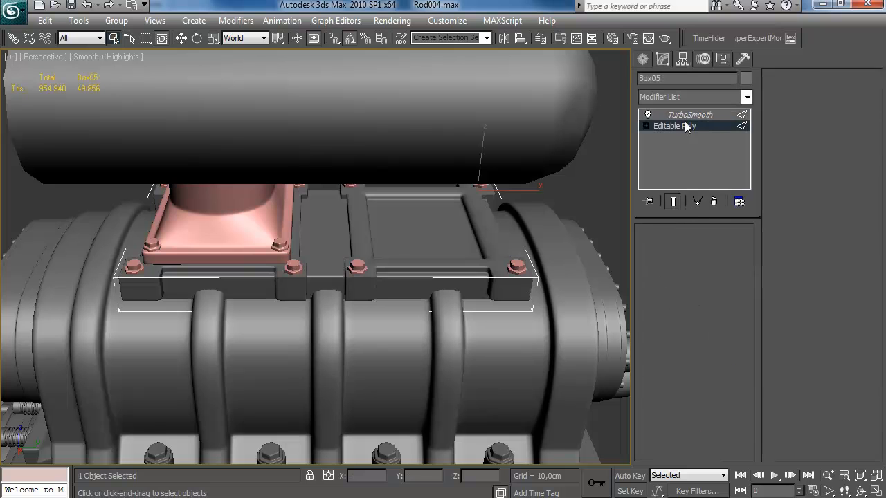
left_click(680, 126)
key("2")
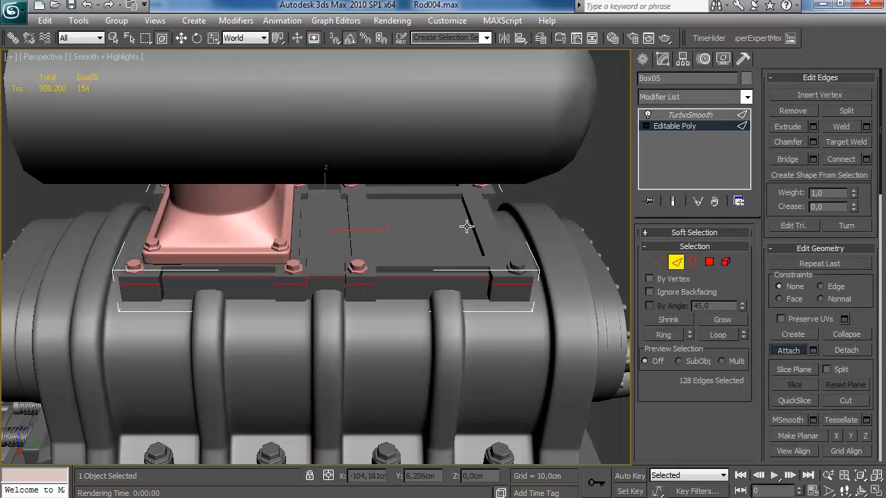
middle_click_drag(473, 247, 446, 197, "alt")
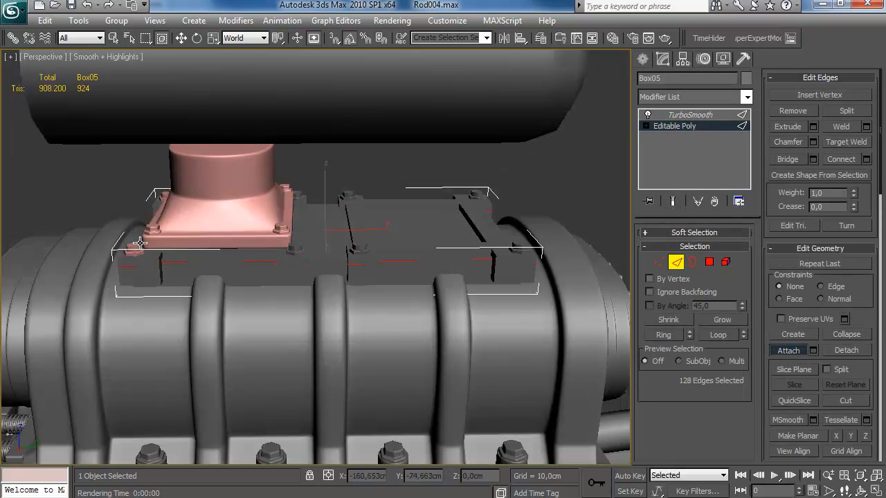
key("w")
left_click(146, 208)
middle_click_drag(240, 226, 255, 211)
scroll(256, 211, "down", 3)
left_click(676, 262)
left_click(582, 247)
Examine the blower photos DSC02275.JPG and DSC02908.JPG in Windows Photo Viewer for the carburetor parts beneath the scoop.
middle_click_drag(376, 215, 340, 267, "alt")
scroll(445, 211, "down", 2)
scroll(398, 217, "up", 4)
left_click(642, 59)
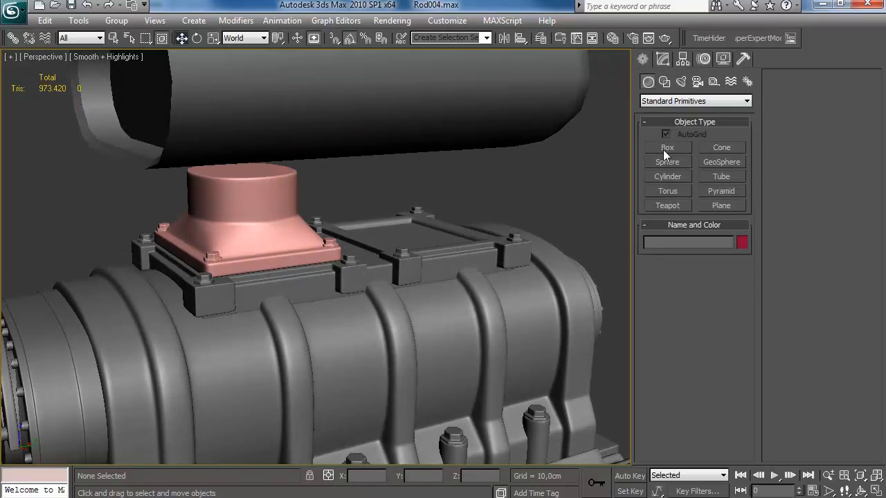
key("alt+Tab")
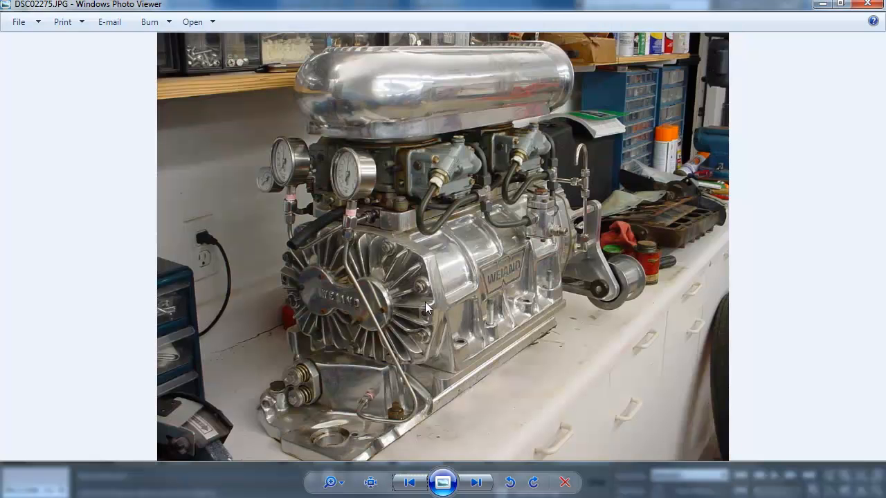
key("Right")
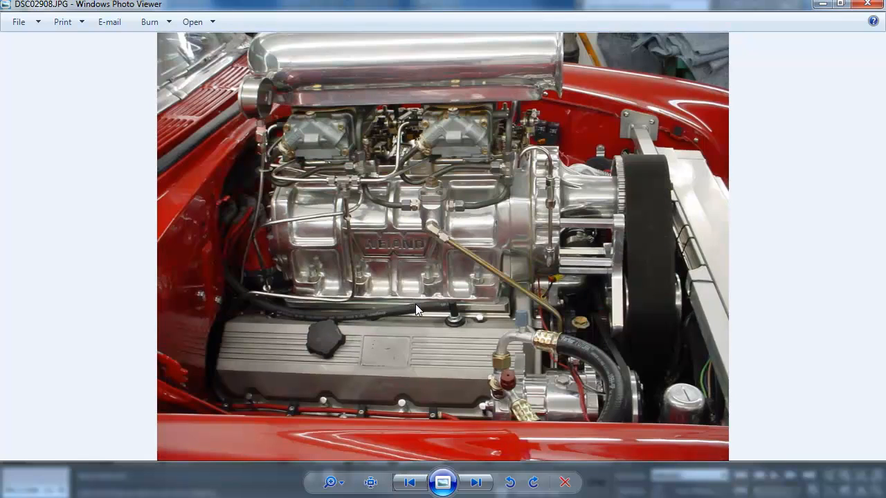
key("Left")
key("Right")
key("Left")
key("Right")
key("Left")
key("Right")
key("Right")
key("Left")
key("Left")
key("Left")
key("Left")
key("Right")
key("Right")
key("Left")
key("Right")
key("Right")
key("alt+Tab")
Delete the polygons of the neck part's negative-X half, including the bolts on that side.
middle_click_drag(610, 180, 558, 154, "alt")
middle_click_drag(291, 235, 374, 255, "alt")
left_click(374, 254)
left_click(663, 59)
left_click(669, 128)
key("4")
middle_click_drag(467, 265, 436, 223, "alt")
left_click_drag(365, 157, 365, 156)
middle_click_drag(381, 218, 203, 225, "alt")
key("Delete")
middle_click_drag(391, 257, 259, 238, "alt")
left_click(709, 262)
Create a box primitive with AutoGrid turned off, sized to form a block at the neck's upper section.
left_click(643, 59)
left_click(667, 148)
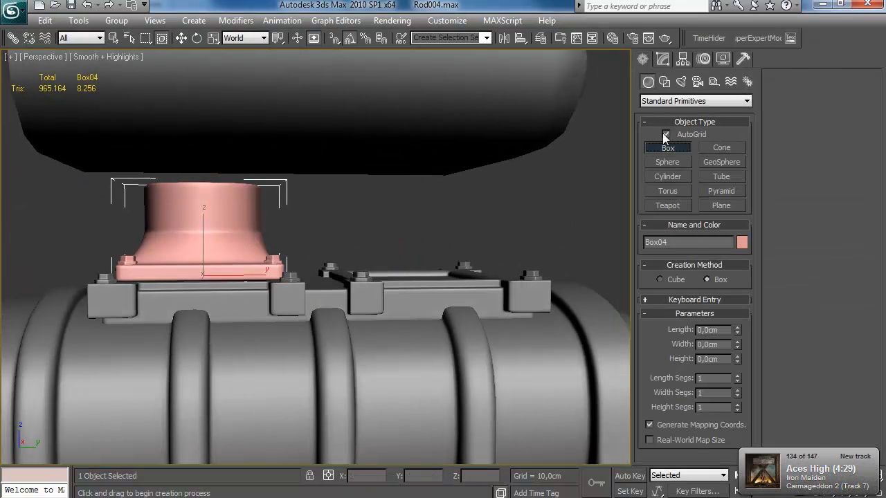
left_click(666, 134)
key("alt+w")
right_click(118, 251)
key("alt+w")
scroll(360, 138, "up", 5)
middle_click_drag(332, 201, 304, 297)
left_click_drag(289, 169, 368, 233)
left_click(369, 150)
right_click(369, 151)
key("alt+w")
Move the new box along X so it projects from the side of the neck's cylinder.
right_click(484, 260)
key("alt+w")
middle_click_drag(387, 260, 474, 268, "alt")
left_click_drag(224, 213, 259, 218)
middle_click_drag(360, 220, 415, 173, "alt")
Convert the new box to an Editable Poly and delete its polygon facing the neck.
left_click(662, 59)
right_click(681, 116)
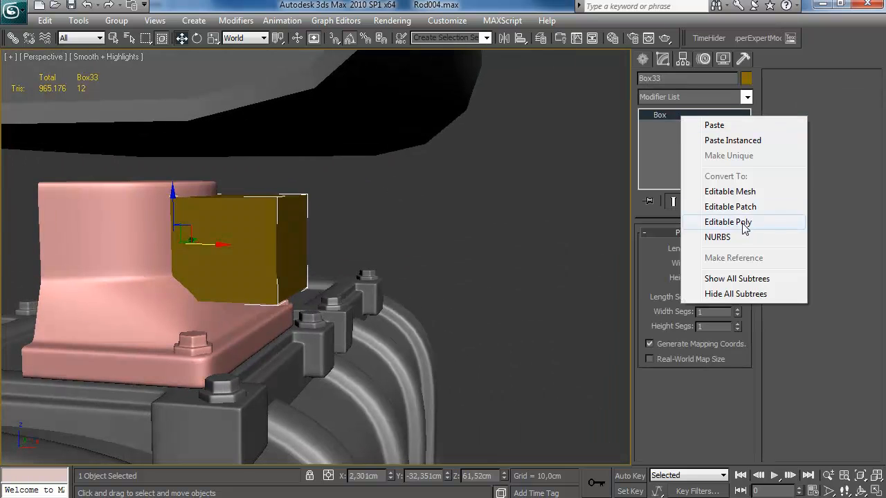
left_click(744, 223)
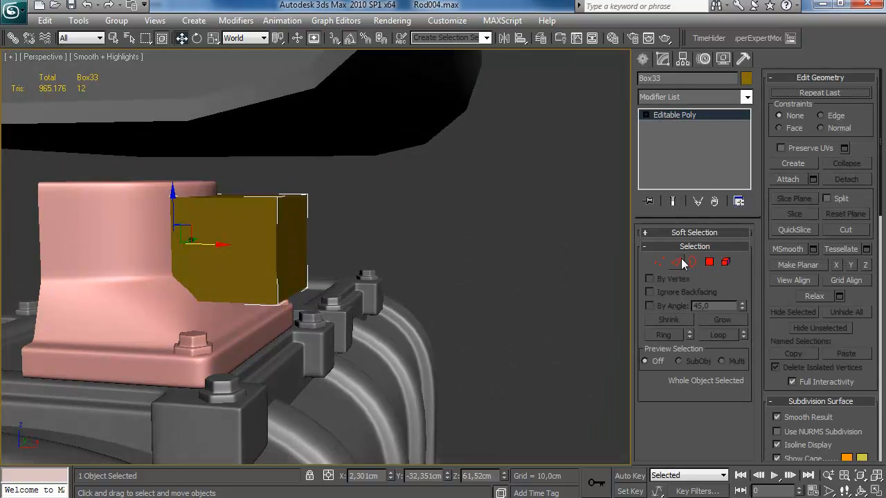
left_click(710, 262)
middle_click_drag(438, 275, 348, 248, "alt")
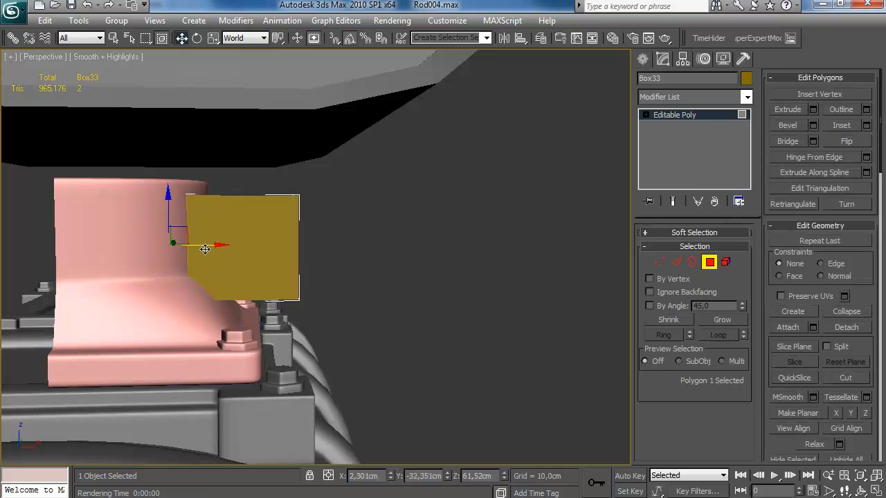
middle_click_drag(297, 257, 237, 205, "alt")
key("F4")
Connect the box's edge rings in all three directions with two pinched segments each, placing support loops near its borders.
key("2")
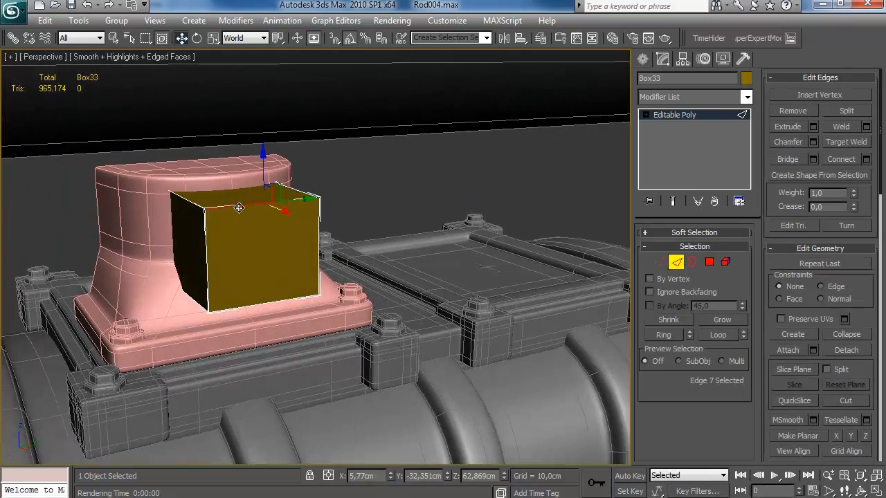
left_click(866, 159)
left_click_drag(760, 238, 759, 247)
left_click(675, 402)
left_click(319, 246)
key("alt+r")
left_click(866, 158)
key("Return")
middle_click_drag(413, 261, 240, 220, "alt")
key("alt+r")
left_click(866, 159)
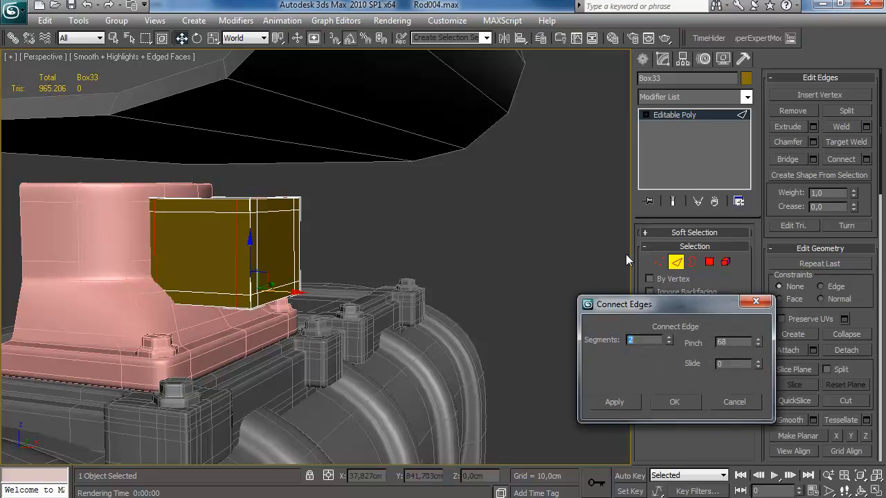
left_click(652, 403)
Connect the block's edges running along X with one segment, sliding the new loop toward the neck.
middle_click_drag(374, 281, 305, 302, "alt")
key("alt+Tab")
key("alt+Tab")
middle_click_drag(234, 209, 216, 205, "alt")
left_click(215, 207)
key("alt+r")
left_click(866, 159)
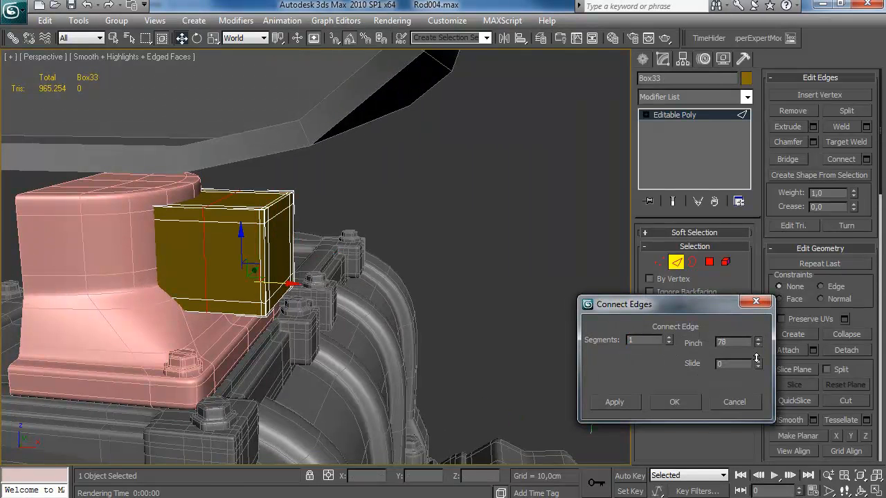
left_click(744, 407)
Extrude the ring of side polygons at the block's neck end by 0.17 cm along Local Normal to form a flange.
middle_click_drag(367, 281, 521, 248, "alt")
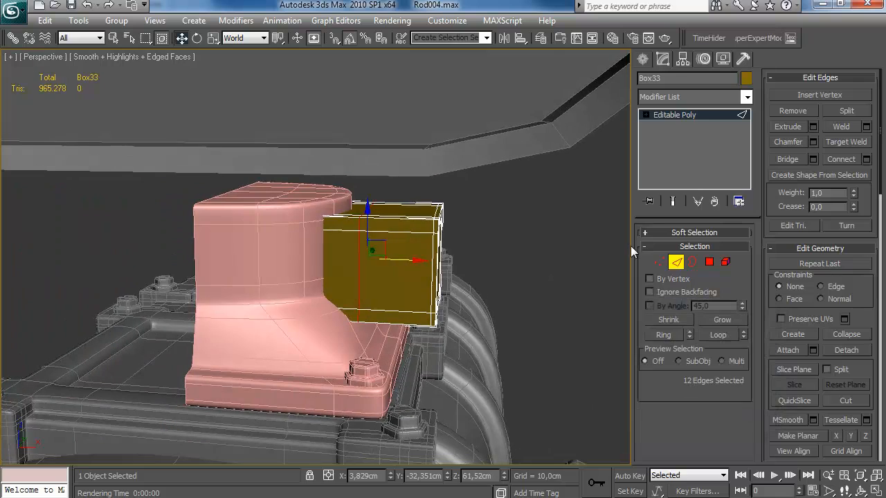
left_click(709, 262)
middle_click_drag(424, 271, 441, 252, "alt")
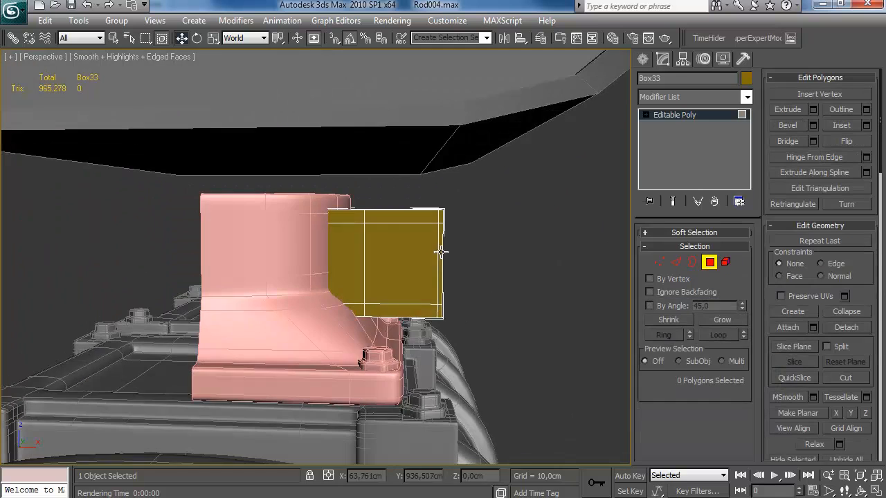
left_click_drag(291, 346, 290, 346)
middle_click_drag(291, 347, 322, 320, "alt")
left_click(813, 109)
left_click(609, 351)
right_click(744, 339)
left_click_drag(745, 340, 745, 328)
middle_click_drag(392, 292, 363, 289, "alt")
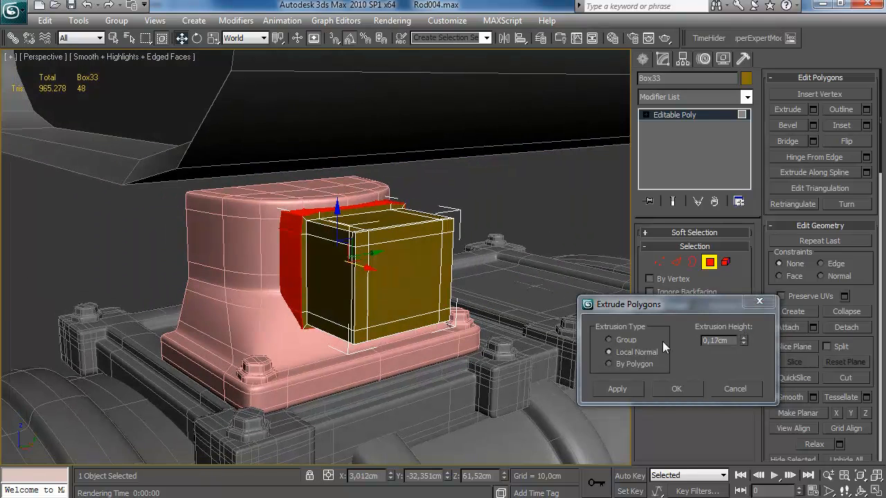
left_click(676, 389)
Connect one-segment support loops on both sides of the flange's step, sliding each close to the step.
left_click(677, 264)
middle_click_drag(471, 239, 523, 220, "alt")
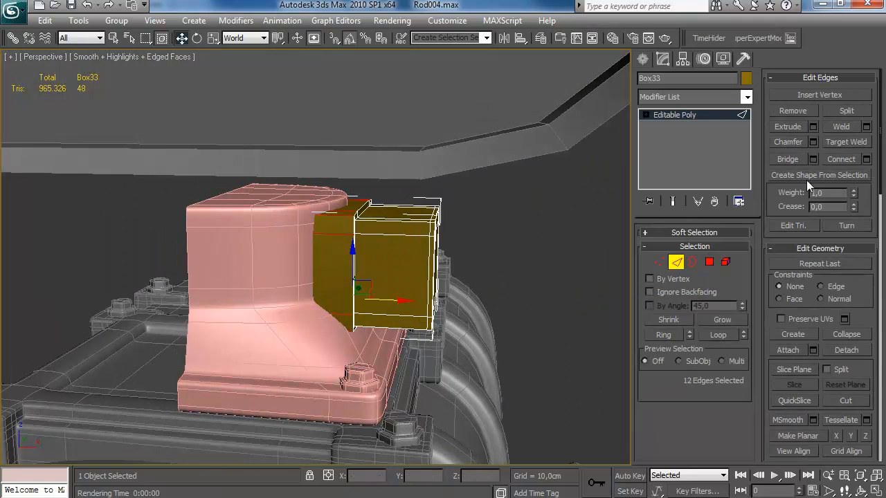
left_click(867, 159)
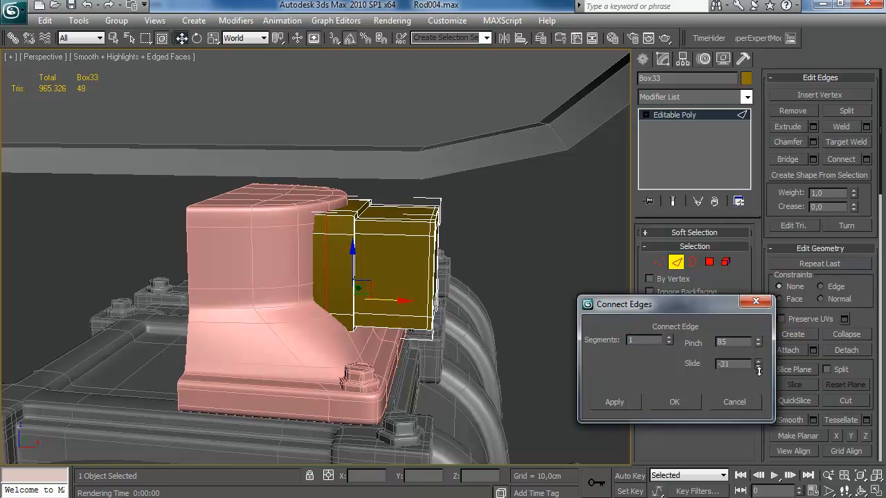
key("Return")
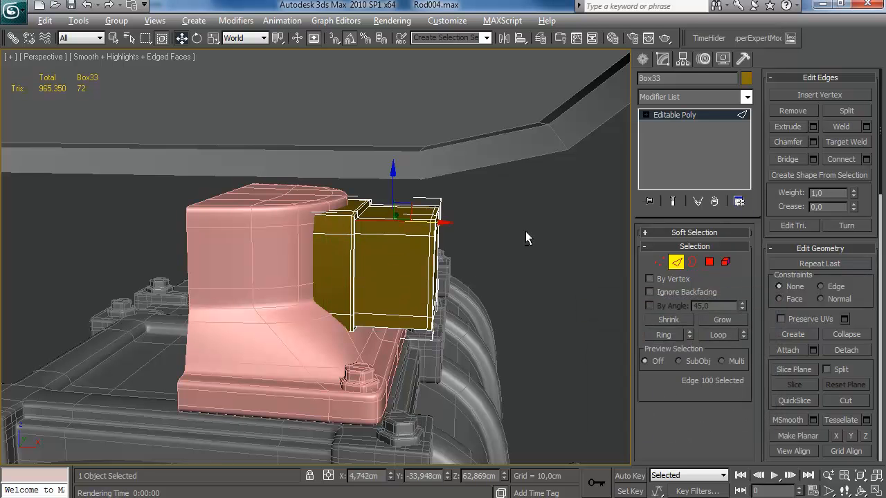
left_click(867, 159)
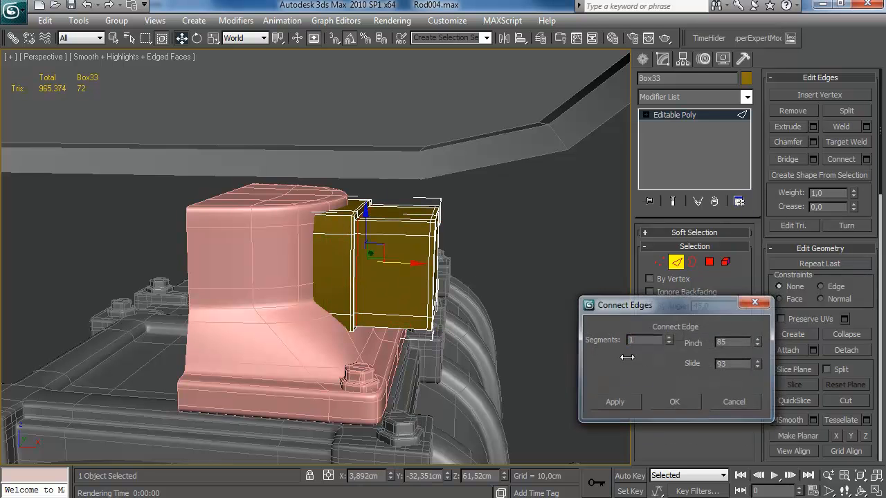
left_click(691, 402)
Check the photo DSC02275.JPG, then connect the edges across the block's width with two segments, pinch 0 and slide 0.
middle_click_drag(484, 305, 356, 294, "alt")
key("alt+Tab")
key("Left")
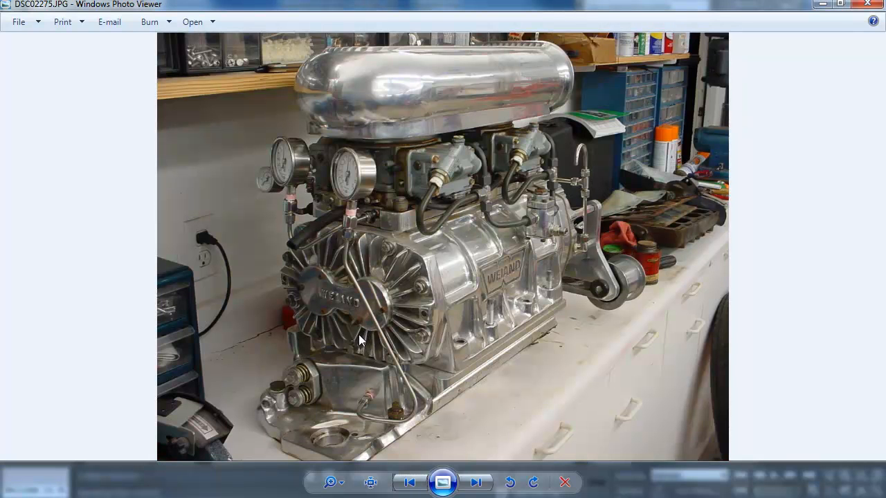
middle_click_drag(347, 304, 328, 312, "alt")
left_click(405, 240)
left_click(663, 334)
left_click(856, 159)
left_click(866, 159)
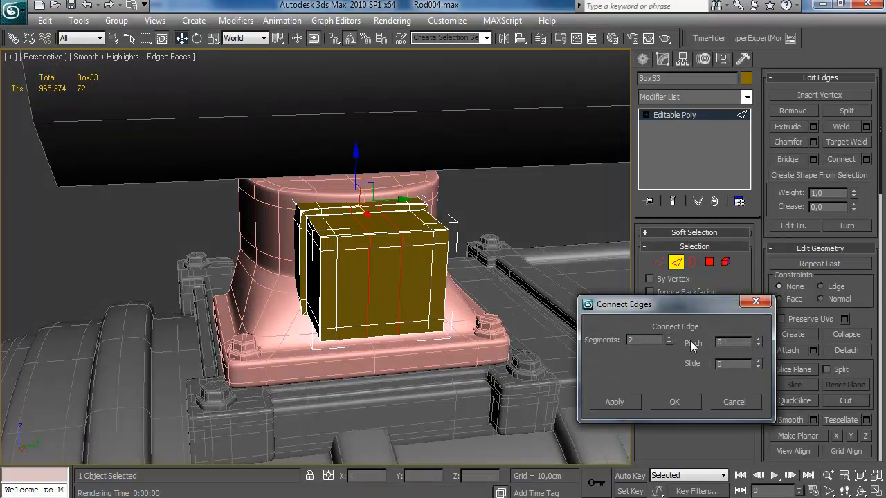
left_click(756, 302)
Extrude the central strip of top polygons across the flange and block upward along Local Normal to form a raised ridge.
left_click(709, 261)
middle_click_drag(390, 200, 493, 212, "alt")
left_click(333, 235)
left_click(357, 215, "ctrl")
left_click(368, 207, "ctrl")
scroll(423, 257, "up", 5)
middle_click_drag(423, 256, 420, 233)
left_click(366, 282, "ctrl")
left_click(343, 223, "ctrl")
scroll(386, 209, "down", 5)
middle_click_drag(386, 210, 340, 214, "alt")
scroll(409, 200, "up", 4)
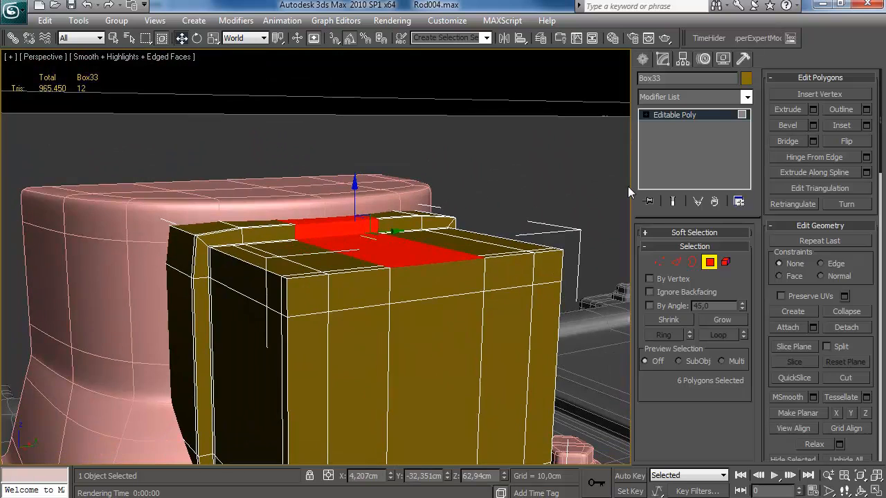
middle_click_drag(507, 252, 470, 252, "alt")
left_click(813, 109)
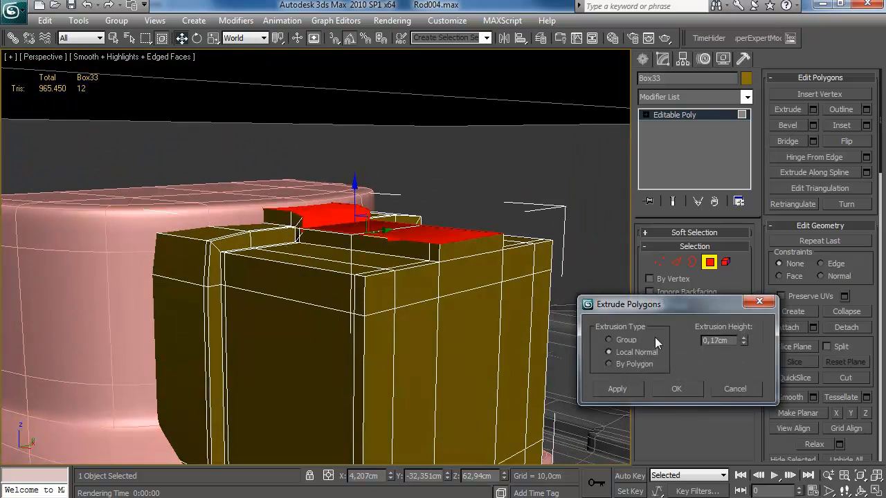
left_click_drag(743, 339, 746, 321)
left_click(677, 389)
middle_click_drag(432, 269, 443, 235, "alt")
Move the vertices at the ridge's bend above the flange step to reshape the transition between its two levels.
left_click(573, 232)
key("1")
left_click(319, 198)
left_click_drag(360, 198, 394, 199)
middle_click_drag(392, 201, 374, 199, "alt")
left_click_drag(363, 216, 343, 208)
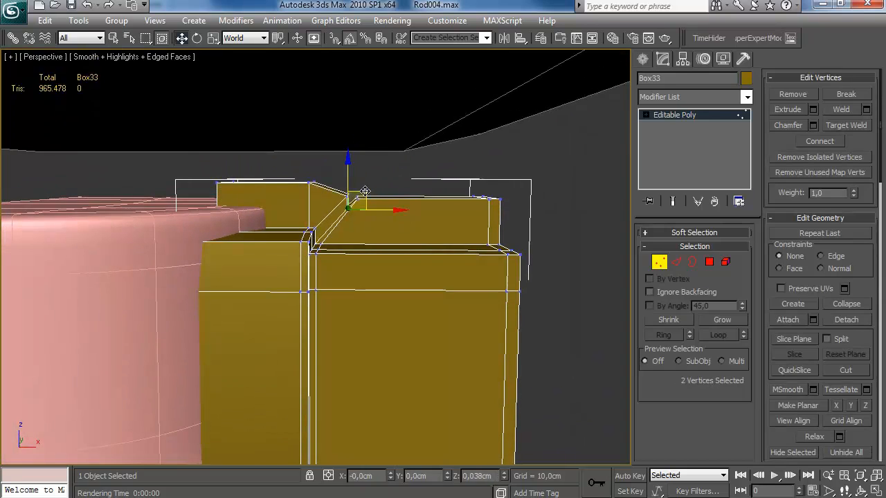
middle_click_drag(368, 183, 409, 202, "alt")
Connect the ridge's vertical edge ring and the edges across its width to add support loops close to its borders.
left_click(677, 262)
left_click(394, 251)
key("alt+r")
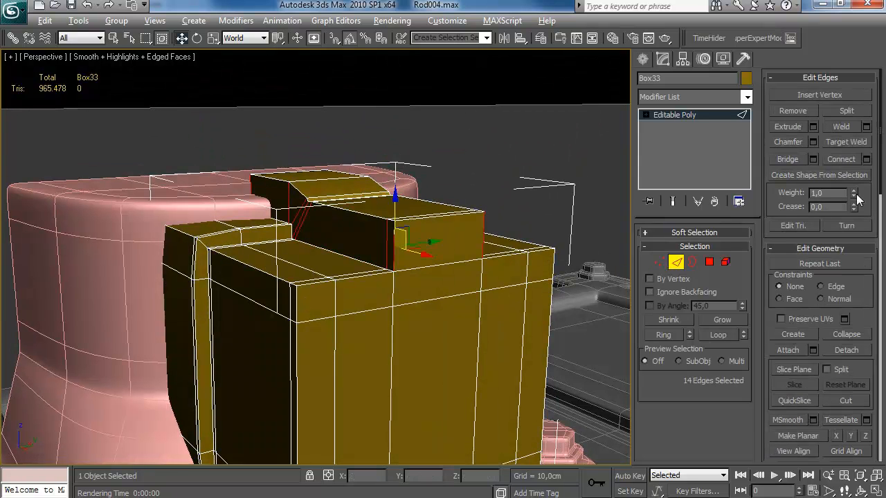
left_click(866, 159)
left_click_drag(757, 339, 757, 314)
left_click(670, 403)
left_click(451, 214)
key("alt+r")
left_click(866, 159)
left_click(674, 402)
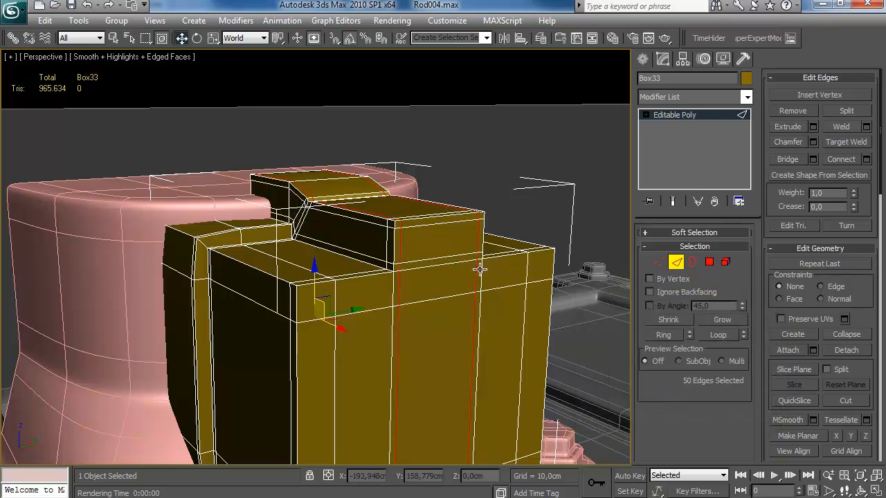
Clone one corner bolt element of the neck's base flange to a separate object.
scroll(537, 316, "down", 4)
left_click(676, 261)
left_click(447, 248)
middle_click_drag(447, 248, 393, 248, "alt")
left_click(212, 356)
left_click(675, 126)
left_click(725, 262)
left_click_drag(220, 332, 229, 339, "shift")
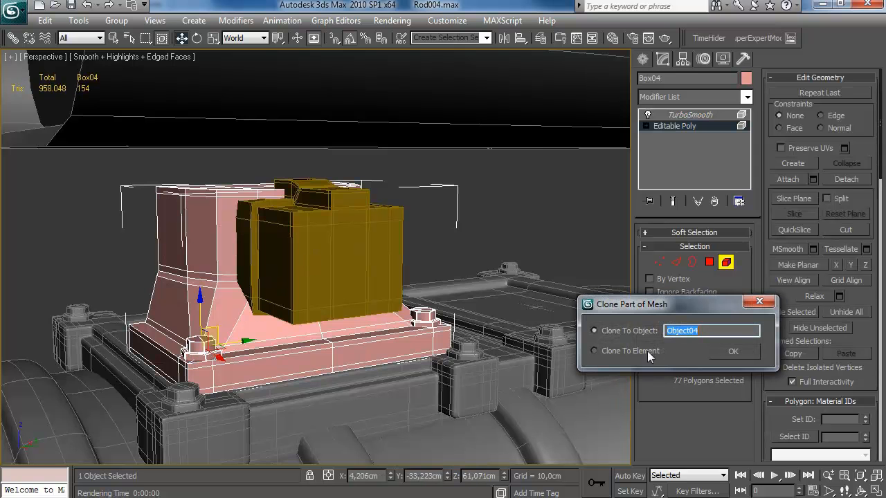
left_click(724, 353)
Move the cloned bolt up beside the side block and centre its pivot to the object.
left_click(643, 59)
left_click(236, 291)
left_click_drag(269, 313, 324, 234)
left_click(682, 60)
left_click(695, 147)
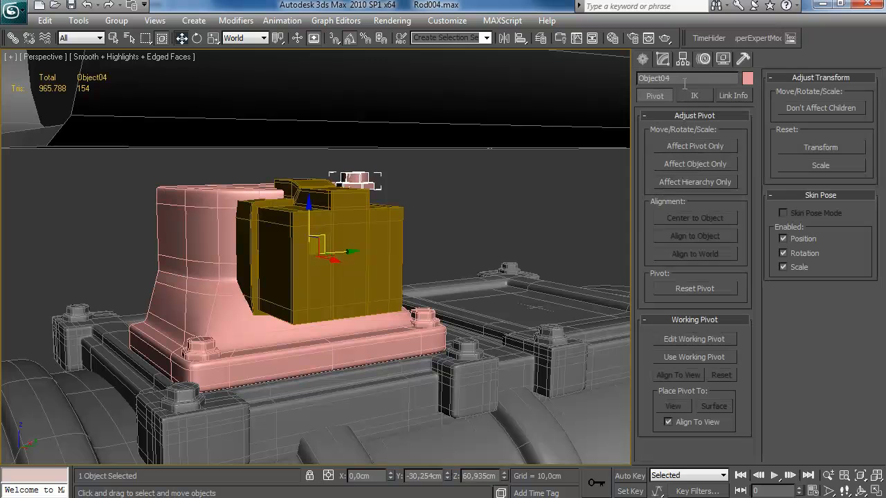
left_click(705, 217)
left_click(695, 147)
Rotate the bolt with angle snap so its head points outward, and position it on the block's outer face at an upper corner.
middle_click_drag(403, 216, 397, 224)
key("e")
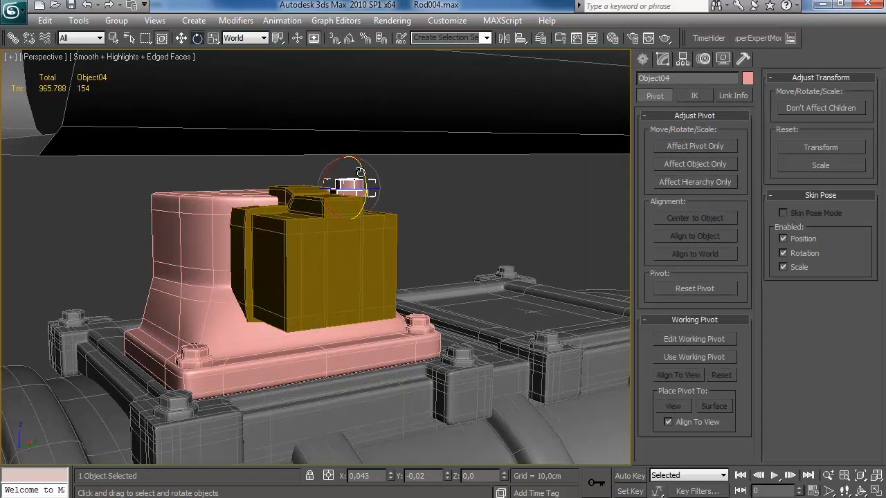
key("a")
left_click_drag(360, 172, 387, 222)
left_click_drag(375, 191, 379, 221)
middle_click_drag(378, 220, 332, 216, "alt")
left_click_drag(317, 243, 340, 290)
key("r")
key("w")
left_click_drag(321, 227, 315, 220)
middle_click_drag(328, 223, 351, 228, "alt")
Copy the bolt along Y to the other upper corner, and copy both bolts down along Z to the lower corners.
left_click_drag(351, 228, 459, 229, "shift")
key("Return")
left_click(308, 230, "ctrl")
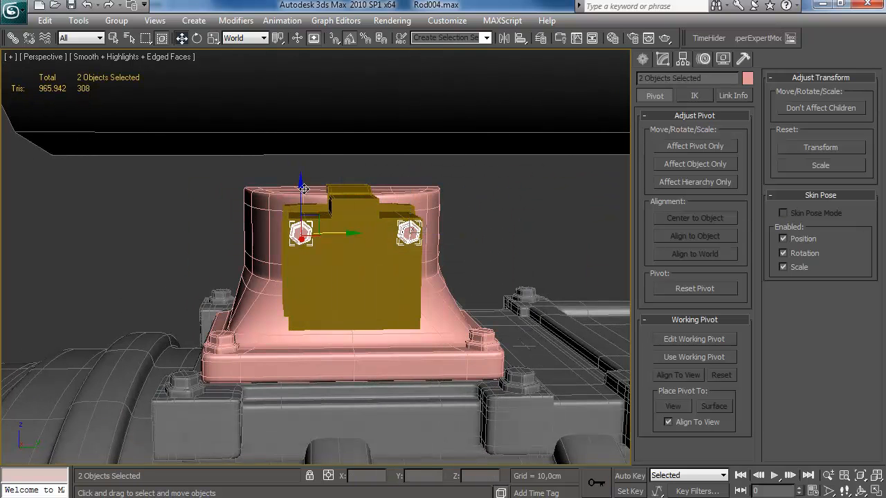
left_click_drag(309, 195, 308, 280, "shift")
left_click(450, 313)
key("r")
middle_click_drag(395, 211, 354, 241, "alt")
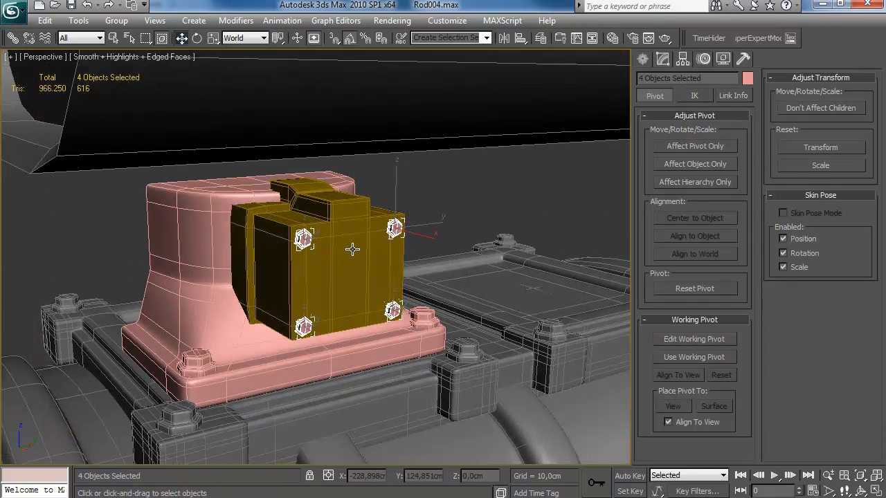
Attach the four corner bolts to the side block.
left_click(351, 249)
key("q")
left_click(662, 60)
left_click(788, 180)
left_click(304, 237)
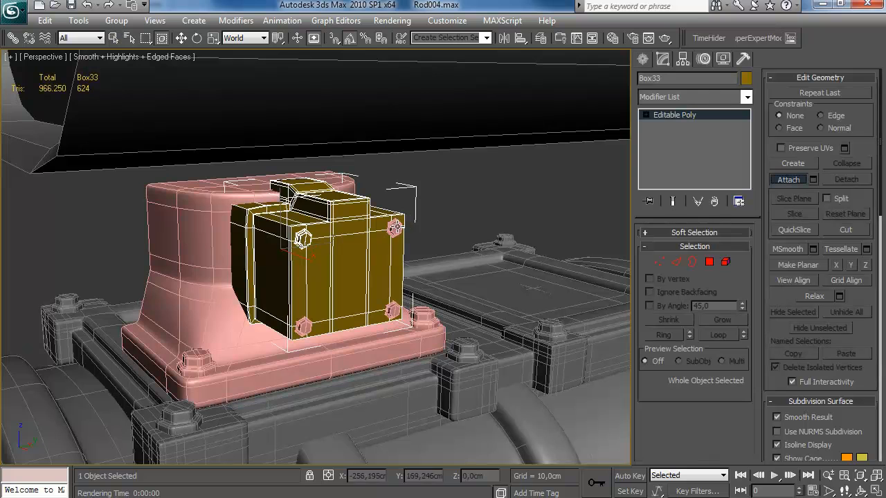
key("w")
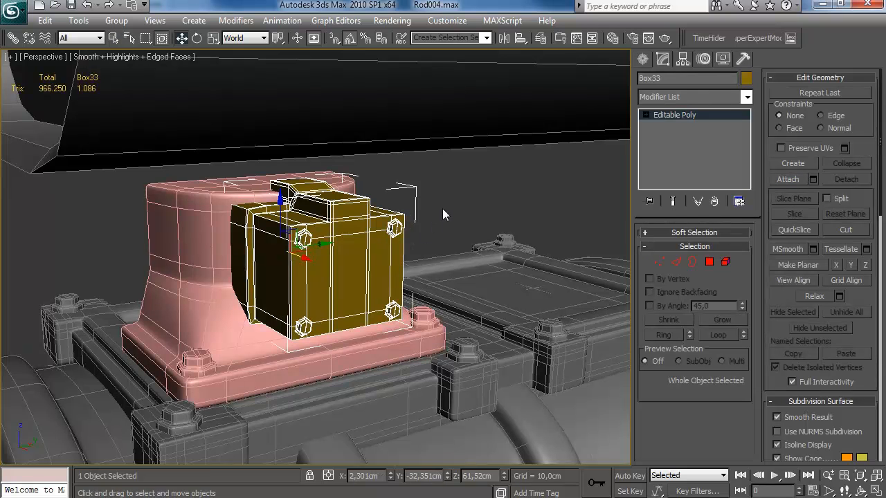
Bevel the five central polygons of the block's outer face as a group with an outline amount of -0.22 cm.
key("alt+Tab")
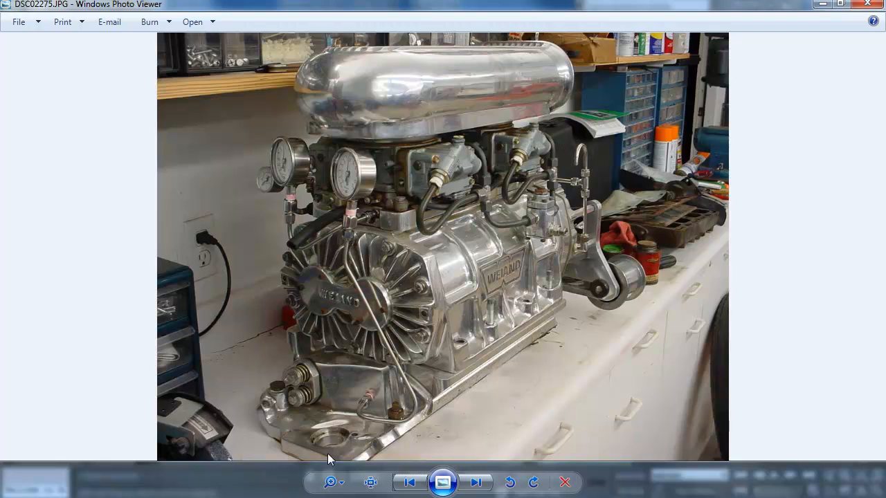
key("alt+Tab")
middle_click_drag(320, 301, 461, 268, "alt")
key("4")
left_click(295, 269)
key("q")
left_click(311, 253, "ctrl")
left_click(335, 253, "ctrl")
left_click(353, 254, "ctrl")
left_click(367, 254, "ctrl")
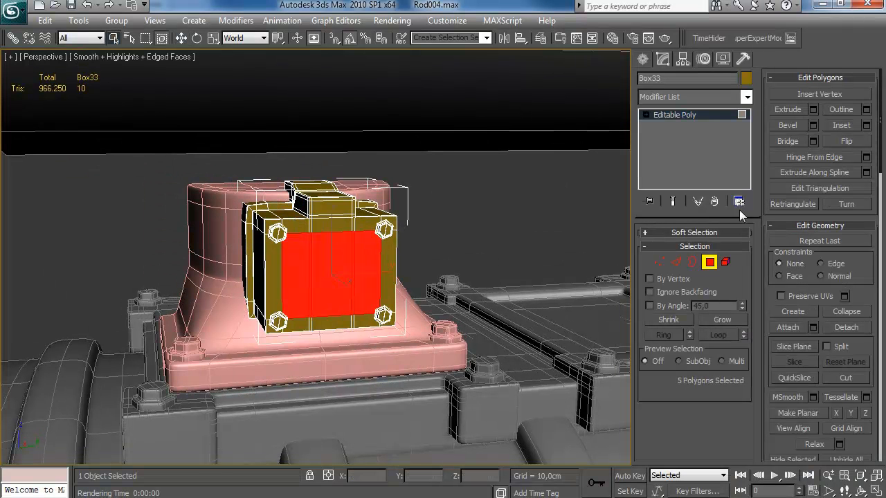
left_click(814, 125)
right_click(743, 341)
left_click_drag(743, 371, 743, 374)
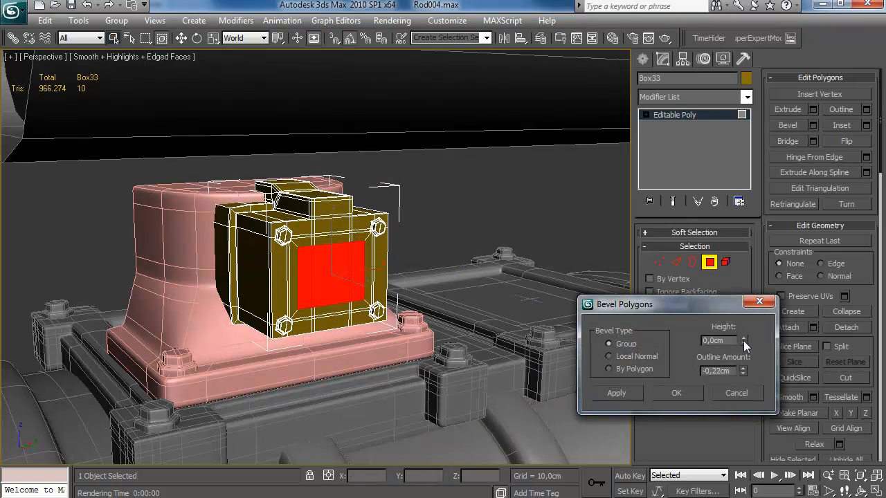
left_click_drag(744, 340, 743, 328)
left_click(616, 393)
Bevel the block's central outer face again with a height of 0 cm and an outline amount of -0.04 cm.
right_click(743, 341)
left_click_drag(743, 371, 743, 361)
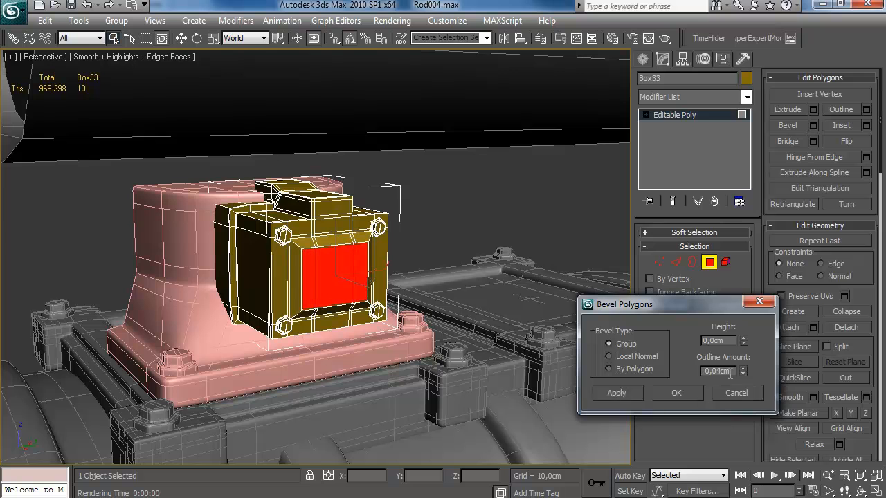
left_click(658, 391)
left_click(708, 263)
Attach the side block to the neck's Editable Poly beneath its TurboSmooth, deselect it and turn off edged faces.
left_click(173, 243)
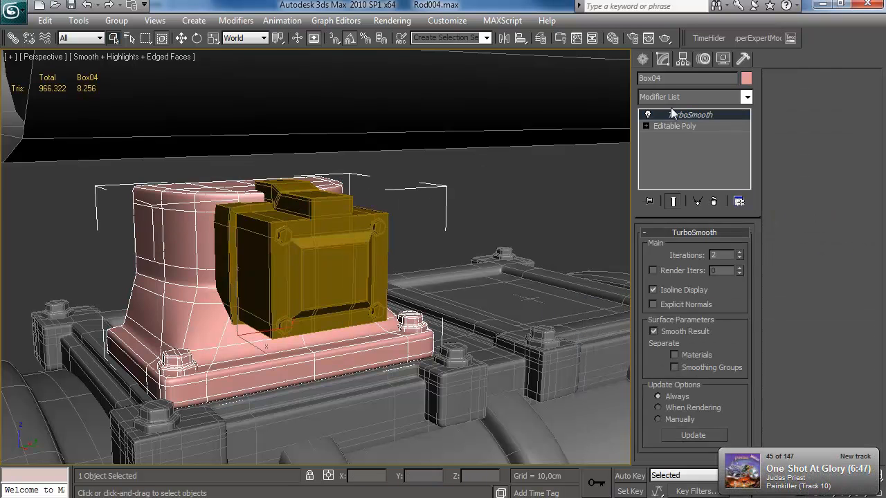
left_click(666, 126)
left_click(791, 179)
left_click(327, 253)
key("w")
left_click(414, 217)
mouse_move(415, 217)
middle_mouse_down("alt")
mouse_move(427, 213)
mouse_move(308, 209)
mouse_move(437, 224)
mouse_move(469, 209)
mouse_move(421, 232)
middle_mouse_up("alt")
key("F4")
scroll(422, 209, "down", 3)
scroll(307, 209, "down", 2)
scroll(470, 209, "down", 2)
scroll(469, 209, "up", 4)
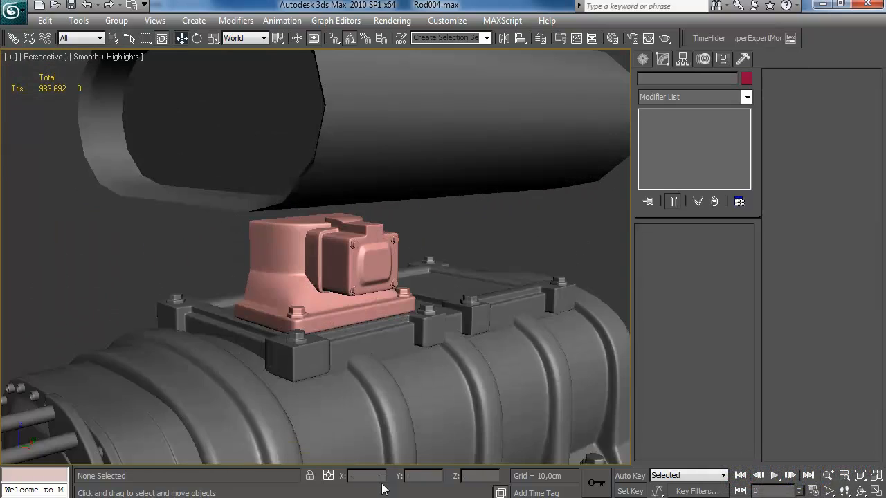
Consult the blower reference photo and create a 12-sided cylinder of about 0.4 cm radius beside the side block in the front view.
key("alt+Tab")
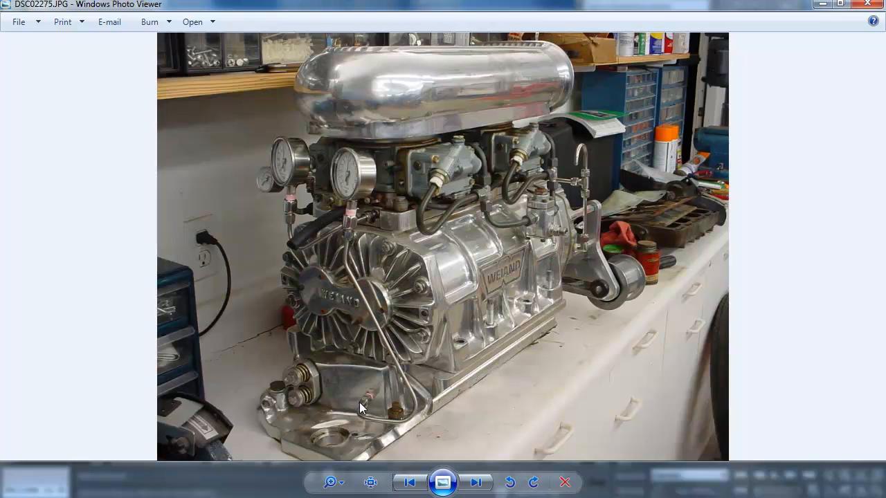
left_click(233, 493)
left_click(643, 59)
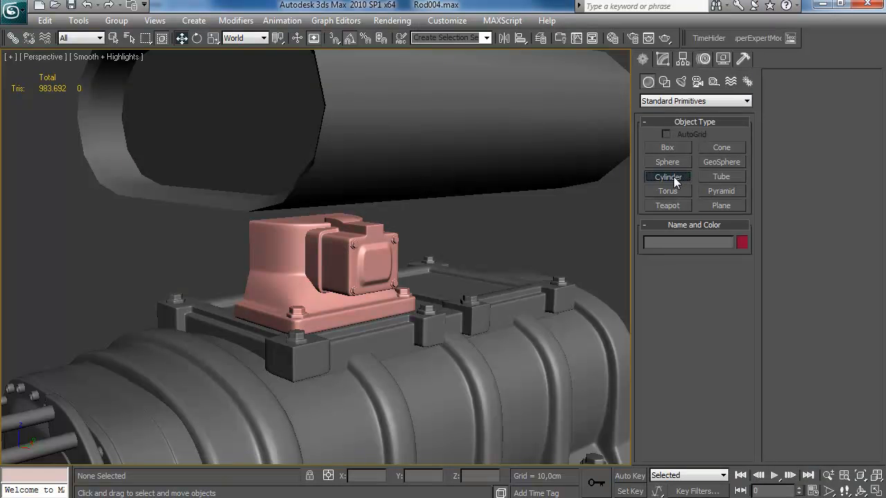
left_click(669, 177)
key("alt+w")
middle_click(139, 159)
key("alt+w")
middle_click_drag(358, 62, 320, 321)
scroll(319, 321, "down", 5)
scroll(340, 57, "up", 6)
middle_click_drag(435, 166, 408, 254)
left_click_drag(400, 222, 410, 211)
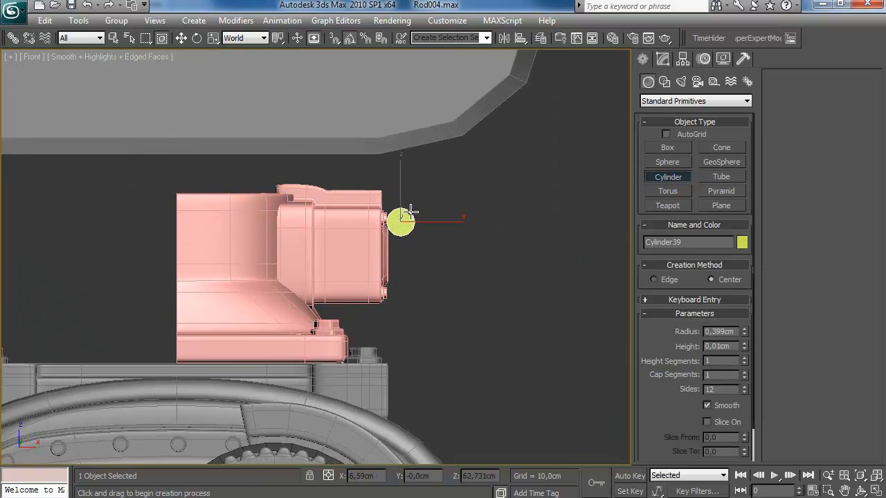
right_click(416, 154)
Move the cylinder in front of the side block's outer face, centring it roughly along Y.
key("alt+w")
middle_click(506, 285)
key("alt+w")
scroll(460, 252, "down", 6)
left_click_drag(401, 259, 335, 275)
scroll(380, 261, "up", 5)
key("z")
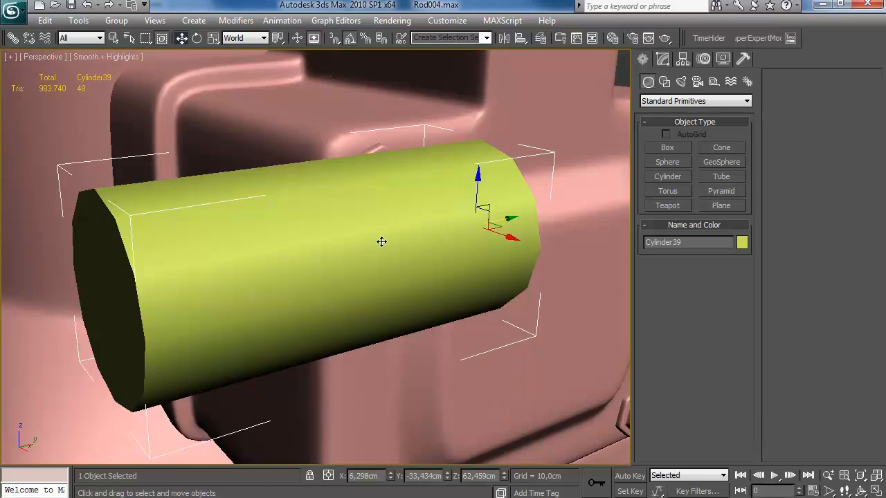
scroll(399, 217, "down", 6)
middle_click_drag(397, 216, 378, 221)
left_click_drag(378, 246, 408, 242)
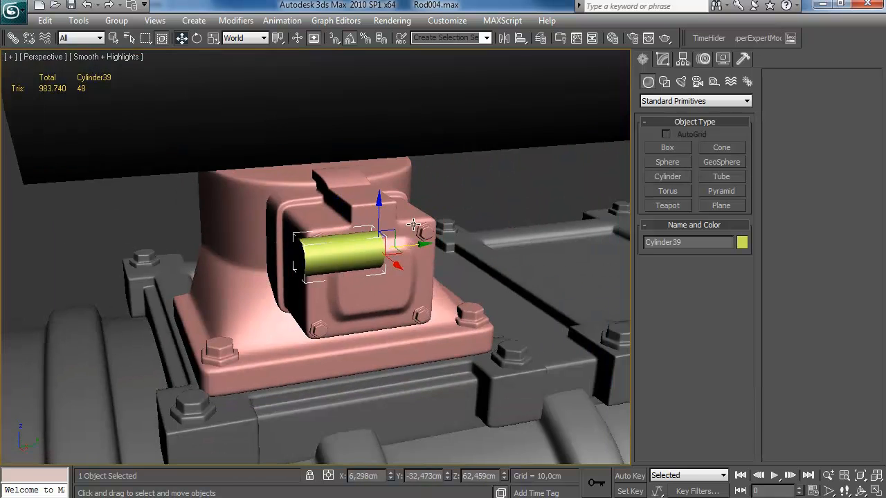
middle_click_drag(408, 241, 605, 110, "alt")
middle_click_drag(380, 269, 389, 261)
Rotate the cylinder so it slopes diagonally across the block face, reduce it to 8 sides and show edged faces.
key("e")
left_click_drag(396, 232, 395, 208)
middle_click_drag(394, 208, 488, 211, "alt")
left_click(663, 58)
left_click(744, 311)
left_click(744, 311)
left_click(745, 311)
left_click(744, 311)
key("F4")
middle_click_drag(433, 257, 343, 258, "alt")
Convert the cylinder to an Editable Poly and delete its upper end cap.
right_click(676, 115)
left_click(731, 227)
left_click(710, 263)
left_click(415, 264)
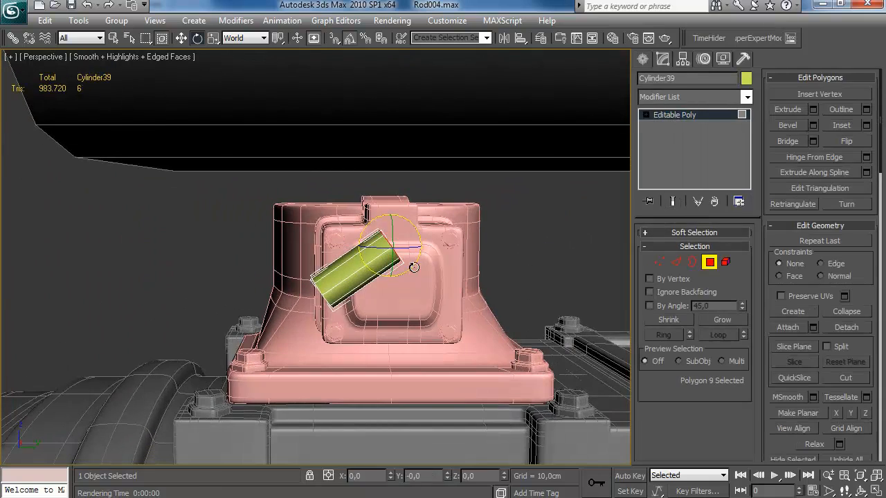
Bevel the cylinder's lower end cap in several stages to form a wider nut-like fitting with chamfered rims.
left_click(323, 290)
middle_click_drag(323, 289, 411, 263, "alt")
left_click(812, 125)
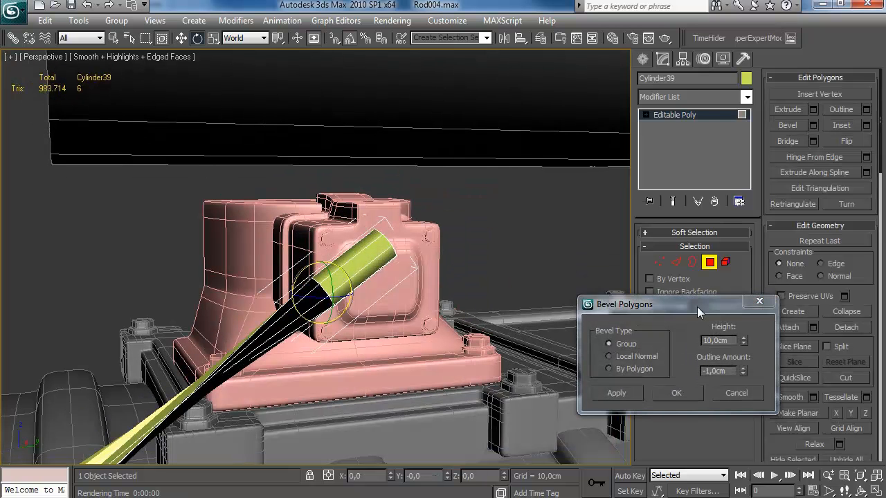
right_click(745, 341)
mouse_move(743, 371)
left_mouse_down()
mouse_move(748, 352)
mouse_move(745, 373)
left_mouse_up()
left_click_drag(746, 332, 740, 271)
left_click(631, 394)
middle_click_drag(332, 312, 381, 299, "alt")
left_click(670, 391)
middle_click_drag(449, 296, 574, 250, "alt")
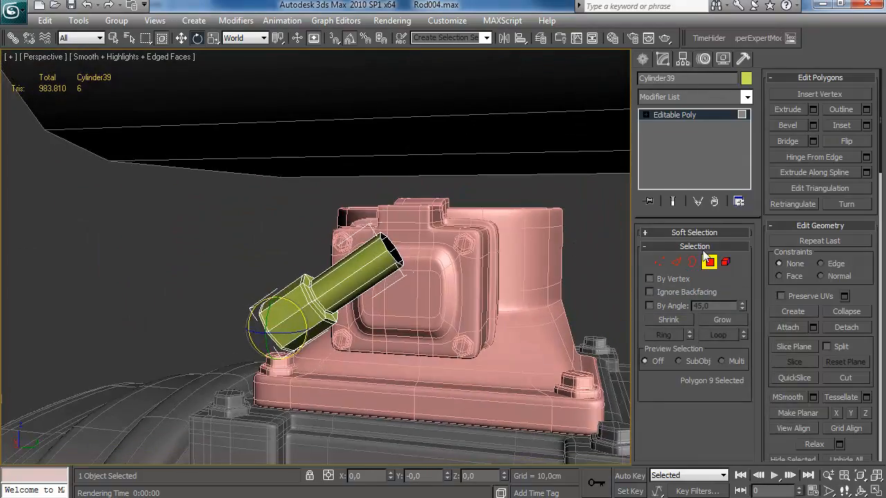
Leave polygon editing and rotate the whole pipe 5 degrees about X.
left_click(709, 263)
middle_click_drag(399, 273, 421, 236, "alt")
left_click_drag(421, 236, 422, 232)
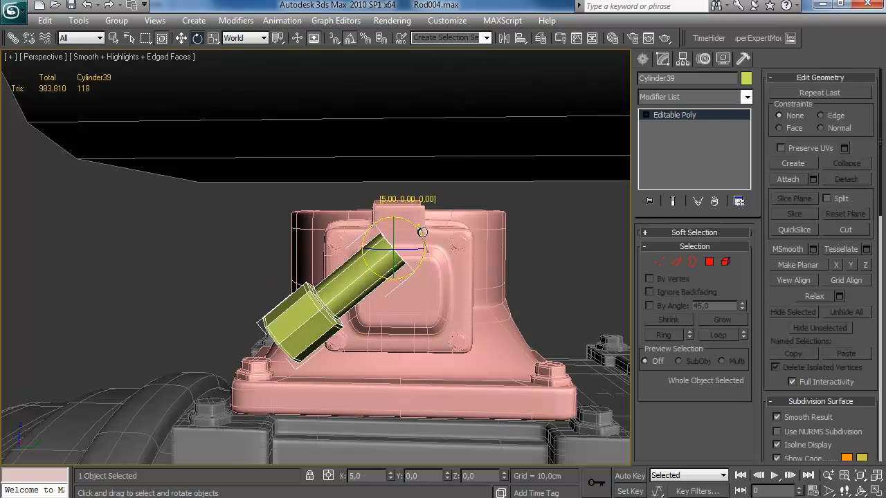
Switch the reference coordinate system to Parent and move the pipe's open-end edges outward along its axis.
key("w")
middle_click_drag(409, 235, 446, 243, "alt")
key("2")
left_click(245, 38)
left_click(243, 77)
left_click_drag(362, 265, 380, 252)
key("2")
left_click(695, 97)
scroll(709, 279, "down", 5)
left_click(692, 277)
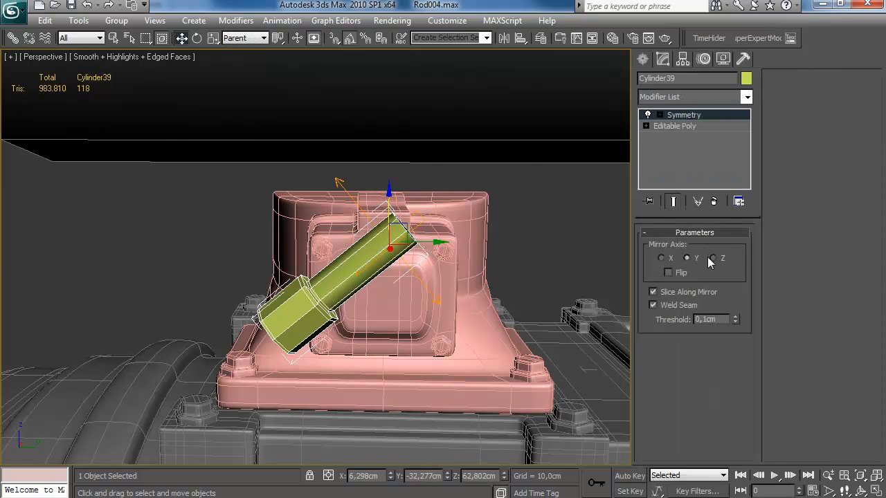
left_click(713, 258)
left_click(695, 258)
right_click(682, 115)
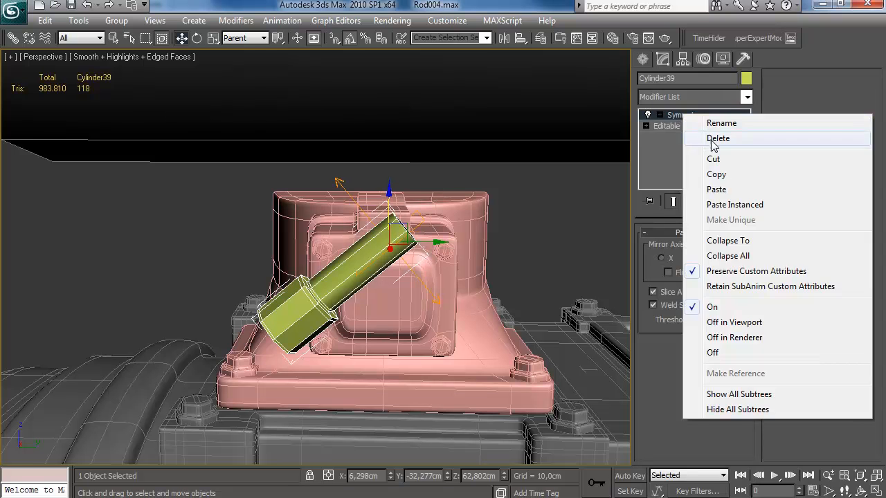
left_click(711, 139)
Reset the pipe's transform with Reset XForm.
left_click(742, 60)
left_click(694, 305)
left_click(662, 59)
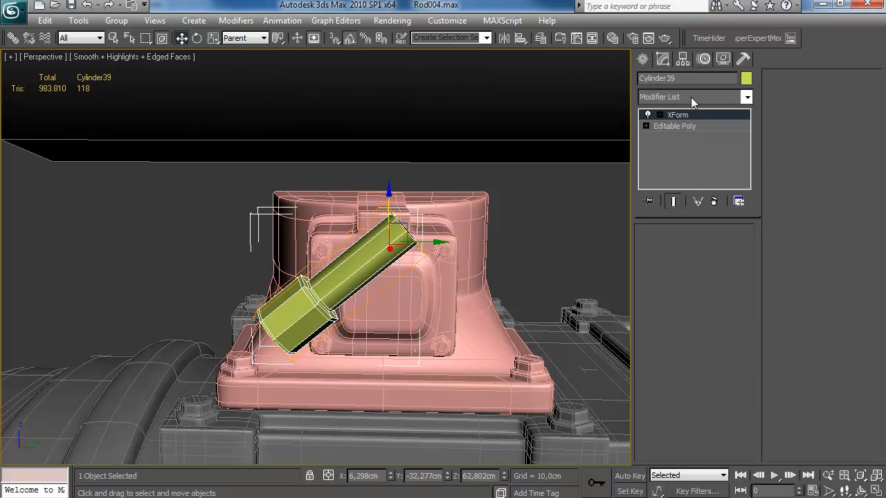
Mirror the pipe with a flipped Symmetry modifier on the Y axis and collapse the modifier stack.
left_click(695, 97)
scroll(695, 209, "down", 10)
left_click(679, 277)
left_click(690, 258)
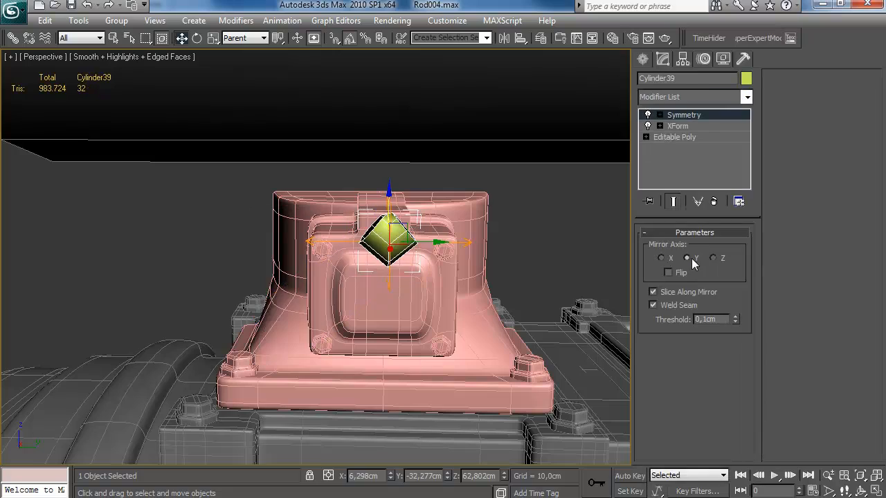
left_click(678, 273)
middle_click_drag(470, 262, 526, 260, "alt")
right_click(684, 116)
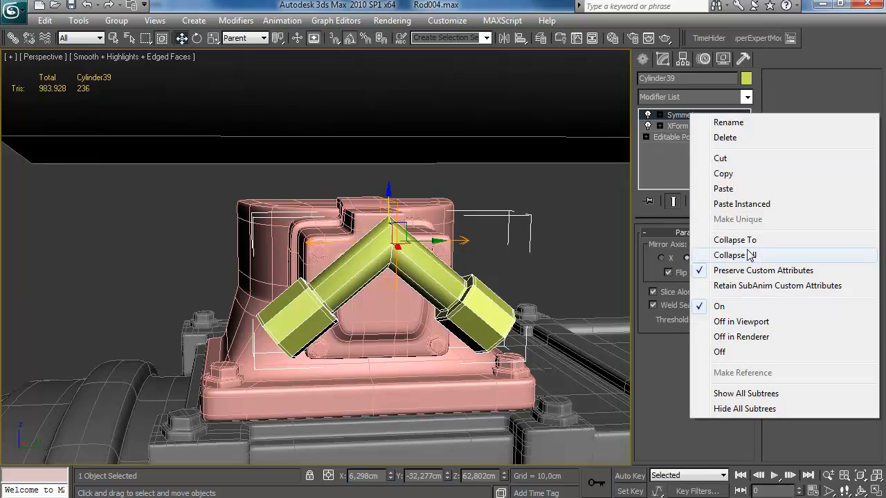
left_click(682, 238)
Chamfer the seam edges at the pipe's bend twice to round the elbow.
left_click(692, 261)
middle_click_drag(579, 262, 593, 257, "alt")
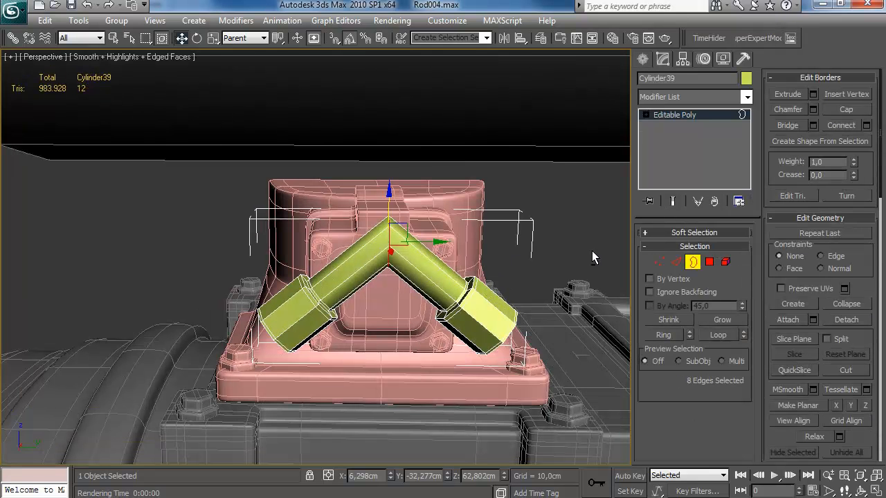
left_click(812, 109)
right_click(641, 341)
left_click_drag(641, 341, 642, 333)
left_click(669, 363)
middle_click_drag(367, 276, 377, 272, "alt")
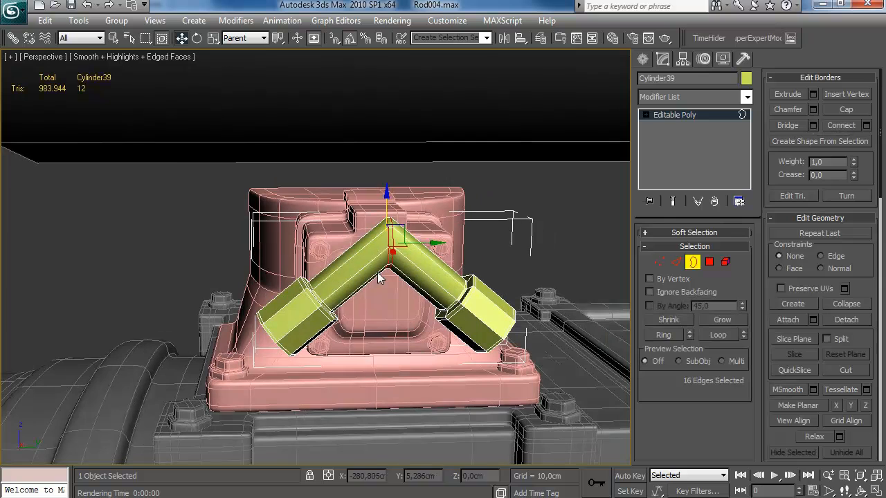
left_click(813, 109)
left_click(669, 364)
middle_click_drag(523, 259, 450, 239, "alt")
left_click(692, 261)
Move the elbow pipe inward along X toward the side block's outer face and deselect it.
middle_click_drag(484, 297, 538, 302, "alt")
mouse_move(429, 239)
left_mouse_down()
mouse_move(405, 239)
mouse_move(414, 241)
left_mouse_up()
middle_click_drag(423, 266, 386, 276, "alt")
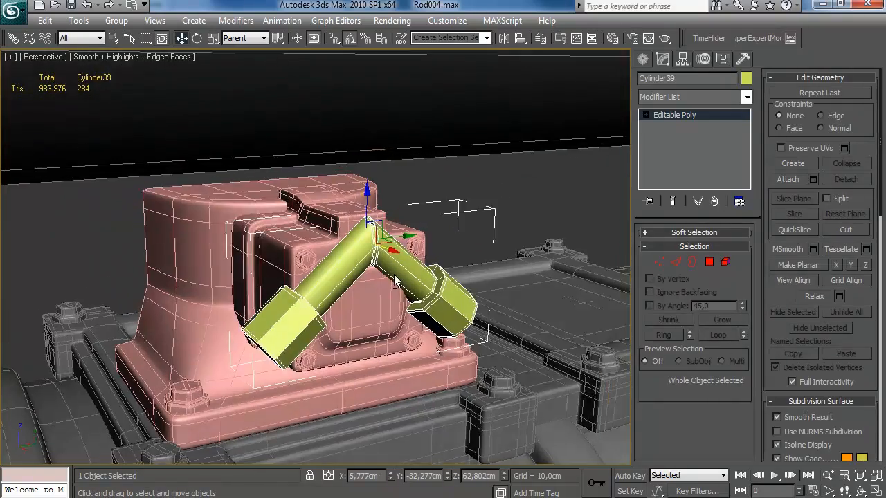
left_click(524, 196)
Create an AutoGrid box about 1.04 by 1.56 cm and 0.13 cm thick on the block face beneath the pipe's bend.
left_click(642, 59)
left_click(667, 148)
middle_click_drag(436, 245, 350, 223, "alt")
left_click_drag(307, 299, 388, 246)
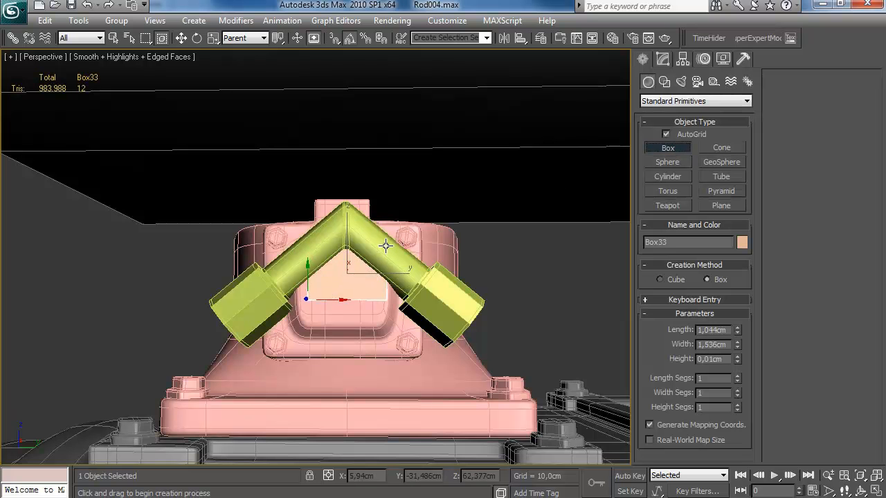
right_click(381, 240)
middle_click_drag(381, 239, 398, 227, "alt")
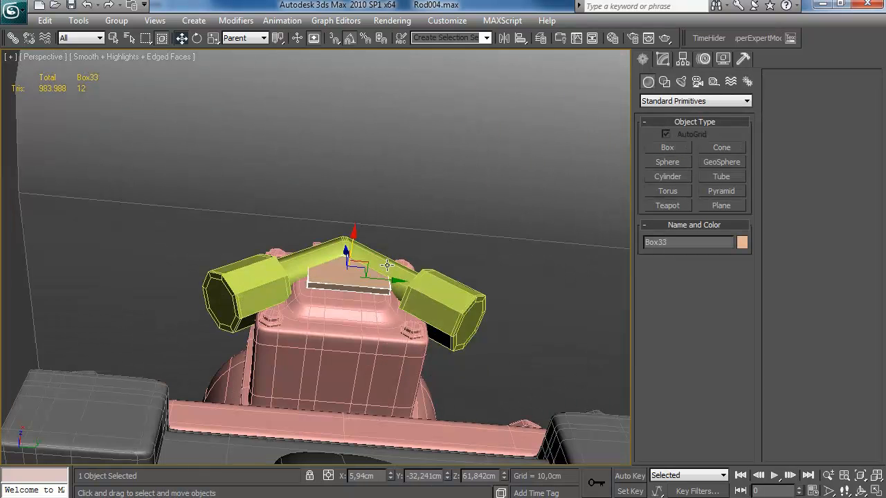
left_click_drag(389, 278, 387, 277)
middle_click_drag(387, 277, 405, 232, "alt")
Consult the blower reference photo and set the box's width to 0.61 cm.
key("alt+Tab")
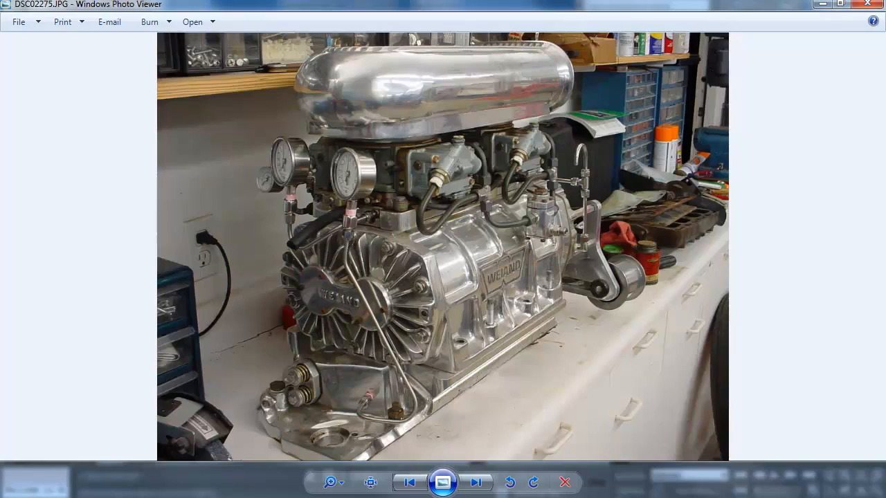
key("alt+Tab")
left_click(663, 60)
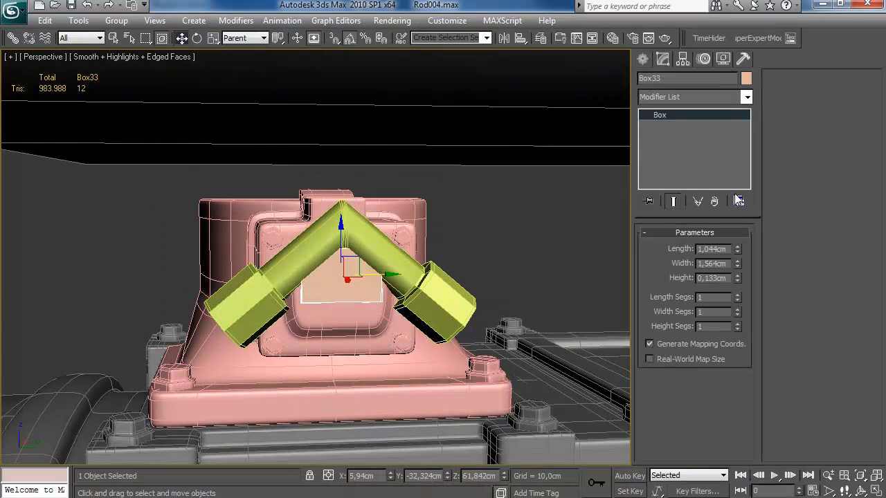
left_click_drag(737, 273, 731, 300)
Align the box centre to centre with the elbow pipe on X, Y and Z, and move it slightly outward along X.
middle_click_drag(405, 260, 385, 262, "alt")
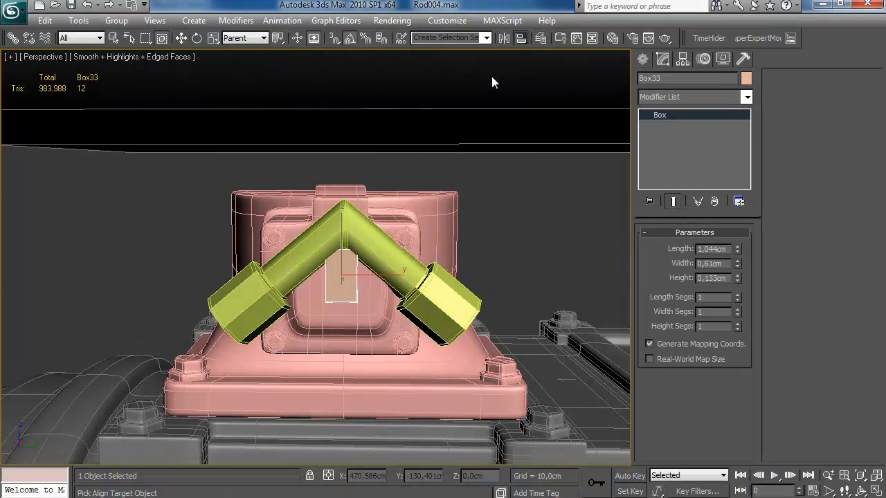
left_click(522, 37)
left_click(428, 281)
left_click(666, 183)
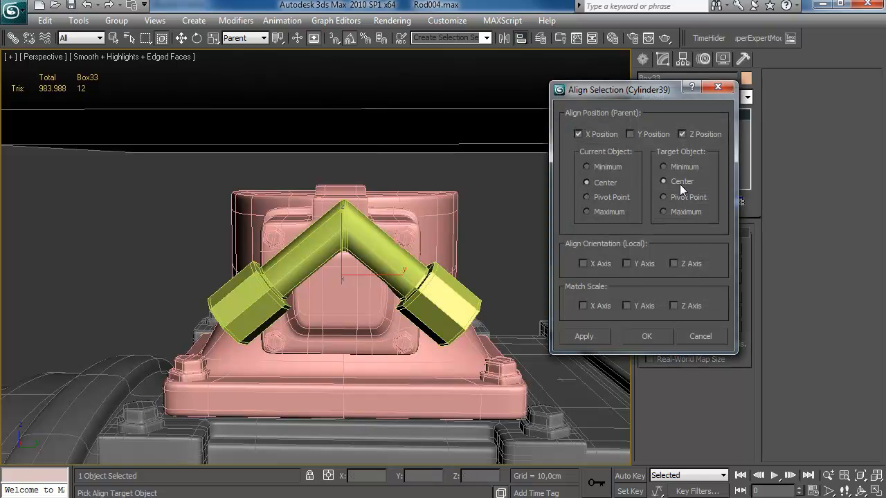
left_click(630, 134)
left_click(630, 336)
middle_click_drag(346, 276, 379, 286, "alt")
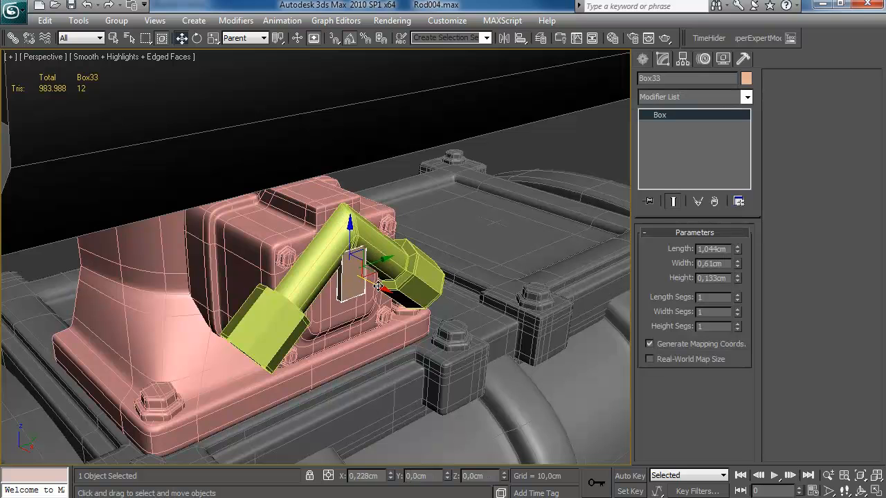
Convert the box to an Editable Poly, delete one hidden face and connect its vertical edges with a horizontal loop.
right_click(661, 115)
left_click(735, 217)
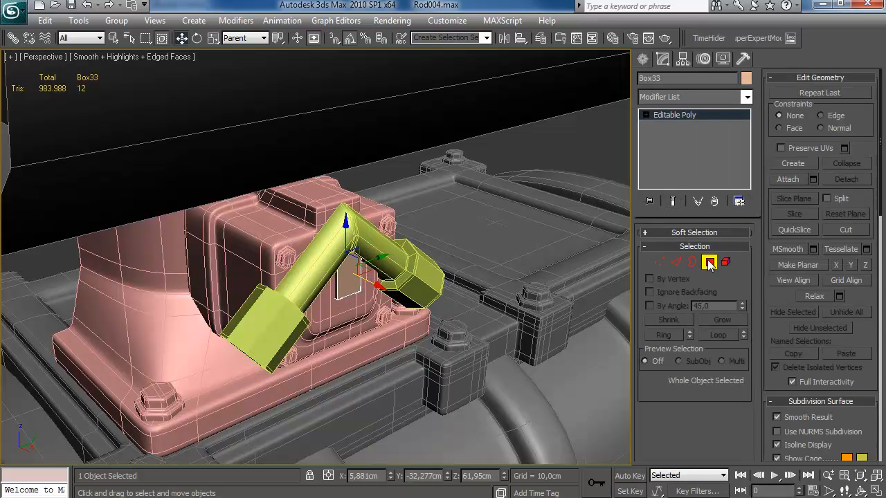
left_click(709, 262)
left_click(346, 277)
middle_click_drag(385, 288, 498, 235, "alt")
left_click(677, 262, "ctrl")
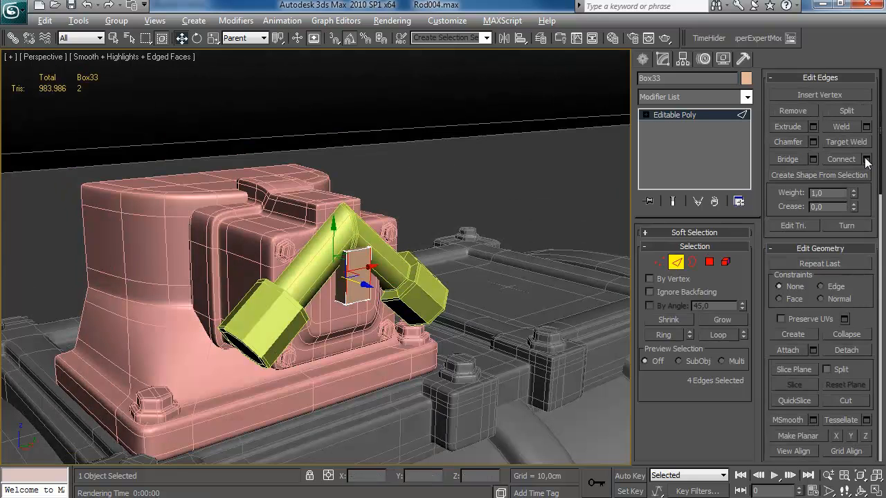
left_click(866, 159)
left_click_drag(749, 394, 749, 423)
left_click(674, 403)
Extrude the box's lower front polygon outward in two passes.
left_click(709, 262)
key("q")
left_click(358, 284)
left_click(814, 109)
right_click(744, 337)
left_click_drag(744, 337, 744, 313)
left_click(629, 387)
left_click(743, 337)
left_click(672, 388)
Raise the lower outer edge of the extruded block to slope its underside.
key("2")
middle_click_drag(446, 260, 462, 250, "alt")
left_click(379, 308)
key("w")
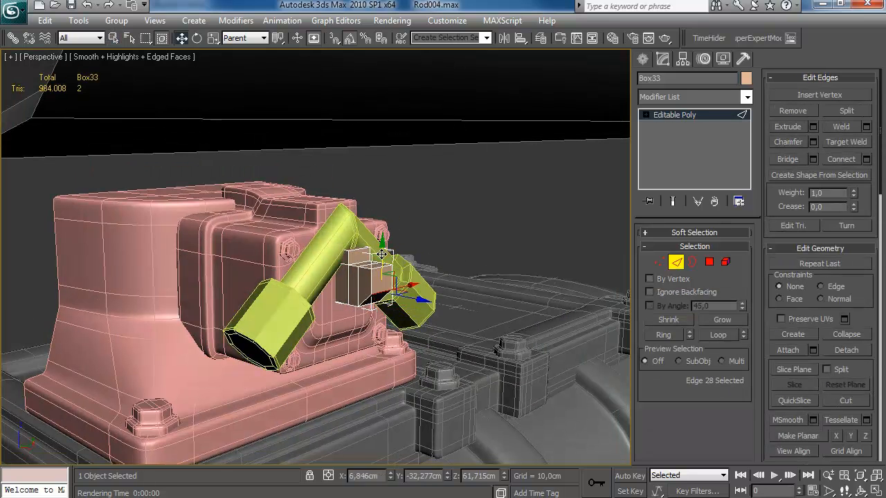
middle_click_drag(382, 256, 395, 263, "alt")
left_click(377, 251, "ctrl")
left_click_drag(379, 236, 379, 229)
Shift the extruded block's edge loop slightly inward and connect a ring of its edges with two segments.
left_click(718, 335)
left_click_drag(412, 286, 409, 285)
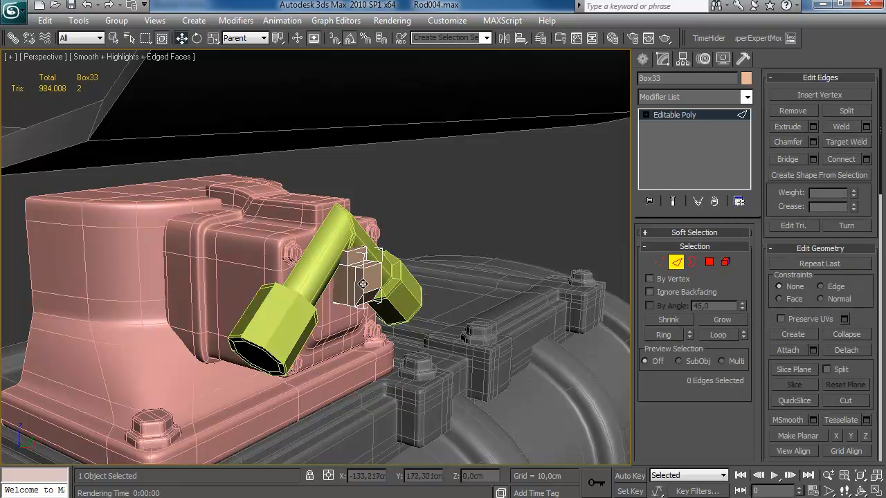
left_click(866, 160)
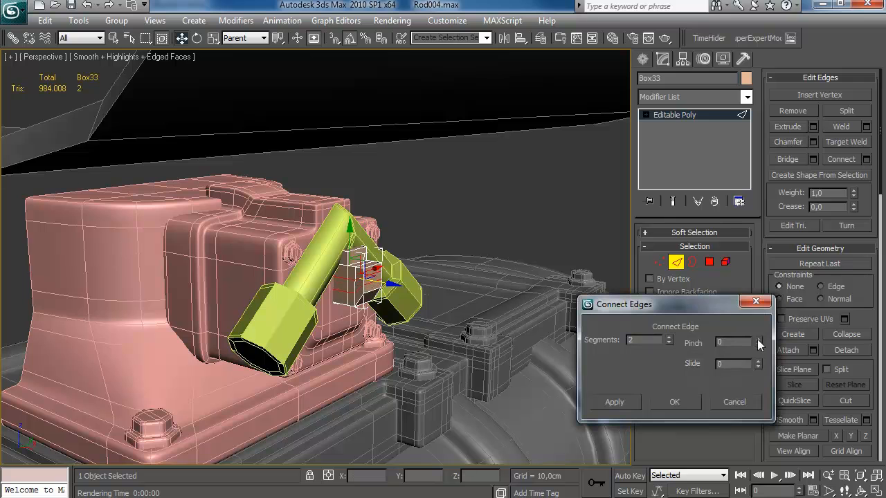
left_click(674, 401)
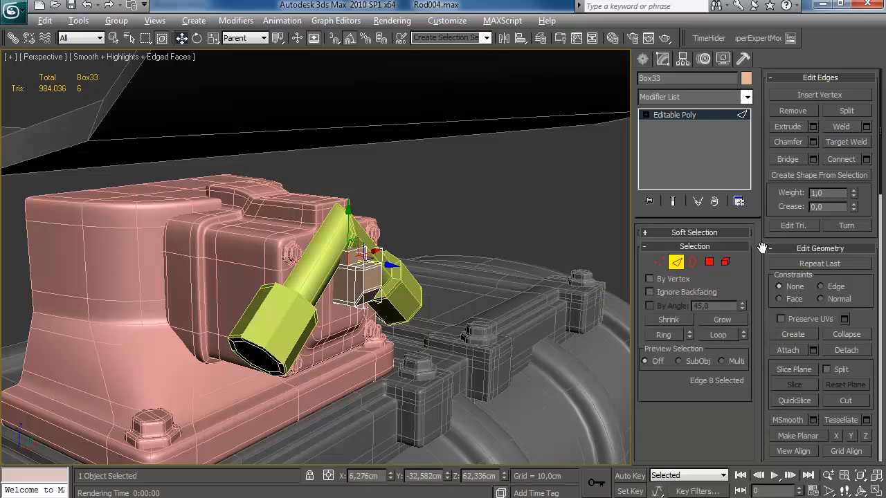
Connect further edge rings around the small block beneath the elbow fittings with two segments and a pinch of 46.
left_click(866, 159)
left_click(675, 402)
left_click(356, 303)
left_click(866, 160)
left_click(674, 402)
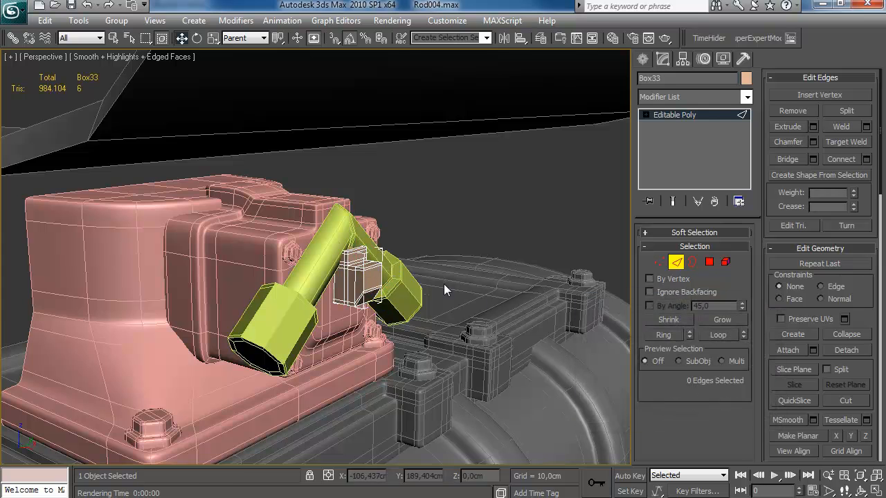
middle_click_drag(486, 297, 363, 294, "alt")
left_click(363, 295)
left_click(866, 159)
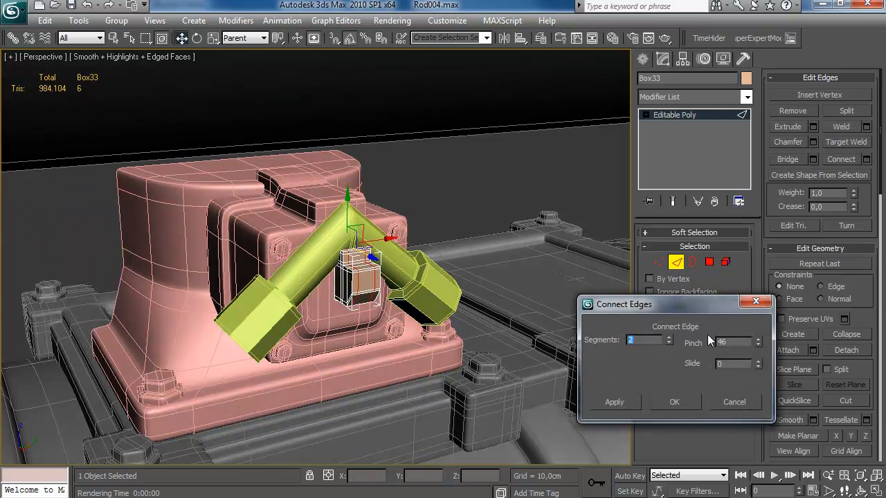
left_click(676, 401)
Attach the elbow pipe fittings and the small block to the smoothed neck and side housing object.
left_click(413, 265)
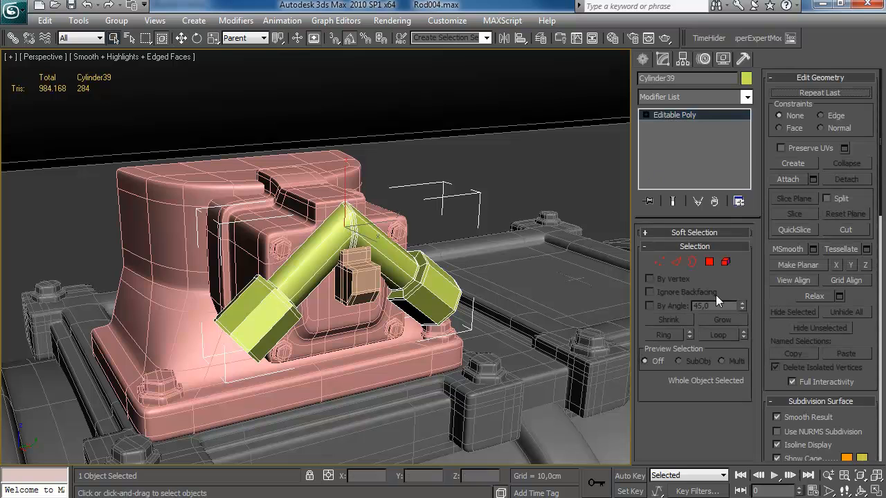
left_click(305, 217)
left_click(668, 125)
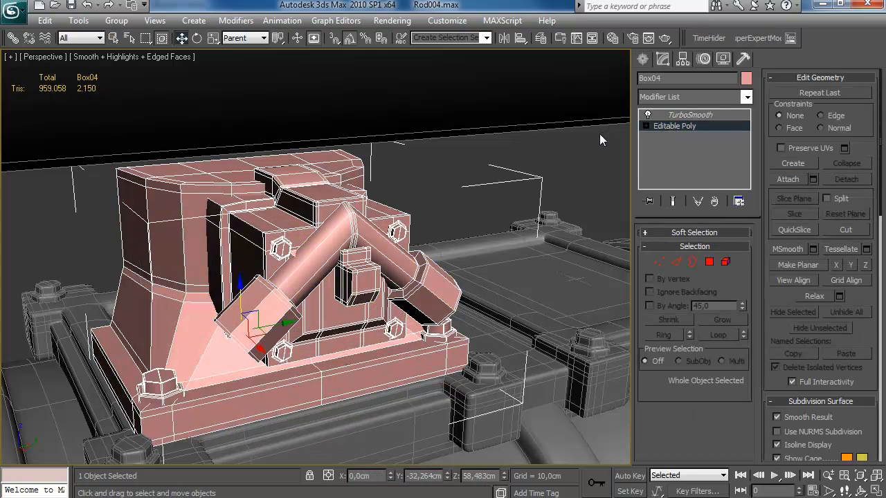
left_click(642, 62)
left_click(449, 186)
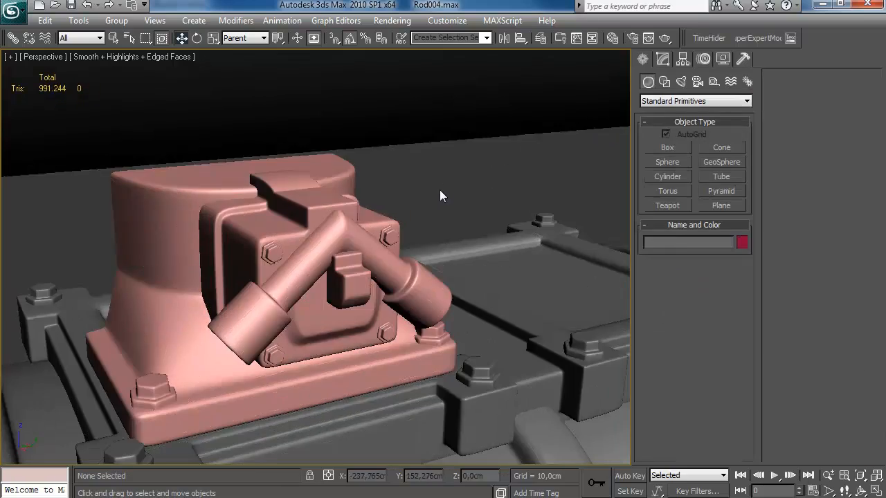
Connect the crosswise edges of the bolted mounting plate under the neck to add one lengthwise loop down its centre.
key("F4")
scroll(433, 200, "down", 8)
middle_click_drag(401, 232, 479, 201, "alt")
scroll(482, 234, "up", 10)
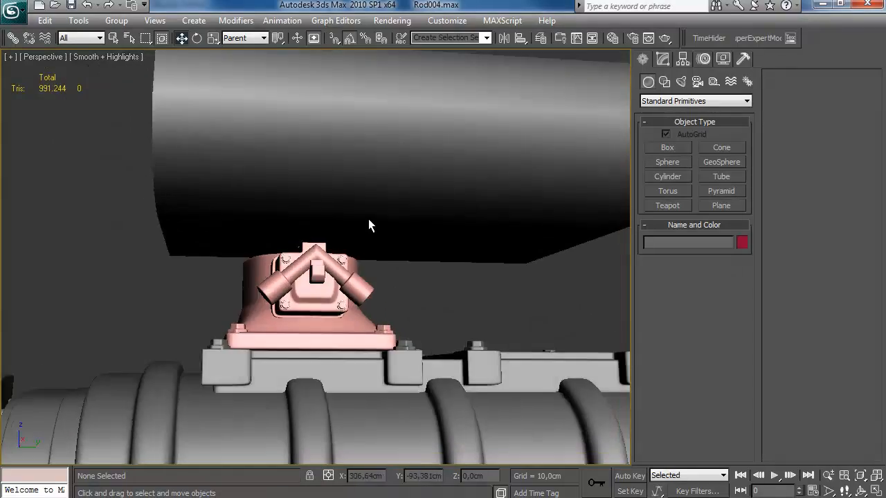
middle_click_drag(368, 219, 253, 332, "alt")
scroll(315, 246, "down", 4)
scroll(479, 264, "up", 3)
left_click(254, 332)
key("F4")
left_click(663, 59)
left_click(675, 125)
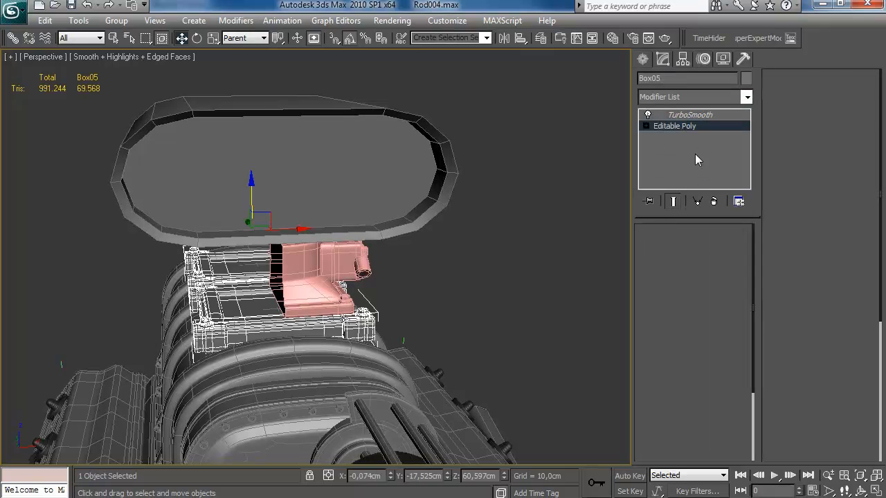
left_click(677, 261)
left_click(866, 159)
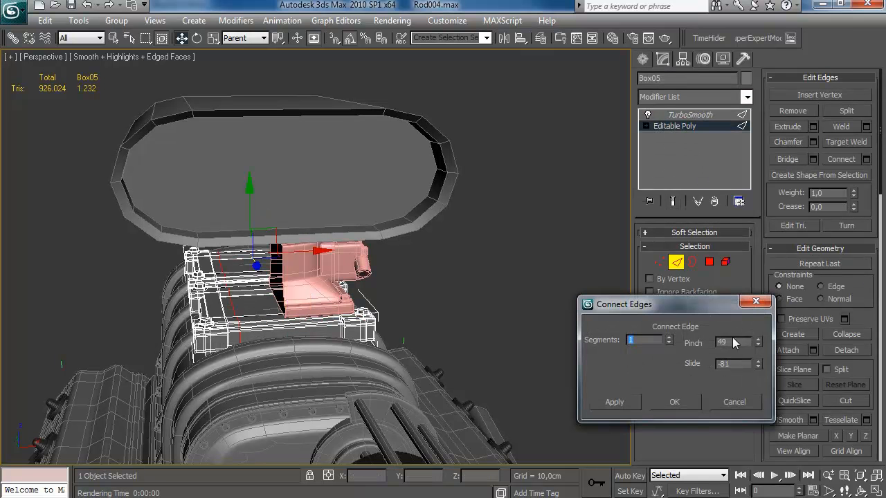
left_click(675, 402)
Delete the half of the mounting plate opposite the neck assembly and return to its TurboSmooth level.
left_click(709, 262)
middle_click_drag(401, 291, 350, 276, "alt")
left_click_drag(139, 346, 277, 229)
key("Delete")
left_click(685, 115)
left_click(484, 256)
Remove the neck's TurboSmooth modifier and attach the neck assembly to the half mounting plate.
left_click(333, 309)
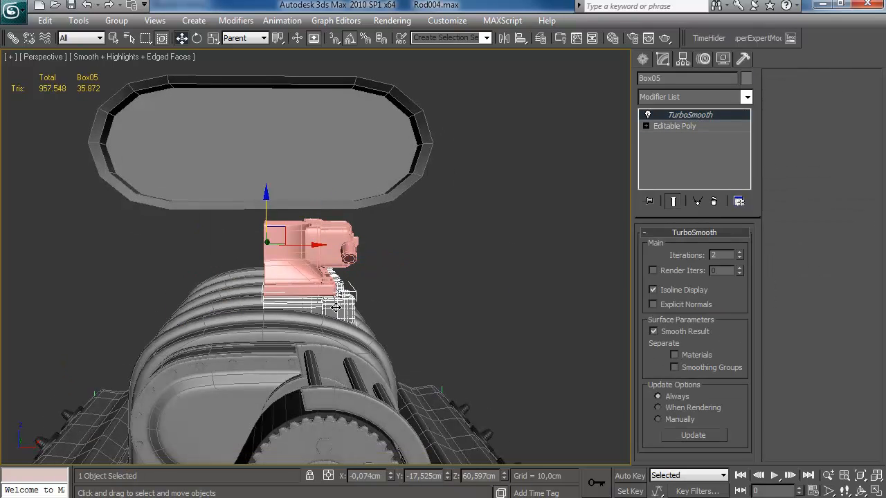
left_click(314, 280)
left_click(715, 200)
left_click(340, 305)
left_click(742, 126)
left_click(788, 179)
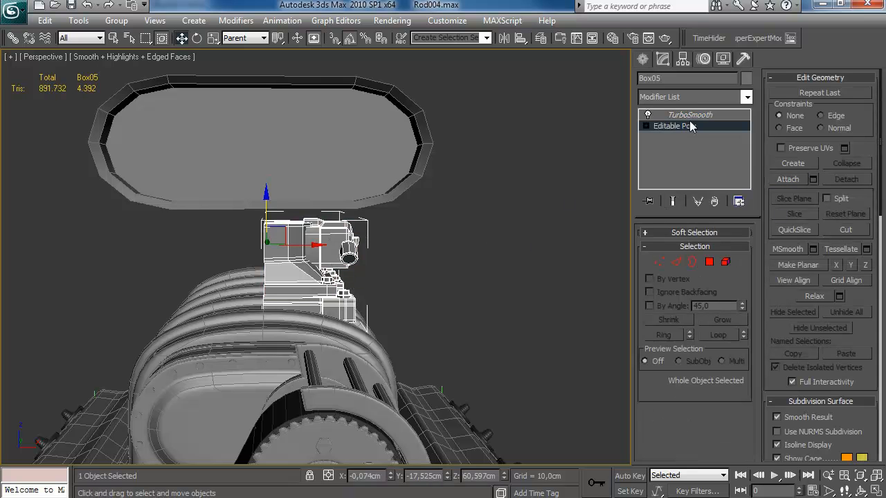
Mirror the combined neck and plate across the X axis with a Symmetry modifier beneath TurboSmooth.
left_click(693, 97)
scroll(700, 300, "down", 10)
left_click(692, 298)
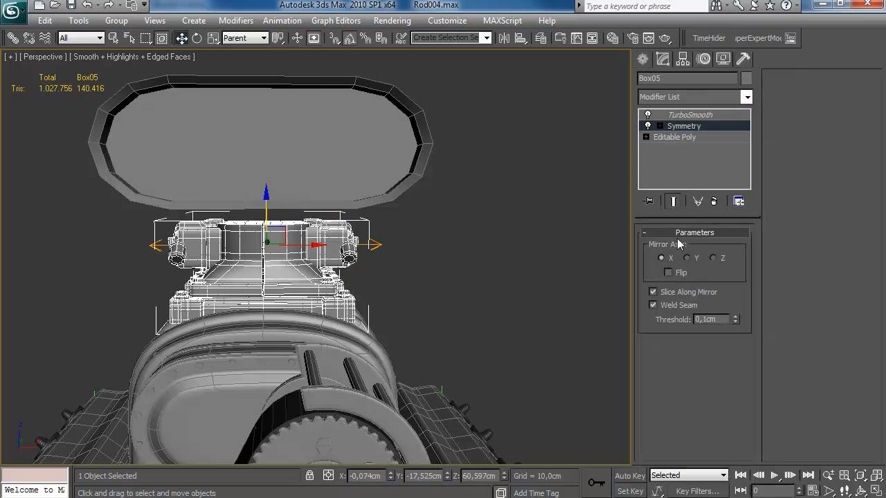
left_click(642, 59)
middle_click_drag(462, 206, 401, 242, "alt")
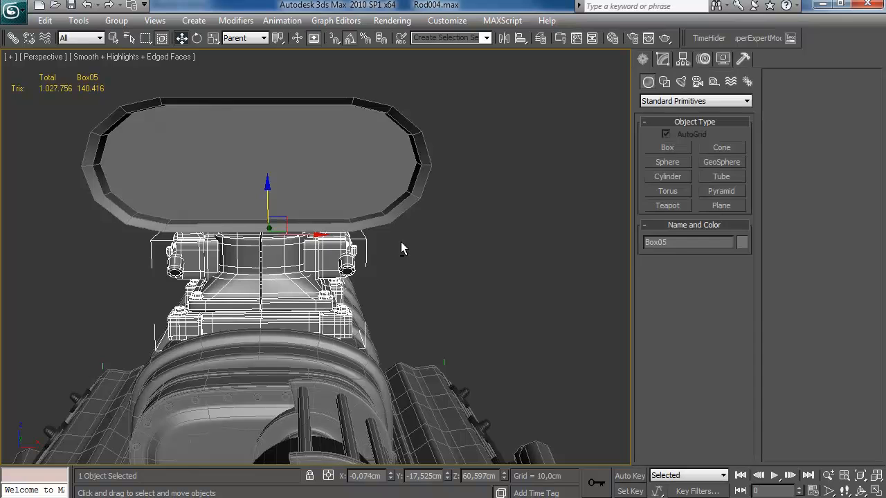
Select the neck's open border along the centre of the unmirrored half to examine its X position.
left_click(682, 59)
left_click(677, 138)
key("3")
middle_click_drag(391, 283, 337, 304, "alt")
left_click(337, 305)
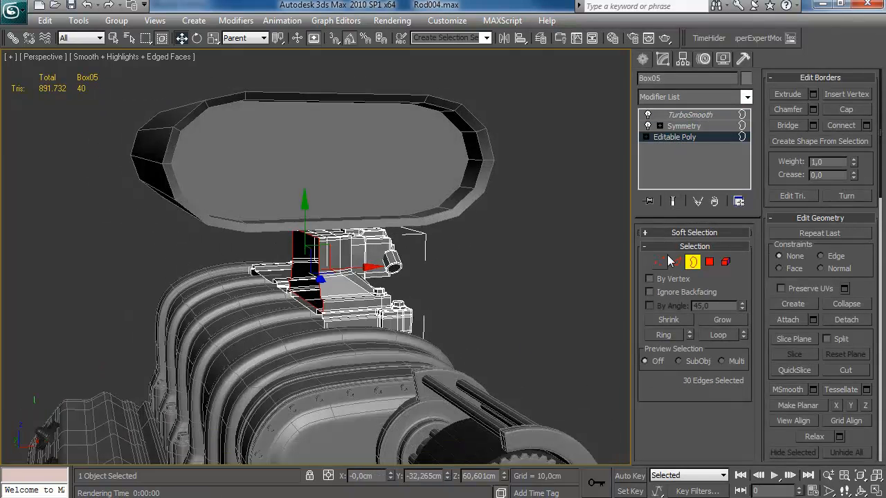
left_click(690, 115)
left_click(491, 283)
Check the open centre borders of neck and plate and reset the Symmetry mirror's X position to zero.
middle_click_drag(491, 284, 388, 247, "alt")
scroll(403, 282, "up", 2)
left_click(332, 295)
left_click(686, 137)
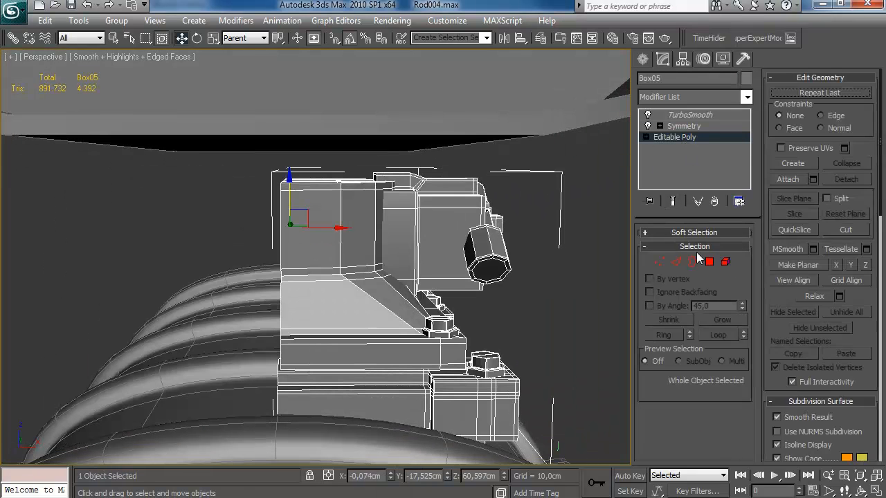
key("3")
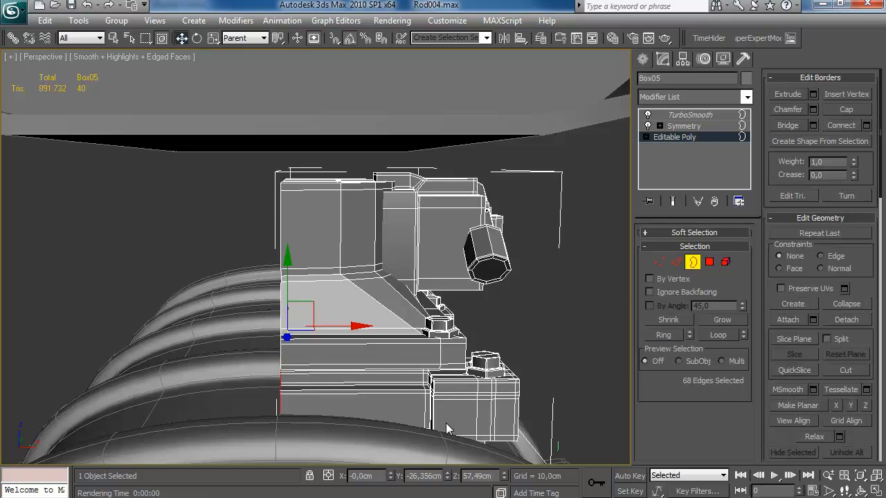
left_click(692, 262)
left_click(686, 126)
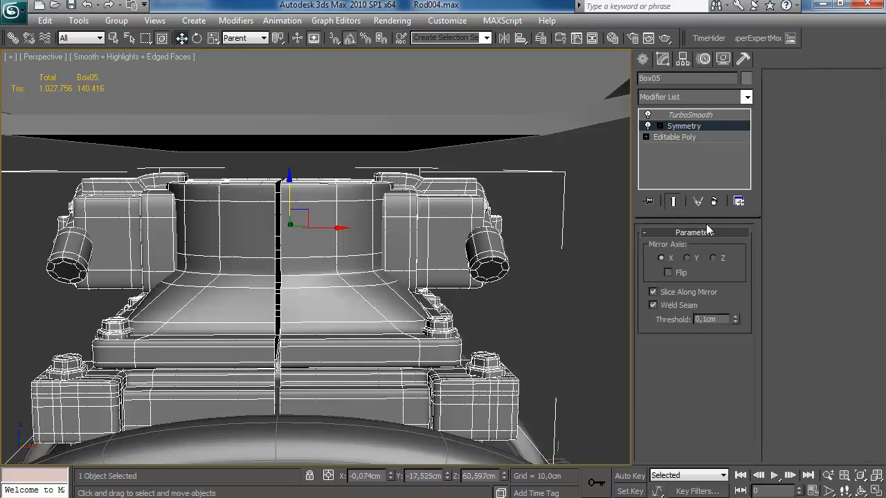
right_click(391, 477)
left_click(643, 59)
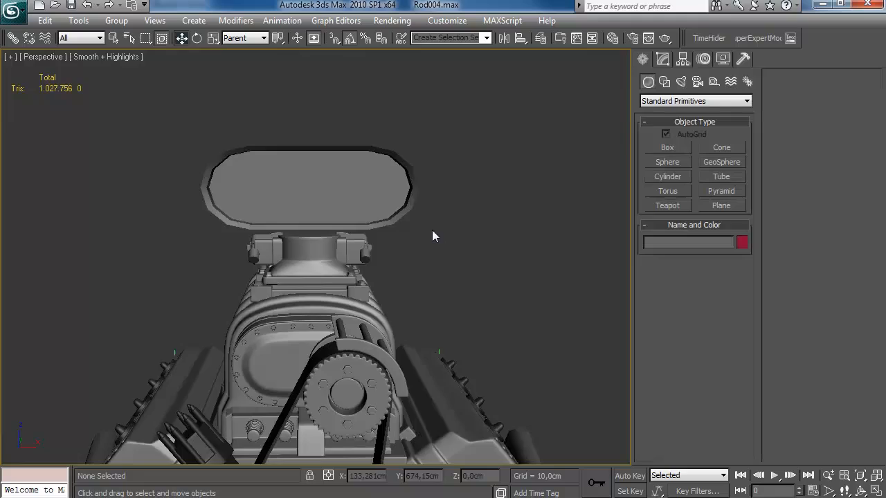
Duplicate the neck with its side housing and fittings as elements and place the copy over the rear part of the plate.
middle_click_drag(433, 236, 297, 291, "alt")
scroll(342, 273, "up", 2)
key("F4")
left_click(663, 60)
left_click(687, 148)
left_click(726, 262)
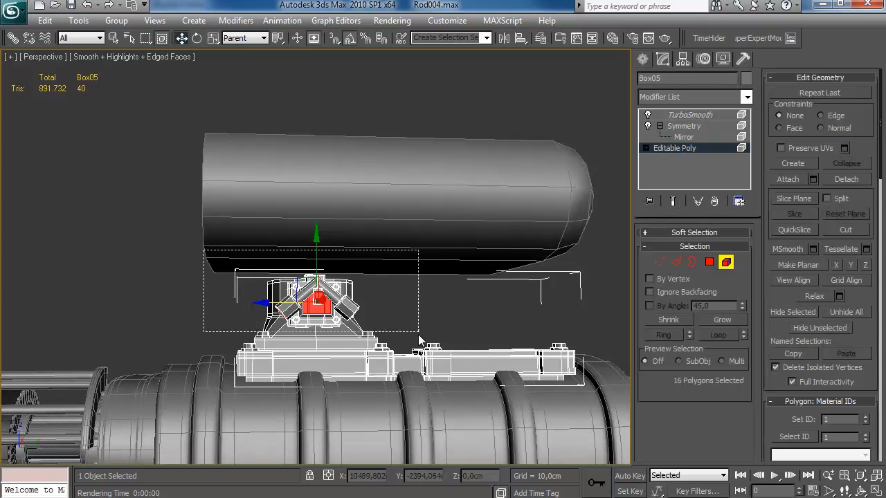
left_click(386, 349)
middle_click_drag(250, 351, 206, 302, "alt")
left_click_drag(207, 302, 376, 297, "shift")
left_click(645, 352)
left_click(744, 350)
left_click(642, 59)
left_click(576, 238)
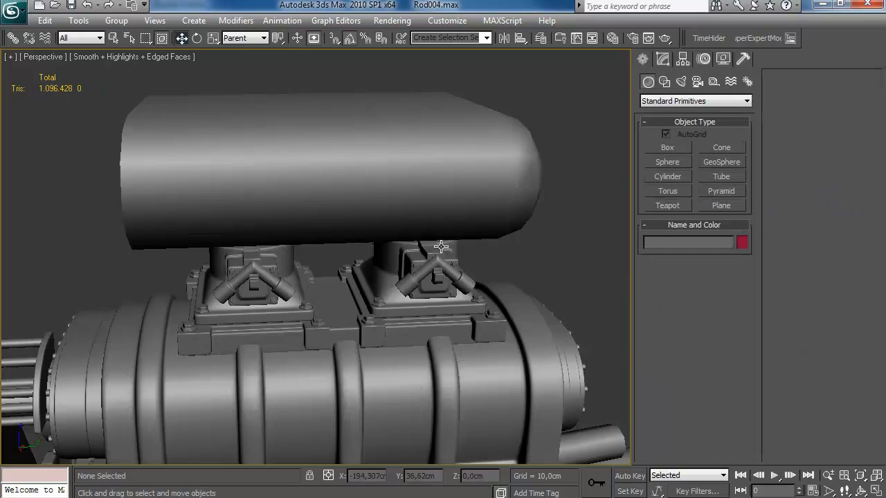
Inspect both mirrored necks between blower casing and scoop without wireframe from several angles.
key("F4")
scroll(439, 247, "down", 3)
middle_click_drag(405, 233, 436, 233, "alt")
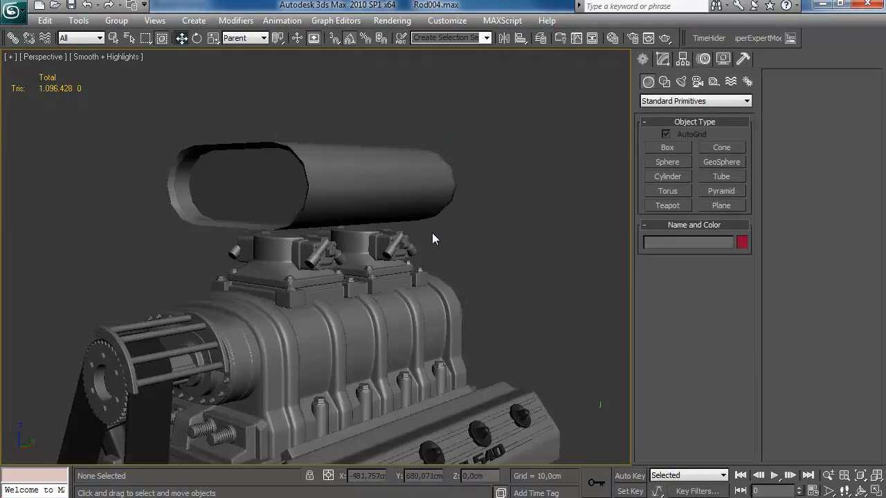
scroll(396, 267, "down", 5)
middle_click_drag(396, 267, 288, 289, "alt")
scroll(287, 289, "up", 5)
middle_click_drag(314, 321, 391, 311, "alt")
Switch to Windows Photo Viewer and study the blower reference photos for how the scoop joins the carburetors.
key("alt+Tab")
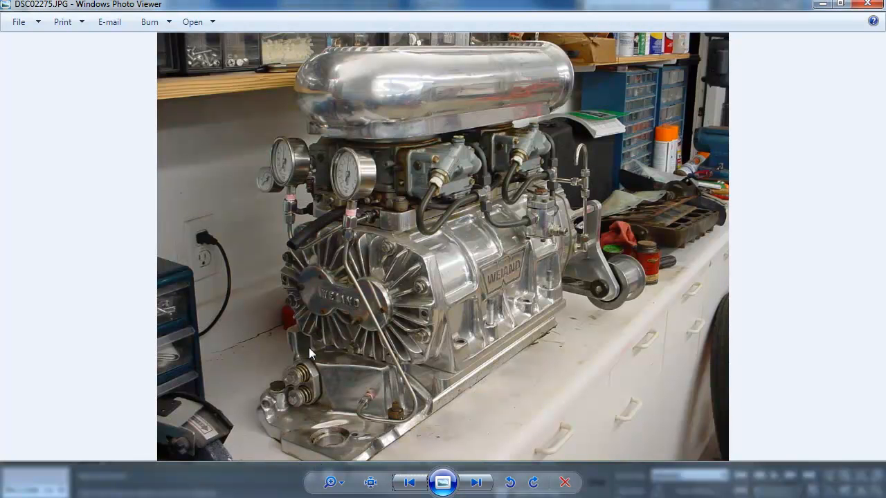
key("Right")
key("Right")
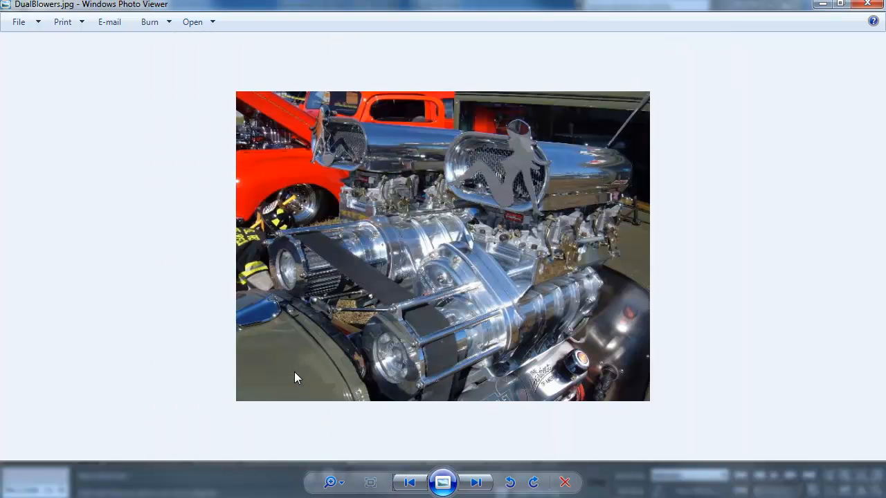
key("Right")
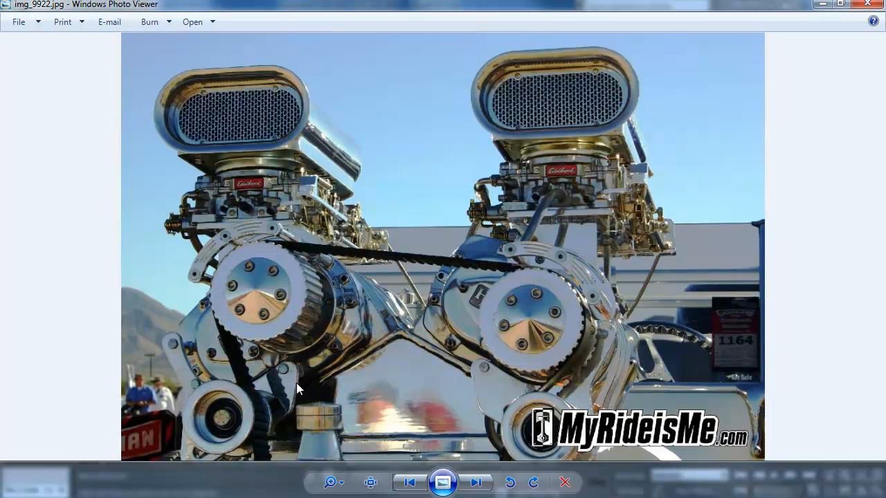
key("Right")
key("Right")
key("Right")
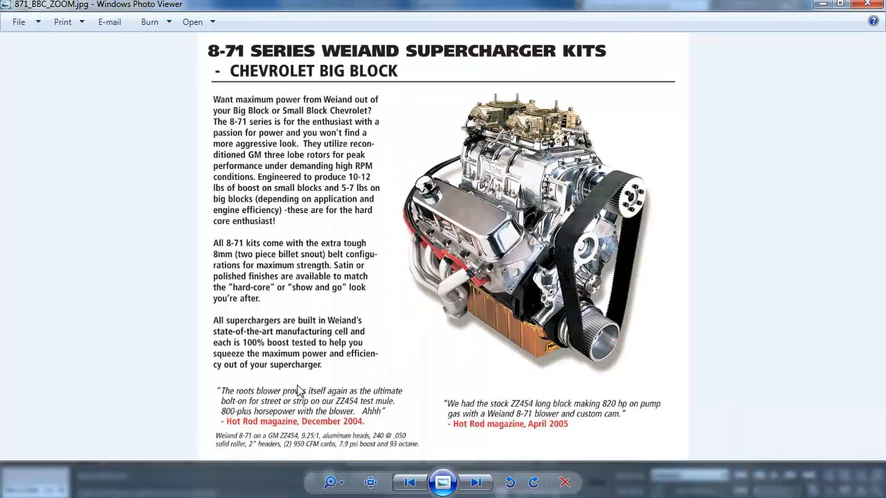
scroll(465, 215, "up", 2)
left_click_drag(465, 214, 395, 307)
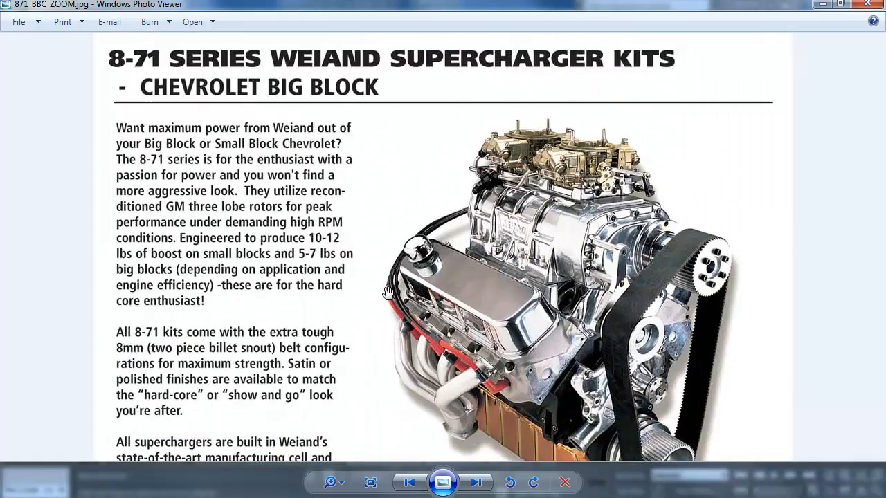
key("Right")
key("Left")
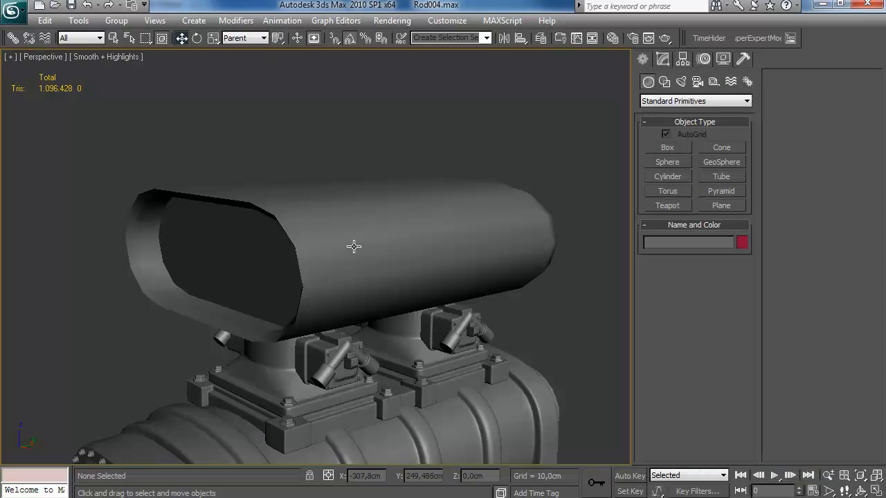
Hide the scoop to expose the flat tops of both necks.
right_click(339, 267)
left_click(379, 227)
middle_click_drag(379, 231, 354, 356, "alt")
scroll(408, 319, "up", 2)
middle_click_drag(392, 289, 383, 280)
Draw a 12-sided cylinder about 3.15 cm in radius and 0.58 cm high on top of the front neck.
left_click(667, 162)
left_click(669, 176)
left_click_drag(349, 270, 389, 233)
left_click(385, 221)
right_click(371, 252)
middle_click_drag(367, 255, 408, 181, "alt")
left_click(662, 59)
left_click(745, 305)
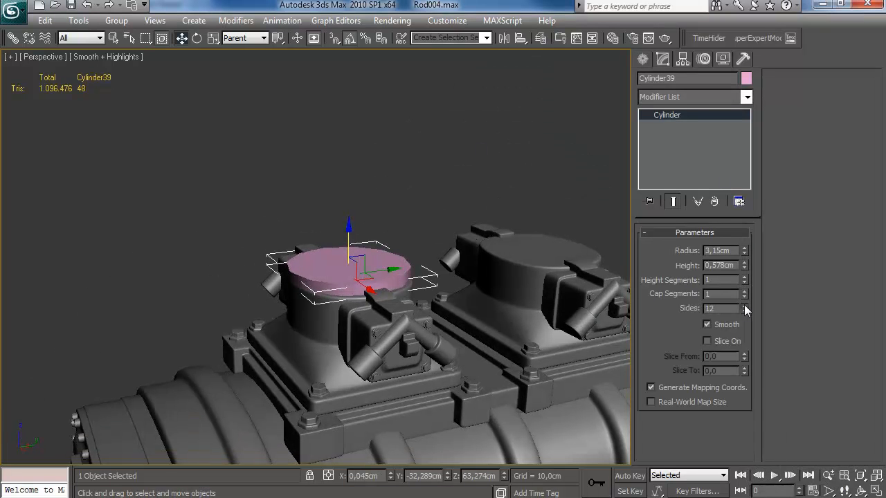
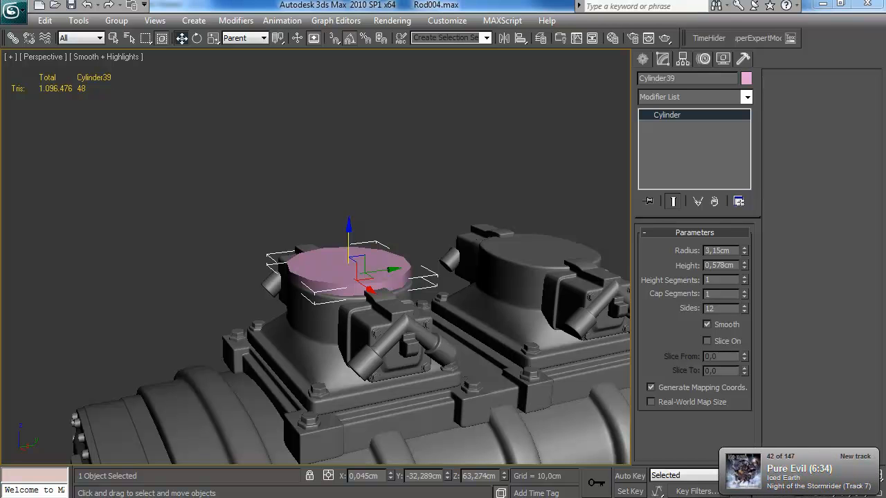
Convert the new cylinder on the front neck to an Editable Poly.
scroll(353, 209, "up", 5)
key("F4")
right_click(670, 116)
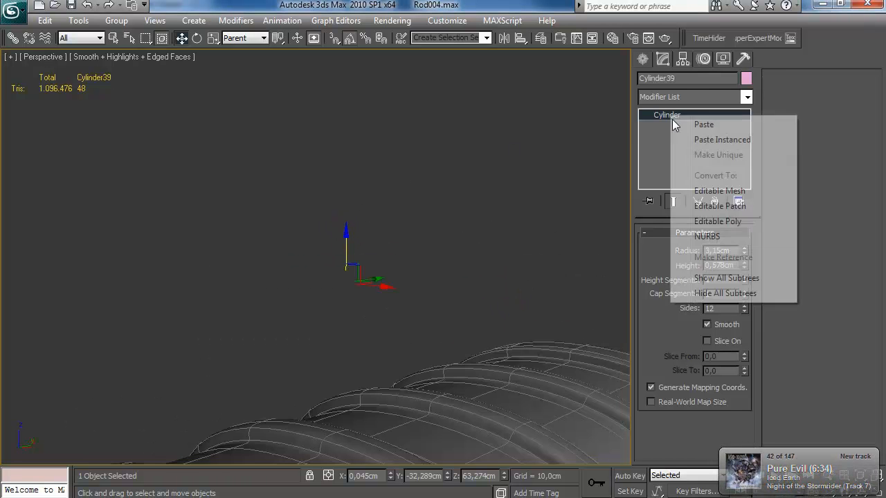
left_click(704, 130)
left_click(715, 201)
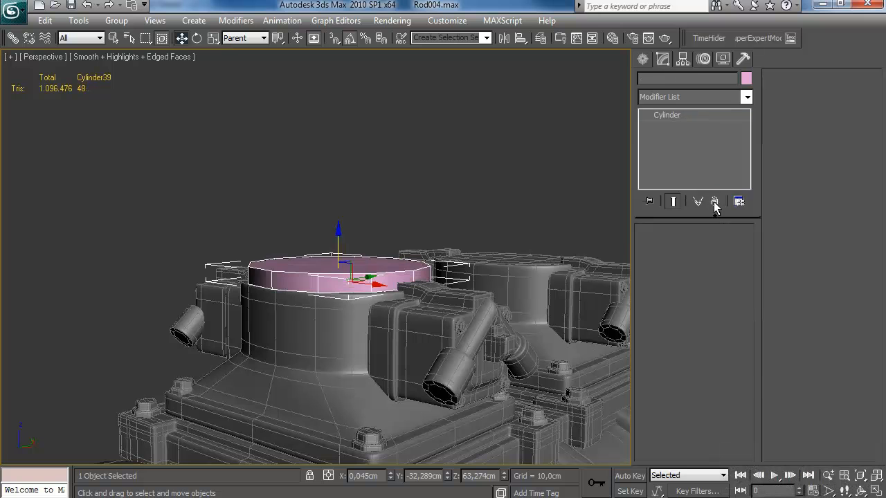
right_click(670, 115)
left_click(721, 218)
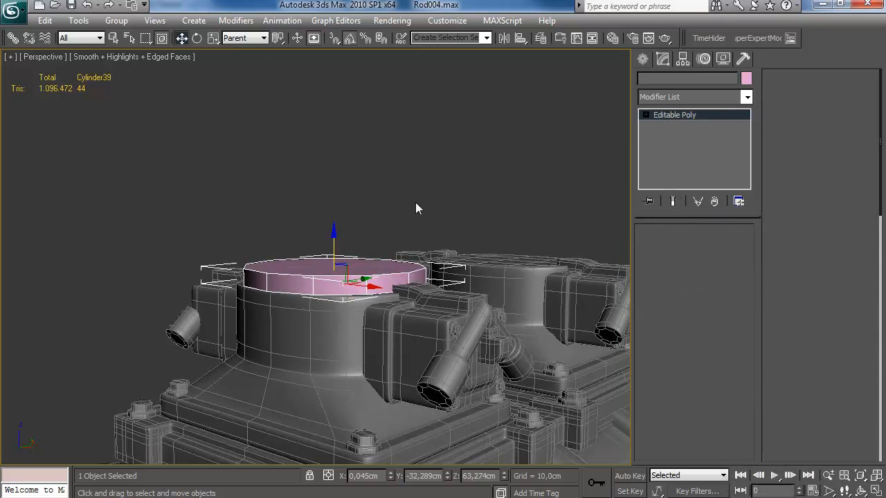
Connect opposite vertices on the cylinder's caps to split them through the middle.
middle_click_drag(388, 277, 383, 286, "alt")
key("4")
key("2")
left_click(386, 308)
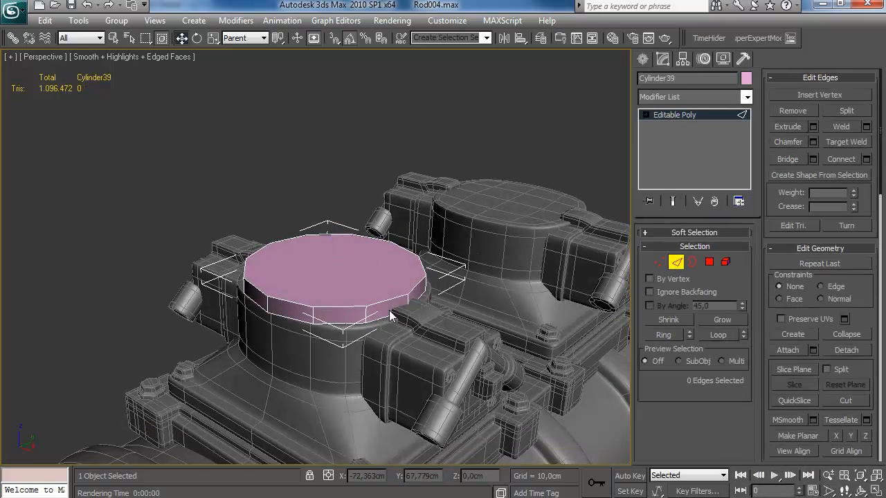
key("1")
middle_click_drag(388, 265, 354, 218, "alt")
middle_click_drag(419, 237, 410, 245, "alt")
Try deleting one half of the cylinder's polygons and undo the deletion.
left_click(709, 262)
left_click_drag(191, 336, 327, 231)
key("Delete")
key("ctrl+z")
Inset the cylinder's top cap polygons as a group.
middle_click_drag(527, 213, 485, 249, "alt")
left_click(356, 281)
left_click(852, 129)
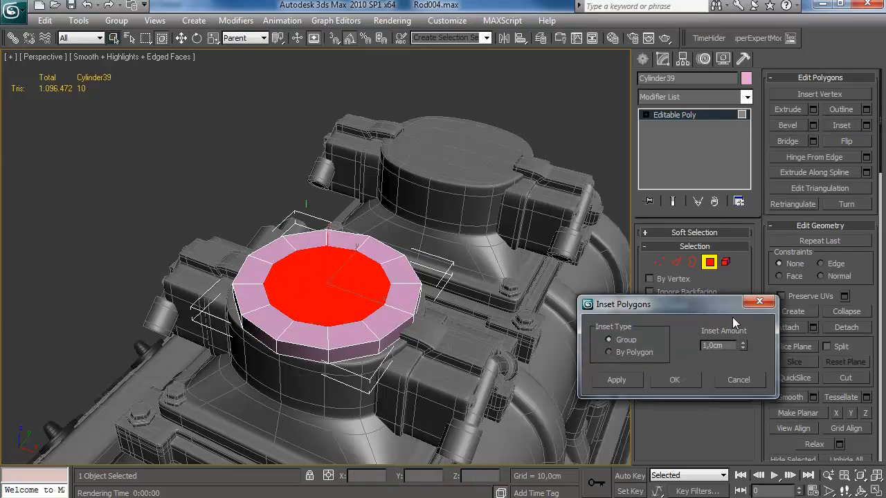
mouse_move(744, 346)
left_mouse_down()
mouse_move(746, 326)
mouse_move(747, 335)
left_mouse_up()
left_click(674, 380)
Extrude the inset top polygons upward and bevel them outward into a flared lip.
left_click(813, 109)
left_click(676, 388)
left_click(813, 125)
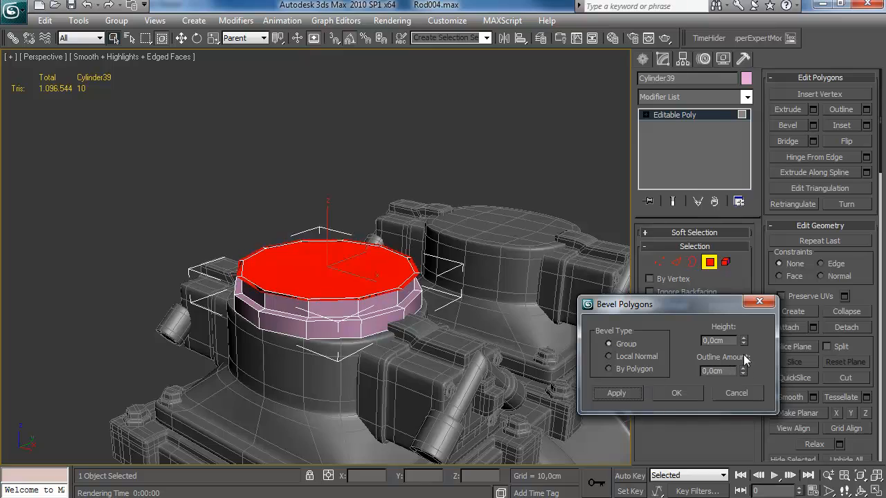
left_click(676, 393)
Connect the vertical edge rings of the flared ring to add supporting loops around its base, waist and lip.
middle_click_drag(457, 295, 426, 300, "alt")
left_click(709, 261)
left_click(867, 159)
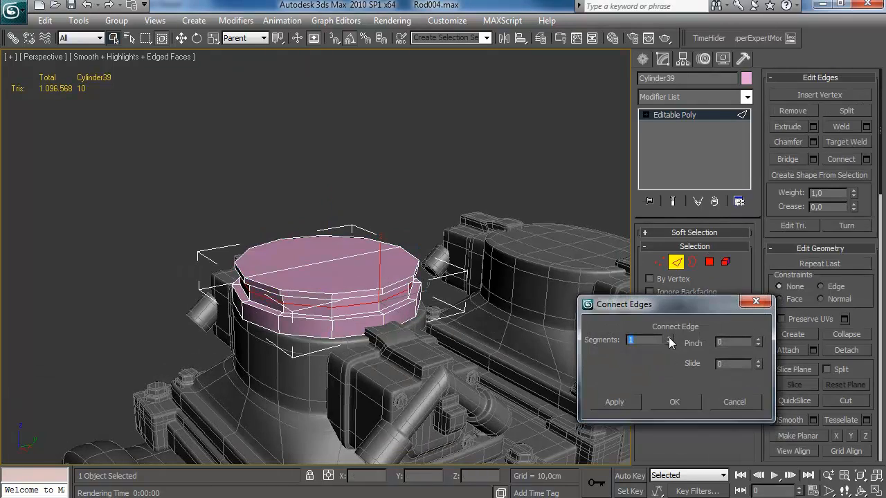
left_click(681, 407)
left_click(663, 335)
left_click(866, 159)
left_click(665, 401)
left_click(378, 294)
middle_click_drag(387, 303, 331, 291, "alt")
left_click(866, 160)
left_click(665, 400)
middle_click_drag(388, 297, 446, 276, "alt")
Inset the ring's top cap polygons again and scale the two inset polygons slightly.
key("4")
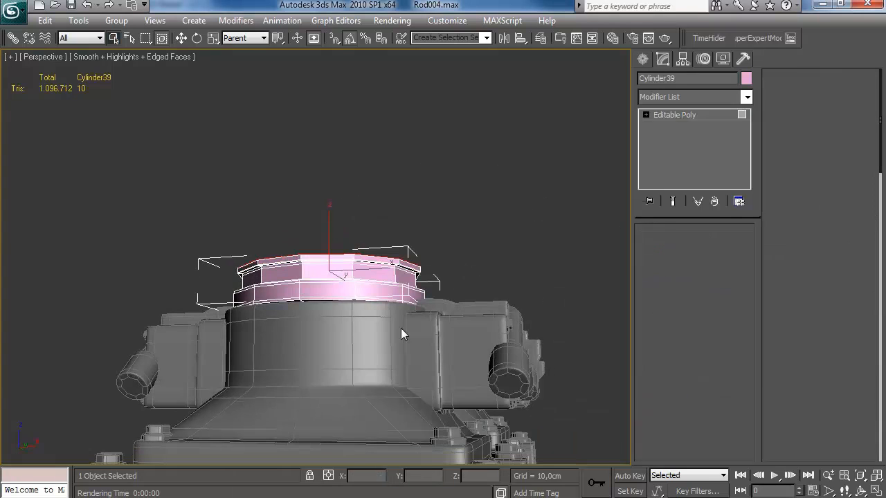
left_click(866, 127)
left_click(672, 377)
middle_click_drag(436, 237, 441, 213, "alt")
key("r")
scroll(442, 225, "up", 3)
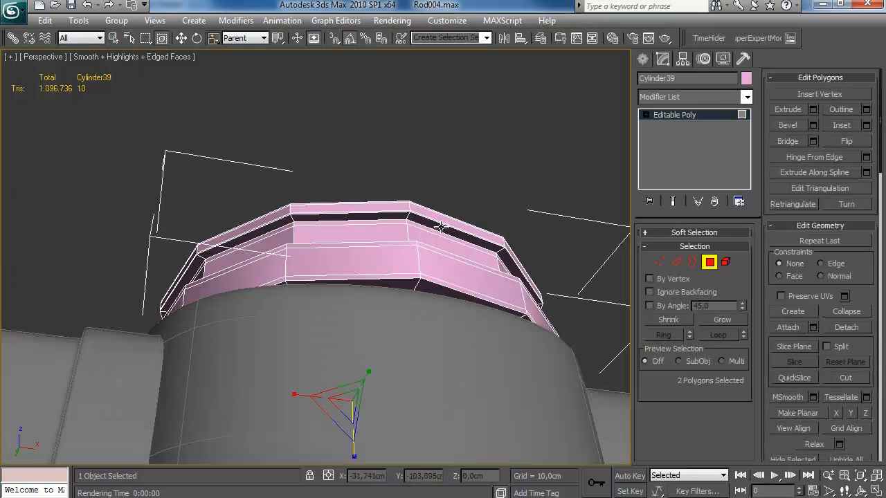
left_click_drag(356, 394, 343, 384)
Delete the two inner top cap polygons to open the ring.
middle_click_drag(401, 330, 389, 380, "alt")
scroll(386, 313, "down", 3)
key("q")
left_click(343, 306)
left_click(364, 323, "ctrl")
key("Delete")
Delete one half of the opened ring along its centre split.
middle_click_drag(364, 323, 412, 287, "alt")
left_click_drag(283, 198, 391, 432)
key("Delete")
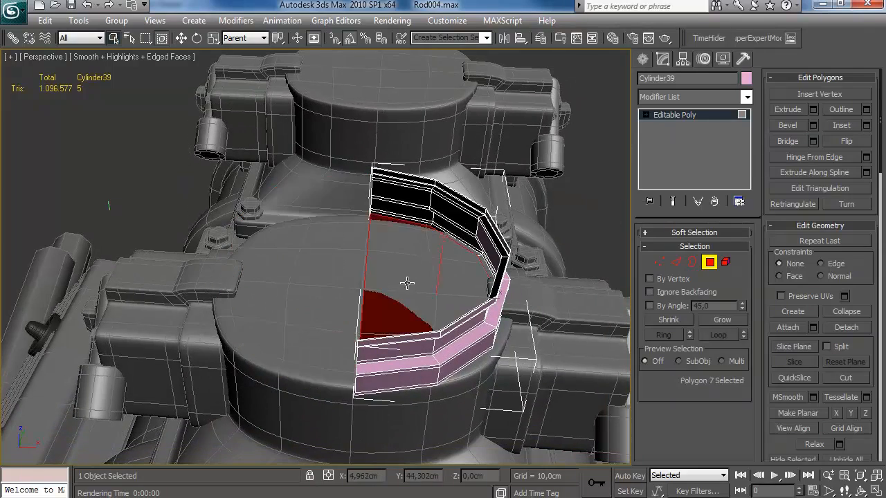
Remove the selected cap polygon from the half ring on the front carburetor and leave polygon editing.
left_click(710, 263)
left_click(547, 293)
left_click(482, 330)
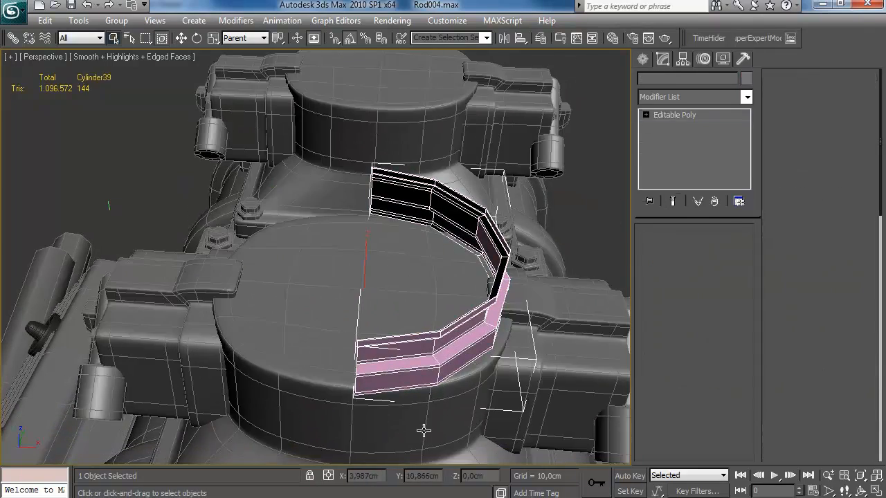
Attach the half ring to the base Editable Poly of the carburetor assembly, Box05.
right_click(391, 476)
key("q")
left_click(533, 348)
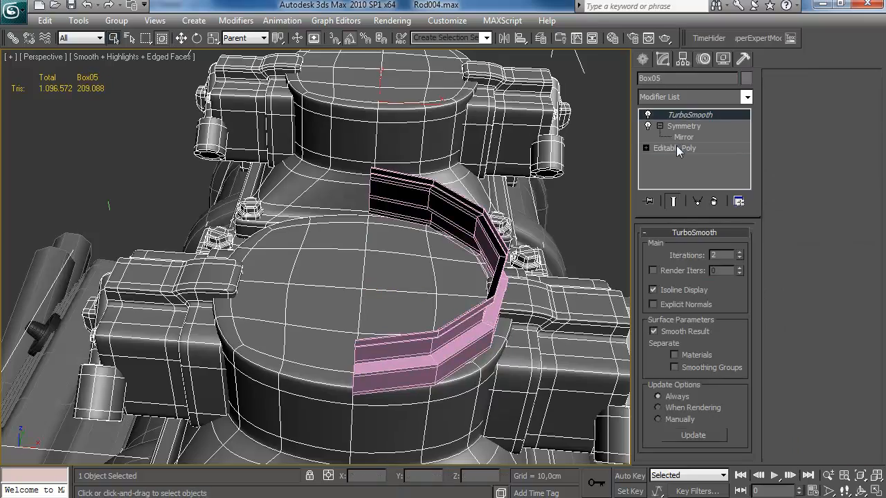
left_click(675, 149)
left_click(488, 325)
key("w")
Clone the attached half-ring element onto the second carburetor's rim, keeping it as an element of the same mesh.
middle_click_drag(488, 326, 380, 282, "alt")
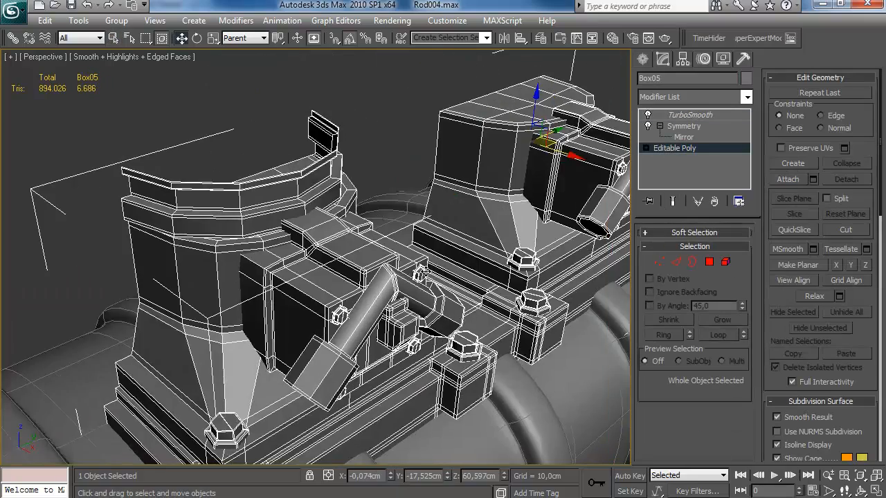
scroll(380, 282, "down", 2)
middle_click_drag(623, 286, 370, 283, "alt")
key("5")
left_click(238, 208)
left_click_drag(221, 191, 503, 176, "shift")
left_click(609, 351)
left_click(733, 351)
mouse_move(536, 173)
middle_mouse_down()
mouse_move(392, 214)
mouse_move(371, 241)
middle_mouse_up()
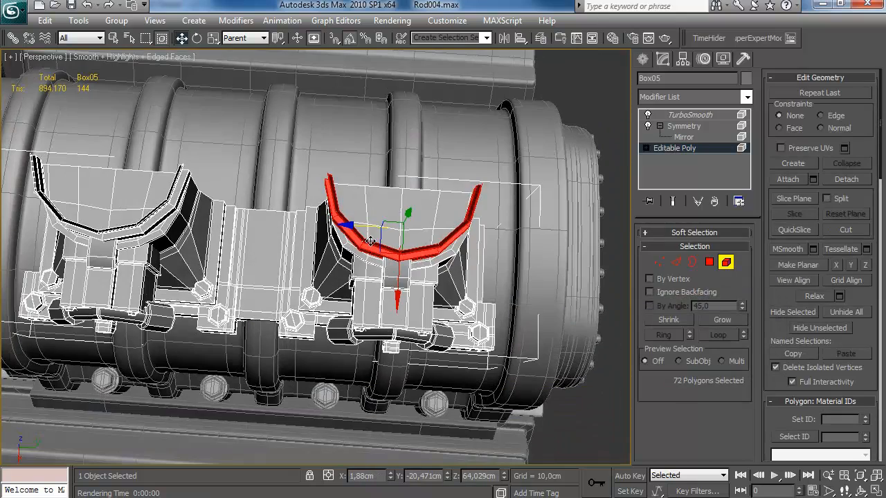
left_click(725, 262)
Switch to Windows Photo Viewer to examine the supercharger engine photo 871_BBC_ZOOM.jpg, and return to 3ds Max.
left_click(643, 59)
left_click(611, 246)
middle_click_drag(611, 246, 399, 231, "alt")
scroll(335, 348, "up", 3)
left_click(303, 496)
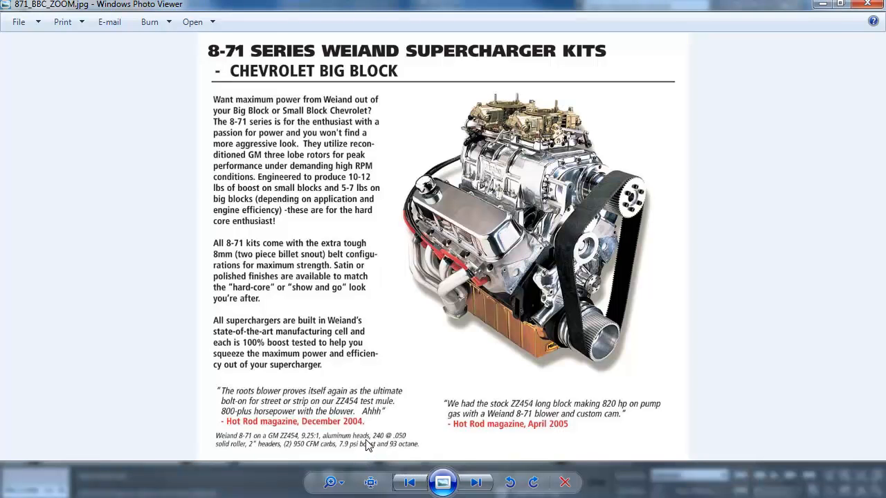
left_click(224, 496)
Create a box about 2.1 by 3.2 by 3.2 cm on the deck between the two carburetors.
middle_click_drag(207, 296, 526, 208, "alt")
left_click(668, 147)
middle_click_drag(478, 183, 303, 237, "alt")
left_click_drag(374, 310, 374, 312)
left_click(379, 211)
right_click(379, 211)
Set the new box's absolute Z rotation to -180 degrees.
right_click(197, 38)
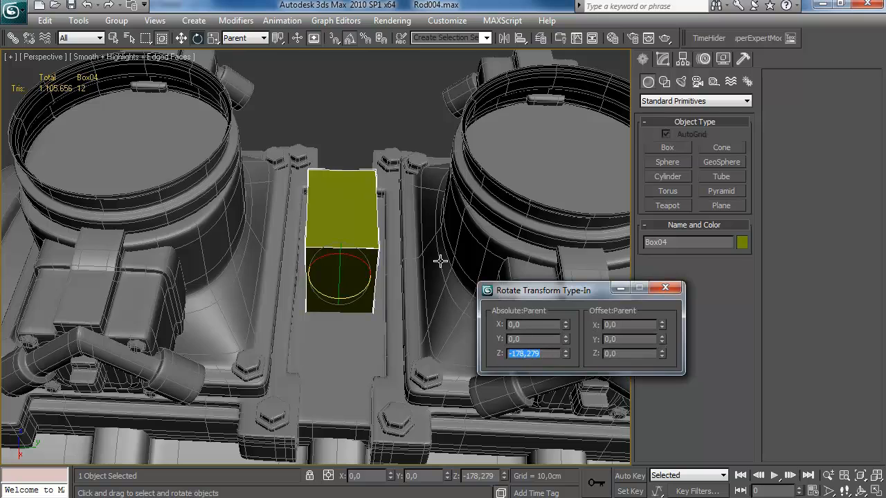
left_click(665, 288)
middle_click_drag(406, 215, 416, 163, "alt")
Lengthen the box to about 6 cm so it spans both carburetors, with a height of about 3.35 cm.
left_click(663, 59)
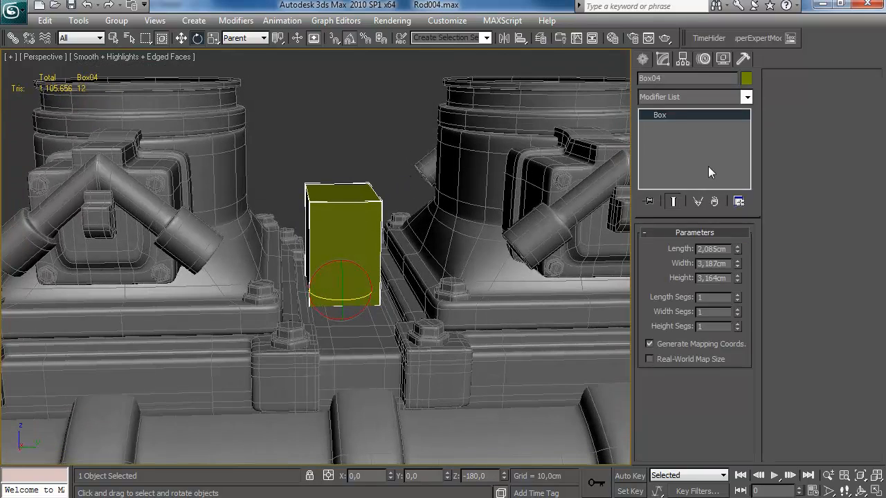
left_click_drag(738, 249, 732, 116)
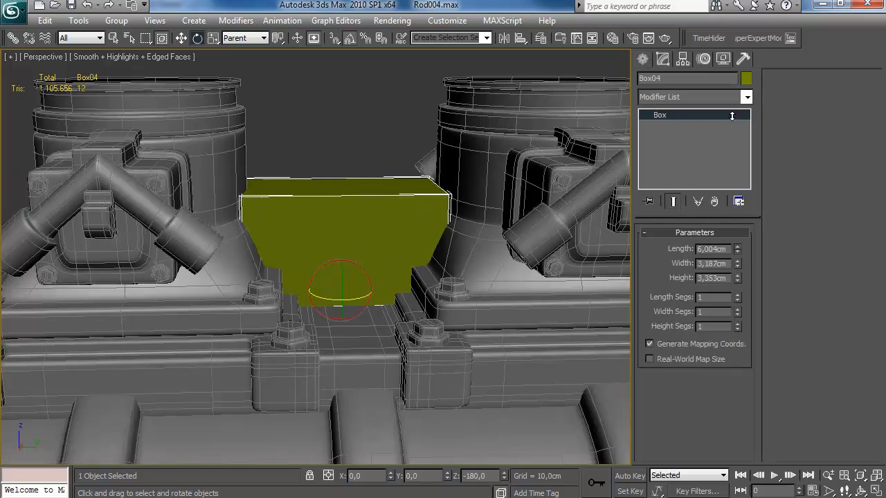
middle_click_drag(423, 235, 367, 233, "alt")
Raise the box above the deck between the two carburetor bodies.
key("w")
left_click_drag(344, 266, 349, 227)
middle_click_drag(349, 226, 400, 191, "alt")
scroll(344, 190, "up", 3)
middle_click_drag(377, 225, 497, 168, "alt")
Convert the box to an Editable Poly.
right_click(690, 116)
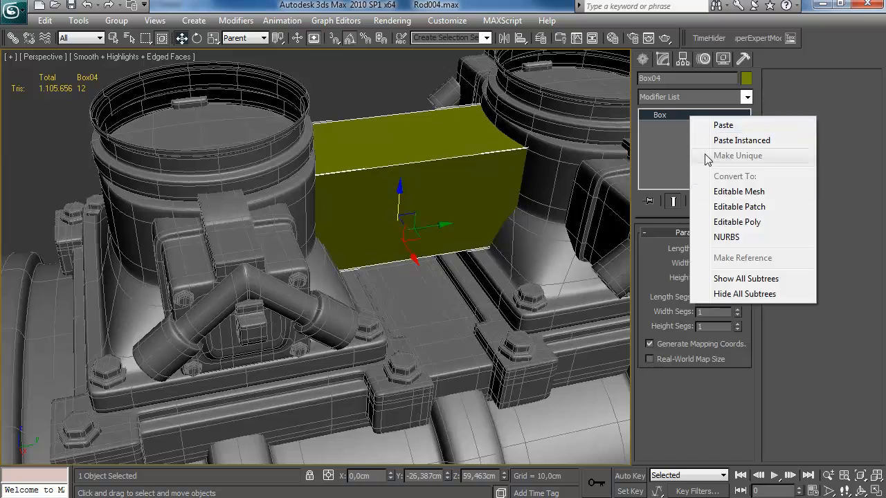
left_click(755, 219)
left_click(710, 261)
middle_click_drag(609, 229, 557, 201, "alt")
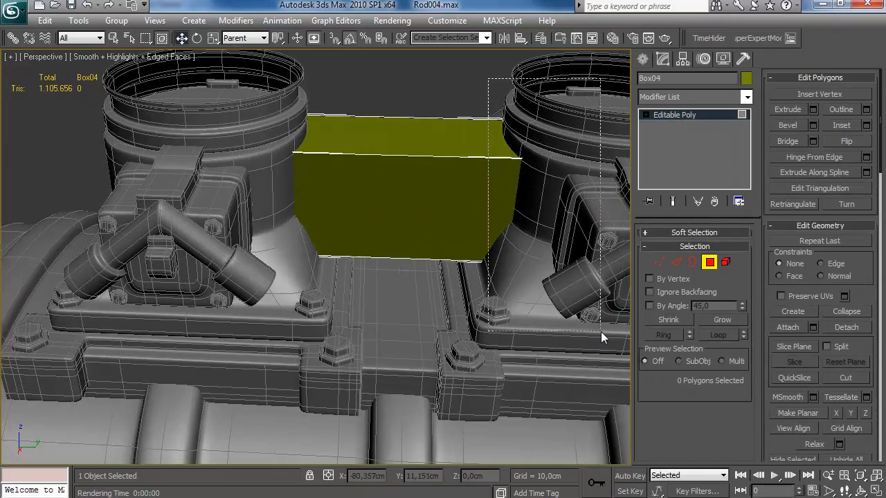
Connect the box's width edges with a single centre loop that splits it lengthwise into two halves.
key("2")
key("F3")
left_click(517, 138)
key("F3")
key("alt+r")
left_click(866, 159)
left_click(674, 403)
Delete one lengthwise half of the box together with its hidden end polygons.
key("4")
middle_click_drag(382, 224, 261, 322, "alt")
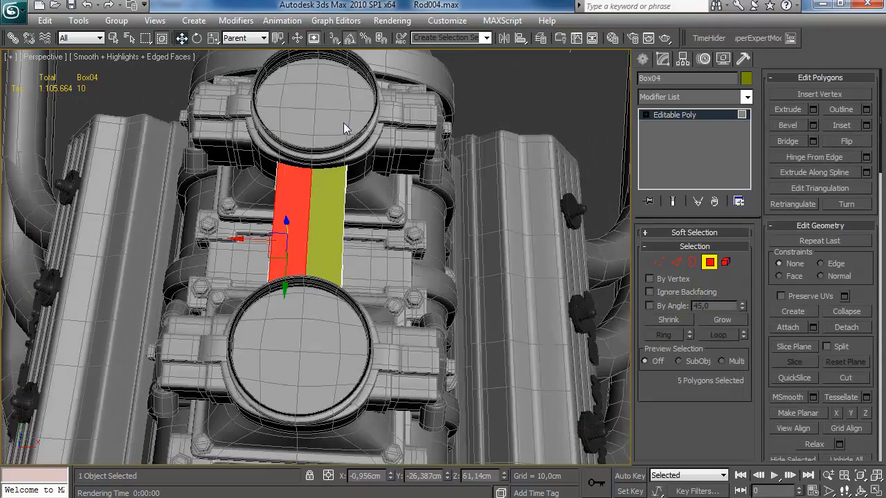
middle_click_drag(420, 193, 273, 191, "alt")
key("Delete")
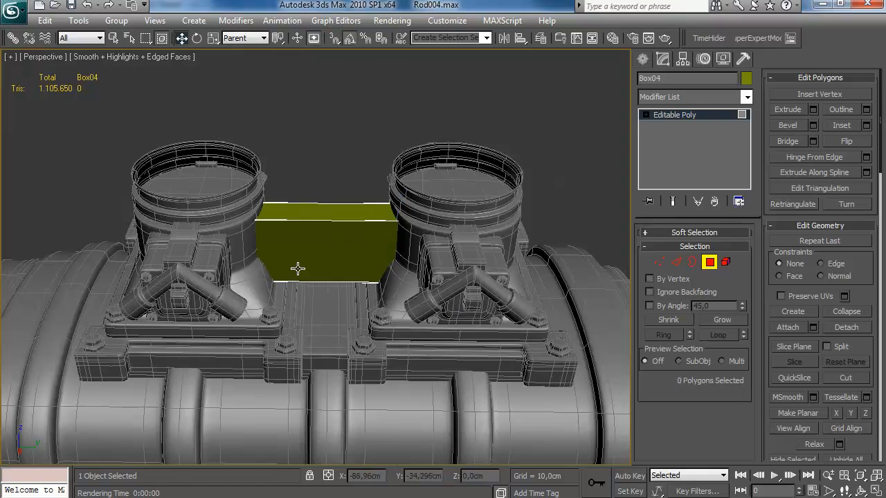
Connect the end edges of the half box's top and bottom faces with one segment slid close to the outer side.
middle_click_drag(333, 248, 360, 259)
scroll(360, 259, "up", 3)
left_click(675, 262)
left_click(478, 202)
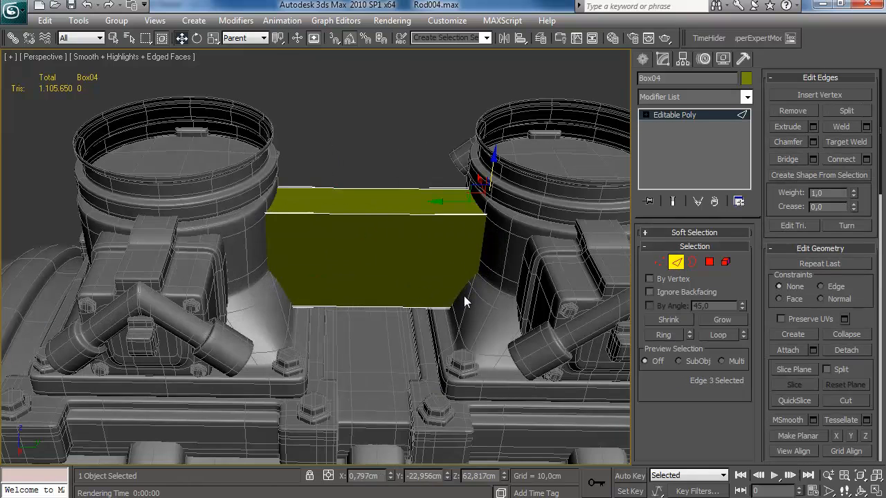
key("F3")
left_click(472, 292)
left_click(489, 200, "ctrl")
key("alt+r")
left_click(866, 160)
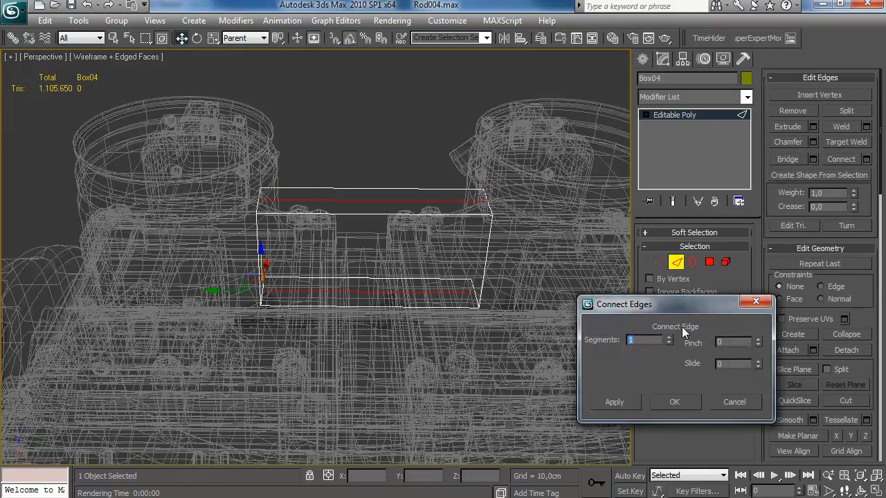
left_click(669, 403)
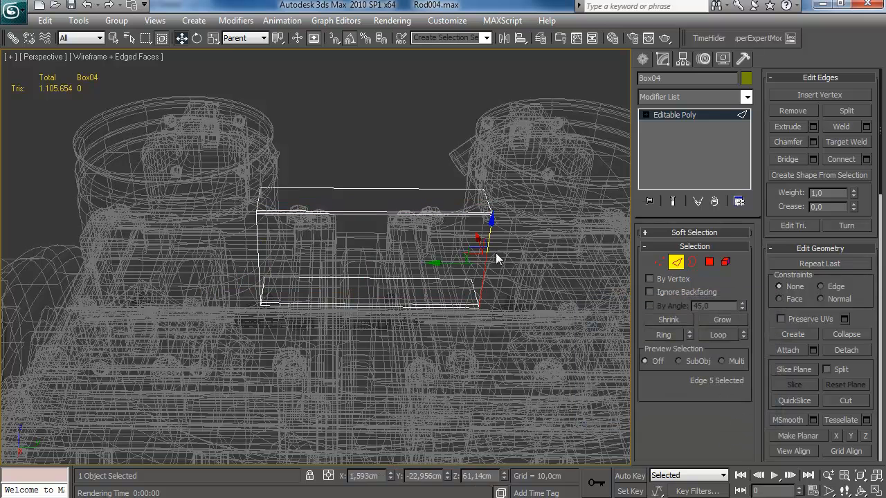
Connect the side face's vertical edges with 2 segments at pinch 93, close to its upper and lower borders.
left_click(867, 160)
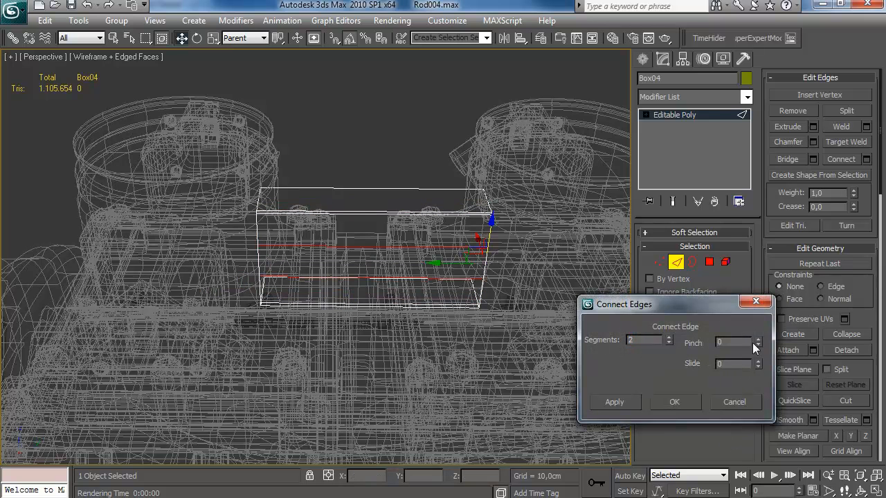
key("Return")
key("F3")
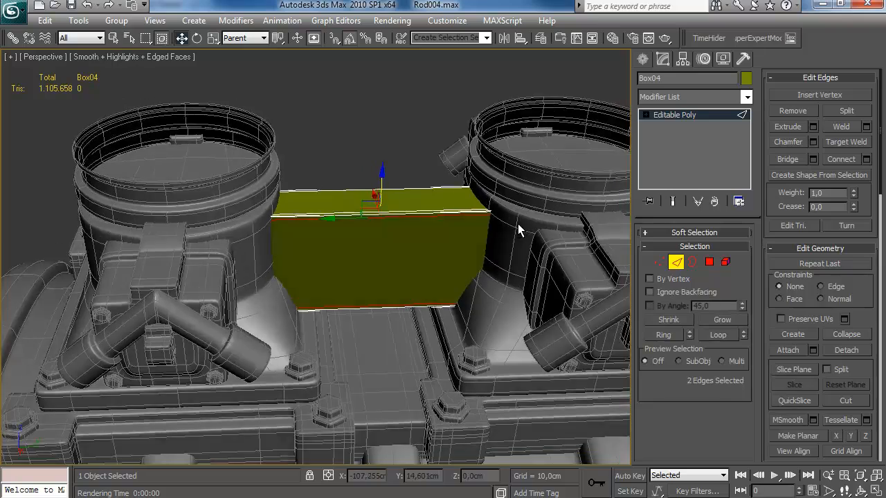
Connect the half box's lengthwise edges with 1 segment at slide -21, dividing it crosswise off centre.
left_click(867, 160)
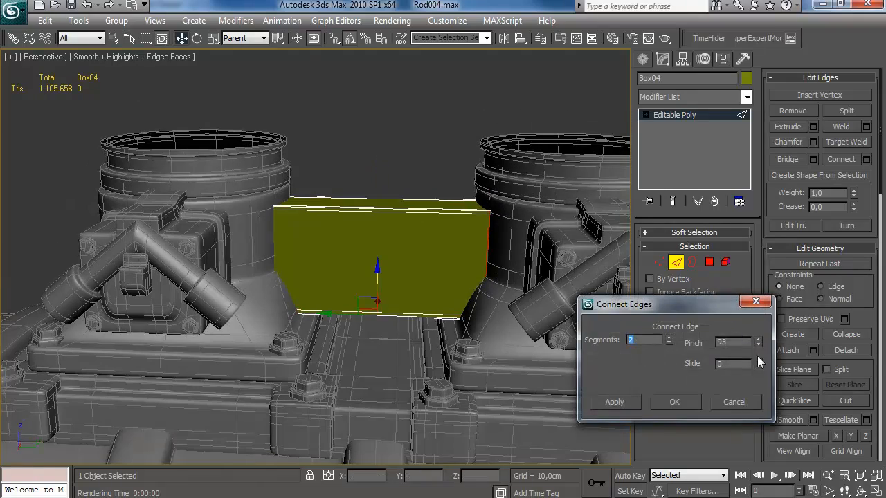
left_click_drag(758, 356, 758, 377)
key("Return")
Connect the vertical edges of the side face with two segments, forming a middle band along the box.
left_click(400, 271)
key("alt+r")
left_click(866, 159)
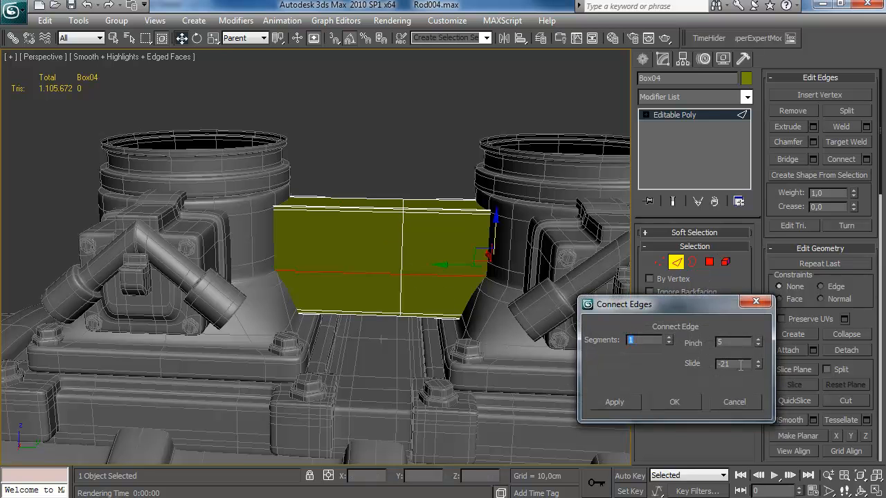
key("Return")
Bevel the middle polygon of the side face's shorter section outward about 0.2 cm into a raised, slightly tapered panel.
left_click(709, 261)
middle_click_drag(420, 239, 424, 266, "alt")
left_click(439, 269)
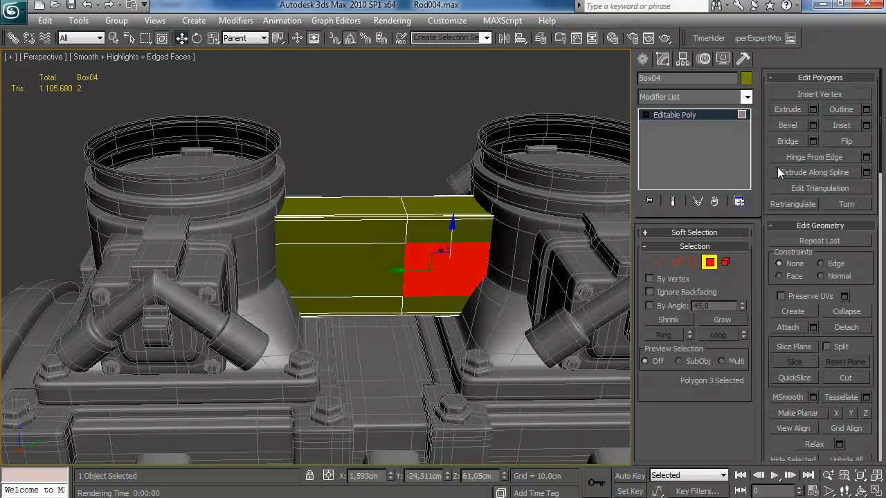
left_click(814, 125)
right_click(745, 339)
left_click_drag(745, 367, 743, 371)
left_click_drag(743, 340, 744, 328)
mouse_move(447, 252)
middle_mouse_down("alt")
mouse_move(470, 263)
mouse_move(435, 250)
middle_mouse_up("alt")
left_click(676, 393)
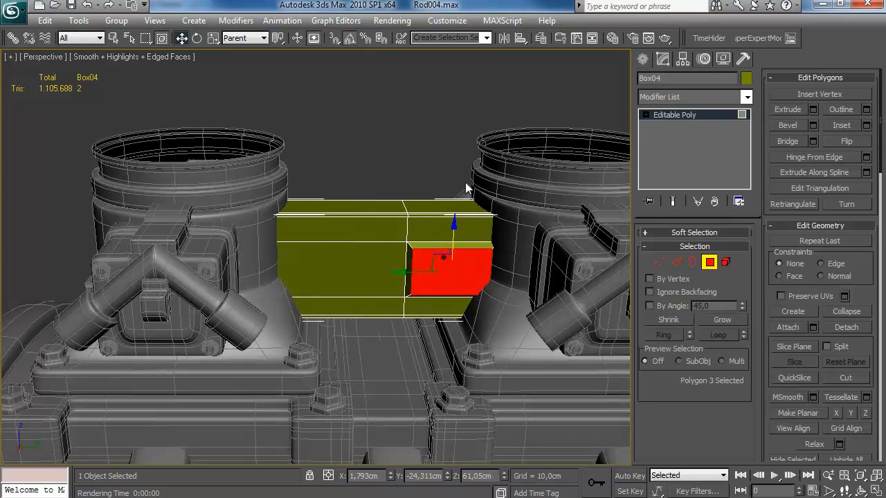
Connect the horizontal edges of the box's shorter section with 2 segments pinched toward the raised panel's ends.
mouse_move(466, 202)
middle_mouse_down("alt")
mouse_move(488, 180)
mouse_move(462, 201)
middle_mouse_up("alt")
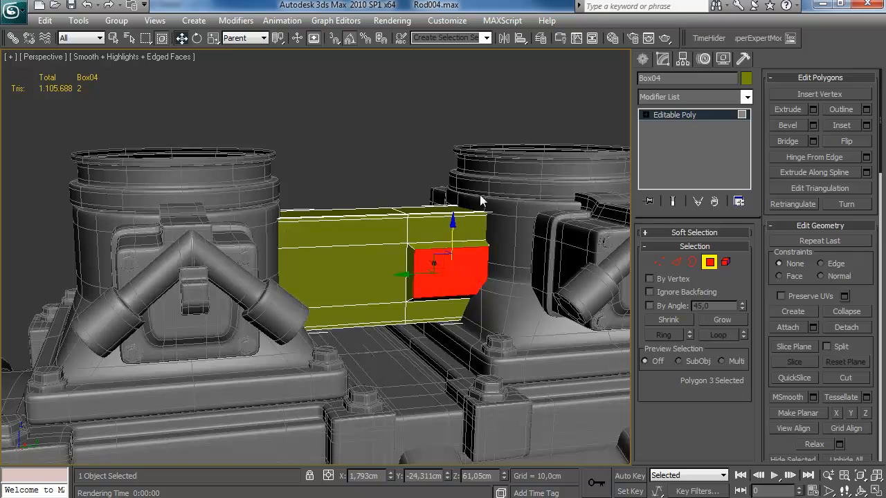
middle_click_drag(489, 225, 464, 211, "alt")
key("2")
left_click(468, 245)
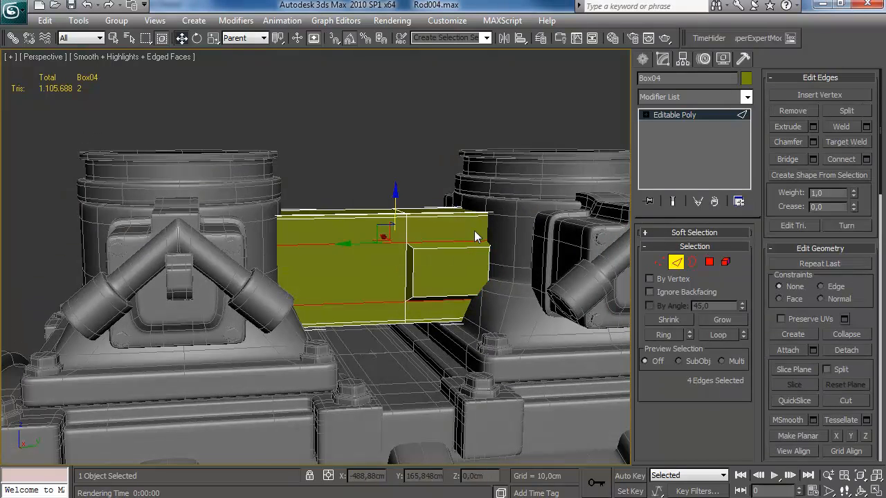
key("alt+r")
left_click(866, 158)
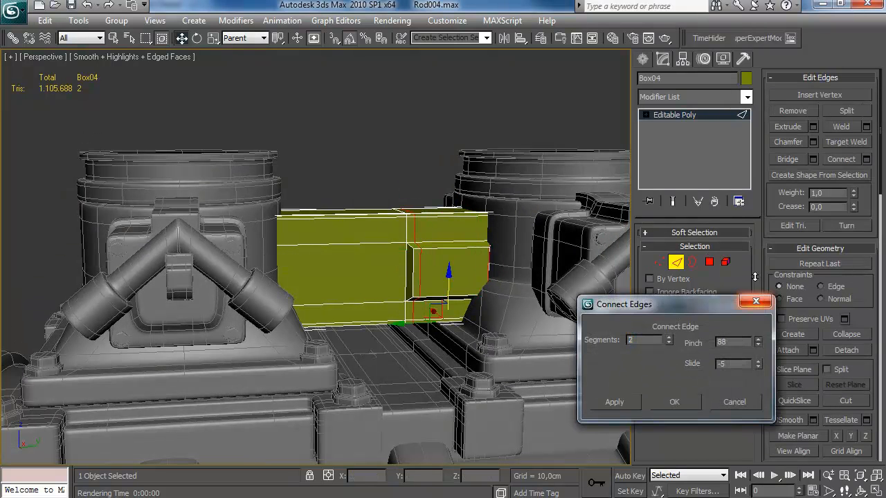
left_click(671, 398)
Connect the ring of vertical edges through the raised panel to add horizontal supporting loops near its borders.
left_click(415, 270)
key("alt+r")
left_click(866, 158)
left_click(675, 402)
Connect the ring of short edges around the raised panel's bevelled sides to add a supporting loop near its base.
mouse_move(434, 251)
middle_mouse_down("alt")
mouse_move(434, 266)
mouse_move(419, 279)
mouse_move(438, 265)
middle_mouse_up("alt")
left_click(419, 280)
key("alt+r")
left_click(419, 254)
key("alt+r")
left_click(865, 160)
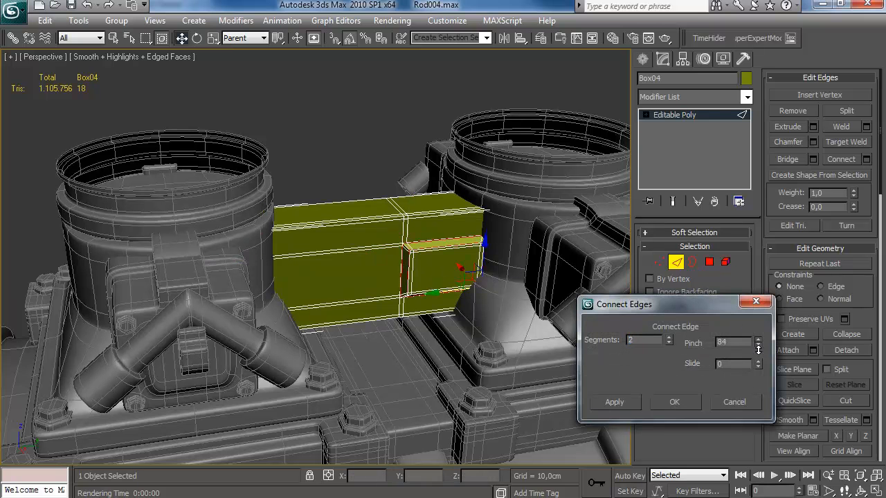
left_click(674, 402)
Attach the finished half box to the carburetor assembly's base Editable Poly.
middle_click_drag(478, 242, 466, 235, "alt")
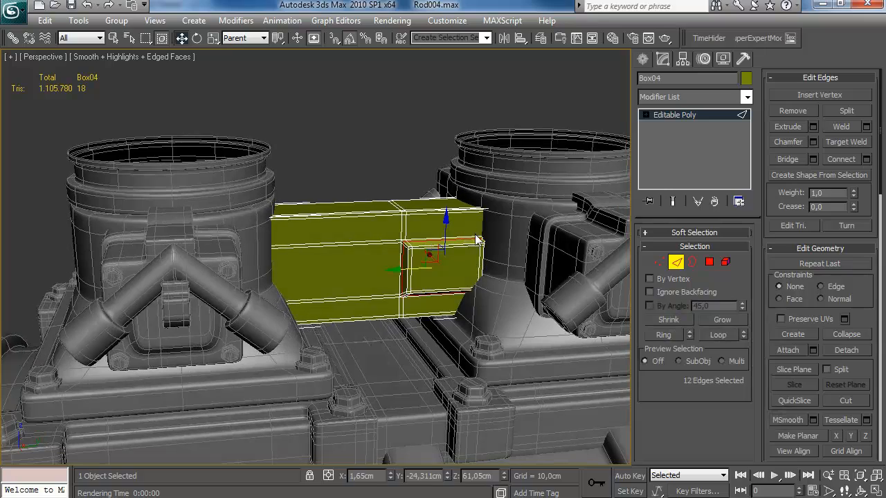
middle_click_drag(481, 223, 424, 200, "alt")
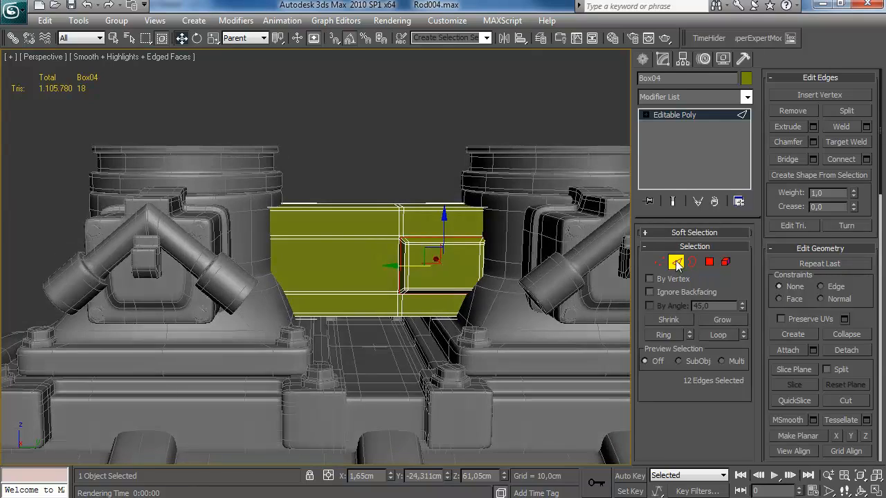
left_click(677, 262)
key("q")
left_click(506, 187)
left_click(675, 148)
left_click(788, 179)
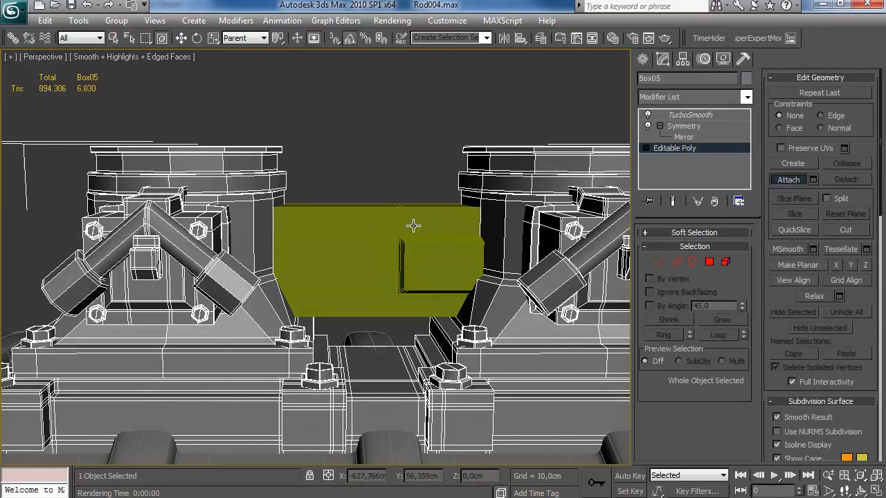
left_click(441, 228)
key("w")
Connect the long horizontal edges of the attached box's plain section with 1 segment.
left_click(439, 143)
scroll(426, 156, "down", 4)
key("F4")
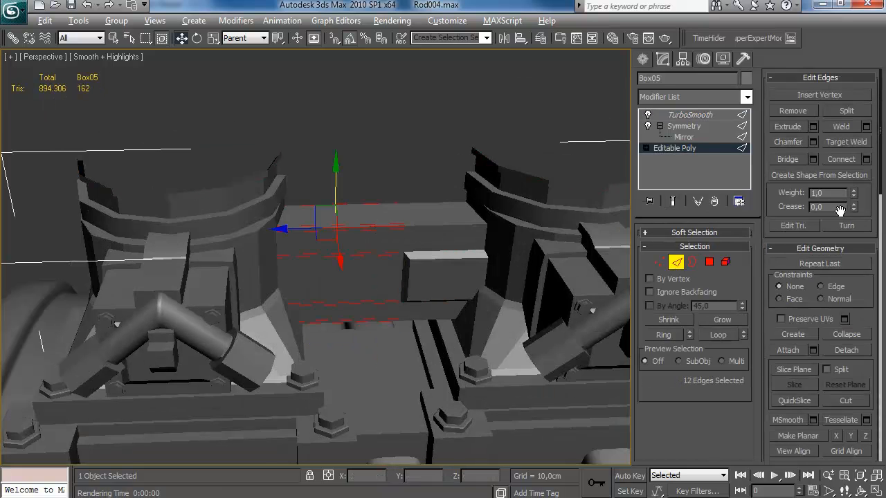
left_click(866, 159)
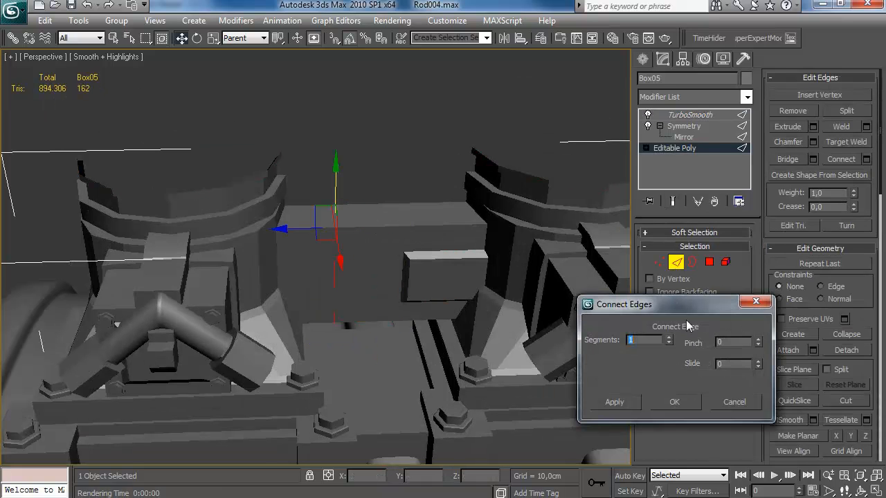
left_click(675, 402)
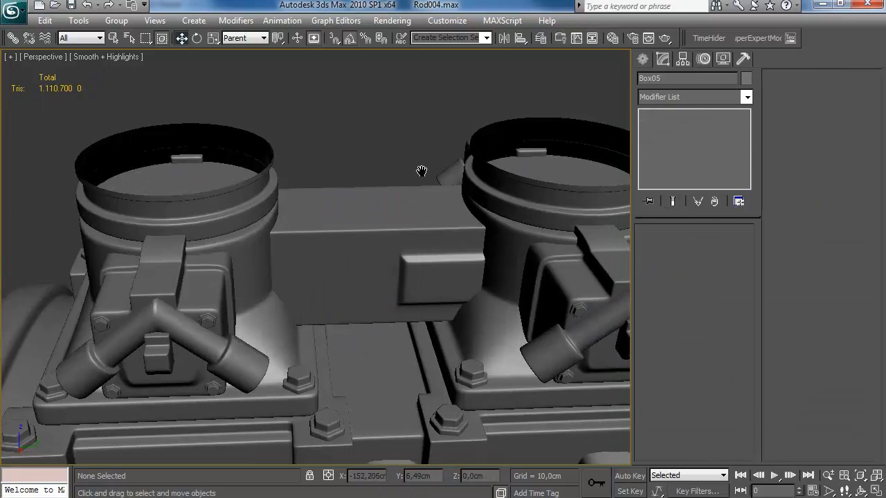
key("F4")
Activate the spline Line tool for drawing on the side of the box between the carburetors.
scroll(418, 168, "down", 3)
middle_click_drag(419, 178, 371, 208, "alt")
scroll(379, 201, "up", 3)
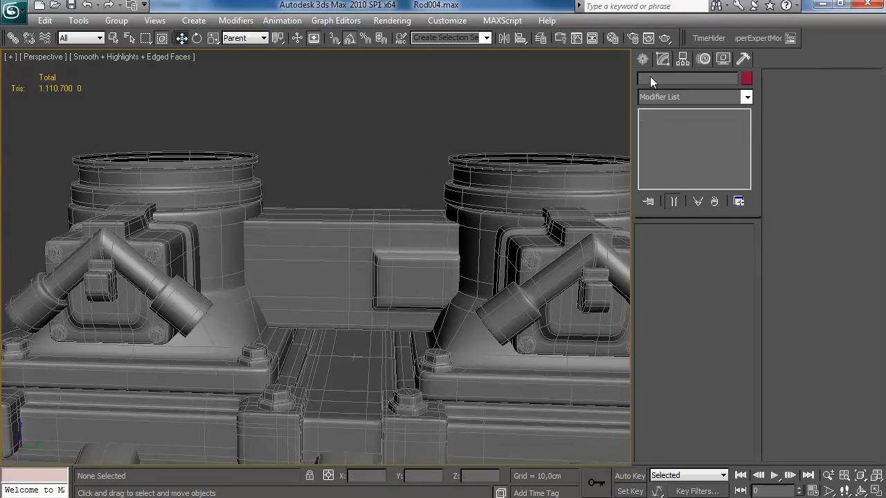
left_click(643, 59)
left_click(665, 82)
left_click(668, 158)
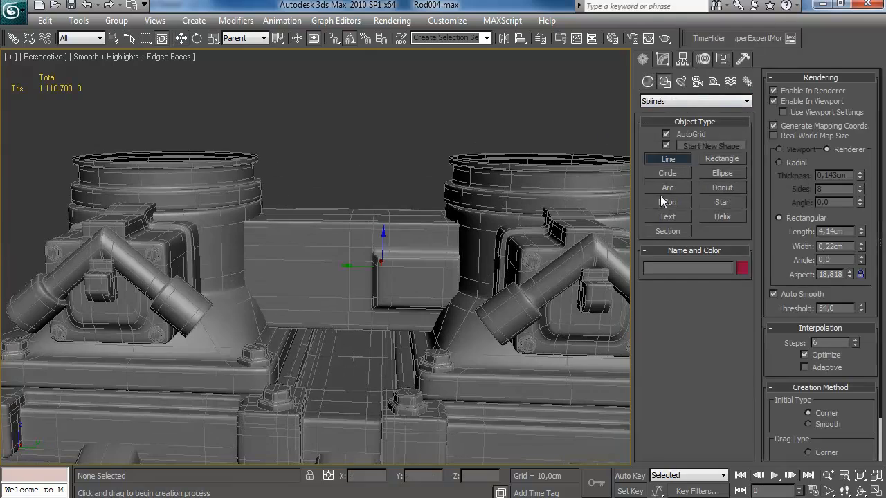
left_click(457, 246)
left_click(274, 244)
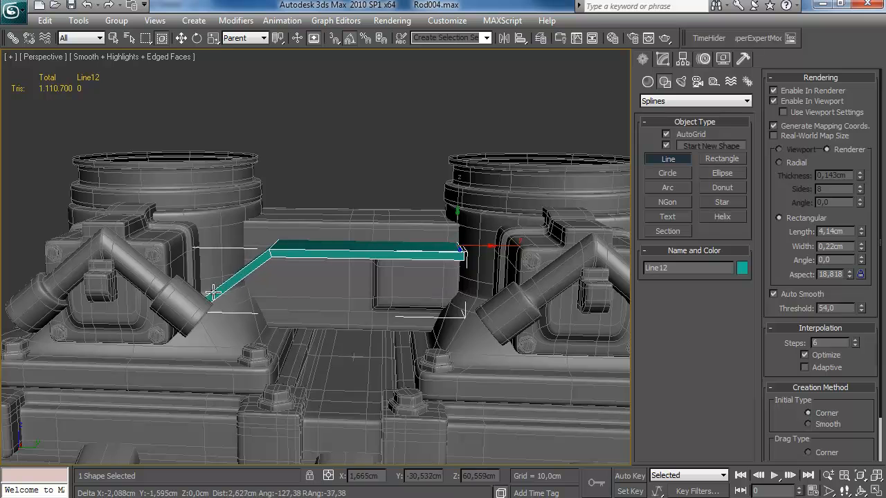
right_click(248, 277)
middle_click_drag(259, 289, 461, 199, "alt")
key("Delete")
Draw a bent line along the side of the connecting box, running from the right carburetor down toward the left one.
left_click(453, 242)
left_click(299, 255)
left_click(246, 283)
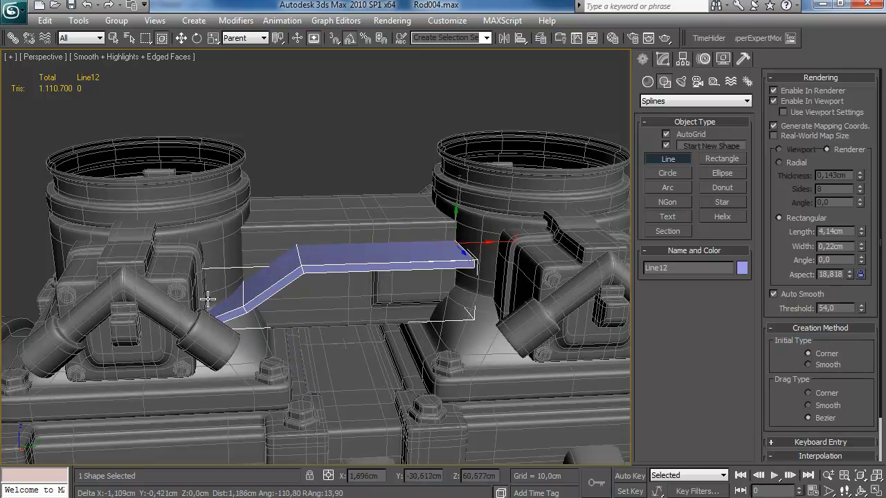
left_click(237, 319)
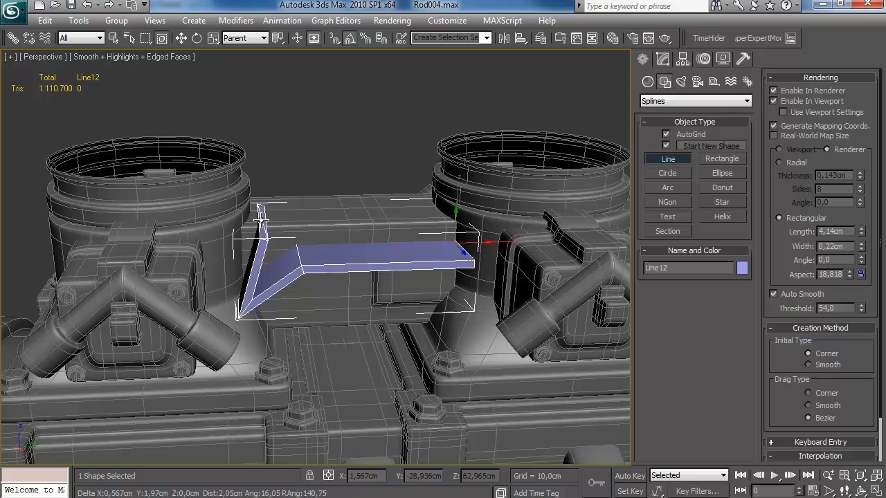
left_click(208, 290)
right_click(210, 293)
Switch the new line's rendering to Radial and set its thickness to 0,573cm.
middle_click_drag(210, 293, 332, 222, "alt")
left_click(662, 59)
left_click(671, 318)
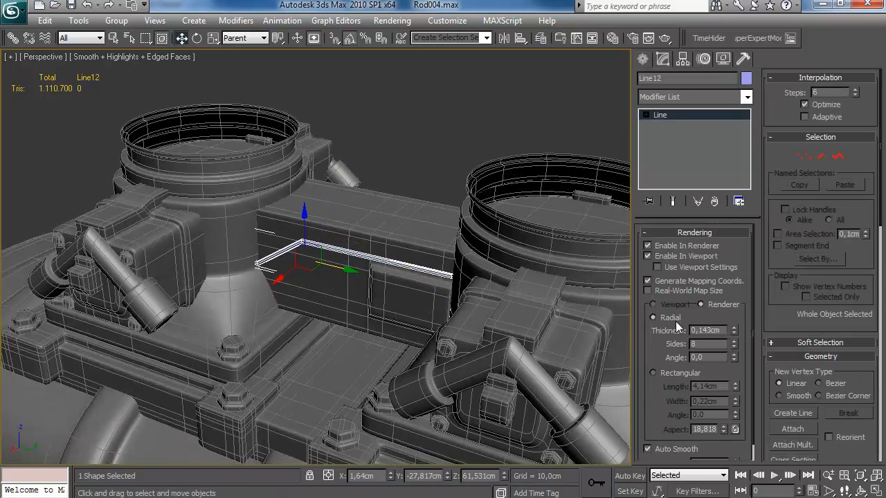
left_click_drag(735, 328, 731, 299)
Move the vertex at the tube's left end outward so the tube heads for the left carburetor's side cover.
left_click(801, 156)
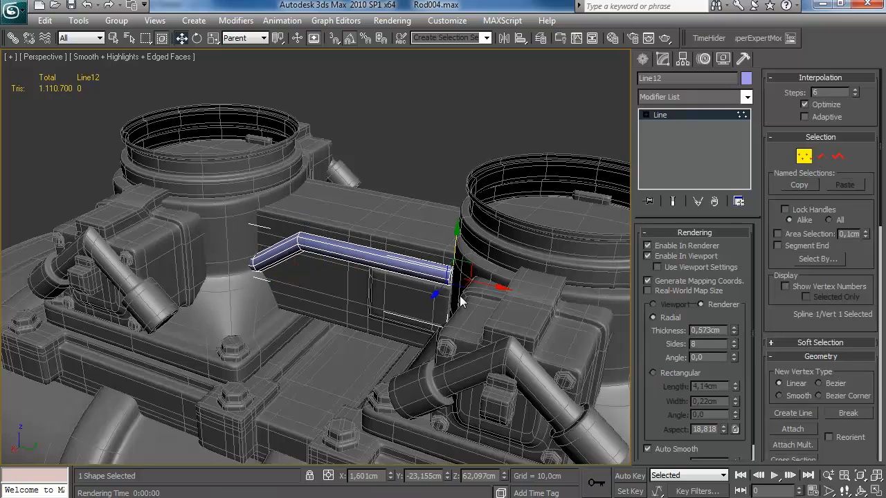
middle_click_drag(503, 289, 221, 239, "alt")
left_click(179, 294)
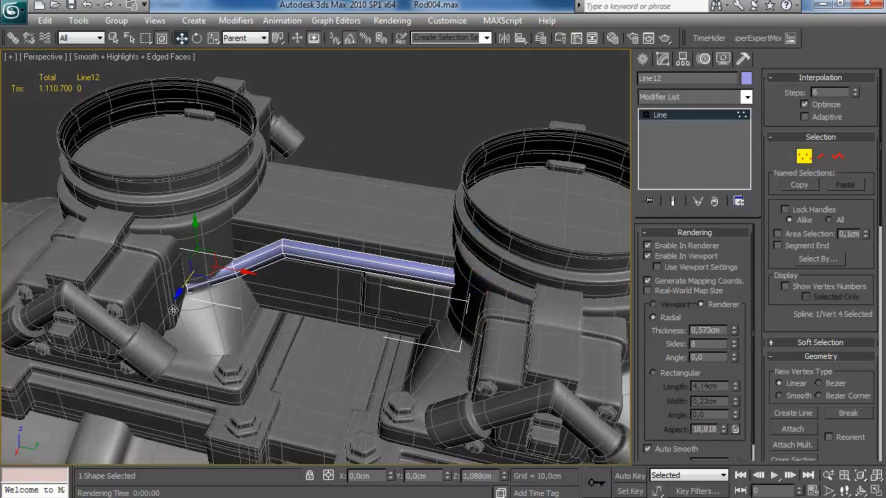
left_click_drag(170, 319, 172, 317)
left_click(235, 269)
middle_click_drag(243, 276, 284, 297, "alt")
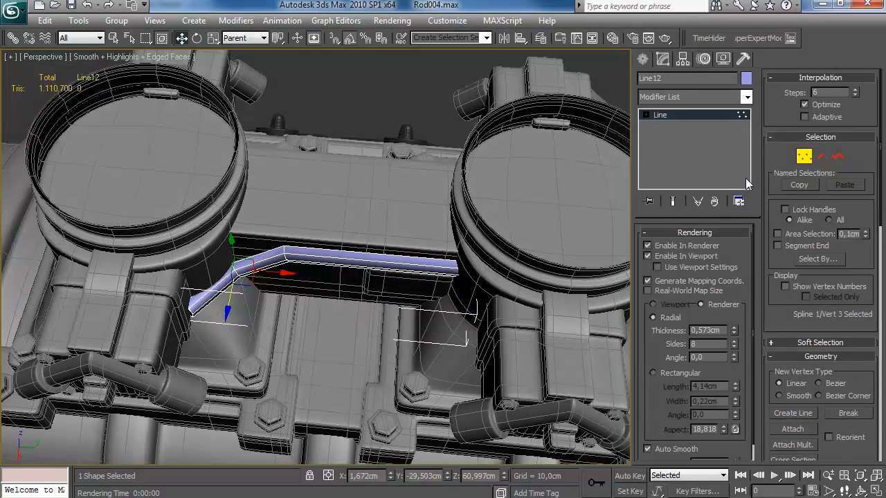
Refine the tube's lower section with an extra vertex and reposition the last vertices to form a second bend at the left carburetor.
scroll(804, 416, "down", 4)
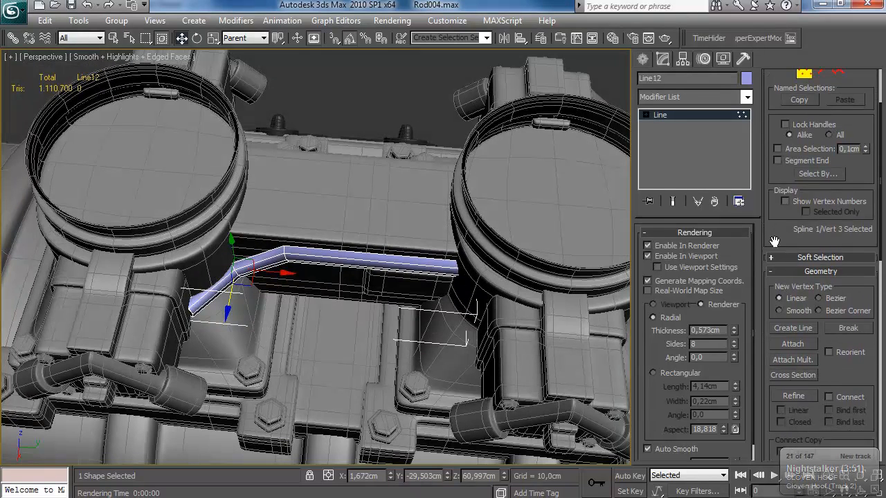
left_click(209, 292)
right_click(228, 293)
left_click(211, 293)
left_click_drag(219, 296, 228, 301)
left_click(188, 312)
left_click_drag(180, 338, 182, 332)
middle_click_drag(199, 341, 224, 289, "alt")
Convert the bent tube to Editable Poly and delete an end cap polygon.
right_click(695, 116)
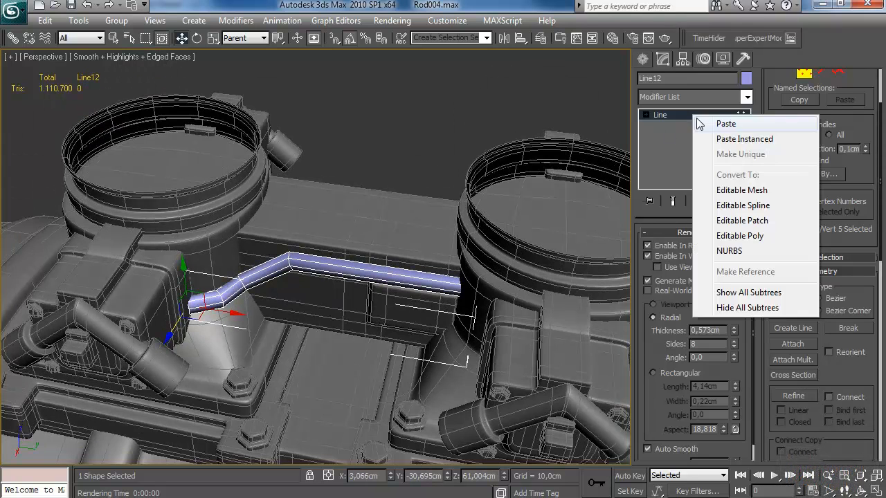
left_click(739, 236)
key("4")
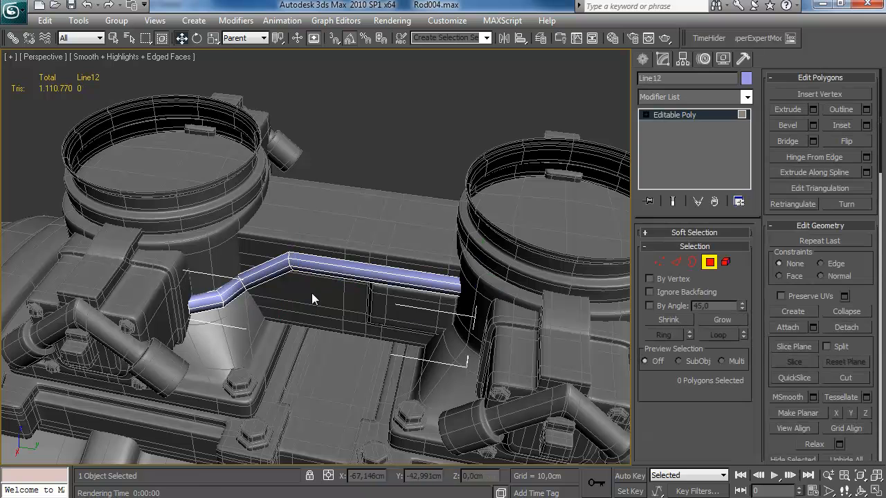
Chamfer the edge loops at the tube's bends by 0,04cm with 2 segments.
key("2")
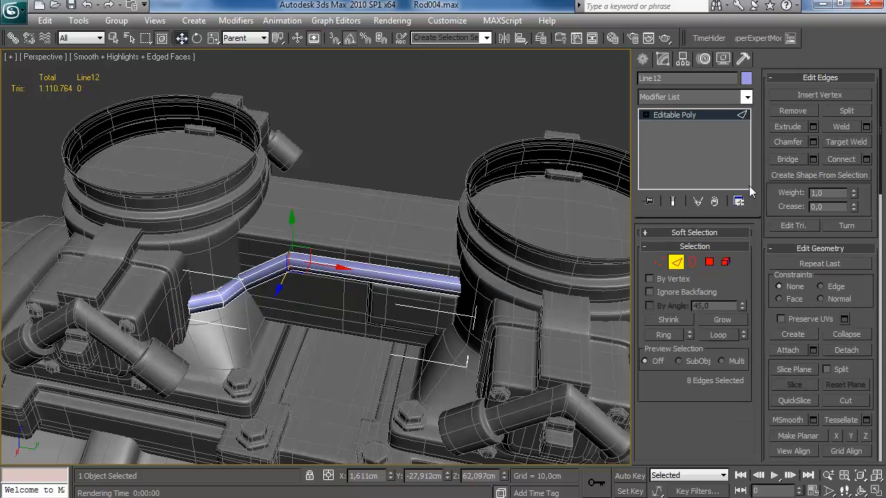
left_click(813, 142)
right_click(640, 339)
left_click_drag(641, 339, 642, 332)
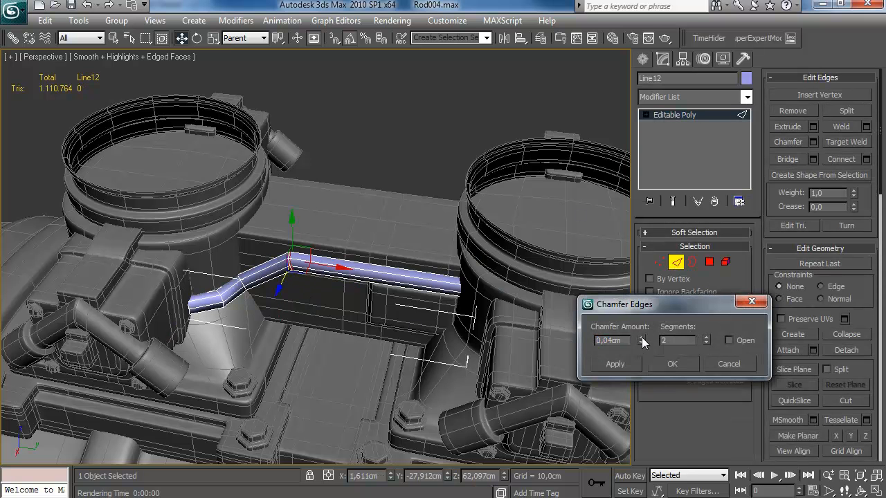
key("Return")
left_click_drag(235, 269, 237, 267)
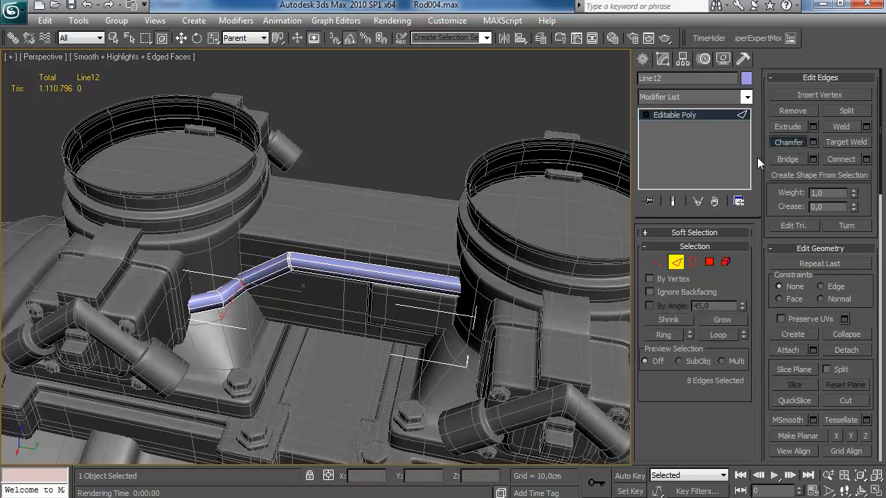
left_click(813, 142)
left_click(673, 368)
Attach the bent tube to the carburetor assembly's base Editable Poly, then deselect everything.
left_click(675, 261)
key("q")
left_click(372, 234)
left_click(672, 148)
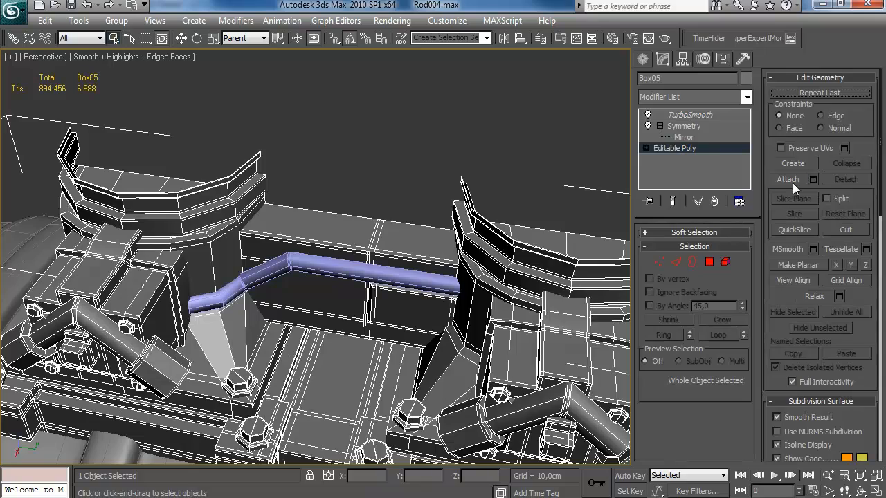
key("ctrl+d")
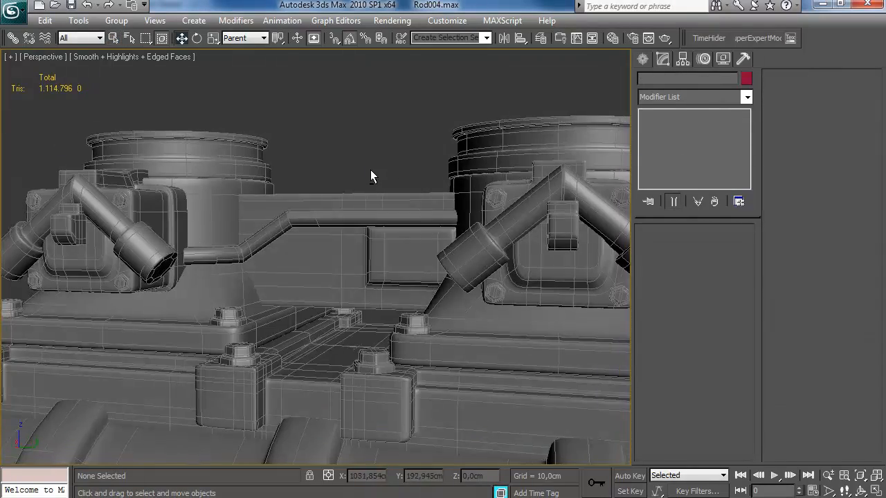
Turn off edged faces and examine the supercharger and both carburetors from several sides.
scroll(370, 181, "down", 6)
key("F4")
middle_click_drag(370, 184, 443, 273, "alt")
scroll(304, 226, "up", 6)
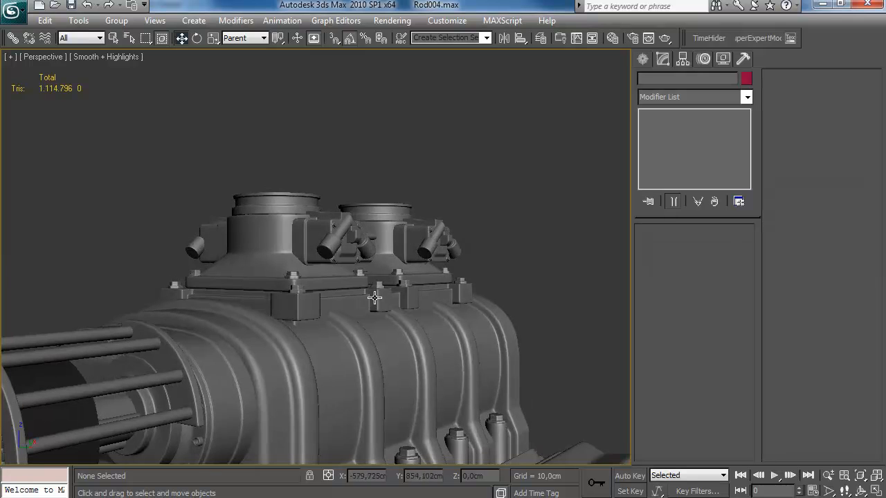
middle_click_drag(371, 269, 324, 289, "alt")
left_click(360, 333)
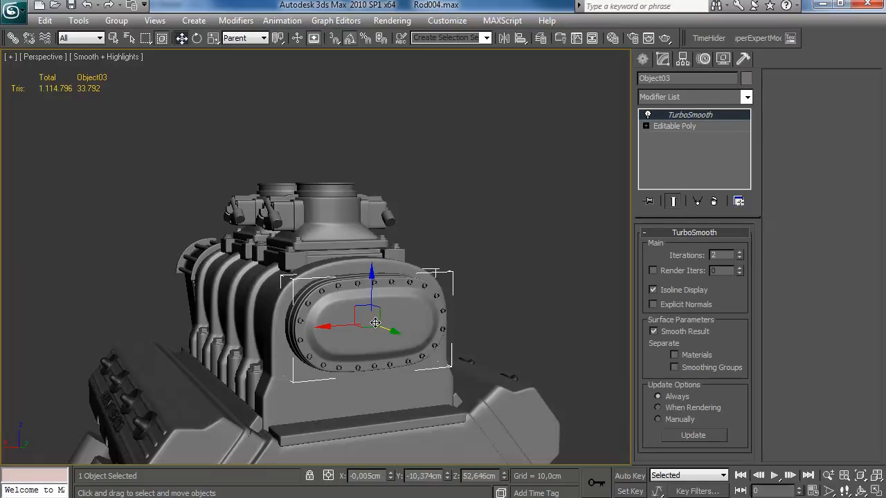
mouse_move(366, 292)
middle_mouse_down("alt")
mouse_move(463, 325)
mouse_move(376, 283)
middle_mouse_up("alt")
left_click(319, 236)
middle_click_drag(319, 235, 374, 256, "alt")
scroll(374, 256, "up", 3)
middle_click_drag(374, 256, 429, 267)
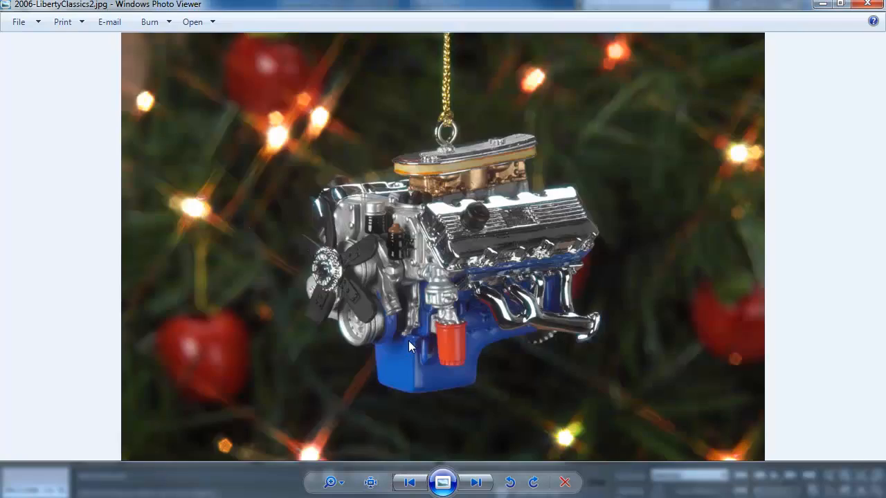
Browse the engine reference photos in Windows Photo Viewer and examine the hoses and cables around the carburetors.
key("Right")
key("Right")
key("Right")
key("Right")
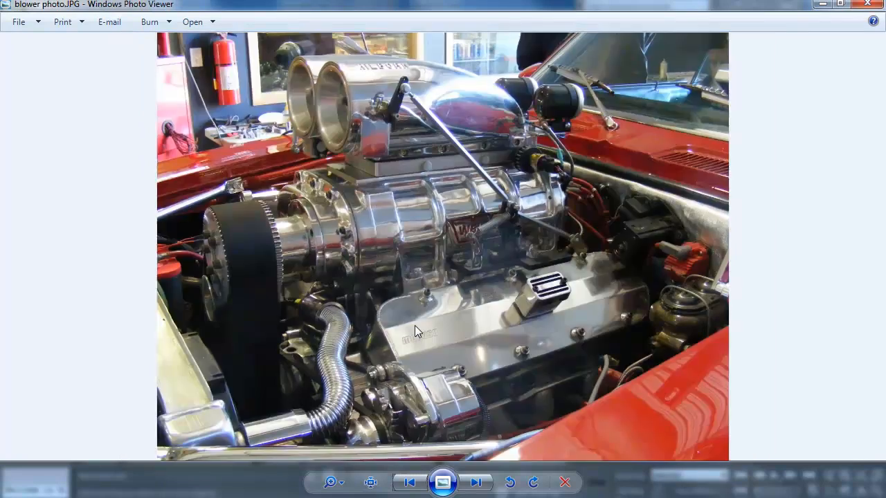
key("Right")
key("Right")
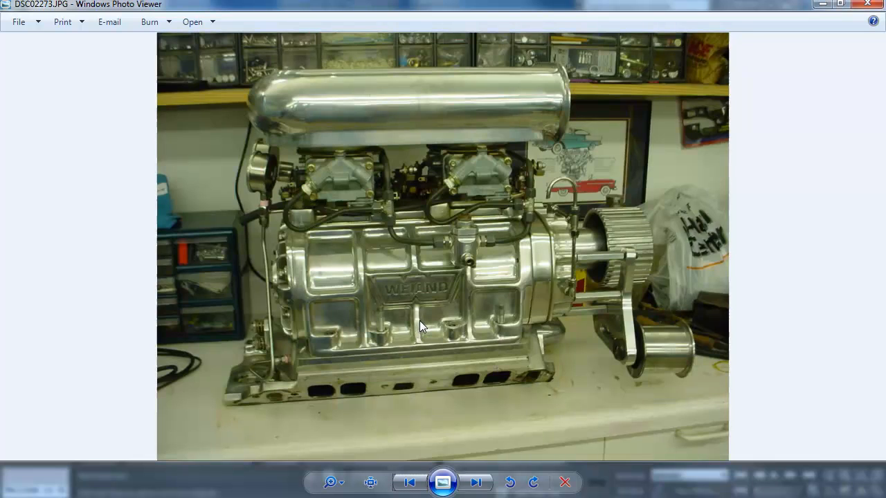
key("Right")
key("Left")
key("Right")
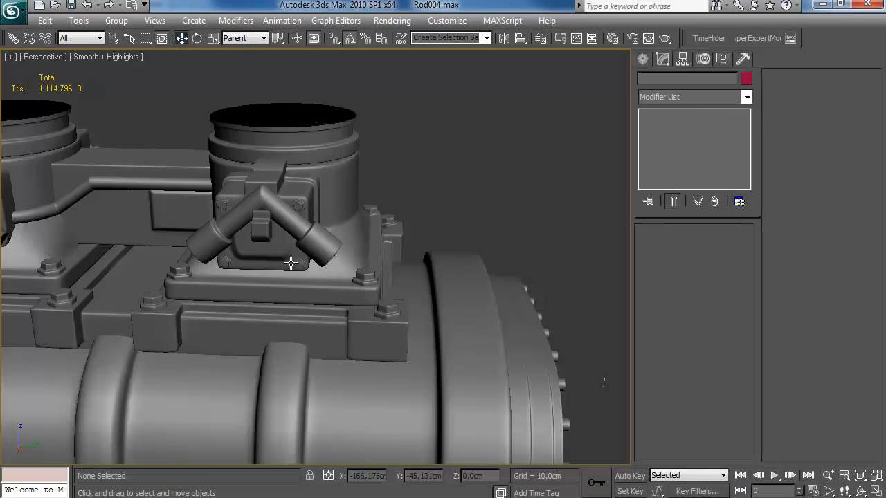
Draw a second, curved line below the bent tube, from the right carburetor down and across to the left one.
mouse_move(291, 263)
middle_mouse_down("alt")
mouse_move(435, 293)
mouse_move(302, 275)
mouse_move(292, 254)
middle_mouse_up("alt")
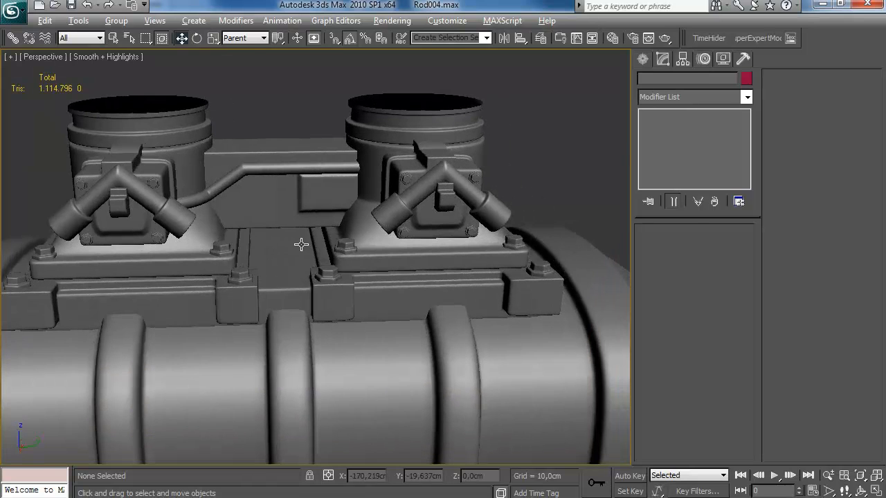
left_click(643, 59)
left_click(668, 159)
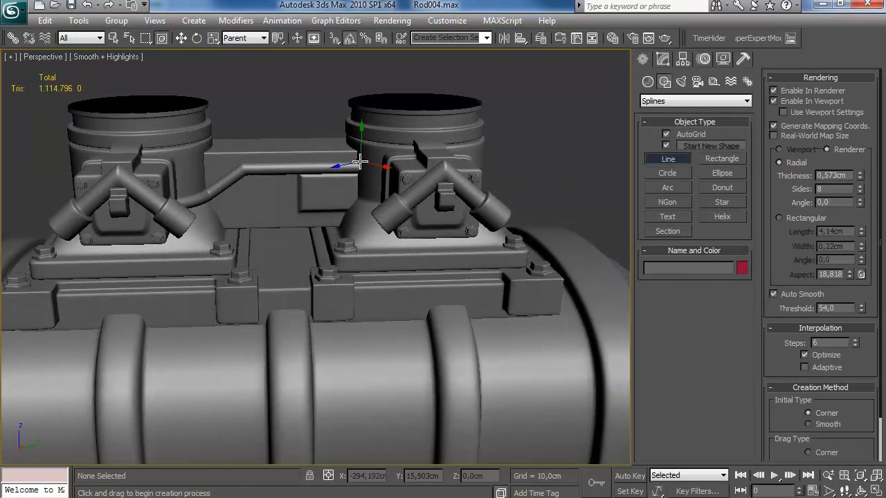
left_click(361, 159)
right_click(333, 171)
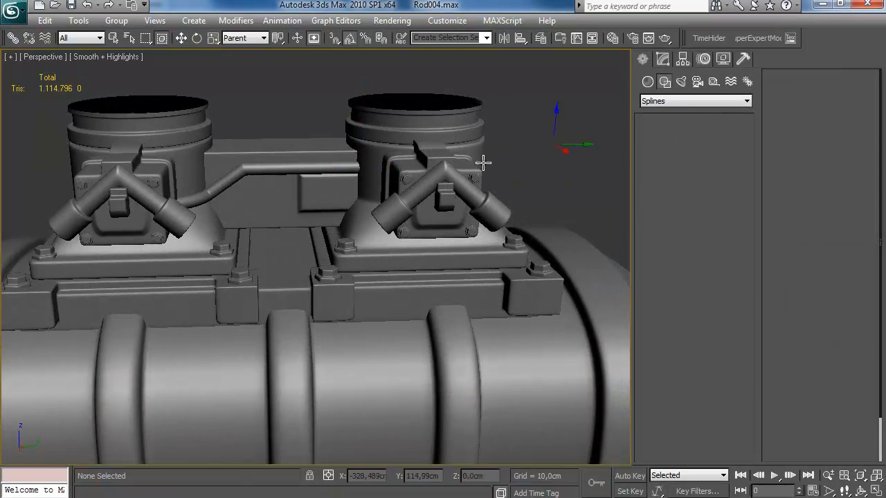
left_click(352, 185)
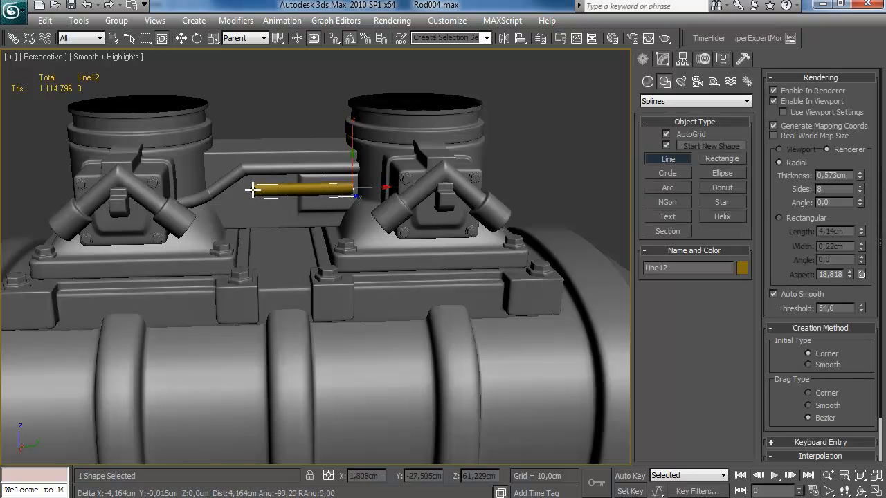
left_click_drag(247, 191, 242, 202)
left_click(239, 243)
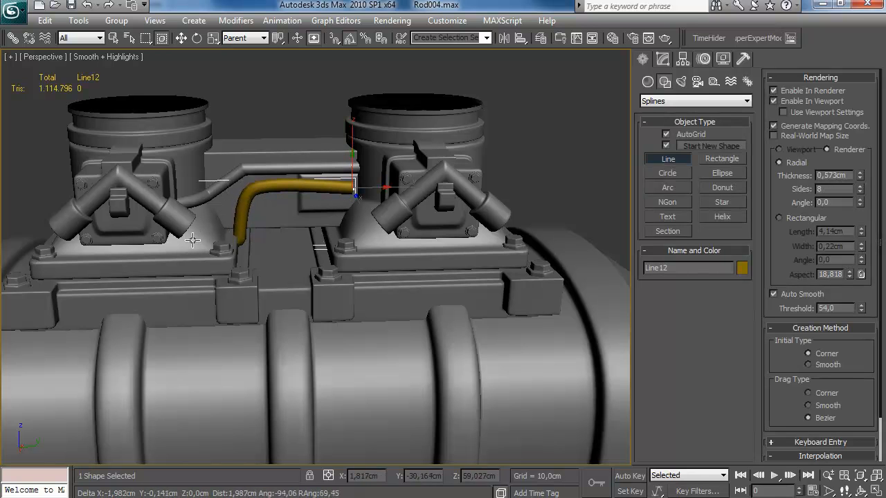
middle_click_drag(367, 159, 357, 216, "alt")
right_click(467, 142)
Adjust the position of the curved tube's end vertex at the left carburetor, checking it in wireframe.
left_click(661, 61)
key("1")
key("F3")
left_click(194, 220)
middle_click_drag(199, 278, 183, 231, "alt")
left_click_drag(183, 225, 183, 223)
key("F3")
Move the curved tube's three left-hand vertices away from the box, then reposition its third vertex at the lower bend.
left_click_drag(284, 276, 169, 222)
left_click_drag(254, 211, 254, 194)
middle_click_drag(247, 208, 247, 237, "alt")
left_click_drag(249, 240, 242, 257)
middle_click_drag(277, 278, 265, 270, "alt")
key("F3")
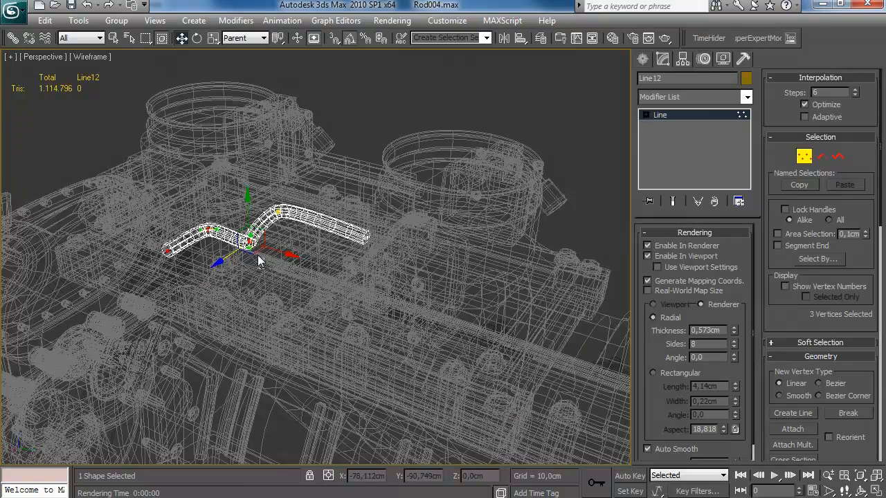
left_click_drag(250, 240, 246, 250)
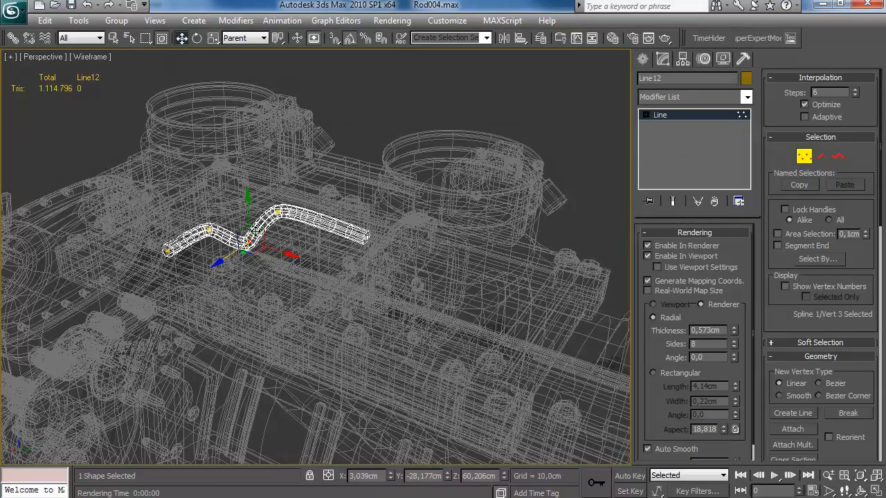
key("F3")
Move the curved tube's first vertex into the right carburetor and set the tube's thickness to 0,243cm.
middle_click_drag(281, 236, 378, 232, "alt")
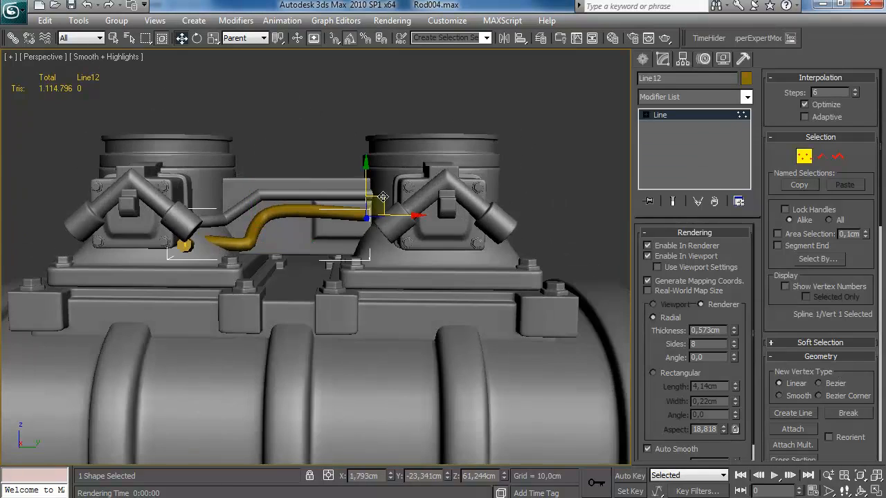
left_click_drag(384, 197, 397, 193)
middle_click_drag(363, 210, 367, 218, "alt")
left_click_drag(734, 333, 733, 355)
Lower and shift the thin tube's vertices beside the left carburetor so it sags beneath the pipe fitting.
middle_click_drag(526, 291, 395, 305, "alt")
scroll(318, 269, "up", 3)
middle_click_drag(375, 192, 308, 295)
left_click_drag(298, 252, 298, 324)
left_click_drag(219, 289, 229, 265)
middle_click_drag(265, 238, 329, 223, "alt")
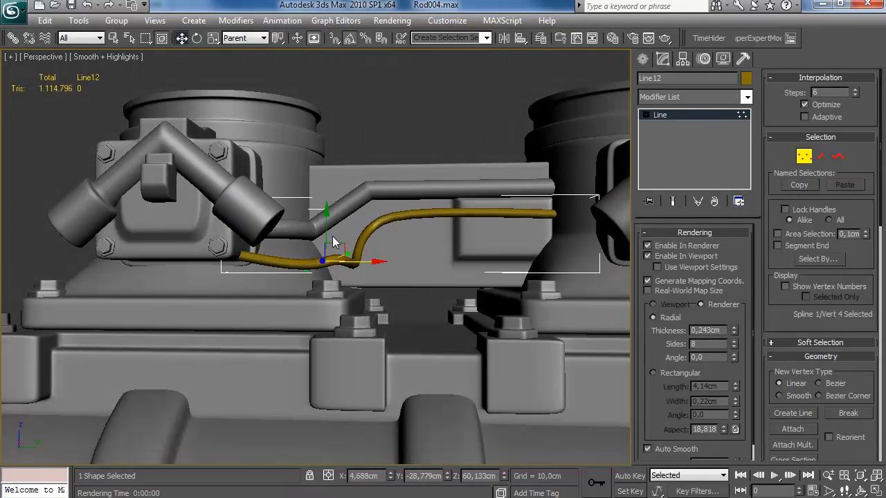
left_click_drag(349, 255, 349, 265)
middle_click_drag(352, 268, 353, 296, "alt")
left_click_drag(342, 283, 333, 292)
Fine-tune the thin tube's end and bend vertices so it curves smoothly from the left carburetor's cover up along the box.
middle_click_drag(334, 277, 352, 156, "alt")
left_click_drag(326, 207, 328, 232)
middle_click_drag(328, 233, 324, 170, "alt")
left_click(262, 212)
left_click_drag(290, 189, 283, 194)
middle_click_drag(283, 194, 309, 259, "alt")
left_click(170, 319)
left_click_drag(194, 319, 163, 319)
middle_click_drag(164, 319, 251, 310, "alt")
left_click_drag(126, 300, 104, 269)
middle_click_drag(184, 302, 259, 273, "alt")
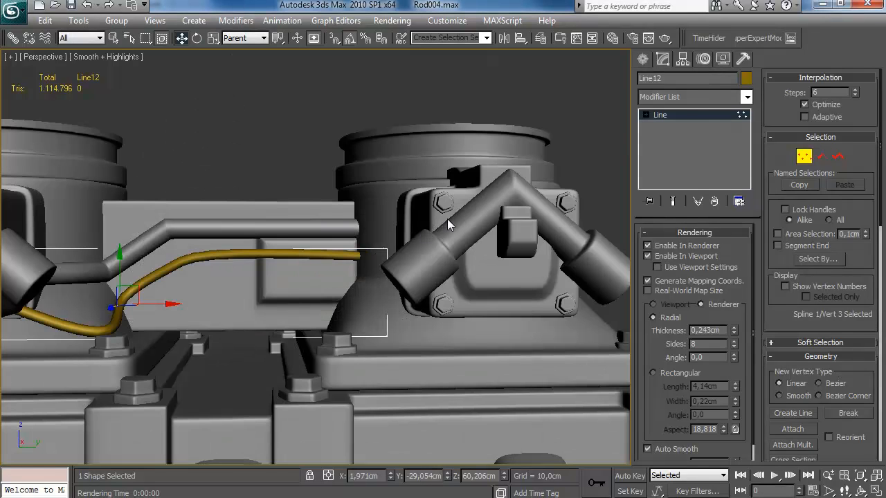
Reduce the thin tube's number of sides and convert it to Editable Poly.
right_click(679, 112)
left_click(721, 231)
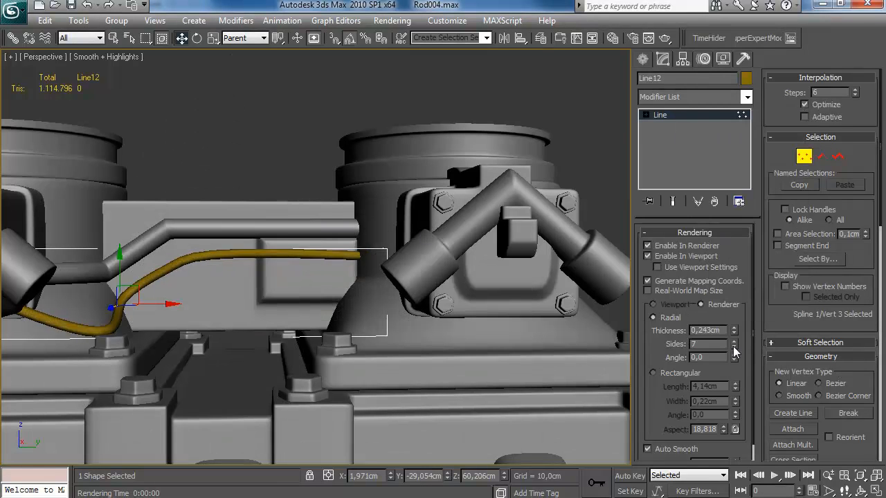
right_click(691, 115)
left_click(736, 233)
Delete the closing polygons at both ends of the thin tube and leave polygon selection.
left_click_drag(393, 227, 344, 271)
key("Delete")
middle_click_drag(165, 294, 222, 286)
key("ctrl+z")
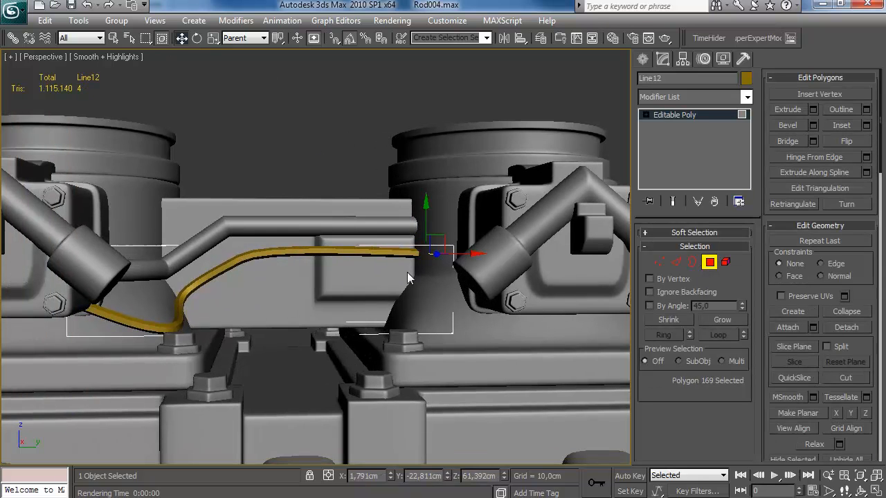
key("Delete")
middle_click_drag(322, 275, 461, 253)
left_click_drag(207, 316, 260, 271)
key("Delete")
left_click(707, 260)
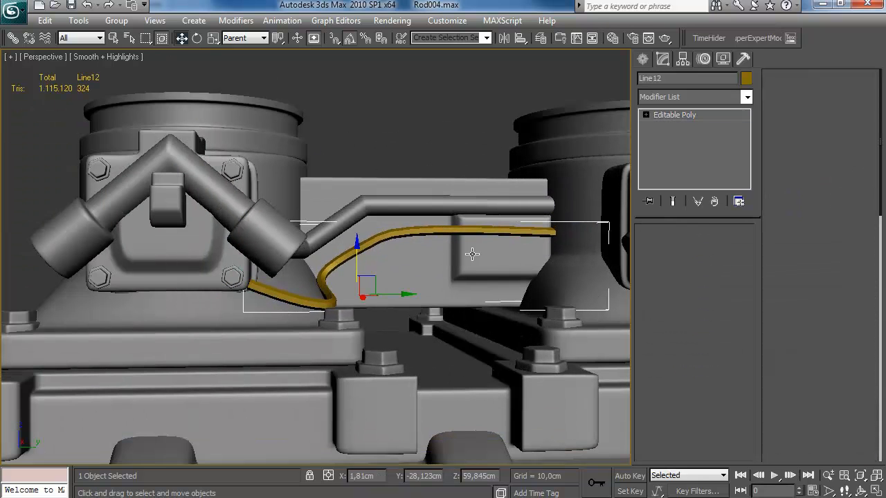
Attach the thin tube to the carburetor assembly's base Editable Poly.
left_click(459, 257)
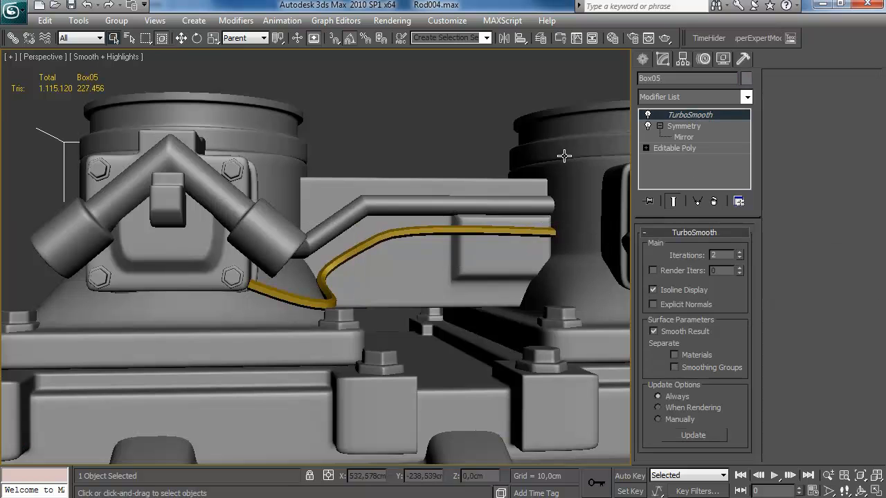
left_click(675, 148)
key("5")
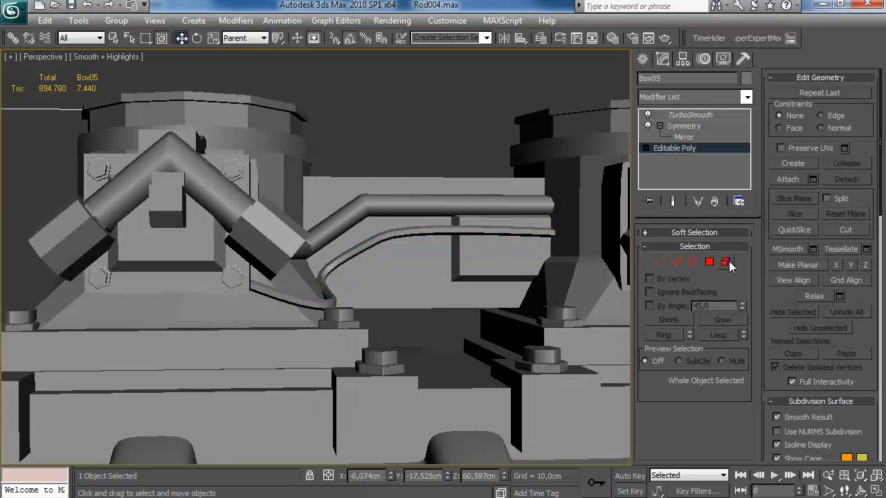
Duplicate the thin tube as an element just above the original so both run parallel between the carburetors, and deselect the assembly.
left_click(468, 232)
left_click_drag(341, 232, 341, 232, "shift")
left_click(732, 352)
mouse_move(377, 257)
middle_mouse_down("alt")
mouse_move(298, 297)
mouse_move(360, 270)
middle_mouse_up("alt")
left_click(726, 261)
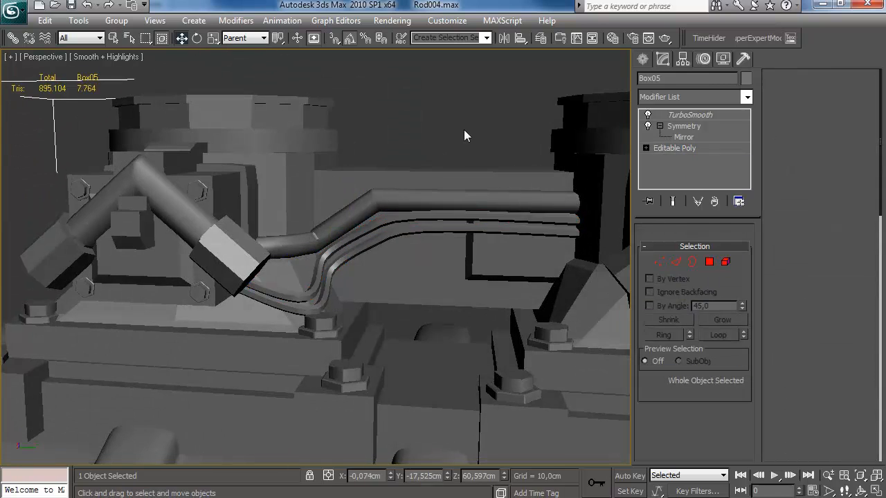
left_click(464, 130)
Create a small cylinder with a radius of about 0.29 cm at the lower left corner of the connecting box's side.
middle_click_drag(440, 161, 435, 168)
scroll(433, 187, "down", 6)
mouse_move(431, 204)
middle_mouse_down("alt")
mouse_move(380, 208)
mouse_move(406, 209)
mouse_move(437, 192)
middle_mouse_up("alt")
scroll(406, 209, "up", 6)
left_click(642, 59)
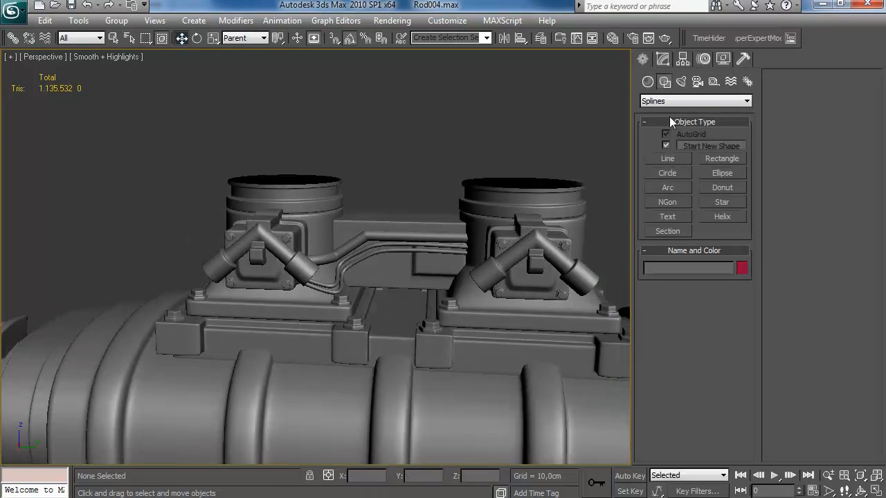
left_click(648, 81)
left_click(668, 176)
scroll(386, 223, "up", 5)
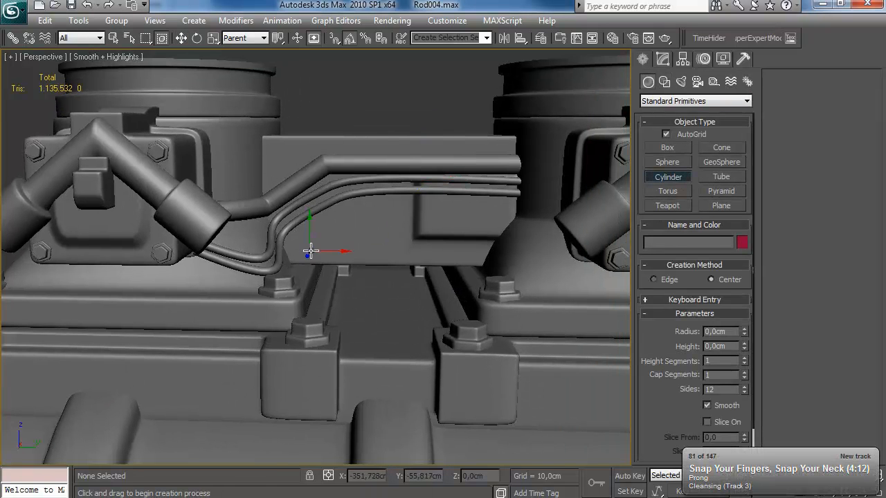
key("w")
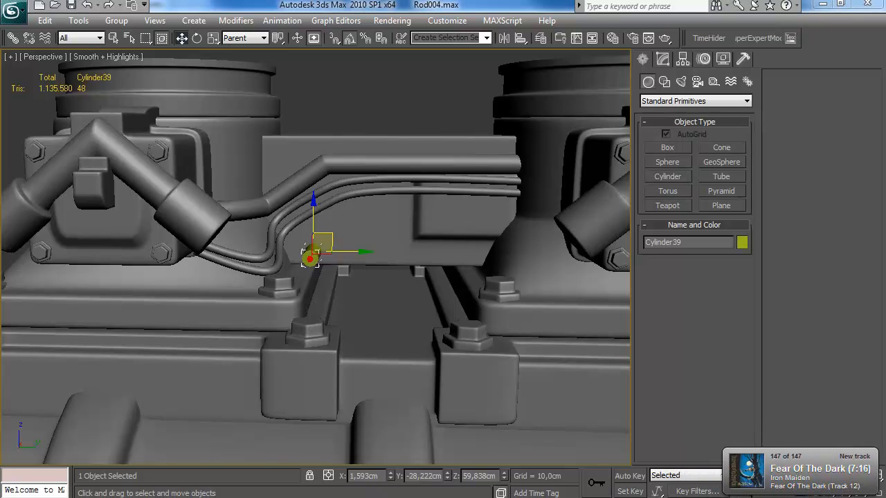
Reduce the small cylinder's number of sides and convert it to Editable Poly.
key("z")
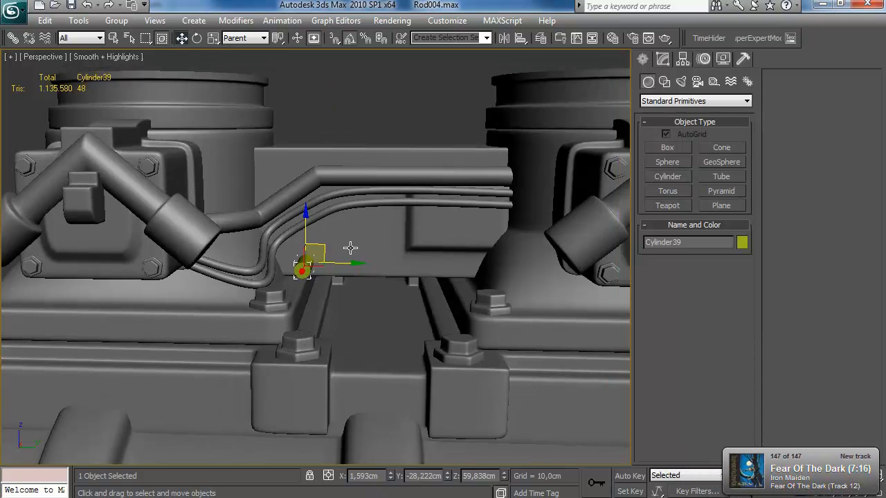
left_click(663, 60)
left_click(744, 248)
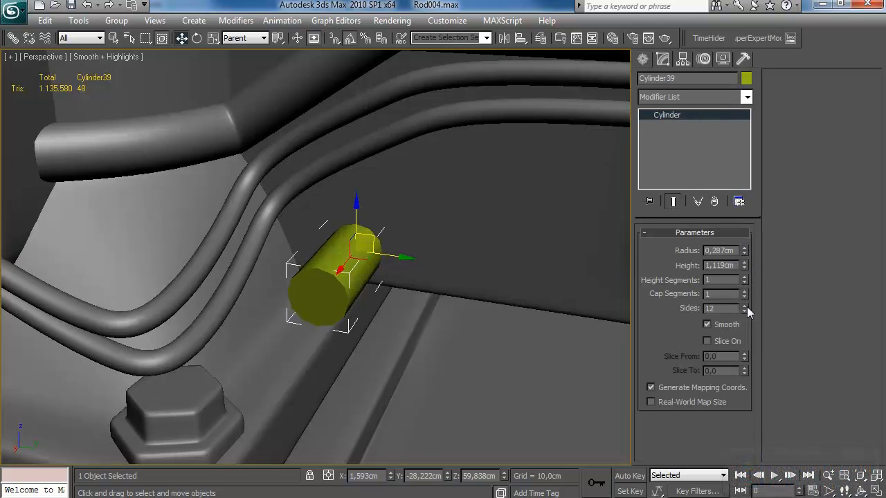
scroll(451, 267, "down", 4)
right_click(667, 118)
left_click(726, 222)
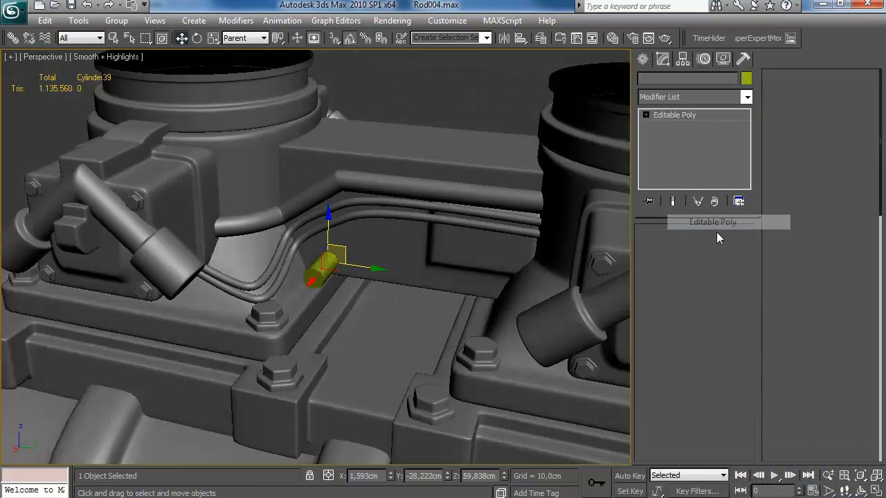
Select the polygons at both ends of the cylinder and inset them slightly.
left_click(708, 262)
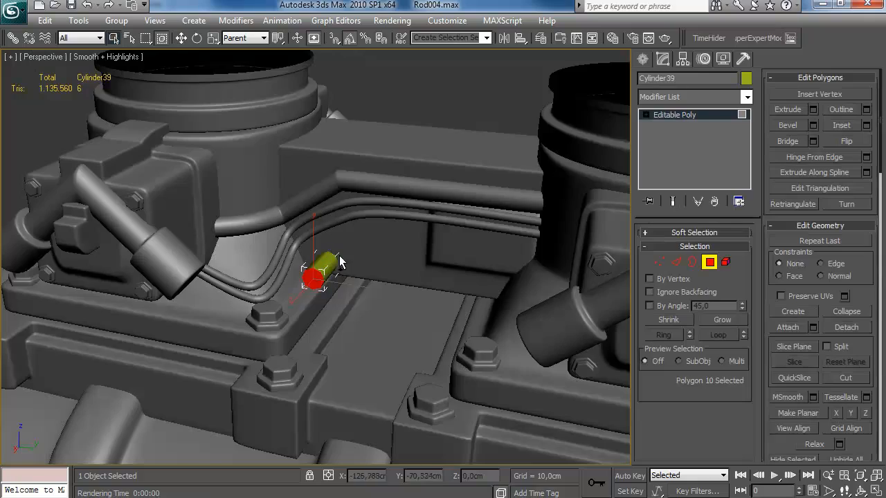
key("F3")
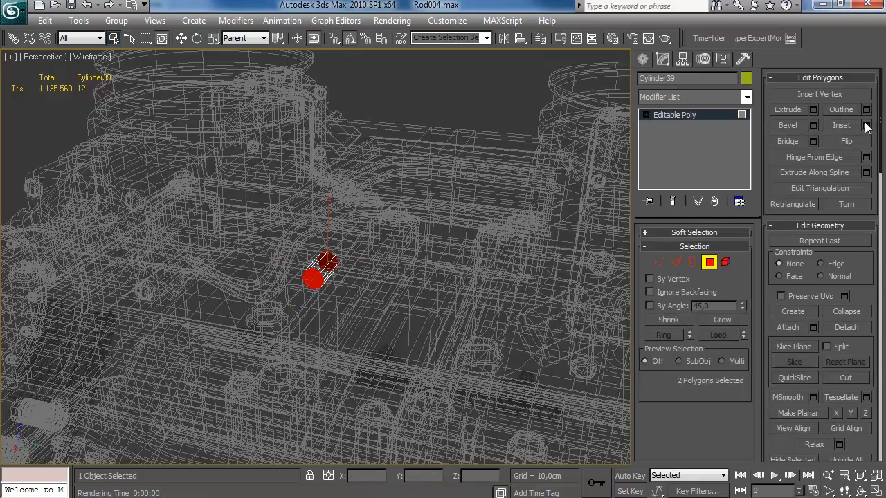
left_click(866, 125)
left_click_drag(743, 344, 744, 339)
left_click(696, 380)
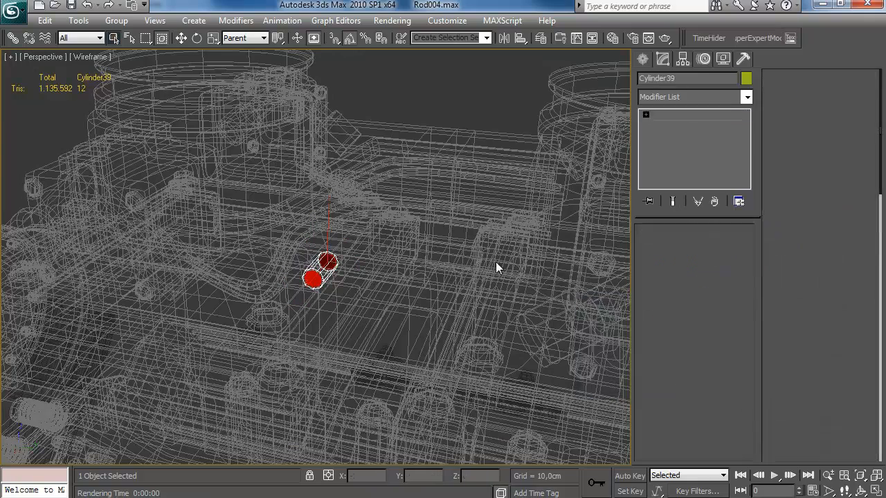
Connect the cylinder's lengthwise edges with new edge loops at a pinch of 85.
key("2")
left_click(866, 159)
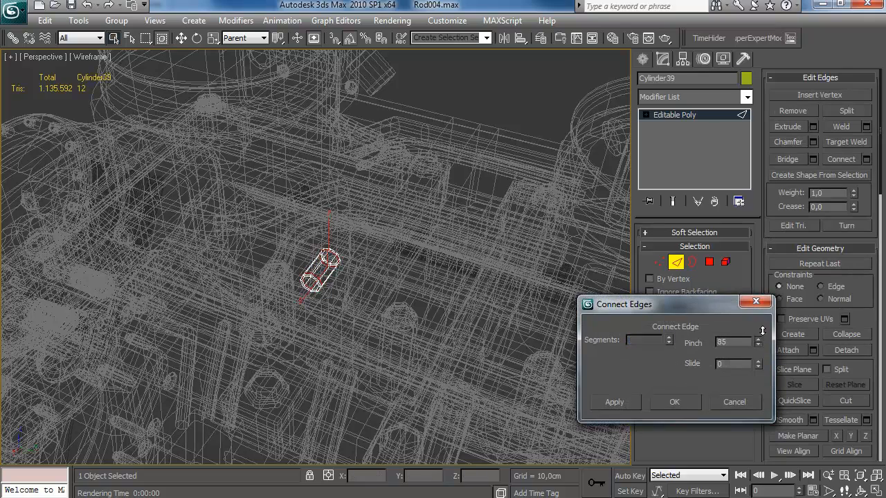
left_click(686, 402)
left_click(679, 264)
Inset the polygons at both ends of the cylinder again to form the rim of its opening.
mouse_move(378, 249)
middle_mouse_down("alt")
mouse_move(421, 212)
mouse_move(393, 233)
mouse_move(395, 213)
middle_mouse_up("alt")
key("F3")
left_click(709, 262)
left_click(866, 125)
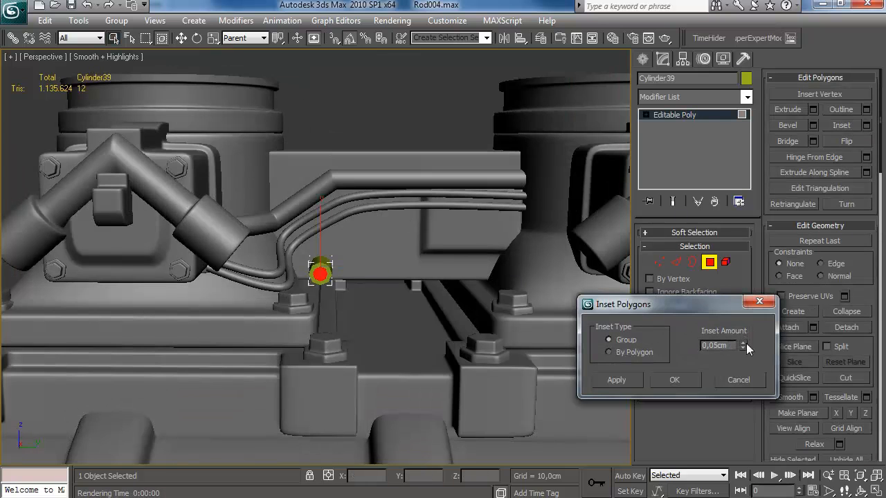
left_click_drag(743, 344, 744, 353)
left_click(679, 378)
Extrude both end polygons inward about -0.14 cm, inset them once more and leave polygon editing.
left_click(813, 109)
middle_click_drag(380, 238, 340, 262, "alt")
right_click(745, 344)
left_click(744, 344)
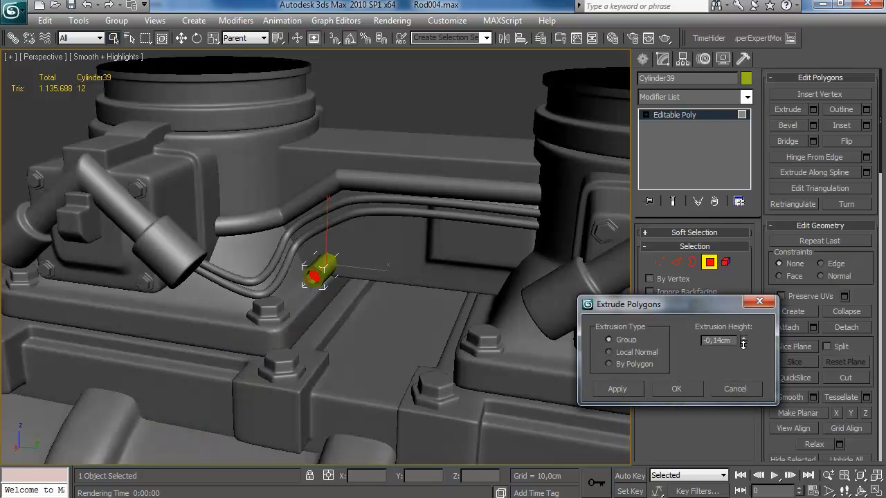
left_click(679, 389)
left_click(866, 126)
left_click(679, 378)
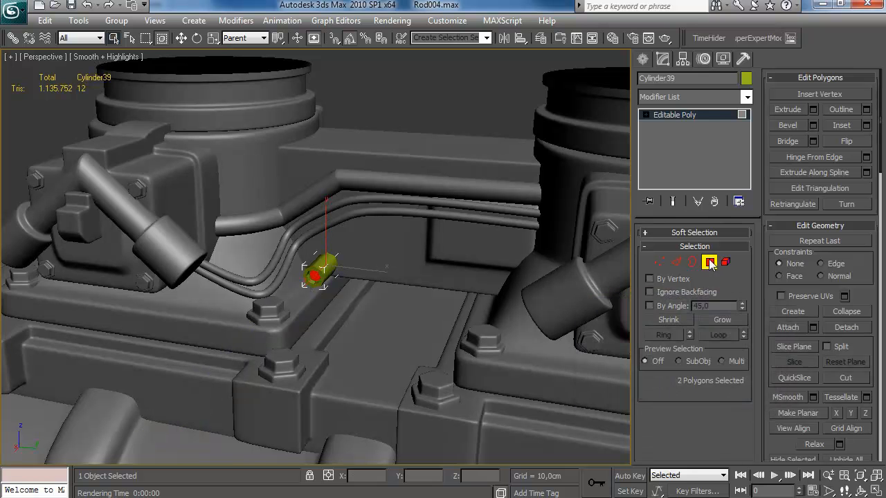
left_click(710, 263)
Move the hollow cylinder into the lower left corner of the connecting box's side.
middle_click_drag(370, 254, 366, 286, "alt")
key("w")
left_click_drag(323, 278, 339, 266)
middle_click_drag(339, 266, 350, 239, "alt")
Copy the hollow cylinder to the middle of the box's side, again directly above that, and to the box's upper left corner.
left_click_drag(340, 242, 453, 241, "shift")
left_click(446, 314)
left_click_drag(439, 212, 438, 182, "shift")
left_click(461, 318)
mouse_move(429, 242)
middle_mouse_down("alt")
mouse_move(349, 283)
mouse_move(429, 218)
mouse_move(477, 208)
mouse_move(475, 224)
mouse_move(443, 229)
mouse_move(431, 247)
middle_mouse_up("alt")
mouse_move(429, 247)
left_mouse_down("shift")
mouse_move(378, 208)
mouse_move(282, 183)
left_mouse_up("shift")
left_click(427, 313)
Copy the hollow cylinder again, rotate it upright and seat it at the upper front edge of the connecting box.
middle_click_drag(374, 263, 294, 182, "alt")
left_click_drag(281, 182, 370, 178, "shift")
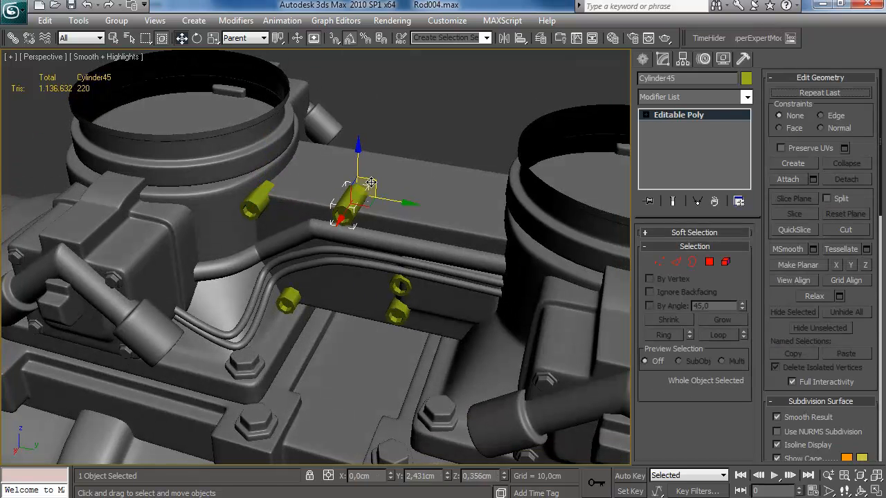
left_click(455, 313)
key("e")
left_click_drag(345, 209, 372, 151)
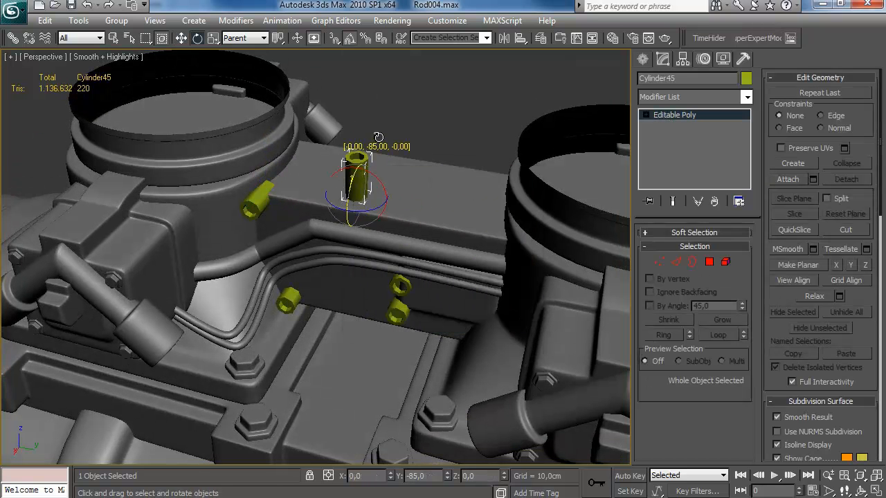
middle_click_drag(374, 152, 371, 144, "alt")
left_click_drag(359, 154, 359, 180)
middle_click_drag(359, 182, 326, 197, "alt")
left_click_drag(343, 234, 331, 241)
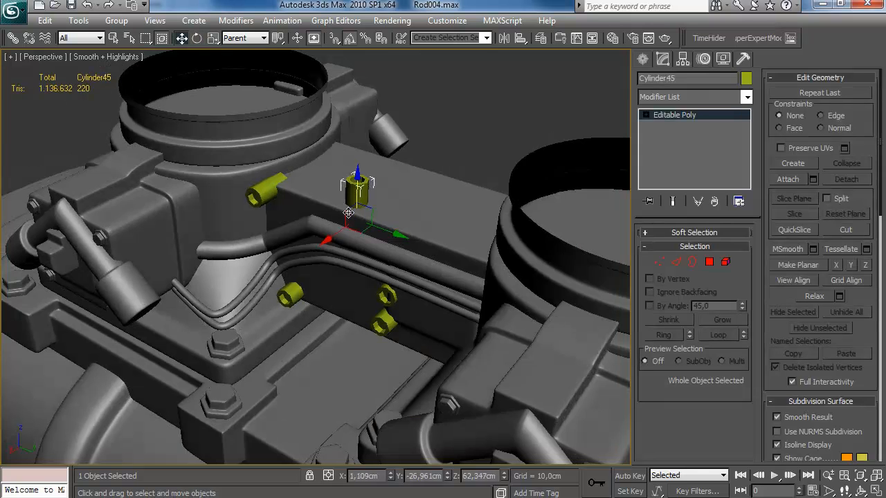
Copy the upright cylinder to the right end of the box's upper edge and again down to its lower right edge.
middle_click_drag(362, 215, 396, 201, "alt")
left_click_drag(374, 229, 520, 245, "shift")
left_click(444, 312)
middle_click_drag(402, 264, 407, 260, "alt")
middle_click_drag(401, 213, 382, 112)
left_click_drag(502, 119, 459, 238, "shift")
left_click(450, 312)
Make one more copy of the lower upright cylinder along the box's side beneath the tubes.
mouse_move(340, 257)
middle_mouse_down("alt")
mouse_move(339, 275)
mouse_move(346, 265)
middle_mouse_up("alt")
mouse_move(363, 231)
middle_mouse_down("alt")
mouse_move(347, 202)
mouse_move(379, 215)
middle_mouse_up("alt")
mouse_move(445, 236)
left_mouse_down("shift")
mouse_move(343, 218)
mouse_move(486, 246)
left_mouse_up("shift")
left_click(454, 313)
Position the last upright copy against the middle of the box's side and lengthen it by moving its end vertices.
key("e")
key("w")
left_click_drag(338, 208, 341, 173)
middle_click_drag(355, 195, 309, 211, "alt")
left_click_drag(301, 213, 319, 204)
middle_click_drag(319, 204, 396, 159, "alt")
left_click(656, 264)
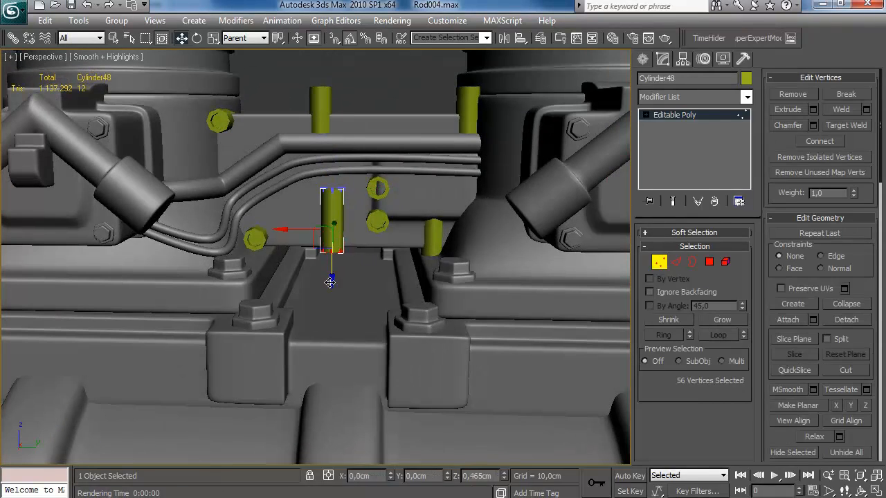
key("ctrl+b")
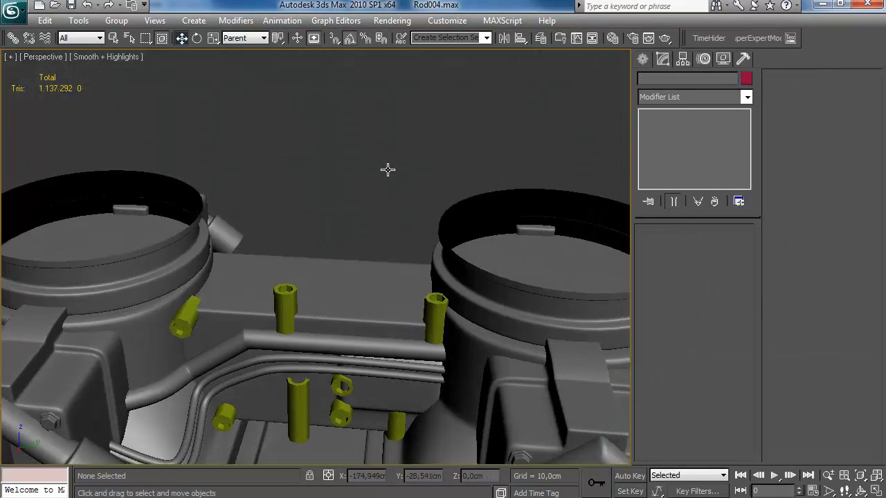
Attach all the small cylinders to the carburetor assembly's base Editable Poly and deselect it.
middle_click_drag(387, 168, 395, 132, "alt")
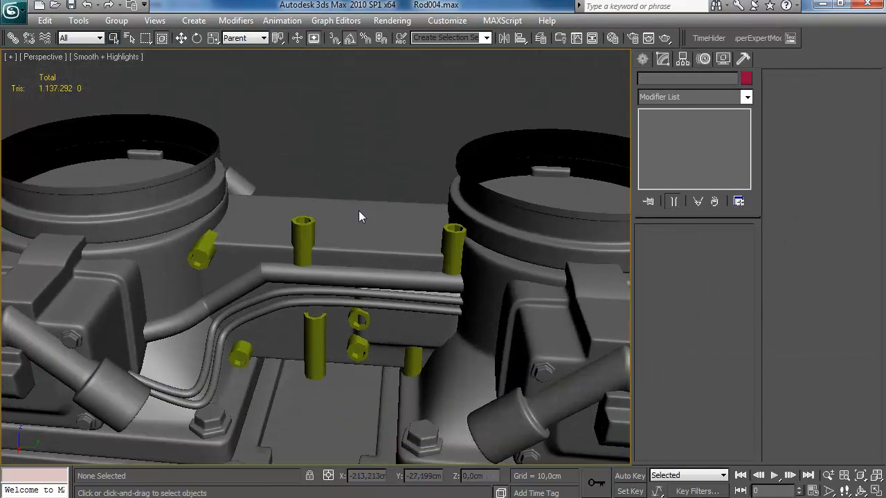
left_click(355, 239)
left_click(681, 149)
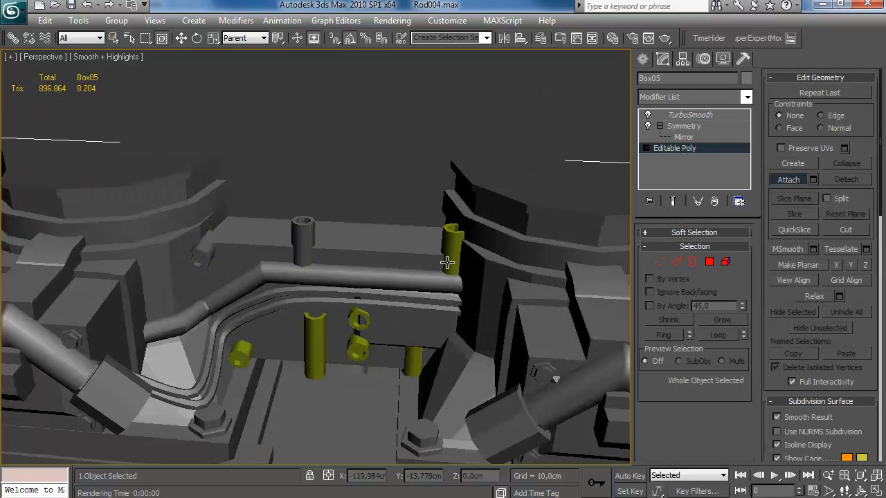
right_click(301, 250)
left_click(336, 204)
Select the polygons along the connecting box's top in the base Editable Poly and extrude them upward.
middle_click_drag(336, 206, 338, 231, "alt")
scroll(310, 214, "down", 7)
scroll(311, 215, "up", 4)
scroll(338, 231, "up", 8)
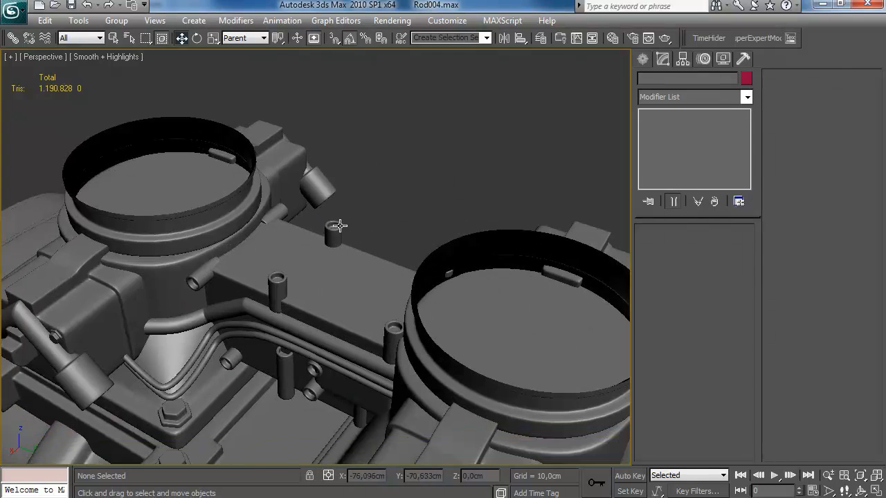
middle_click_drag(333, 230, 351, 239, "alt")
left_click(343, 270)
key("F4")
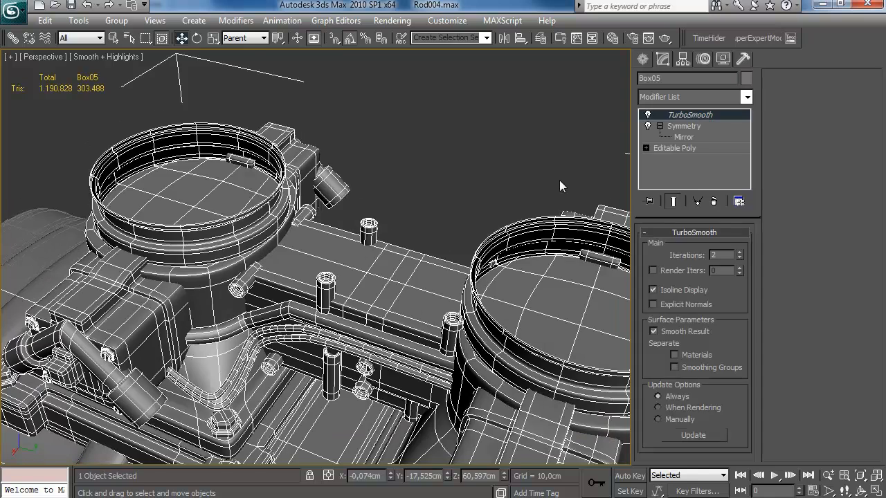
left_click(675, 148)
left_click(709, 261)
left_click(374, 290)
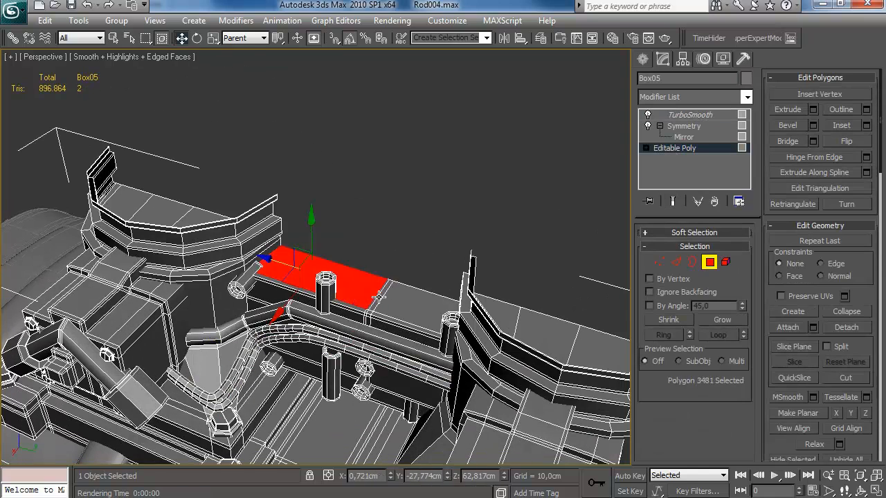
left_click(375, 298, "ctrl")
left_click(408, 305, "ctrl")
middle_click_drag(407, 305, 312, 281, "alt")
middle_click_drag(363, 271, 454, 242, "alt")
left_click(812, 109)
left_click(676, 390)
Delete the extruded strip's inner side polygons at the symmetry plane.
middle_click_drag(394, 306, 262, 331, "alt")
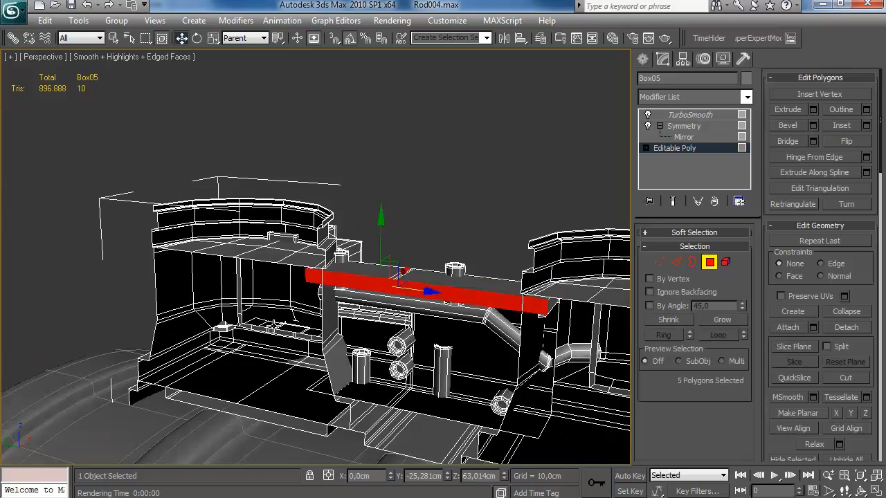
key("Delete")
Reshape the raised strip on top of the connecting box by adjusting its vertices in an orthographic wireframe view.
left_click(660, 262)
middle_click_drag(512, 263, 592, 282, "alt")
key("alt+w")
right_click(124, 142)
key("alt+w")
key("F3")
scroll(370, 182, "up", 3)
left_click(464, 322)
scroll(464, 322, "down", 2)
middle_click_drag(377, 258, 390, 287)
scroll(357, 242, "up", 4)
key("alt+w")
key("alt+w")
scroll(390, 286, "up", 3)
middle_click_drag(471, 285, 601, 239, "alt")
scroll(602, 240, "up", 3)
Connect the raised strip's side edges with 2 segments pinched toward its borders, and deselect the assembly.
left_click(677, 262)
left_click(487, 322)
left_click(866, 159)
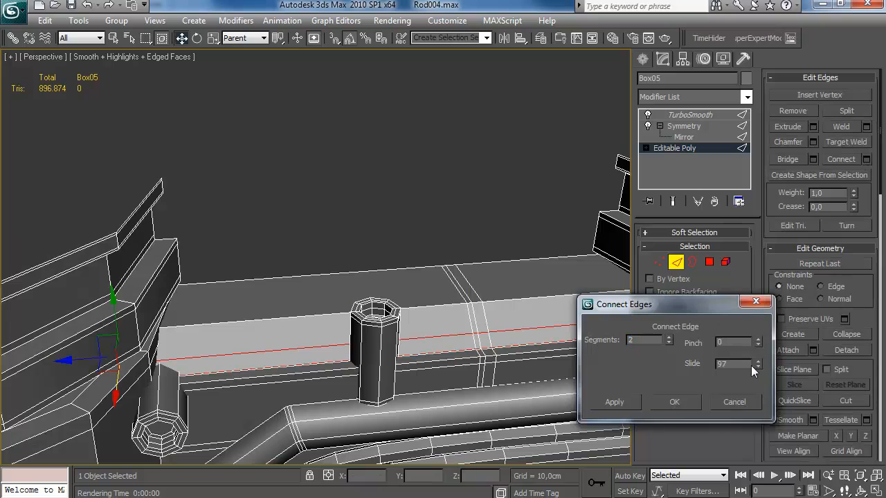
left_click_drag(759, 340, 758, 280)
left_click(674, 403)
left_click(686, 148)
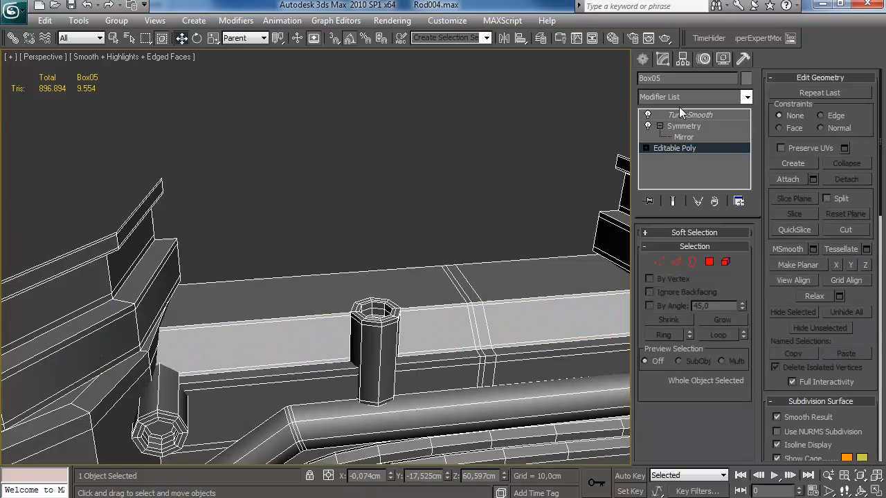
left_click(643, 59)
left_click(436, 191)
Create a box about 2.4 by 2.45 cm from the carburetor's centre line in the Front view, with AutoGrid off.
scroll(439, 224, "down", 4)
mouse_move(439, 223)
middle_mouse_down("alt")
mouse_move(395, 201)
mouse_move(358, 229)
middle_mouse_up("alt")
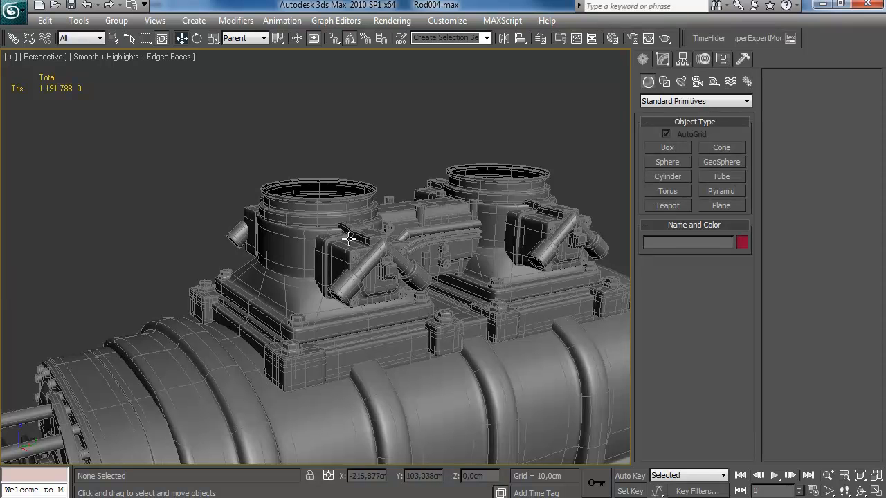
middle_click_drag(368, 169, 347, 284, "alt")
key("F4")
scroll(352, 214, "up", 3)
scroll(336, 317, "up", 4)
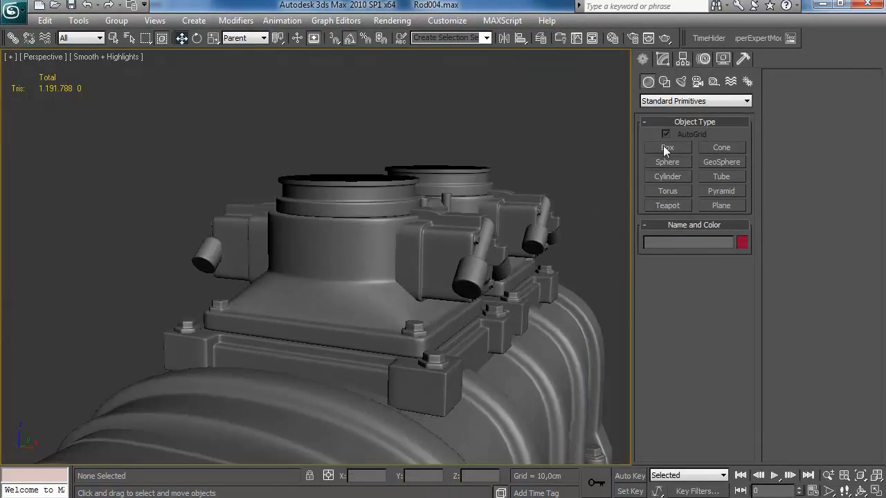
left_click(663, 147)
left_click(671, 133)
key("alt+w")
middle_click(158, 138)
key("alt+w")
scroll(228, 155, "down", 5)
scroll(338, 231, "down", 5)
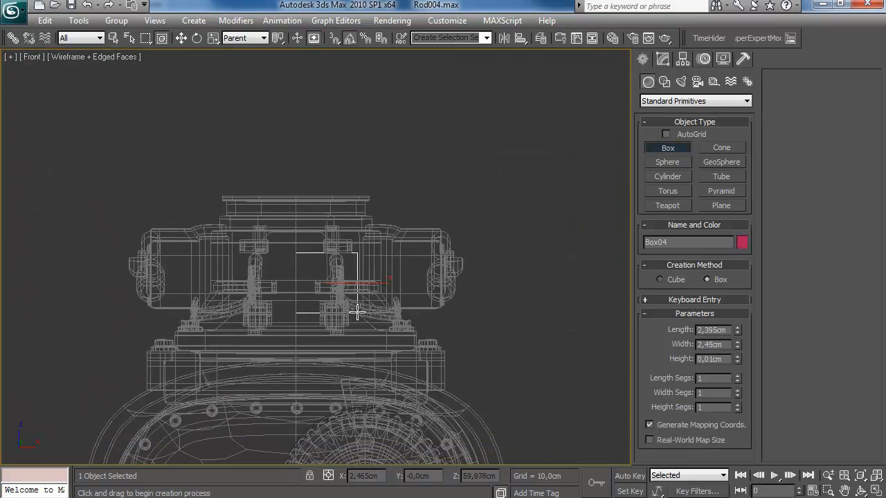
left_click(367, 292)
right_click(378, 291)
Move the new box about -34.5 cm along Y to the outer end face of the carburetor.
key("alt+w")
middle_click(514, 242)
key("alt+w")
middle_click_drag(515, 242, 578, 191, "alt")
left_click_drag(554, 195, 159, 370)
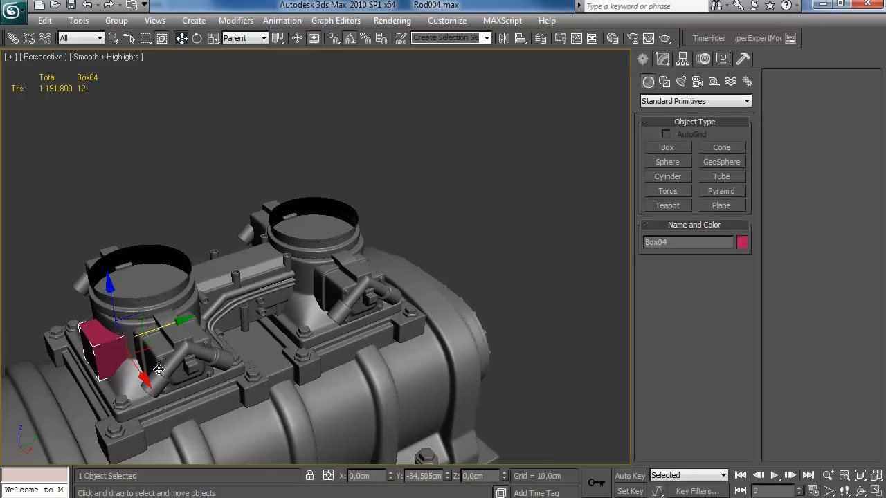
Convert the new box to Editable Poly and start editing its polygons.
middle_click_drag(229, 320, 439, 246, "alt")
scroll(439, 245, "up", 2)
middle_click_drag(258, 314, 499, 234)
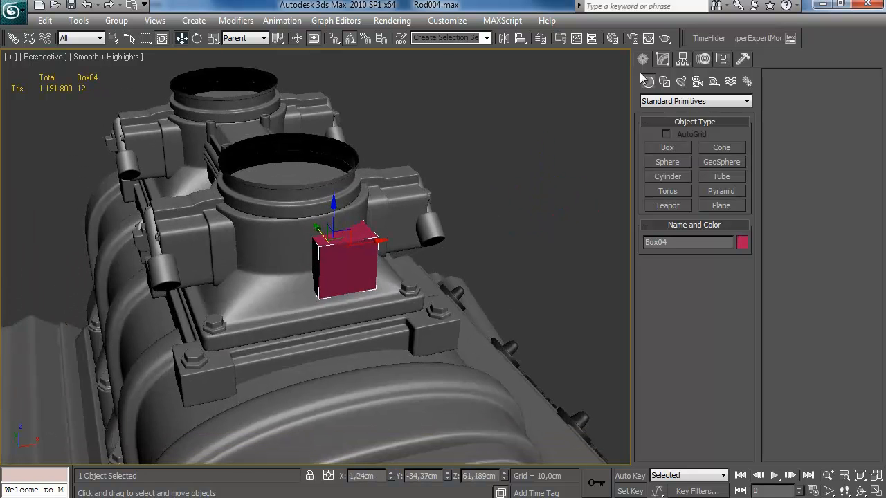
left_click(662, 58)
right_click(675, 119)
left_click(701, 222)
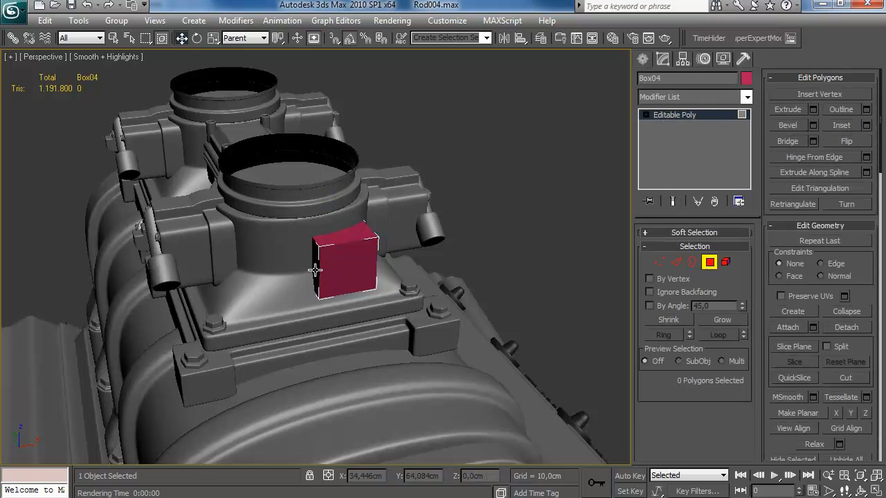
Delete the new box's rear face and centre-side face, and connect its depth edges with one segment.
middle_click_drag(359, 299, 271, 275, "alt")
left_click(356, 243)
middle_click_drag(356, 242, 326, 226, "alt")
left_click_drag(345, 212, 345, 204)
left_click(319, 256)
middle_click_drag(304, 277, 470, 277, "alt")
left_click(676, 262)
key("F4")
left_click(866, 159)
left_click(675, 420)
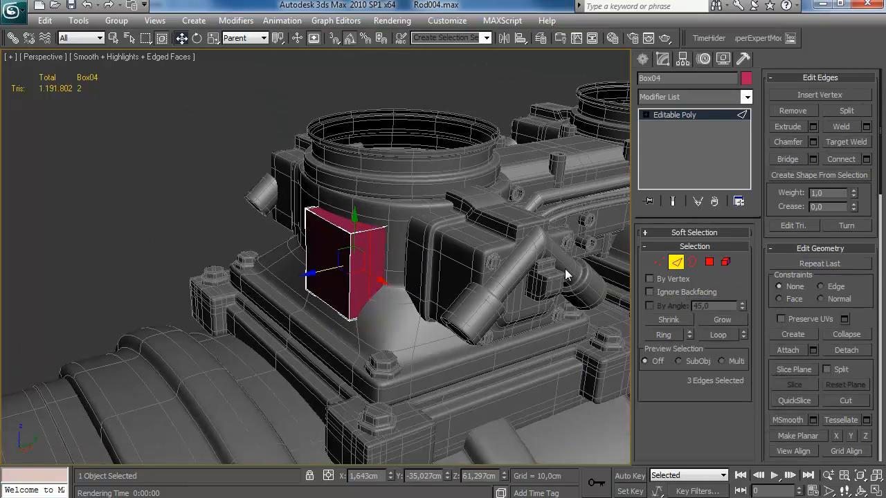
Connect the box's upright edges with one segment near the bottom and its front's width edges with one segment down the middle.
left_click(867, 159)
left_click(674, 402)
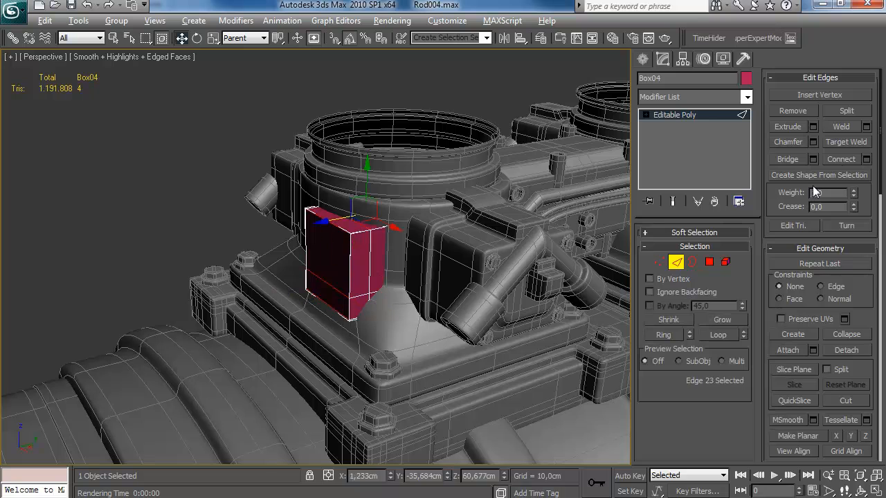
key("alt+r")
left_click(866, 159)
left_click(755, 301)
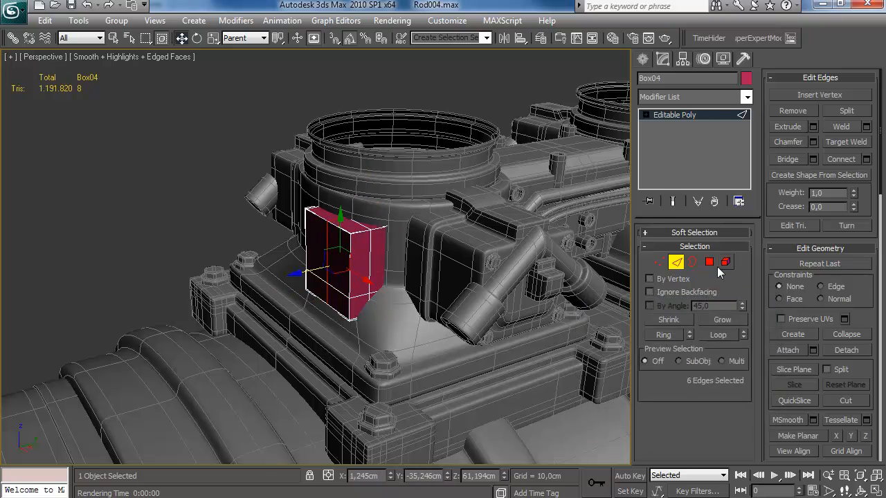
Extrude the rear upper polygon on the box's outer side by about 0.72 cm.
key("4")
left_click(391, 256)
left_click(814, 110)
left_click_drag(744, 340, 748, 290)
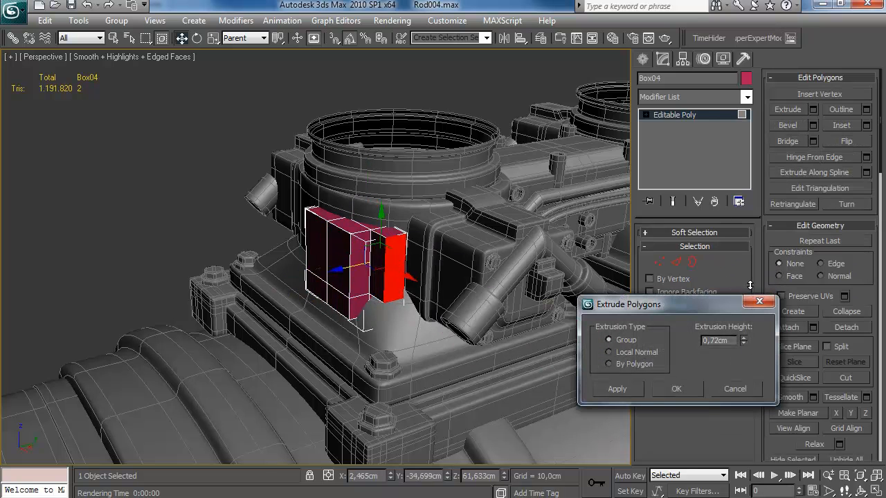
left_click(678, 392)
Extrude the two lower front polygons of the box as a group by the same height.
middle_click_drag(374, 263, 311, 306, "alt")
left_click(334, 317, "ctrl")
left_click(816, 112)
left_click(679, 389)
Inset the two upper front polygons about 0.11 cm as a group and align the inset's inner edge with the centre line.
middle_click_drag(388, 295, 424, 280, "alt")
left_click(297, 271)
left_click(330, 273, "ctrl")
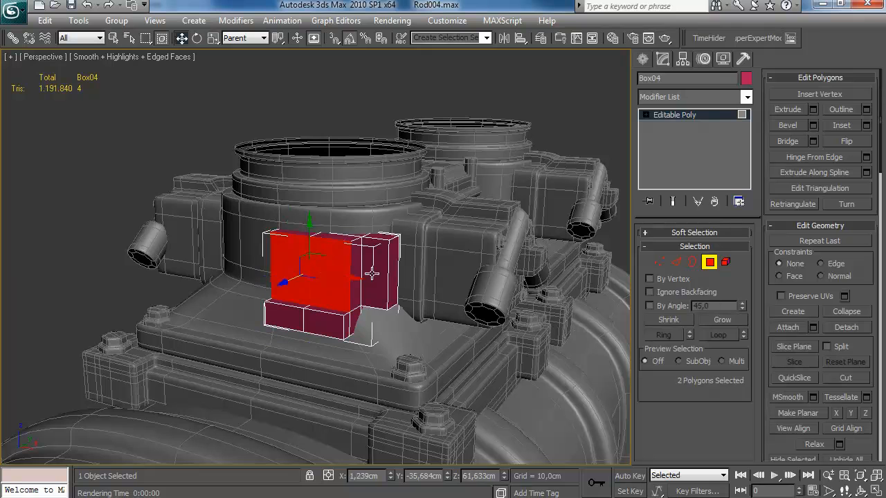
left_click(867, 125)
left_click_drag(742, 348, 744, 337)
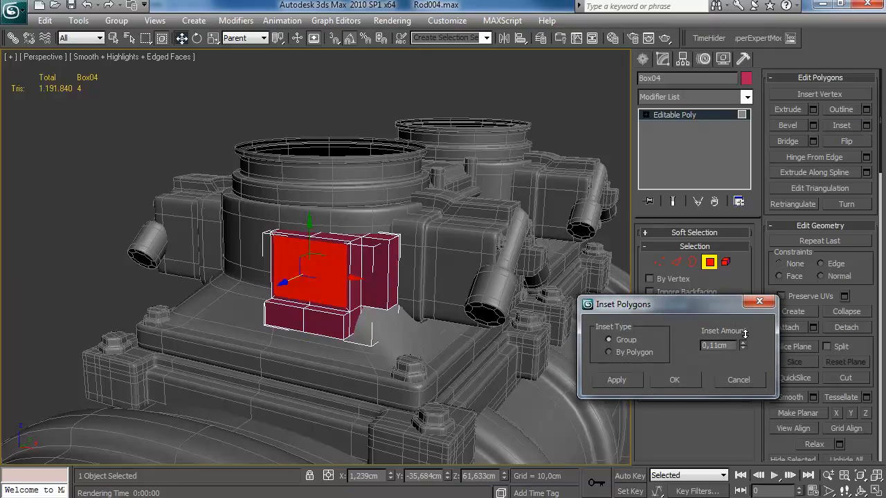
left_click(676, 380)
key("2")
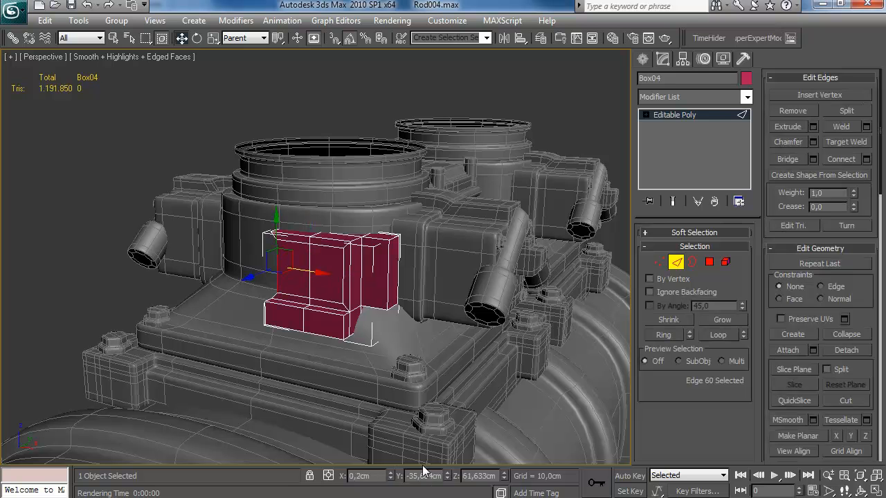
left_click(709, 261)
Bevel the two inset front polygons twice to form a raised block with tapered sides.
middle_click_drag(374, 259, 324, 270, "alt")
left_click(302, 264)
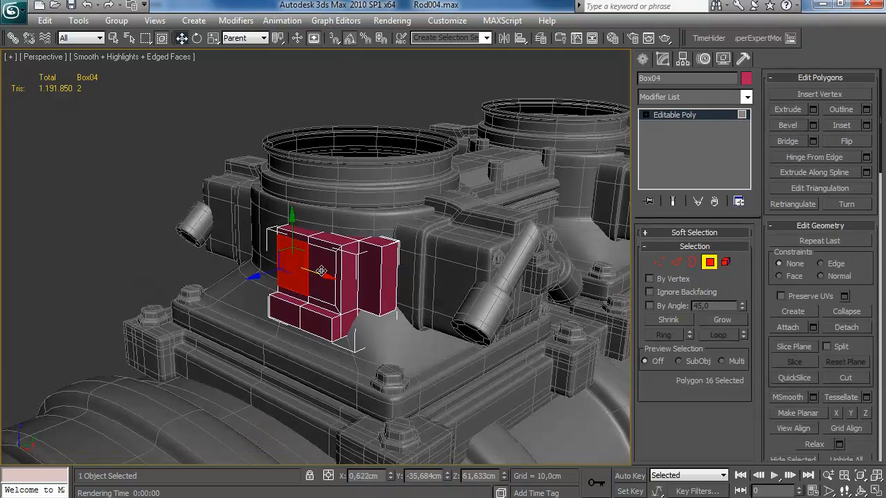
left_click(319, 266, "ctrl")
left_click(814, 125)
left_click(616, 393)
left_click_drag(744, 339, 744, 327)
left_click_drag(742, 372, 742, 370)
left_click(674, 400)
middle_click_drag(346, 283, 399, 280, "alt")
left_click(506, 290)
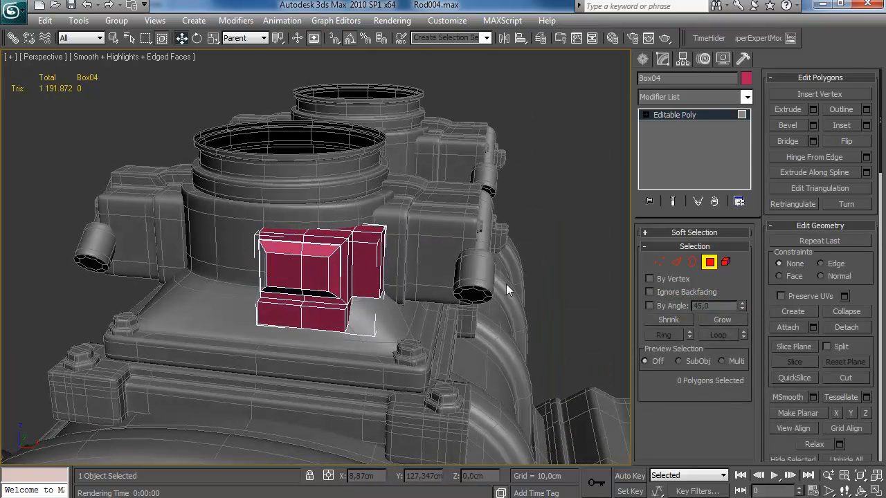
Align the raised block's inner edges with the centre line at X 0 and remove the leftover inner side faces.
left_click(676, 262)
left_click(338, 293)
middle_click_drag(338, 293, 453, 289, "alt")
key("ctrl+z")
scroll(361, 268, "up", 4)
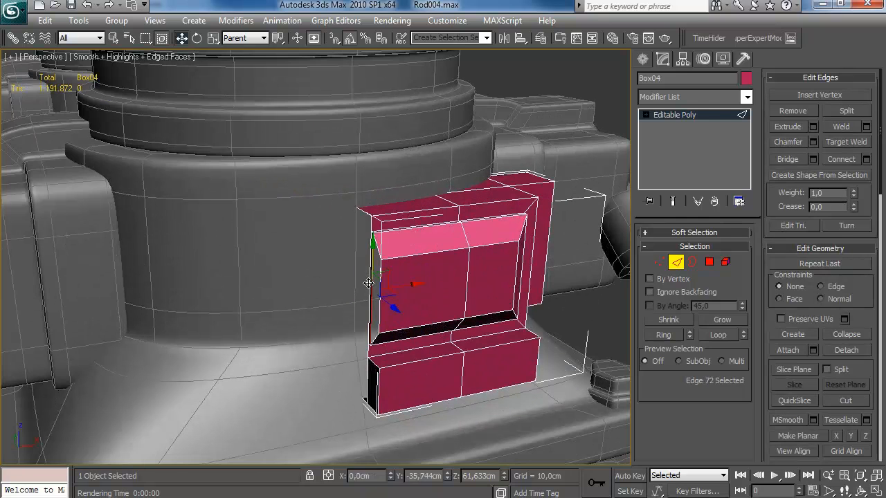
left_click(706, 263)
left_click(676, 263)
Connect the ring of upright edges around the raised block and side block with 2 segments pinched toward the borders.
left_click(517, 271)
middle_click_drag(516, 271, 462, 283, "alt")
left_click(663, 334)
left_click(866, 159)
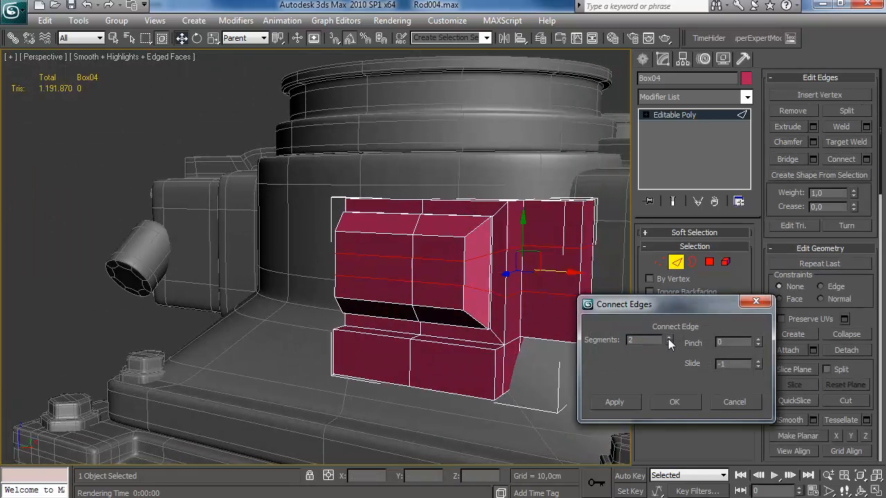
mouse_move(757, 360)
left_mouse_down()
mouse_move(759, 350)
mouse_move(756, 364)
left_mouse_up()
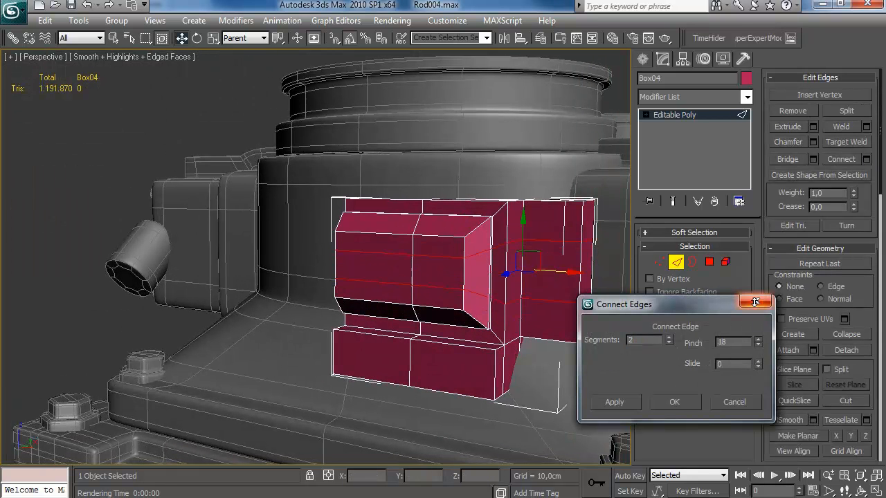
left_click(658, 407)
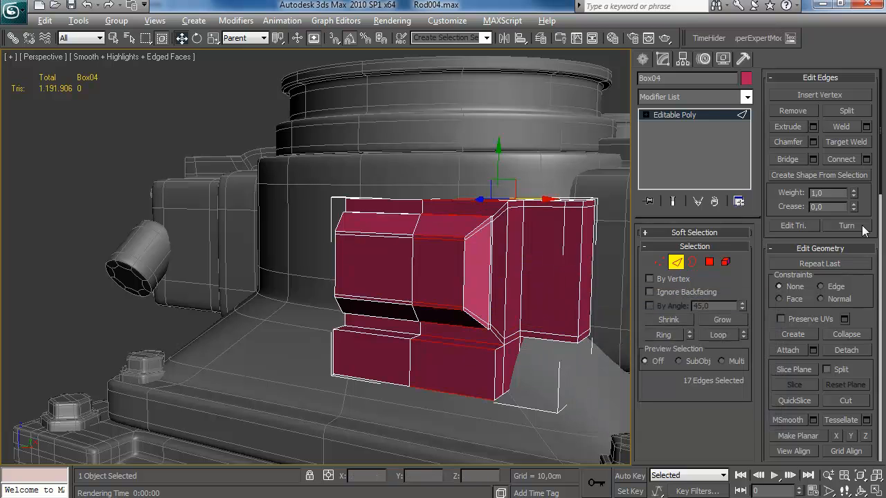
Connect the front's width edges with one segment at slide -80, and the outer side block's width edges with 2 pinched segments.
left_click(867, 159)
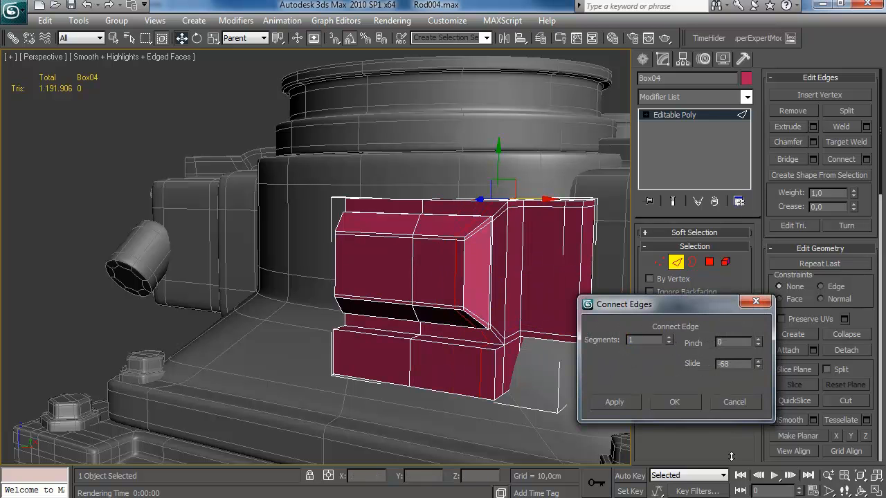
left_click(684, 406)
left_click(866, 159)
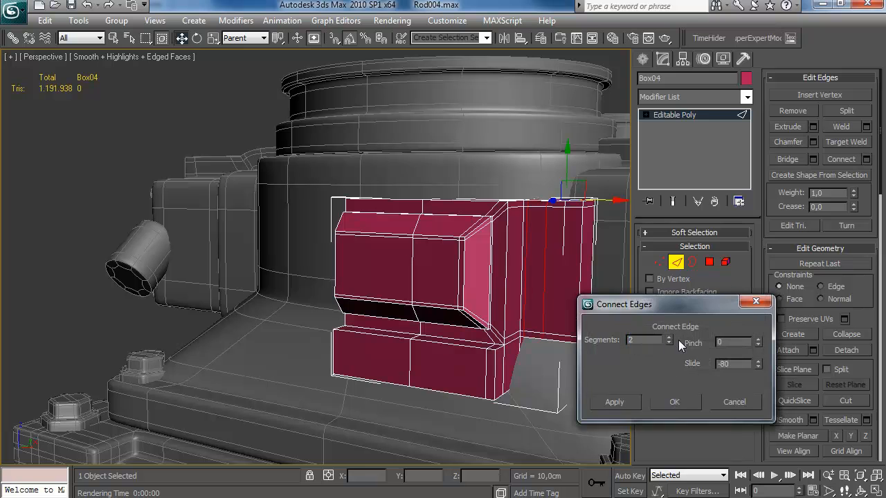
left_click(674, 402)
Connect the depth edges of the part's main body with 2 segments at pinch 89 and slide 0.
left_click(394, 338)
middle_click_drag(502, 288, 489, 309, "alt")
left_click(866, 159)
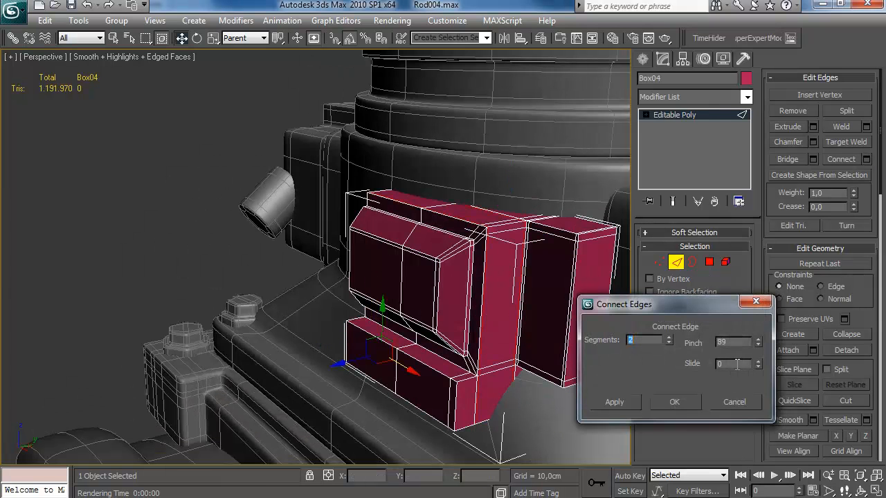
left_click(674, 402)
Connect the lower block's upright edges with 2 segments and scale the new loops' vertices to about 125% along Y.
left_click(470, 390)
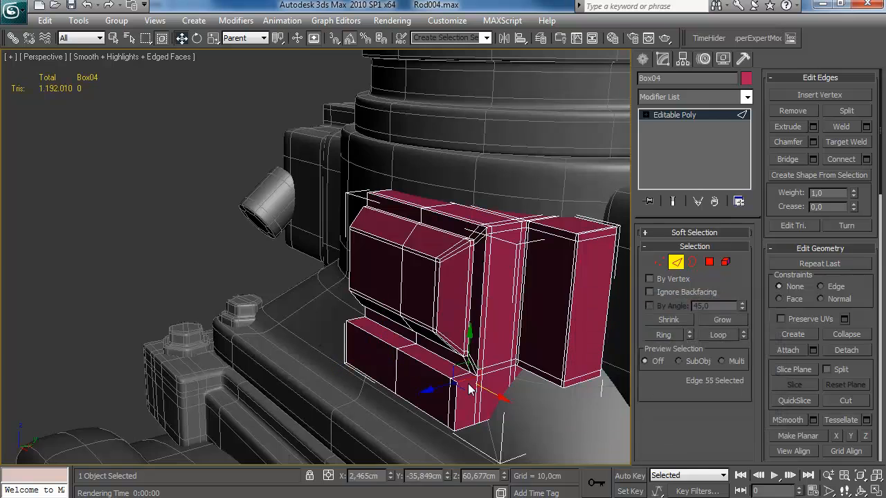
left_click(866, 159)
left_click(674, 402)
middle_click_drag(547, 277, 414, 382, "alt")
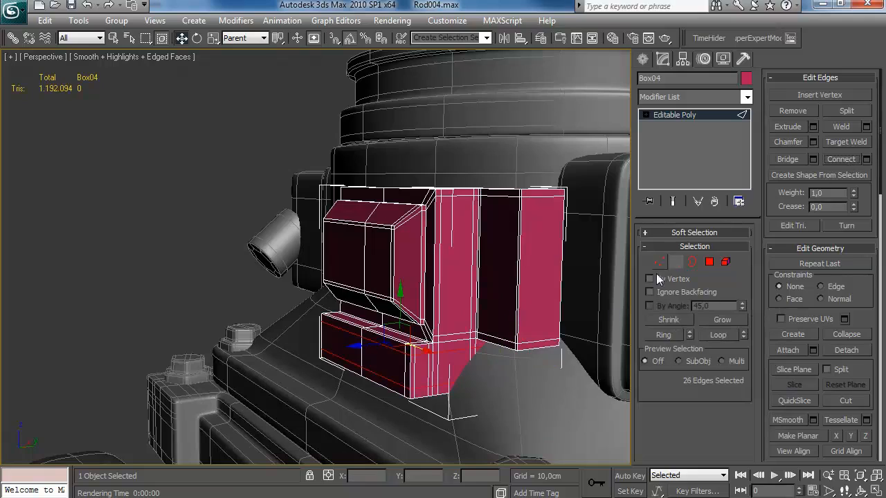
key("1")
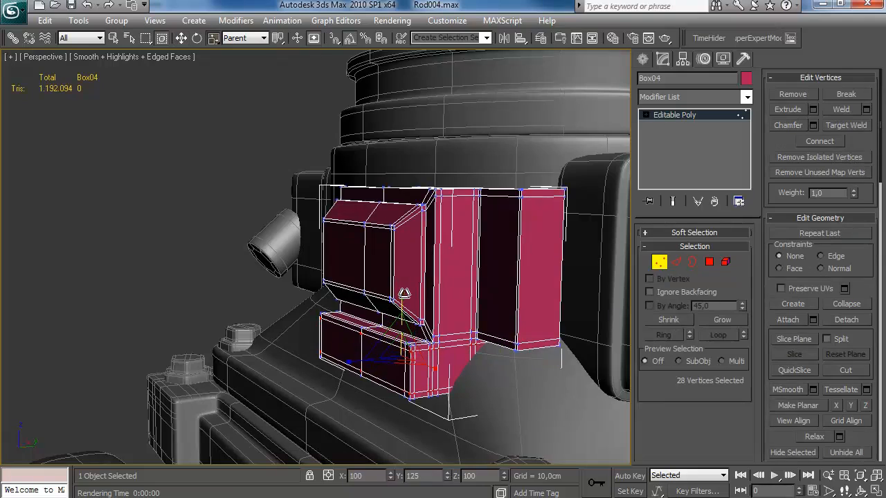
middle_click_drag(344, 265, 540, 255, "alt")
Add edge loops across the rear side block's depth, scale their vertices, and deselect the part.
key("2")
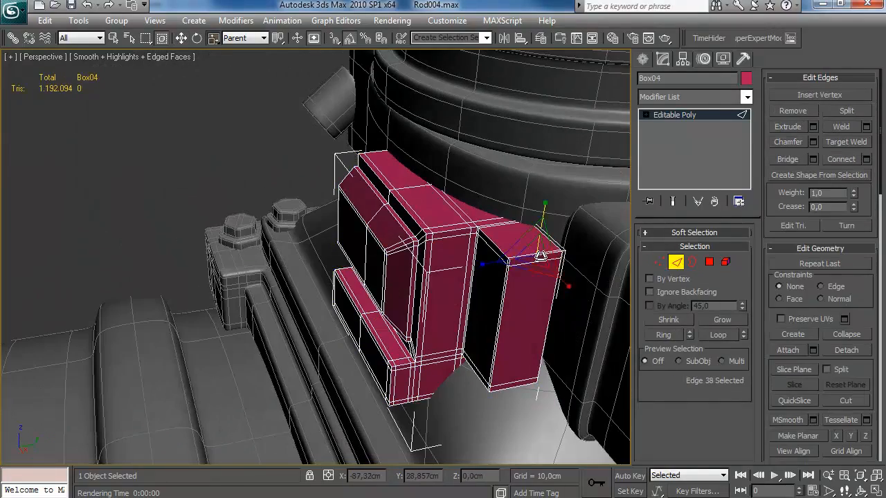
key("1")
left_click_drag(450, 317, 409, 314)
key("1")
left_click(201, 236)
scroll(217, 240, "down", 3)
middle_click_drag(216, 241, 275, 234, "alt")
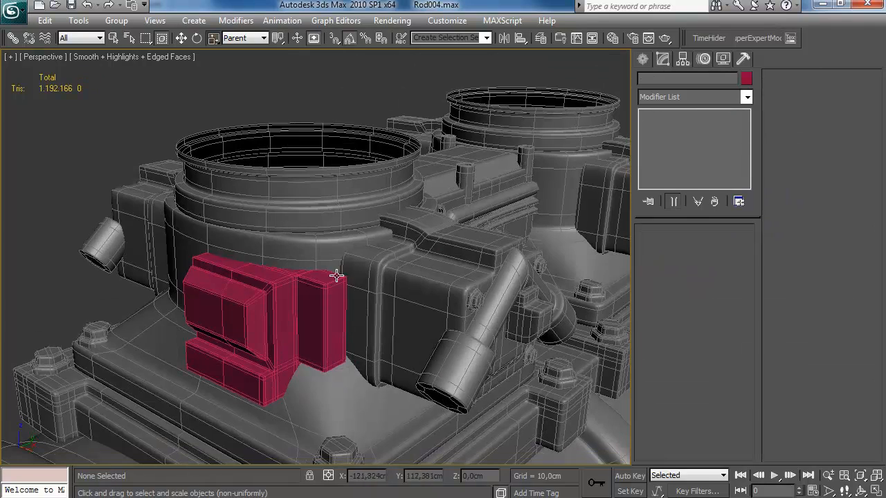
Attach the new end-face part to the carburetor at its Editable Poly level.
key("q")
left_click(335, 245)
left_click(675, 148)
left_click(789, 179)
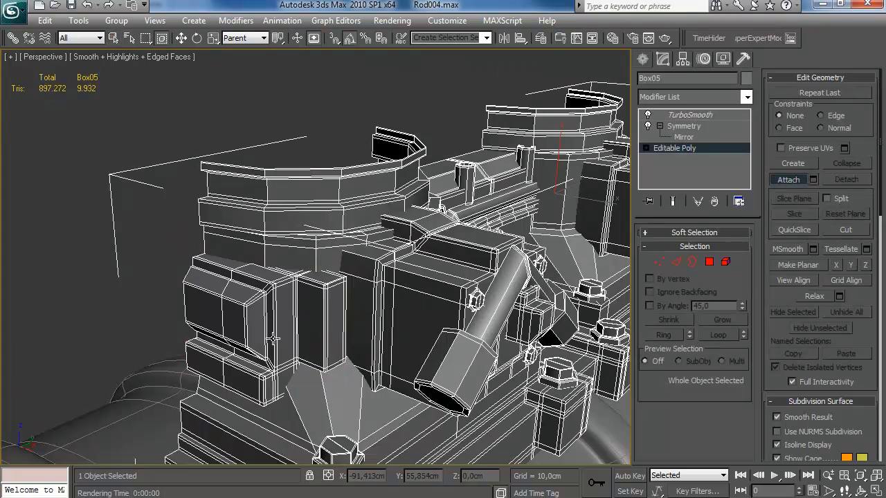
Clone the small hollow fitting element and place the copy above the new end-face part.
left_click(726, 261)
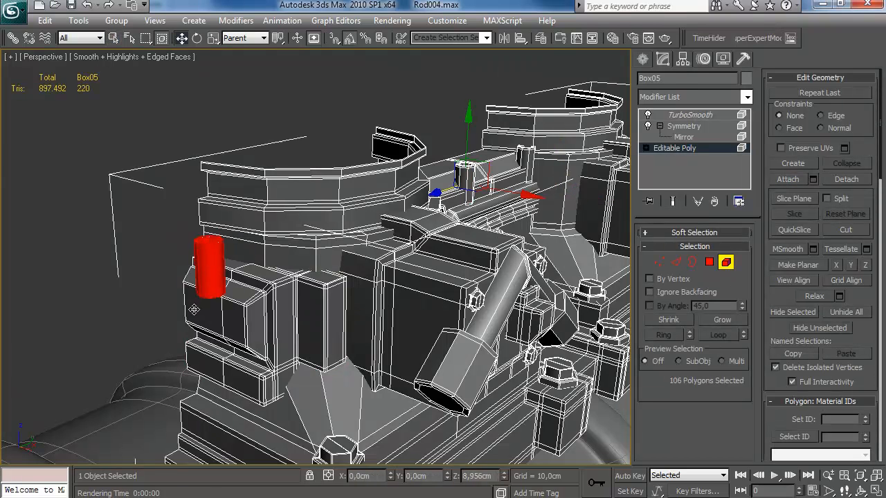
left_click_drag(191, 312, 206, 308, "shift")
left_click(734, 352)
Rotate the copied fitting about 90 degrees around X over the end-face part.
middle_click_drag(300, 292, 366, 270, "alt")
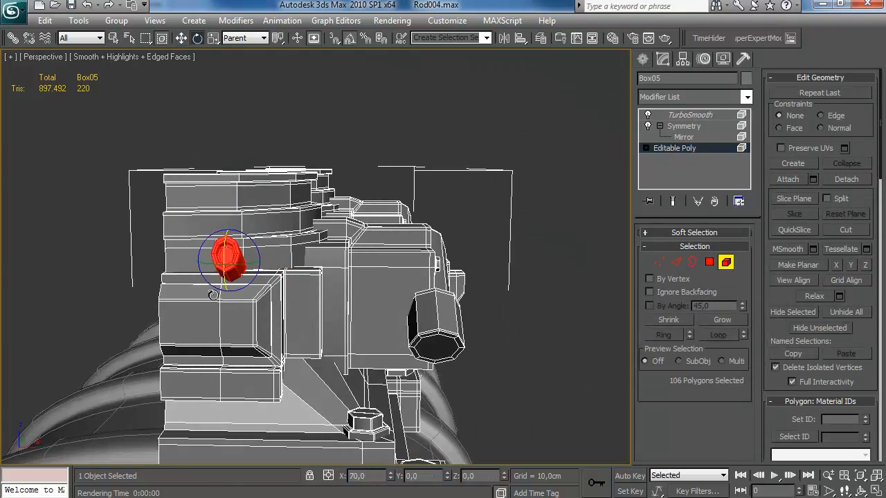
middle_click_drag(216, 305, 396, 201, "alt")
middle_click_drag(403, 251, 249, 315)
middle_click_drag(249, 314, 415, 226, "alt")
middle_click_drag(415, 226, 350, 228, "alt")
middle_click_drag(228, 283, 290, 223, "alt")
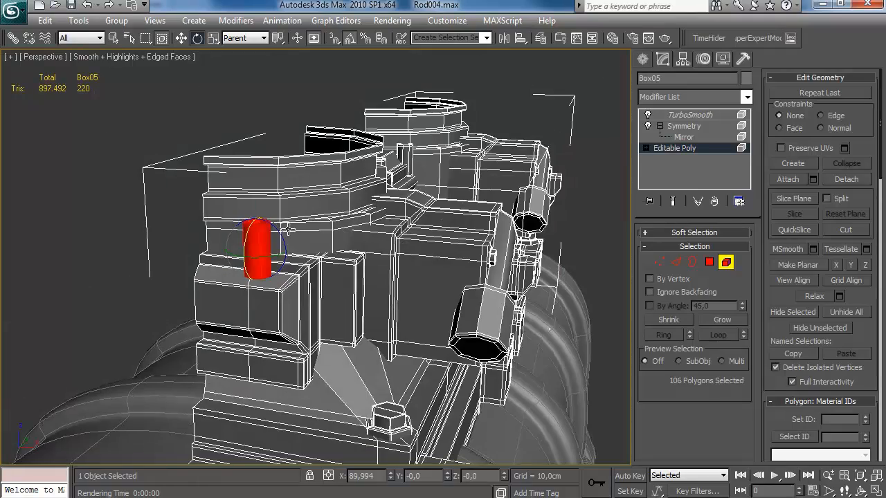
middle_click_drag(257, 178, 277, 254, "alt")
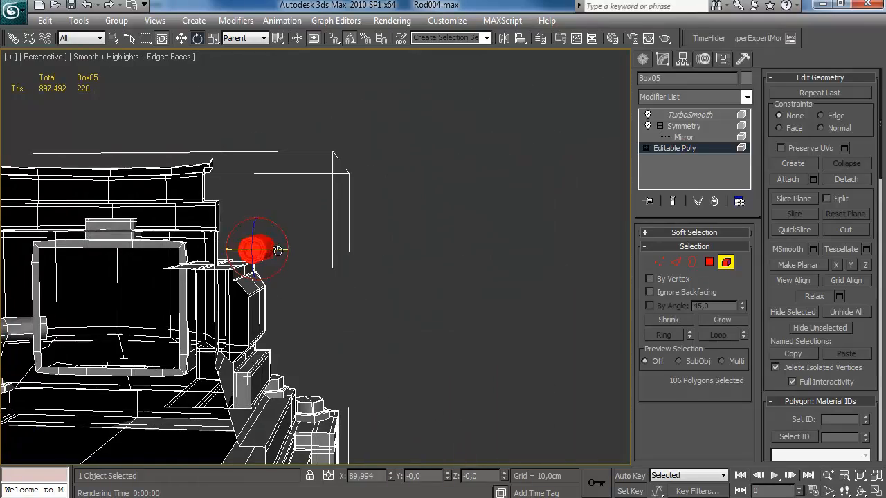
middle_click_drag(326, 242, 222, 260, "alt")
Detach the copied fitting as a separate object and center its pivot on it.
left_click(847, 180)
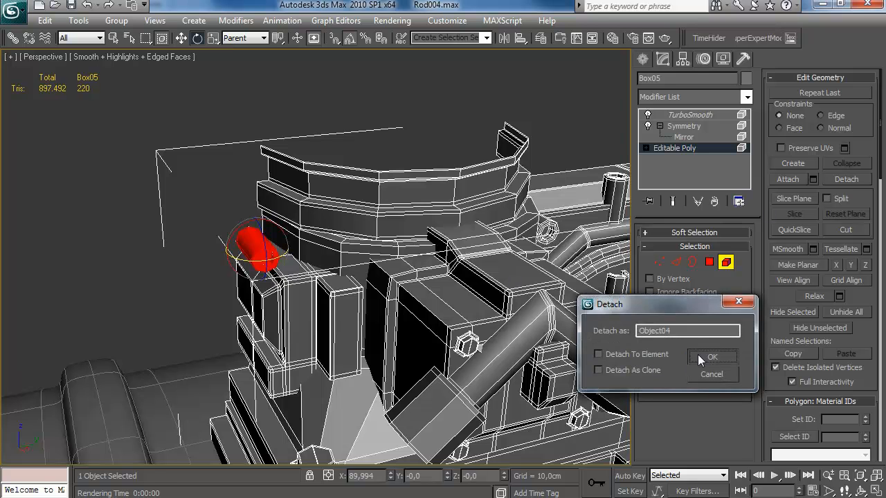
left_click(710, 357)
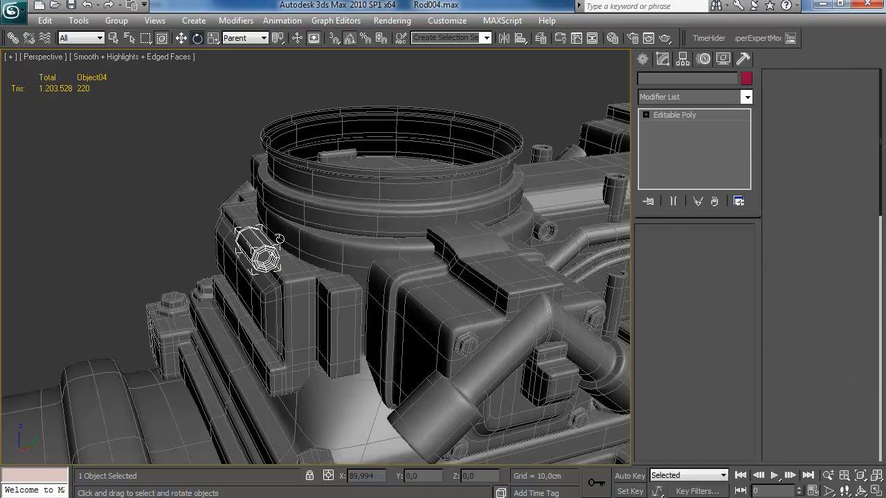
left_click(683, 60)
left_click(694, 146)
left_click(696, 218)
left_click(694, 146)
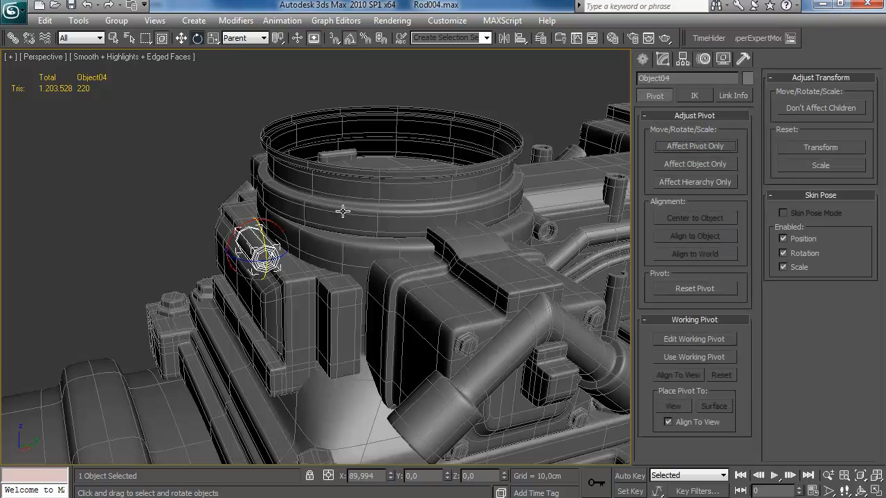
Rotate the detached fitting to lie across the end-face part's width and lower it onto the part's top.
middle_click_drag(330, 207, 405, 215, "alt")
left_click_drag(246, 261, 322, 241)
middle_click_drag(340, 235, 257, 216, "alt")
key("w")
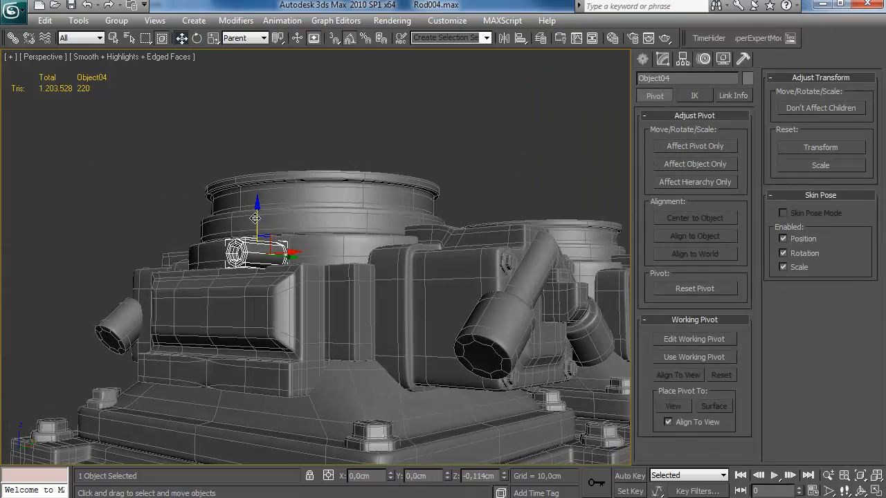
Select the carburetor, cut its TurboSmooth and Symmetry modifiers, and reset its transform with Reset XForm.
left_click(265, 414)
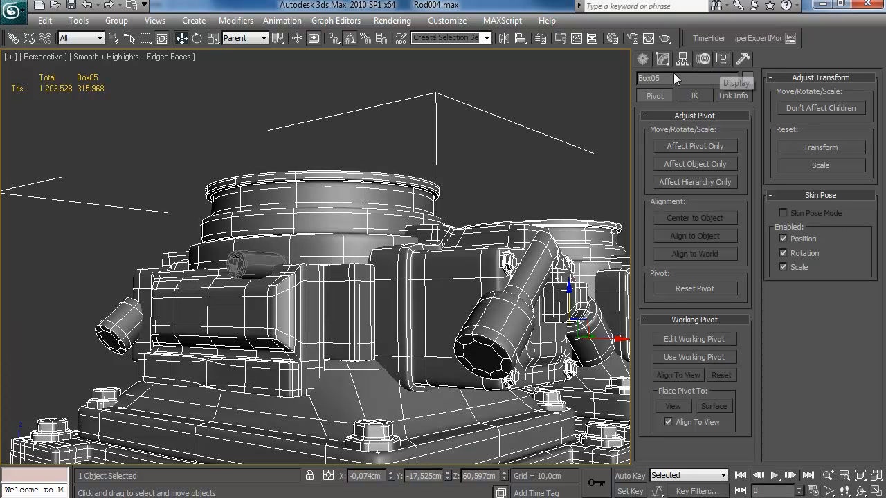
key("F12")
key("r")
key("F12")
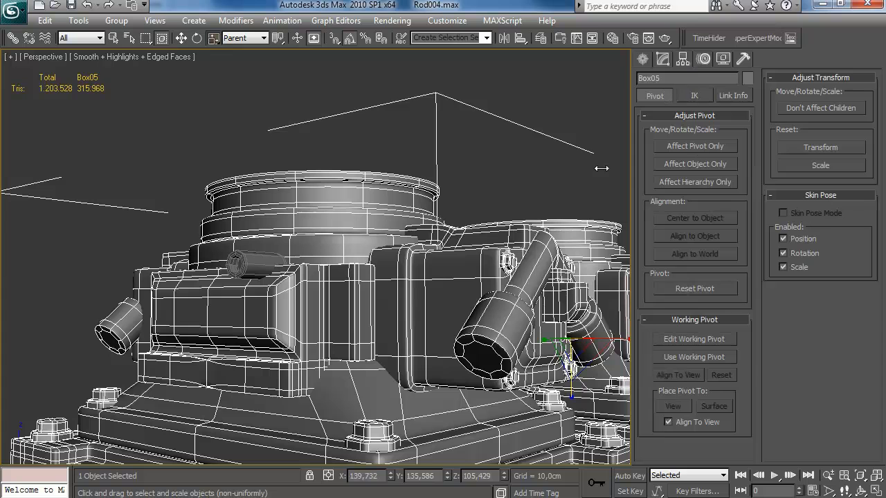
left_click(662, 59)
right_click(694, 118)
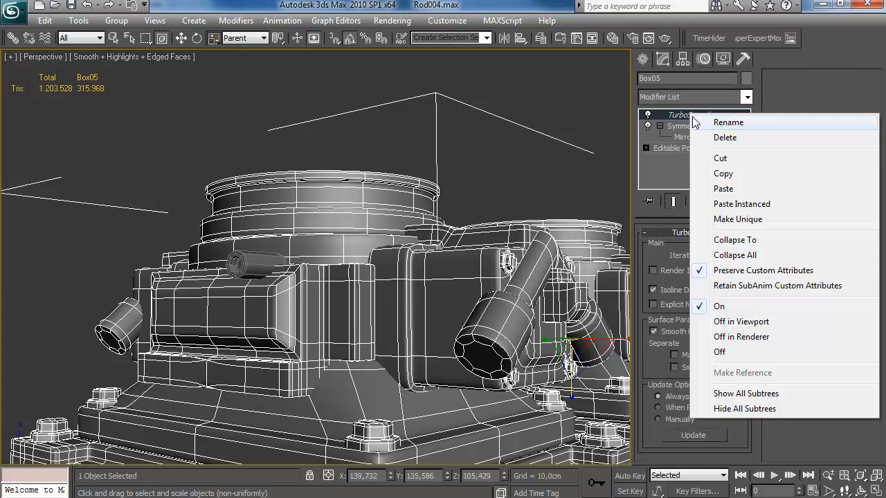
left_click(720, 159)
key("ctrl+z")
right_click(697, 128)
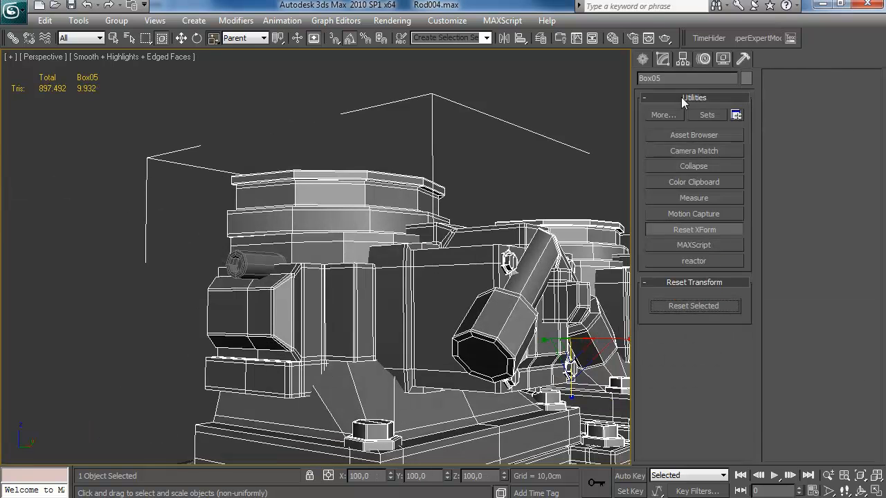
Collapse the carburetor's modifier stack to an Editable Poly and paste the cut Symmetry and TurboSmooth modifiers back onto it.
left_click(662, 58)
right_click(690, 119)
left_click(682, 269)
right_click(676, 116)
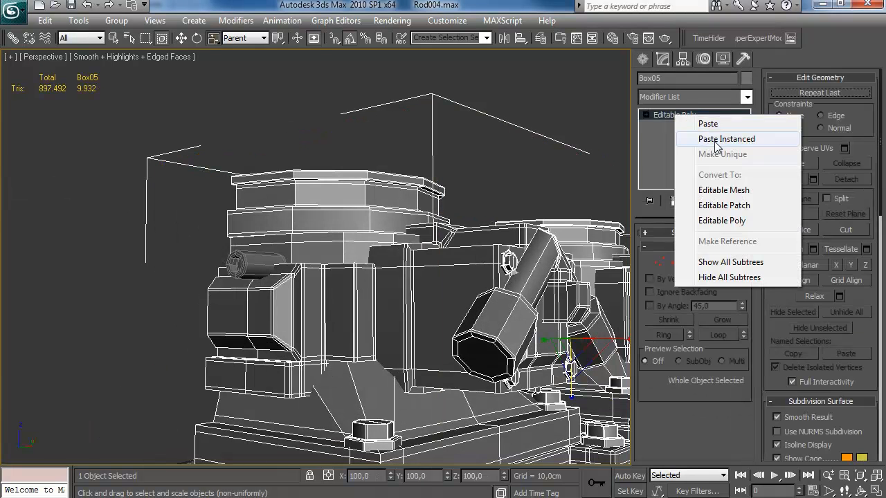
left_click(717, 145)
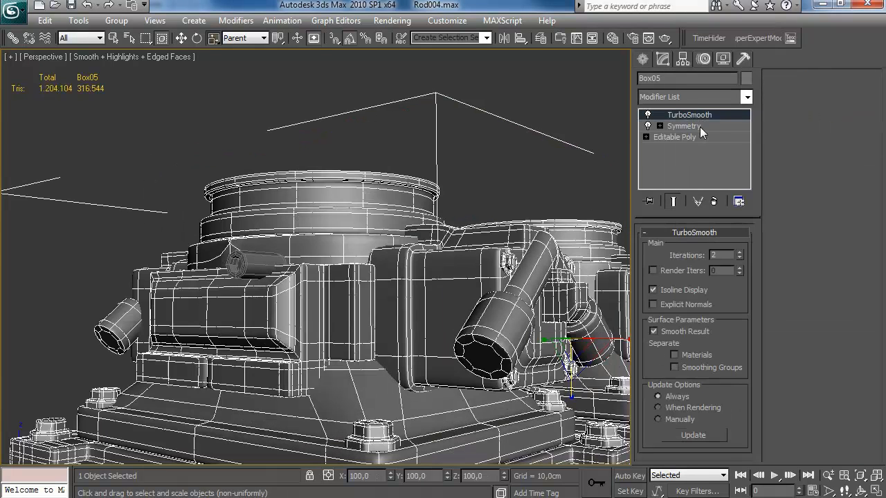
Replace the carburetor's TurboSmooth with an instance of the TurboSmooth copied from Box03.
right_click(700, 114)
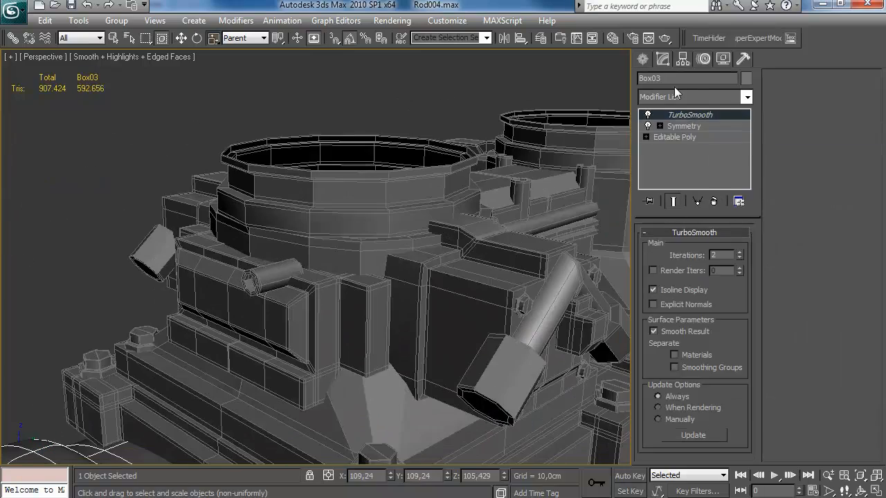
right_click(686, 115)
left_click(719, 173)
left_click(346, 206)
right_click(686, 115)
left_click(726, 145)
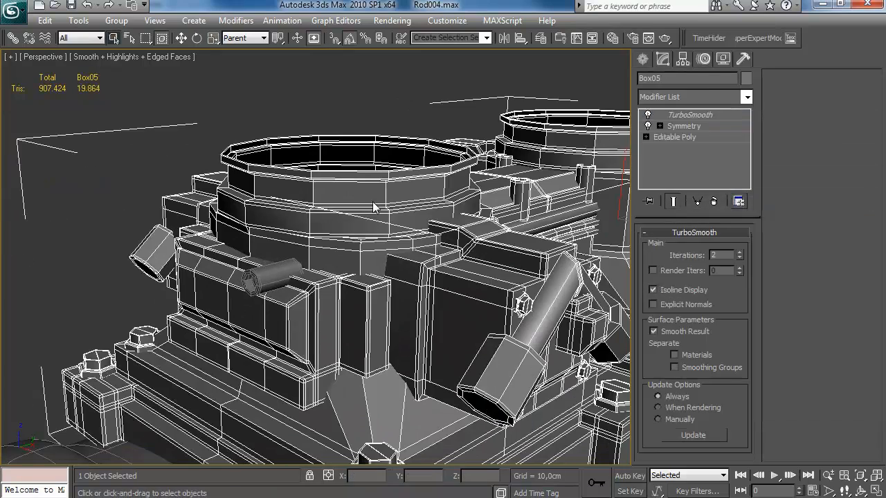
Delete the carburetor's stray polygons on the open symmetry seam of the end-face part at Editable Poly level.
middle_click_drag(331, 206, 393, 173, "alt")
left_click(674, 137)
middle_click_drag(510, 196, 302, 159, "alt")
middle_click_drag(450, 193, 297, 208, "alt")
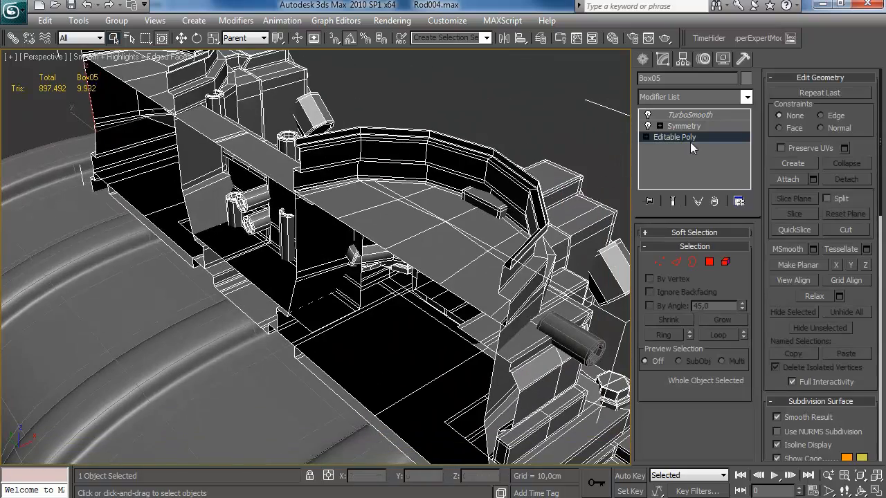
left_click(683, 126)
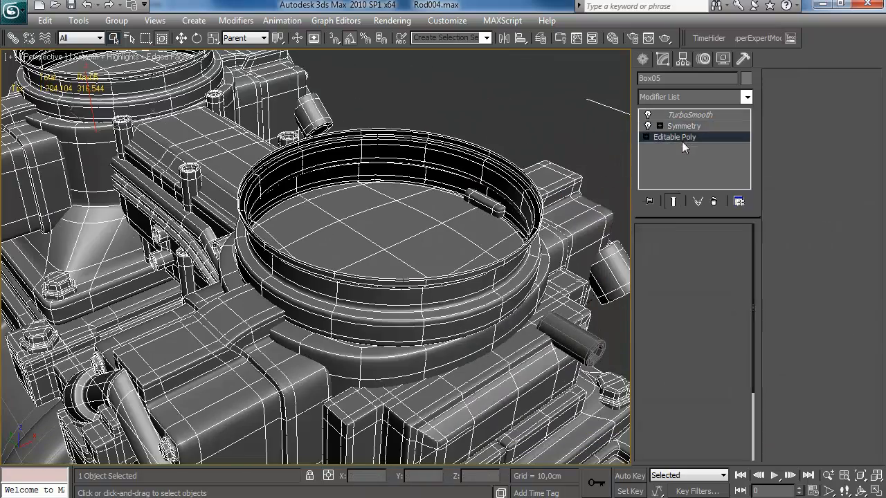
left_click(684, 137)
middle_click_drag(485, 222, 449, 186, "alt")
left_click(711, 264)
middle_click_drag(485, 242, 383, 246, "alt")
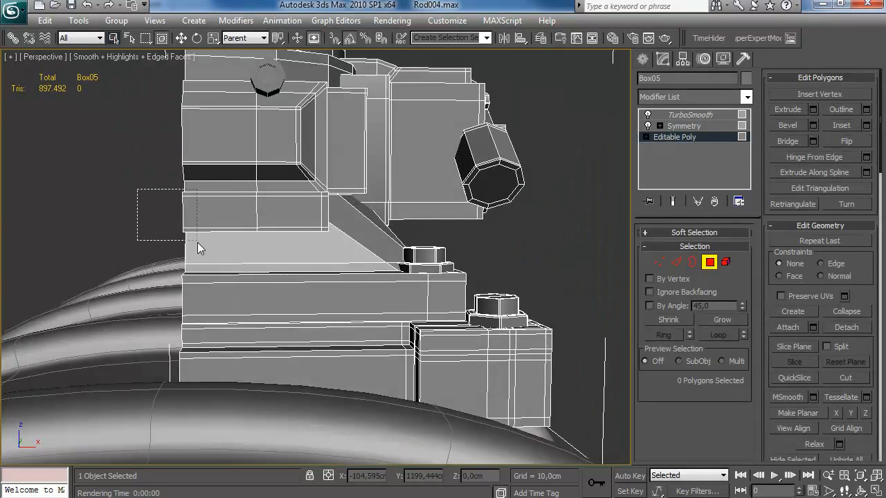
middle_click_drag(214, 227, 291, 232, "alt")
left_click(711, 262)
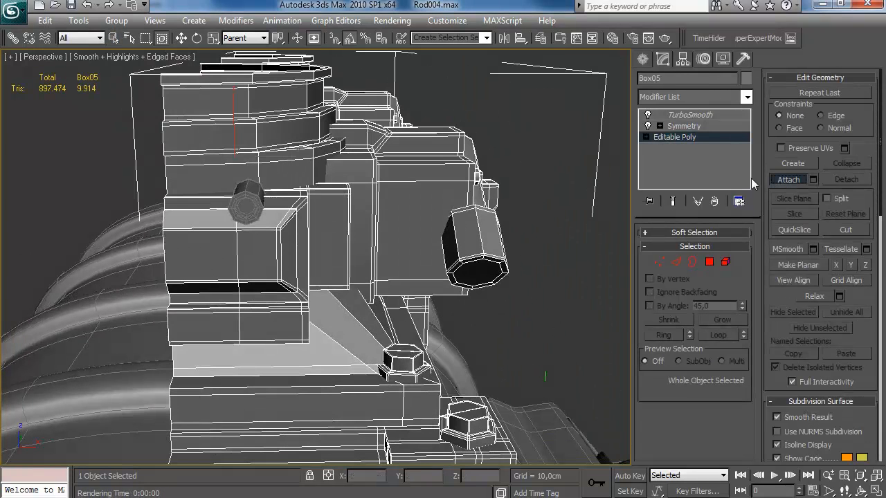
Attach the detached fitting to the carburetor, place it at the end-face part's upper corner and clone it to the lower corner.
left_click(726, 262)
left_click(253, 201)
middle_click_drag(300, 202, 337, 189, "alt")
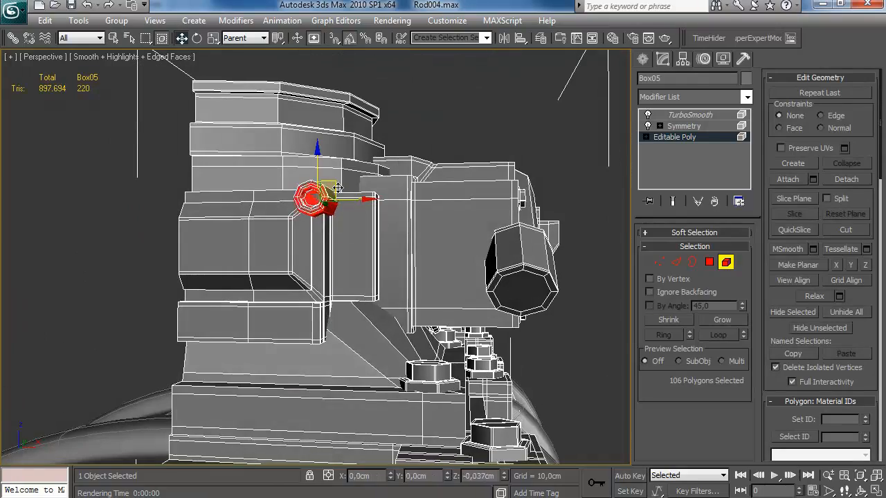
left_click(352, 281, "shift")
left_click(734, 353)
middle_click_drag(349, 284, 338, 281, "alt")
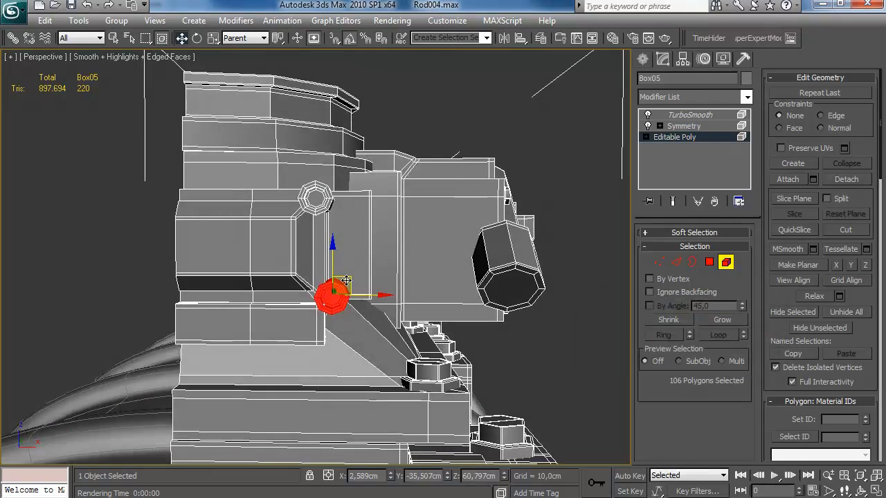
Clone the fitting onto the strip below the end-face part, shrink it and place a second small copy beside it.
left_click(248, 278, "shift")
key("Return")
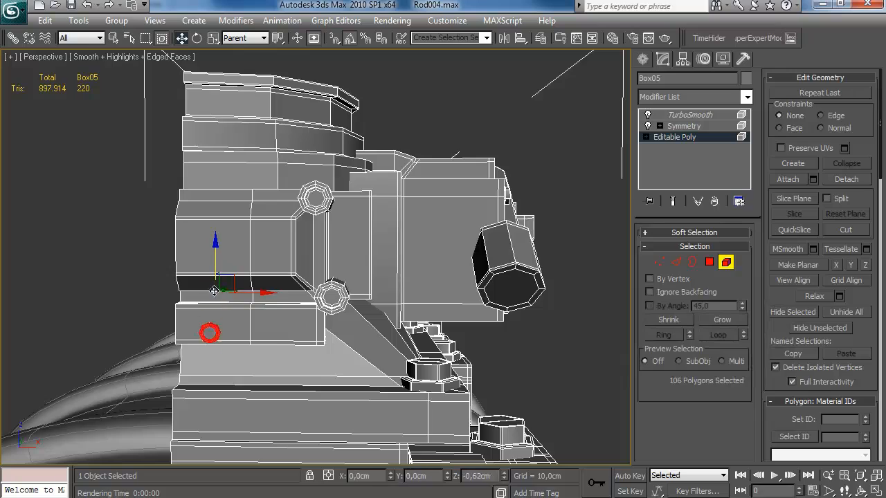
left_click_drag(288, 350, 308, 349, "shift")
left_click(731, 353)
Clone the lower corner fitting rotated upright and place the copy on the carburetor's side behind the end-face part.
mouse_move(402, 257)
middle_mouse_down("alt")
mouse_move(285, 272)
mouse_move(260, 248)
middle_mouse_up("alt")
left_click(326, 286)
left_click_drag(299, 275, 282, 352, "shift")
key("Return")
key("w")
middle_click_drag(402, 301, 335, 298, "alt")
left_click_drag(336, 297, 409, 287)
middle_click_drag(383, 295, 360, 266, "alt")
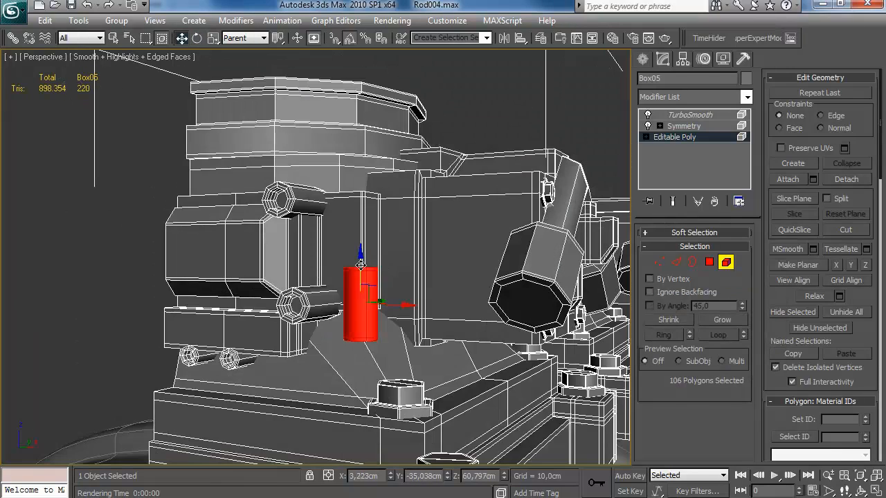
left_click(724, 264)
Connect the vertical edge ring of the carburetor's mounting base with one loop and chamfer that loop.
left_click(490, 132)
middle_click_drag(394, 169, 423, 200, "ctrl+alt")
key("F4")
middle_click_drag(365, 189, 319, 236, "alt")
key("F4")
left_click(323, 238)
middle_click_drag(528, 208, 565, 204, "alt")
left_click(677, 262)
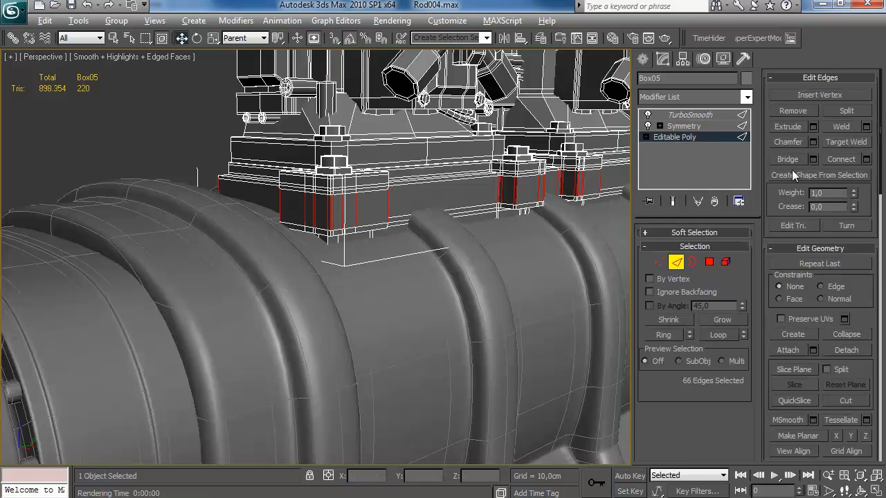
left_click(866, 159)
left_click(677, 401)
left_click(814, 142)
right_click(641, 337)
key("Return")
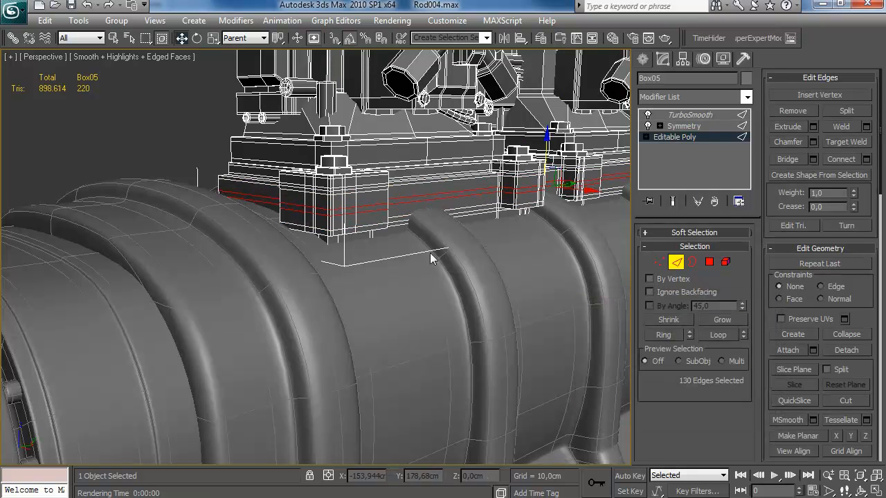
Select the polygon band between the chamfered edges and extrude it -0.09 cm by Local Normal as a groove.
left_click(315, 211)
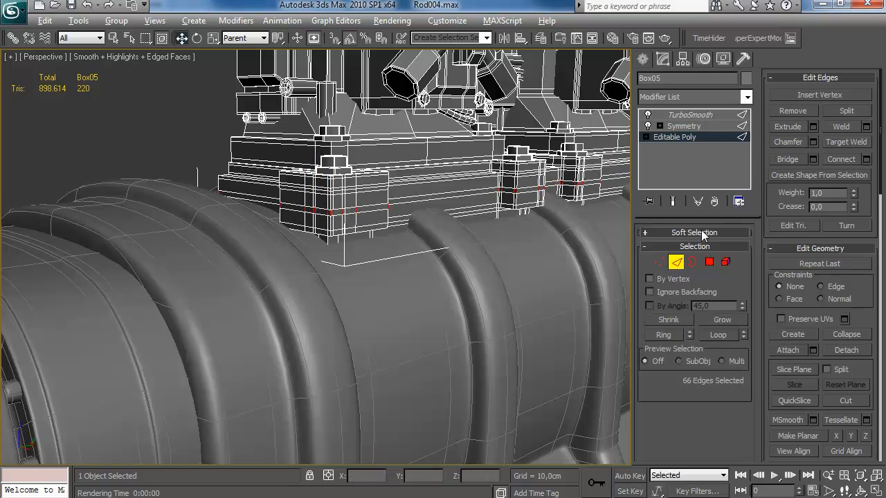
key("4")
left_click(813, 109)
left_click_drag(743, 338, 746, 340)
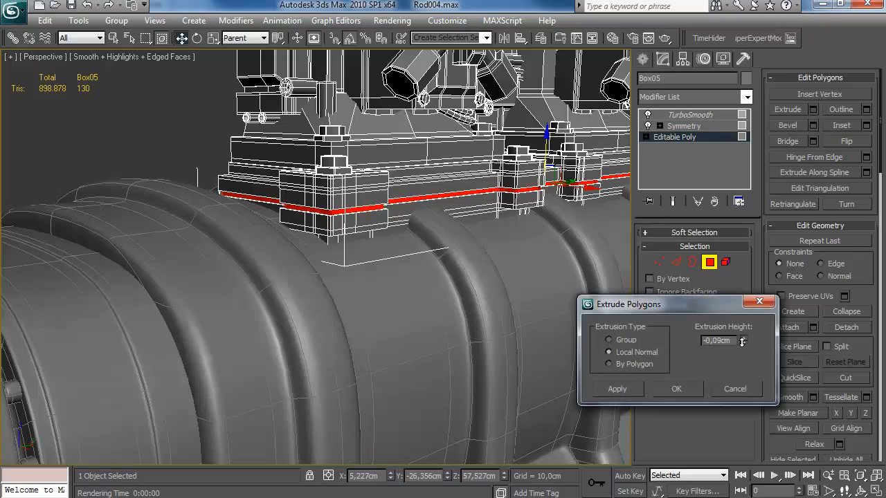
left_click(668, 389)
Delete the groove's end polygons on the symmetry seam and return the carburetor to its TurboSmooth result.
middle_click_drag(425, 231, 364, 276, "alt")
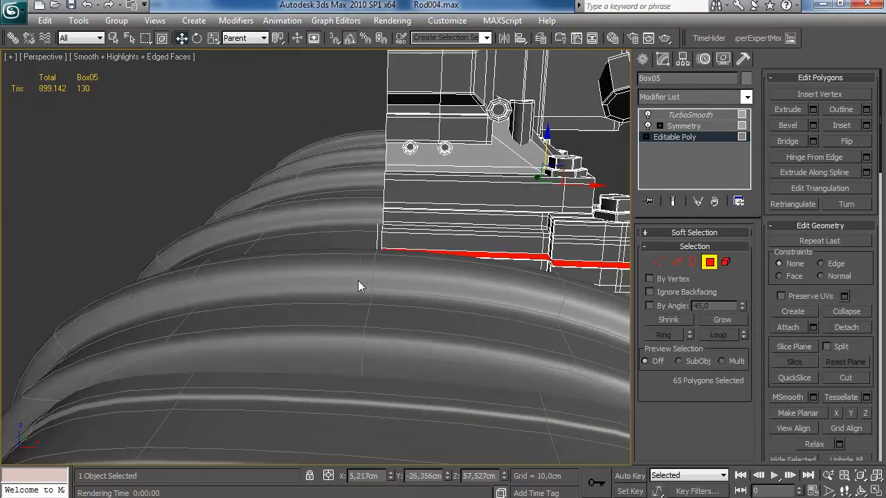
key("Delete")
middle_click_drag(408, 243, 459, 219, "alt")
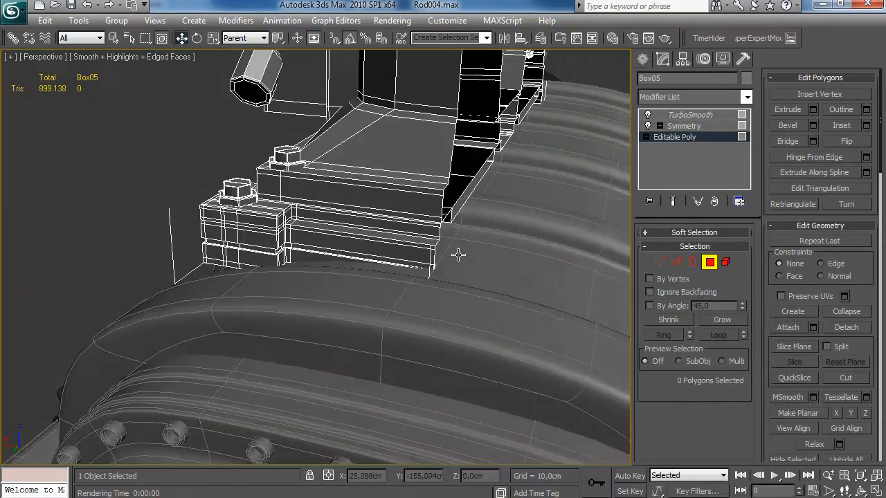
left_click(668, 115)
middle_click_drag(235, 204, 505, 175, "alt")
key("F4")
scroll(372, 199, "down", 1)
scroll(368, 211, "down", 2)
left_click(643, 59)
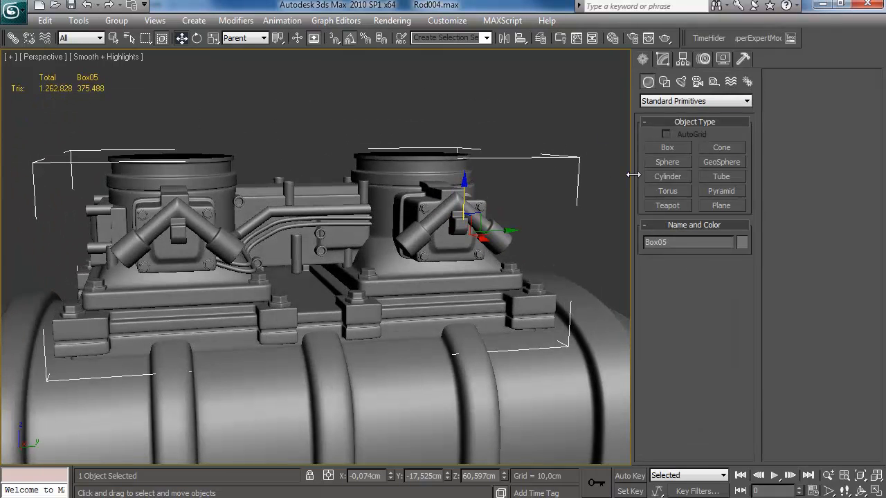
middle_click_drag(312, 228, 448, 222, "alt")
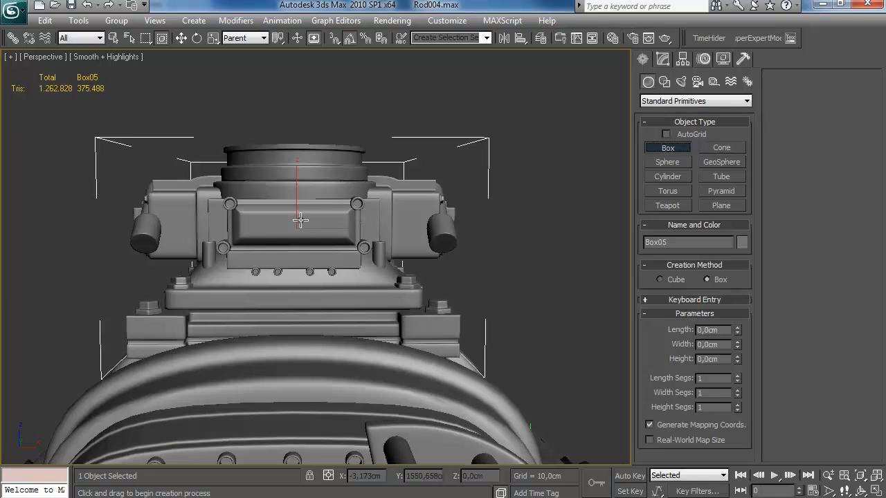
middle_click_drag(376, 209, 238, 207, "alt")
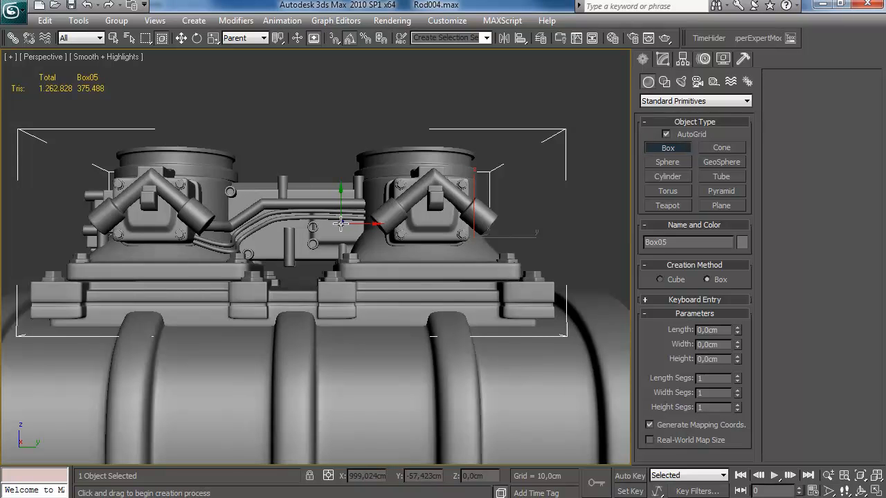
right_click(344, 230)
Unhide the capsule-shaped air scoop, select it and move it above the carburetors.
middle_click_drag(344, 229, 392, 186, "alt")
right_click(497, 216)
left_click(538, 153)
scroll(437, 207, "down", 3)
key("q")
left_click(422, 206)
left_click_drag(363, 142, 329, 194)
middle_click_drag(407, 179, 484, 191, "alt")
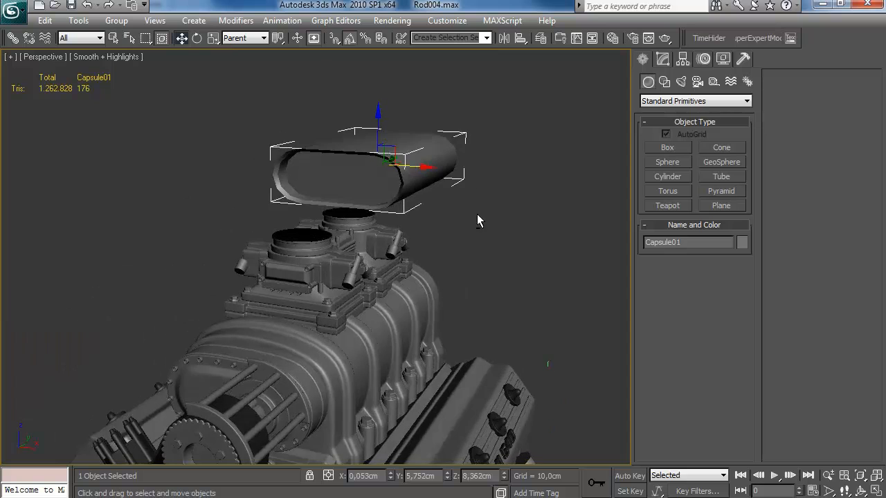
Reposition the air scoop so it rests on the tops of both carburetors.
middle_click_drag(391, 262, 301, 262, "alt")
left_click_drag(418, 163, 293, 183)
middle_click_drag(325, 166, 448, 153, "alt")
left_click_drag(263, 137, 257, 147)
middle_click_drag(304, 128, 333, 166, "alt")
scroll(406, 171, "down", 4)
scroll(430, 192, "up", 2)
scroll(341, 190, "up", 4)
middle_click_drag(429, 193, 362, 252, "alt")
scroll(414, 225, "down", 3)
scroll(293, 250, "up", 3)
Connect the air scoop's long body edges with one loop and move that loop close to the front rim.
key("F4")
left_click(662, 59)
middle_click_drag(353, 195, 406, 197, "alt")
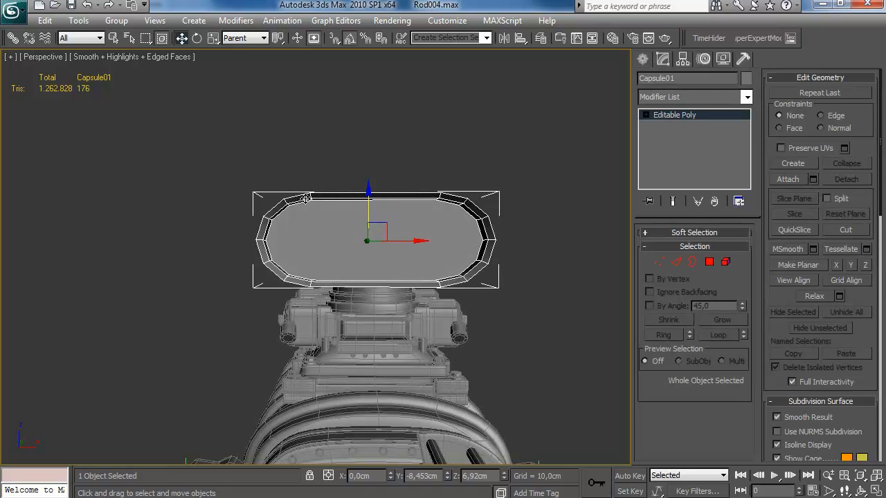
middle_click_drag(319, 268, 301, 297, "alt")
scroll(291, 299, "up", 2)
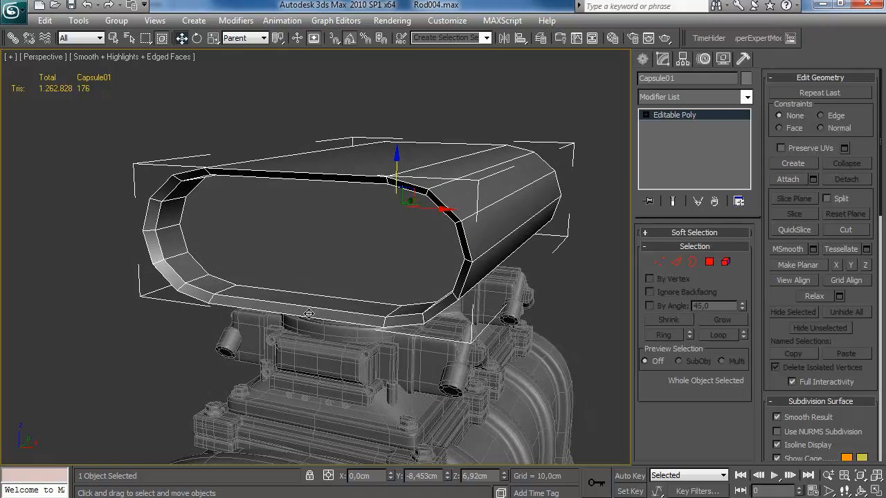
left_click(675, 261)
left_click(867, 161)
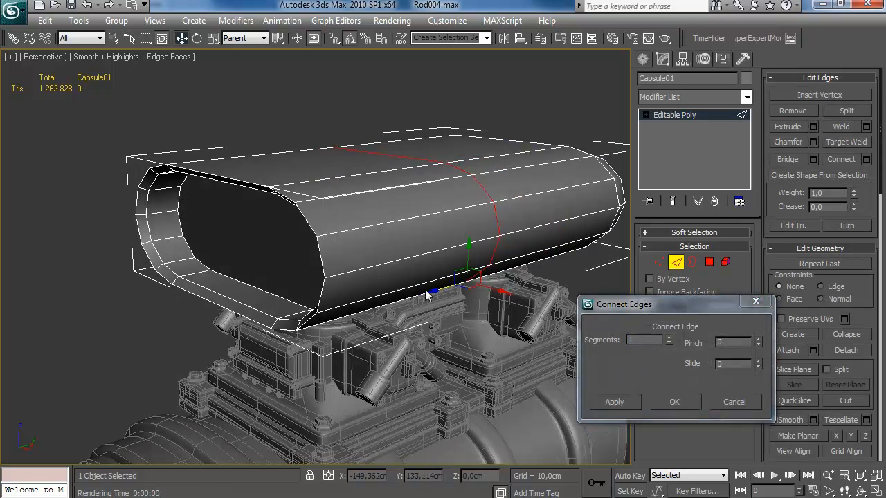
key("Return")
left_click_drag(193, 275, 191, 275)
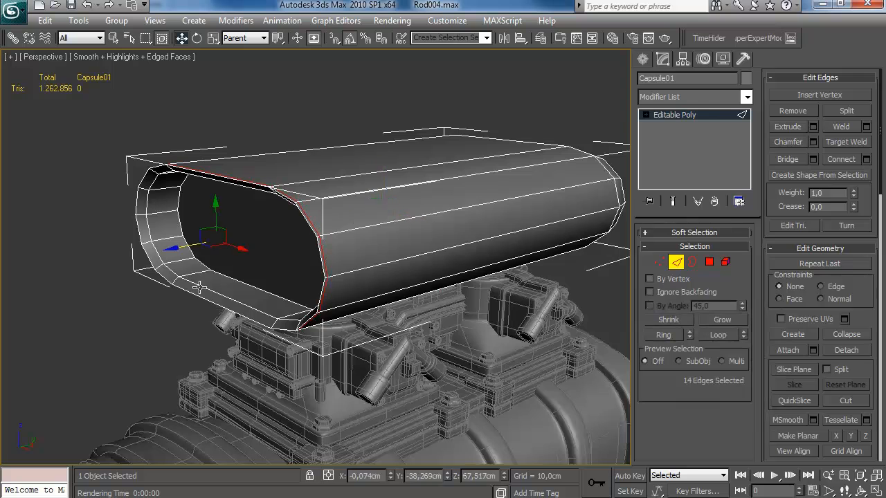
Connect the edge rings of the scoop opening's inner wall and front lip with two segments each.
middle_click_drag(192, 275, 204, 280, "alt")
left_click(186, 268)
key("alt+r")
left_click(866, 158)
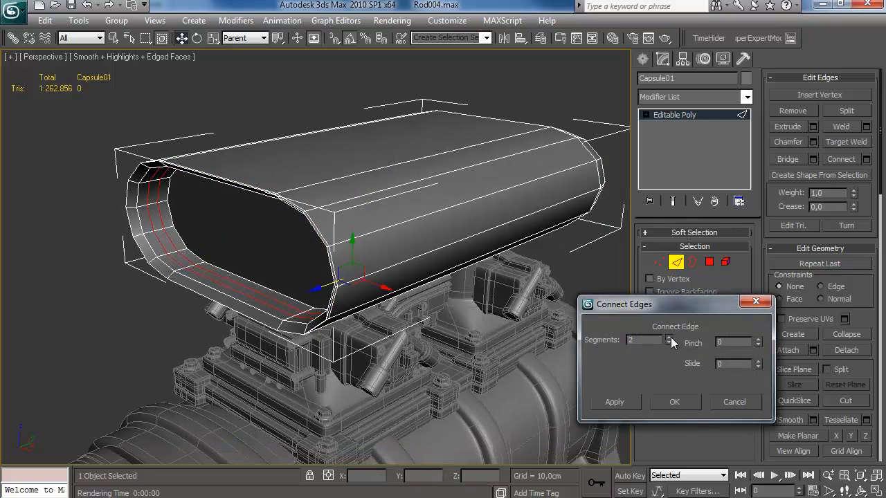
left_click(674, 403)
left_click(299, 333)
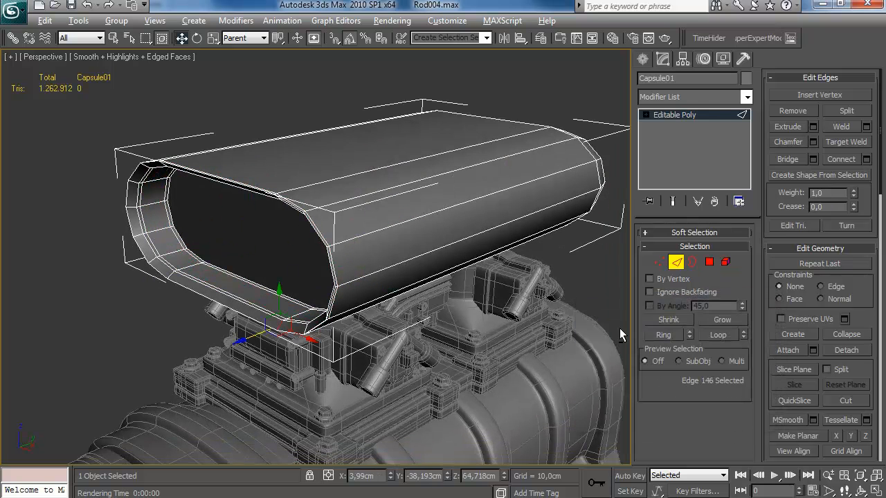
left_click(866, 158)
left_click(674, 402)
Connect the scoop body's edge ring with two segments and move the rear loop closer to the rounded end.
middle_click_drag(526, 247, 420, 199, "alt")
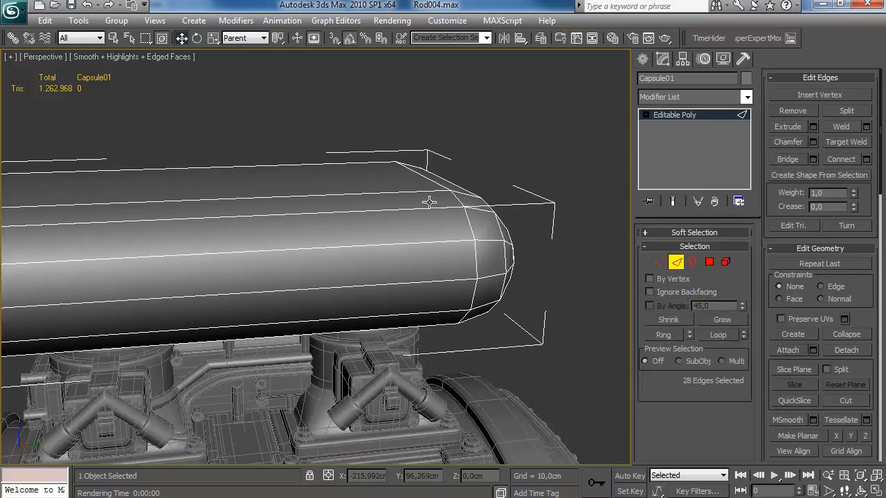
key("alt+r")
left_click(866, 159)
middle_click_drag(229, 333, 392, 331)
left_click(674, 402)
middle_click_drag(533, 293, 397, 309)
left_click(365, 307)
key("alt+l")
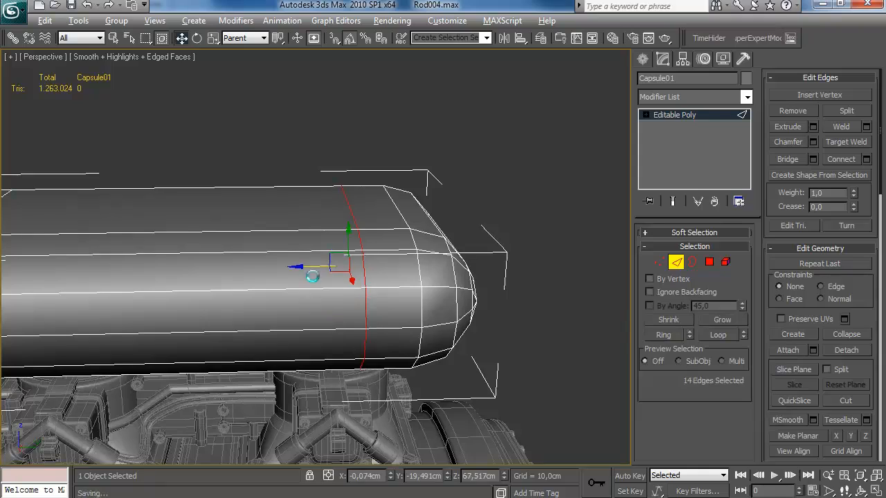
left_click_drag(323, 267, 335, 266)
middle_click_drag(335, 267, 270, 257, "alt")
Paste the copied TurboSmooth as an instance onto the air scoop, hide the edged faces and deselect the scoop.
left_click(675, 262)
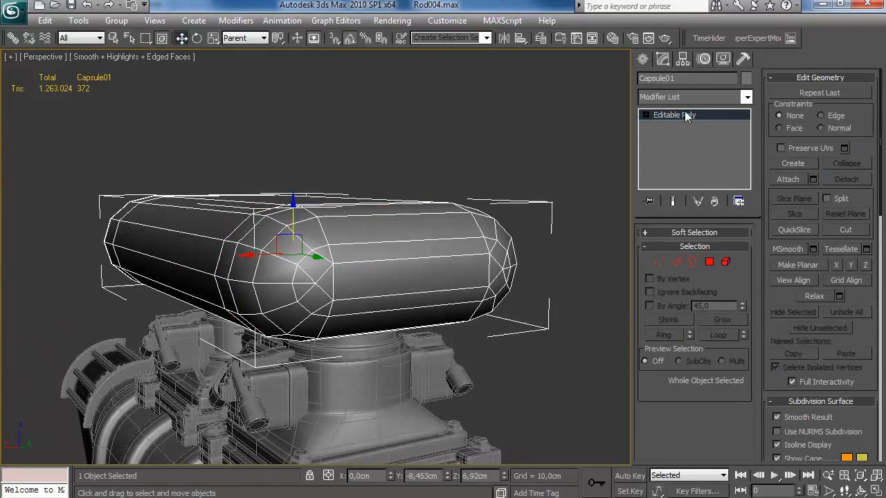
right_click(684, 112)
left_click(720, 134)
mouse_move(362, 214)
middle_mouse_down("alt")
mouse_move(489, 193)
mouse_move(505, 235)
mouse_move(572, 218)
mouse_move(402, 249)
mouse_move(399, 262)
mouse_move(440, 281)
mouse_move(395, 225)
mouse_move(433, 269)
mouse_move(388, 284)
middle_mouse_up("alt")
key("F3")
key("F3")
key("F4")
left_click(455, 182)
Switch to Windows Photo Viewer and study the reference photos of supercharged engines with air scoops.
scroll(489, 194, "down", 3)
scroll(392, 251, "down", 3)
scroll(440, 281, "up", 3)
key("alt+Tab")
key("Right")
key("Right")
key("Right")
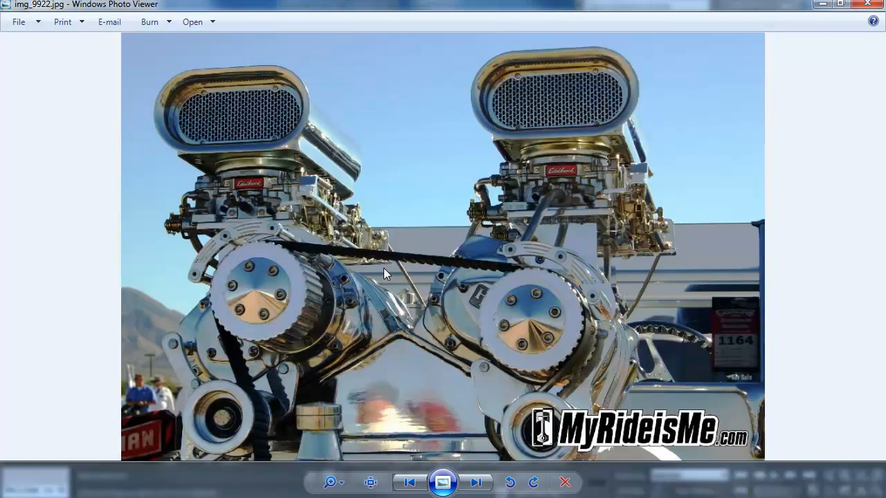
key("Left")
key("Right")
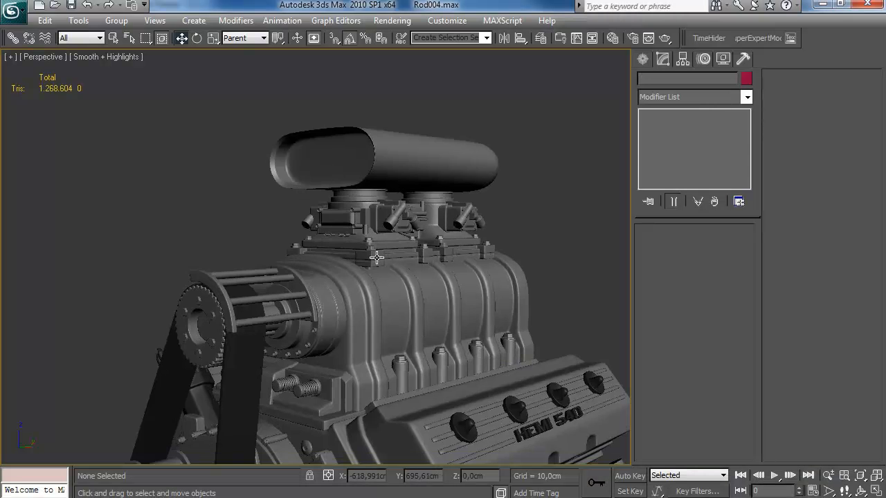
Return to 3ds Max and examine the whole engine with its air scoop from several angles.
scroll(374, 253, "down", 5)
middle_click_drag(420, 279, 390, 255, "alt")
scroll(296, 201, "up", 3)
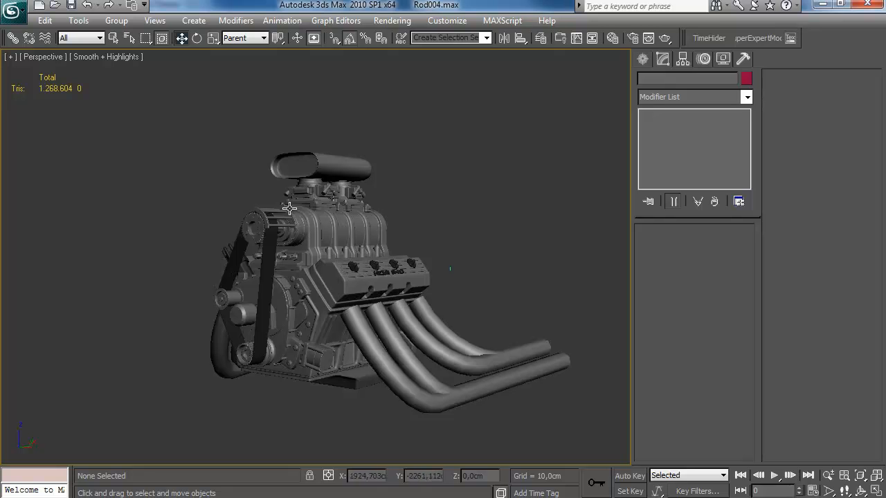
middle_click_drag(311, 207, 353, 216, "alt")
middle_click_drag(388, 253, 362, 244, "alt")
scroll(374, 283, "up", 3)
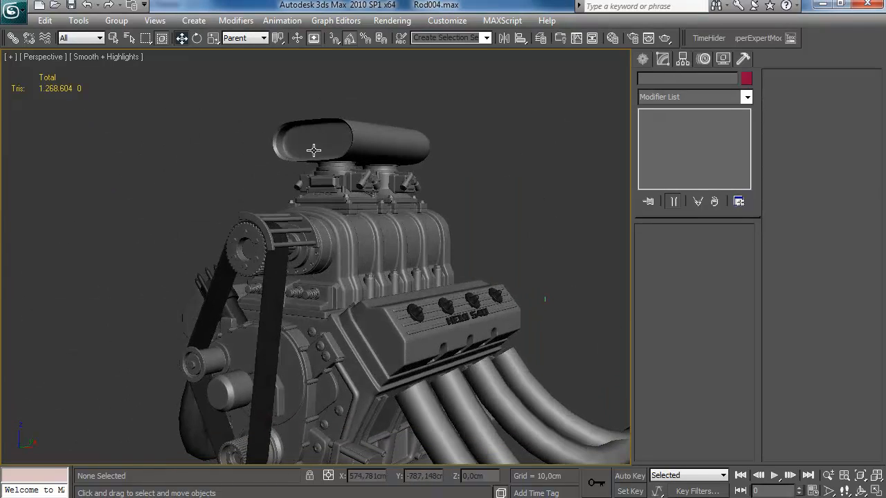
Compare the whole engine with the reference photos of blown engines in Windows Photo Viewer.
scroll(291, 281, "down", 4)
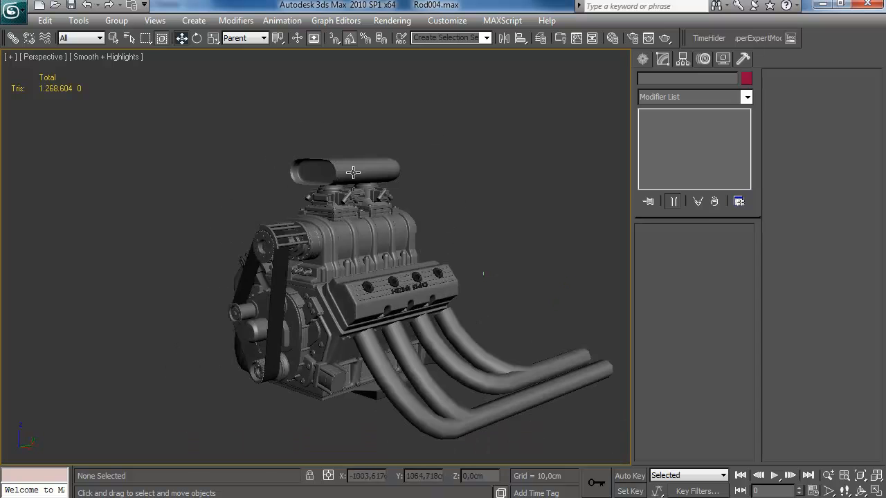
scroll(377, 290, "up", 5)
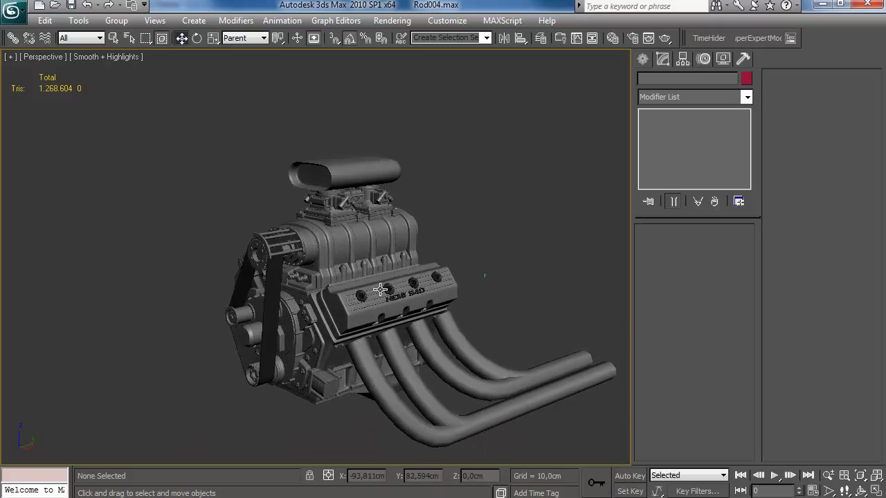
mouse_move(366, 232)
middle_mouse_down("alt")
mouse_move(229, 235)
mouse_move(367, 222)
middle_mouse_up("alt")
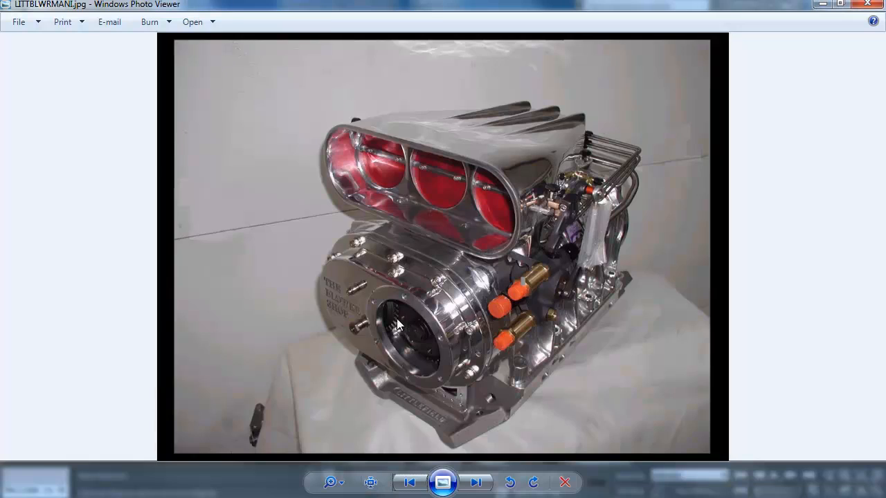
key("Right")
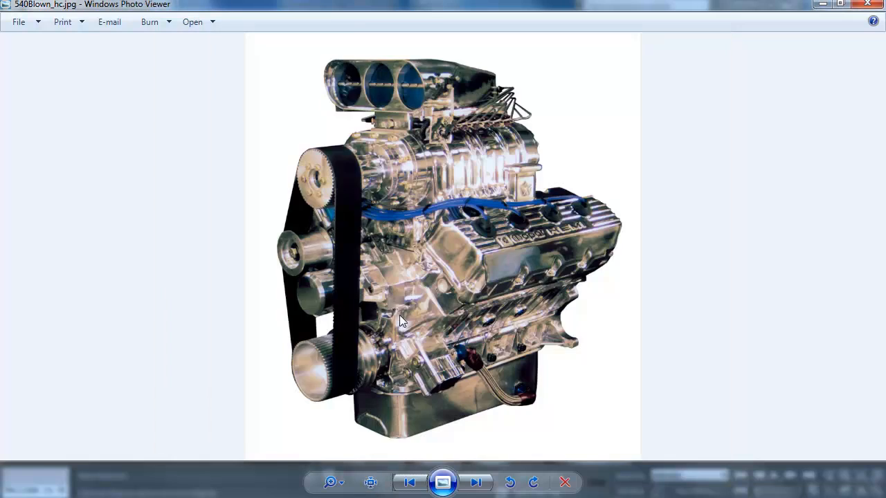
key("Right")
key("Right")
key("Left")
key("Left")
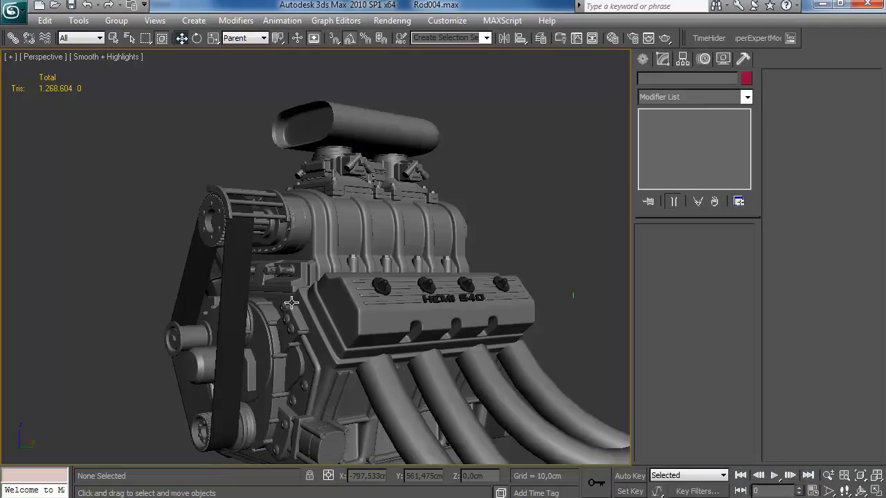
middle_click_drag(367, 301, 415, 305, "alt")
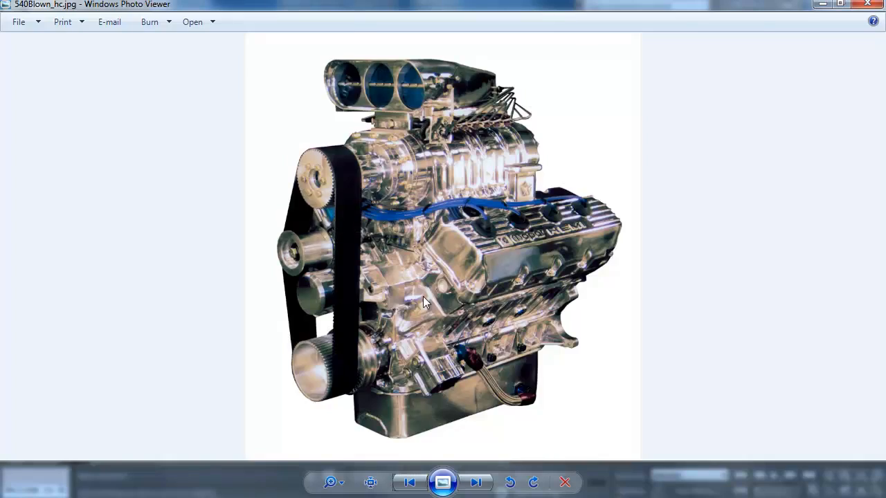
key("Right")
key("Right")
key("Right")
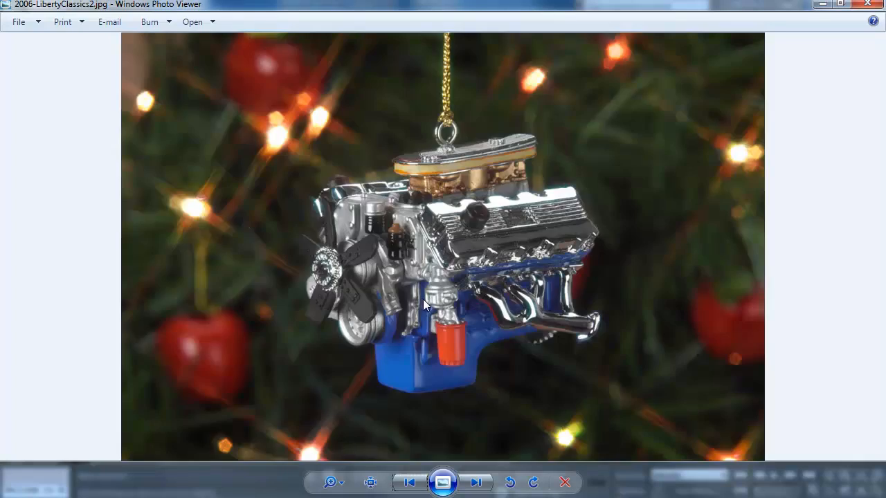
key("Right")
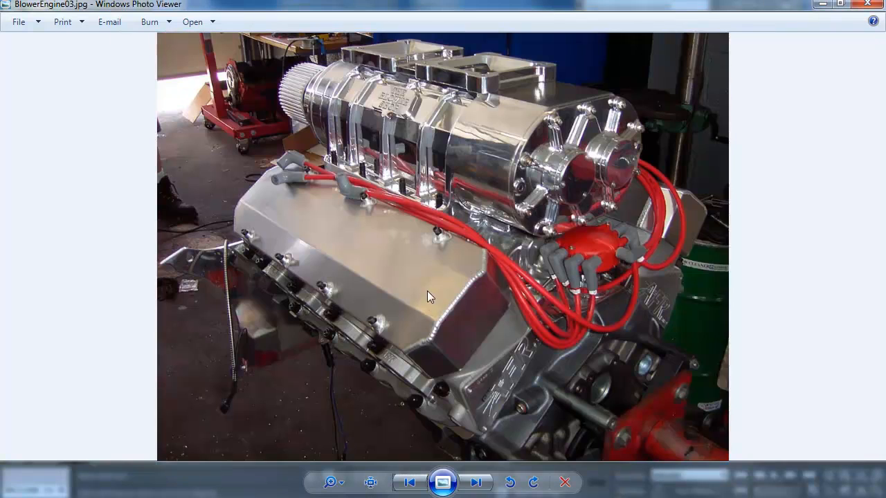
key("Right")
key("Right")
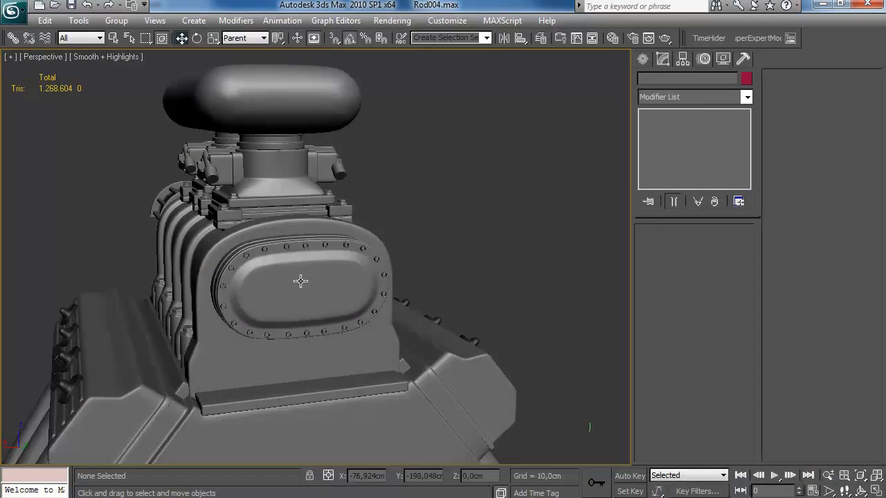
Switch to 3ds Max and delete every second bolt around the supercharger's rear cover.
left_click(286, 277)
scroll(286, 276, "up", 5)
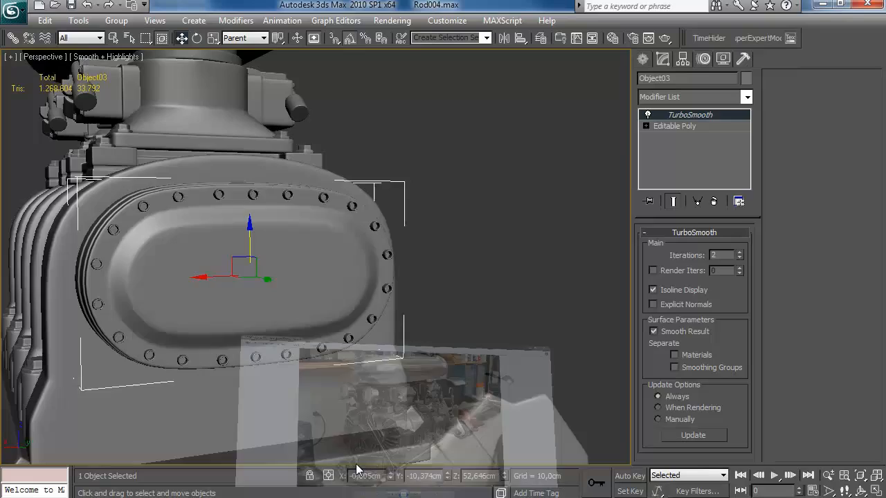
scroll(352, 322, "down", 5)
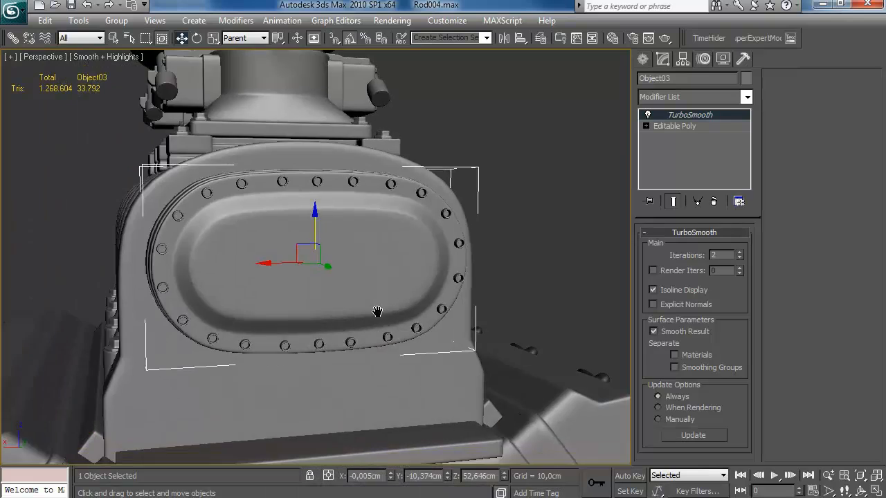
left_click(669, 125)
left_click(724, 261)
middle_click_drag(423, 277, 285, 232, "alt")
scroll(515, 254, "up", 4)
left_click(515, 260)
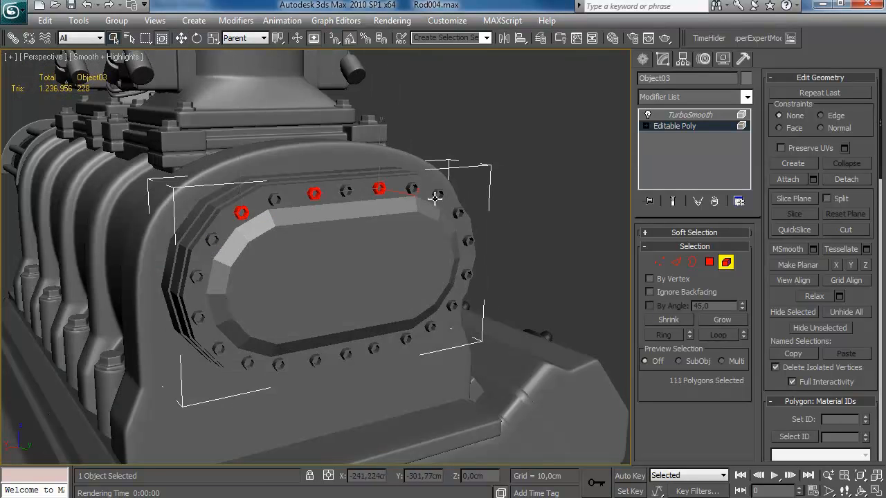
left_click(452, 306, "ctrl")
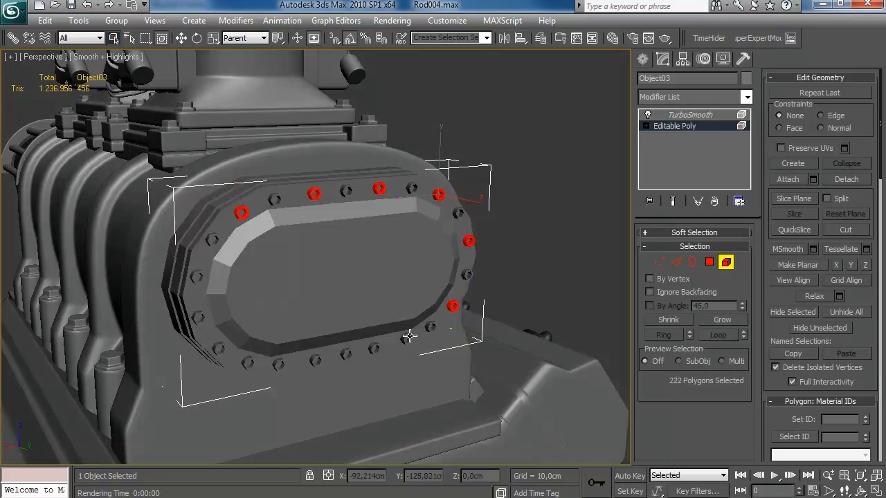
left_click(405, 339, "ctrl")
key("Delete")
middle_click_drag(232, 304, 236, 293, "alt")
middle_click_drag(327, 287, 299, 287, "alt")
left_click(725, 263)
Create a cylinder about 1.84 cm in radius and 1.12 cm high on one half of the rear cover's flat face, with 10 sides.
left_click(643, 60)
left_click(679, 178)
middle_click_drag(362, 216, 350, 203, "alt")
left_click_drag(236, 264, 262, 234)
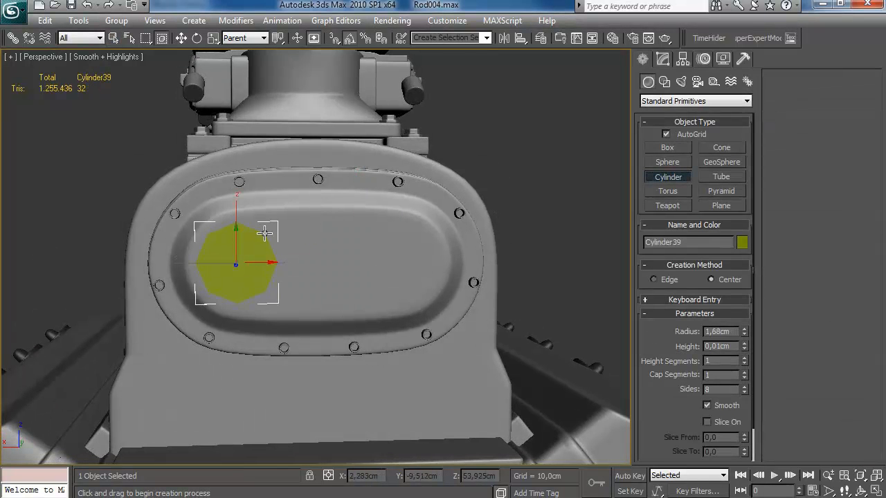
right_click(259, 284)
middle_click_drag(259, 284, 324, 311, "alt")
left_click(664, 60)
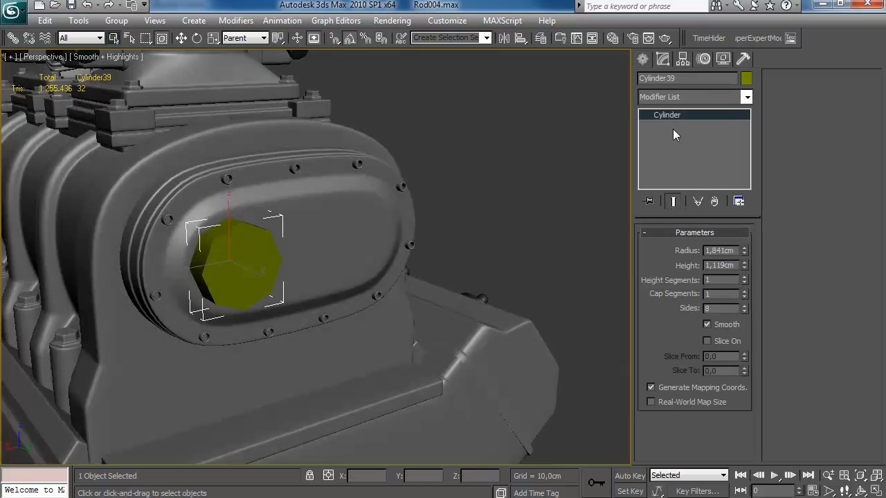
left_click(745, 306)
left_click(744, 306)
Reduce the cylinder's radius to 1.51 cm and raise its side count by two.
middle_click_drag(452, 255, 340, 212, "alt")
key("w")
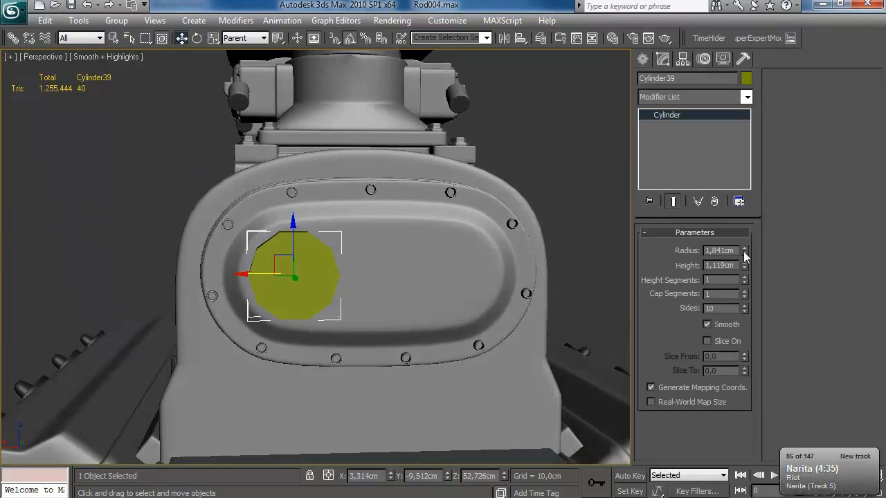
left_click_drag(743, 260, 743, 263)
key("alt+Tab")
key("alt+Tab")
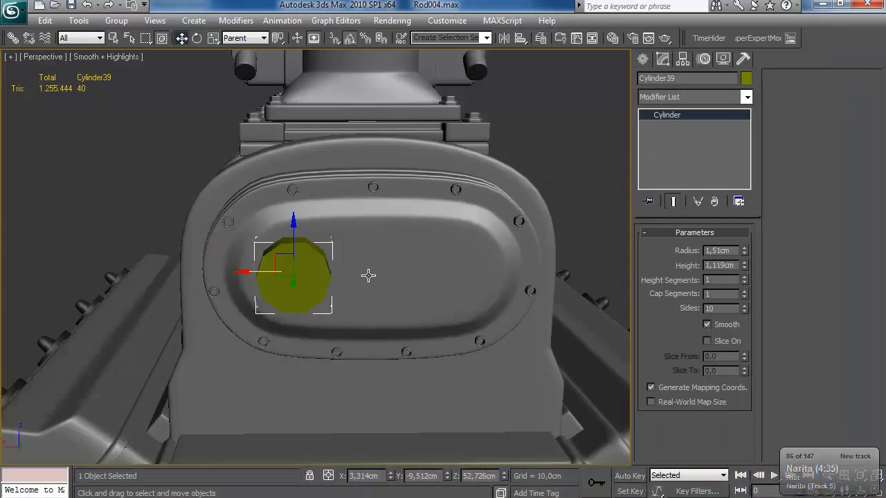
middle_click_drag(366, 269, 370, 260, "alt")
left_click(744, 306)
left_click(744, 306)
middle_click_drag(429, 291, 419, 314)
Convert the cylinder to Editable Poly and delete its hidden rear cap facing the cover.
right_click(683, 114)
left_click(747, 220)
key("4")
middle_click_drag(609, 290, 458, 304, "alt")
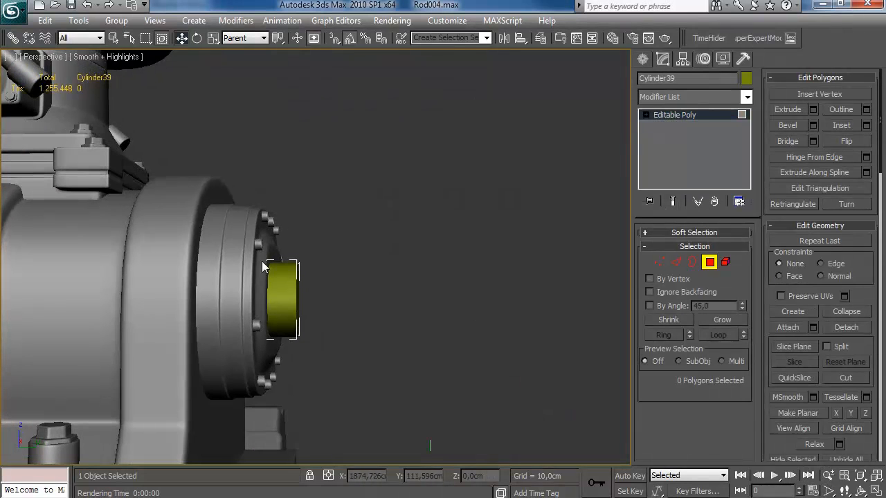
middle_click_drag(310, 300, 324, 362, "alt")
left_click(270, 332)
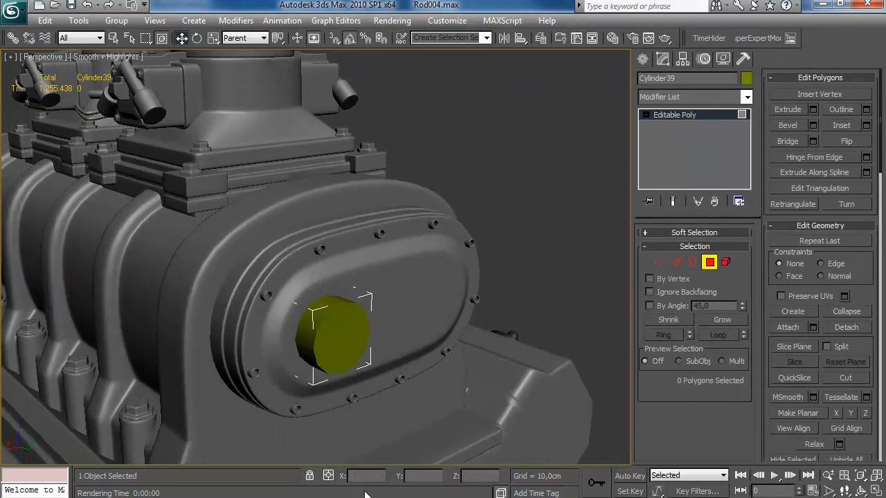
Extrude the cylinder's two inward-facing side polygons as a group to form an arm reaching the cover's centre line.
key("alt+Tab")
key("alt+Tab")
middle_click_drag(378, 356, 279, 275, "alt")
left_click(330, 273)
left_click(813, 109)
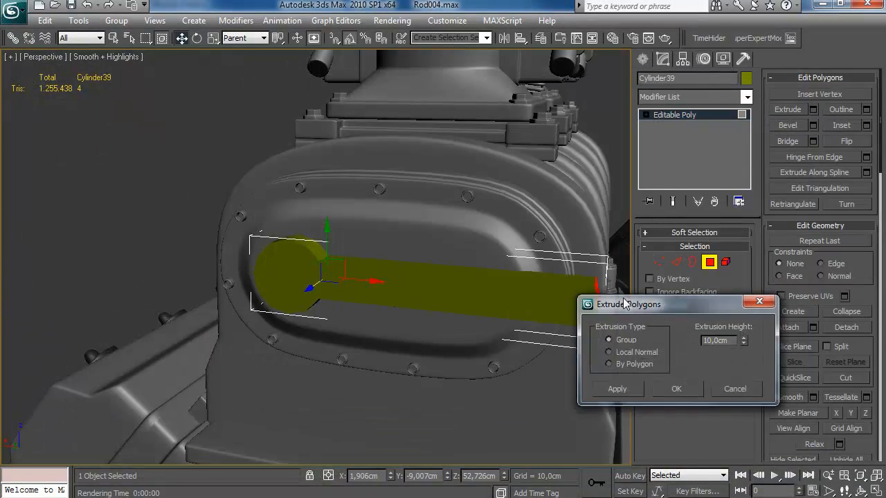
left_click(665, 386)
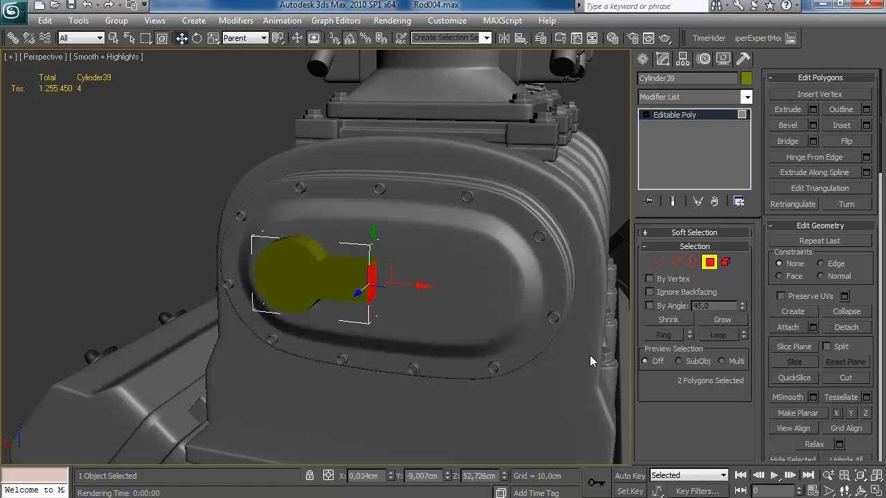
Connect the ring of depth edges to add a loop around the sides of the cylinder and its arm.
key("2")
middle_click_drag(397, 289, 338, 277, "alt")
key("F4")
left_click(371, 264)
key("alt+r")
middle_click_drag(403, 282, 468, 282, "alt")
left_click(866, 160)
middle_click_drag(372, 276, 293, 284, "alt")
left_click(672, 401)
Inset the cylinder's round front face by 0.15 cm.
left_click(707, 262)
left_click(292, 284)
left_click(867, 126)
left_click_drag(743, 345, 744, 336)
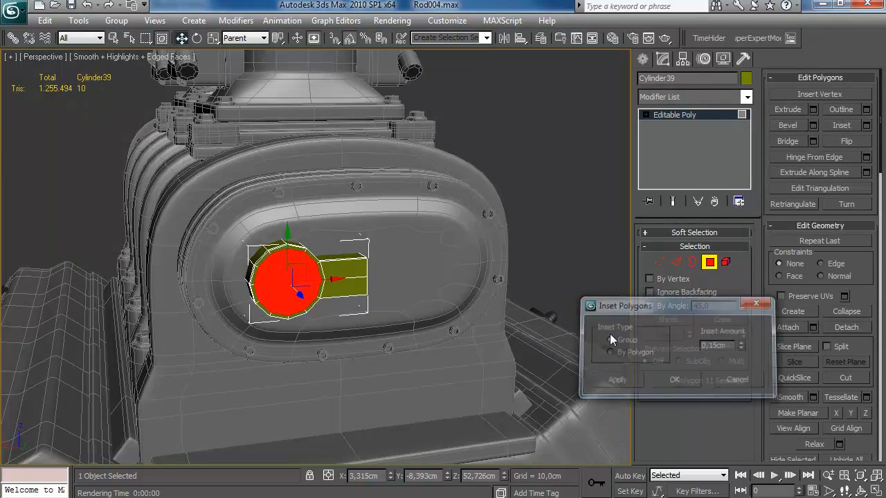
left_click(689, 381)
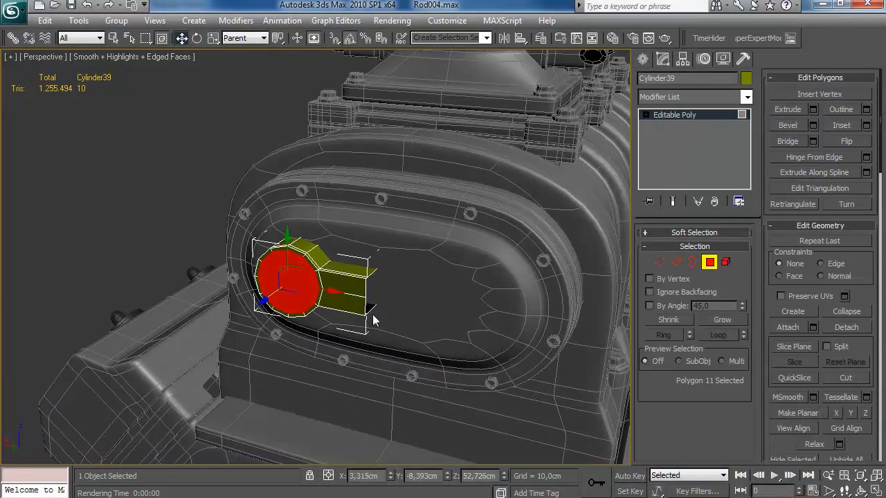
Connect the arm's lengthwise edges with a loop close to its junction with the cylinder.
left_click(692, 261, "ctrl")
left_click(867, 160)
left_click(665, 401)
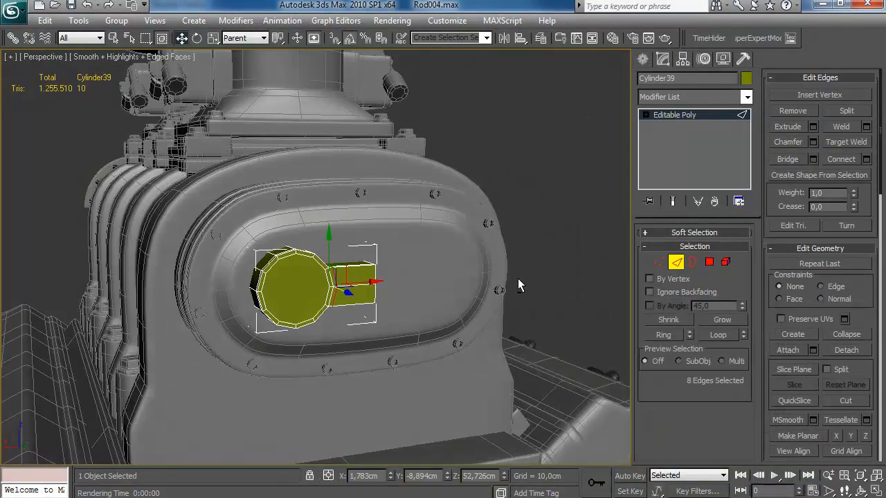
key("2")
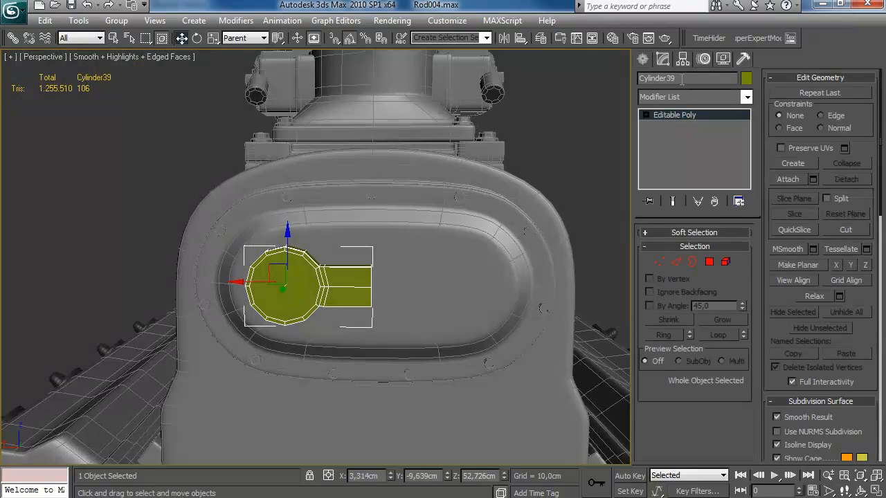
Centre the part's pivot along X and mirror the part to the cover's other half with a Symmetry modifier.
left_click(682, 59)
left_click(698, 145)
right_click(391, 476)
left_click(693, 147)
left_click(663, 59)
left_click(692, 96)
scroll(690, 240, "down", 20)
left_click(663, 290)
left_click(677, 269)
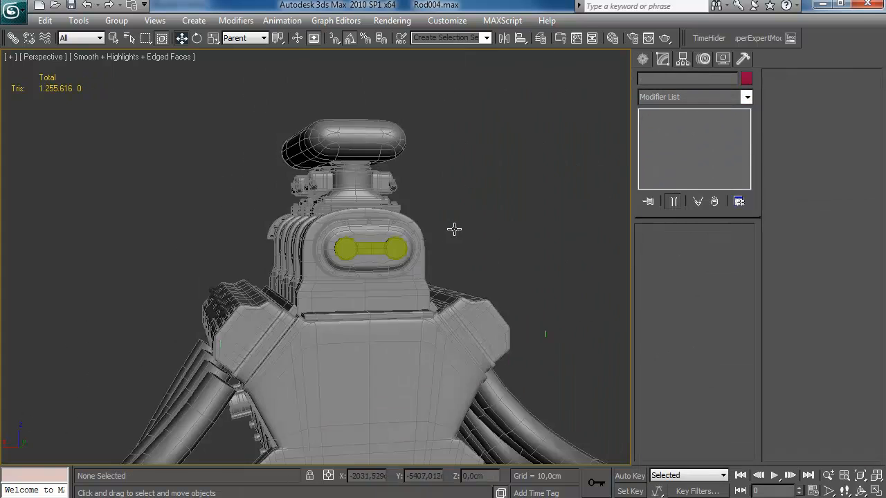
Move the vertices of the mirrored part's round end slightly toward the centre and deselect the part.
scroll(455, 230, "up", 10)
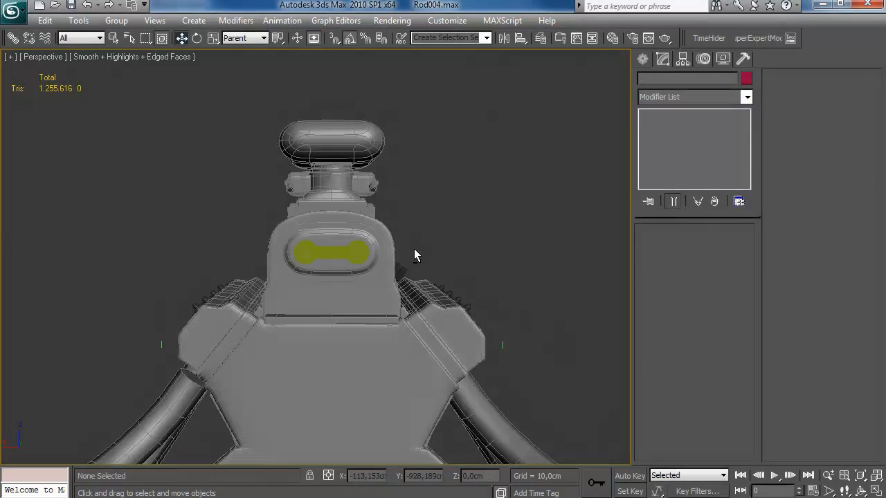
left_click(258, 277)
left_click(661, 126)
left_click(659, 262)
left_click_drag(164, 328, 307, 214)
left_click_drag(289, 272, 295, 273)
key("1")
left_click(540, 139)
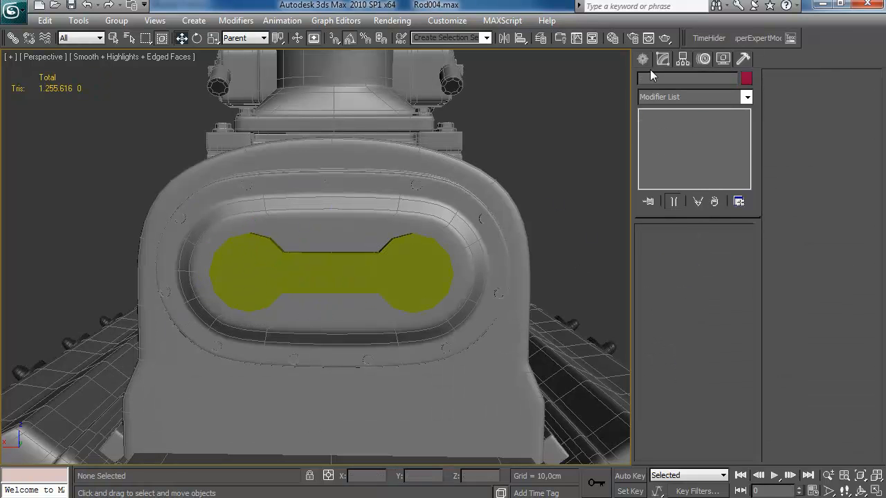
Create a box about 1.52 × 0.24 × 1.05 cm above one round end and push it about 0.46 cm into the cover.
left_click(643, 59)
left_click(670, 148)
middle_click_drag(259, 209, 346, 204)
left_click_drag(345, 205, 349, 197)
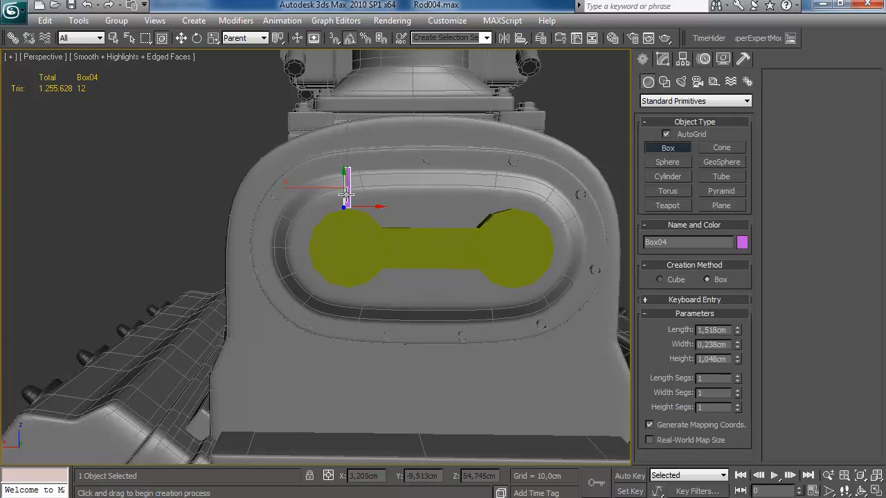
key("w")
middle_click_drag(346, 194, 441, 287, "alt")
scroll(415, 228, "up", 3)
mouse_move(400, 182)
middle_mouse_down()
mouse_move(403, 256)
mouse_move(412, 191)
middle_mouse_up()
left_click_drag(381, 181, 361, 172)
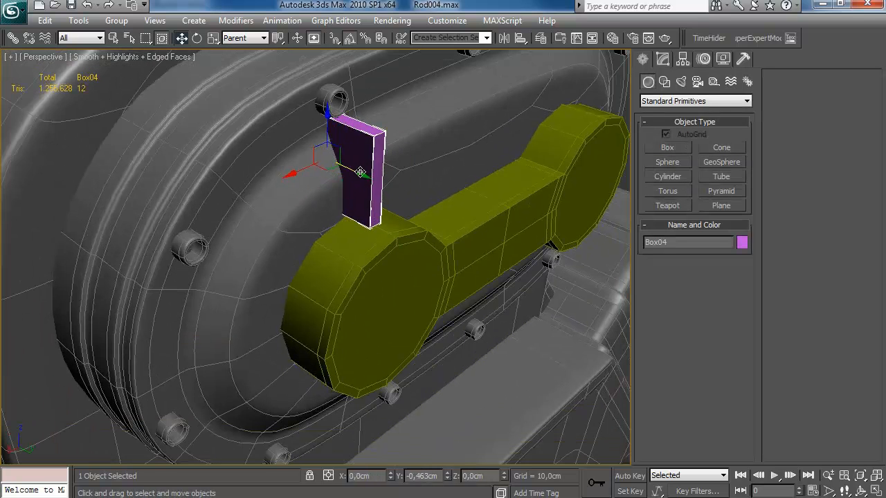
Convert the small box to Editable Poly and delete its hidden rear face.
left_click(662, 59)
right_click(703, 115)
left_click(724, 217)
key("4")
middle_click_drag(415, 236, 260, 266, "alt")
left_click(352, 184)
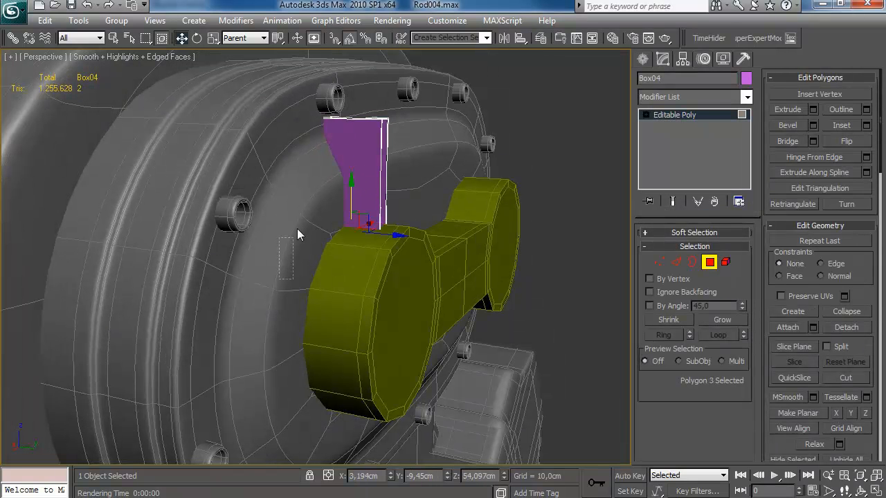
left_click_drag(426, 180, 433, 182)
middle_click_drag(433, 187, 302, 316, "alt")
Connect the box's vertical edges with one segment near its upper end and move the top front edge back into a slope.
left_click(679, 265)
left_click(291, 274)
key("alt+r")
left_click(866, 159)
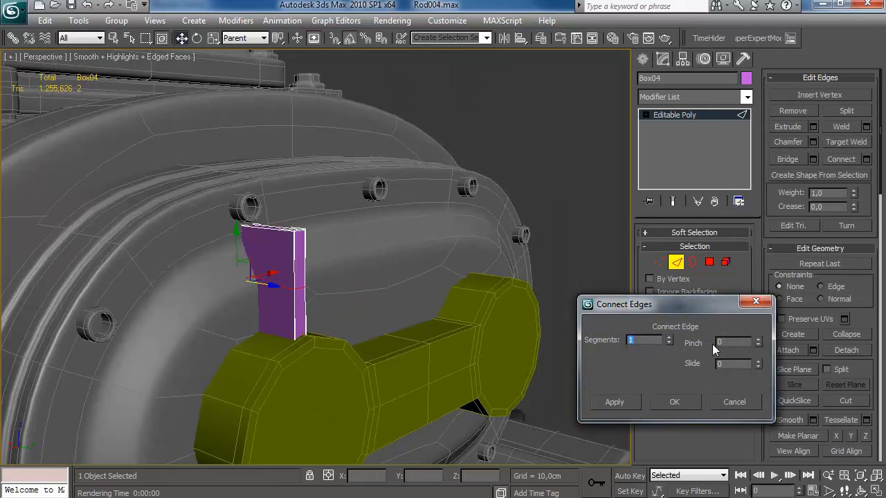
left_click_drag(737, 401, 727, 434)
left_click(674, 401)
left_click(300, 231)
left_click_drag(338, 234, 317, 231)
Connect the box's depth edges with one segment slid toward its front face.
left_click(281, 255)
key("alt+r")
left_click(866, 159)
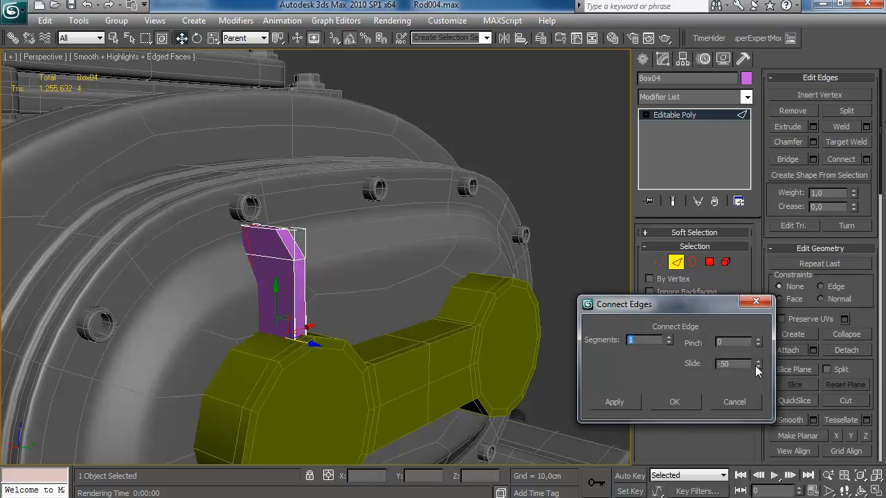
left_click(674, 401)
Connect the edge ring around the small rib's upper section with two segments at pinch 77.
left_click(289, 244)
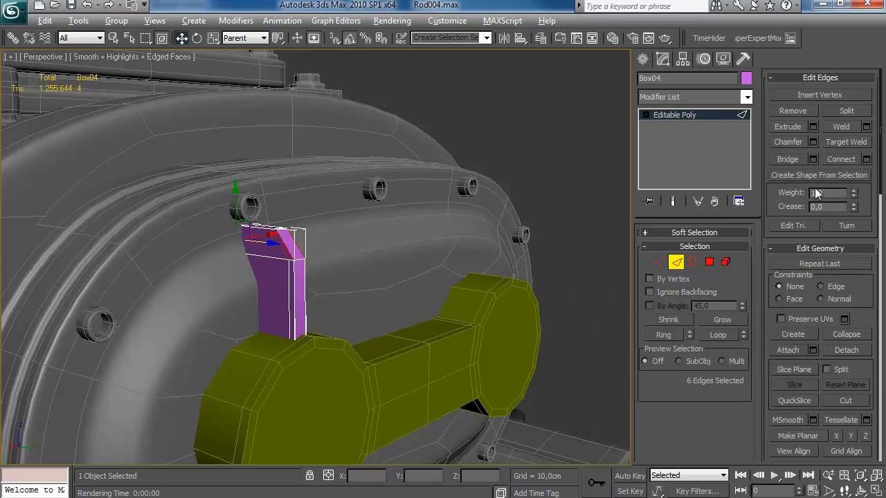
key("alt+r")
left_click(866, 159)
left_click(668, 337)
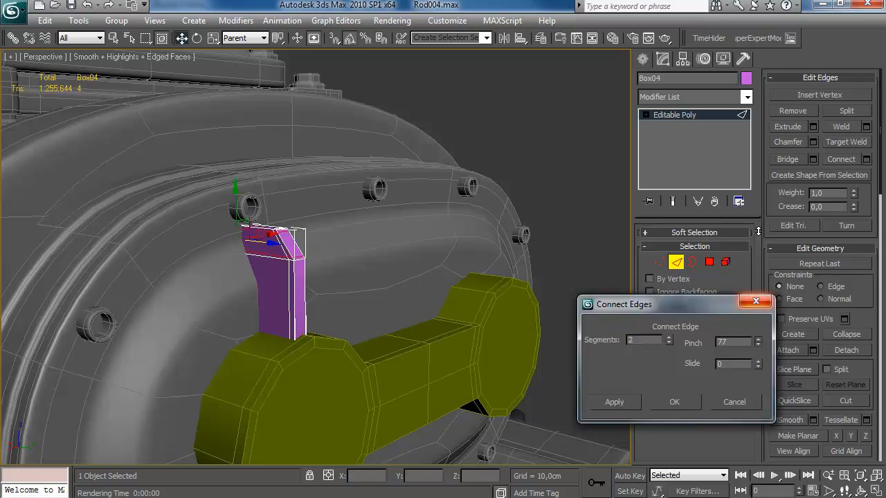
left_click(668, 407)
middle_click_drag(388, 302, 301, 302, "alt")
Connect the rib's narrow width edges to add support loops and finish the edge editing.
left_click(311, 263)
left_click(284, 233)
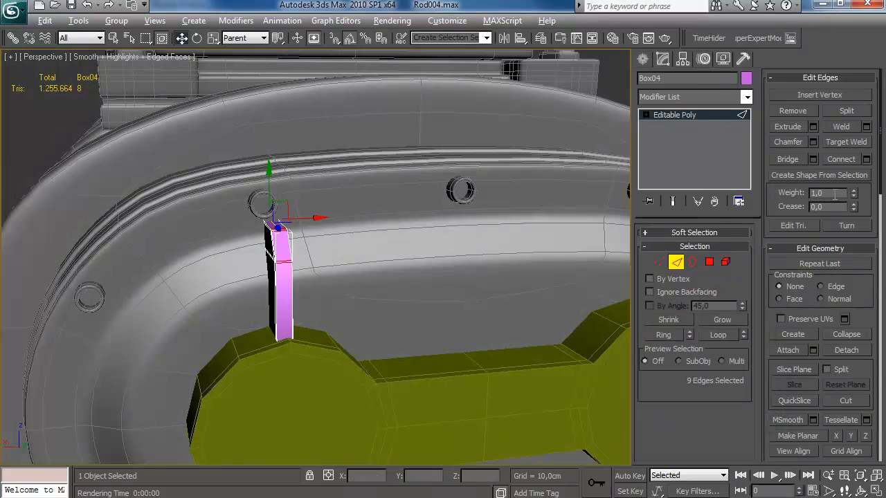
key("alt+r")
left_click(866, 159)
left_click(674, 407)
mouse_move(391, 291)
middle_mouse_down("alt")
mouse_move(456, 286)
mouse_move(320, 272)
mouse_move(395, 274)
middle_mouse_up("alt")
left_click(675, 262)
scroll(531, 205, "down", 4)
Align only the rib's pivot to the boss body's pivot in Y and Z, with X position left off.
left_click(663, 60)
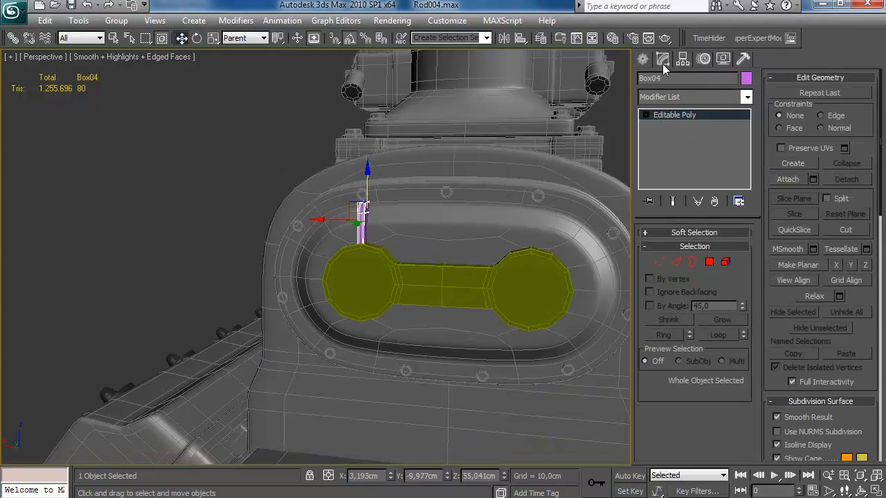
left_click(683, 59)
left_click(687, 146)
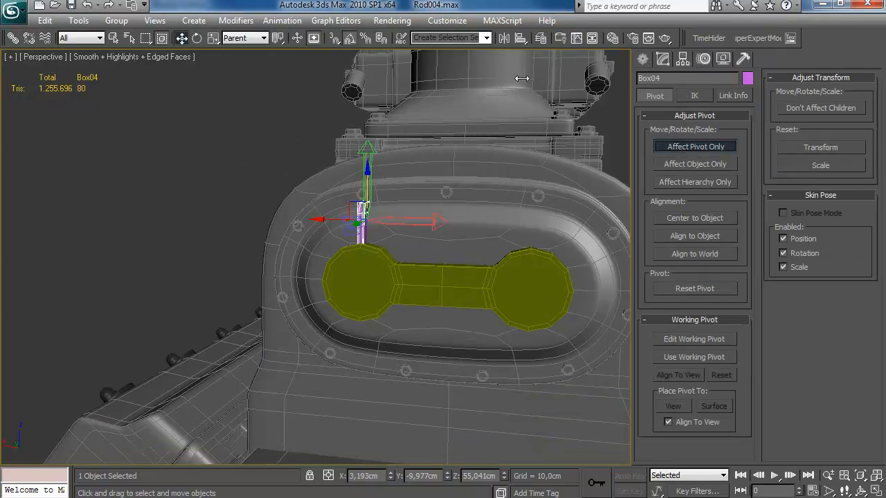
left_click(505, 39)
left_click(497, 133)
key("alt+a")
left_click(458, 320)
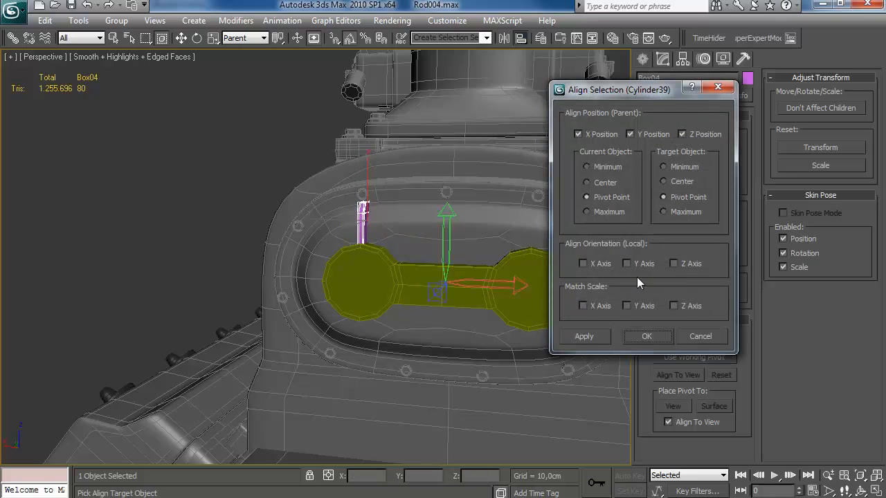
left_click(587, 133)
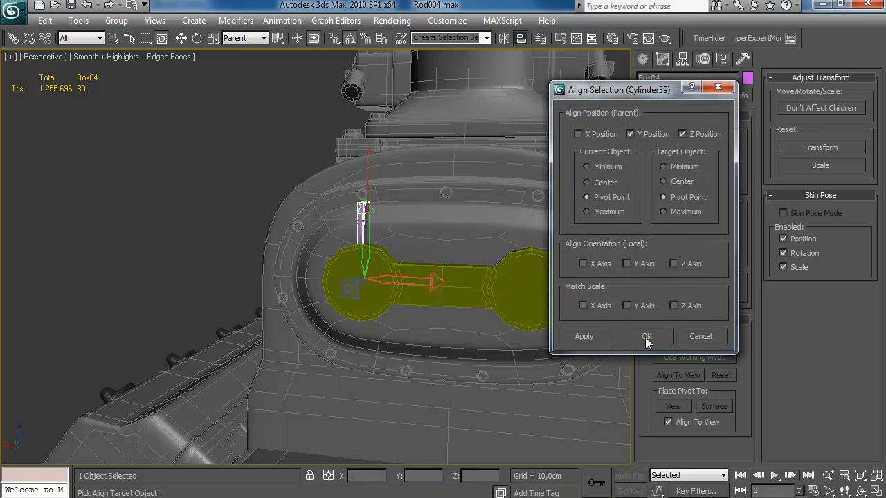
left_click(646, 336)
scroll(443, 228, "up", 8)
scroll(432, 231, "down", 6)
left_click(695, 146)
Start a previewed array of the rib with six copies and a total Y rotation of 180 degrees.
scroll(337, 171, "down", 3)
left_click(78, 20)
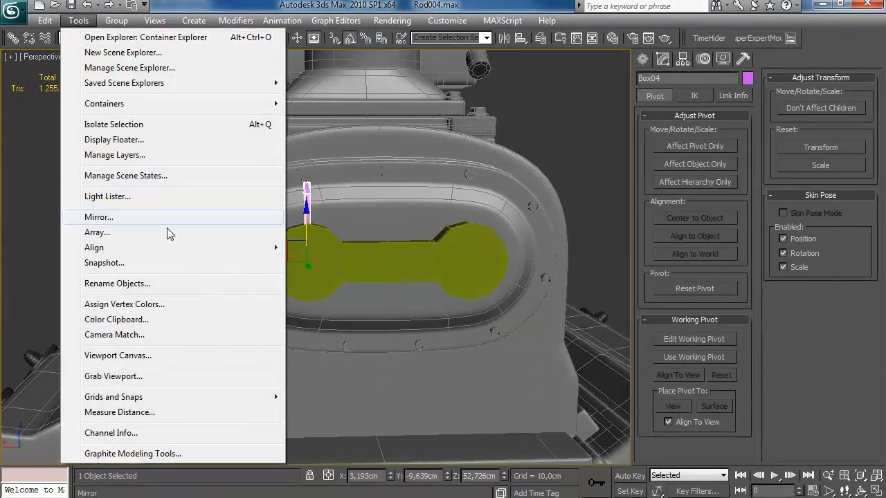
left_click(173, 232)
left_click(609, 310)
left_click_drag(493, 131, 649, 160)
type("180")
key("Return")
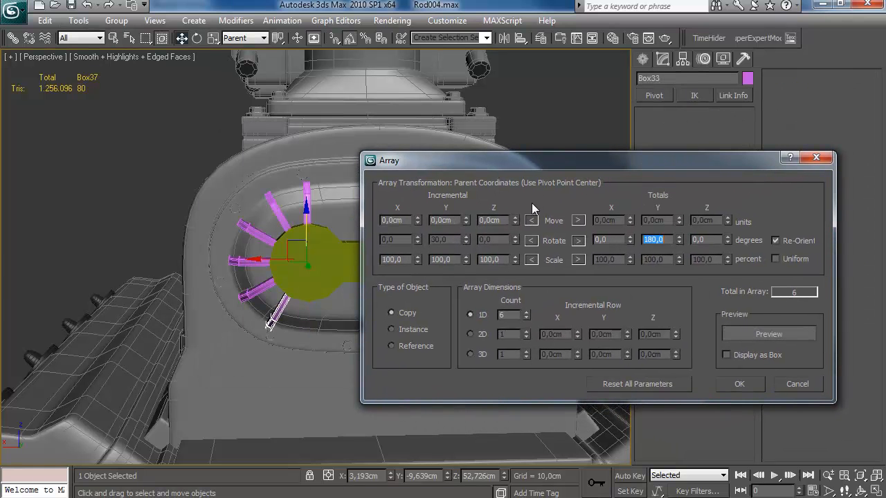
Try the rib array with seven and eight copies and total Y rotations of 210 and 200 degrees.
left_click(526, 312)
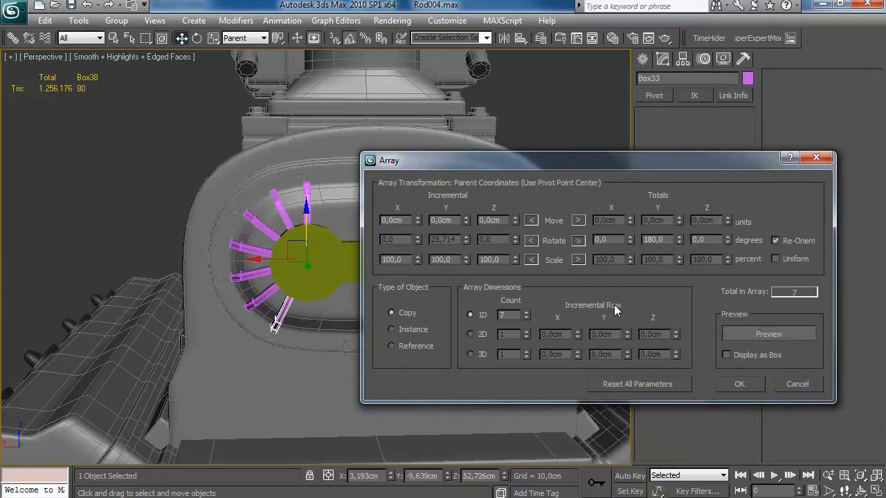
type("20")
key("BackSpace")
type("25")
key("Return")
type("200")
key("Return")
type("210")
key("Return")
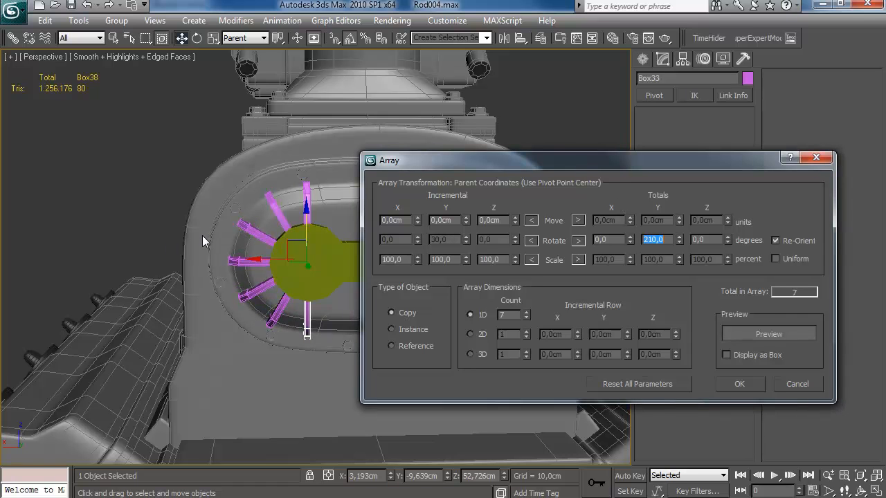
left_click(526, 312)
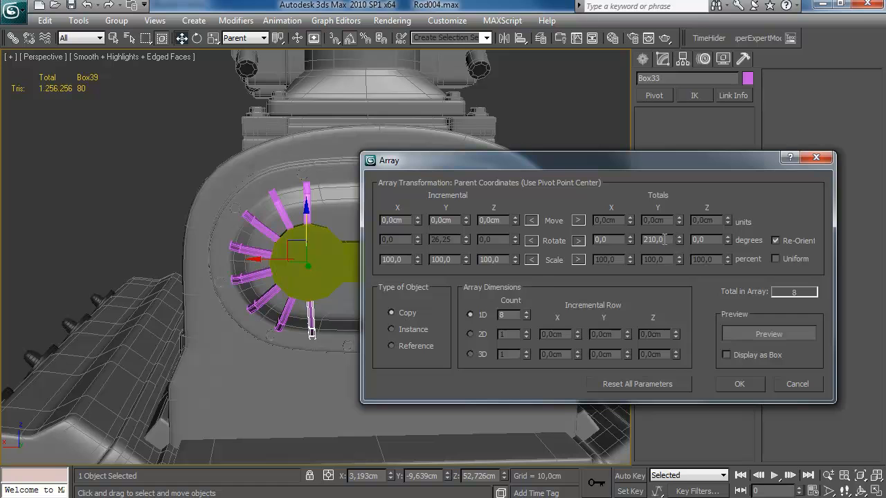
type("200")
key("Return")
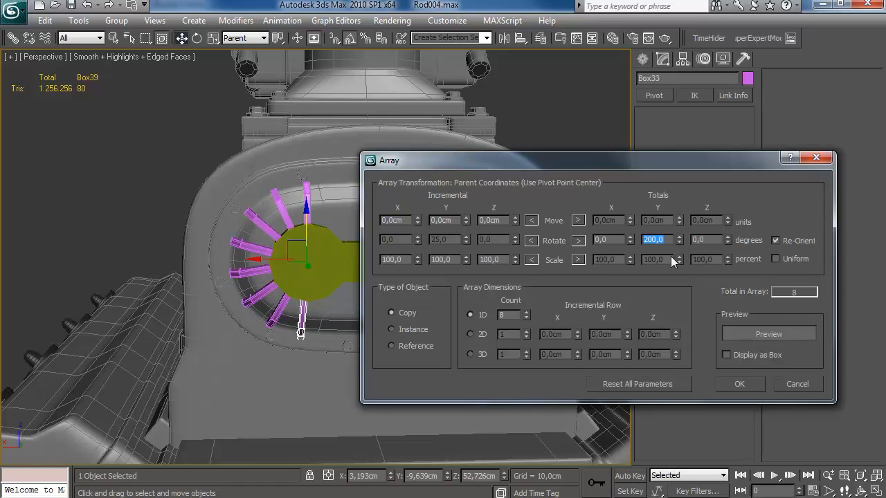
Array the rib into 16 copies over a total Y rotation of 360 degrees around the round boss.
left_click(526, 311)
left_click(526, 311)
left_click(526, 312)
left_click(526, 311)
left_click(526, 312)
left_click(526, 312)
left_click(526, 311)
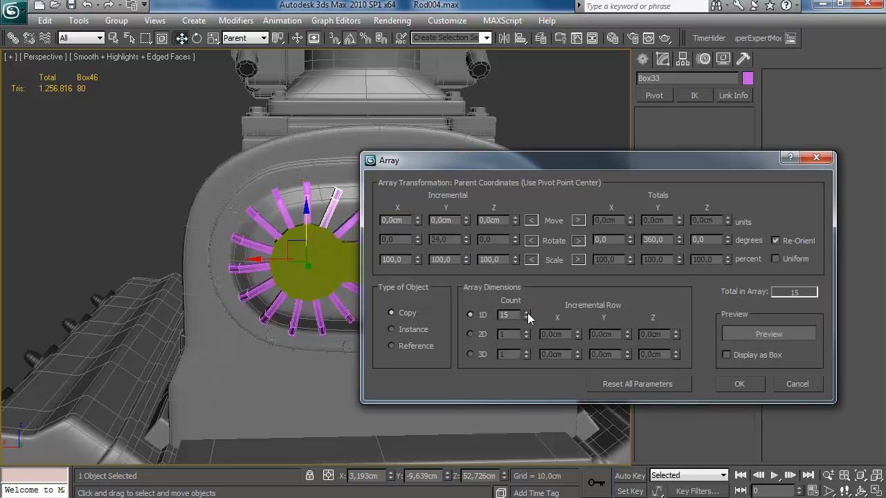
left_click(526, 312)
left_click(730, 385)
Delete the three rib copies beside and under the bar that connects the two round bosses.
middle_click_drag(421, 254, 418, 254, "alt")
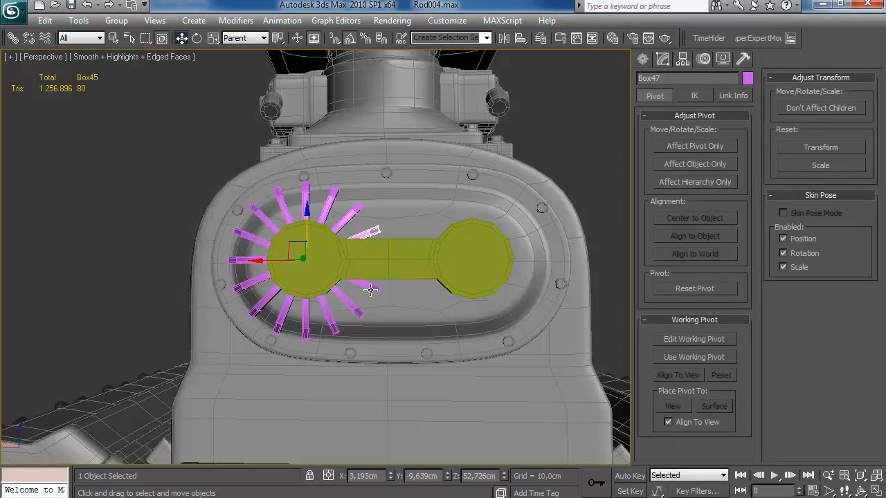
key("F3")
left_click(370, 260)
left_click(372, 262)
key("F3")
mouse_move(376, 257)
middle_mouse_down("alt")
mouse_move(476, 339)
mouse_move(305, 205)
middle_mouse_up("alt")
Attach the remaining ribs to the boss body at its Editable Poly level.
left_click(311, 288)
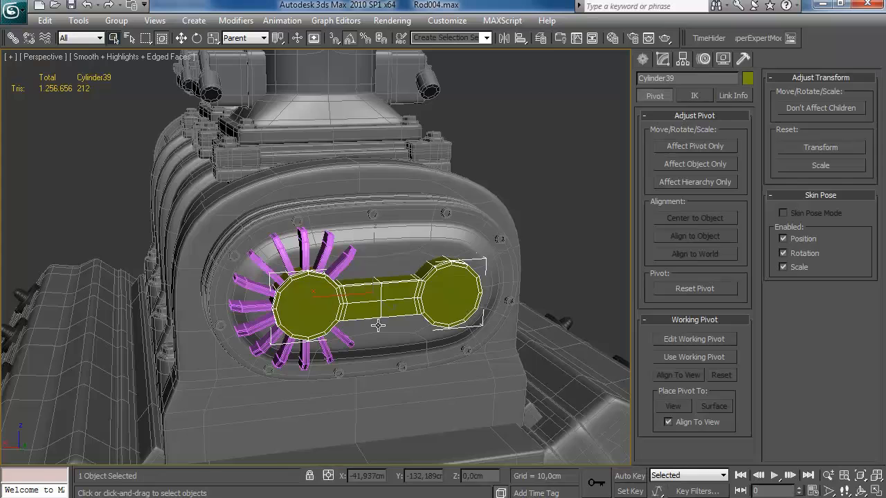
middle_click_drag(312, 289, 405, 294, "alt")
left_click(663, 59)
left_click(675, 126)
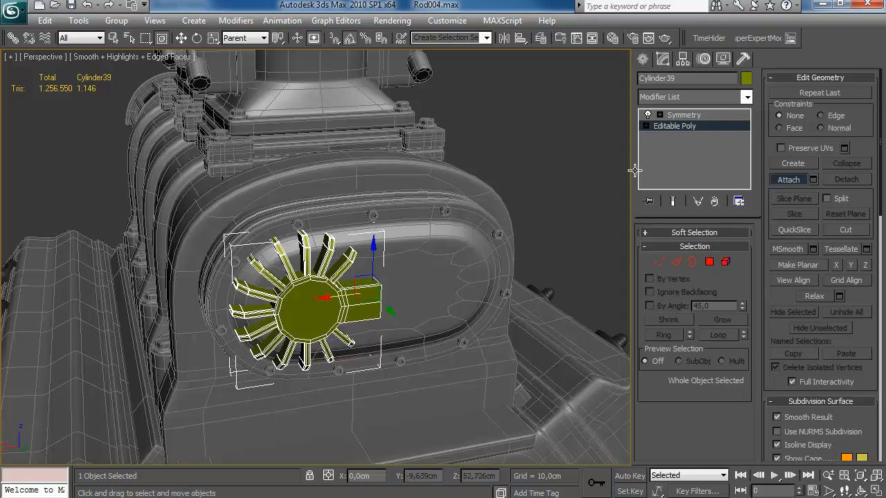
Paste a TurboSmooth modifier above the boss body's Symmetry modifier.
left_click(691, 120)
right_click(683, 115)
left_click(699, 200)
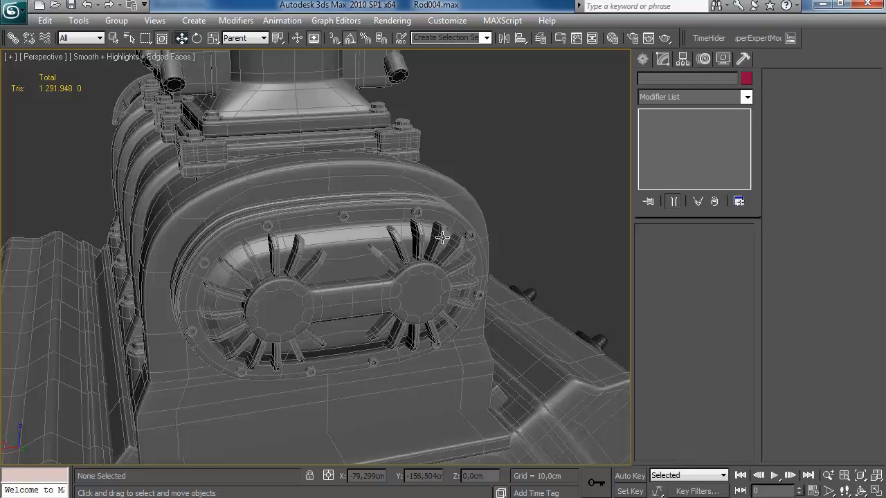
Examine the smoothed, mirrored ribs on the rear cover without the edged faces display.
key("F4")
scroll(442, 237, "down", 5)
middle_click_drag(412, 237, 360, 218, "alt")
scroll(415, 269, "up", 5)
scroll(416, 270, "down", 5)
scroll(361, 222, "up", 3)
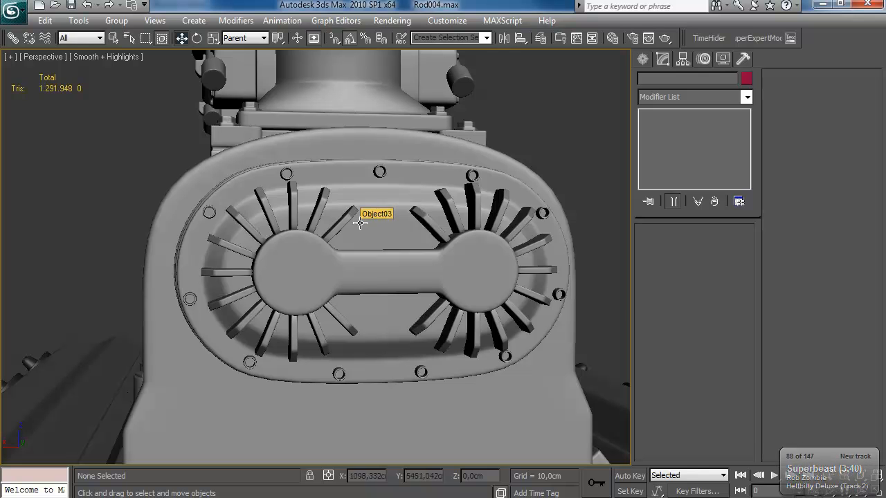
middle_click_drag(353, 256, 443, 291)
scroll(343, 241, "down", 5)
scroll(402, 287, "up", 5)
Nudge the ribbed boss body slightly on the rear cover.
left_click(321, 265)
middle_click_drag(320, 265, 338, 243, "alt")
left_click_drag(382, 243, 376, 241)
middle_click_drag(376, 241, 465, 273, "alt")
key("ctrl+d")
Scale the ribbed boss body to 104 percent in X and Z, keeping Y at 100.
scroll(379, 200, "down", 5)
scroll(504, 233, "down", 4)
scroll(463, 283, "up", 4)
middle_click_drag(402, 302, 374, 285, "alt")
left_click(367, 286)
left_click_drag(360, 286, 354, 285)
left_click(396, 311)
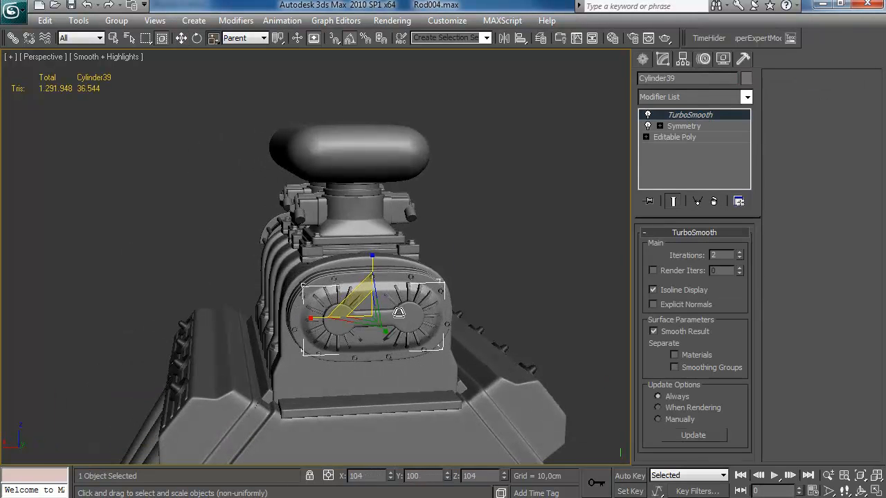
left_click_drag(393, 307, 393, 307)
left_click(458, 262)
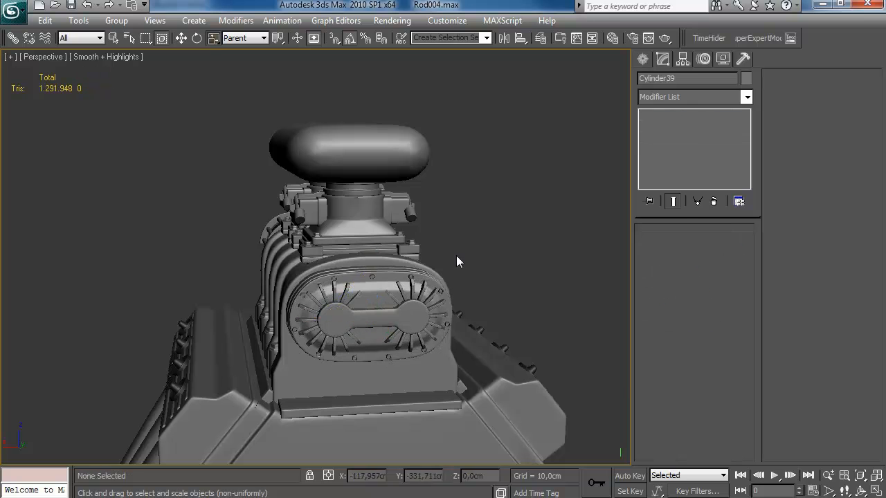
middle_click_drag(458, 262, 432, 218, "alt")
scroll(433, 218, "up", 4)
left_click_drag(367, 297, 370, 295)
left_click(543, 238)
Move the rear cover's individual bolt elements along its rim so they sit clear of the rib ends.
left_click(381, 339)
left_click(679, 126)
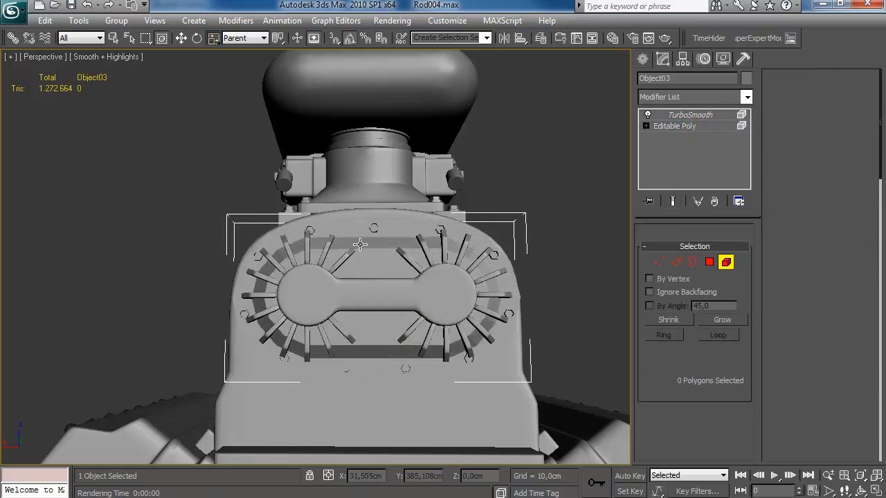
key("5")
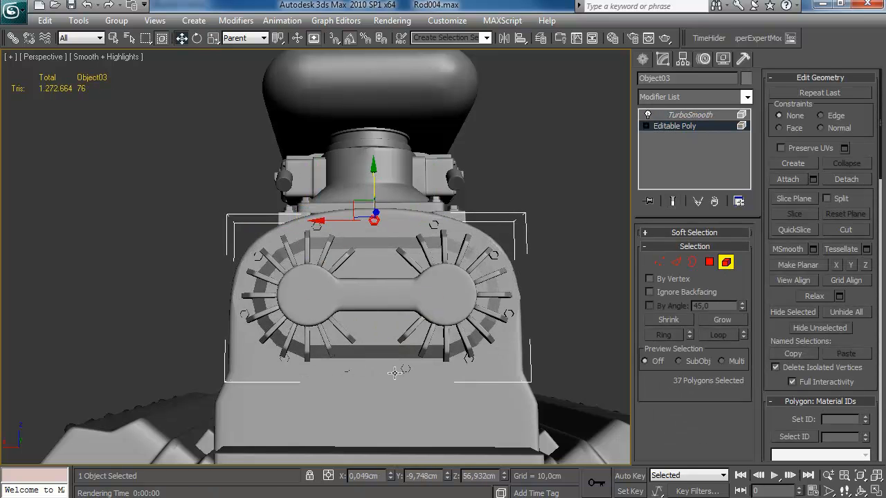
middle_click_drag(392, 374, 394, 339, "alt")
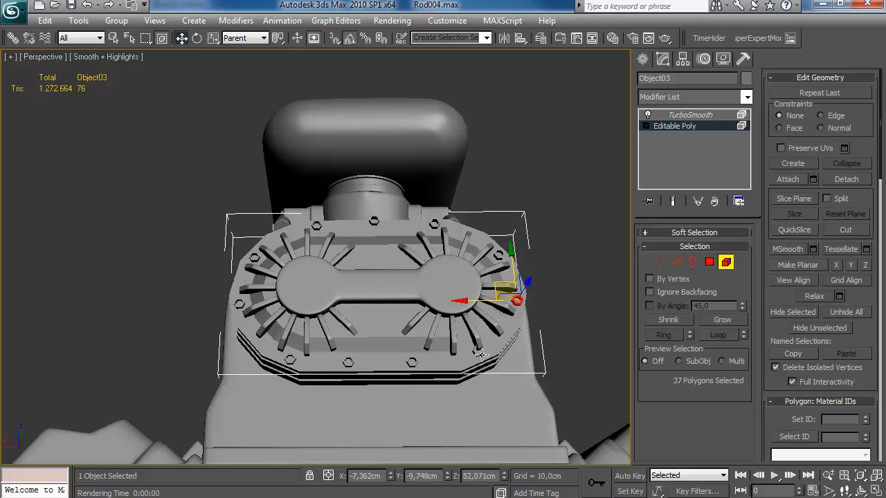
left_click_drag(472, 360, 468, 364)
middle_click_drag(468, 364, 433, 360, "alt")
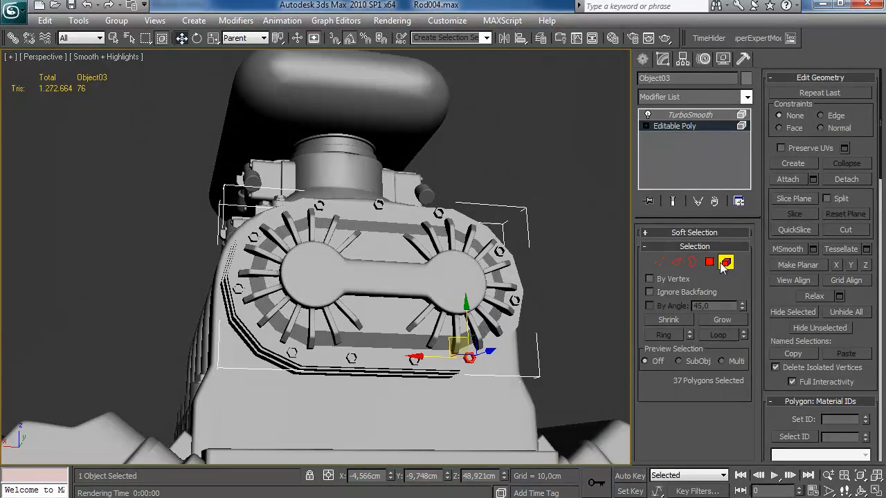
left_click(724, 262)
left_click(441, 207)
Inspect the whole engine and compare it with the supercharger reference photo DSC02275.JPG in Windows Photo Viewer.
scroll(442, 208, "down", 10)
middle_click_drag(380, 198, 418, 280, "alt")
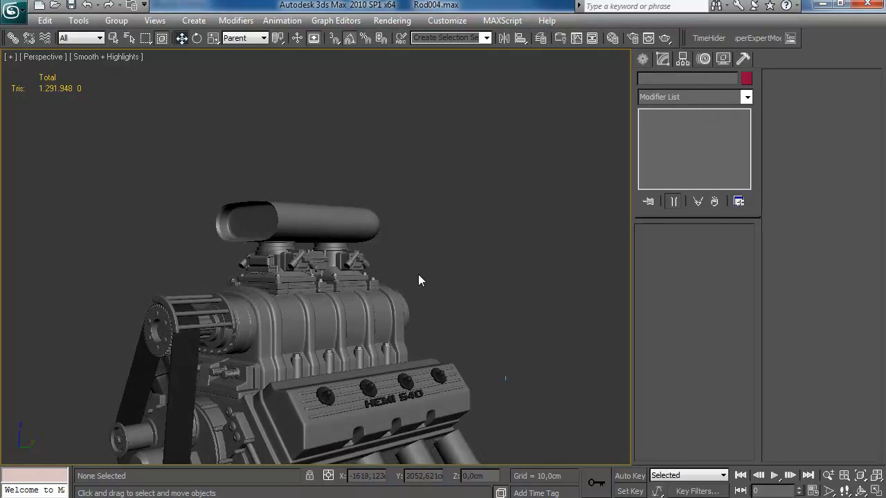
middle_click_drag(159, 309, 174, 263)
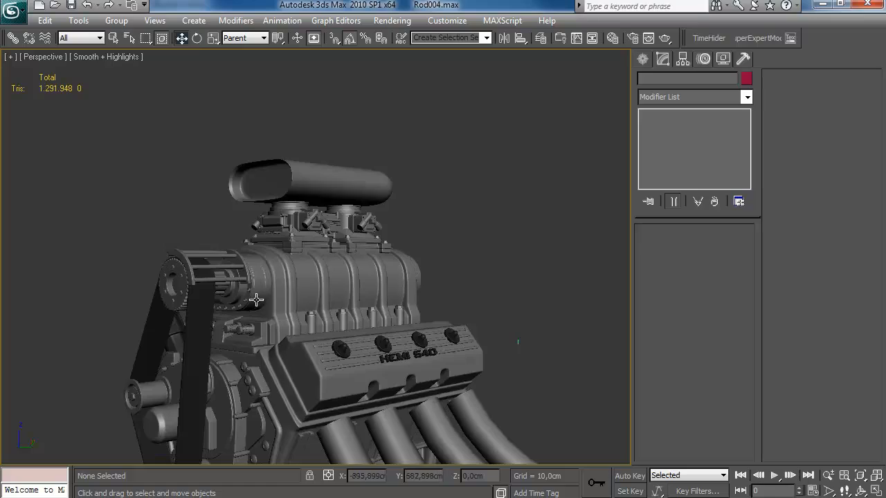
middle_click_drag(284, 268, 365, 331, "alt")
scroll(408, 325, "down", 5)
scroll(377, 331, "up", 5)
key("alt+Tab")
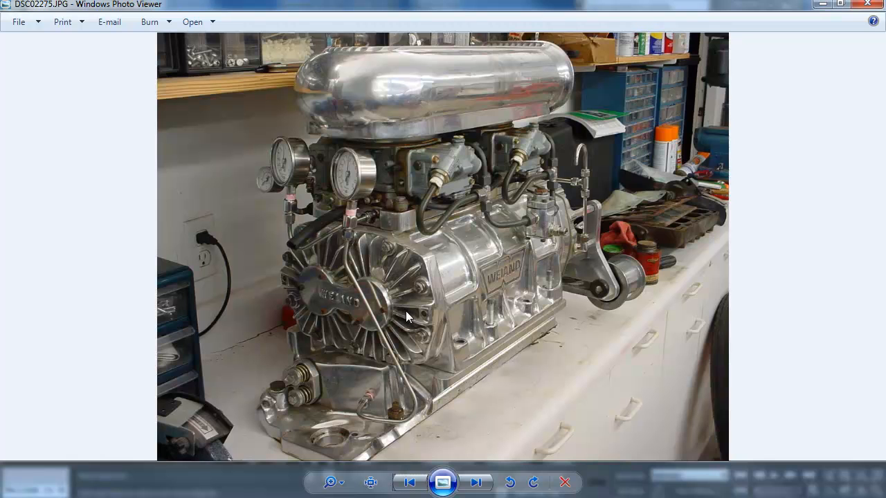
key("alt+Tab")
Create a long box on the base ledge below the ribbed rear cover.
middle_click_drag(346, 299, 387, 236, "alt")
left_click(643, 58)
left_click(668, 148)
left_click_drag(344, 238, 228, 280)
middle_click_drag(239, 311, 518, 155, "alt")
Convert the long box to Editable Poly and delete its hidden rear face.
left_click(662, 58)
right_click(676, 118)
left_click(723, 223)
key("4")
key("F3")
left_click(201, 283)
key("Delete")
key("F3")
Connect the long box's lengthwise edges and push its front end edges back to taper one end and bevel the other.
middle_click_drag(224, 291, 261, 267, "alt")
key("F4")
middle_click_drag(441, 209, 494, 230)
key("2")
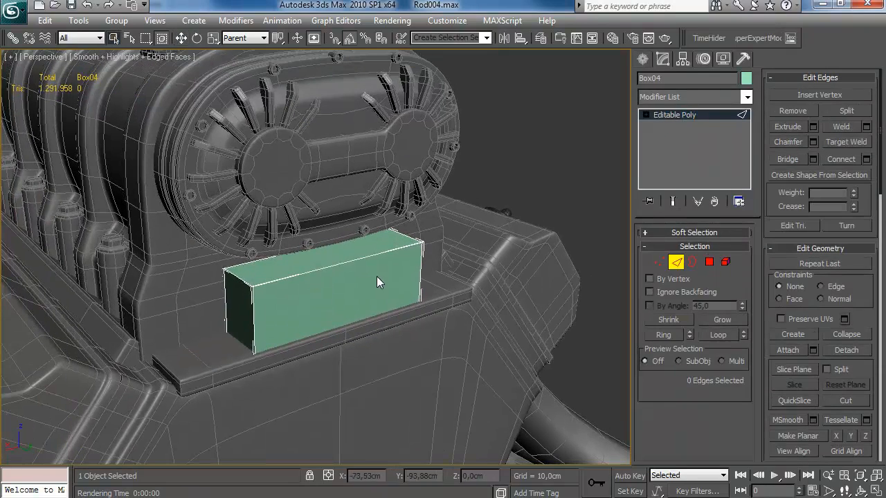
key("alt+r")
key("ctrl+shift+e")
left_click(674, 401)
key("w")
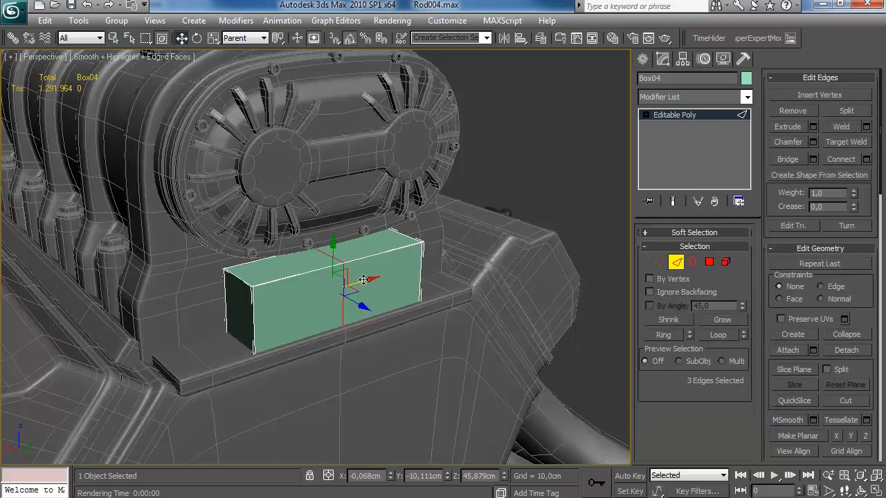
left_click_drag(448, 286, 337, 313)
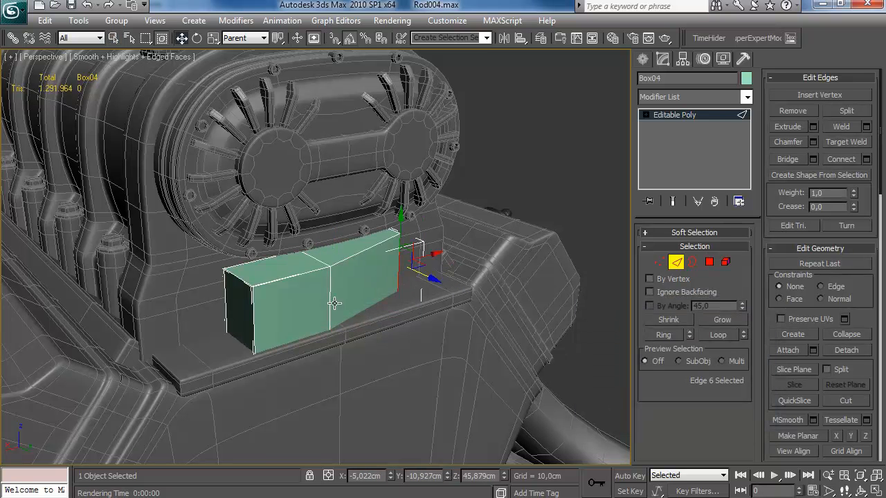
left_click(866, 159)
left_click(673, 400)
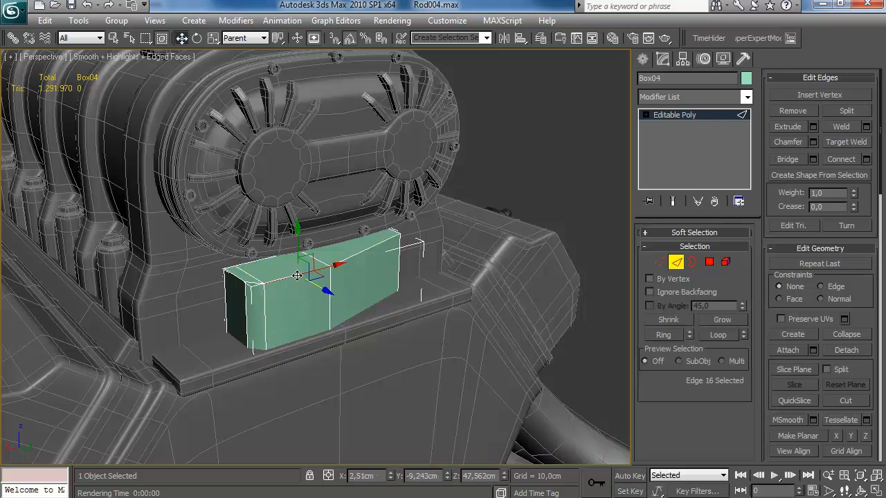
Add support loops across all sections of the tapered box by connecting its edge rings, using two segments at pinch 86 in the middle section.
left_click(866, 160)
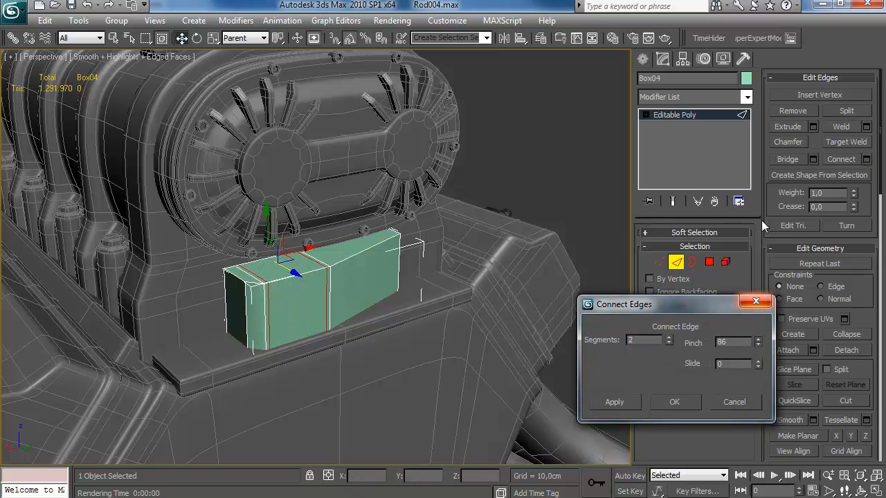
left_click(674, 404)
left_click(866, 159)
left_click(674, 412)
left_click(866, 159)
left_click(674, 404)
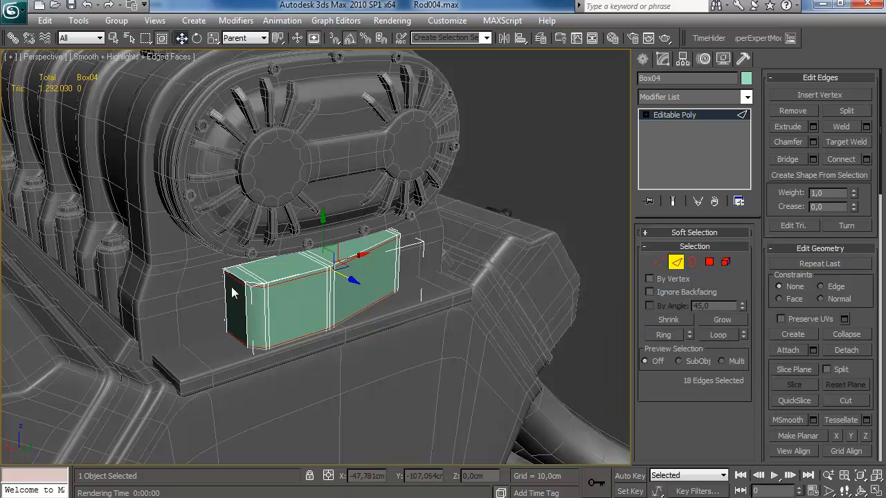
left_click(866, 159)
left_click(675, 404)
mouse_move(387, 304)
middle_mouse_down("alt")
mouse_move(310, 307)
mouse_move(384, 300)
middle_mouse_up("alt")
key("2")
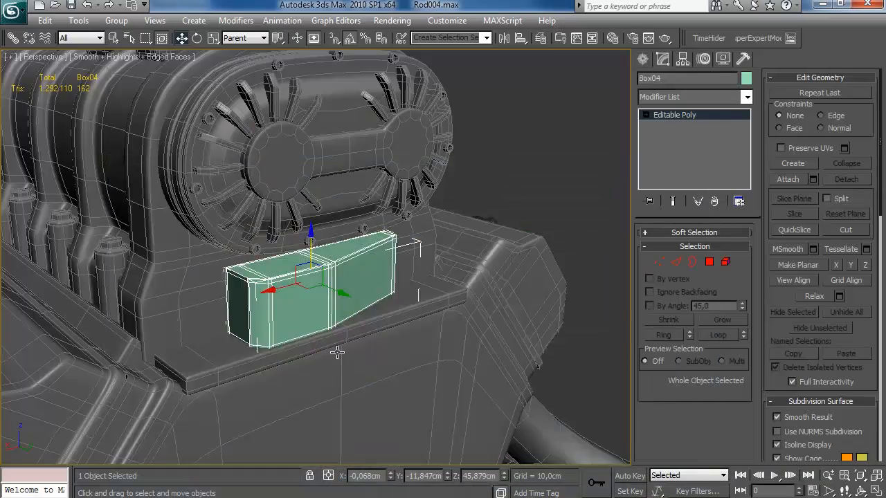
Slant the middle support loops of the tapered box so the bend runs diagonally across its outer face.
middle_click_drag(337, 353, 323, 333, "alt")
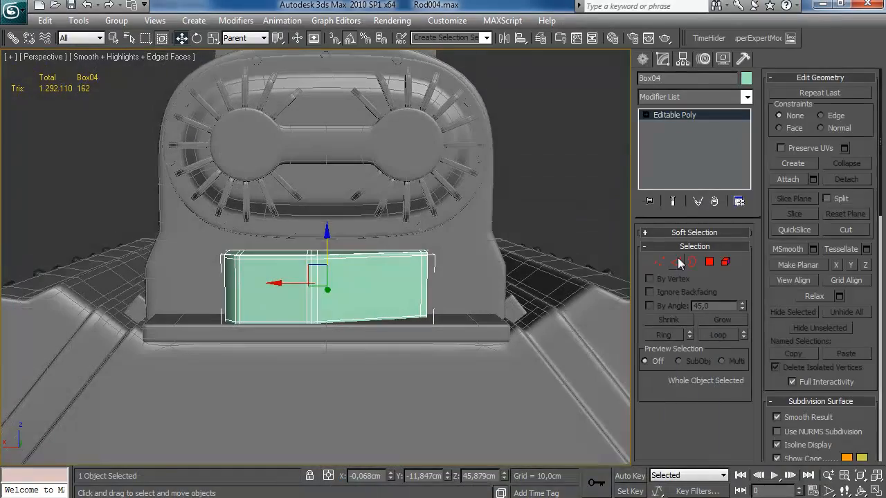
key("1")
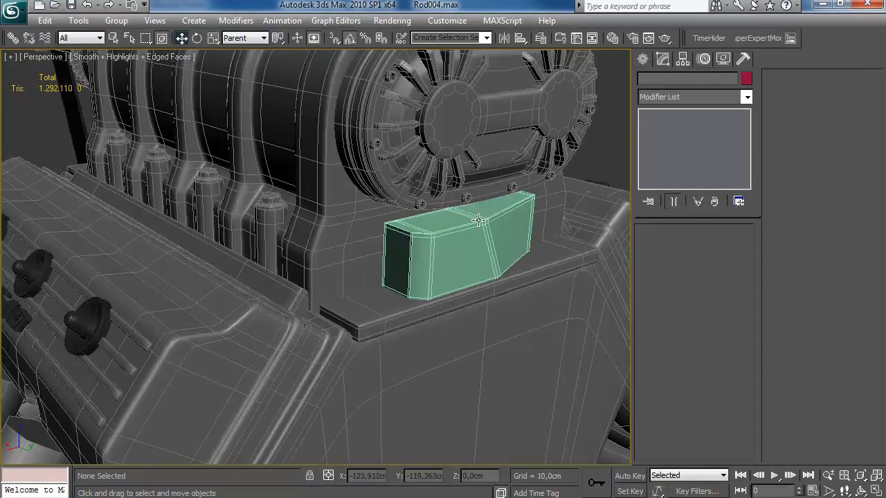
middle_click_drag(477, 221, 445, 253)
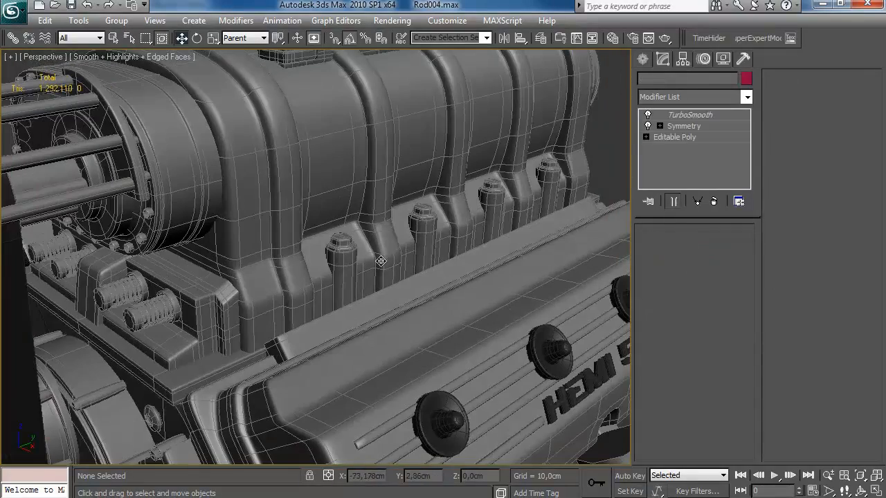
Copy one threaded bolt element from the front block of the engine and detach the copy as Object04.
left_click(381, 261)
left_click(675, 137)
key("4")
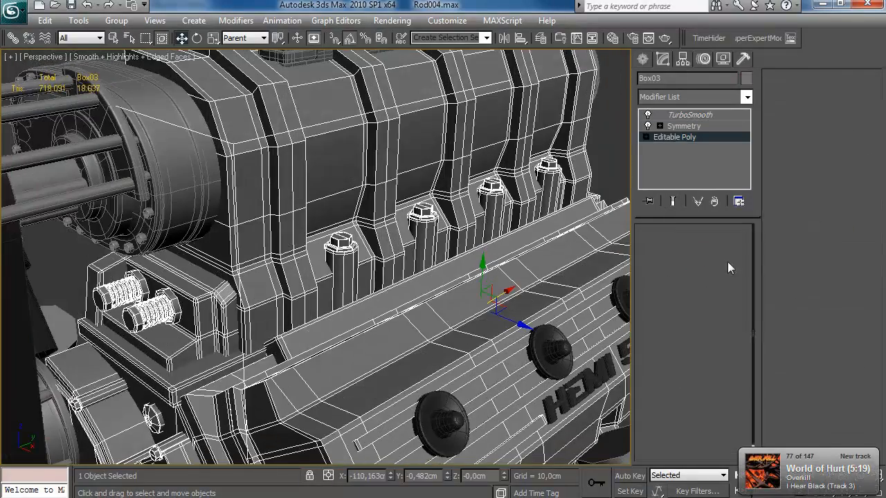
left_click_drag(160, 306, 616, 137, "shift")
left_click(723, 354)
left_click(845, 179)
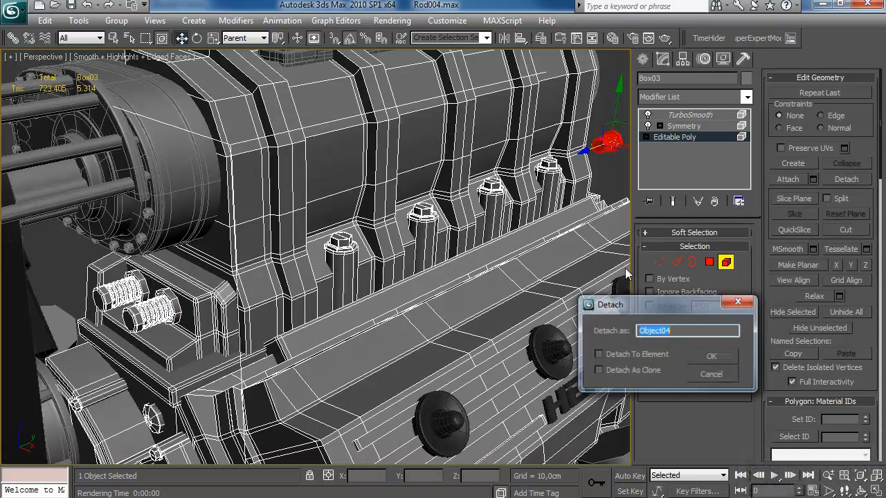
left_click(709, 355)
left_click(726, 262)
Select the detached bolt and center its pivot to the object.
left_click(608, 149)
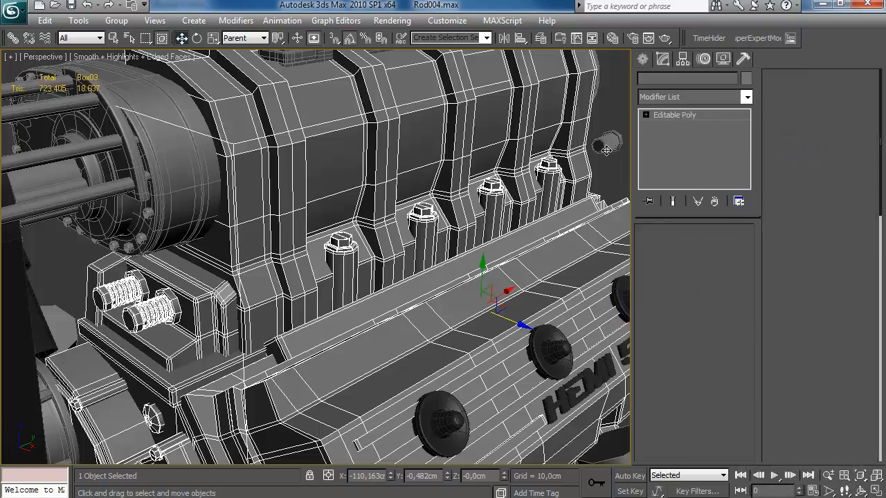
key("z")
scroll(555, 193, "down", 6)
middle_click_drag(487, 243, 373, 229, "alt")
left_click(682, 61)
left_click(695, 147)
left_click(706, 219)
left_click(695, 146)
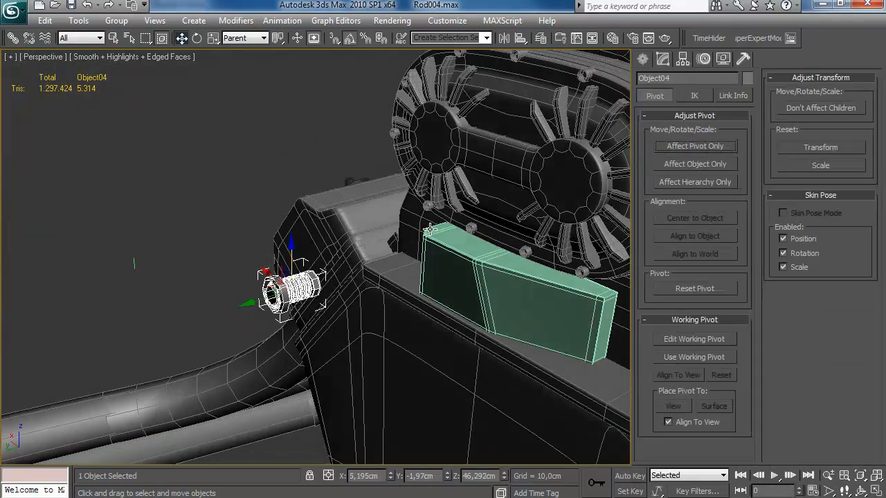
Turn the detached bolt around and move it onto the upper part of the tapered box's outer face.
left_click_drag(295, 303, 399, 275)
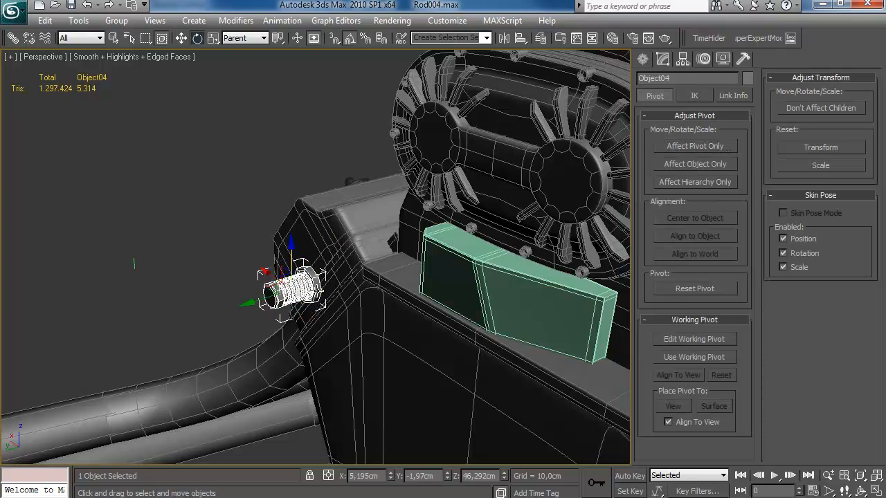
key("w")
left_click_drag(333, 296, 403, 259)
middle_click_drag(396, 285, 434, 244, "alt")
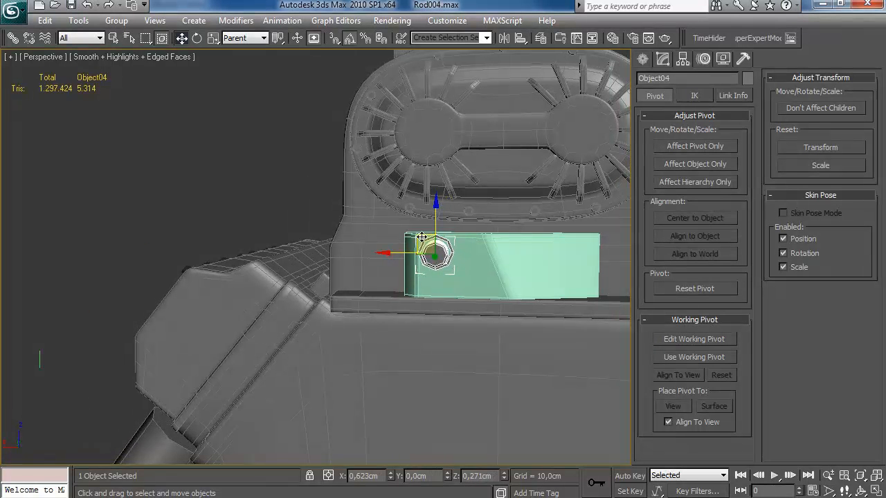
Copy the bolt diagonally below the first one on the tapered box.
mouse_move(422, 240)
left_mouse_down("shift")
mouse_move(450, 207)
mouse_move(421, 269)
mouse_move(463, 263)
left_mouse_up("shift")
left_click(469, 277)
mouse_move(463, 281)
middle_mouse_down("alt")
mouse_move(450, 290)
mouse_move(283, 306)
mouse_move(447, 316)
mouse_move(392, 280)
mouse_move(306, 288)
middle_mouse_up("alt")
Attach both bolts to the tapered box below the ribbed cover.
left_click(475, 272)
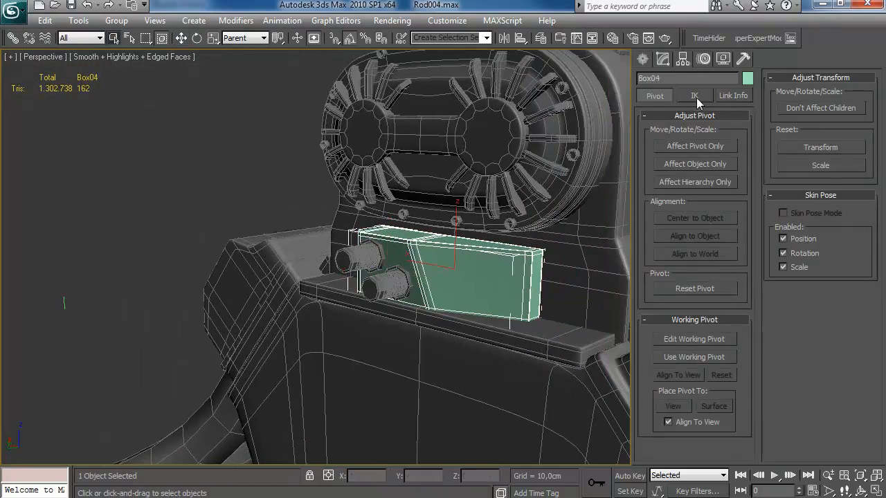
left_click(662, 60)
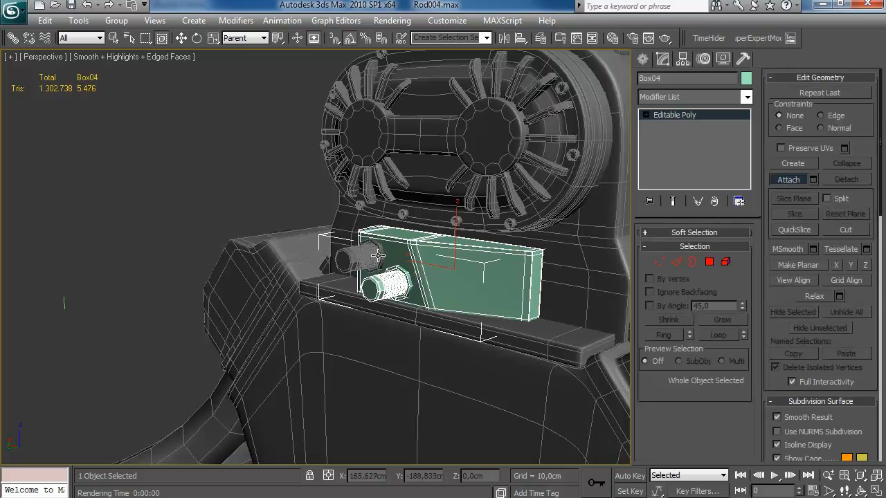
key("w")
left_click(381, 256, "ctrl")
Give the bolted box a grey object color and paste the copied smoothing modifier onto it as an instance.
left_click(746, 79)
left_click(515, 286)
left_click(515, 329)
right_click(676, 112)
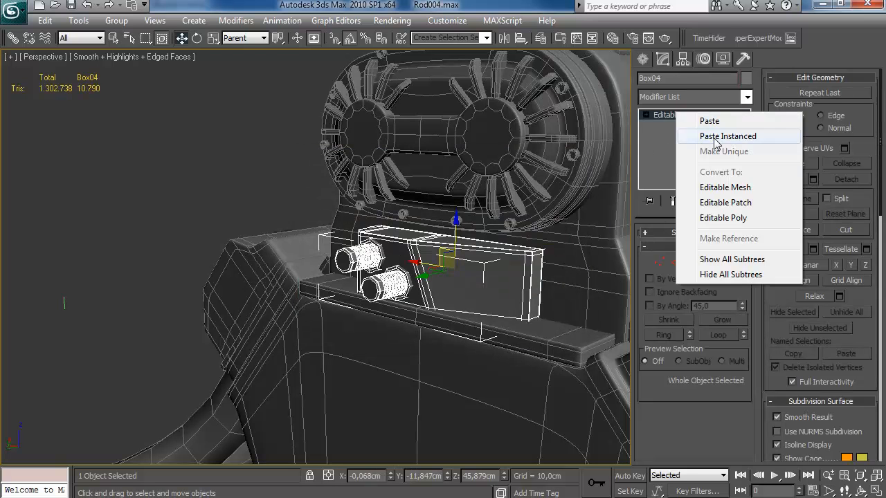
left_click(702, 136)
left_click(217, 236)
key("F4")
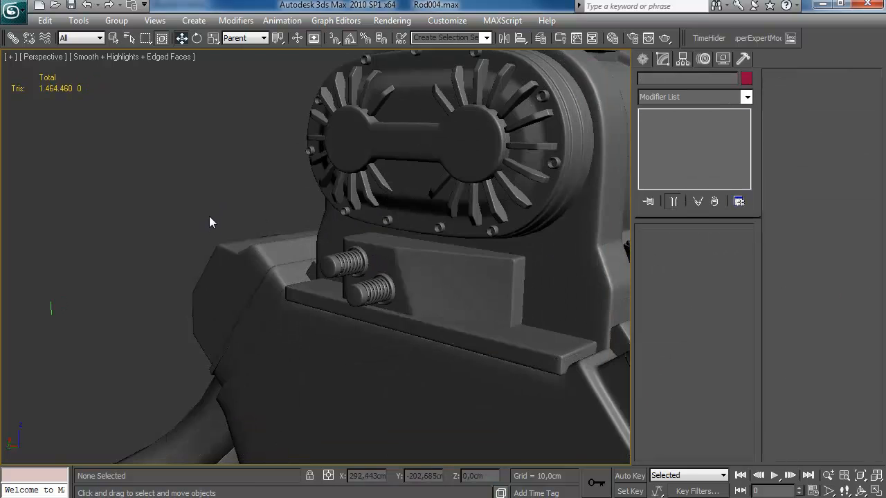
scroll(209, 219, "down", 4)
middle_click_drag(236, 244, 297, 242, "alt")
scroll(415, 184, "up", 4)
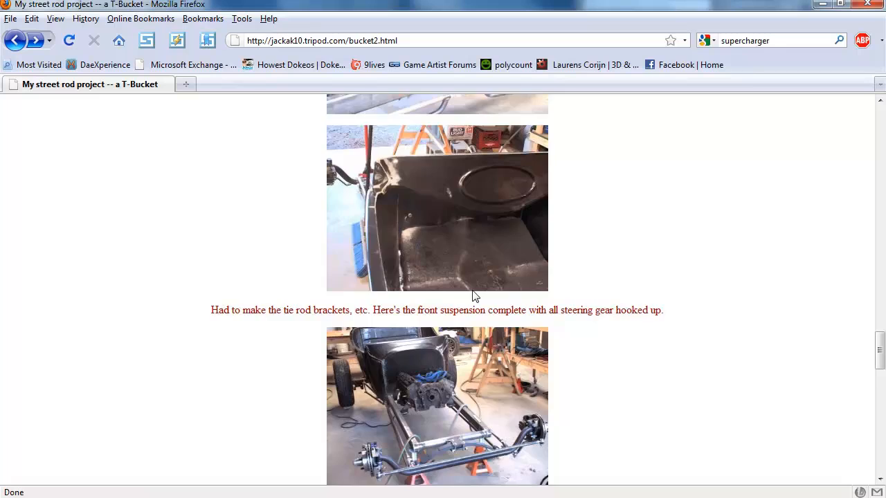
Switch to Firefox and look through pages 2 and 3 of the T-Bucket project for drivetrain reference photos.
scroll(471, 297, "down", 10)
scroll(643, 228, "up", 3)
middle_click_drag(641, 191, 469, 425)
left_click(446, 421)
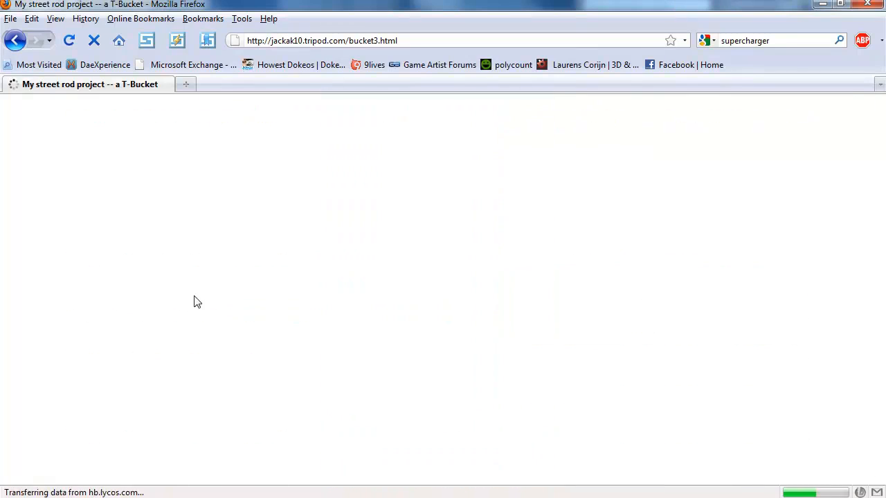
middle_click_drag(142, 297, 144, 346)
middle_click_drag(150, 279, 148, 360)
middle_click_drag(166, 263, 157, 360)
mouse_move(155, 287)
middle_mouse_down()
mouse_move(150, 366)
mouse_move(152, 359)
middle_mouse_up()
middle_click_drag(157, 306, 164, 352)
Return to the first T-Bucket page and browse on to page 2's photos of the engine and transmission in the frame.
key("BackSpace")
scroll(346, 212, "down", 2)
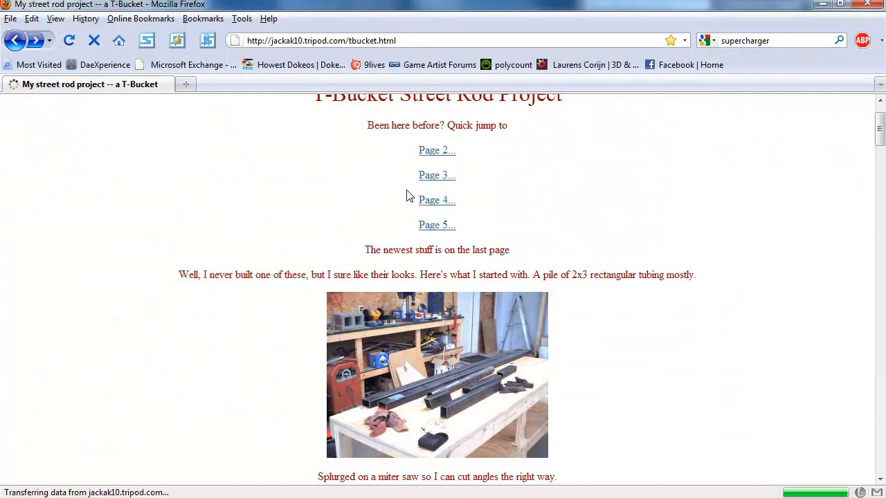
middle_click_drag(217, 257, 208, 413)
middle_click_drag(204, 301, 199, 420)
middle_click_drag(200, 277, 190, 439)
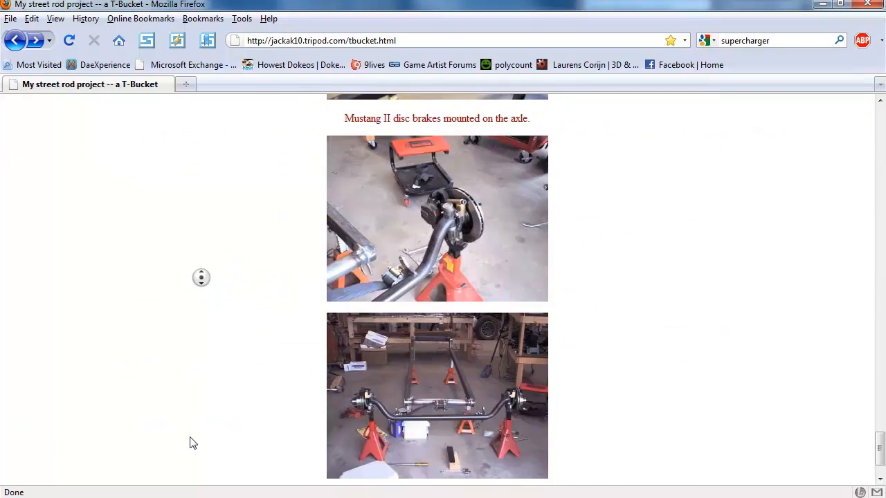
left_click(432, 424)
middle_click_drag(172, 273, 173, 298)
scroll(173, 310, "down", 5)
scroll(179, 332, "up", 4)
scroll(187, 298, "up", 4)
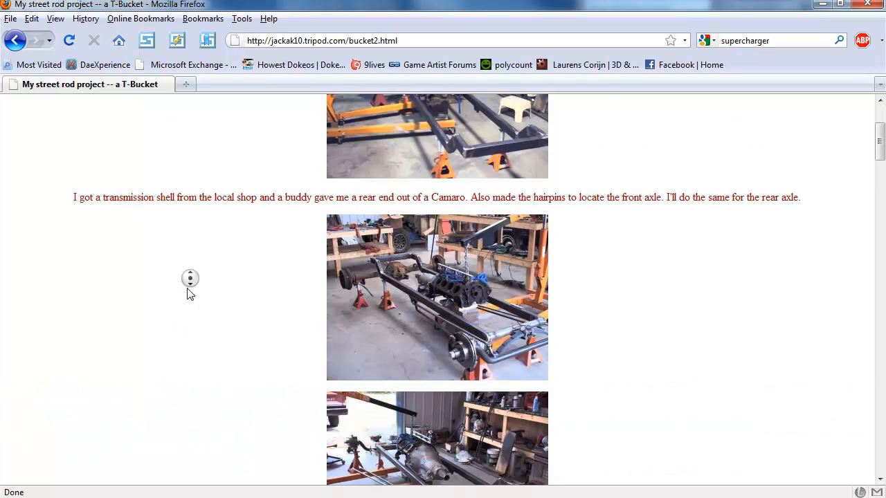
scroll(190, 303, "down", 1)
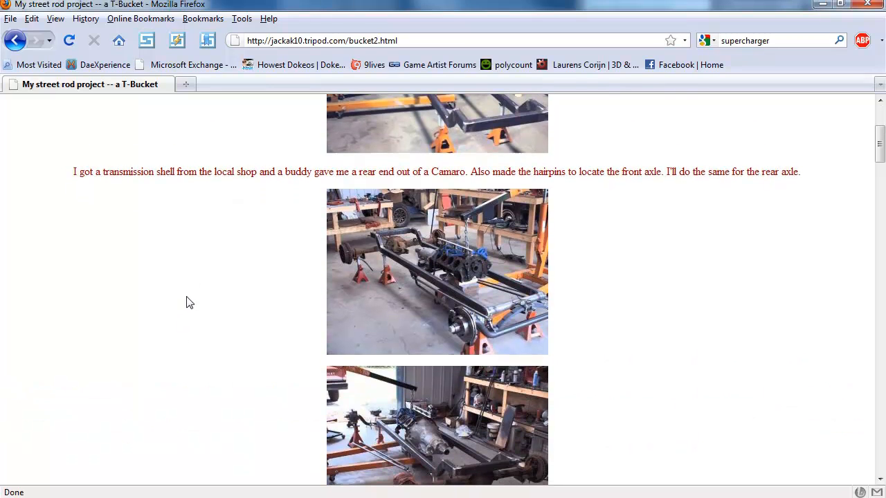
Search Google Images for "camaro running gear" in a new tab and scan the results.
key("ctrl+t")
type("camaro running ge")
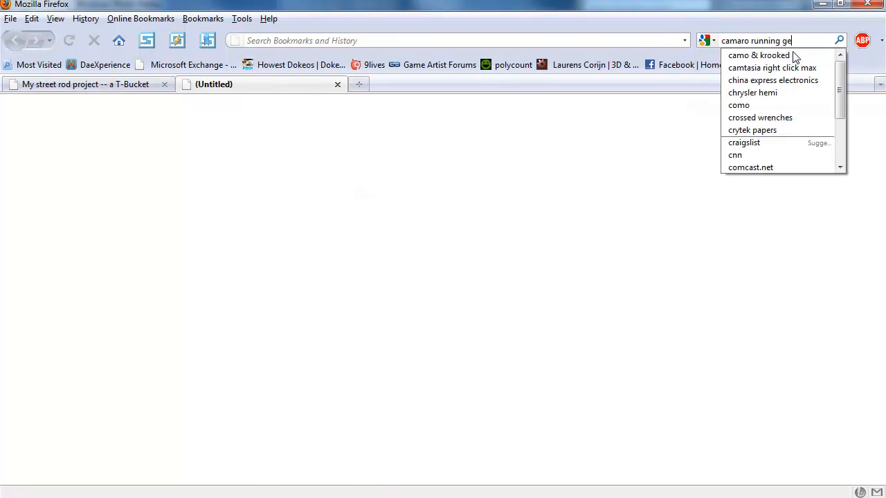
type("ar")
key("Return")
left_click(76, 104)
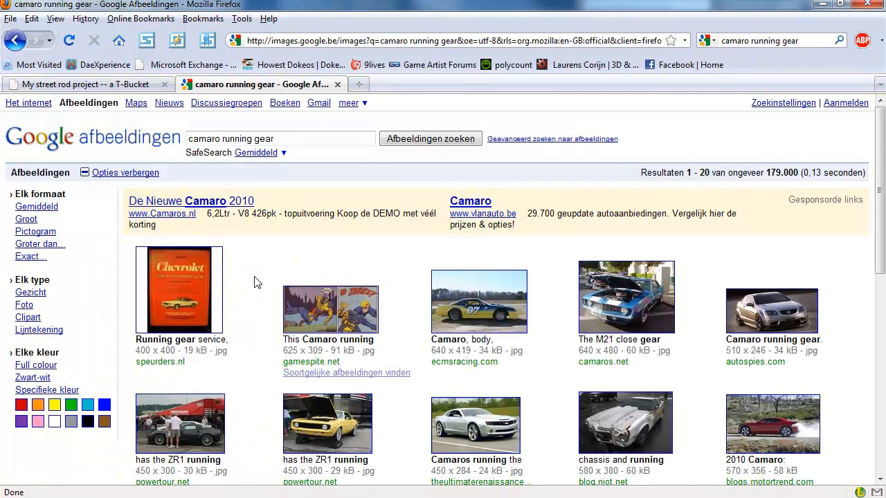
scroll(243, 282, "down", 2)
scroll(242, 224, "up", 1)
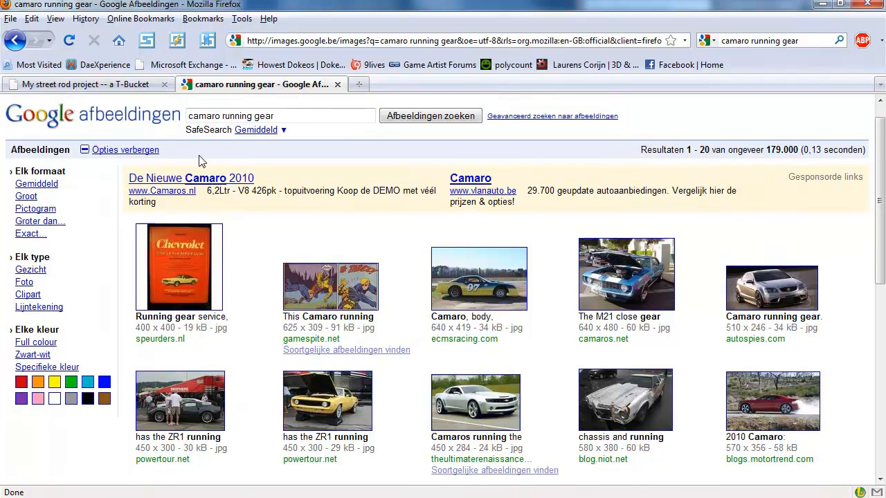
Narrow the image search to "camaro gear" and scan the results.
double_click(242, 114)
key("BackSpace")
key("Return")
middle_click_drag(261, 262, 259, 301)
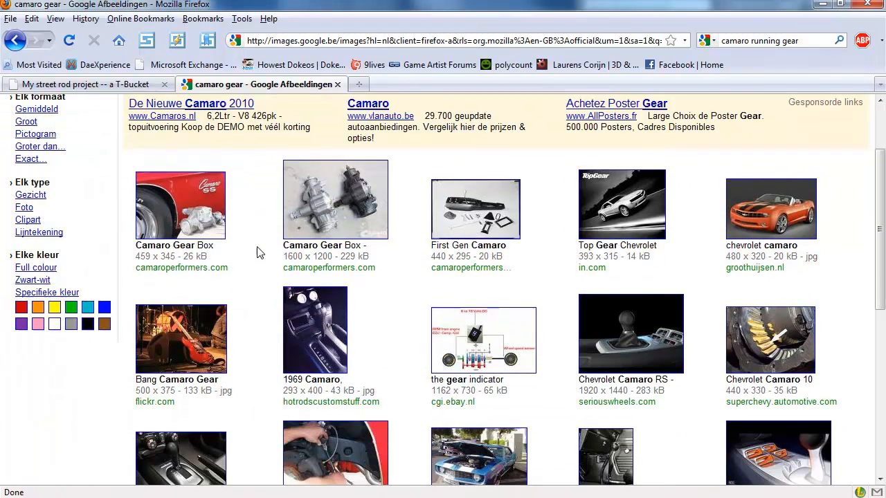
Search images for "camaro transmission" and open promising transmission pictures in new tabs.
middle_click_drag(256, 255, 227, 102)
type("transmission")
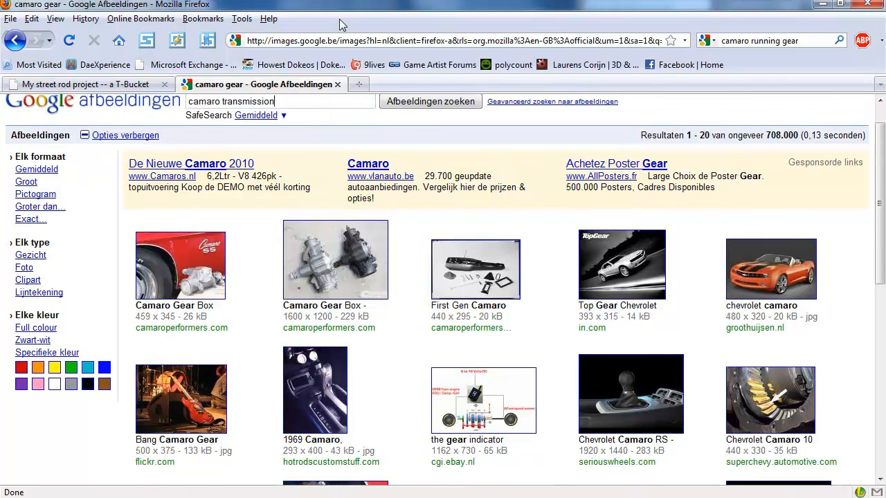
key("Return")
scroll(270, 301, "down", 2)
scroll(264, 277, "down", 1)
middle_click(466, 188)
mouse_move(539, 290)
middle_mouse_down()
mouse_move(543, 365)
mouse_move(535, 341)
middle_mouse_up()
middle_click_drag(543, 308, 558, 339)
middle_click(588, 291)
left_click(555, 475)
Search images for "hemi transmission", browse on to further results and open the xvmotorsports.com transmission picture in a new tab.
double_click(204, 138)
type("hemi")
key("Return")
middle_click(265, 281)
middle_click_drag(268, 294, 268, 314)
middle_click_drag(257, 269, 257, 339)
left_click(554, 429)
scroll(400, 346, "down", 3)
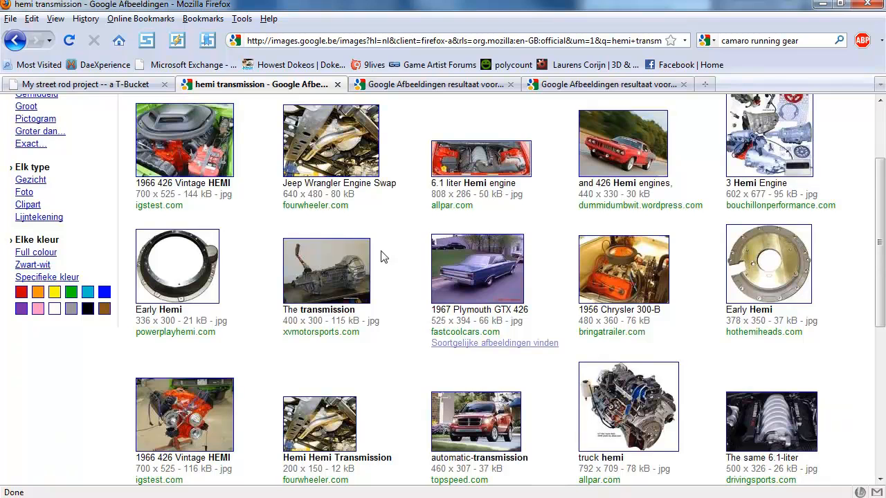
middle_click(344, 277)
Open the full-size pictures of the T5 and 700R4 transmissions from their result tabs.
left_click(381, 83)
left_click(64, 154)
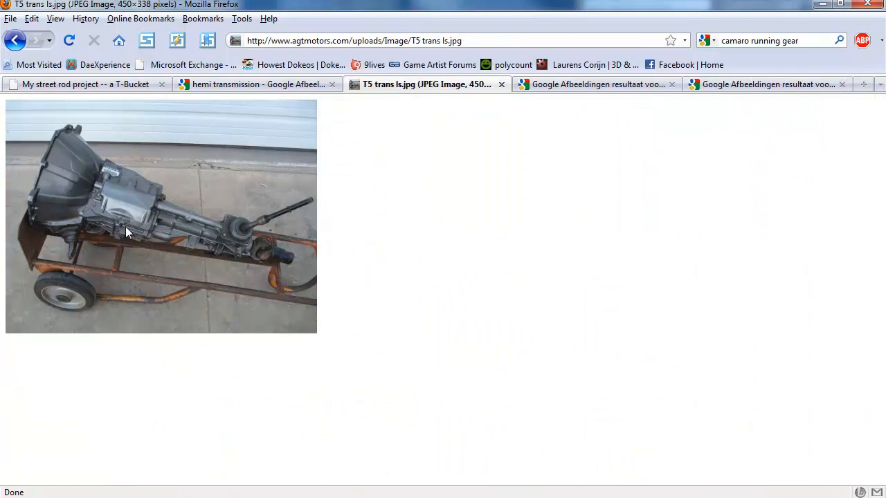
left_click(577, 82)
left_click(62, 159)
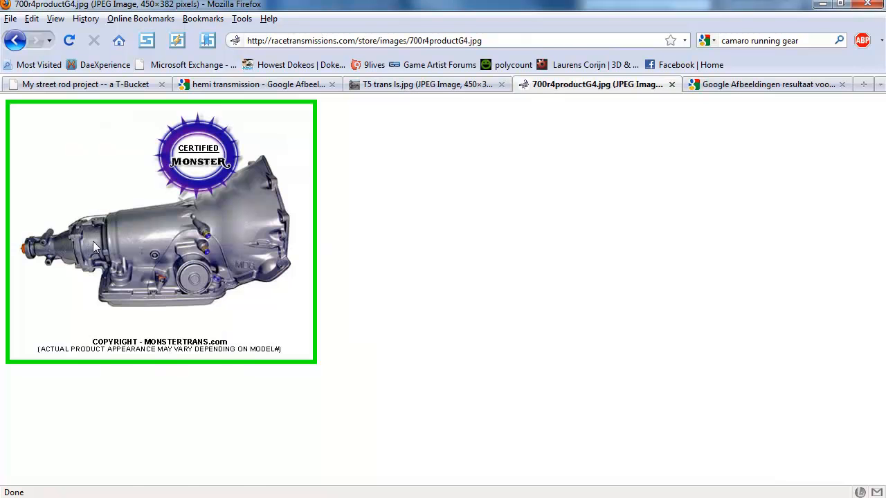
Look through the 700R4 picture's source page for more transmission photos and reopen the full-size picture.
left_click(15, 40)
scroll(370, 332, "down", 3)
middle_click(533, 302)
middle_click(510, 319)
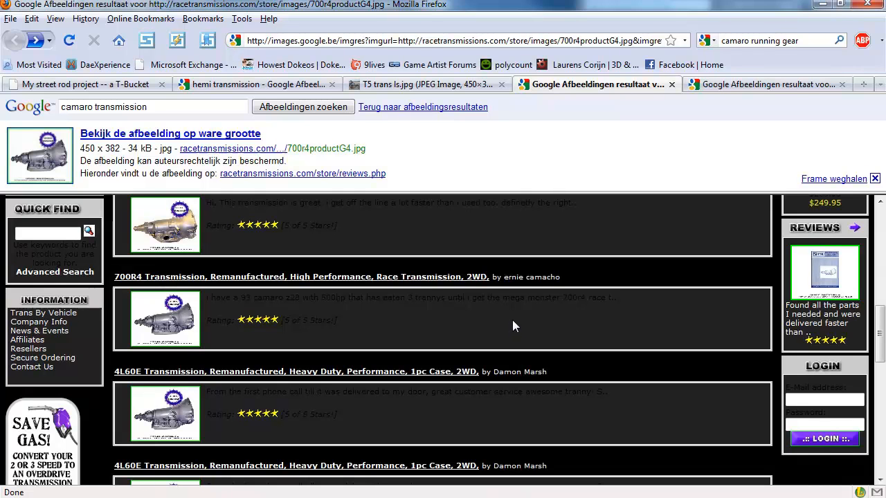
middle_click(510, 320)
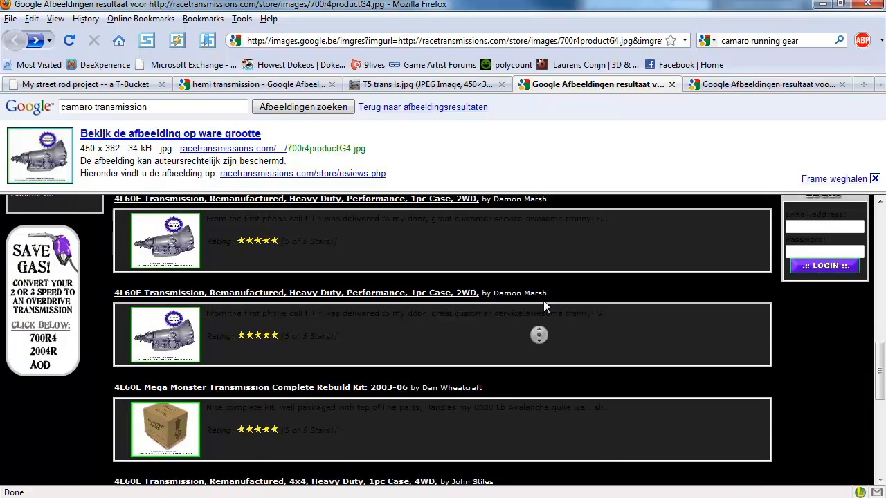
left_click(64, 179)
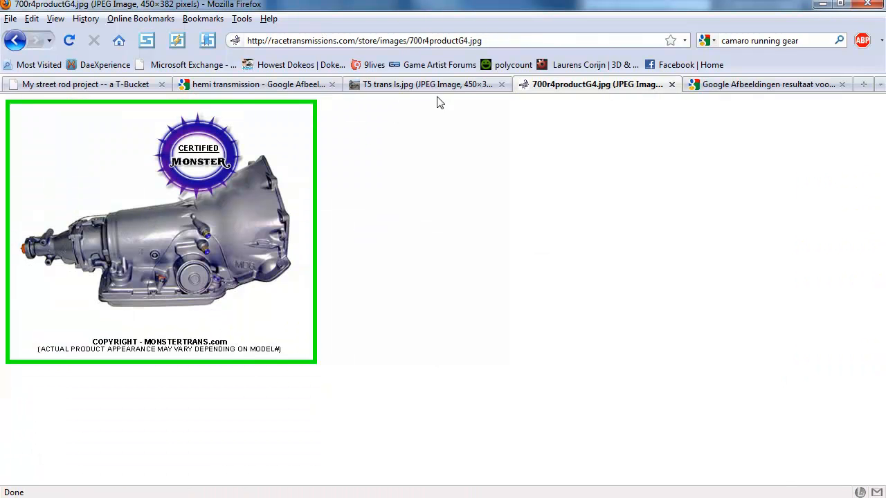
Check the article on the T56 6-speed manual transmission and open its picture at full size.
left_click(720, 85)
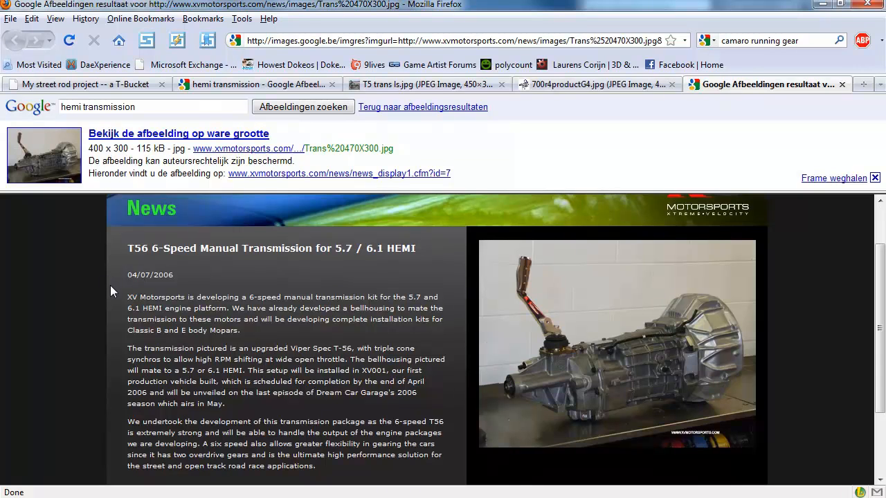
mouse_move(94, 300)
middle_mouse_down()
mouse_move(92, 383)
mouse_move(54, 172)
middle_mouse_up()
left_click(54, 172)
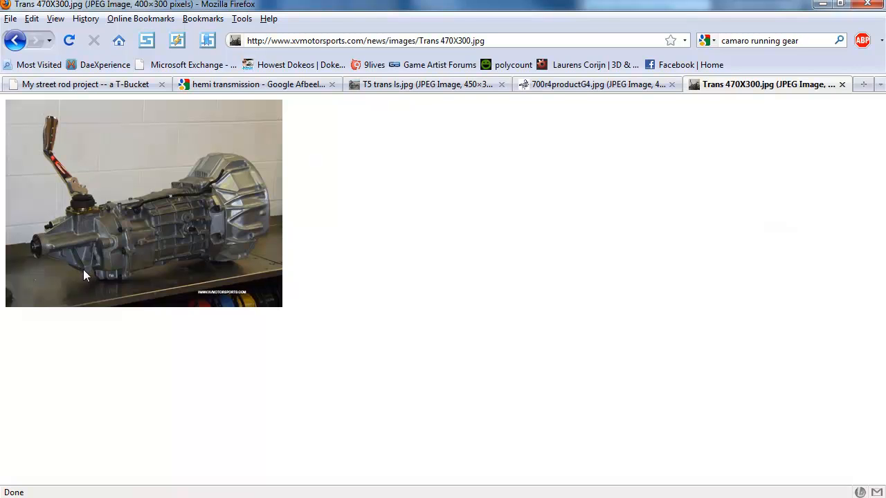
Collect the three full-size transmission pictures as references and close their tabs.
left_click(574, 86)
left_click_drag(198, 213, 482, 396)
key("alt+Tab")
left_click(672, 85)
left_click_drag(186, 215, 470, 392)
left_click(803, 297)
left_click(683, 84)
left_click_drag(186, 215, 529, 399)
key("alt+Tab")
left_click(511, 85)
Browse the remaining "hemi transmission" results and search images for "mopar transmission".
scroll(387, 363, "down", 5)
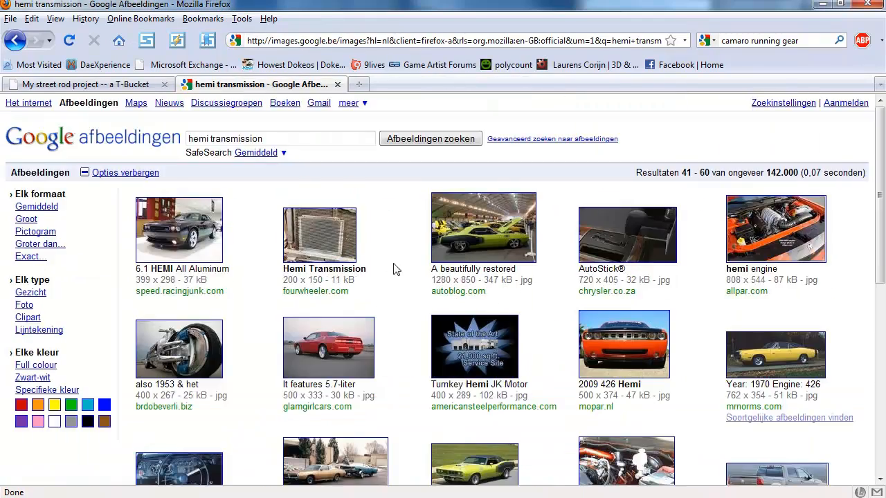
scroll(394, 269, "down", 4)
middle_click_drag(400, 244, 404, 327)
mouse_move(404, 327)
middle_mouse_down()
mouse_move(404, 265)
mouse_move(392, 259)
middle_mouse_up()
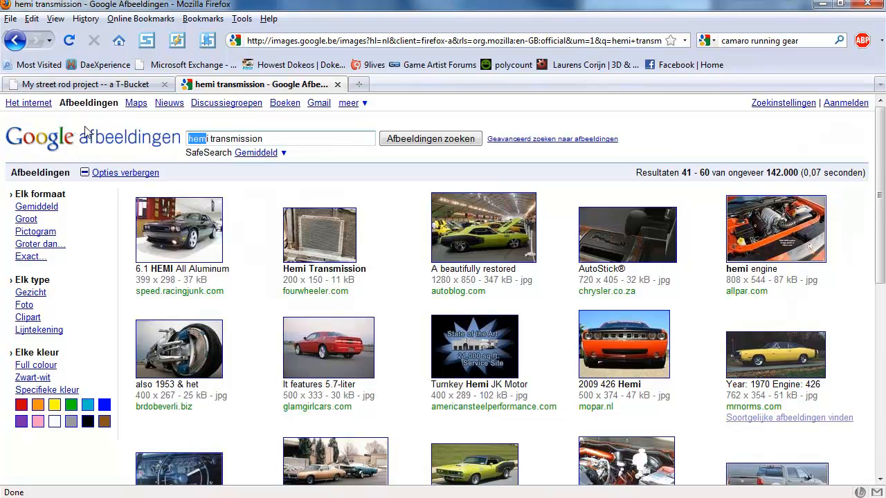
type("mopar")
key("Return")
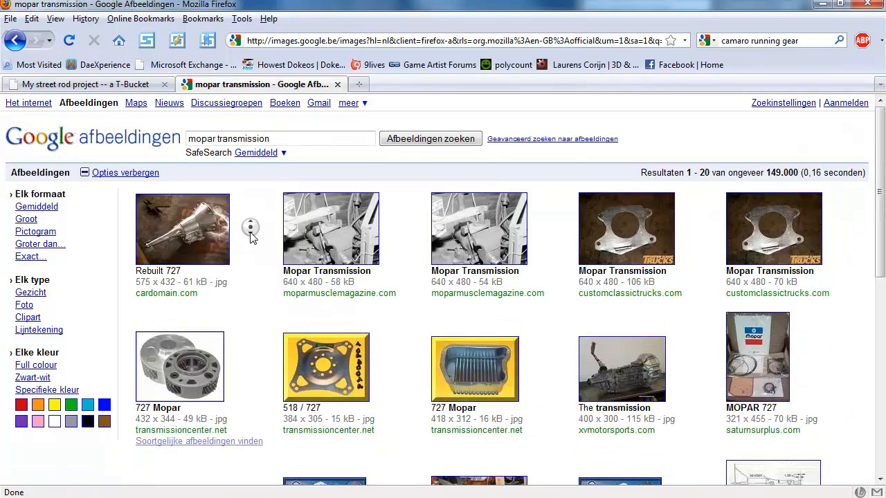
Browse the first two pages of "mopar transmission" results and search images for "muscle transmission".
scroll(253, 233, "down", 8)
left_click(557, 459)
scroll(252, 326, "down", 6)
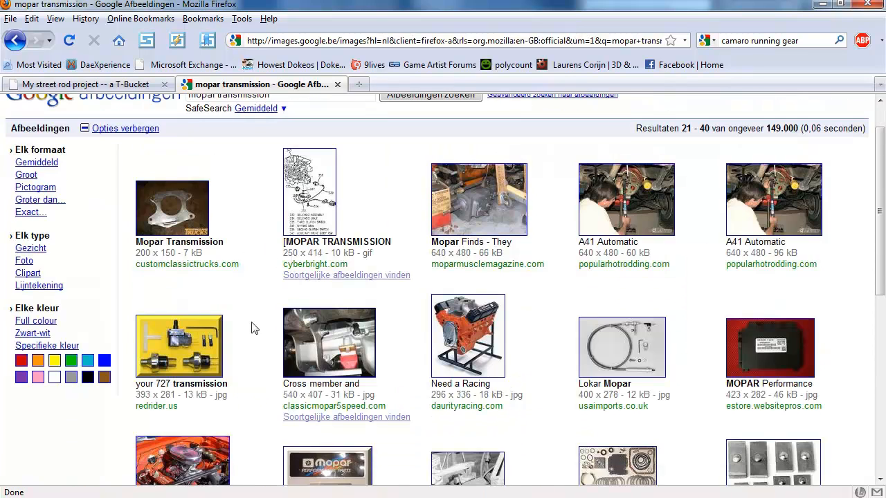
scroll(256, 344, "up", 6)
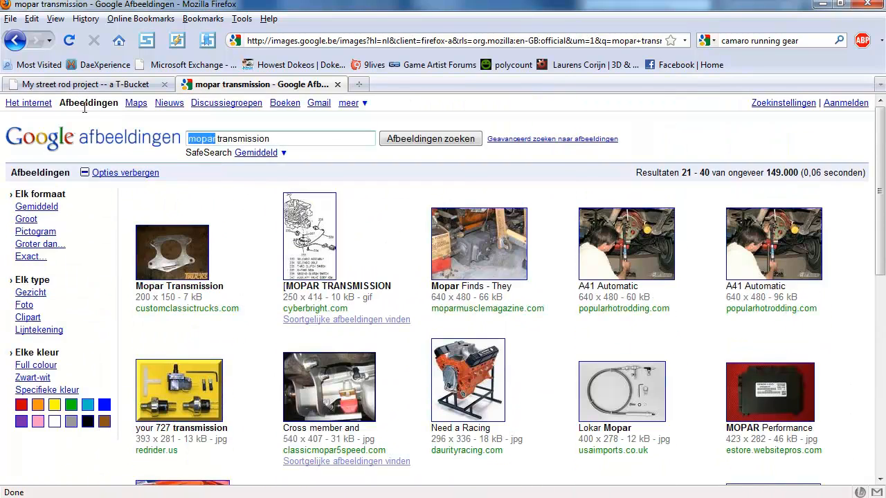
type("le")
key("Return")
Browse the "muscle transmission" results and open the 5R55S Level 10 transmission picture.
scroll(253, 288, "down", 5)
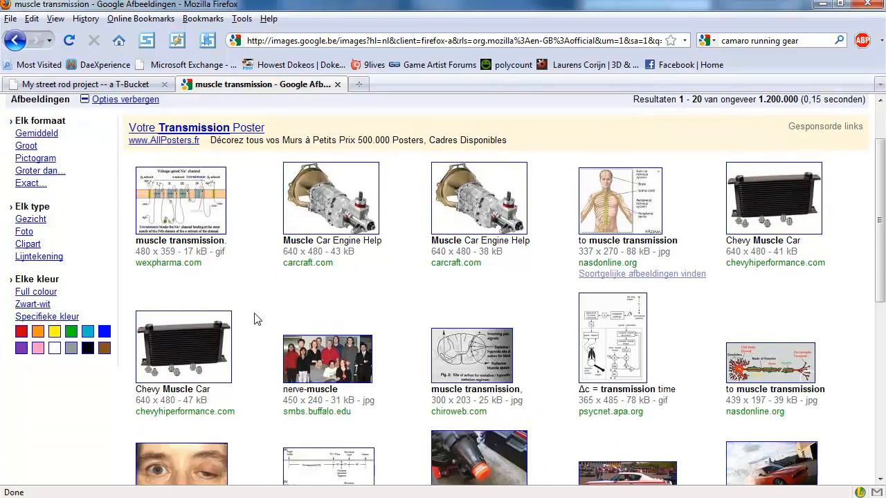
scroll(253, 304, "down", 3)
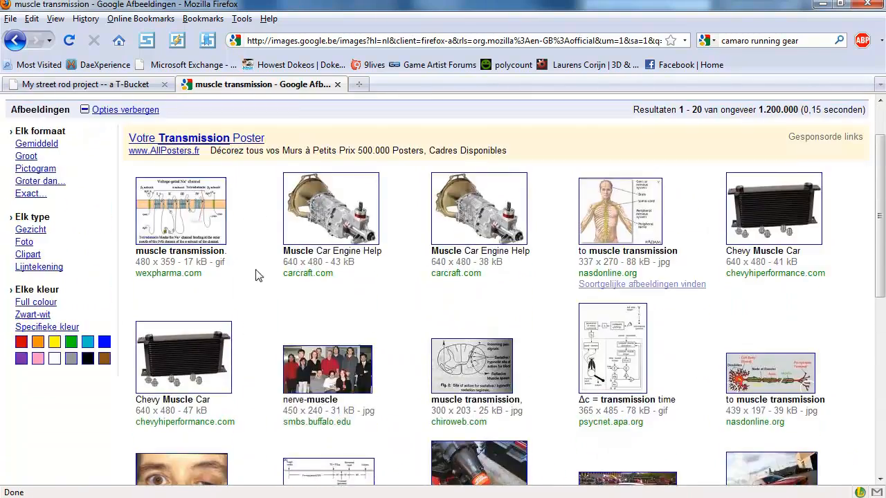
scroll(387, 311, "down", 9)
left_click(542, 461)
scroll(393, 321, "down", 6)
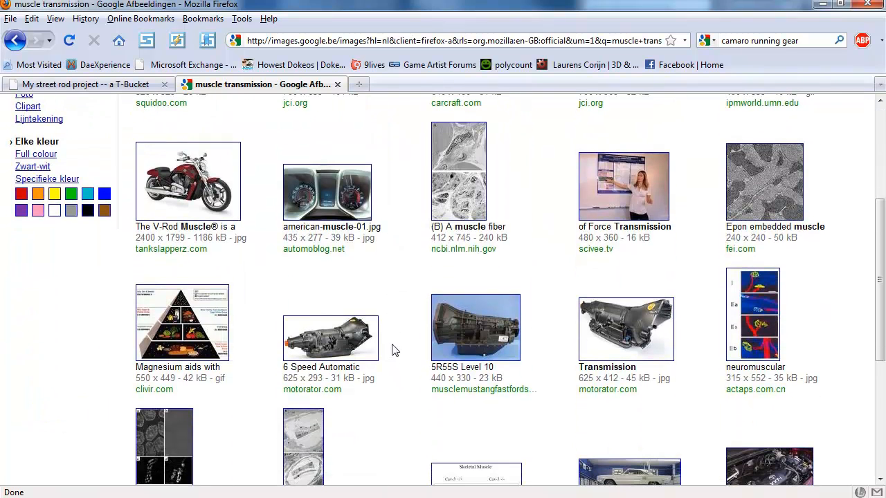
scroll(391, 327, "down", 1)
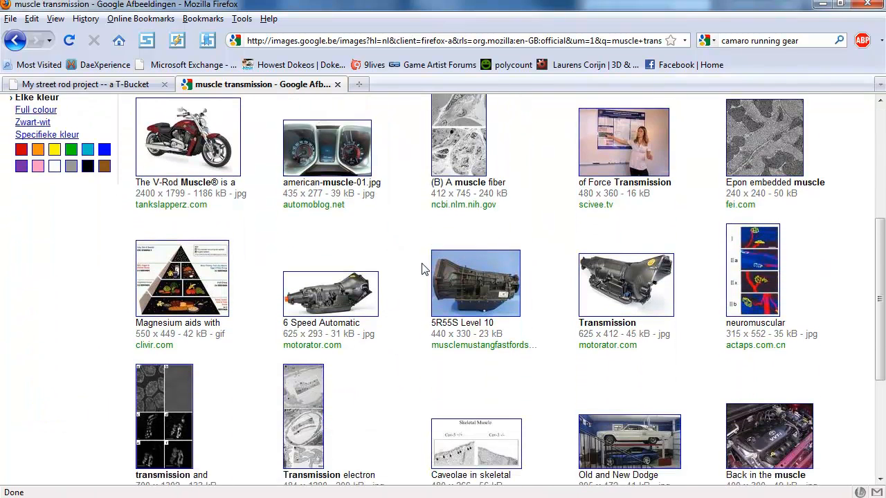
left_click(460, 280)
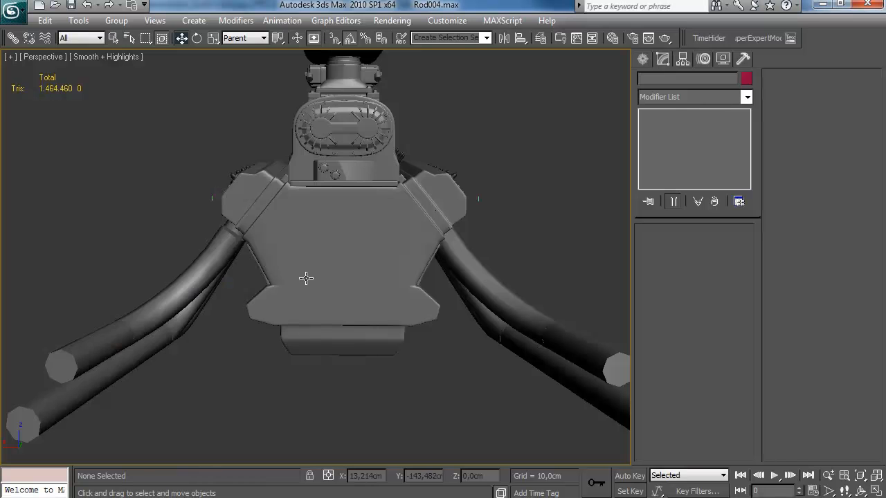
Switch to the Engine reference folder, arrange its pictures by date modified and show them as large thumbnails.
middle_click_drag(306, 279, 277, 336, "alt")
middle_click_drag(276, 335, 277, 239)
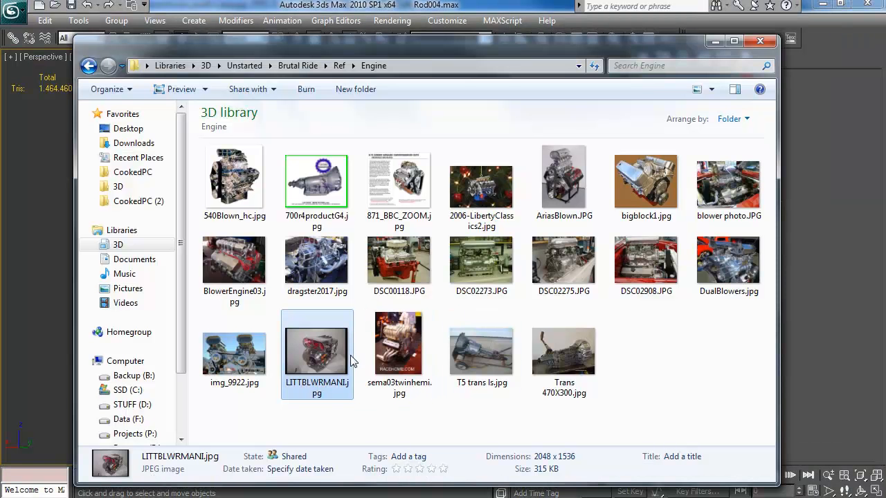
left_click_drag(316, 181, 610, 263)
left_click(740, 119)
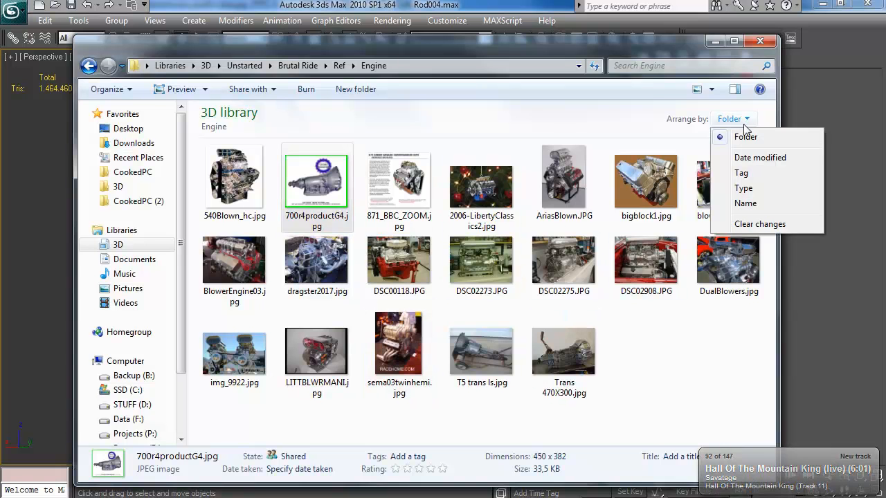
left_click(760, 158)
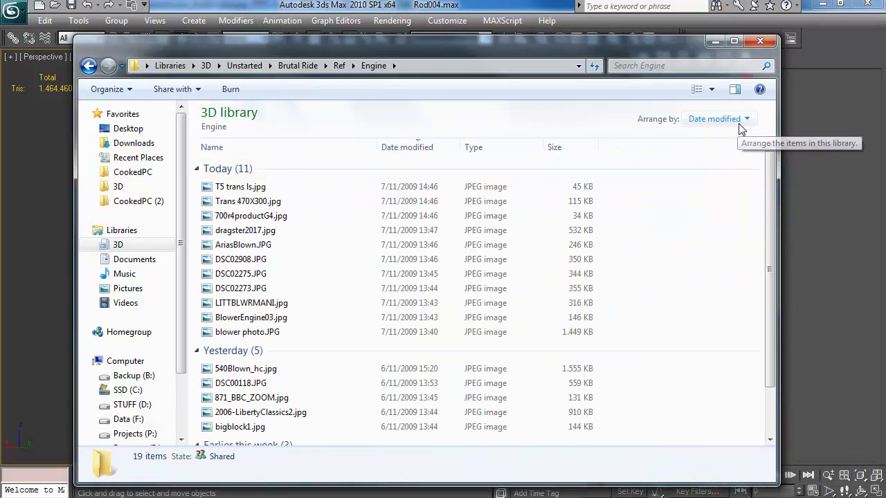
left_click(712, 89)
left_click(764, 55)
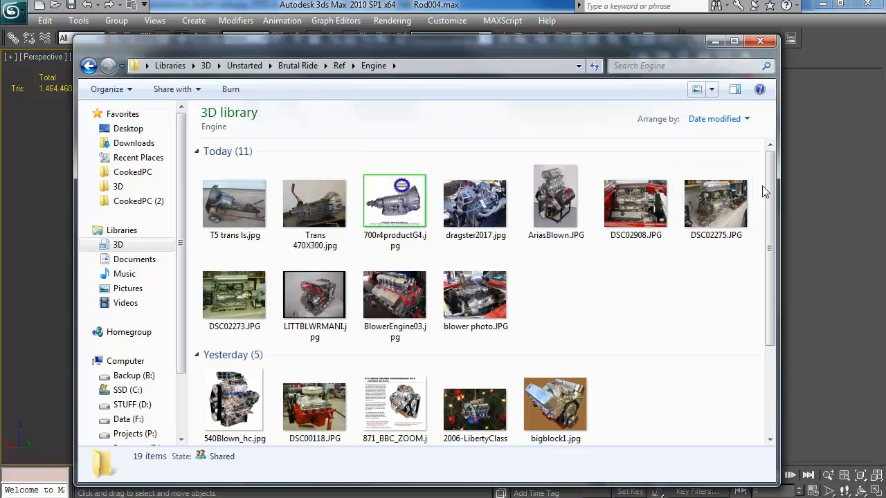
Compare the T5, Trans 470X300 and 700R4 transmission reference photos at full size.
double_click(239, 223)
key("Right")
key("Right")
key("Right")
key("Left")
key("Left")
key("Right")
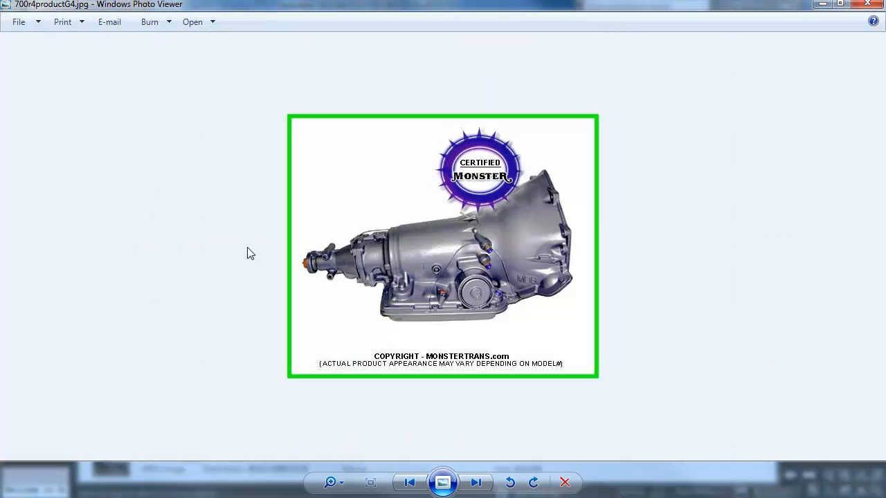
key("Left")
key("Left")
key("Right")
key("Right")
key("Left")
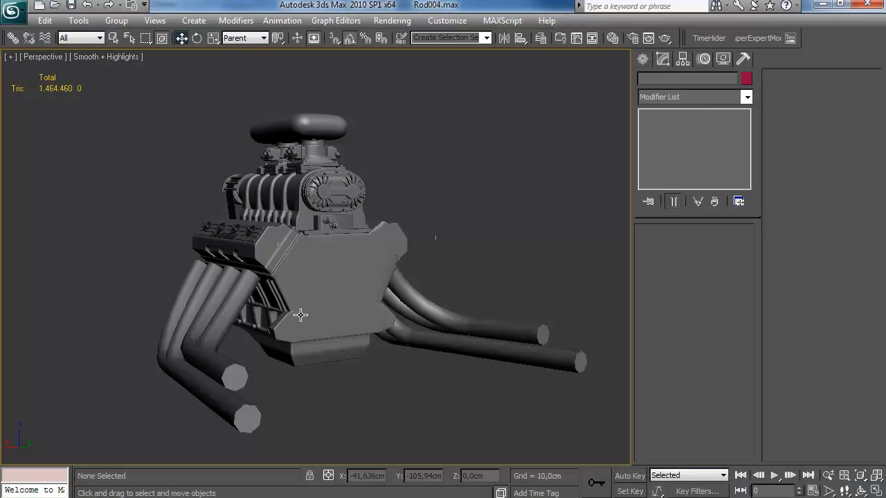
Create an AutoGrid cylinder about 4.3 cm high on the flat rear cover of the engine block.
middle_click_drag(262, 382, 346, 381, "alt")
left_click(643, 59)
left_click(674, 177)
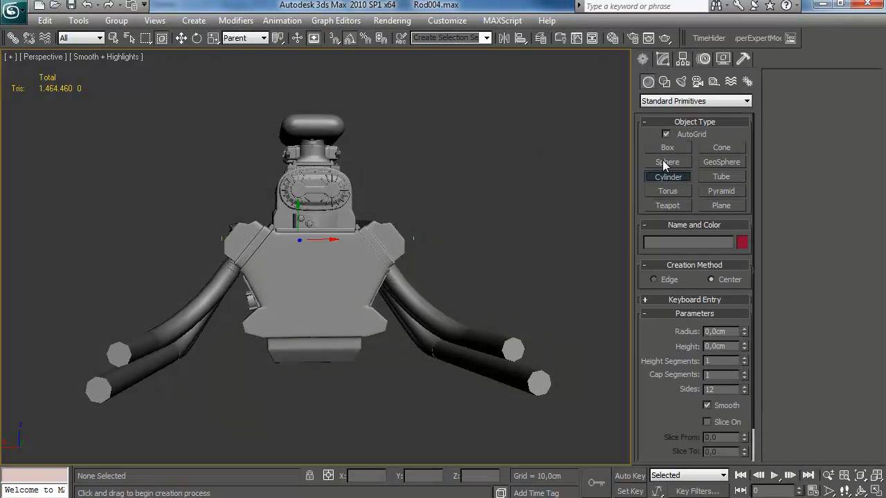
left_click_drag(316, 295, 285, 317)
left_click(290, 302)
right_click(291, 302)
middle_click_drag(291, 302, 307, 218, "alt")
scroll(364, 279, "up", 3)
Center the cylinder on the rear cover and set its radius to 8.548 cm.
left_click_drag(307, 219, 305, 225)
middle_click_drag(305, 225, 451, 181, "alt")
left_click(663, 63)
left_click_drag(744, 251, 744, 257)
middle_click_drag(415, 257, 311, 234, "alt")
left_click_drag(310, 235, 310, 242)
middle_click_drag(310, 242, 747, 315, "alt")
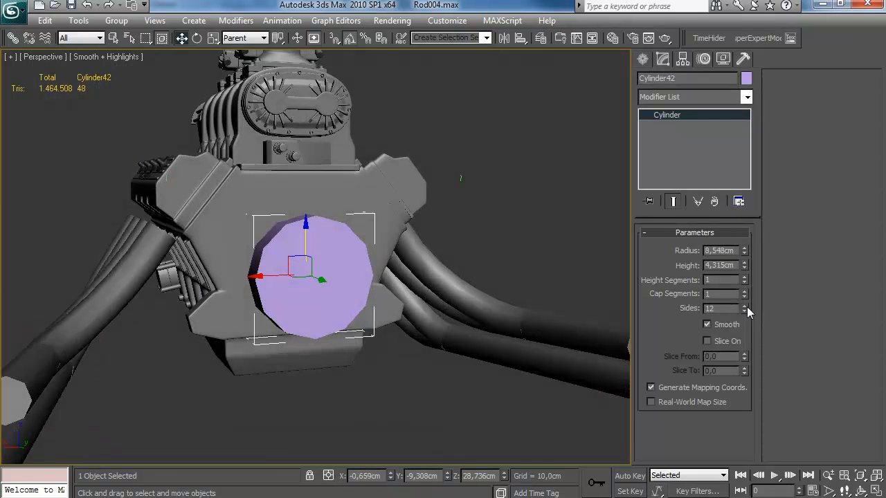
Set the cylinder to 16 sides and reduce its height to 1.554 cm with edged faces shown.
left_click(745, 305)
middle_click_drag(617, 306, 457, 261, "alt")
key("F4")
left_click_drag(744, 268, 731, 308)
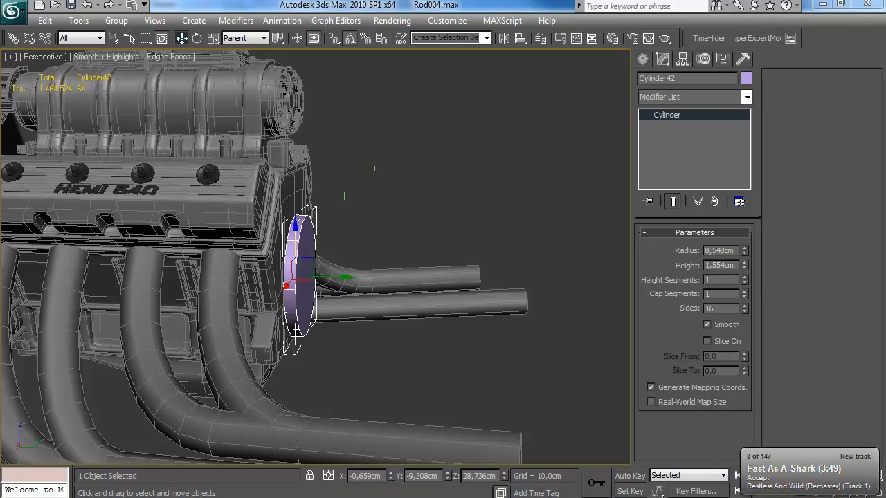
Convert the cylinder on the rear cover to an Editable Poly and enter vertex editing.
middle_click_drag(311, 273, 282, 363, "alt")
middle_click_drag(297, 302, 281, 355)
right_click(675, 119)
left_click(736, 223)
key("1")
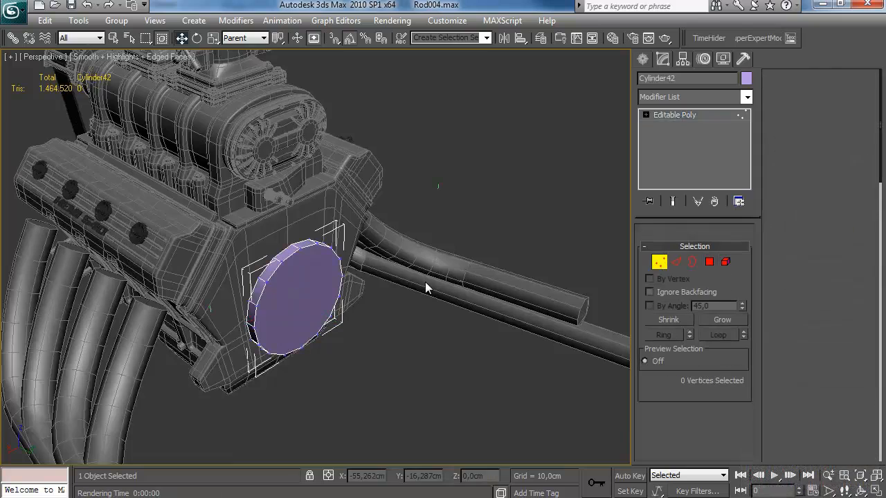
Connect the upper and lower vertices across the cylinder's front cap and extrude both cap polygons forward.
middle_click_drag(599, 283, 296, 274, "alt")
left_click_drag(310, 360, 311, 361)
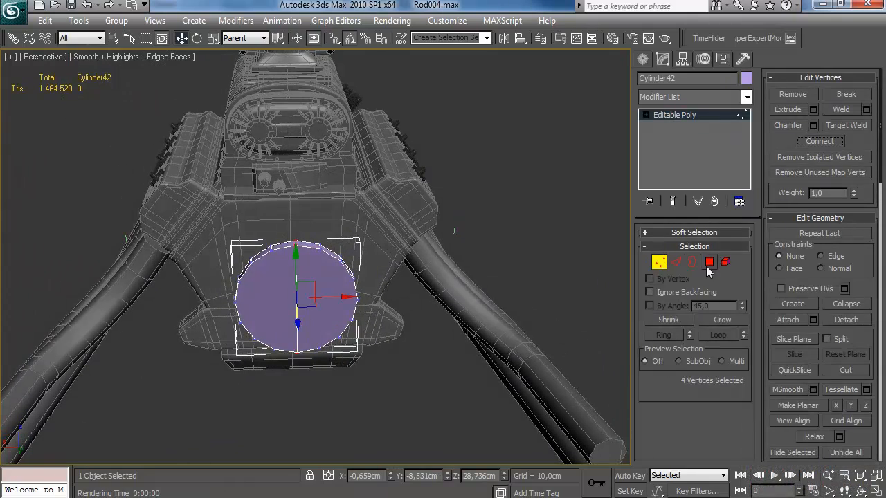
middle_click_drag(333, 294, 363, 290, "alt")
left_click(710, 262)
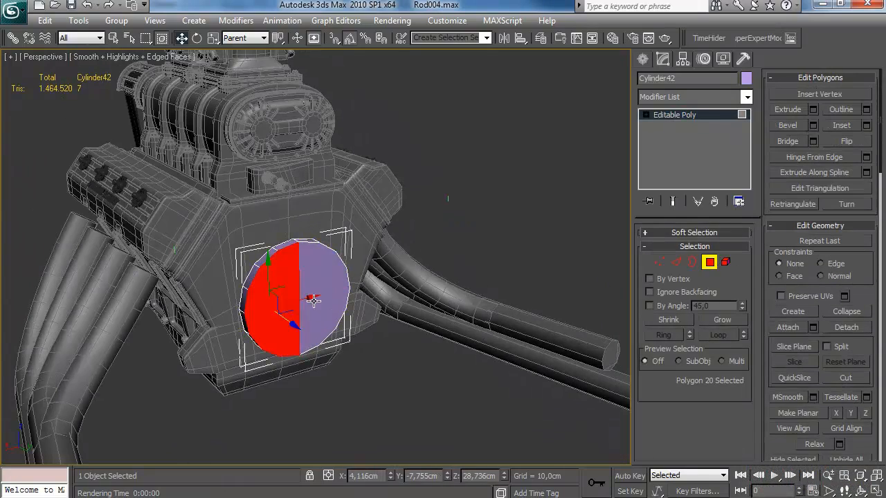
left_click(813, 109)
left_click(674, 388)
Scale down and lower the extruded end face so the first section tapers into a flared cone.
middle_click_drag(455, 343, 395, 284, "alt")
key("r")
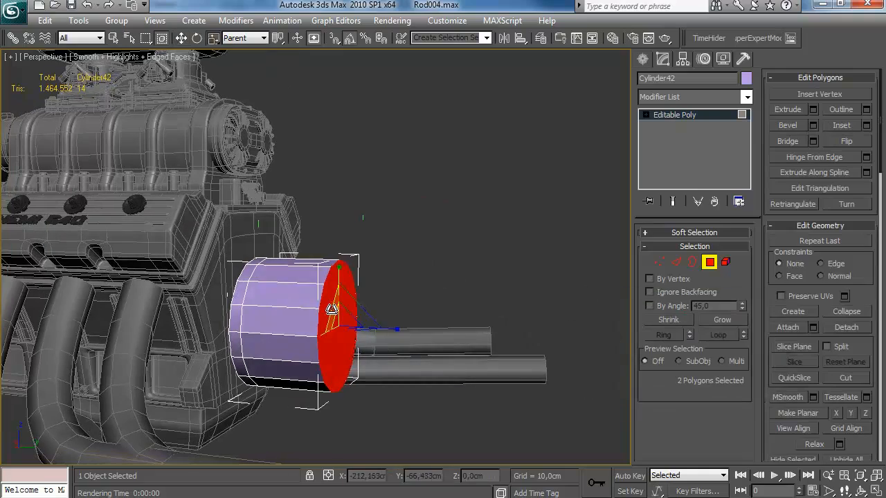
left_click_drag(333, 311, 342, 326)
key("w")
middle_click_drag(342, 281, 332, 374, "alt")
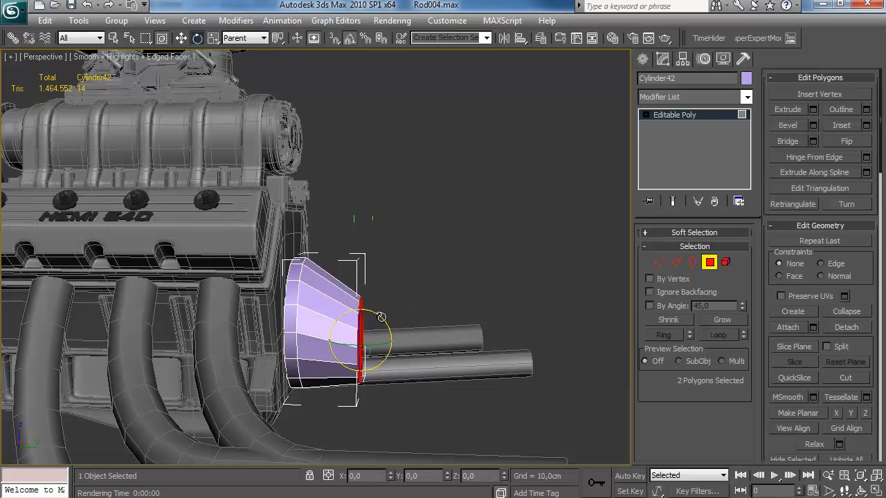
Extrude the end face forward again as a group and scale it down to taper the second section.
left_click(812, 110)
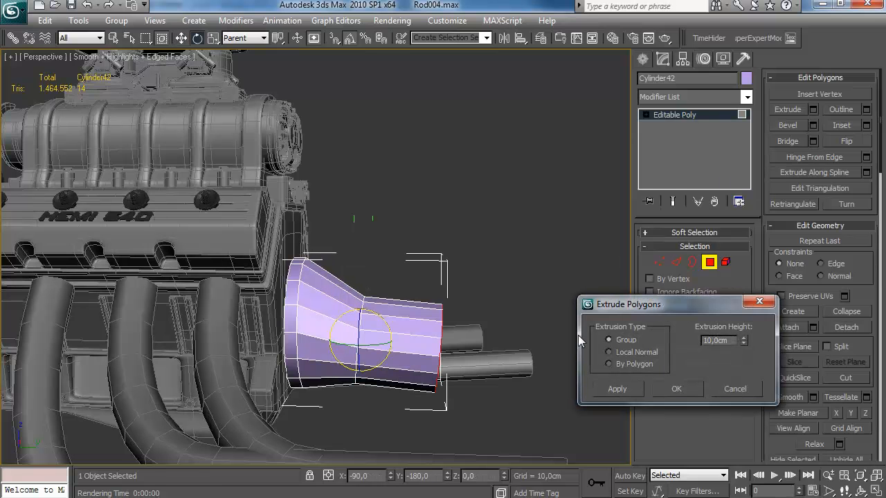
left_click_drag(746, 328, 746, 315)
left_click(676, 388)
key("r")
middle_click_drag(579, 357, 437, 309, "alt")
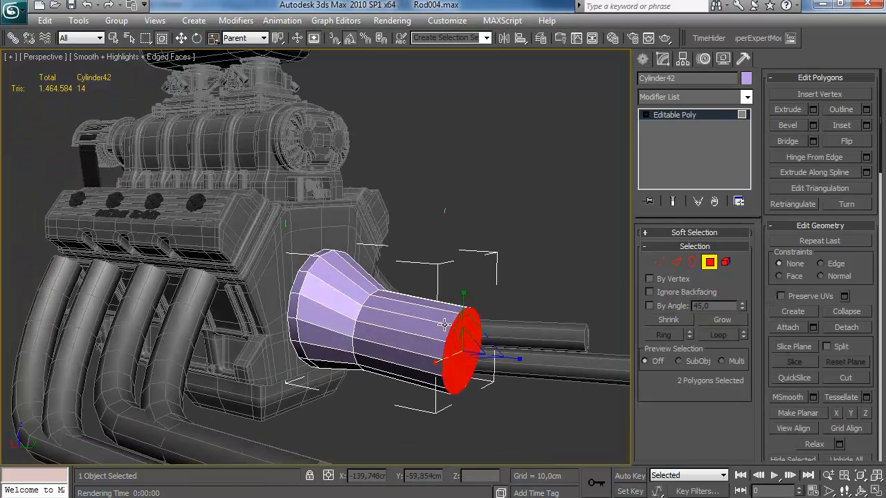
left_click_drag(463, 346, 466, 355)
middle_click_drag(466, 356, 470, 325, "alt")
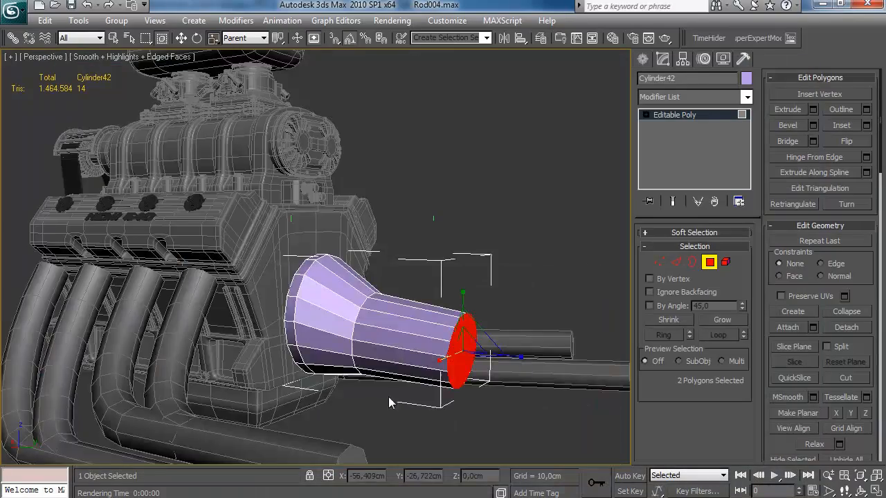
Inset the two end-face polygons as a group by 1.18 cm.
middle_click_drag(390, 350, 337, 277, "alt")
left_click(865, 125)
left_click_drag(743, 344, 746, 336)
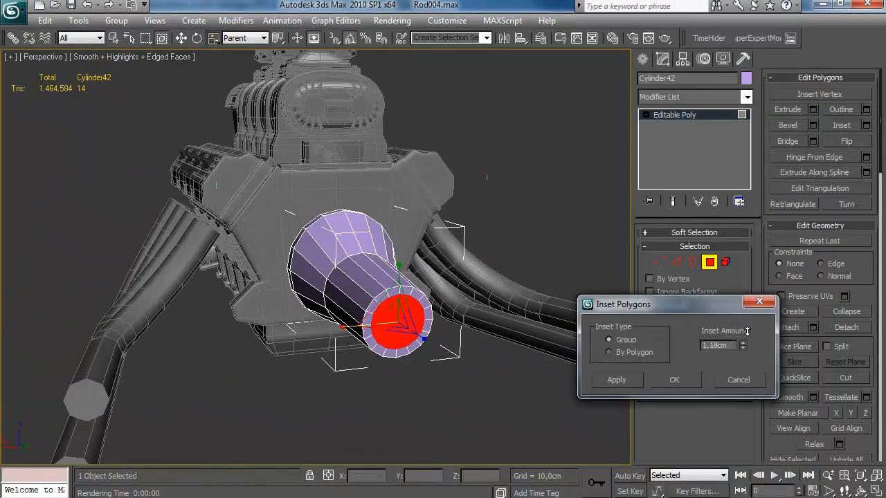
left_click(674, 379)
Extrude the inset end face forward as a group to form a narrow tip on the housing.
left_click(813, 110)
middle_click_drag(485, 263, 515, 284, "alt")
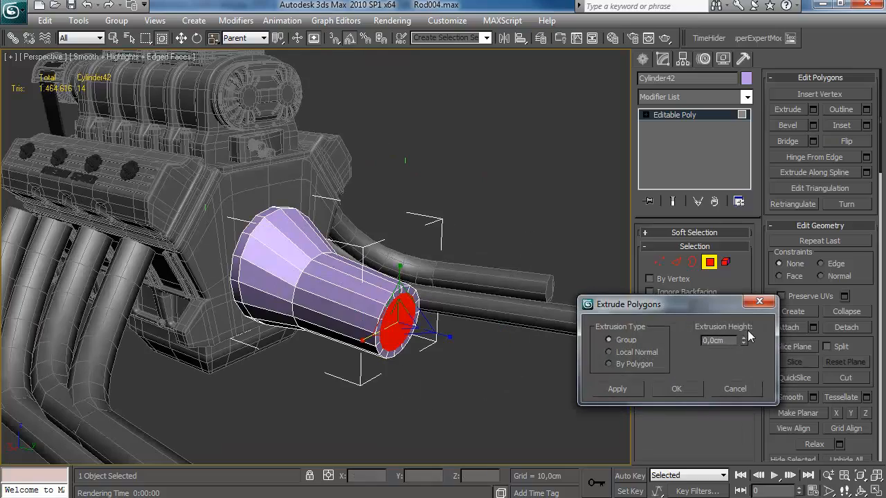
left_click_drag(747, 316, 738, 206)
left_click(672, 390)
left_click(442, 314)
middle_click_drag(415, 303, 342, 367, "alt")
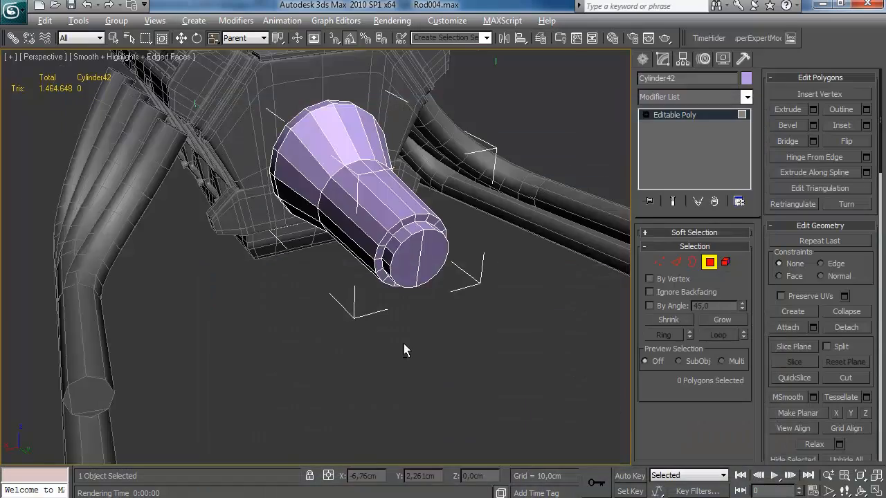
Select all polygons of the narrow tip section and adjust its placement on the end of the tapered body.
middle_click_drag(404, 344, 376, 311, "alt")
scroll(376, 311, "up", 3)
left_click(450, 277)
left_click(478, 274, "ctrl")
key("w")
middle_click_drag(482, 280, 488, 336, "alt")
scroll(487, 284, "down", 3)
left_click_drag(488, 335, 340, 170)
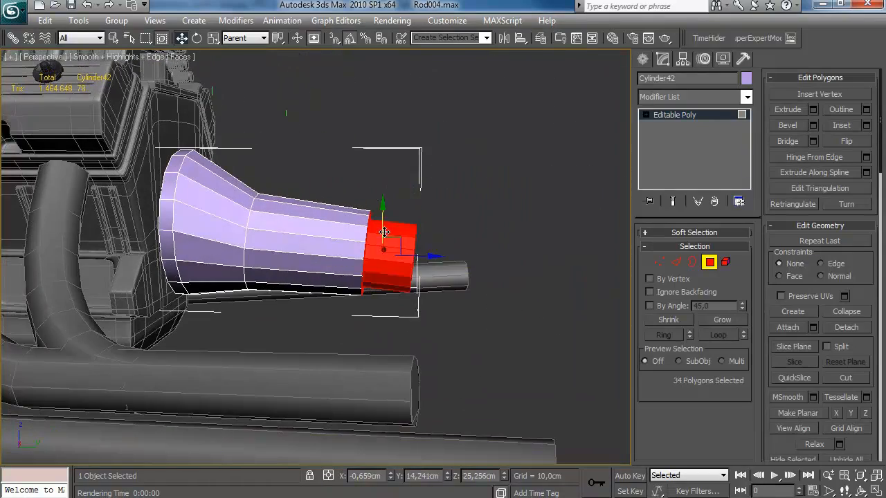
left_click_drag(389, 249, 386, 256)
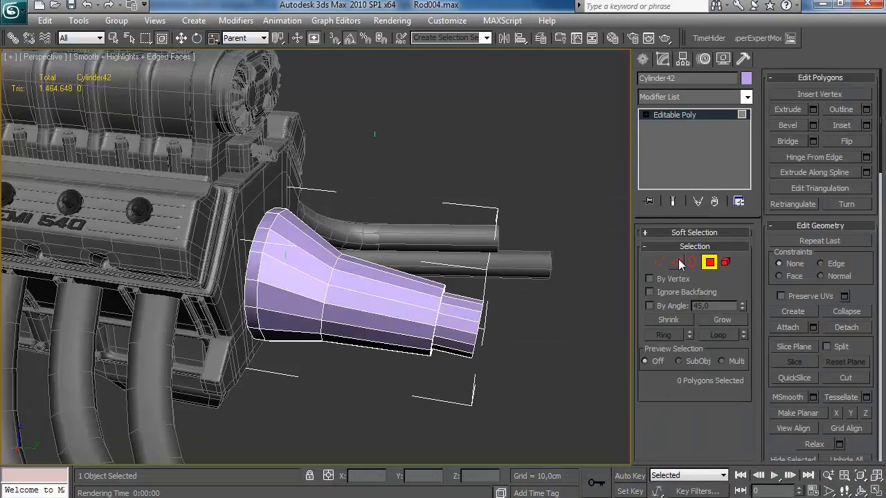
Connect the flared cone's lengthwise edges with a new loop and adjust the loop to round the cone.
key("2")
left_click(866, 159)
left_click(674, 402)
middle_click_drag(354, 271, 393, 248, "alt")
left_click_drag(311, 281, 310, 251)
Add another edge loop to the flared cone near the tapered body and raise it slightly to smooth the profile.
left_click(353, 234)
middle_click_drag(354, 234, 319, 251, "alt")
key("alt+r")
left_click(866, 158)
left_click(674, 401)
middle_click_drag(327, 275, 341, 247, "alt")
key("w")
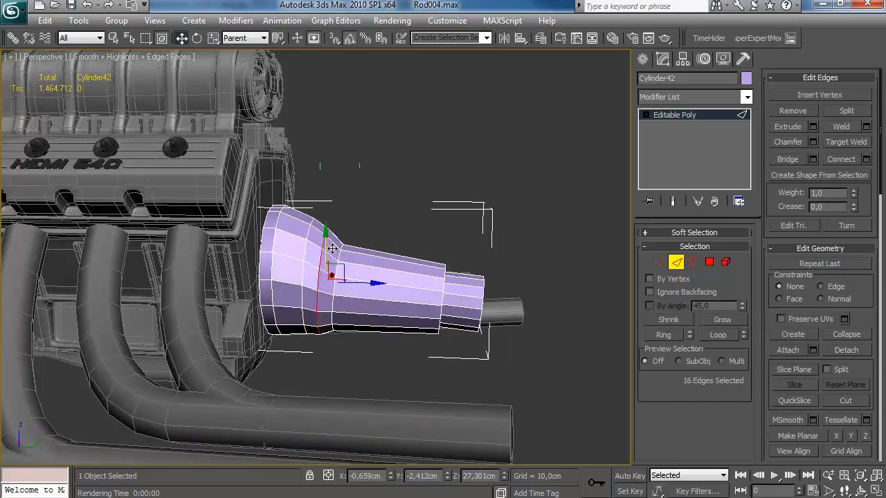
left_click_drag(326, 248, 326, 245)
Connect the tapered body's lengthwise edges with 2 segments pinched out to both ends of the section.
left_click(357, 232)
middle_click_drag(356, 232, 353, 276, "alt")
key("alt+r")
left_click(866, 158)
left_click(669, 338)
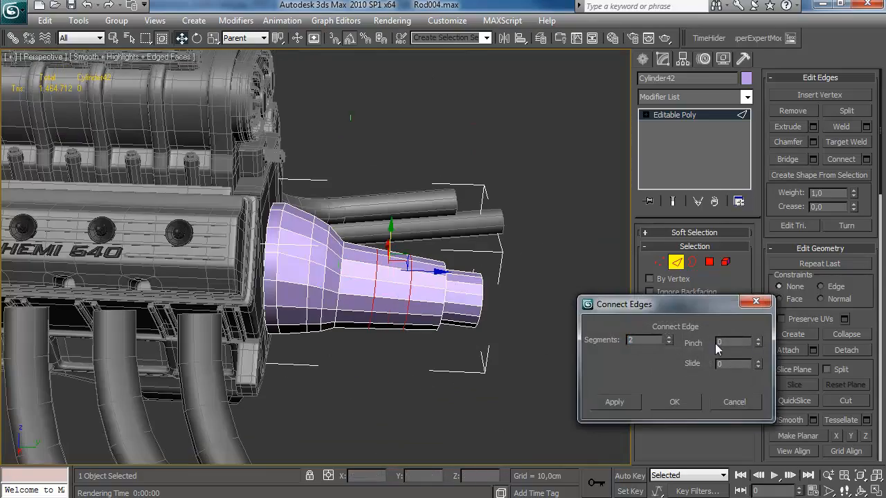
left_click(674, 401)
middle_click_drag(312, 261, 277, 241, "alt")
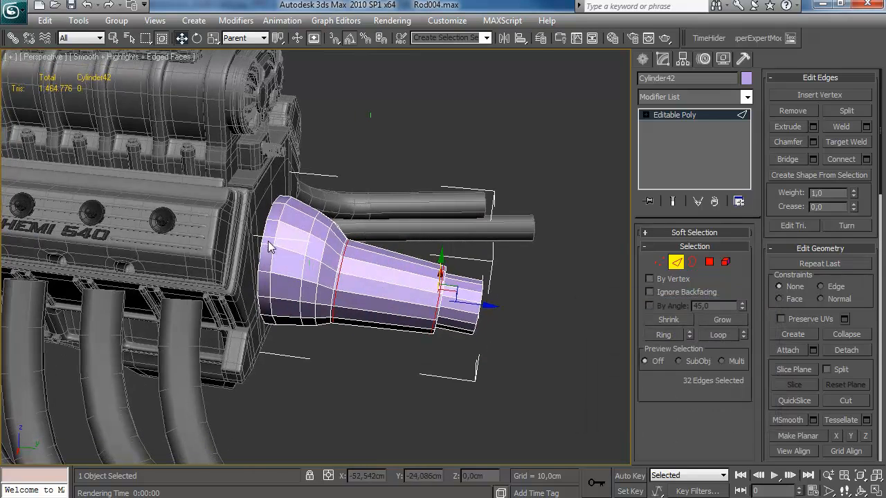
Add two support loops with a pinch of about 49 to the flare's base ring and two pinched loops to the narrow tip.
key("alt+r")
left_click(866, 158)
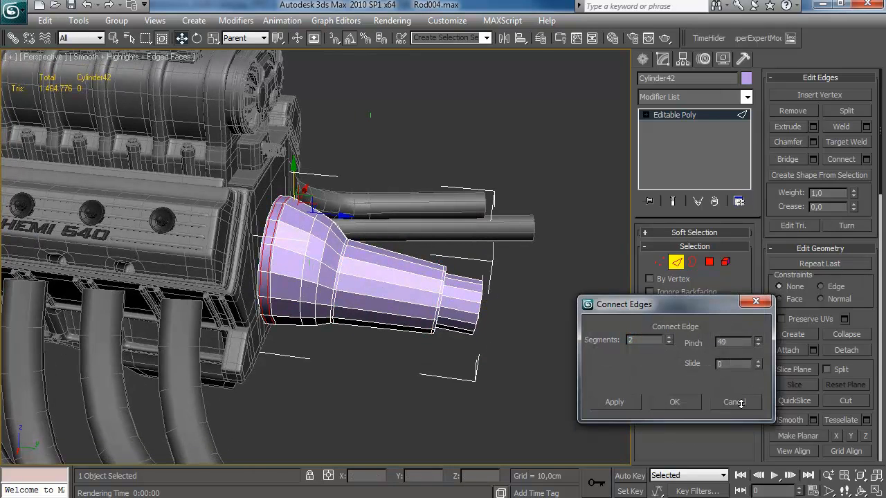
left_click(675, 402)
middle_click_drag(415, 318, 429, 339, "alt")
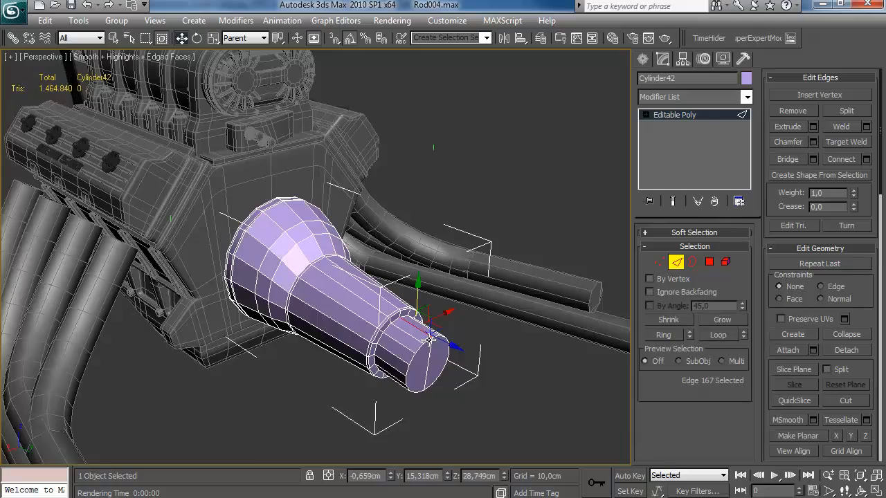
left_click(866, 158)
left_click(674, 401)
middle_click_drag(485, 277, 346, 315, "alt")
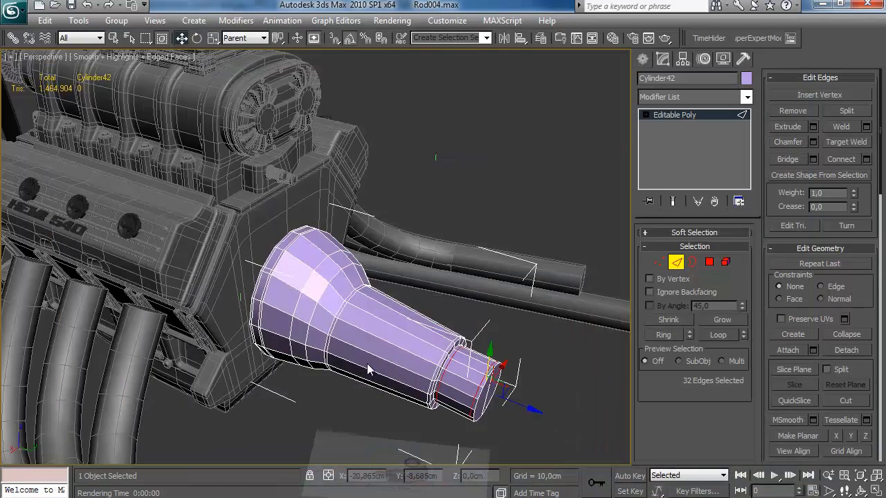
Connect the tapered body's lengthwise edges with a single loop positioned toward the flared cone.
middle_click_drag(369, 367, 402, 309, "alt")
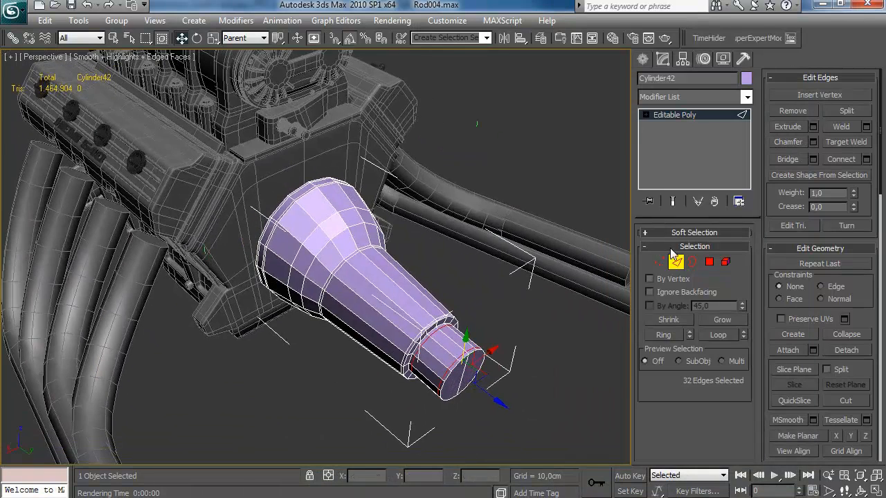
key("alt+r")
left_click(866, 159)
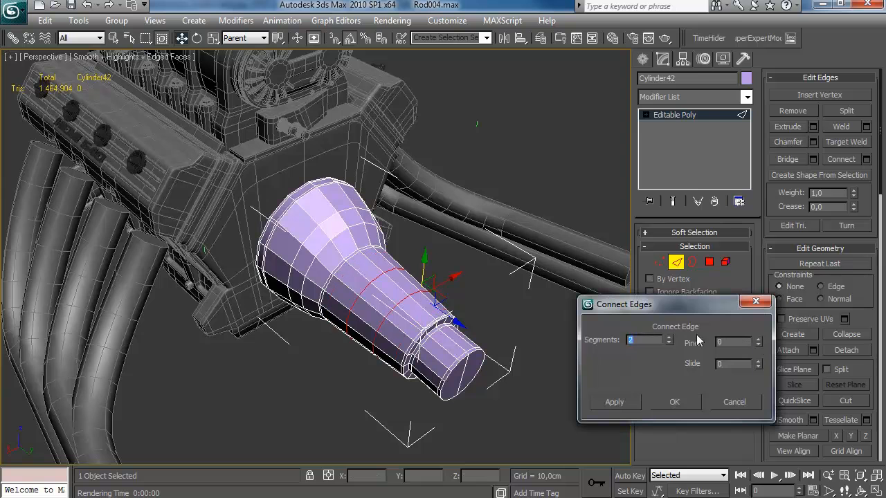
left_click(674, 403)
scroll(456, 317, "up", 3)
middle_click_drag(456, 317, 417, 273)
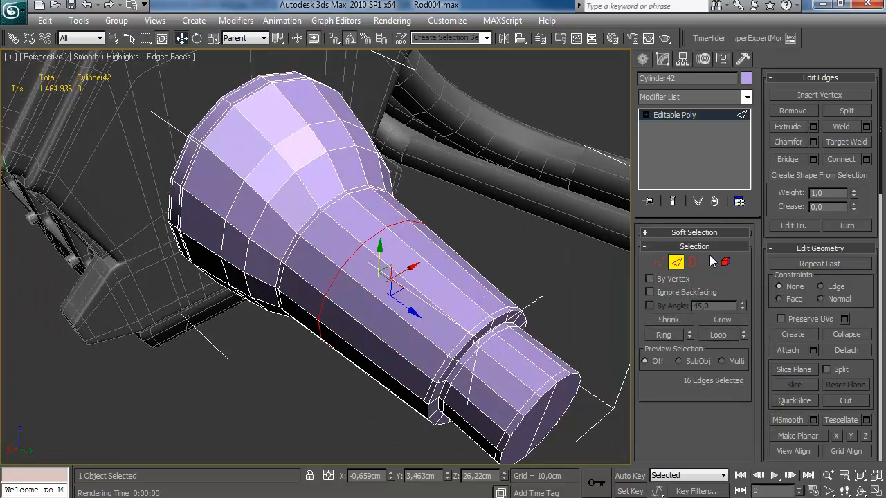
Select eight polygons around the upper part of the band next to the flare and inset them By Polygon.
left_click(708, 260)
middle_click_drag(393, 234, 297, 231, "alt")
left_click(389, 252, "ctrl")
left_click(419, 274, "ctrl")
left_click(439, 299, "ctrl")
left_click(449, 323, "ctrl")
middle_click_drag(448, 323, 582, 291, "alt")
left_click(866, 125)
left_click(635, 352)
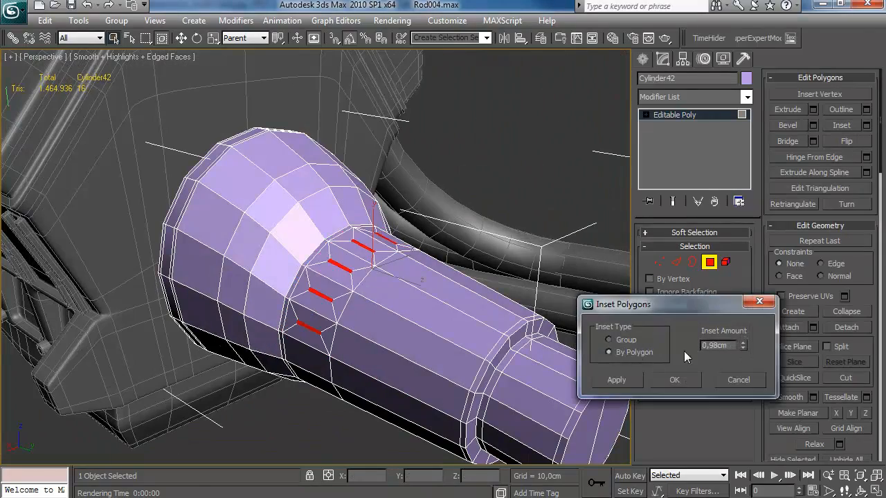
key("Return")
Extrude the eight inset polygons inward to form recessed slots in the band.
left_click(812, 110)
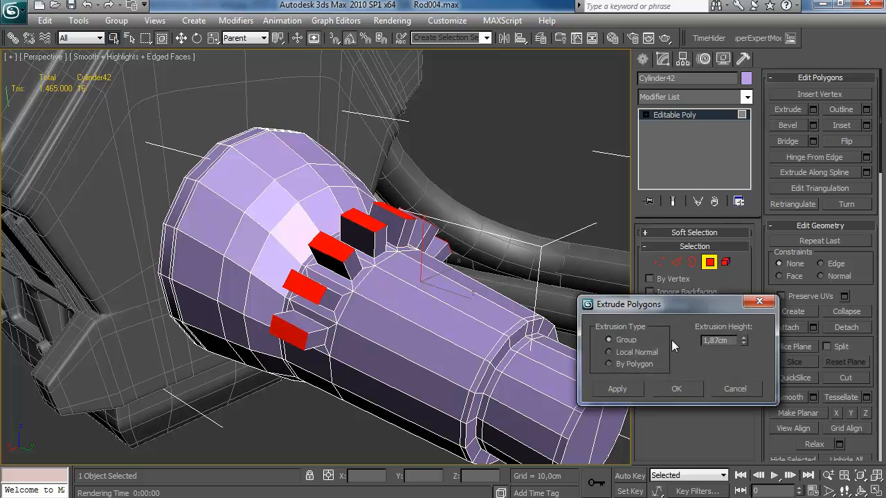
left_click_drag(746, 340, 741, 359)
left_click(674, 389)
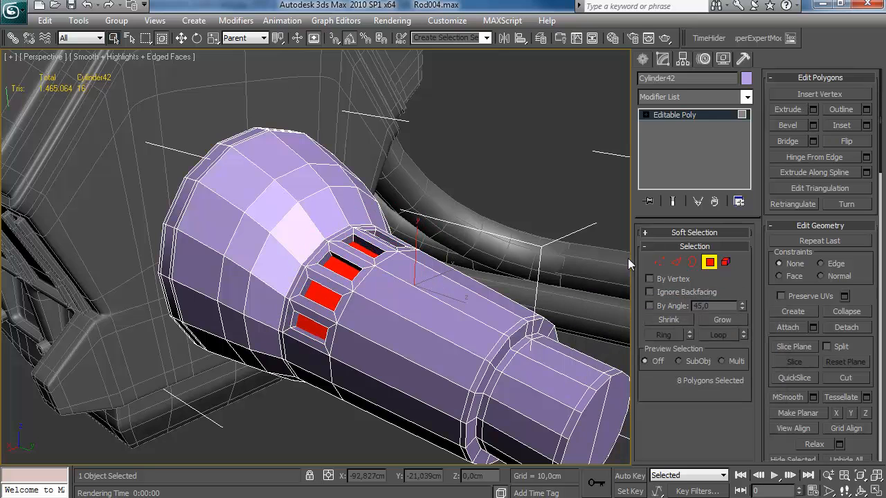
Convert the recess floor selection to vertices, trim the selection and adjust the remaining slot vertices.
left_click(661, 262, "ctrl")
middle_click_drag(422, 297, 475, 293, "alt")
left_click_drag(497, 203, 380, 374, "alt")
middle_click_drag(380, 360, 371, 267, "alt")
scroll(370, 267, "up", 3)
left_click_drag(458, 299, 448, 281)
middle_click_drag(428, 290, 499, 254, "alt")
scroll(506, 247, "down", 4)
left_click_drag(455, 175, 350, 354)
left_click(837, 114)
middle_click_drag(405, 239, 419, 276, "alt")
key("ctrl+z")
Connect the ring of edges through the slotted band with 1 segment slid toward the tapered body.
left_click(676, 262)
left_click(319, 284)
key("alt+r")
left_click(866, 159)
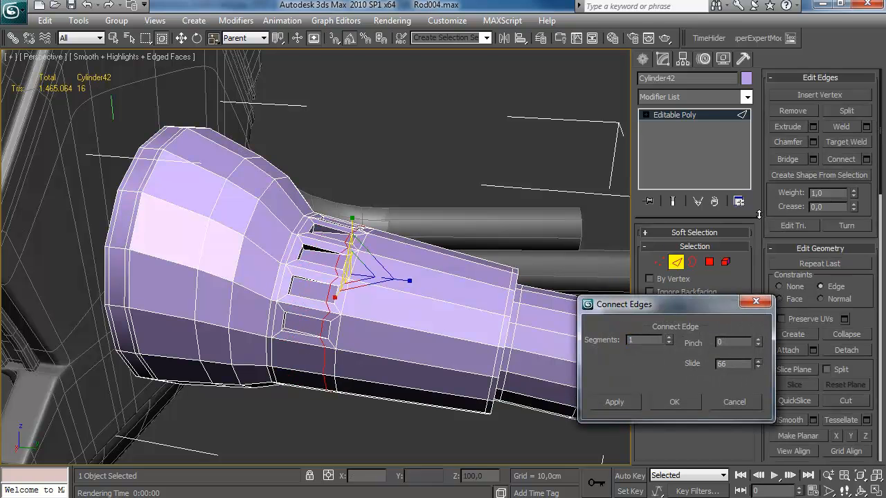
left_click(675, 401)
Convert the edge loop beside the slots to vertices and weld them with a threshold of 0.1 cm.
left_click(659, 263)
middle_click_drag(446, 313, 474, 300, "alt")
left_click(408, 197)
middle_click_drag(408, 197, 438, 211, "alt")
scroll(408, 204, "up", 4)
scroll(395, 215, "down", 4)
key("2")
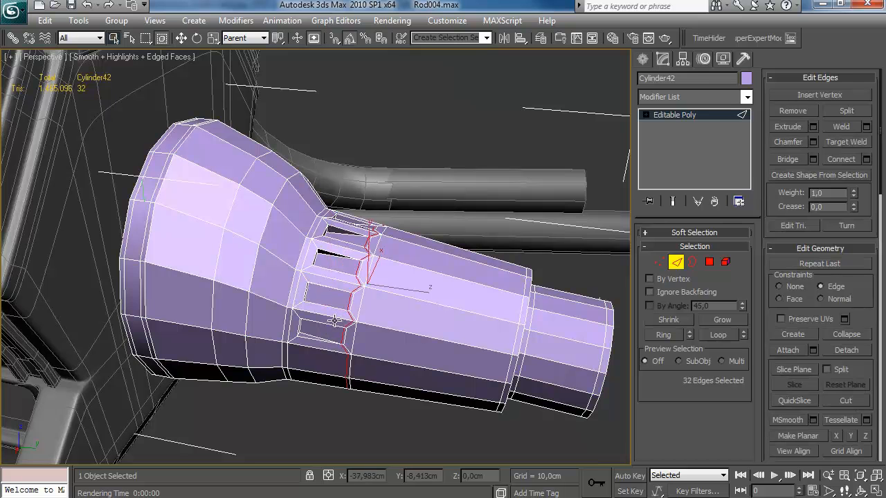
left_click(658, 261, "ctrl")
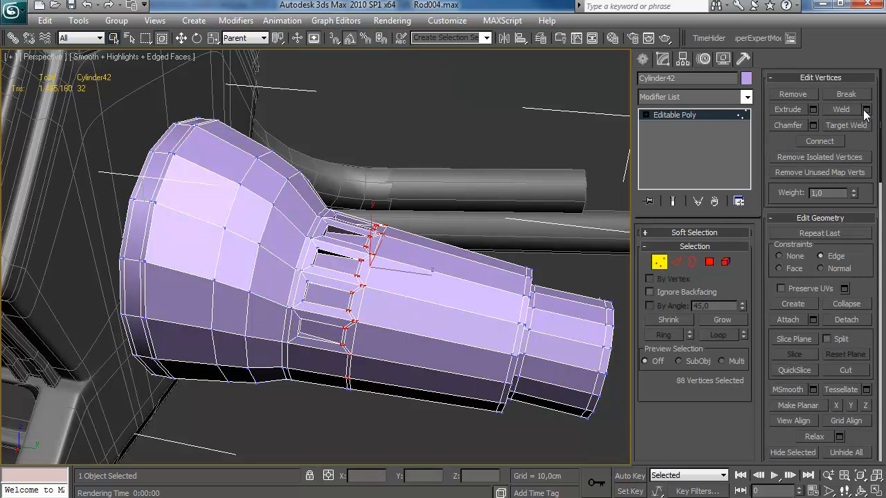
left_click(866, 109)
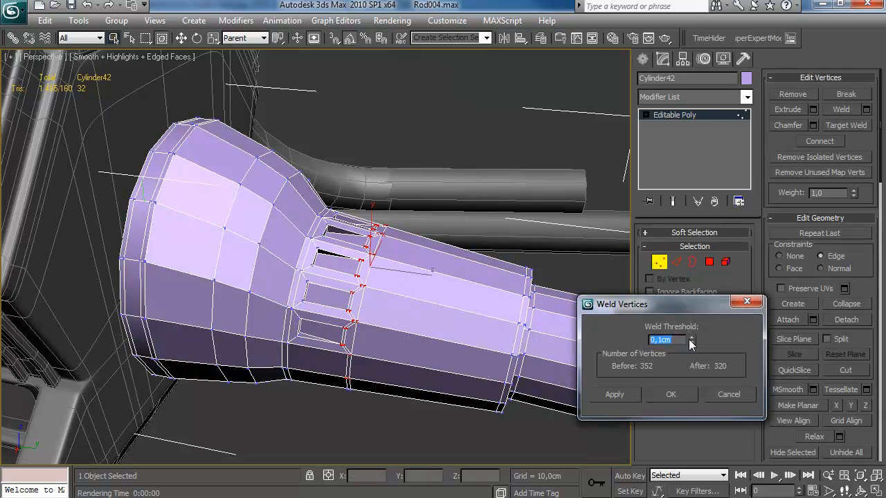
left_click(663, 394)
Select an edge of the slotted band and connect its ring with another single-segment loop beside the slots.
key("2")
left_click(343, 262)
left_click(866, 158)
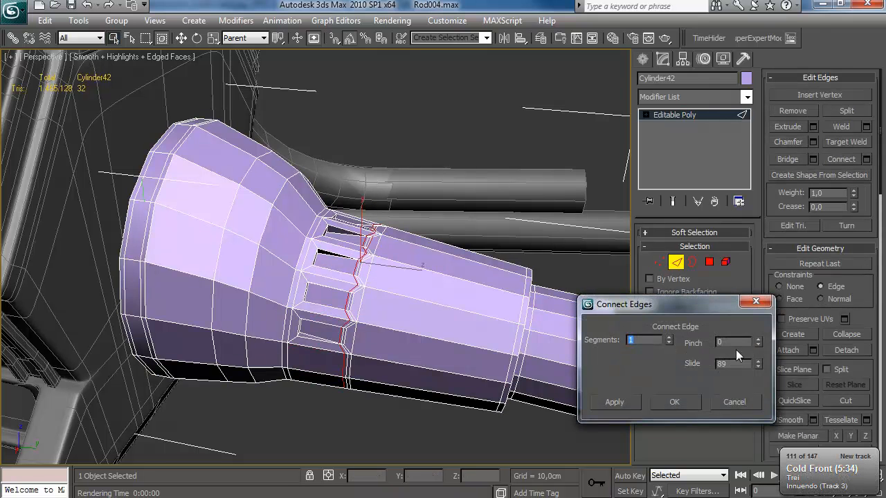
left_click(695, 407)
Paste the TurboSmooth modifier as an instance onto the housing and hide the viewport's edged faces.
right_click(670, 114)
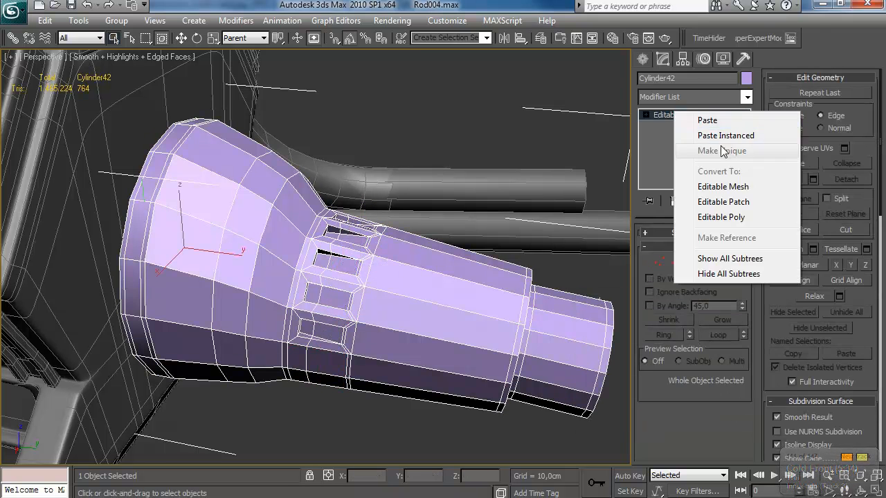
left_click(701, 134)
left_click(429, 113)
key("F4")
Select the whole housing element at the Editable Poly level, scale it up and deselect the object.
scroll(420, 180, "down", 3)
middle_click_drag(421, 184, 420, 276, "alt")
scroll(390, 247, "up", 3)
middle_click_drag(368, 284, 291, 273)
scroll(415, 273, "down", 5)
scroll(476, 264, "down", 5)
scroll(369, 270, "up", 4)
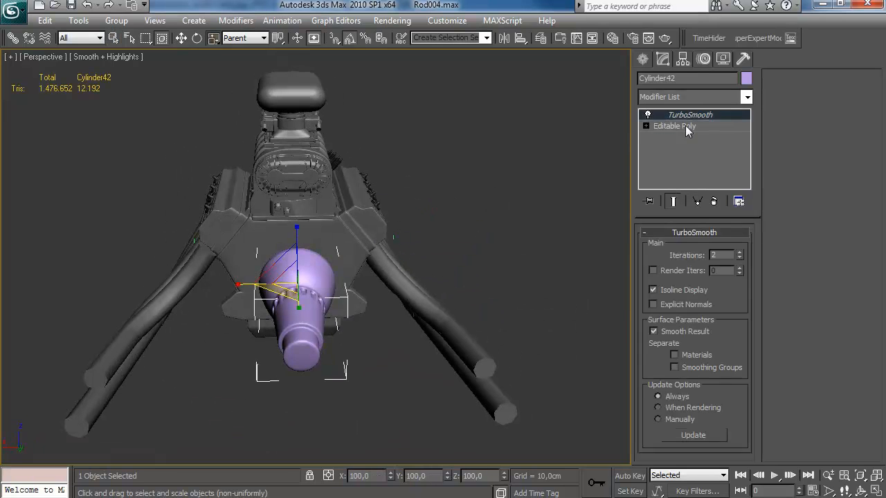
left_click(689, 126)
left_click(726, 262)
left_click(297, 279)
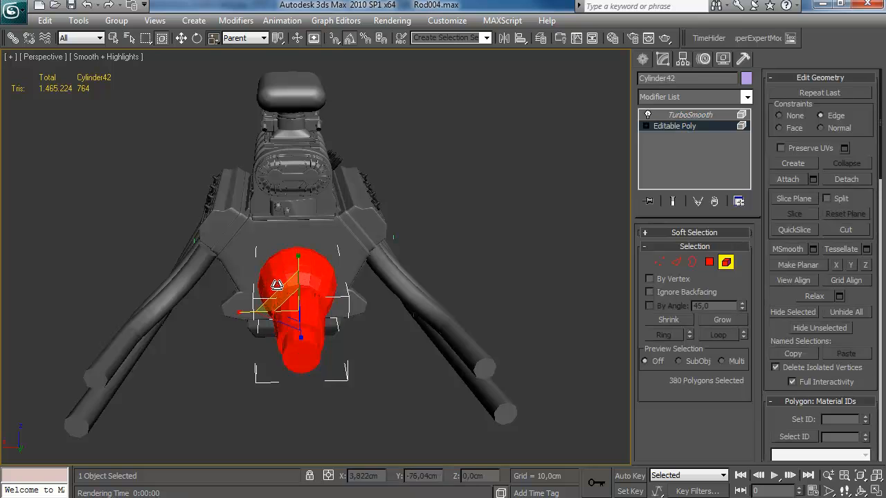
middle_click_drag(275, 286, 350, 220, "alt")
left_click(725, 262)
left_click(430, 277)
Show edged faces, select the four vertices at the top of the flare's rim and raise them about 0.65 cm.
middle_click_drag(353, 284, 418, 287, "alt")
scroll(388, 253, "down", 2)
middle_click_drag(374, 238, 247, 260, "alt")
scroll(246, 260, "up", 3)
middle_click_drag(256, 253, 328, 230)
scroll(329, 230, "up", 3)
key("F4")
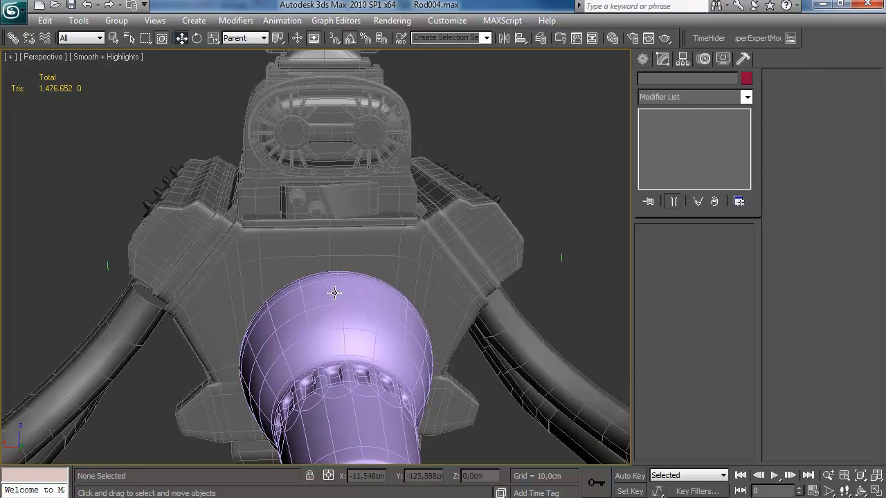
left_click(333, 291)
left_click(669, 125)
left_click(659, 262)
left_click(323, 283)
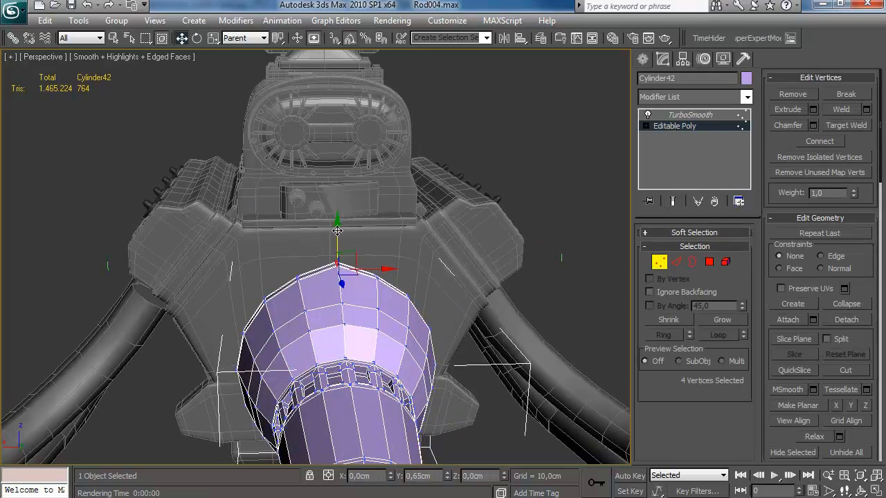
middle_click_drag(337, 235, 360, 260, "alt")
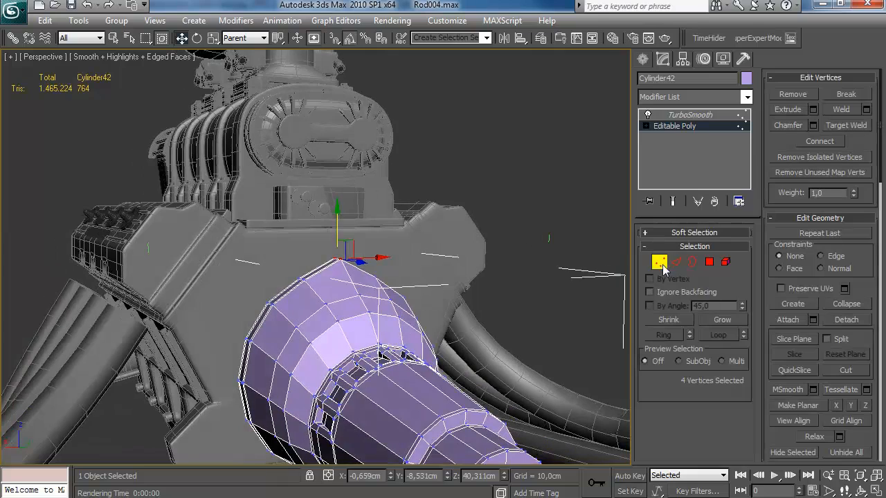
Finish the vertex editing on the housing and deselect it.
left_click(659, 263)
left_click(485, 274)
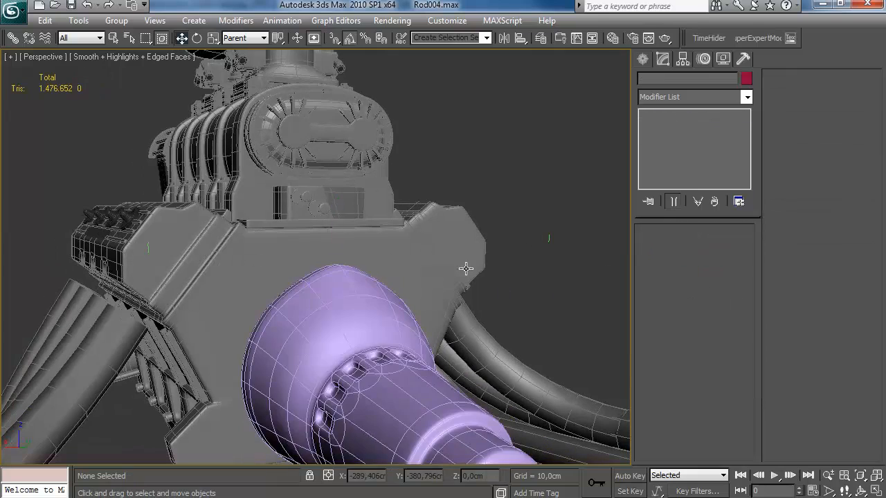
scroll(464, 272, "down", 4)
middle_click_drag(453, 268, 334, 296, "alt")
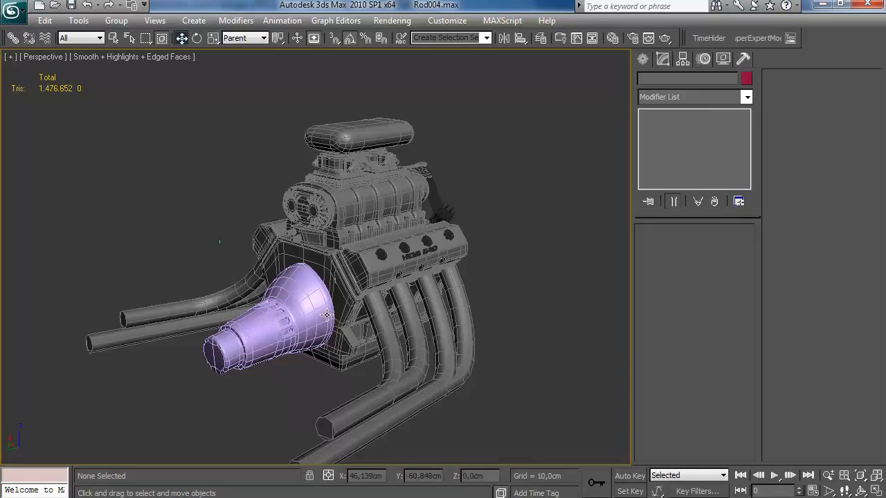
middle_click_drag(332, 276, 277, 277, "alt")
scroll(315, 277, "up", 4)
Create a thin box about 2.5 cm square on the engine block's end face, beside the top of the flare.
left_click(645, 64)
left_click(667, 149)
mouse_move(311, 228)
middle_mouse_down("alt")
mouse_move(364, 215)
mouse_move(281, 275)
middle_mouse_up("alt")
left_click_drag(285, 266, 272, 279)
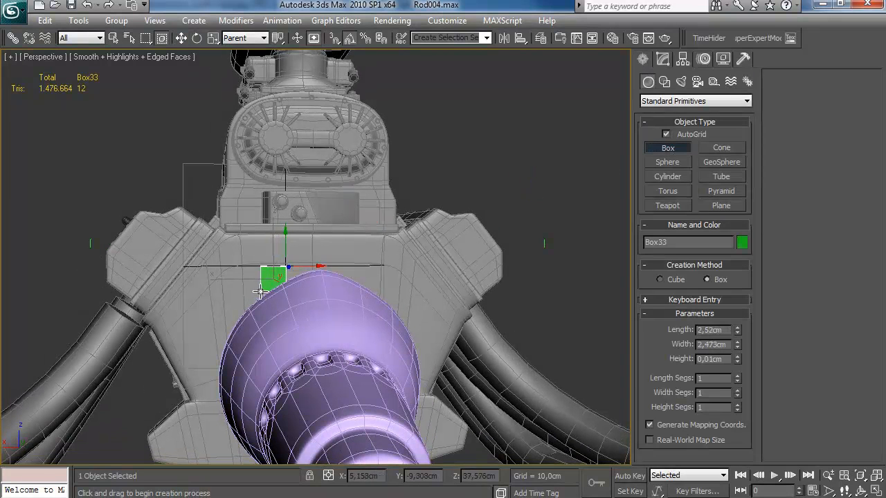
left_click(274, 313)
Convert the box to Editable Poly and tilt and move it to sit against the flare's rim.
middle_click_drag(274, 314, 323, 234, "alt")
left_click(663, 61)
right_click(694, 117)
left_click(724, 224)
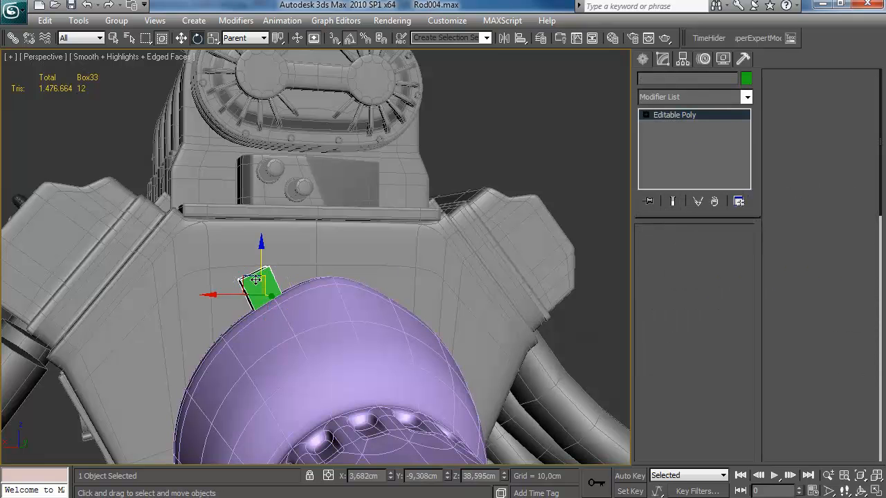
left_click_drag(265, 278, 248, 252)
Scale down the box's outer end polygon so the tab tapers away from the flare.
key("4")
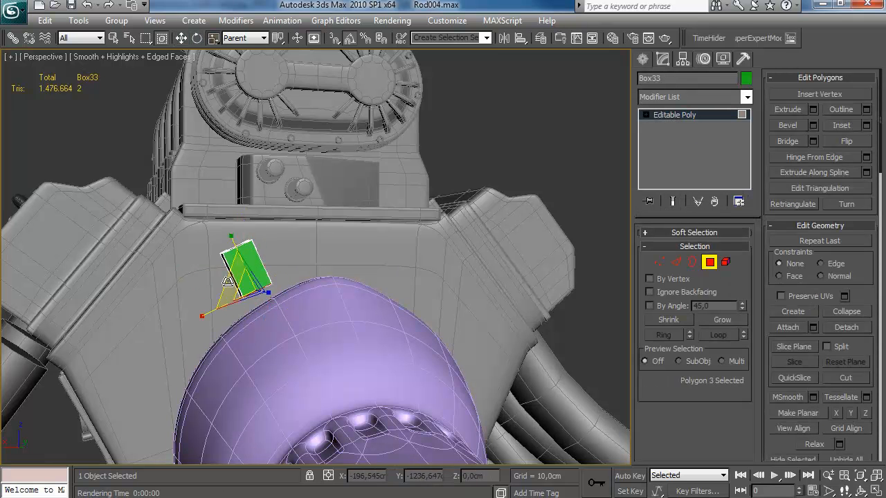
middle_click_drag(195, 265, 197, 277, "alt")
left_click(231, 246)
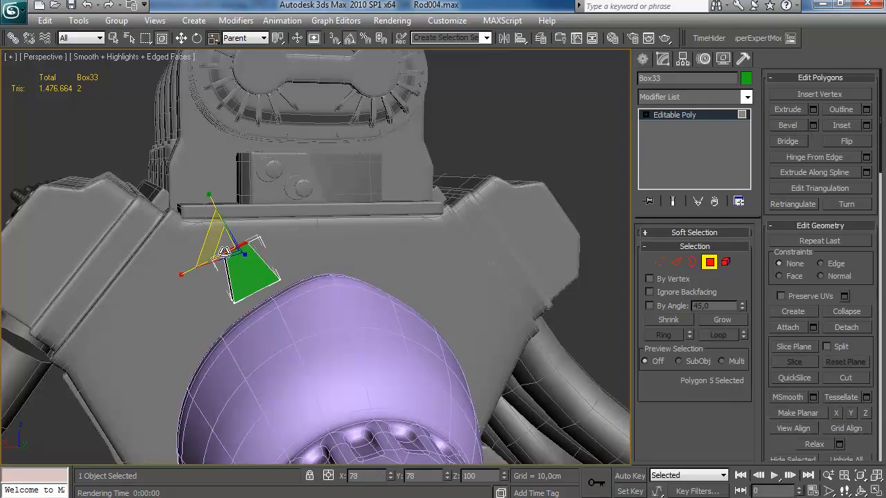
Connect the edges across the tab's width with one lengthwise segment and move the narrow end's middle vertices outward to a blunt point.
left_click(677, 263)
middle_click_drag(345, 282, 363, 297)
scroll(362, 297, "up", 3)
left_click(251, 341)
key("alt+r")
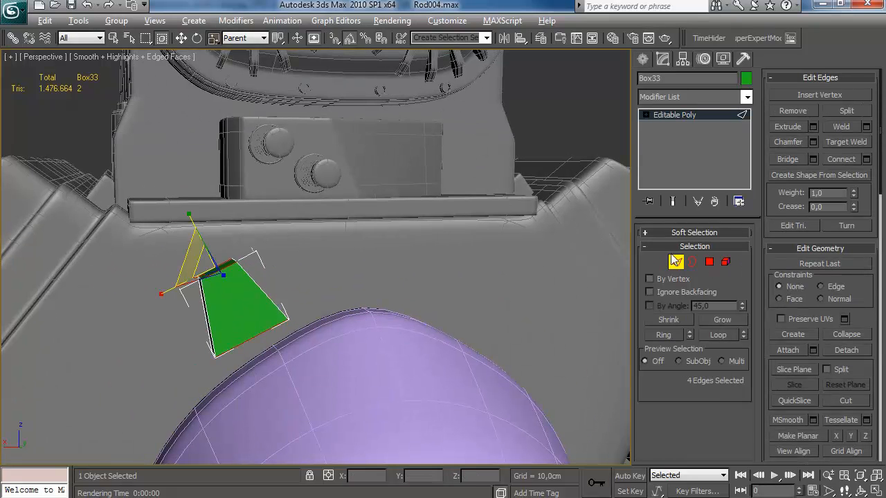
left_click(867, 159)
left_click(675, 400)
left_click(659, 262)
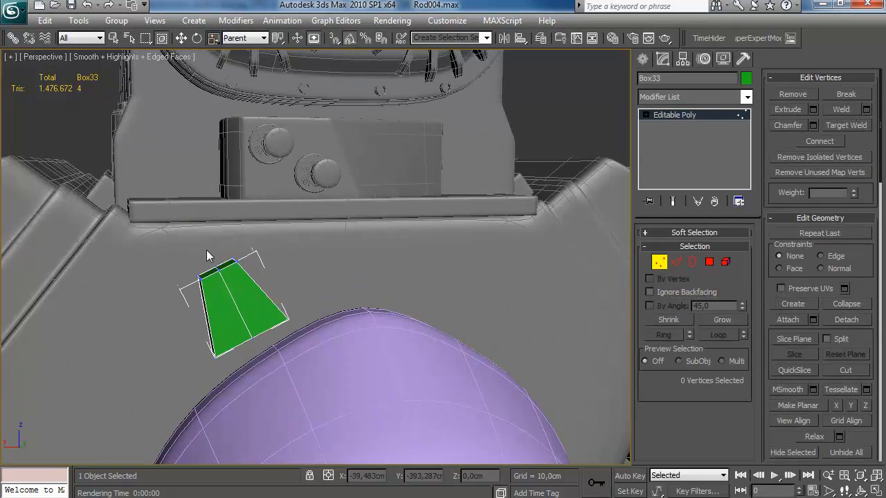
key("w")
Inset the tab's two front polygons as a group to leave a narrow border.
left_click(709, 262, "ctrl")
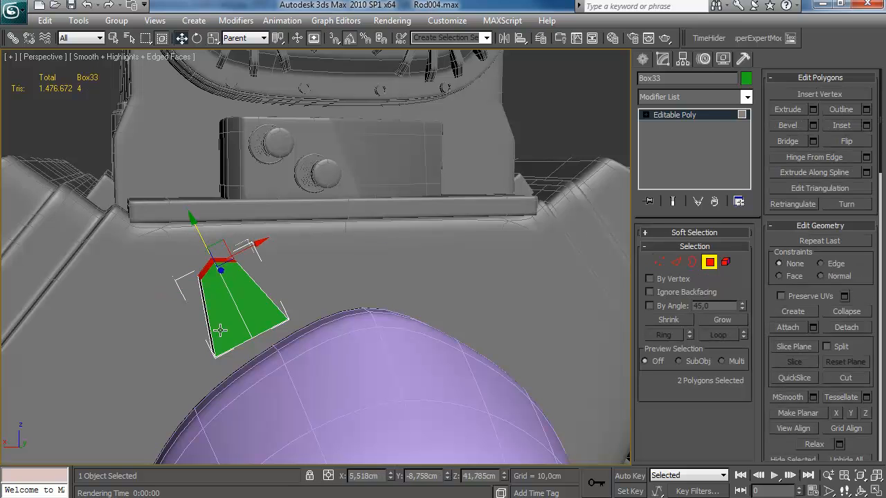
left_click(866, 125)
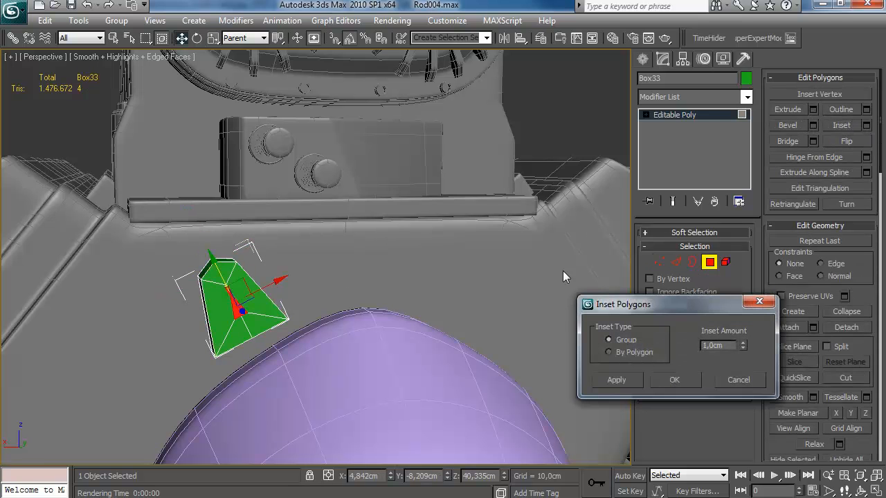
left_click(674, 380)
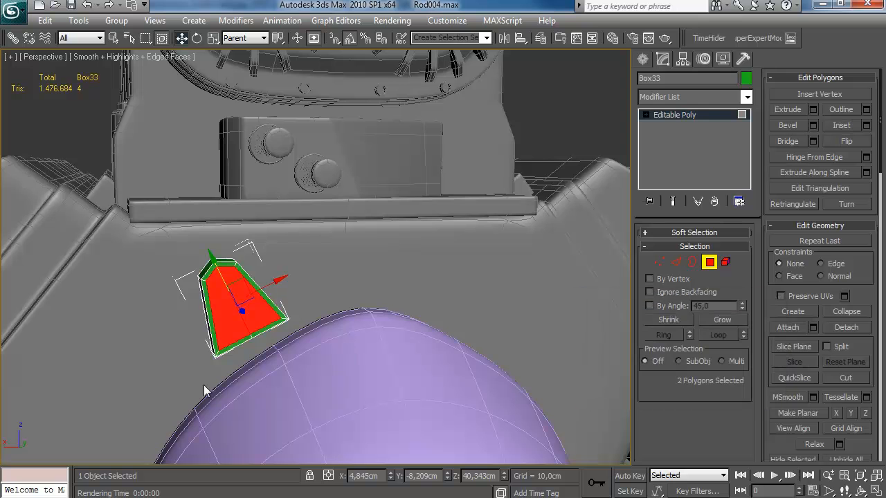
Connect the edges along the tab's side with one segment and leave edge editing.
key("2")
middle_click_drag(320, 297, 259, 286, "alt")
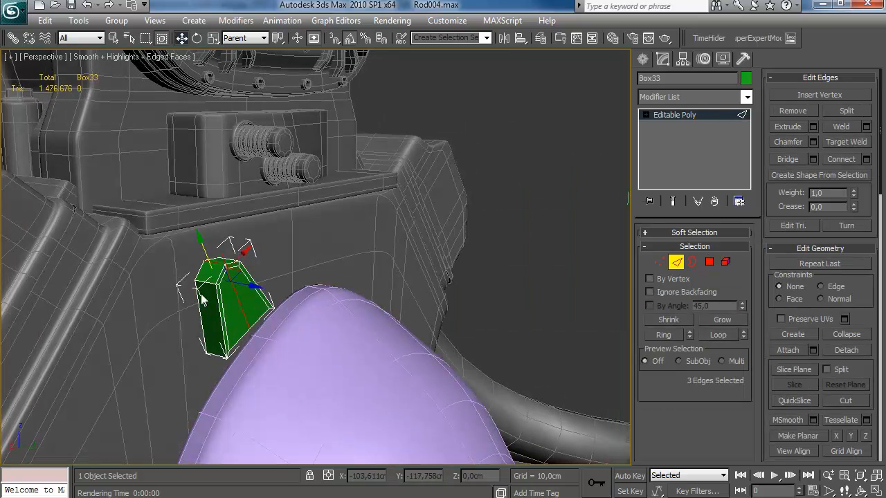
left_click(867, 159)
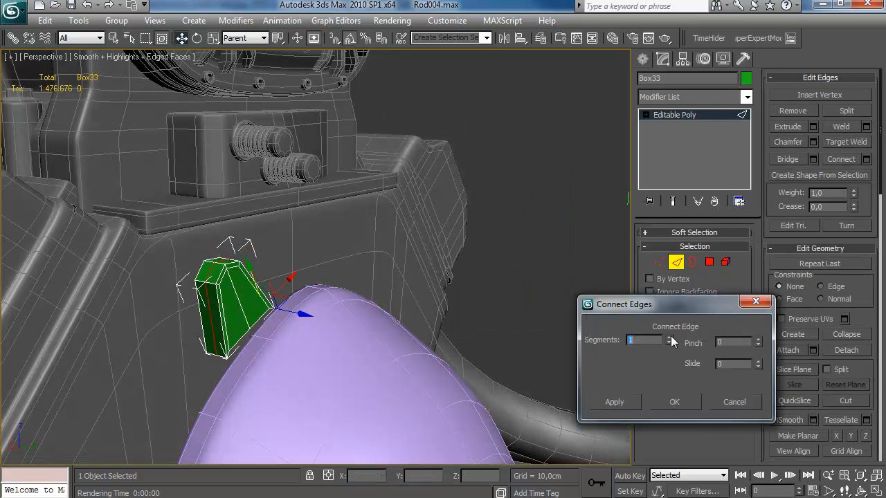
left_click(674, 402)
left_click(676, 263)
Select a bolt head element on the engine block, clone it to a separate object above the green tab and select the clone.
middle_click_drag(484, 266, 345, 263, "alt")
middle_click_drag(338, 196, 405, 232)
scroll(339, 245, "down", 4)
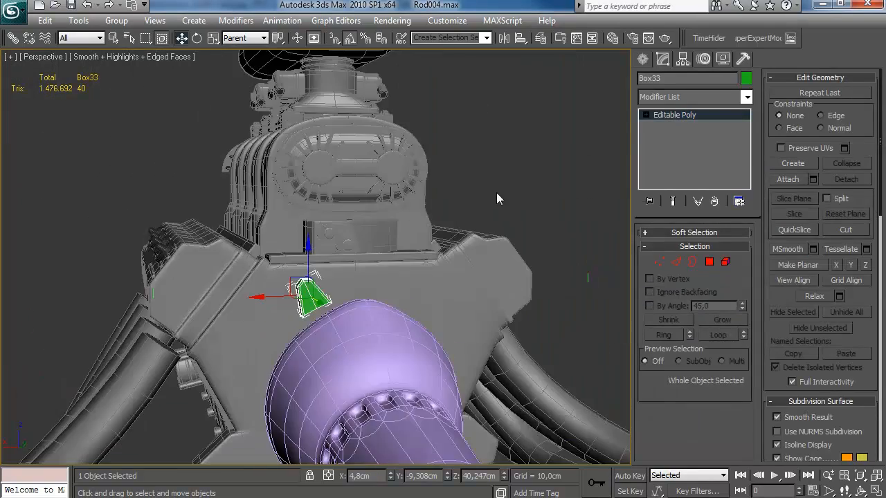
left_click(497, 198)
middle_click_drag(426, 260, 435, 234, "alt")
scroll(310, 104, "up", 3)
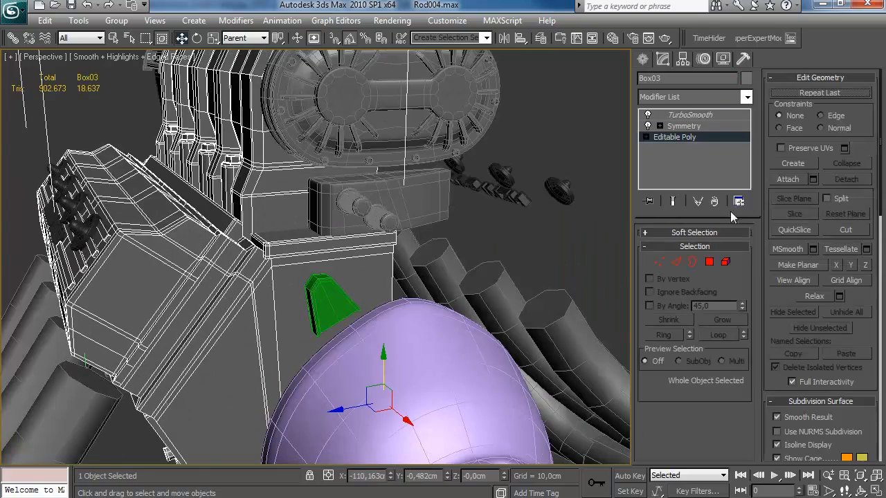
key("4")
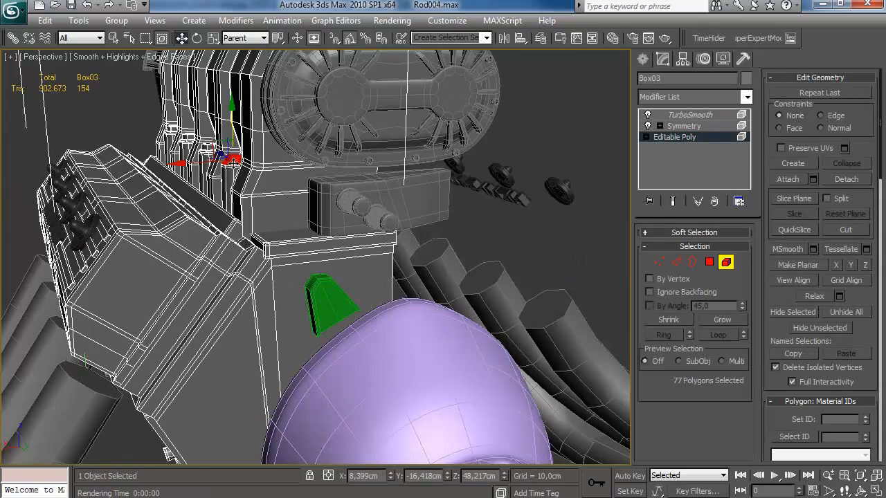
left_click_drag(209, 149, 512, 297, "shift")
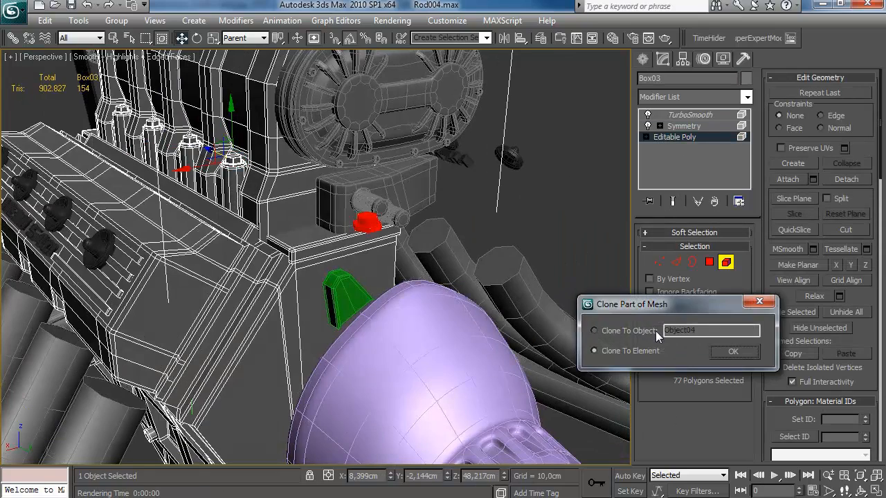
left_click(650, 330)
left_click(733, 352)
left_click(725, 263)
left_click(375, 223)
Center the cloned bolt head's pivot on the object and rotate the bolt head about X to face outward.
left_click(682, 60)
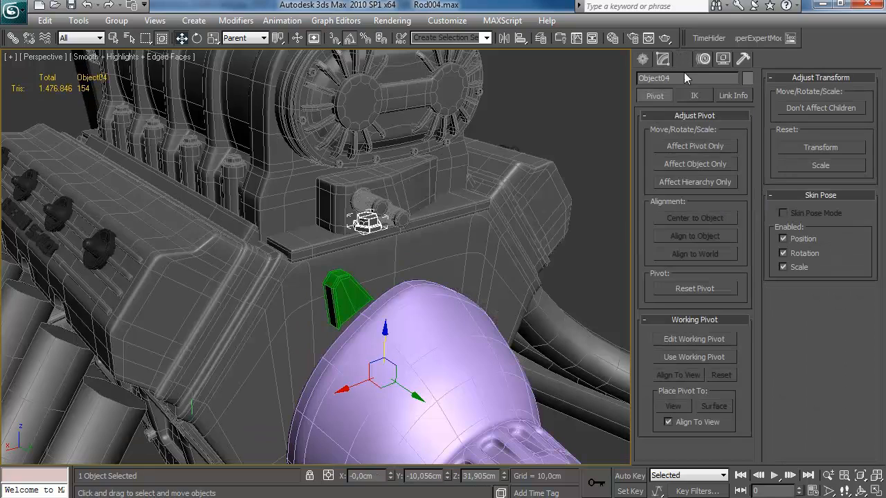
left_click(695, 146)
left_click(694, 218)
left_click(694, 147)
middle_click_drag(404, 193, 399, 198)
key("e")
left_click_drag(379, 209, 394, 256)
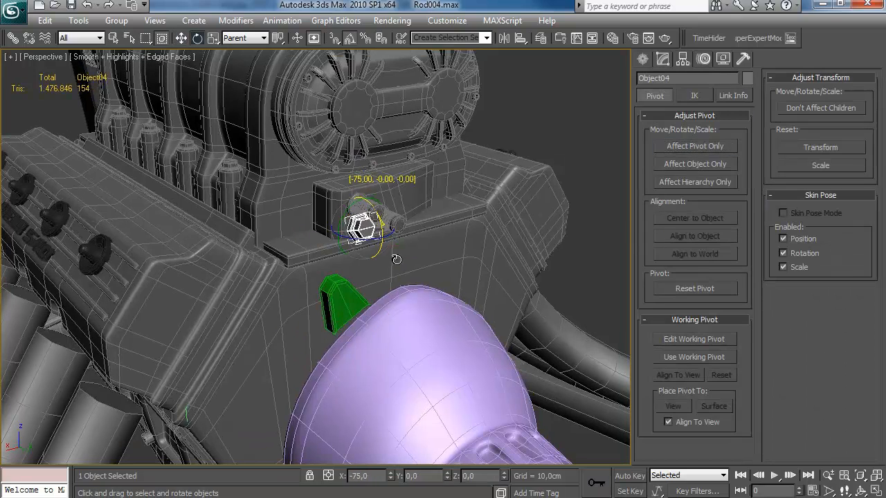
In the Front view, move the bolt head over the tab's narrow end and scale it to fit.
middle_click_drag(399, 271, 226, 242, "alt")
key("alt+w")
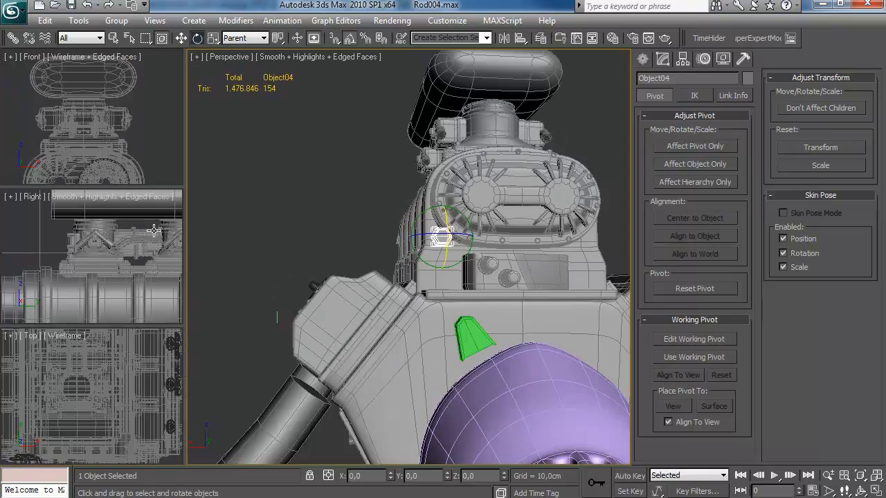
middle_click_drag(17, 136, 158, 152)
key("alt+w")
middle_click_drag(368, 253, 257, 79)
key("w")
left_click_drag(426, 156, 347, 319)
key("r")
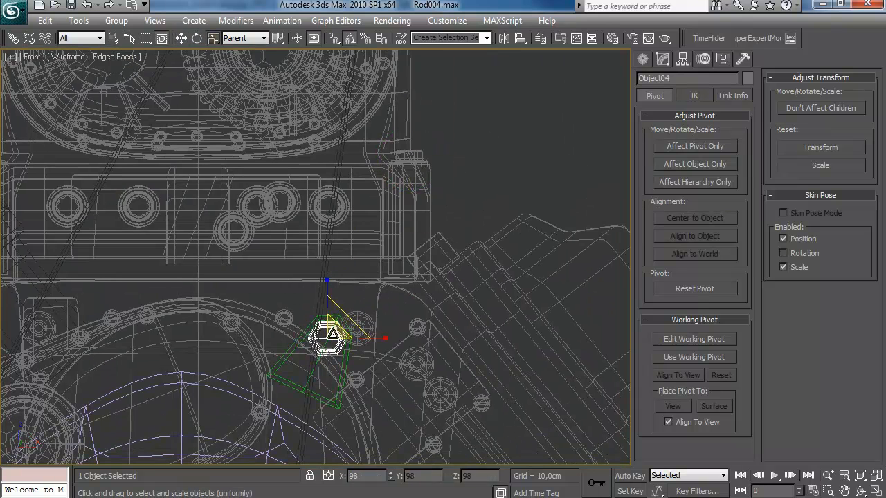
In the Perspective view, move the bolt head onto the tab's front face.
key("alt+w")
right_click(504, 332)
key("alt+w")
scroll(498, 332, "up", 3)
middle_click_drag(499, 332, 479, 376, "alt")
key("w")
left_click_drag(471, 330, 330, 243)
middle_click_drag(330, 243, 312, 279, "alt")
Attach the green tab to the bolt head object so they form one bracket.
left_click(312, 279)
key("q")
left_click(662, 59)
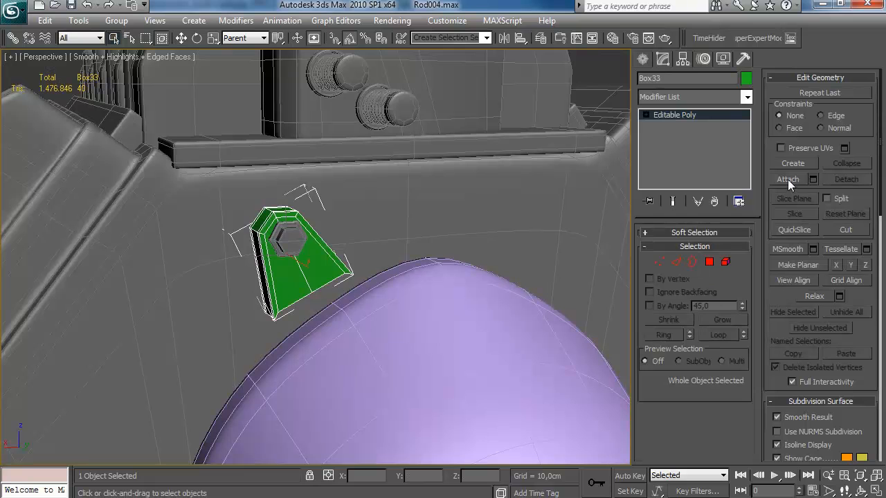
right_click(291, 238)
left_click(292, 238)
left_click(789, 180)
left_click(281, 215)
right_click(347, 239)
Rotate the combined tab and bolt to fit against the flare's rim.
middle_click_drag(347, 238, 324, 194, "alt")
key("e")
left_click_drag(281, 165, 283, 212)
scroll(298, 198, "down", 4)
middle_click_drag(325, 184, 441, 172, "alt")
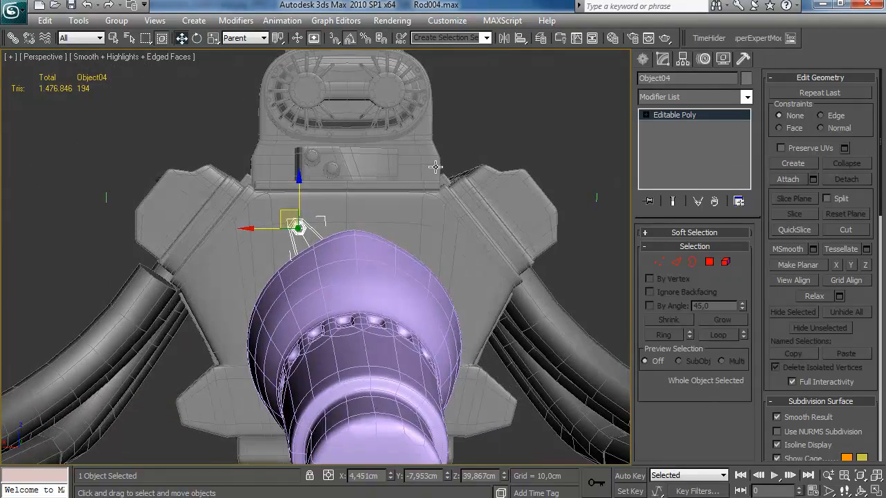
Clone the bolted tab to two further positions down the flare's rim and rotate each clone to follow the curve.
mouse_move(284, 212)
left_mouse_down("shift")
mouse_move(244, 257)
mouse_move(254, 222)
left_mouse_up("shift")
key("Return")
key("e")
middle_click_drag(257, 228, 287, 200, "alt")
key("w")
mouse_move(311, 205)
left_mouse_down("shift")
mouse_move(295, 268)
mouse_move(304, 240)
left_mouse_up("shift")
left_click(447, 312)
key("e")
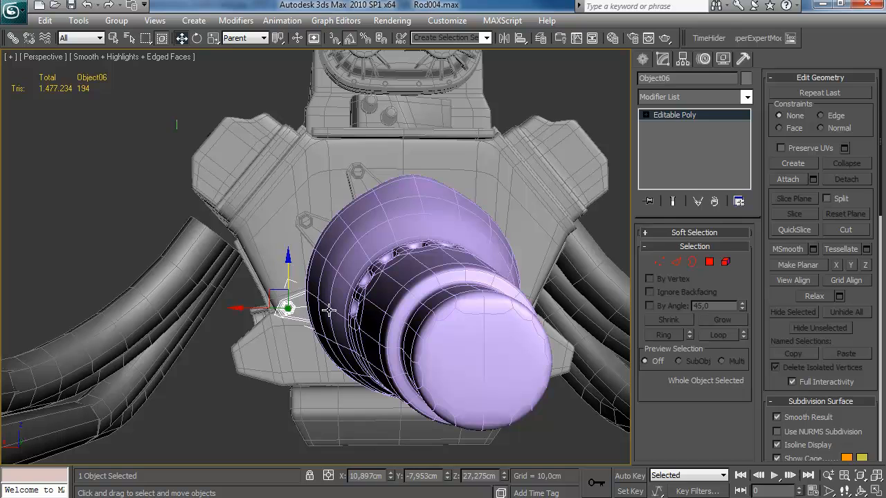
Clone the bolted tab once more to the lower part of the flare's rim and rotate it to point outward.
mouse_move(289, 286)
left_mouse_down("shift")
mouse_move(300, 351)
mouse_move(315, 315)
left_mouse_up("shift")
left_click(448, 313)
key("e")
key("w")
middle_click_drag(332, 312, 381, 319, "alt")
Attach the four bolted tabs to the housing at its Editable Poly level.
key("q")
left_click(387, 294)
left_click(682, 125)
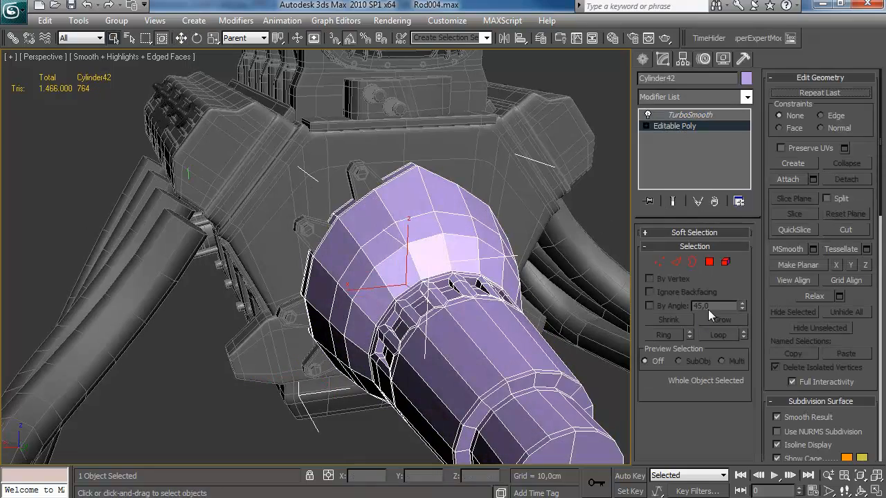
left_click(323, 365)
key("w")
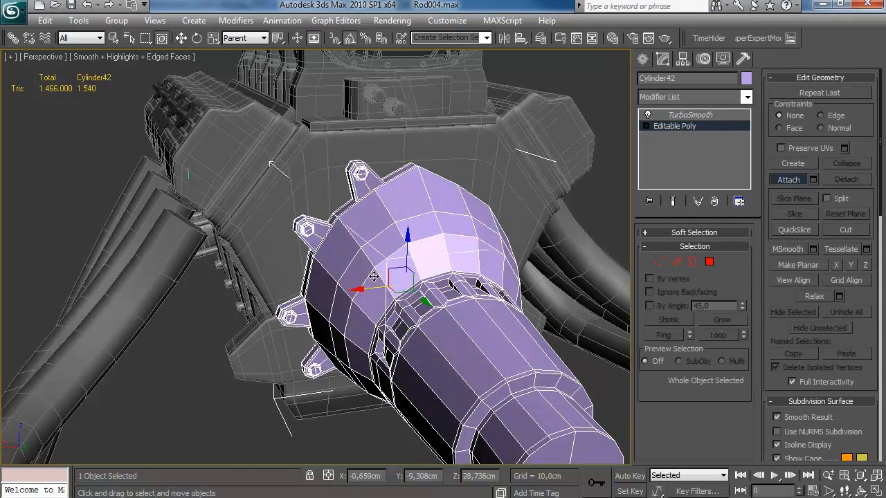
Select all polygons on the half of the housing opposite the bolted tabs and delete them.
scroll(380, 243, "down", 3)
middle_click_drag(380, 243, 420, 249, "alt")
left_click(711, 263)
middle_click_drag(554, 265, 450, 239, "alt")
left_click(564, 174)
left_click_drag(366, 405, 447, 208)
middle_click_drag(447, 207, 402, 207, "alt")
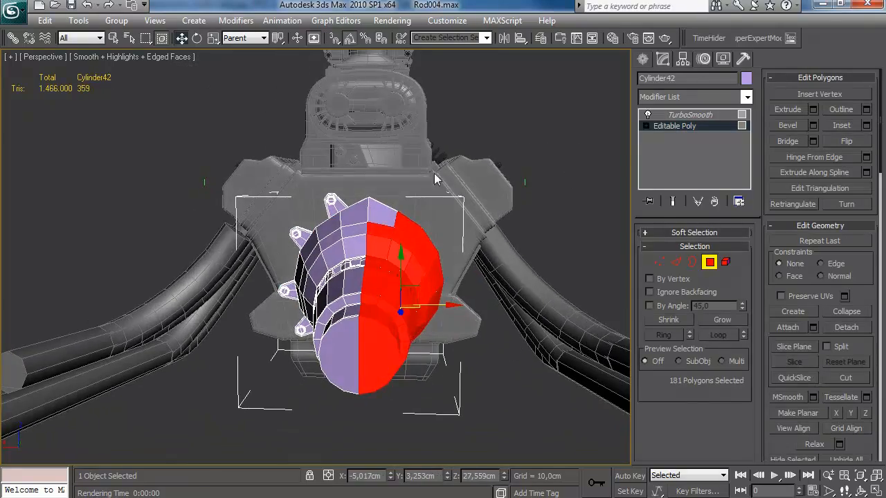
left_click_drag(364, 237, 362, 237, "ctrl")
middle_click_drag(484, 311, 498, 229, "alt")
left_click_drag(429, 412, 377, 391, "ctrl")
middle_click_drag(374, 388, 415, 360, "alt")
key("Delete")
left_click(708, 263)
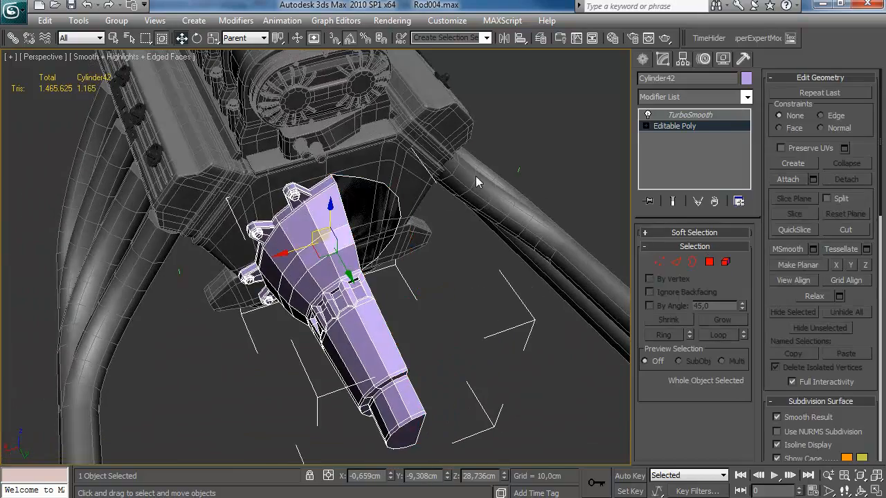
Inset the flare's back cap polygon by 0.52 cm.
middle_click_drag(450, 166, 371, 194, "alt")
left_click(708, 262)
middle_click_drag(447, 250, 411, 320, "alt")
left_click(410, 319)
left_click(865, 126)
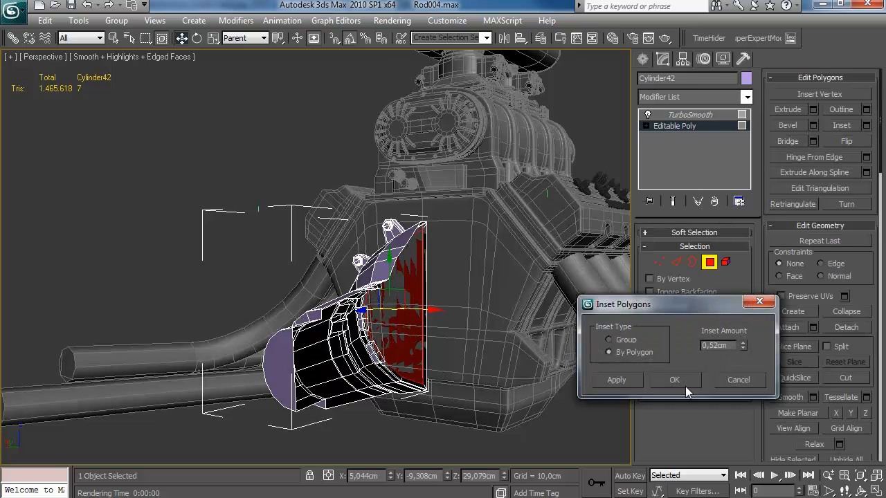
left_click(695, 381)
Add a Symmetry modifier below TurboSmooth to mirror the half housing with its tabs, and show the end result.
left_click(709, 262)
left_click(689, 97)
key("u")
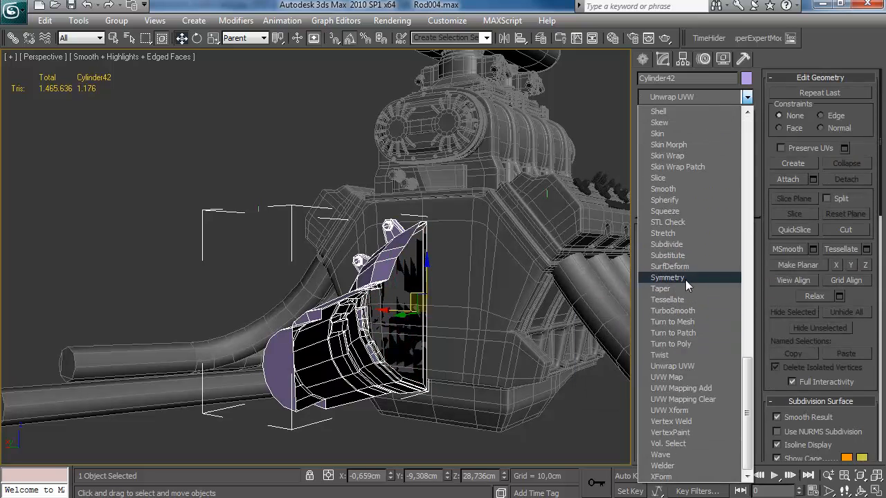
left_click(684, 278)
left_click(676, 202)
left_click(669, 272)
Change the housing's object color to grey, deselect it and hide the edged faces.
left_click(643, 58)
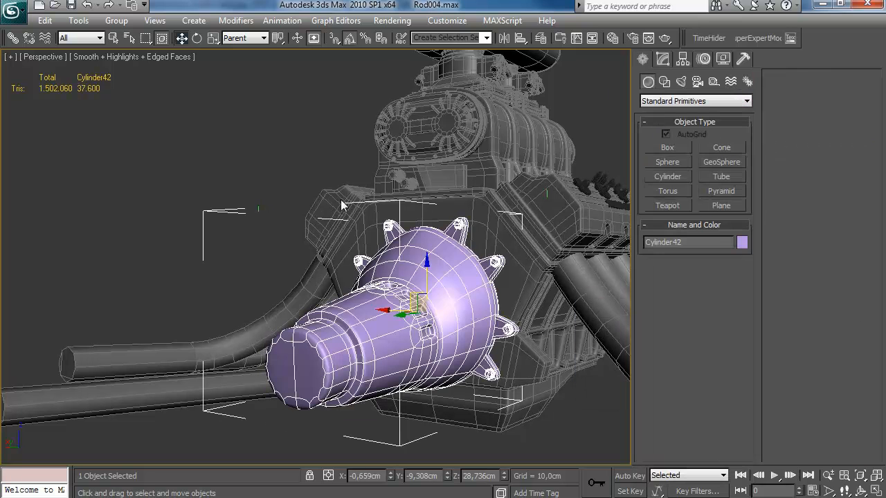
left_click(742, 242)
left_click(517, 288)
left_click(524, 335)
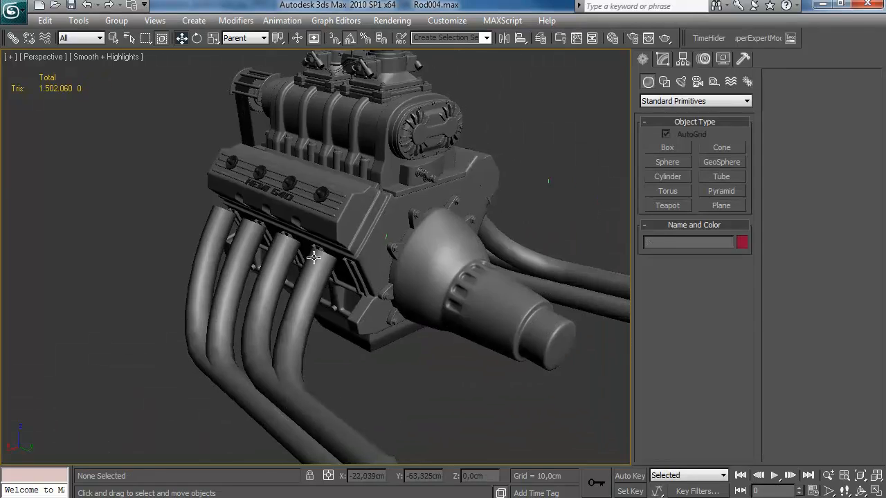
Inspect the shaded engine and the housing with its bolted tabs from several angles and up close.
scroll(314, 258, "down", 8)
scroll(344, 263, "up", 8)
middle_click_drag(293, 283, 353, 295, "alt")
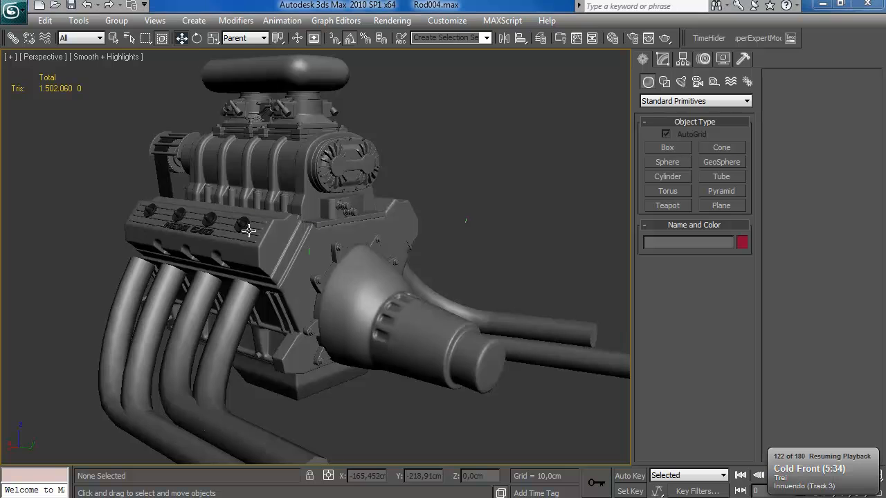
middle_click_drag(426, 225, 363, 250, "alt")
scroll(362, 249, "up", 3)
key("alt+Tab")
key("alt+Tab")
middle_click_drag(415, 360, 399, 302, "alt")
scroll(384, 339, "up", 1)
scroll(399, 303, "up", 2)
Extrude the ring of rim polygons around the transmission housing's flare, between the bolted tabs, to form a raised flange.
left_click(326, 249)
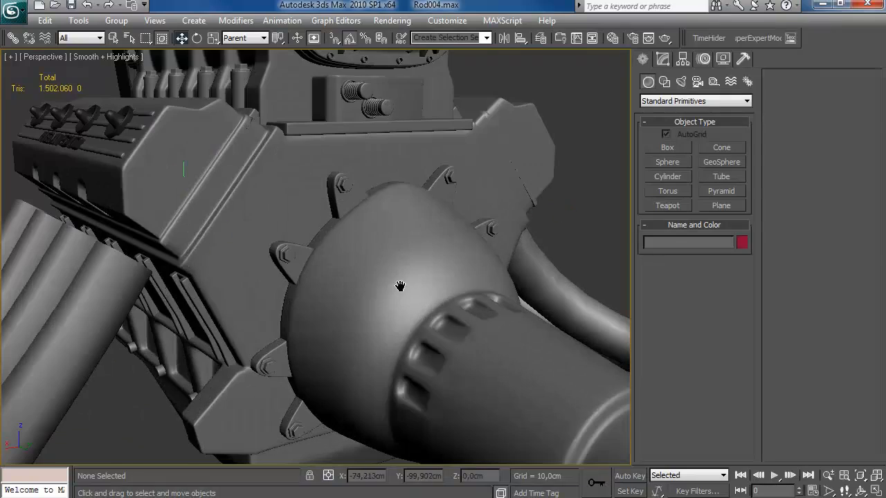
key("F4")
left_click(663, 59)
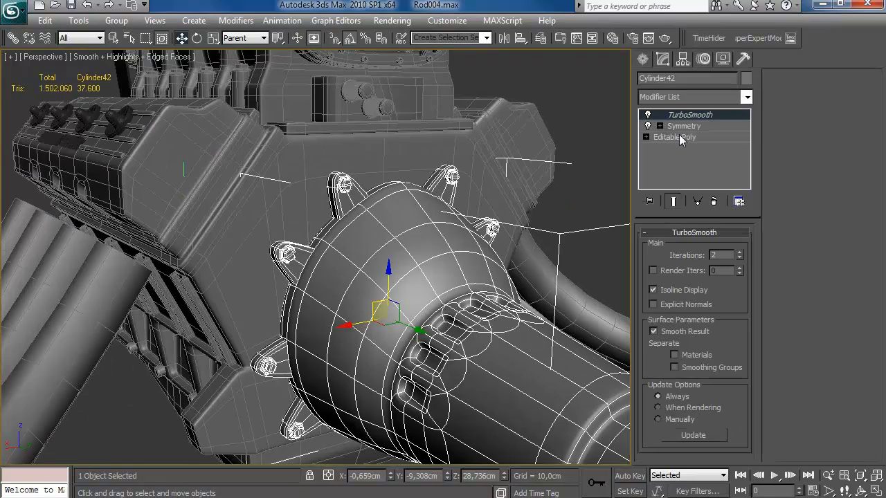
left_click(675, 137)
middle_click_drag(417, 223, 532, 255, "alt")
scroll(491, 249, "up", 3)
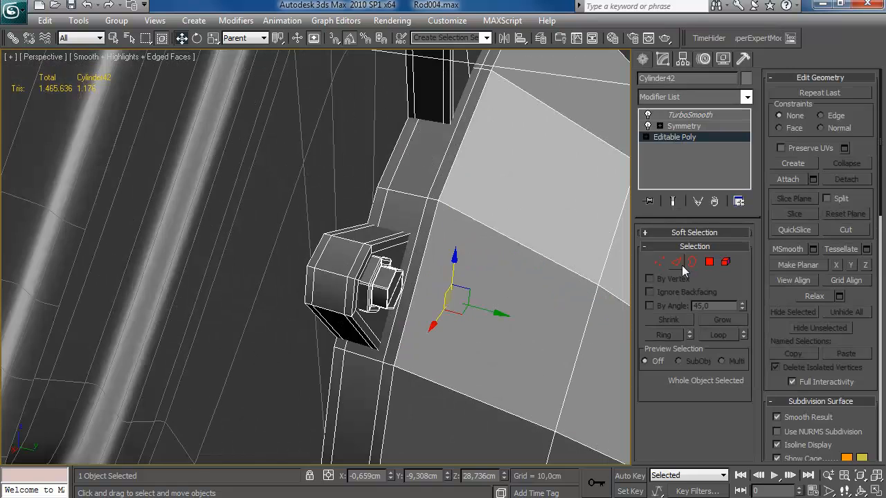
left_click(676, 263)
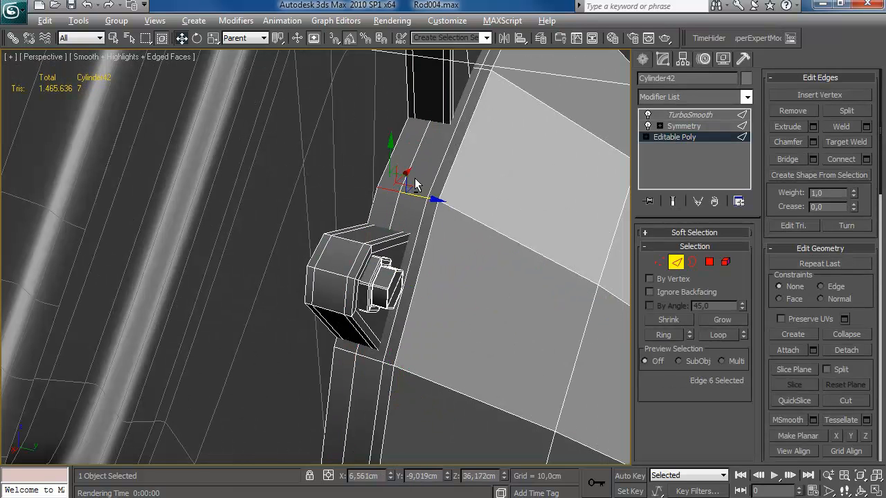
left_click(710, 262)
left_click(813, 110)
left_click_drag(744, 341, 743, 301)
middle_click_drag(397, 182, 646, 305, "alt")
left_click_drag(743, 341, 741, 349)
left_click(676, 389)
Delete the extruded flange's end polygons at the upper and lower symmetry seam.
middle_click_drag(439, 196, 616, 213, "alt")
scroll(615, 214, "up", 3)
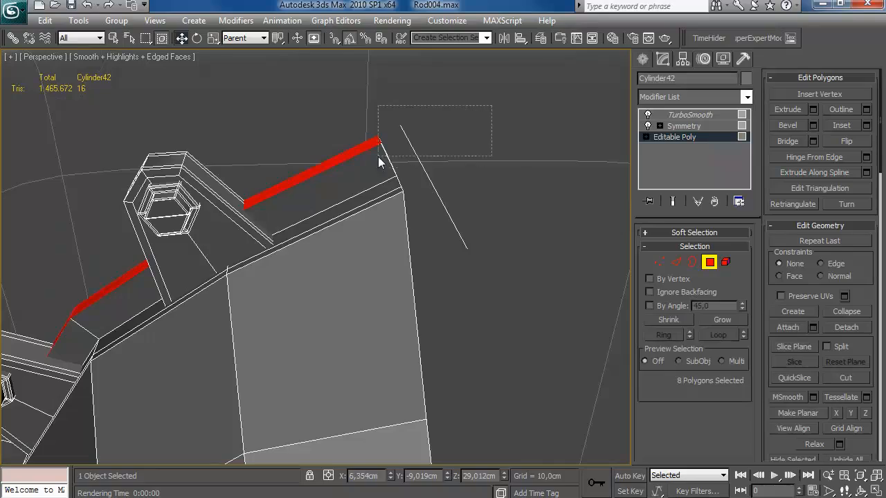
scroll(405, 227, "down", 3)
middle_click_drag(405, 226, 129, 162, "alt")
scroll(353, 328, "up", 5)
middle_click_drag(354, 328, 346, 291, "alt")
left_click(344, 198)
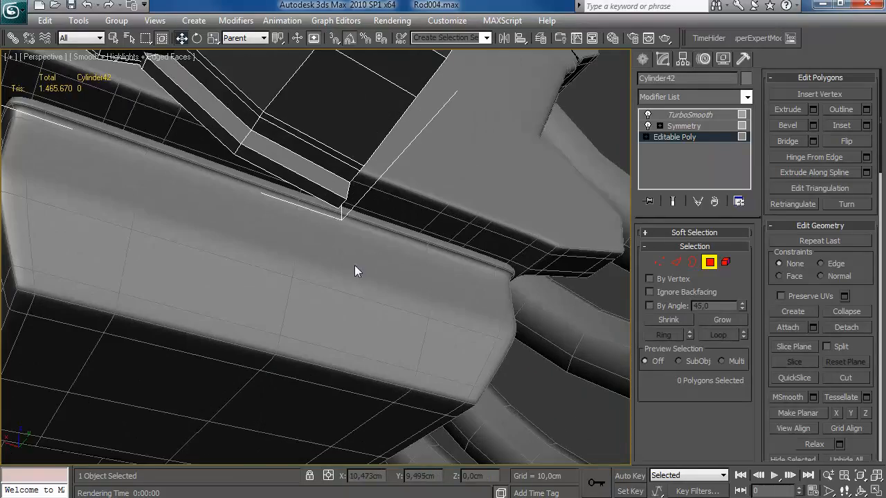
Align the flange's end vertices at the top and bottom of the seam to X 0 cm.
left_click(659, 262)
left_click_drag(331, 199, 356, 221)
middle_click_drag(387, 208, 395, 332, "alt")
left_click_drag(377, 259, 343, 291)
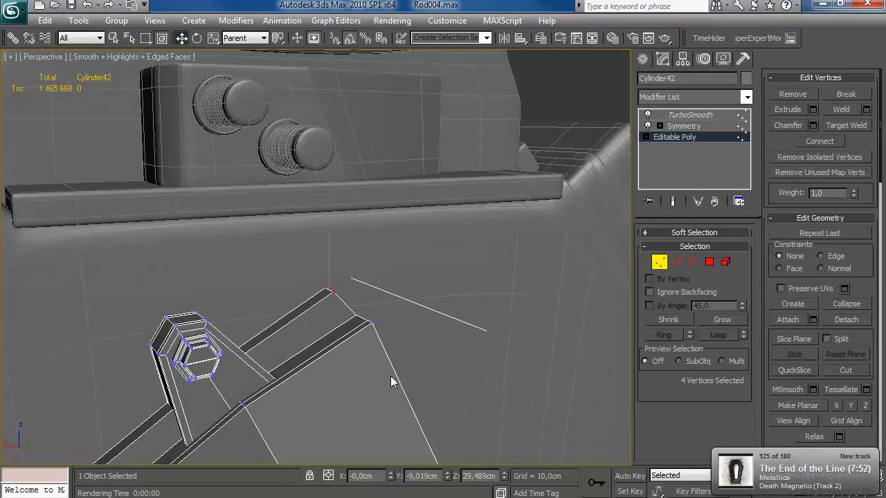
middle_click_drag(385, 323, 339, 381, "alt")
Delete the long polygon closing the housing's half along the symmetry seam and return to object level.
scroll(377, 276, "down", 2)
middle_click_drag(420, 263, 396, 252, "alt")
middle_click_drag(350, 215, 360, 267, "alt")
middle_click_drag(412, 287, 381, 243, "alt")
key("4")
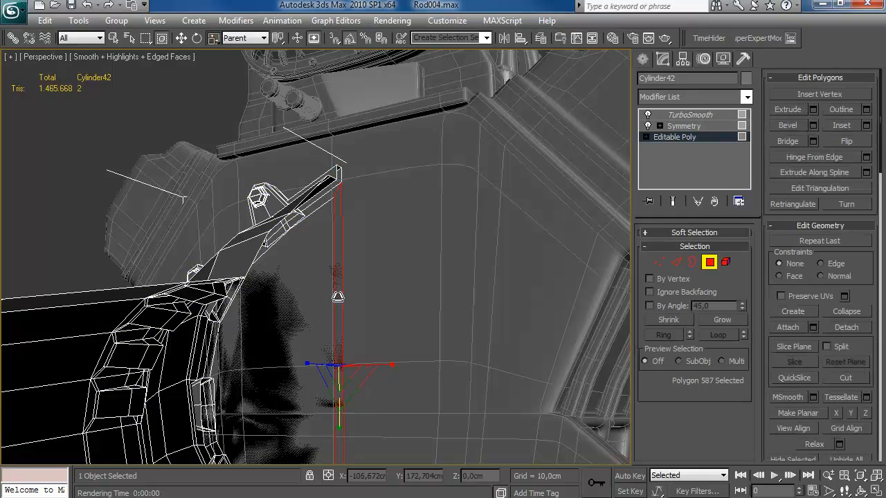
left_click(320, 307)
key("Delete")
middle_click_drag(540, 264, 472, 257, "alt")
left_click(708, 264)
scroll(465, 240, "down", 4)
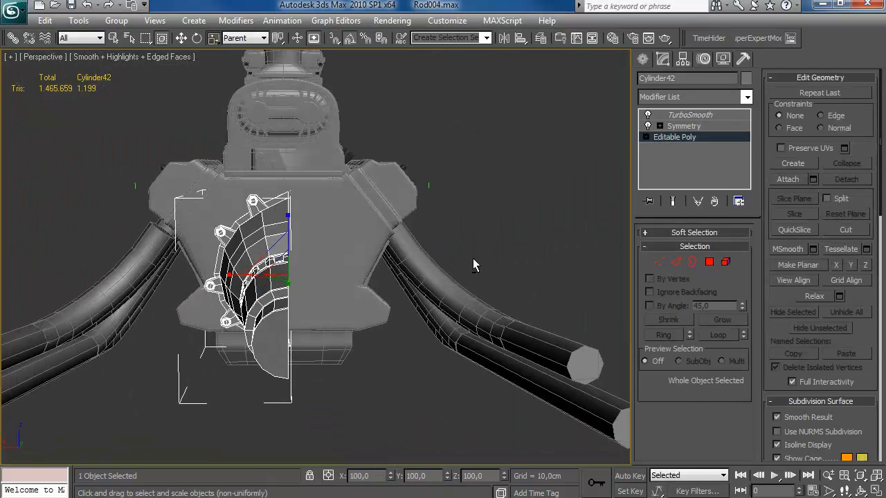
Set the whole housing's X position to 0 cm so that it sits centred on the engine.
middle_click_drag(408, 281, 434, 272)
key("w")
right_click(391, 475)
Connect the flange's edge rings with two single-segment support loops, sliding the loop nearest the flare by 70.
middle_click_drag(334, 263, 427, 286, "alt")
scroll(346, 266, "up", 3)
scroll(422, 246, "up", 3)
key("F4")
middle_click_drag(423, 246, 489, 238, "alt")
scroll(489, 237, "up", 3)
key("F4")
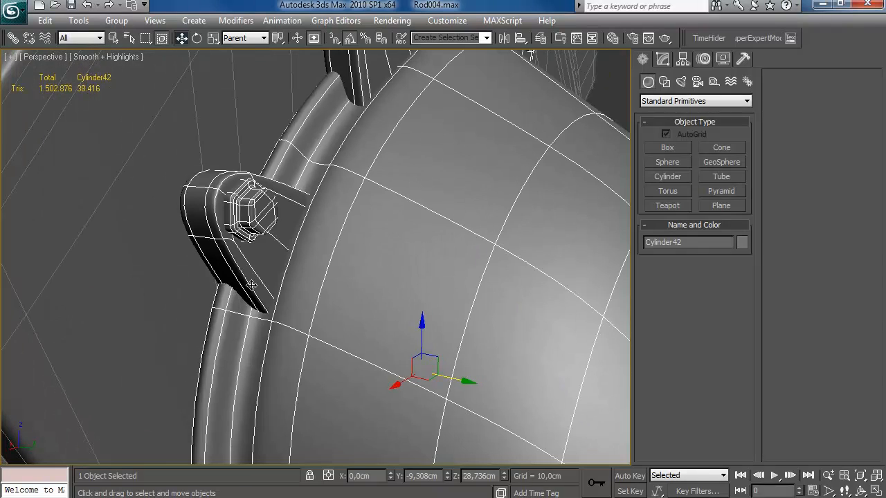
left_click(663, 60)
left_click(673, 137)
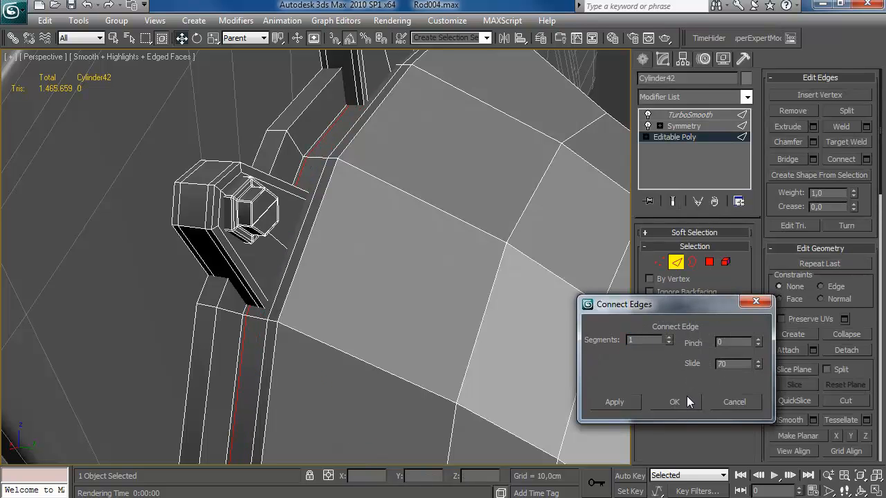
left_click(687, 403)
left_click(866, 159)
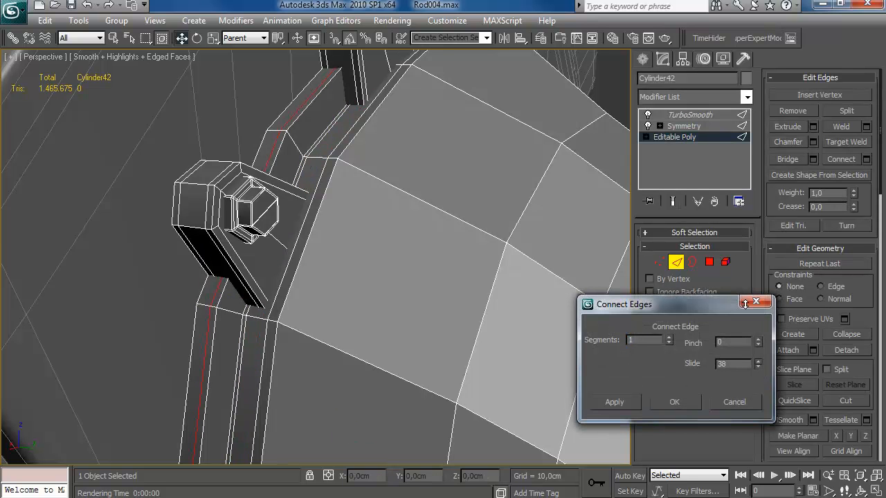
left_click(672, 457)
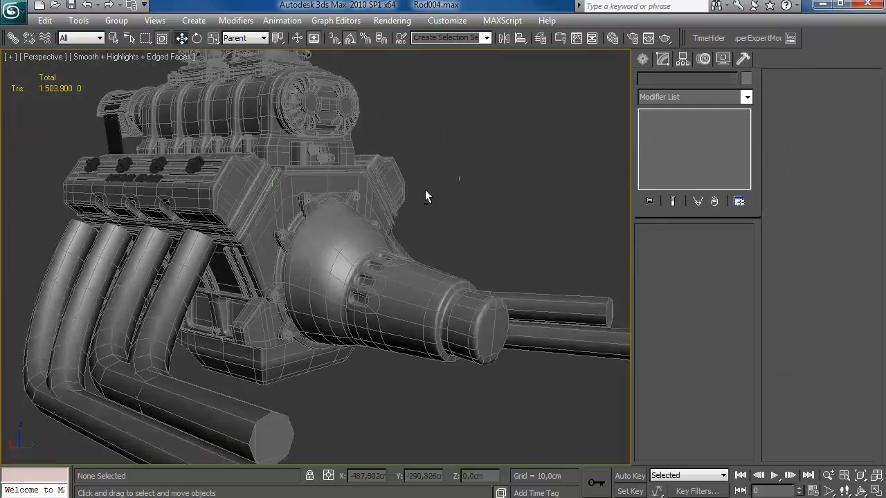
Hide the edged faces and inspect the shaded engine from several sides.
middle_click_drag(425, 190, 338, 186, "alt")
scroll(399, 262, "up", 5)
middle_click_drag(399, 262, 306, 217, "alt")
key("F4")
scroll(435, 228, "down", 5)
scroll(454, 243, "up", 3)
scroll(409, 247, "up", 4)
Remove TurboSmooth and Symmetry from the carburetor base assembly and attach it to the smoothed, mirrored blower object.
left_click(304, 225)
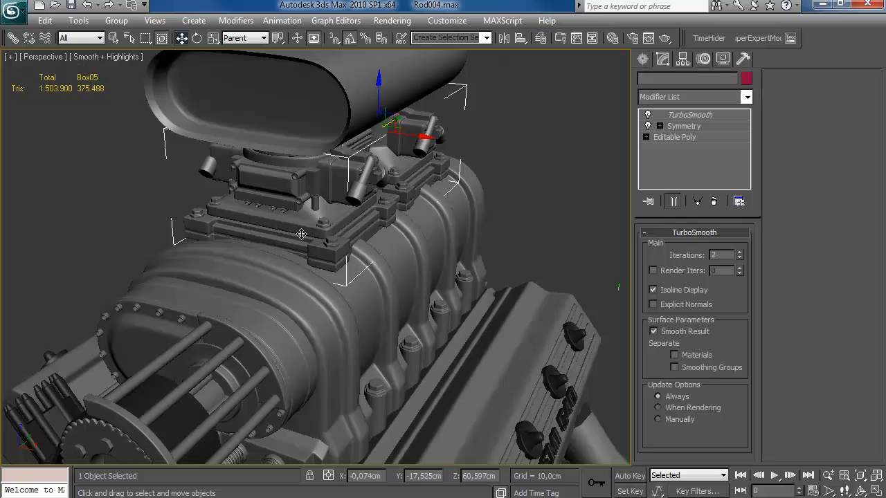
left_click(675, 127)
right_click(684, 119)
left_click(692, 141)
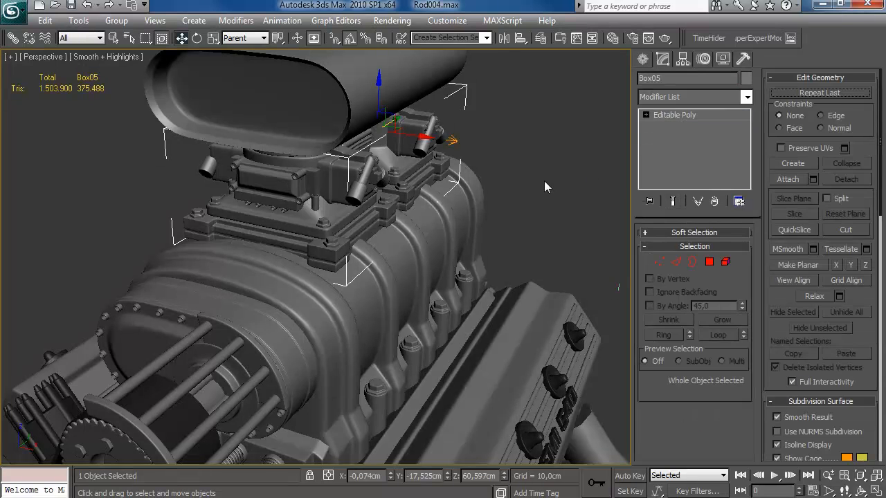
key("Delete")
left_click(429, 207)
left_click(675, 137)
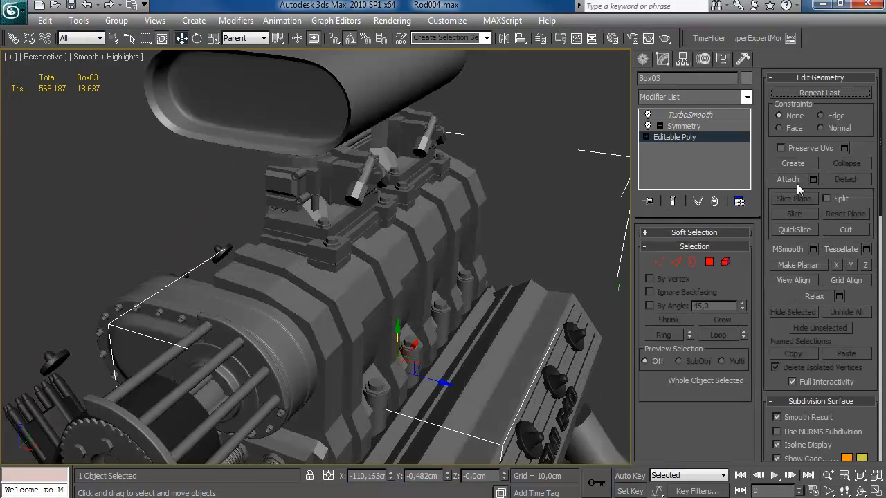
left_click(643, 59)
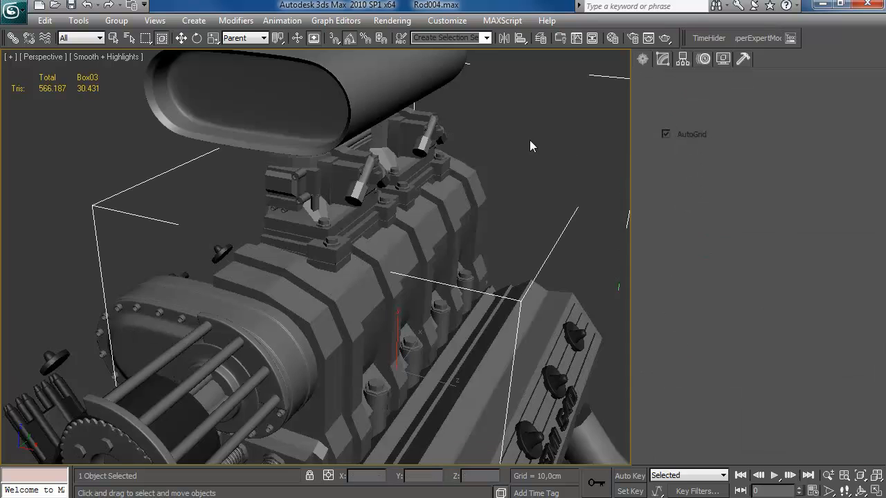
left_click(482, 140)
Examine the engine's transmission end and compare it with the transmission reference photos in Windows Photo Viewer.
scroll(482, 140, "down", 8)
middle_click_drag(427, 200, 218, 261, "alt")
scroll(353, 223, "up", 3)
scroll(382, 236, "up", 5)
scroll(218, 262, "down", 4)
middle_click_drag(422, 253, 506, 205, "alt")
scroll(384, 202, "up", 3)
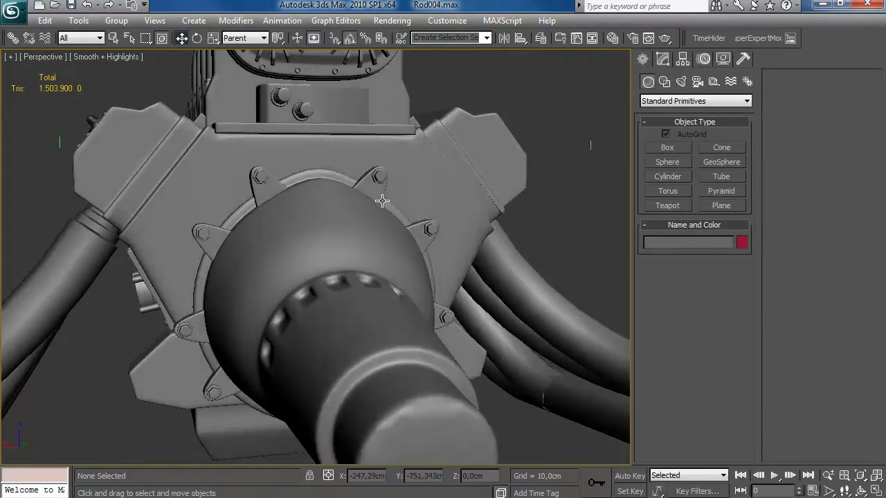
key("alt+Tab")
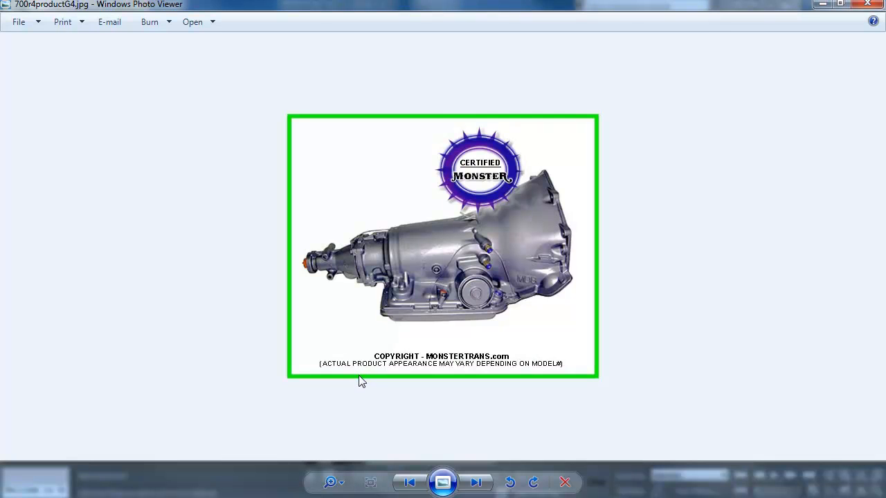
key("Right")
key("Right")
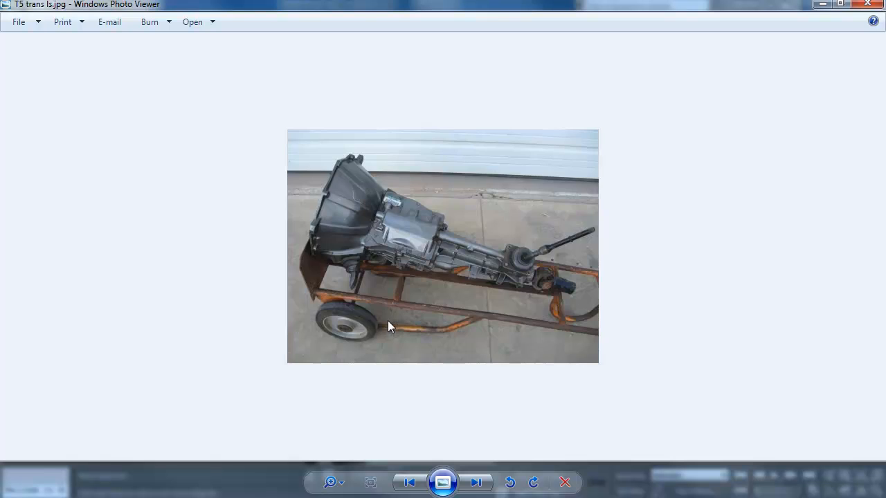
key("Right")
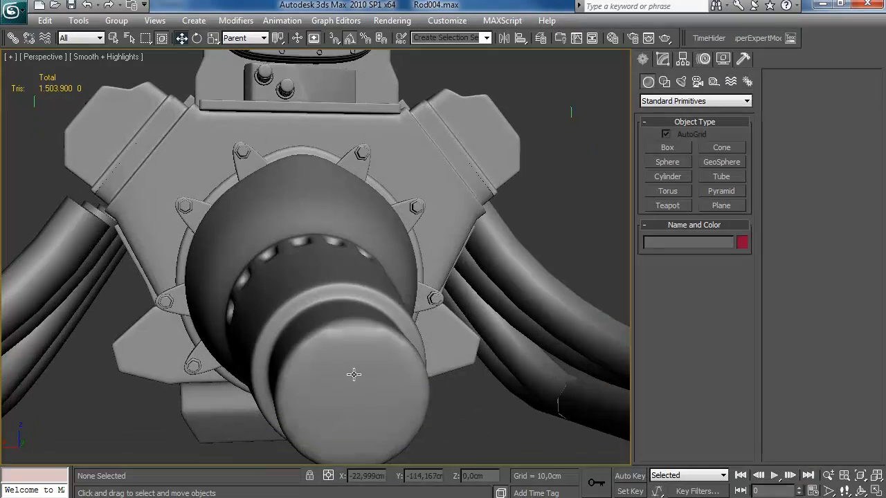
Inset the end cap polygon at the narrow end of the transmission housing, with edged faces shown.
left_click(316, 304)
mouse_move(320, 311)
middle_mouse_down("alt")
mouse_move(423, 386)
mouse_move(399, 377)
middle_mouse_up("alt")
key("F4")
left_click(663, 60)
middle_click_drag(362, 240, 388, 207, "alt")
left_click(677, 138)
middle_click_drag(457, 236, 488, 232, "alt")
left_click(711, 262)
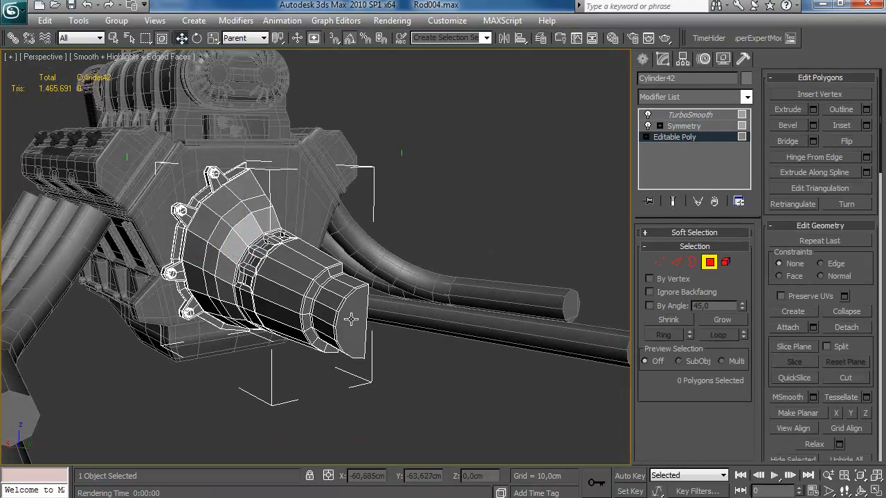
left_click(866, 125)
left_click(675, 380)
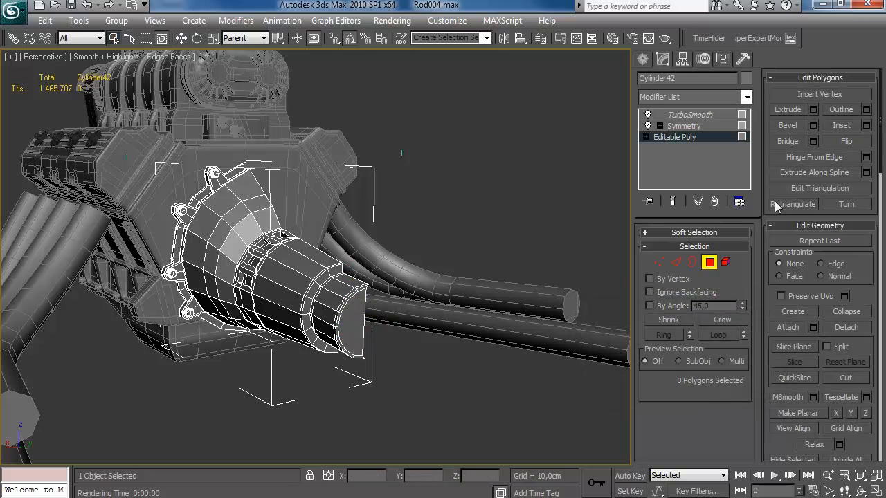
Move the inset end cap's seam edge to X 0 cm and deselect the housing.
left_click(692, 262)
left_click(677, 264)
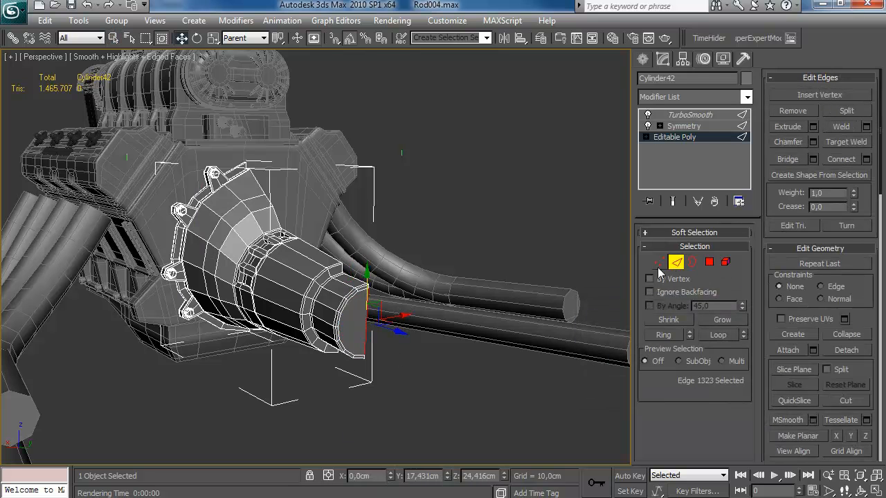
key("2")
left_click(432, 386)
middle_click_drag(424, 317, 392, 315, "alt")
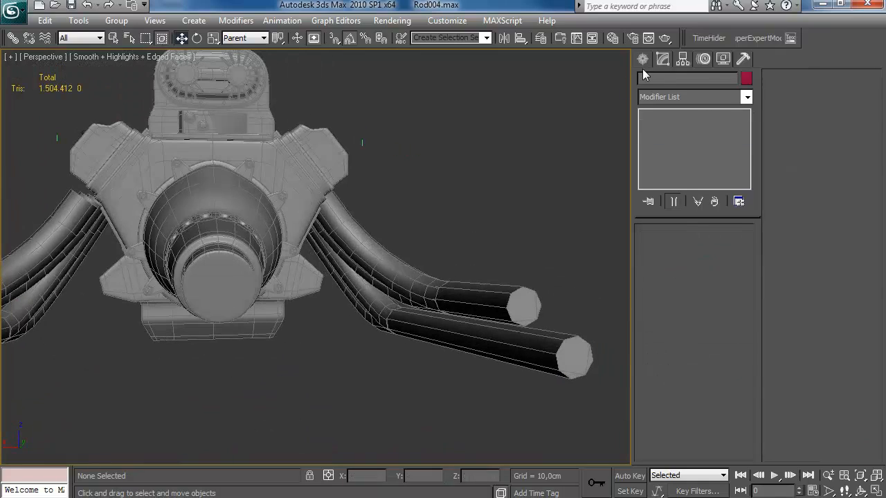
Create a thin box about 7.9 cm long and 3.6 cm wide on half of the end cap, then centre and resize it.
left_click(643, 59)
left_click(668, 147)
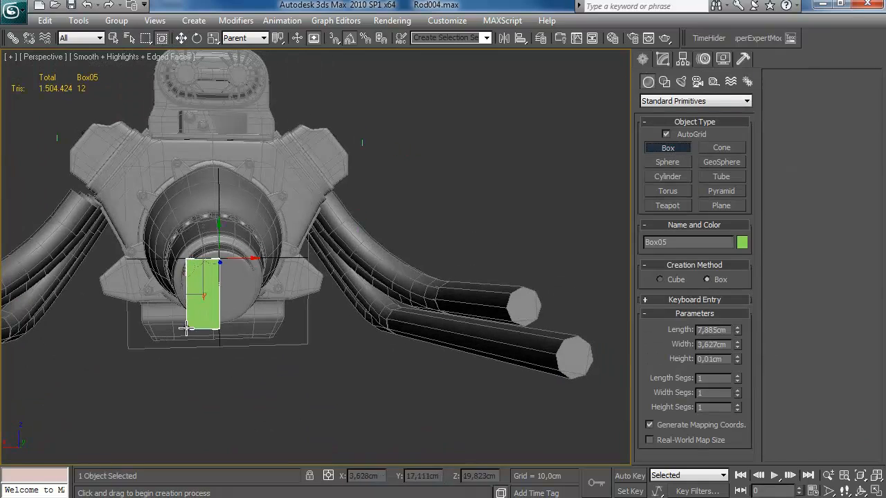
key("w")
middle_click_drag(276, 326, 392, 305, "alt")
middle_click_drag(246, 243, 295, 249)
scroll(294, 249, "up", 3)
left_click_drag(231, 297, 230, 282)
middle_click_drag(230, 276, 305, 261, "alt")
left_click(662, 59)
left_click_drag(740, 239, 739, 234)
Convert the box to Editable Poly and delete its side polygon facing the symmetry seam.
middle_click_drag(235, 265, 90, 343, "alt")
right_click(677, 112)
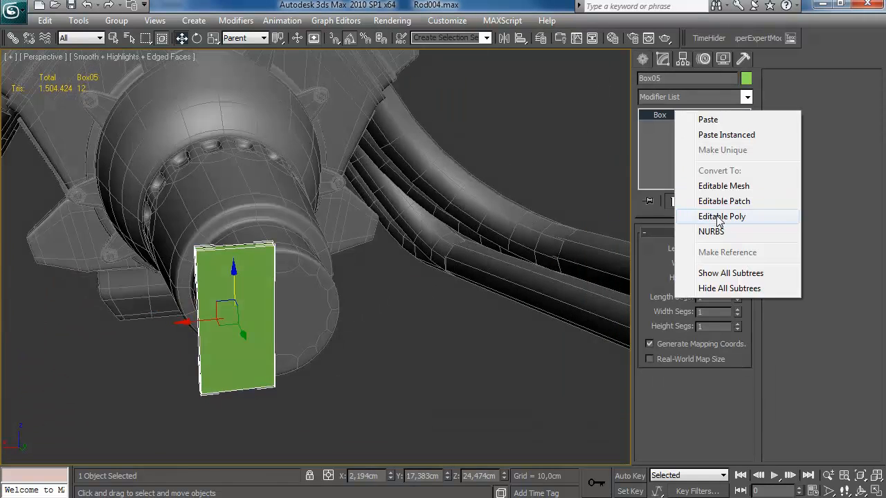
left_click(718, 216)
middle_click_drag(351, 333, 666, 261, "alt")
key("Delete")
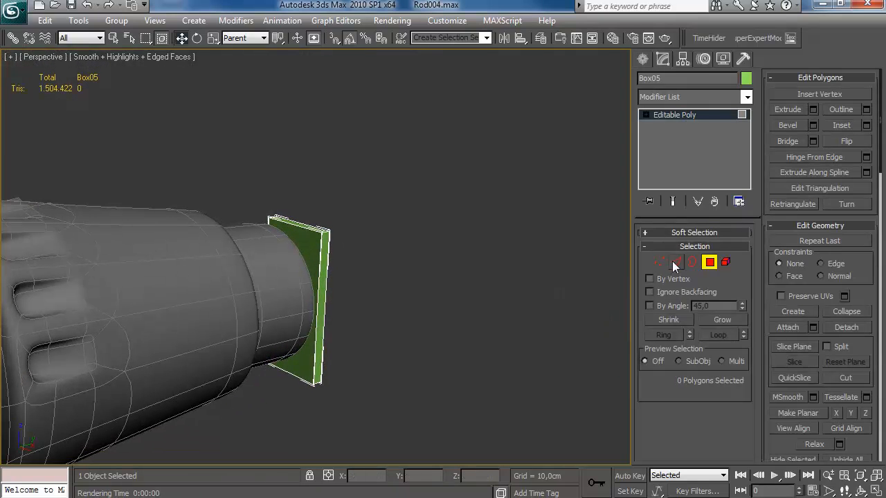
Connect the plate's edges with one vertical loop and two horizontal loops, using a pinch of 65 for the pair.
left_click(676, 262)
left_click(866, 159)
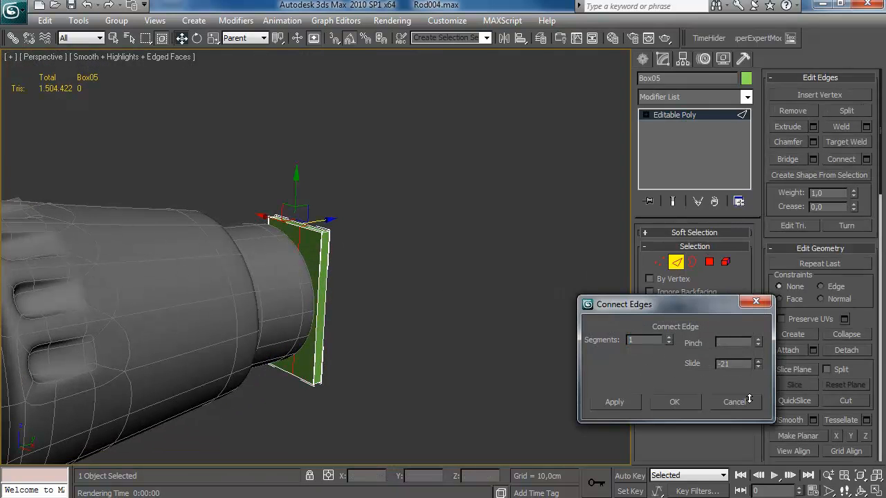
left_click(673, 402)
left_click(867, 159)
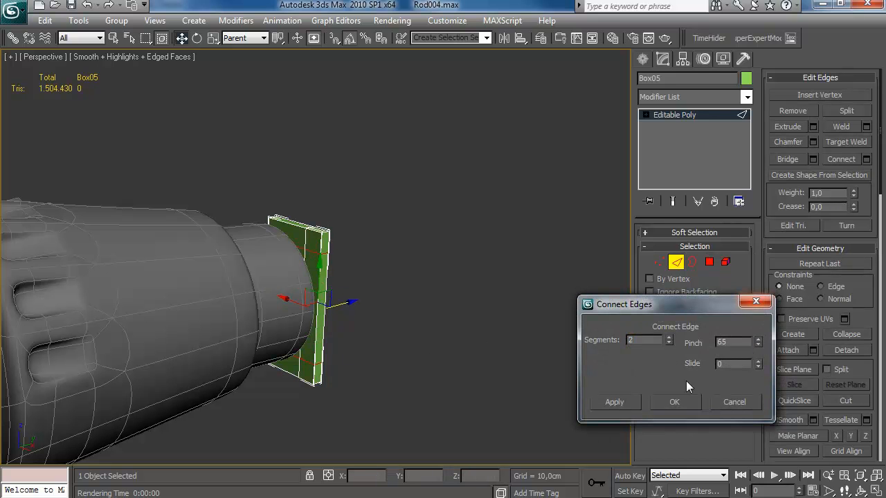
left_click(675, 401)
Pull in the vertices at the plate's upper and lower outer corners to bevel its outline.
left_click(661, 263)
middle_click_drag(457, 277, 367, 243, "alt")
left_click_drag(356, 225, 320, 249)
middle_click_drag(312, 259, 305, 298, "alt")
left_click_drag(315, 383, 338, 361, "ctrl")
middle_click_drag(338, 361, 335, 325, "alt")
middle_click_drag(331, 258, 365, 319, "alt")
key("w")
middle_click_drag(298, 298, 305, 277, "alt")
Connect the edges across the plate's thickness to add support loops around its perimeter.
left_click(677, 262)
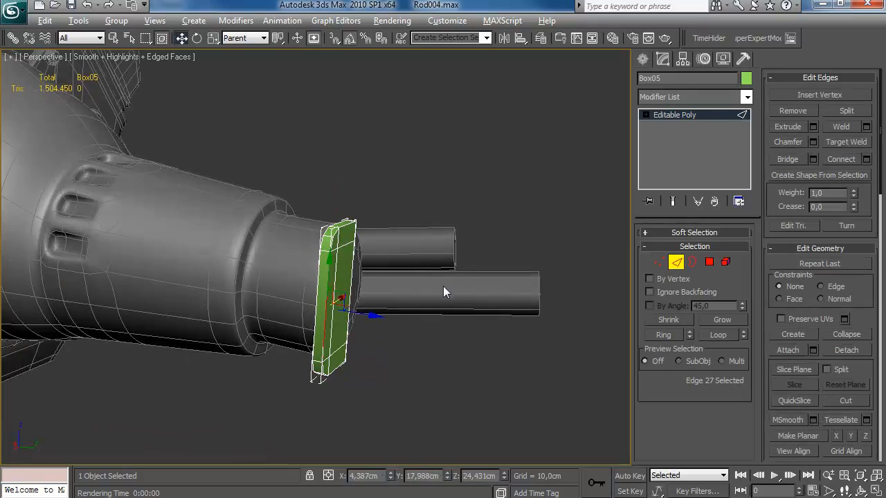
left_click(866, 158)
left_click(669, 405)
middle_click_drag(444, 332, 346, 357, "alt")
left_click(676, 262)
middle_click_drag(388, 290, 166, 142, "alt")
Attach the end plate to the transmission housing's Editable Poly base.
left_click(287, 194)
left_click(673, 136)
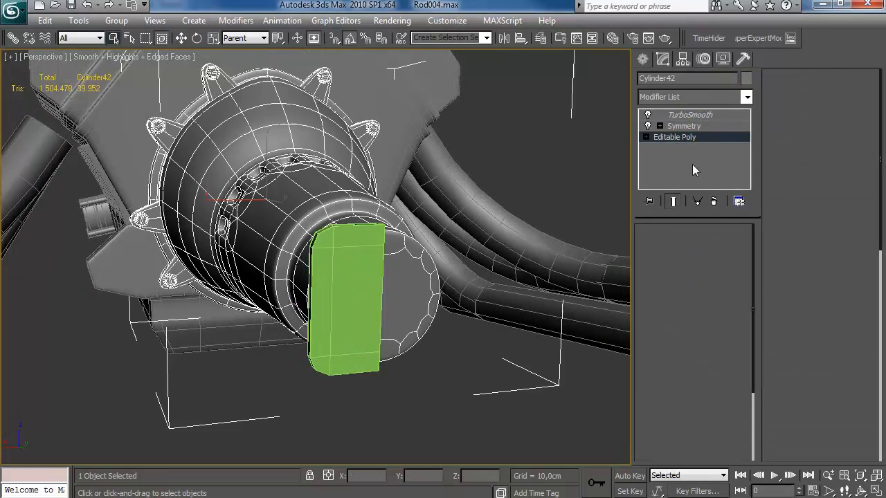
left_click(374, 318)
right_click(387, 318)
Clone the end plate as an element and place the copy directly against the outer face of the first plate.
left_click(725, 262)
left_click(170, 281)
middle_click_drag(170, 280, 255, 331, "alt")
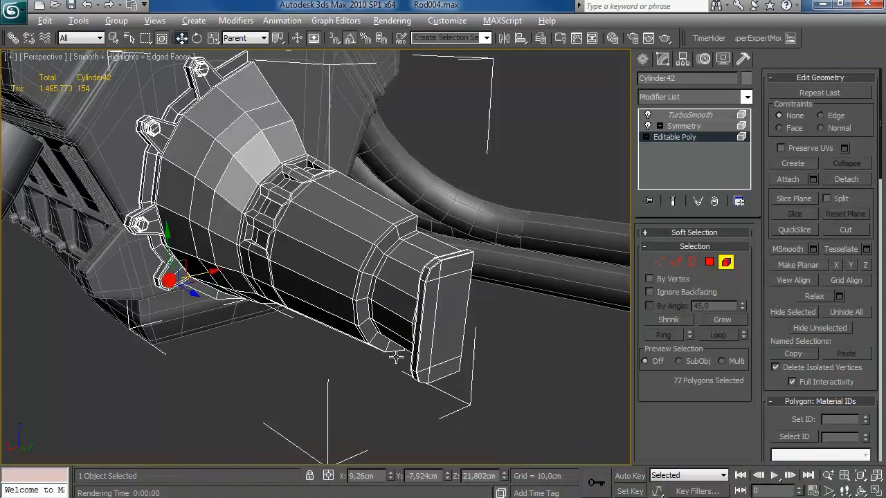
middle_click_drag(388, 297, 420, 313, "alt")
left_click_drag(447, 293, 446, 292, "shift")
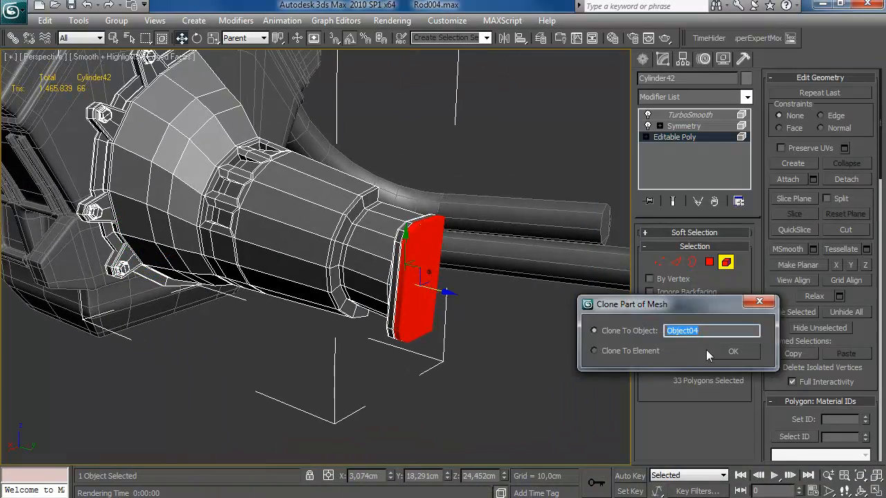
key("Return")
left_click(426, 276)
right_click(450, 297)
middle_click_drag(459, 301, 399, 260, "alt")
scroll(419, 278, "up", 3)
scroll(419, 277, "down", 2)
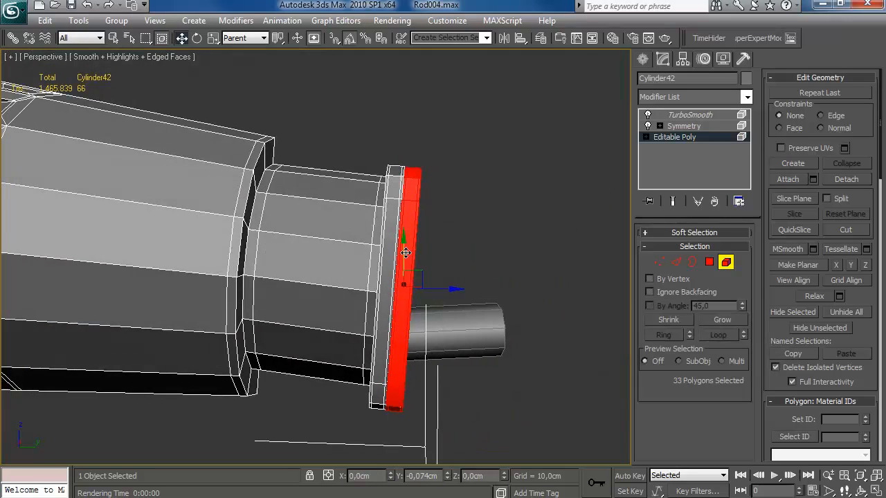
middle_click_drag(426, 299, 367, 296, "alt")
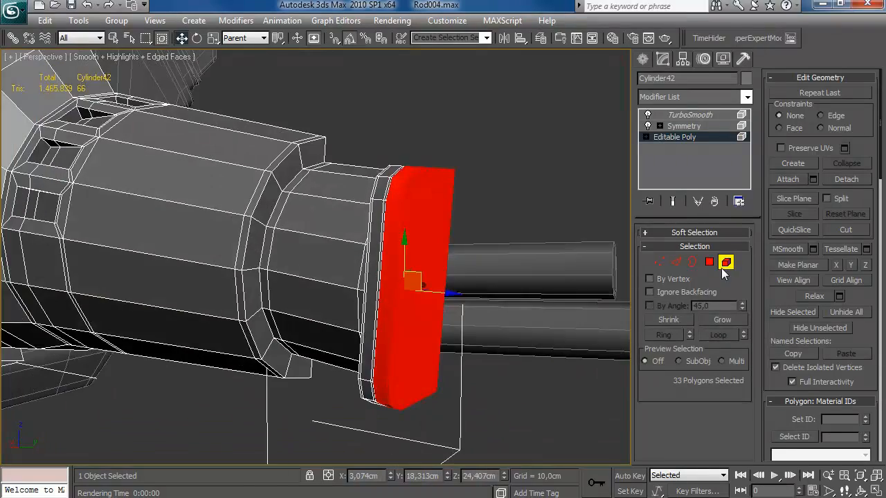
Clone a flange bolt as an element and place it at the lower corner of the stacked end plates.
scroll(658, 276, "down", 3)
middle_click_drag(98, 309, 93, 298, "alt")
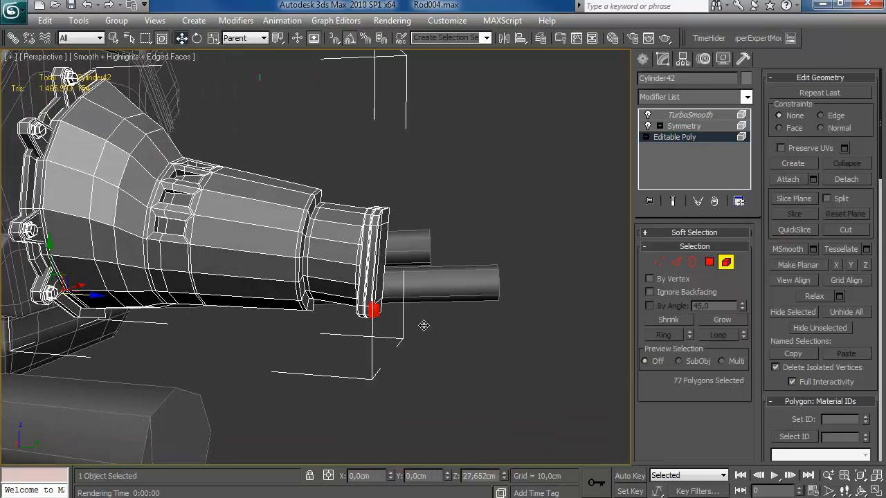
left_click_drag(384, 330, 419, 331, "shift")
left_click(594, 351)
key("Return")
middle_click_drag(593, 354, 526, 308, "alt")
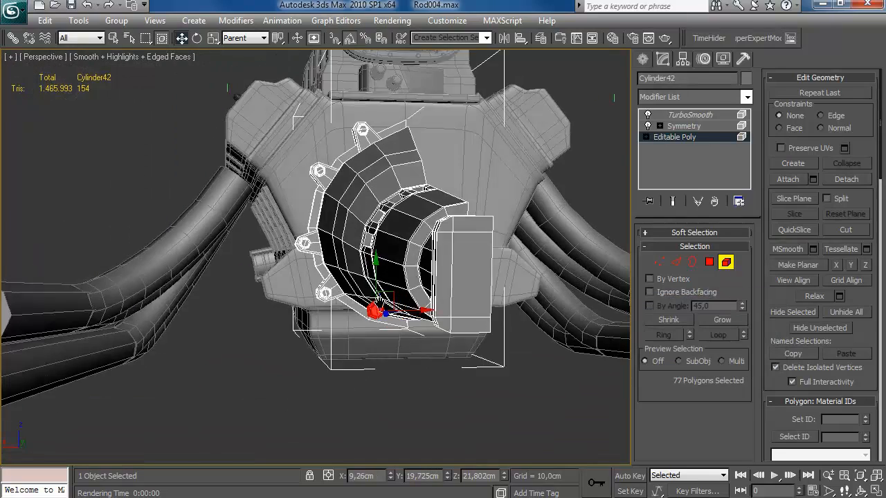
scroll(526, 308, "up", 3)
middle_click_drag(455, 336, 380, 299, "alt")
key("w")
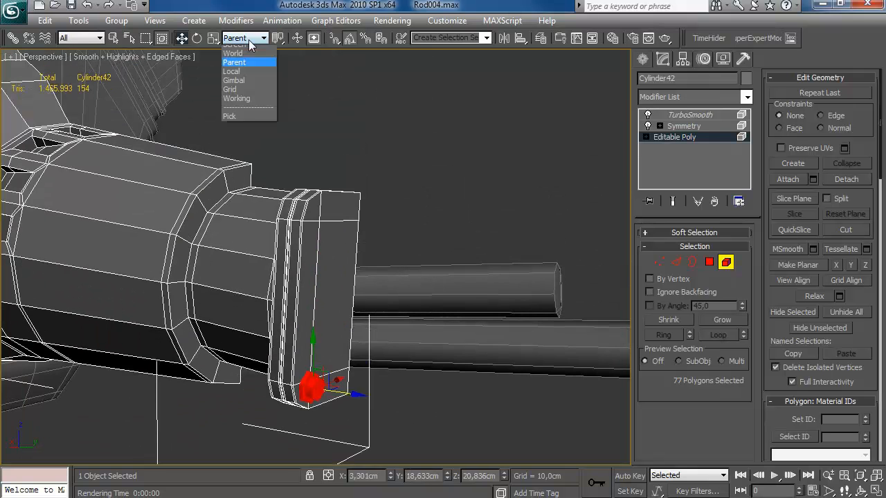
Switch the move axes to Local and clone the bolt to the upper corner of the end plates.
left_click_drag(355, 184, 355, 183, "shift")
left_click(727, 354)
middle_click_drag(311, 392, 382, 393, "alt")
scroll(319, 278, "up", 2)
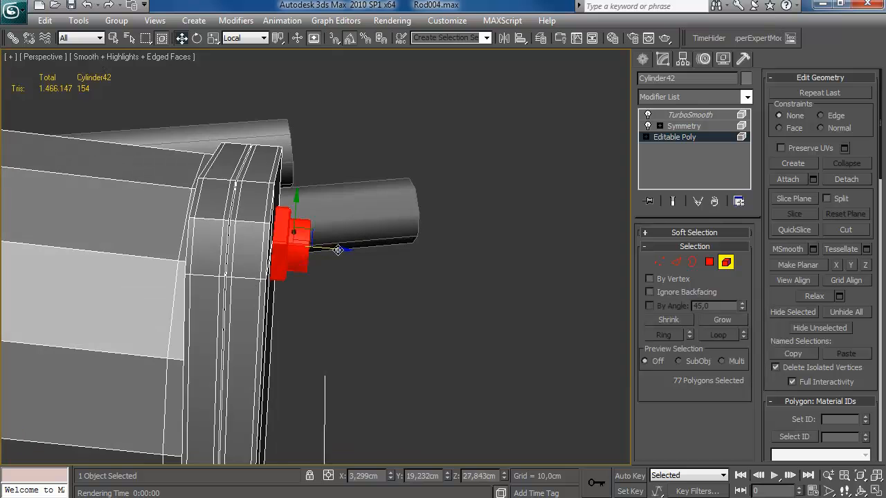
Clone the upper bolt to the housing side of the end plates, turn it to face the opposite way and seat it against the plate.
middle_click_drag(333, 249, 392, 241, "alt")
left_click_drag(395, 242, 288, 232, "shift")
key("Return")
key("e")
middle_click_drag(388, 226, 346, 200, "alt")
key("w")
left_click_drag(223, 231, 213, 230)
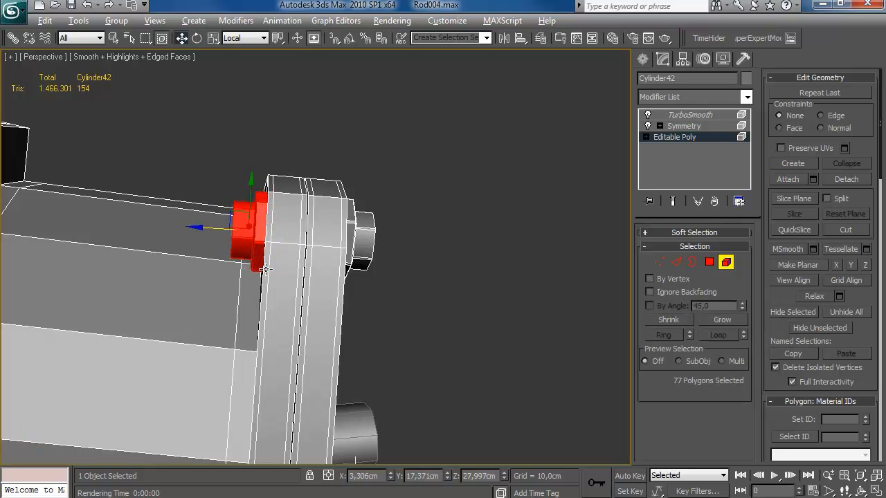
Clone the reversed bolt down to the lower corner on the housing side of the end plates and seat it there.
scroll(312, 166, "down", 4)
middle_click_drag(312, 166, 270, 144, "alt")
left_click_drag(254, 318, 253, 320, "shift")
left_click(653, 354)
left_click(732, 351)
mouse_move(416, 276)
middle_mouse_down("alt")
mouse_move(387, 247)
mouse_move(328, 256)
middle_mouse_up("alt")
scroll(388, 247, "up", 4)
left_click_drag(147, 304, 139, 304)
key("e")
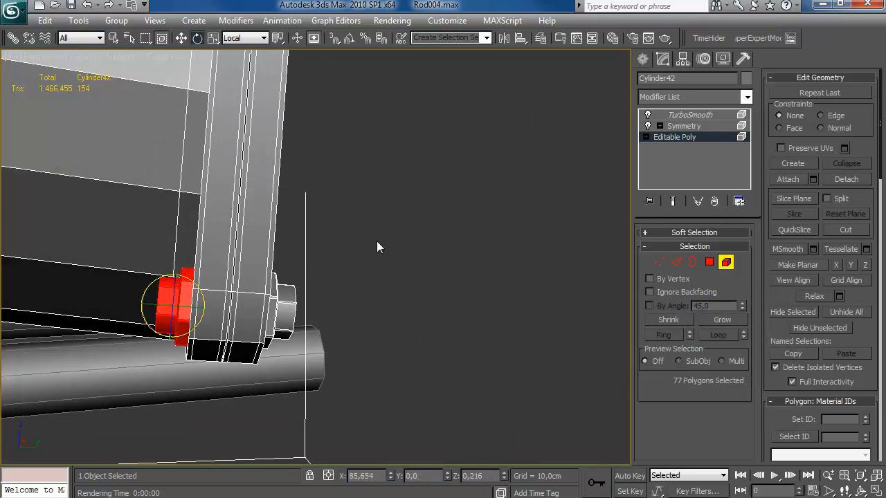
Leave element editing of the transmission housing and save the scene.
scroll(375, 258, "down", 3)
middle_click_drag(386, 239, 313, 256, "alt")
scroll(312, 256, "down", 4)
left_click(724, 262)
left_click(642, 58)
key("ctrl+s")
Inspect the smoothed housing without edge display and compare it with the transmission reference photos in Windows Photo Viewer.
left_click(388, 291)
middle_click_drag(382, 267, 405, 294, "alt")
key("F4")
scroll(381, 261, "down", 3)
scroll(396, 269, "up", 3)
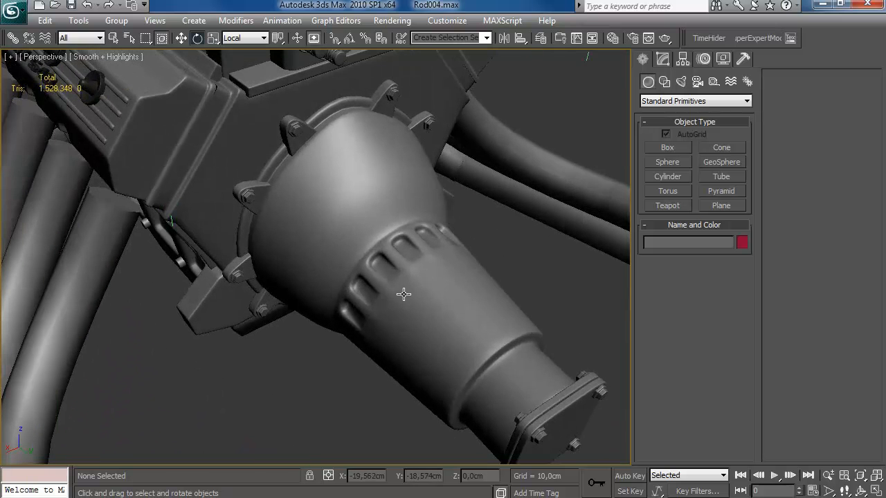
middle_click_drag(418, 227, 400, 265)
key("alt+Tab")
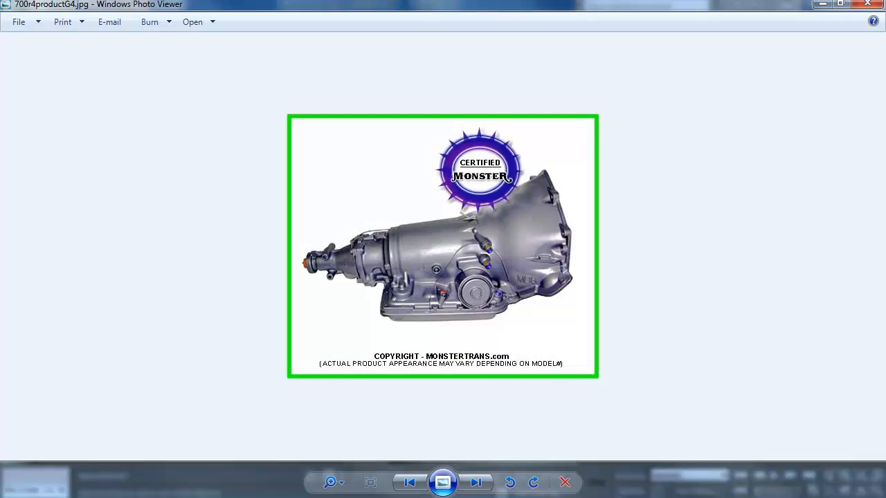
key("Right")
key("Right")
key("Right")
key("Left")
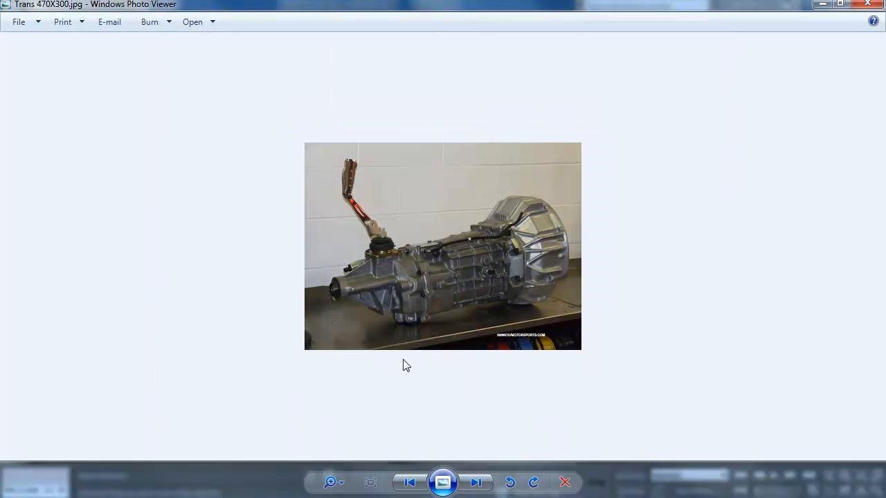
key("alt+Tab")
Draw a box about 1.87 cm long and 1.05 cm wide from the centerline near the bell housing's flange in the Top view.
middle_click_drag(317, 263, 429, 246, "alt")
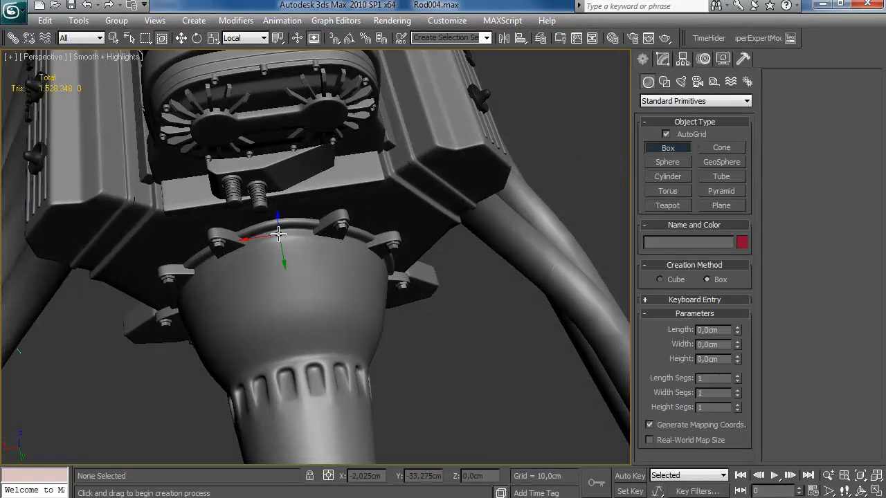
key("e")
middle_click_drag(291, 281, 332, 228, "alt")
key("alt+w")
right_click(99, 390)
key("alt+w")
scroll(370, 167, "down", 6)
middle_click_drag(323, 196, 333, 233)
scroll(334, 233, "up", 5)
middle_click_drag(275, 224, 291, 337)
scroll(291, 337, "up", 2)
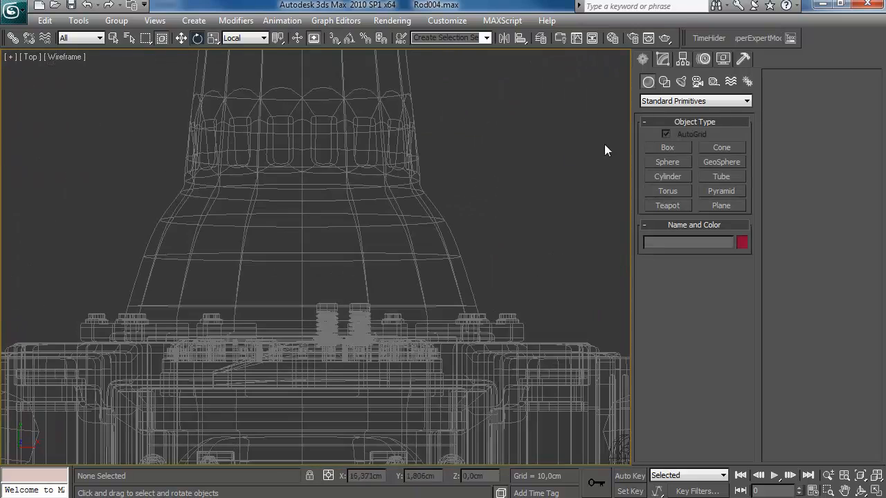
left_click(678, 146)
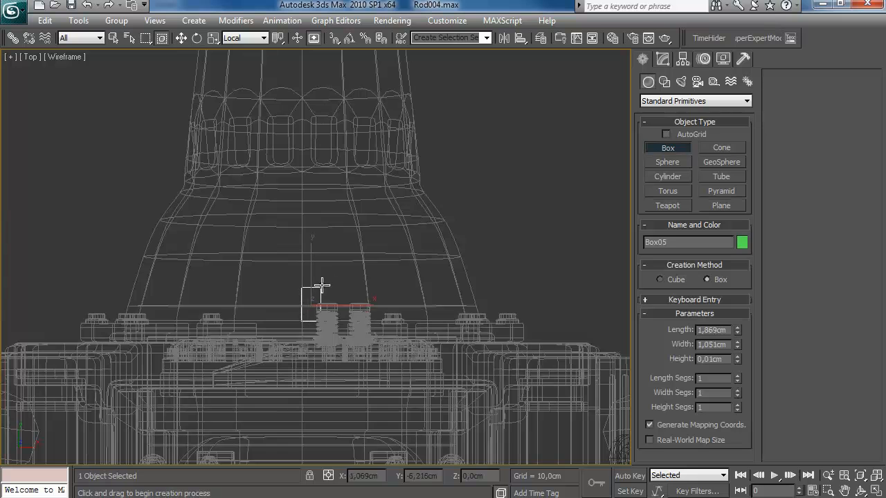
right_click(346, 287)
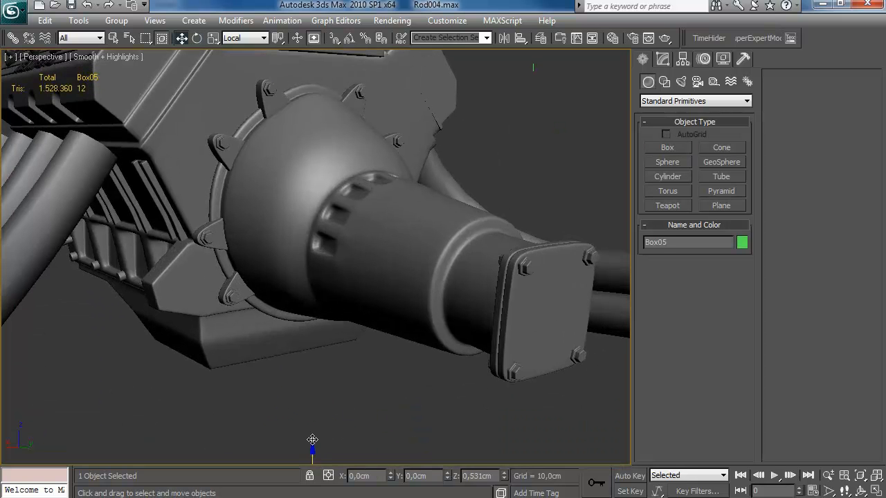
Raise the box onto the top of the bell housing, right behind the flange rim.
left_click_drag(312, 439, 314, 57)
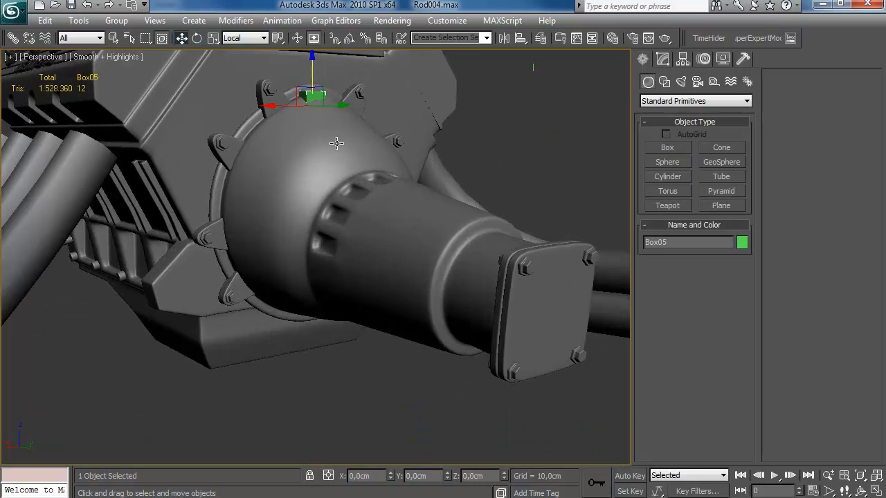
middle_click_drag(338, 96, 336, 328, "alt")
scroll(333, 291, "up", 2)
left_click_drag(317, 320, 317, 302)
middle_click_drag(310, 314, 294, 339, "alt")
middle_click_drag(318, 368, 485, 208, "alt")
Convert the box to Editable Poly, extrude its outward face and lower that face to follow the bell housing's slope.
left_click(663, 59)
right_click(694, 116)
left_click(741, 223)
key("4")
left_click(299, 314)
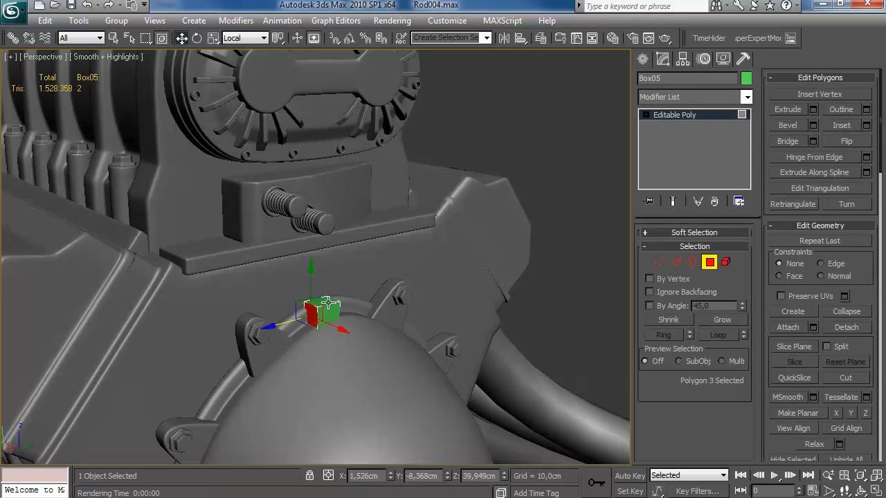
middle_click_drag(346, 282, 300, 350, "alt")
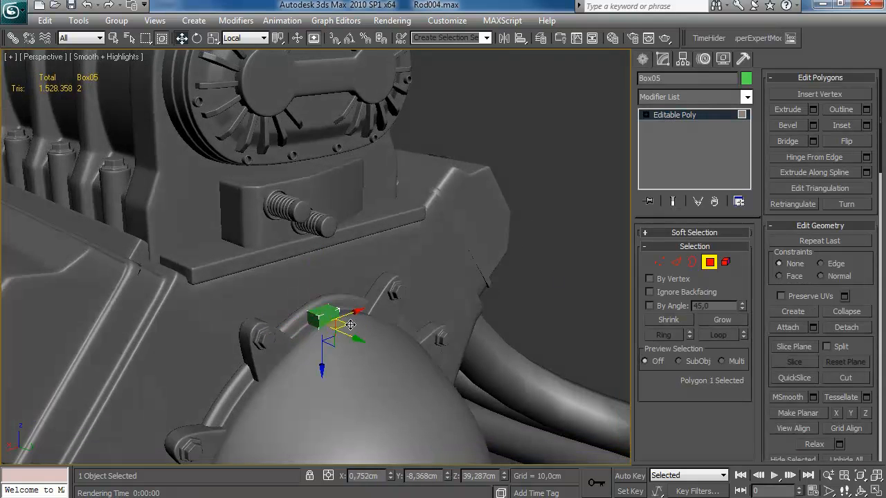
left_click(327, 315)
middle_click_drag(327, 315, 388, 294, "alt")
left_click(329, 320)
middle_click_drag(376, 336, 526, 305, "alt")
left_click(814, 110)
left_click(676, 388)
left_click_drag(488, 290, 352, 302)
middle_click_drag(352, 302, 396, 307, "alt")
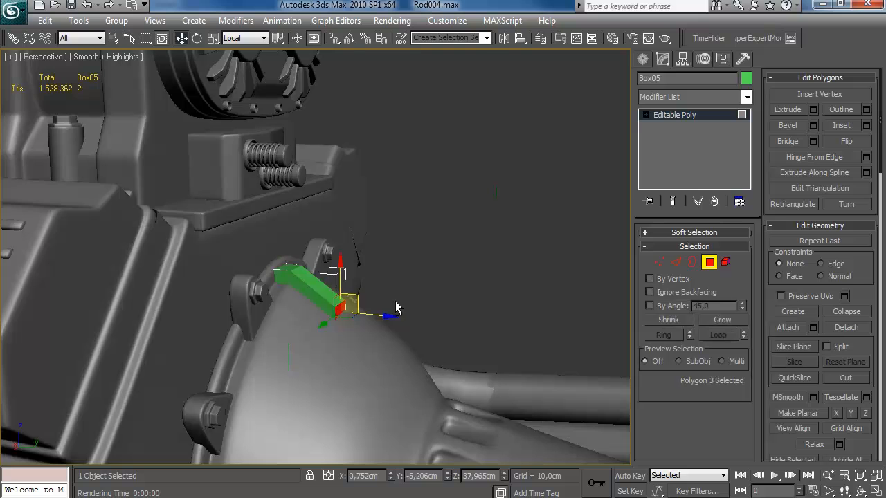
Extrude the rib's end face again and pull its lower vertices down along the Parent axes.
left_click(803, 111)
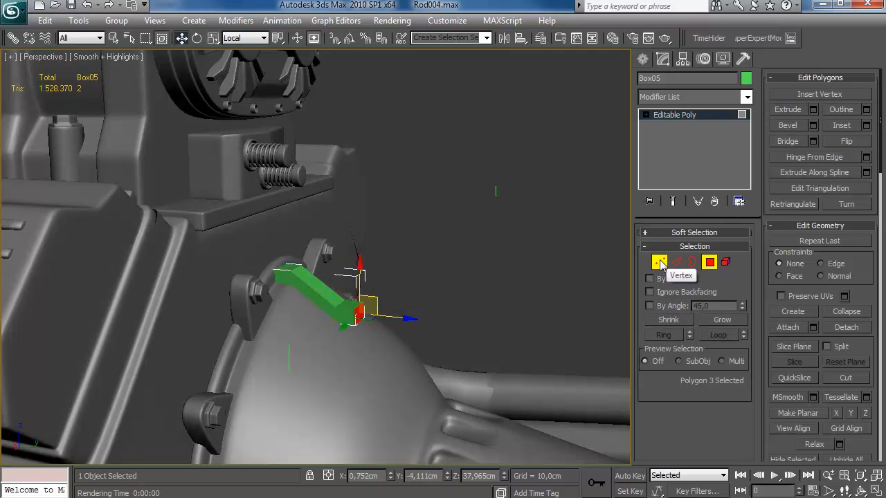
left_click(659, 262)
left_click_drag(384, 310, 356, 335)
left_click(245, 37)
left_click(239, 84)
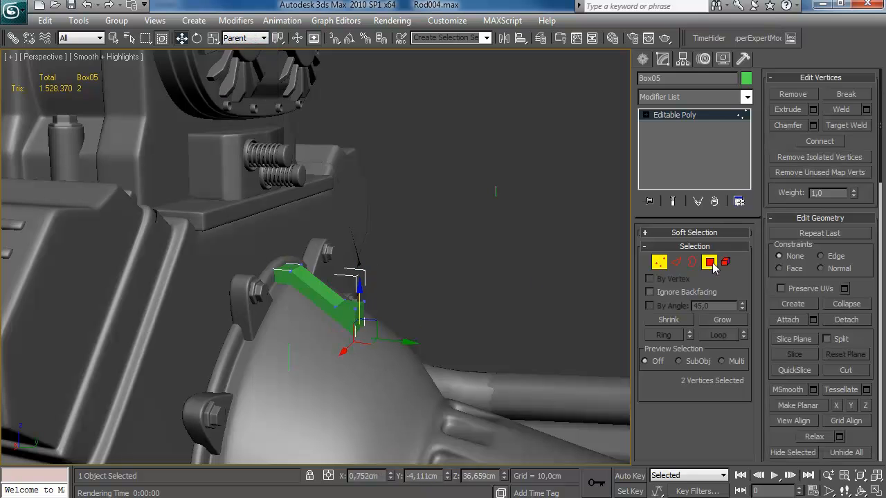
Extrude the rib's end face by 1.095 cm and move it down the bell housing to the slotted ring.
left_click(710, 262)
left_click(814, 109)
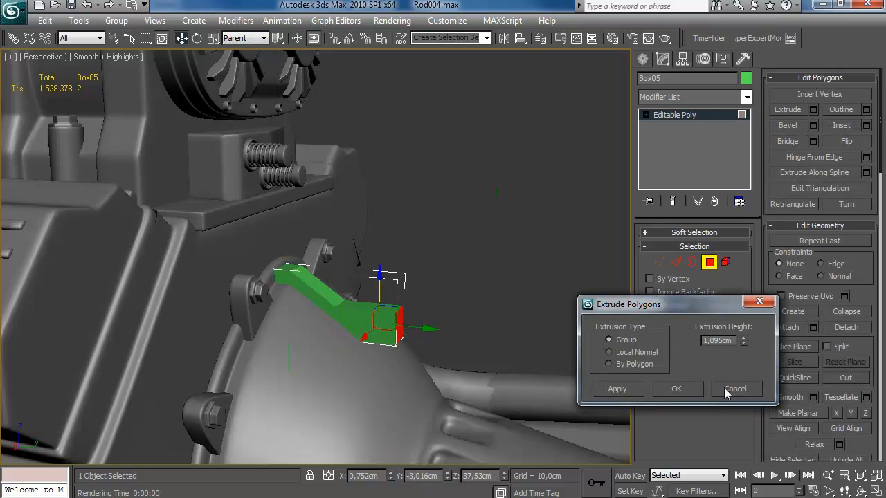
left_click(725, 390)
middle_click_drag(397, 311, 357, 234)
left_click_drag(353, 237, 411, 317)
Delete the rib faces that lie against the housing.
middle_click_drag(423, 298, 304, 288, "alt")
left_click_drag(475, 174, 405, 356)
middle_click_drag(405, 355, 513, 294, "alt")
key("Delete")
key("F3")
key("F3")
Connect the edge ring picked at the rib's upper end and adjust the slide of the new support loops.
left_click(677, 262)
left_click(439, 350)
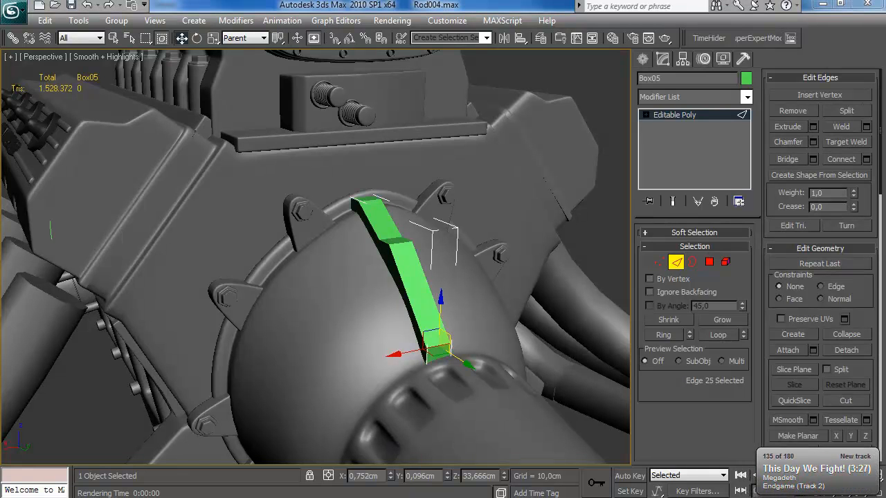
middle_click_drag(378, 212, 355, 209, "alt")
left_click(355, 208)
key("alt+r")
left_click(866, 159)
key("F4")
left_click_drag(758, 364, 705, 437)
left_click(674, 402)
Connect the edge ring picked at the rib's lower end to add further support loops.
left_click(434, 363)
key("alt+r")
left_click(866, 158)
left_click(675, 405)
Connect the edge ring along the rib's short raised step with 2 segments.
middle_click_drag(429, 332, 516, 326, "alt")
left_click(366, 254)
key("alt+r")
left_click(866, 158)
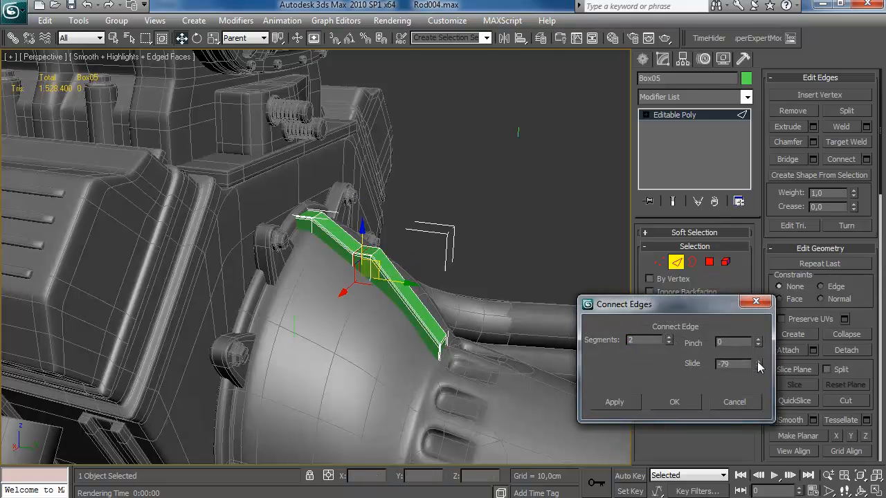
left_click(690, 400)
Connect the edge ring along the rib's long lower slope and adjust the pinch of the loops.
left_click(412, 304)
key("alt+r")
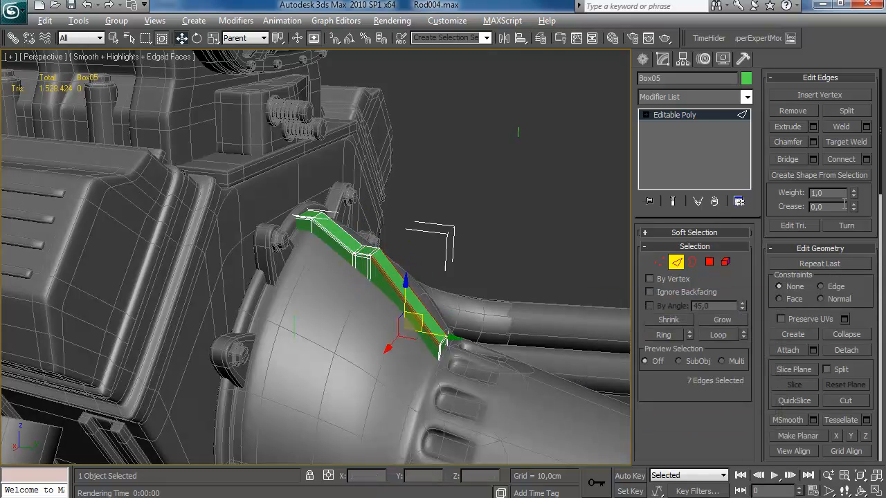
left_click(866, 159)
left_click_drag(759, 339, 760, 335)
left_click(693, 401)
Connect the edge ring along the short section at the rib's flange end.
left_click(302, 212)
key("alt+r")
left_click(866, 158)
left_click(674, 402)
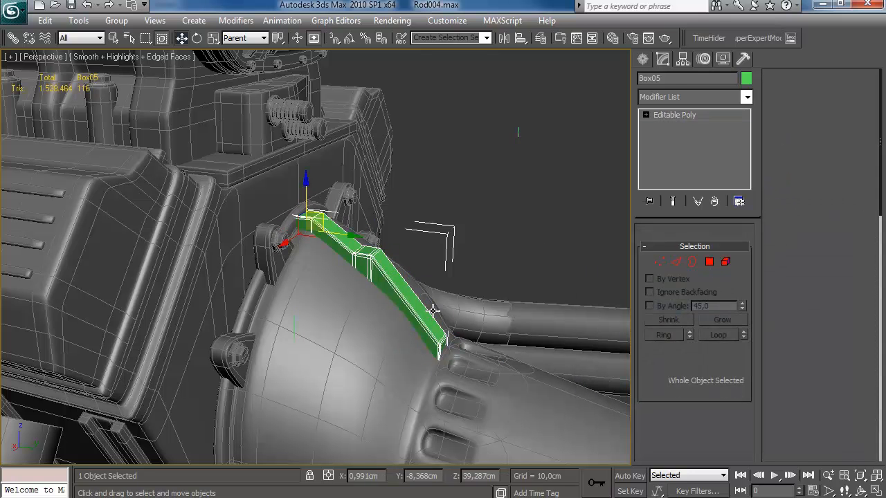
Attach the rib to the transmission housing's Editable Poly base and deselect the housing.
left_click(363, 339)
left_click(667, 137)
left_click(796, 179)
left_click(388, 270)
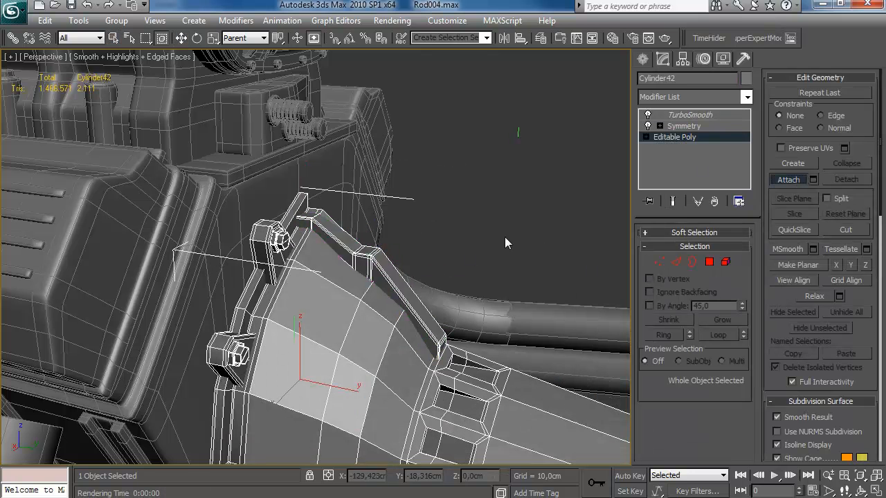
key("w")
left_click(436, 235)
scroll(436, 239, "down", 5)
middle_click_drag(425, 274, 386, 252, "alt")
key("F4")
scroll(411, 266, "up", 5)
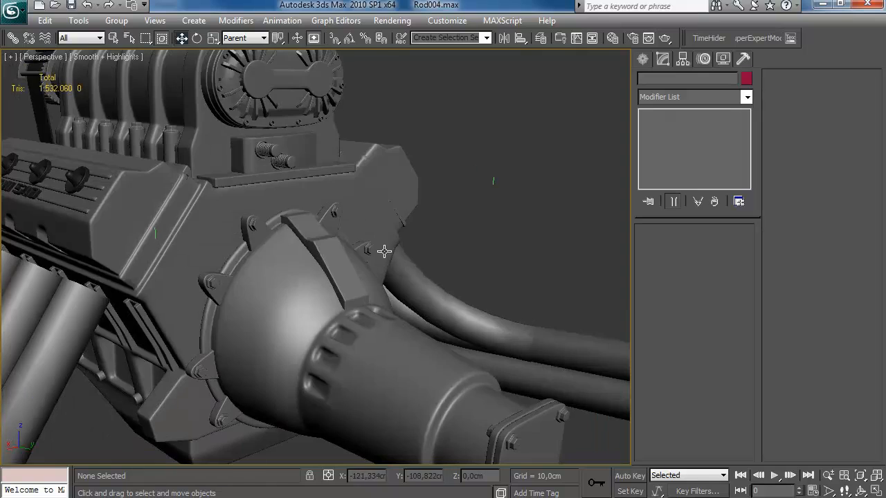
left_click(306, 495)
left_click(305, 496)
Draw a small box about 1.01 × 0.97 × 0.79 cm beside the transmission housing's flange in the side view.
left_click(642, 59)
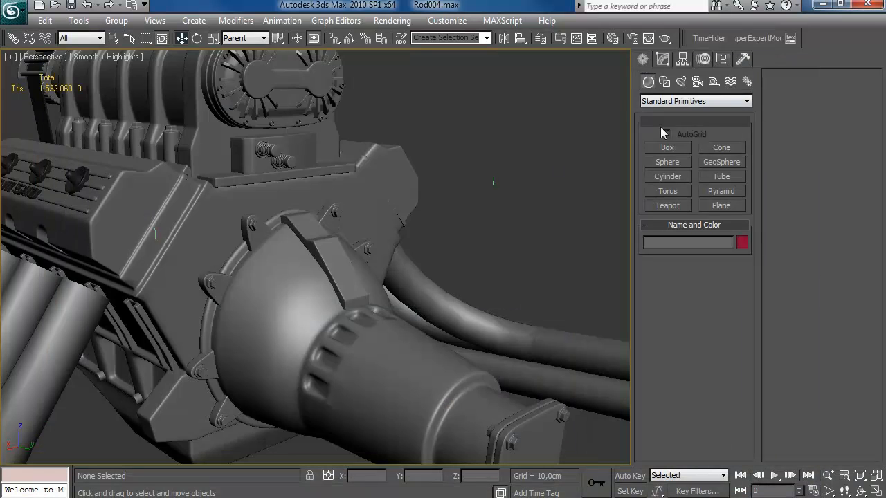
left_click(667, 148)
middle_click_drag(363, 275, 421, 253, "alt")
key("alt+w")
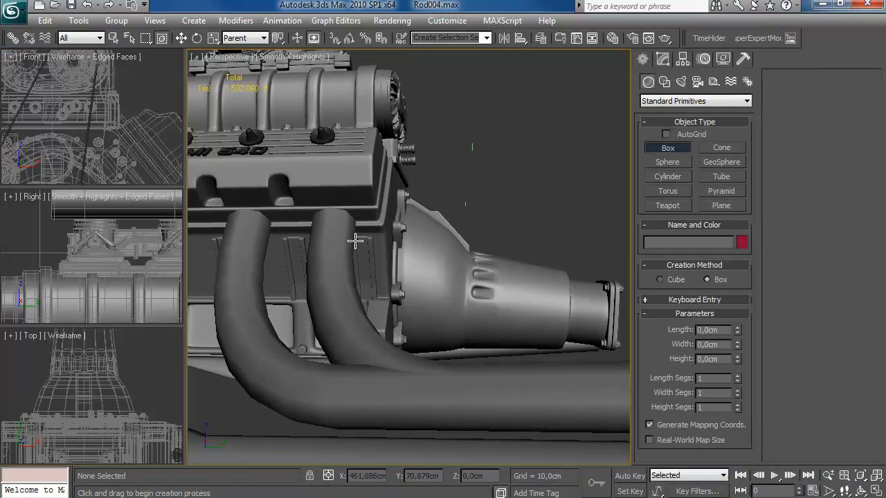
key("alt+w")
scroll(166, 277, "down", 3)
scroll(313, 245, "up", 8)
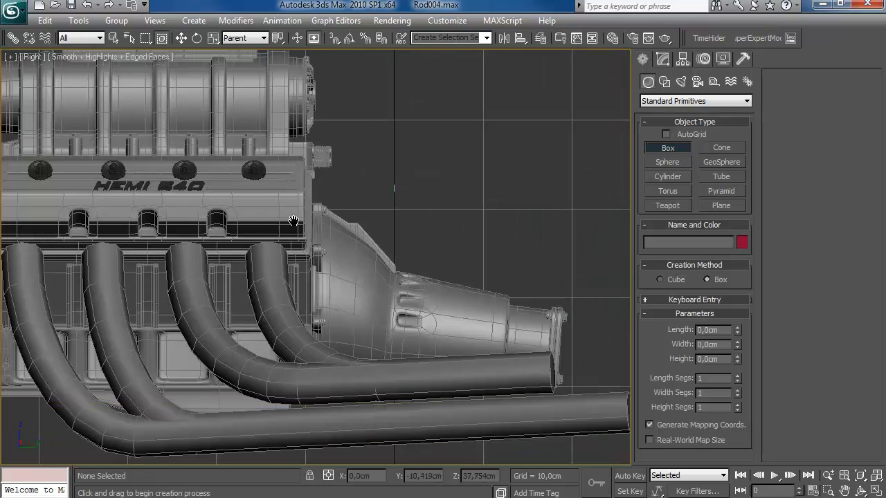
scroll(313, 245, "down", 2)
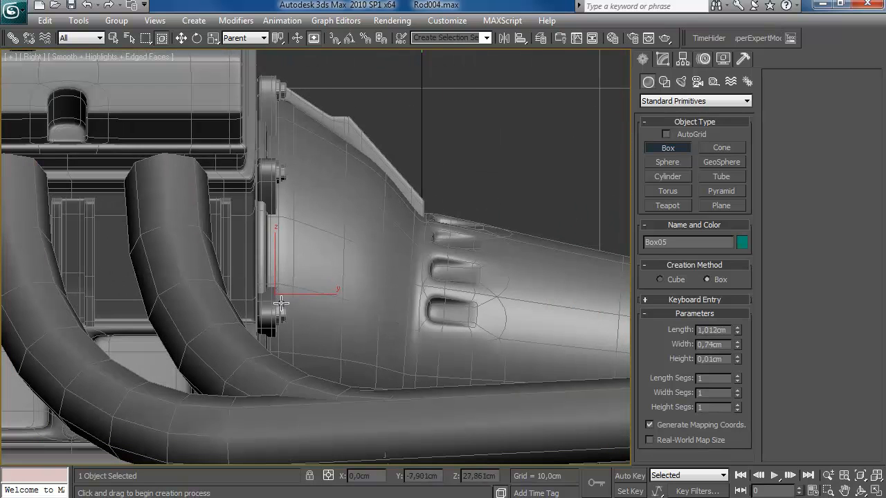
left_click(282, 313)
right_click(291, 312)
Move the small box along X out to the housing's side surface, just above a flange lug.
key("alt+w")
middle_click(438, 283)
key("alt+w")
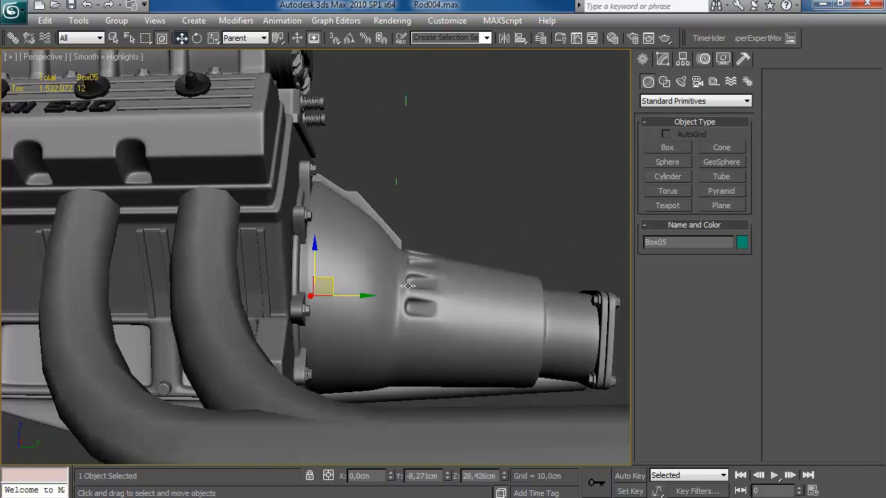
middle_click_drag(439, 282, 286, 307, "alt")
scroll(309, 296, "up", 3)
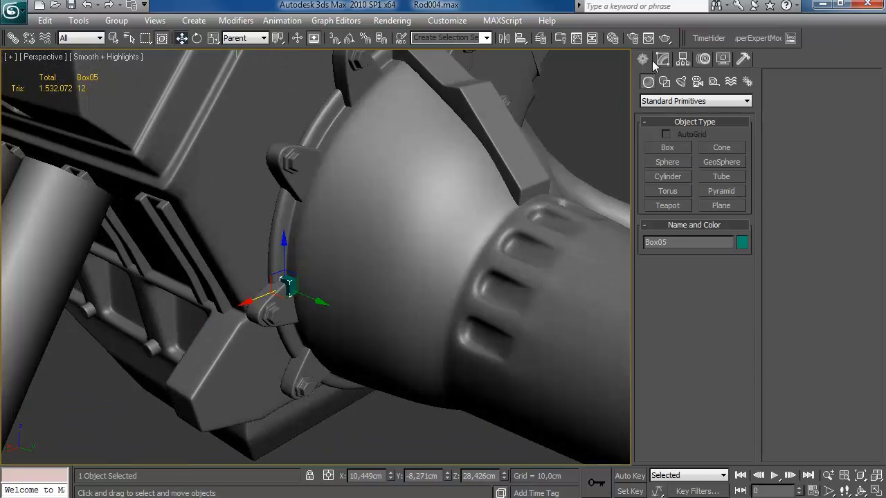
left_click(662, 59)
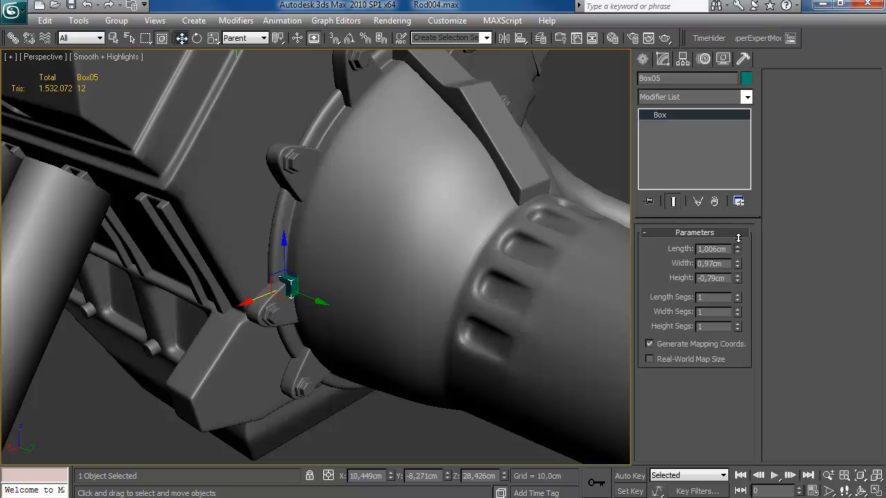
middle_click_drag(441, 281, 471, 281, "alt")
Convert the box to Editable Poly and delete its hidden polygons facing the flange and the housing.
right_click(684, 115)
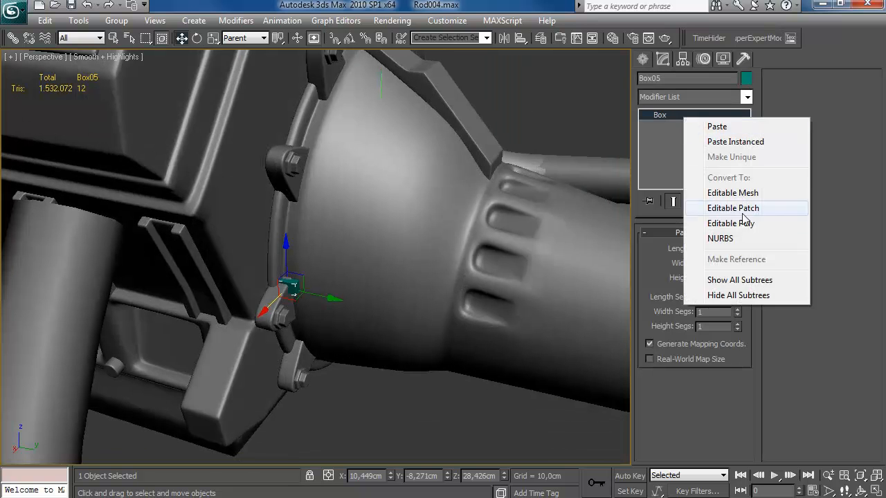
left_click(726, 225)
key("4")
left_click(289, 269)
middle_click_drag(289, 268, 288, 256, "alt")
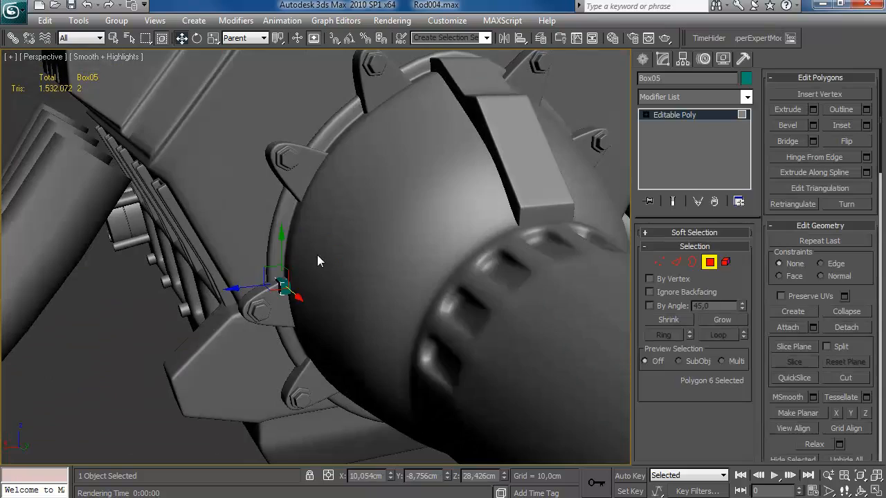
left_click_drag(286, 301, 287, 301)
key("Delete")
mouse_move(320, 299)
middle_mouse_down("alt")
mouse_move(354, 204)
mouse_move(179, 224)
mouse_move(342, 255)
mouse_move(445, 221)
mouse_move(462, 225)
mouse_move(328, 312)
middle_mouse_up("alt")
Extrude the box's front polygon and move and rotate it to start a thin rib following the housing's curve.
left_click(252, 321)
middle_click_drag(279, 338, 280, 360, "alt")
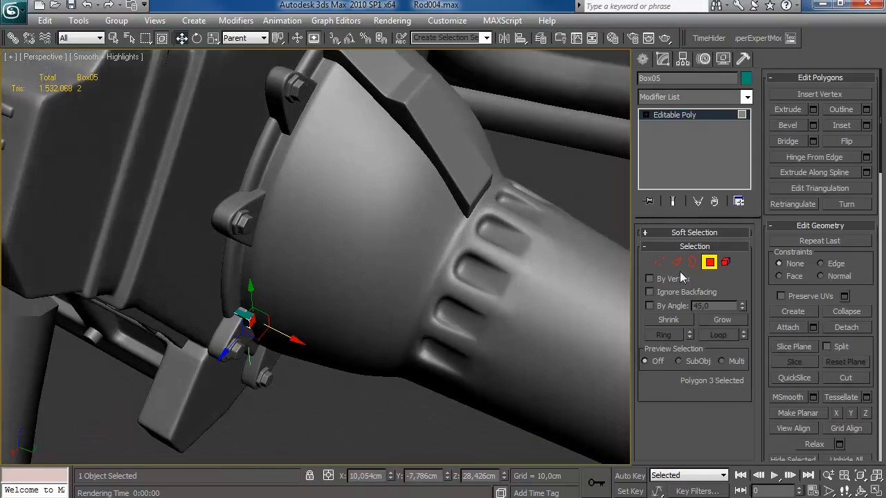
left_click(814, 110)
left_click(677, 387)
mouse_move(433, 426)
left_mouse_down()
mouse_move(410, 401)
mouse_move(309, 354)
left_mouse_up()
key("e")
key("w")
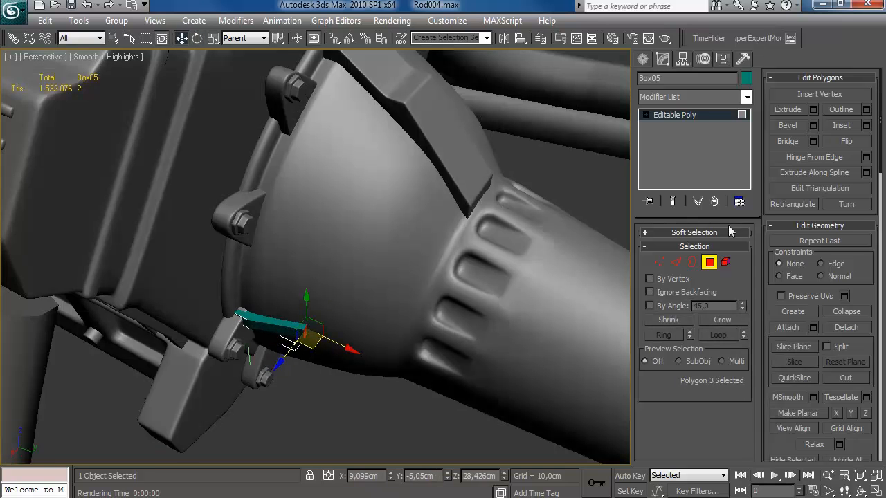
Extend the rib with two more extruded sections, moving and rotating the end polygon until it reaches the recessed collar.
left_click_drag(305, 333, 376, 374)
right_click(375, 374)
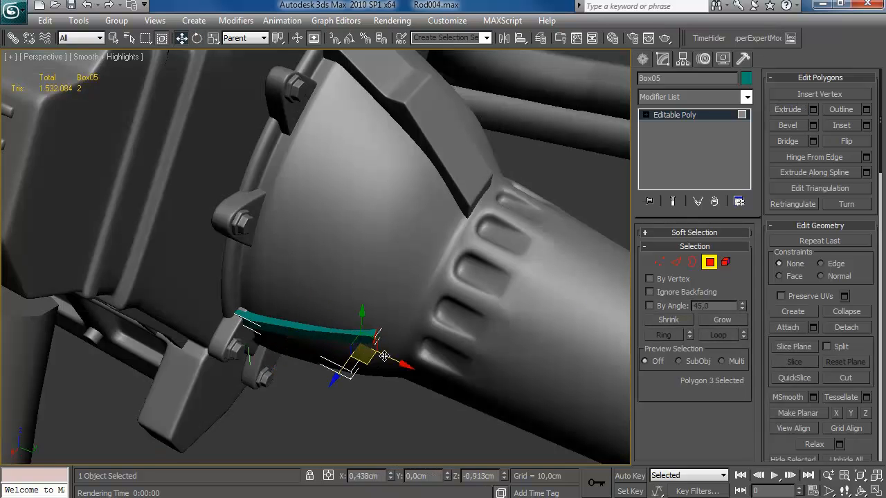
key("e")
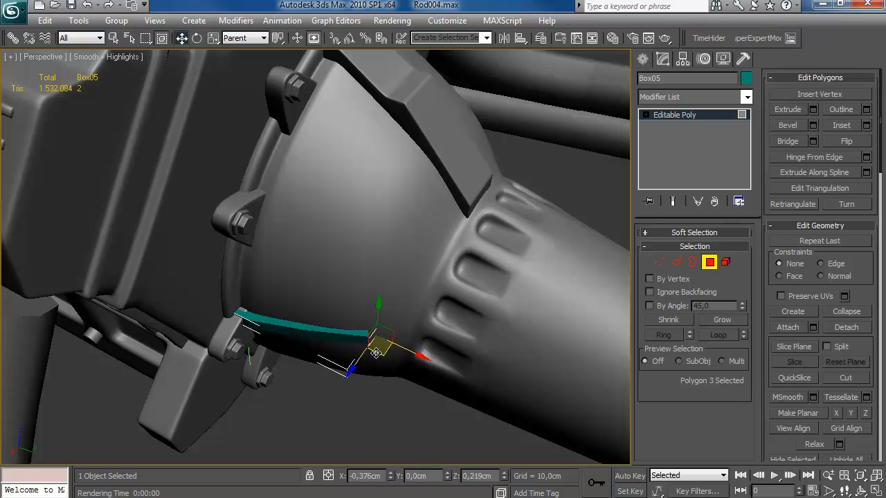
mouse_move(369, 341)
middle_mouse_down("alt")
mouse_move(391, 318)
mouse_move(369, 340)
middle_mouse_up("alt")
left_click_drag(366, 334, 370, 328)
key("w")
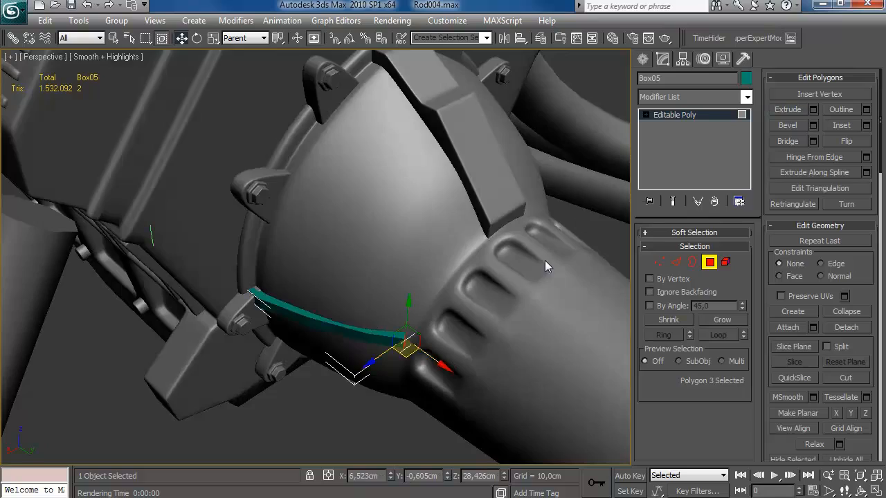
Delete the remaining polygons on the rib's inner side against the housing.
middle_click_drag(572, 251, 494, 316, "alt")
mouse_move(418, 359)
middle_mouse_down("alt")
mouse_move(455, 252)
mouse_move(392, 270)
mouse_move(484, 287)
mouse_move(443, 282)
mouse_move(461, 274)
mouse_move(444, 265)
mouse_move(428, 315)
middle_mouse_up("alt")
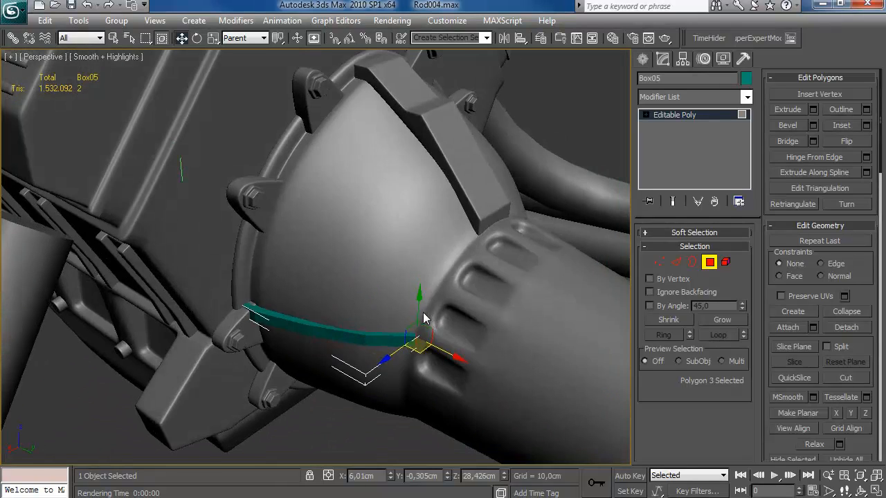
key("F3")
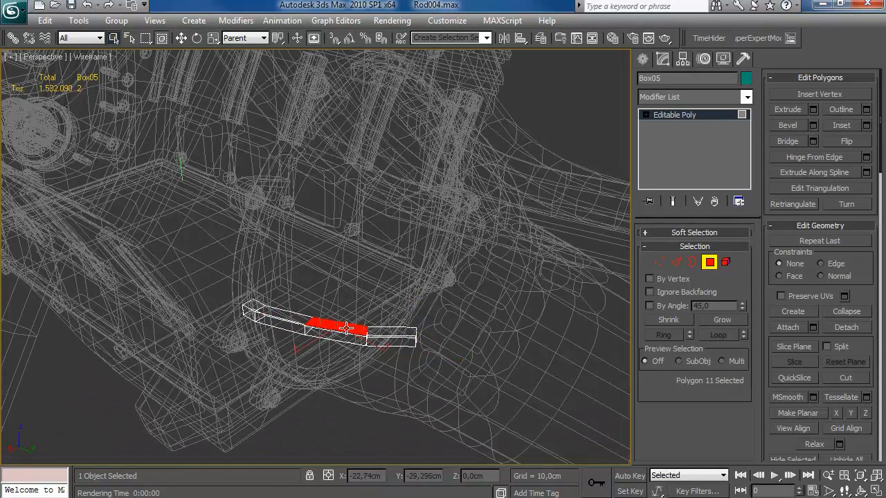
middle_click_drag(454, 315, 672, 258, "alt")
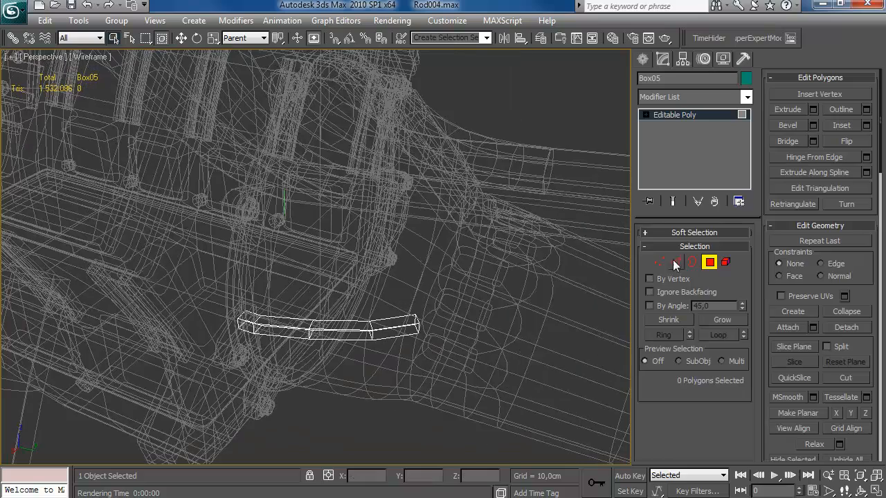
Connect the edge ring across the rib's width to add a loop along its full length.
left_click(677, 262)
middle_click_drag(460, 325, 416, 336, "alt")
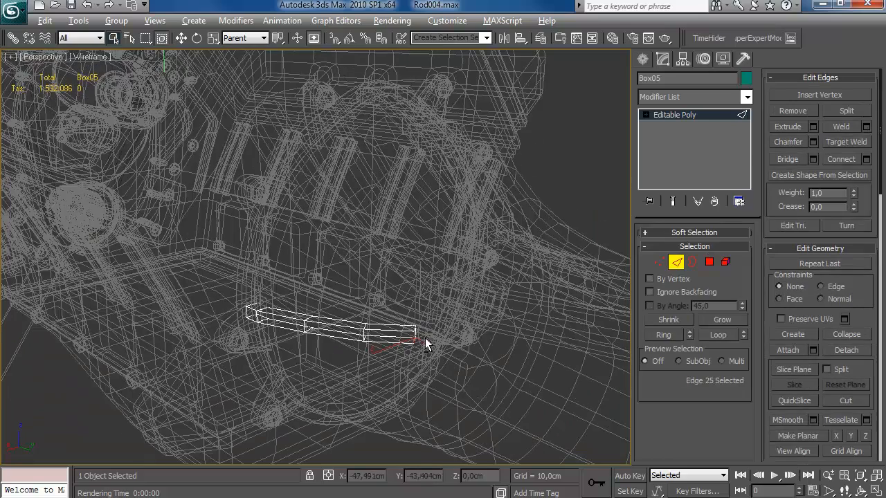
left_click(866, 159)
left_click(677, 401)
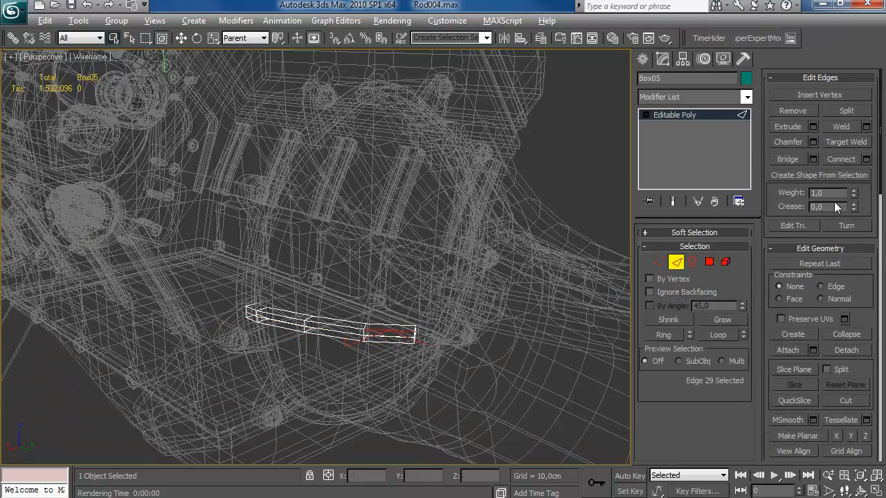
Connect the lengthwise edges at both rib ends with 1 segment to add supporting loops, using a slide of 95 at the tip.
left_click(867, 159)
left_click_drag(758, 364, 748, 393)
left_click(675, 401)
left_click(257, 311)
left_click(867, 159)
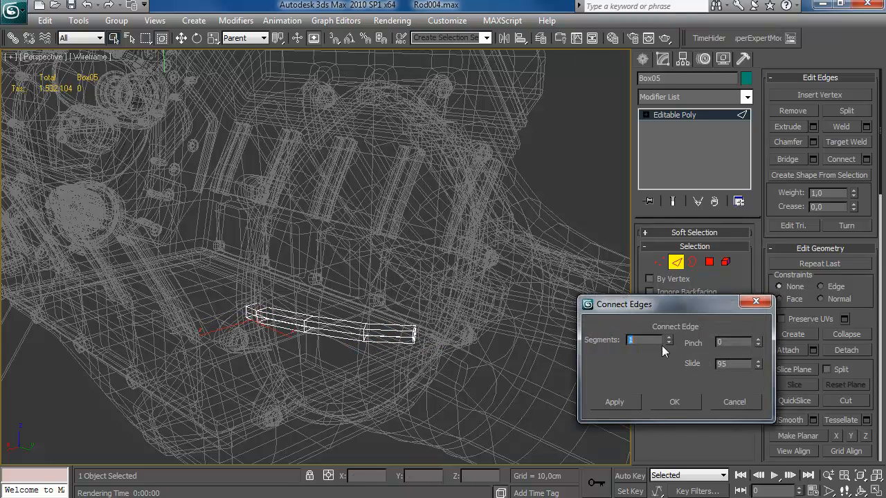
left_click(674, 401)
Move the rib against the housing and adjust its collar-end vertices to fit the curved surface.
left_click(677, 262)
key("F3")
key("w")
left_click_drag(247, 290, 246, 311)
middle_click_drag(298, 327, 301, 359, "alt")
left_click(657, 263)
left_click_drag(454, 383, 309, 291)
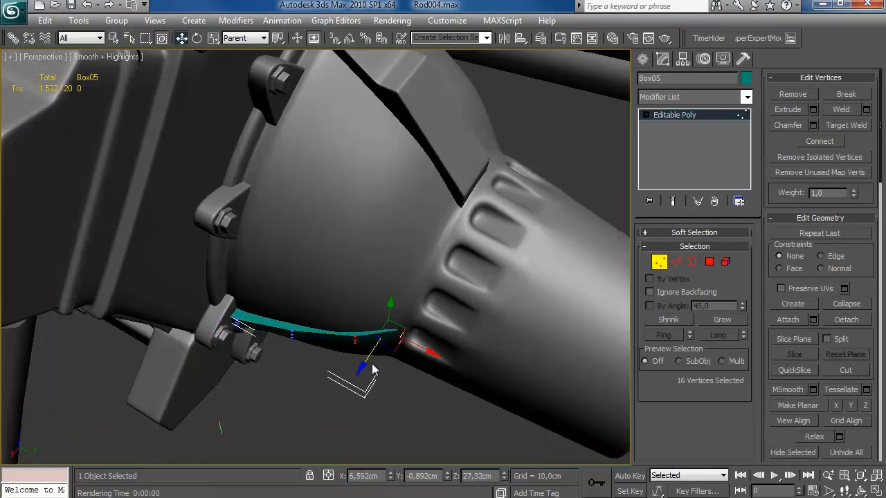
middle_click_drag(311, 331, 352, 248, "alt")
left_click(659, 262)
Align only the rib's pivot to the transmission housing.
left_click(682, 59)
left_click(698, 146)
left_click(521, 38)
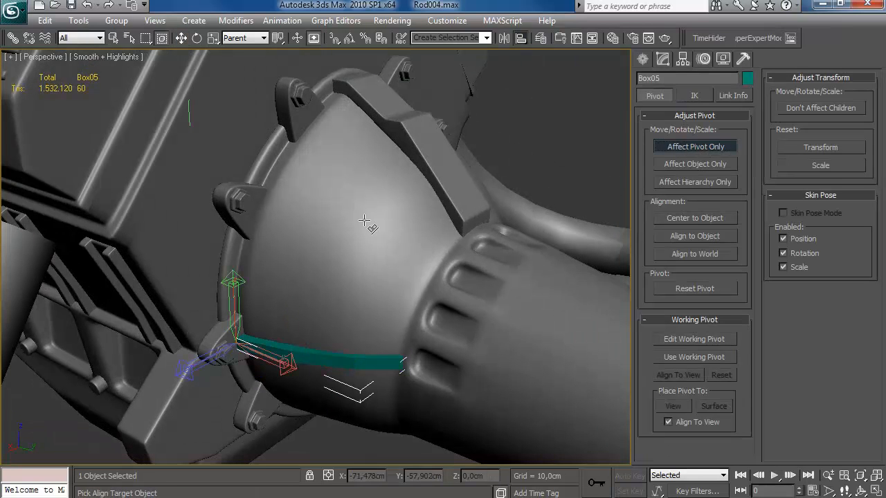
left_click(392, 190)
left_click(578, 133)
left_click(647, 337)
left_click(696, 146)
Clone the rib as a copy by rotating it upward around the housing.
middle_click_drag(425, 238, 394, 205)
key("e")
left_click_drag(297, 212, 335, 166, "shift")
key("Return")
Select the copied rib as an element and reposition it on the housing surface.
middle_click_drag(314, 214, 291, 204, "alt")
left_click(661, 59)
left_click(725, 261)
left_click(374, 206)
key("w")
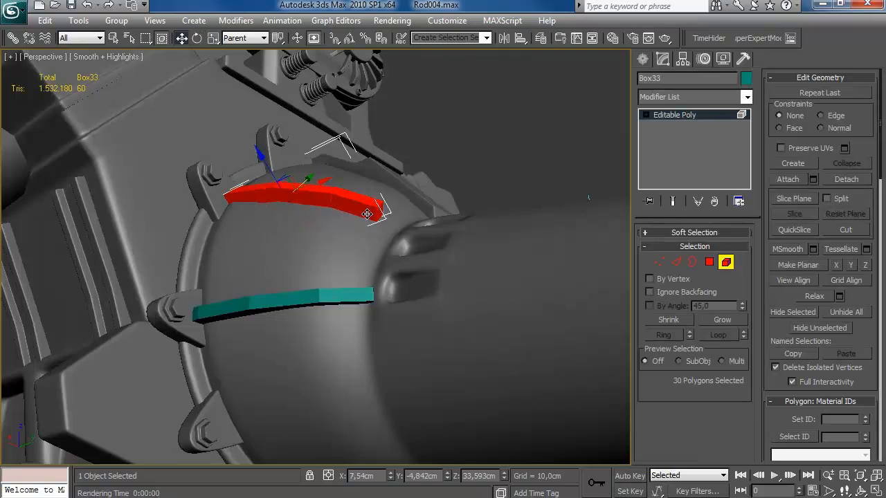
middle_click_drag(373, 207, 287, 188, "alt")
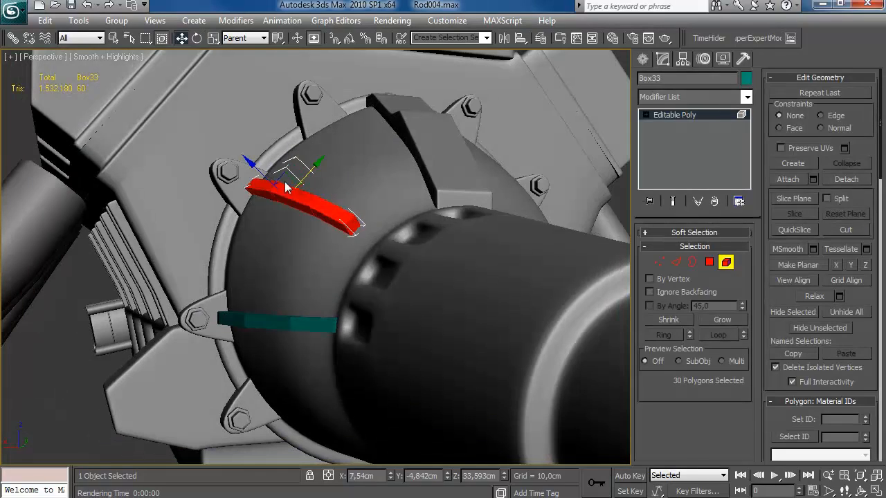
Move the copied rib's vertices toward the collar so it follows the housing's curvature.
left_click(660, 263)
middle_click_drag(392, 172, 421, 154, "alt")
left_click_drag(466, 170, 246, 256)
middle_click_drag(307, 226, 377, 206, "alt")
left_click_drag(347, 200, 372, 220)
middle_click_drag(423, 198, 378, 225, "alt")
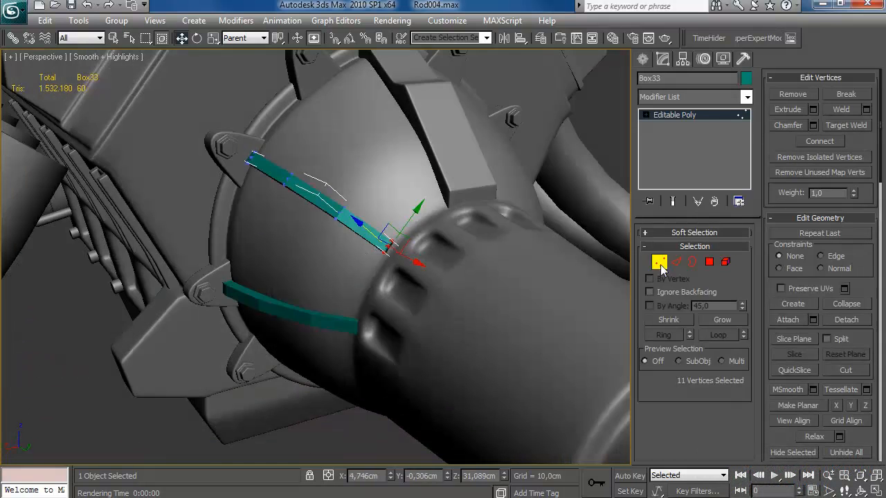
left_click(660, 262)
Clone the upper rib by rotation to a spot beside the large raised rib and shift it sideways along X.
scroll(421, 193, "down", 2)
middle_click_drag(421, 193, 402, 252, "alt")
key("e")
mouse_move(401, 251)
left_mouse_down("shift")
mouse_move(398, 229)
mouse_move(440, 225)
left_mouse_up("shift")
key("Return")
middle_click_drag(440, 225, 403, 251, "alt")
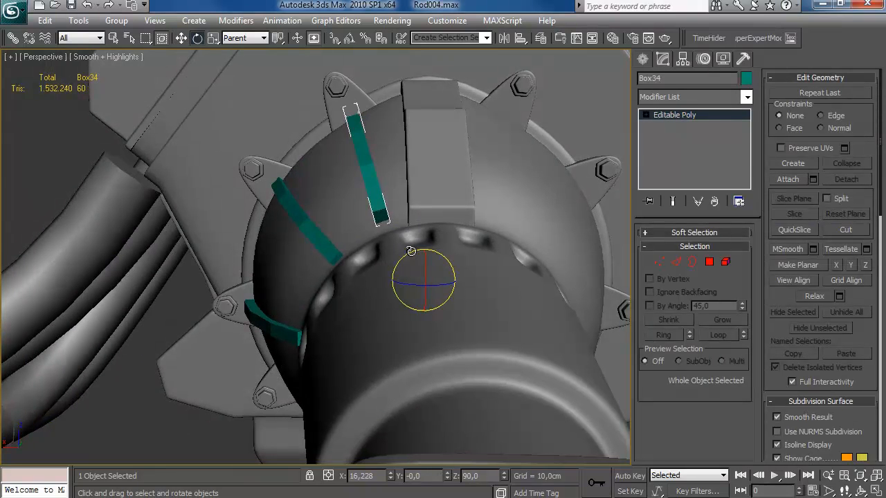
key("w")
mouse_move(422, 253)
left_mouse_down()
mouse_move(393, 261)
mouse_move(406, 267)
left_mouse_up()
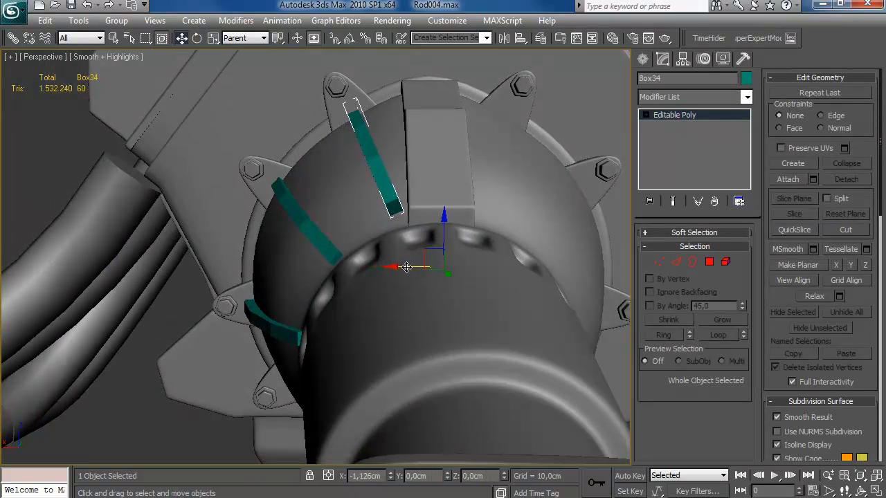
Adjust the top rib's vertices at the collar and flange ends to fit it to the housing.
key("4")
key("e")
key("w")
left_click_drag(378, 122, 375, 126)
middle_click_drag(376, 130, 468, 109, "alt")
left_click_drag(353, 118, 349, 104)
middle_click_drag(542, 210, 540, 206, "alt")
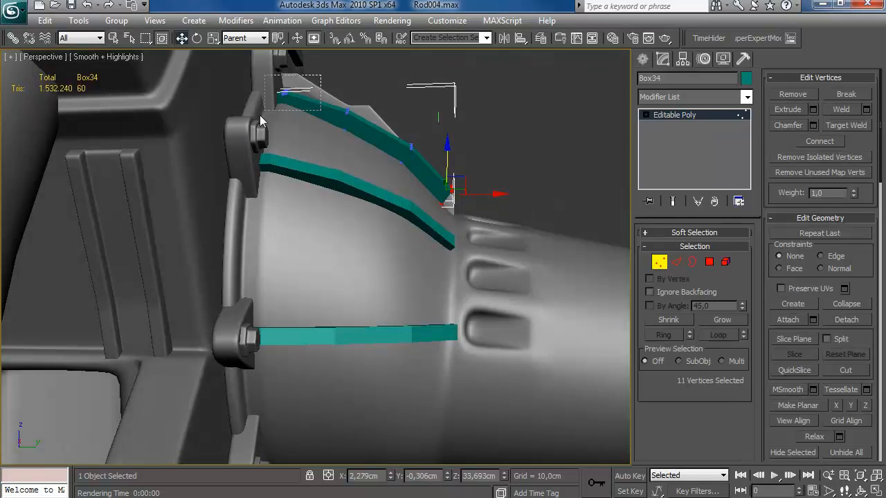
left_click(658, 263)
Clone the first side rib as a copy rotated about 28° downward to the next flange lug.
middle_click_drag(256, 221, 334, 191, "alt")
left_click(334, 190)
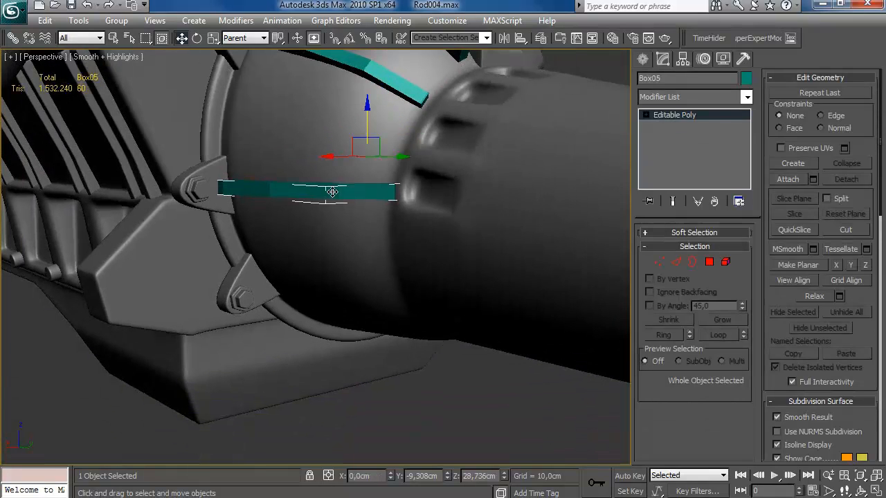
mouse_move(370, 149)
left_mouse_down("shift")
mouse_move(360, 169)
mouse_move(364, 221)
left_mouse_up("shift")
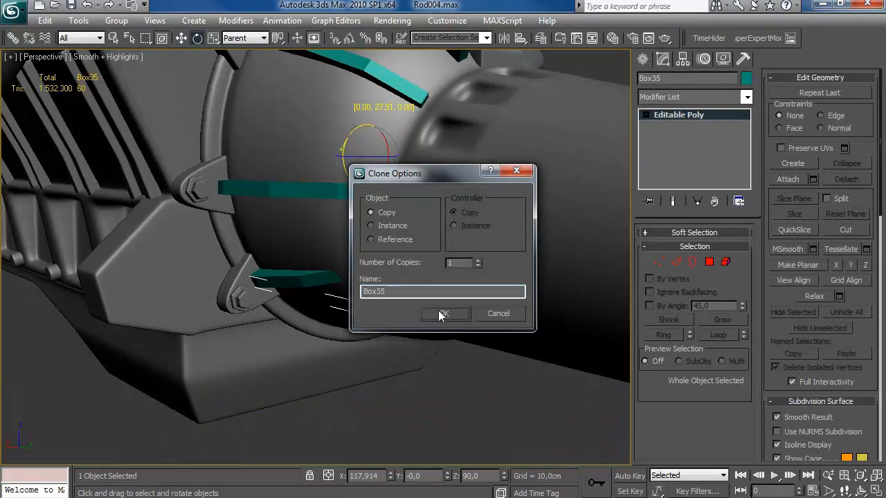
left_click(437, 311)
Move the lowest rib's collar-end vertices to fit it against the housing's underside.
left_click(661, 262)
middle_click_drag(459, 316, 482, 302, "alt")
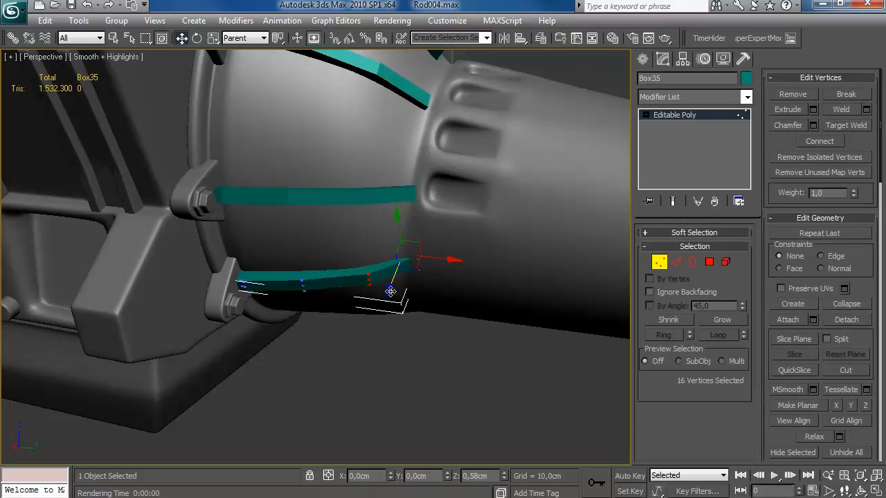
left_click(656, 266)
Attach the four thin ribs to the transmission housing's Editable Poly base and deselect the housing.
key("q")
left_click(493, 299)
left_click(670, 136)
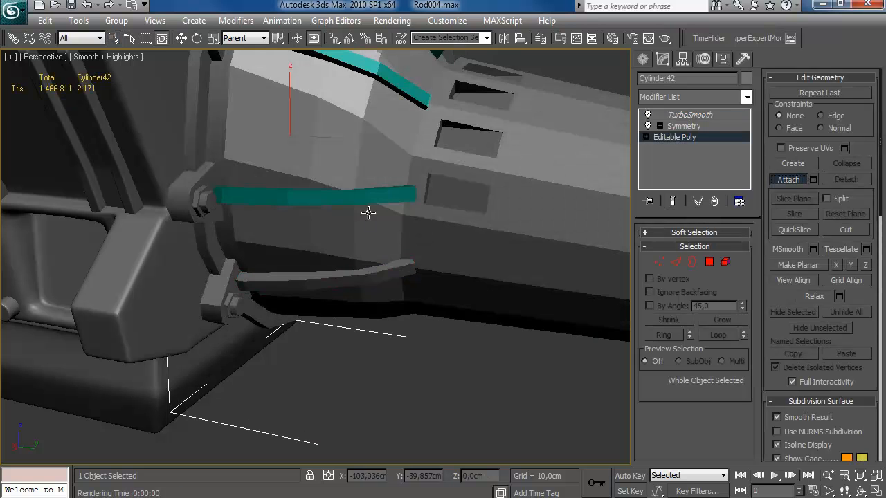
middle_click_drag(419, 116, 403, 137, "alt")
left_click(645, 60)
left_click(485, 133)
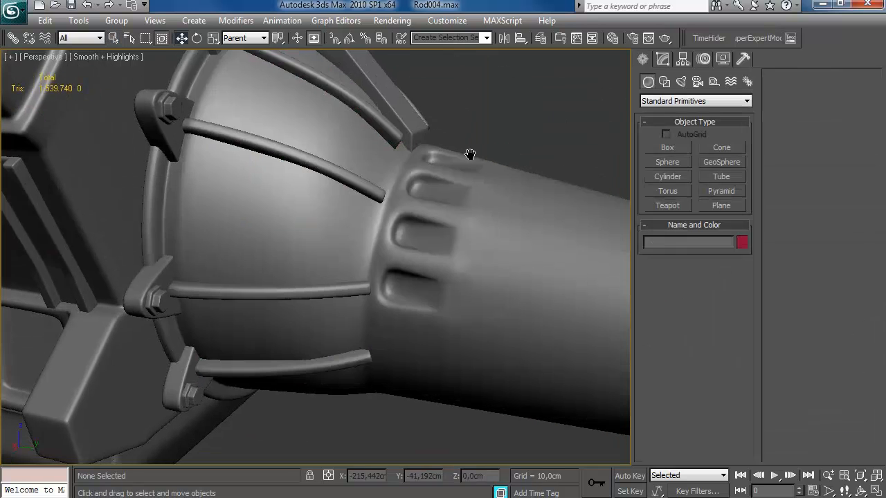
Examine the ribbed transmission housing and the whole engine from several angles.
scroll(389, 218, "down", 6)
middle_click_drag(388, 218, 267, 239, "alt")
scroll(267, 239, "down", 3)
middle_click_drag(406, 207, 443, 213, "alt")
scroll(433, 224, "up", 5)
middle_click_drag(297, 249, 478, 211, "alt")
middle_click_drag(377, 236, 234, 302, "alt")
middle_click_drag(335, 273, 277, 329, "alt")
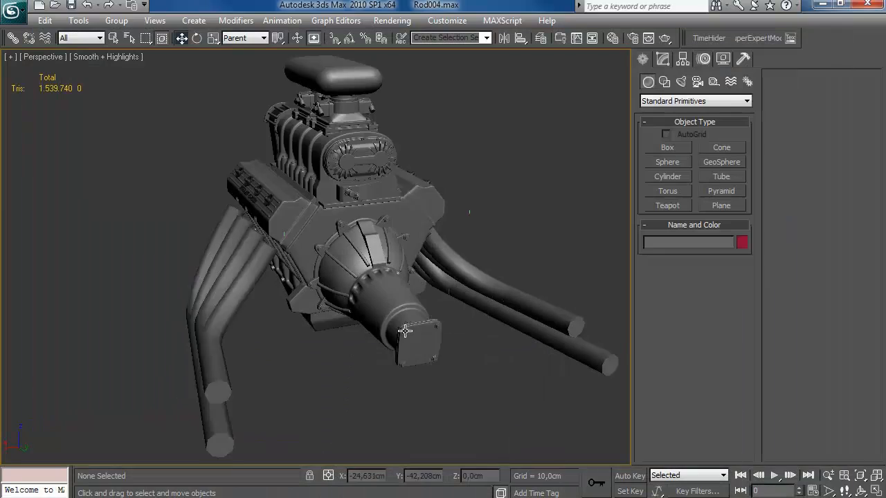
middle_click_drag(415, 291, 382, 315, "alt")
scroll(429, 298, "up", 5)
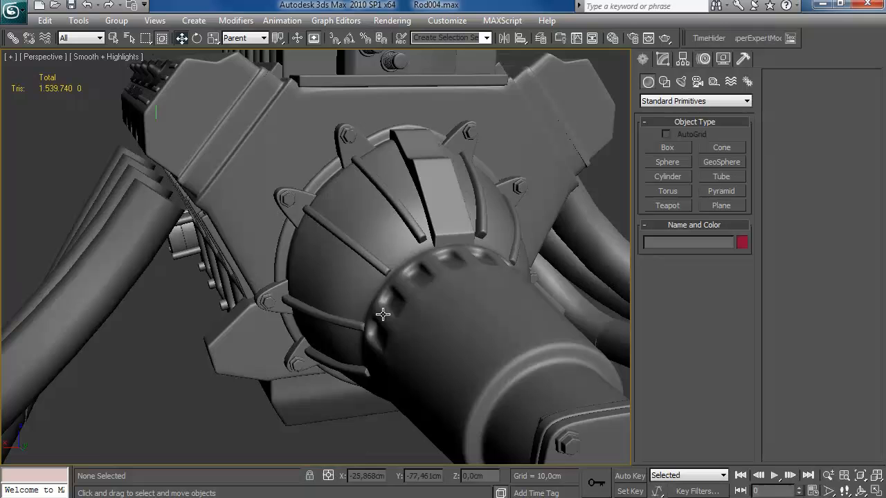
Create a small box about 1.5 x 1.9 cm in the Front view, near the collar end of the upper thin rib.
left_click(678, 150)
middle_click_drag(470, 275, 441, 241)
key("alt+w")
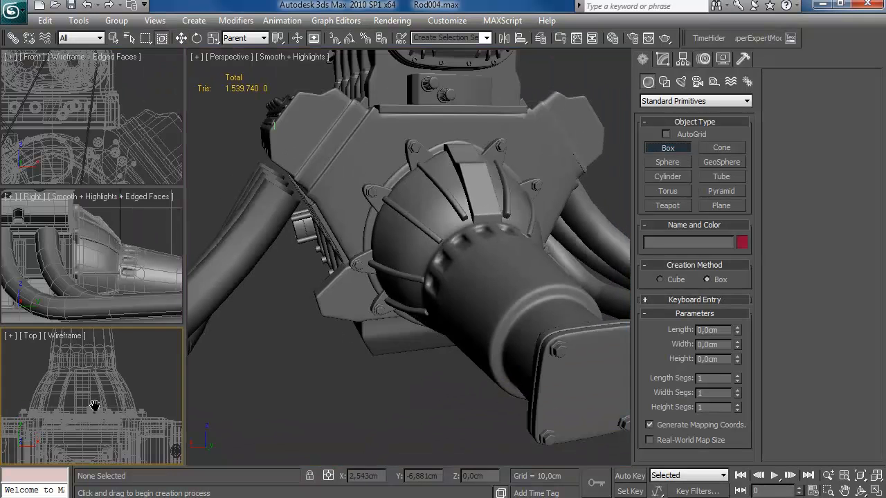
middle_click(96, 411)
middle_click(104, 139)
key("alt+w")
scroll(314, 288, "up", 3)
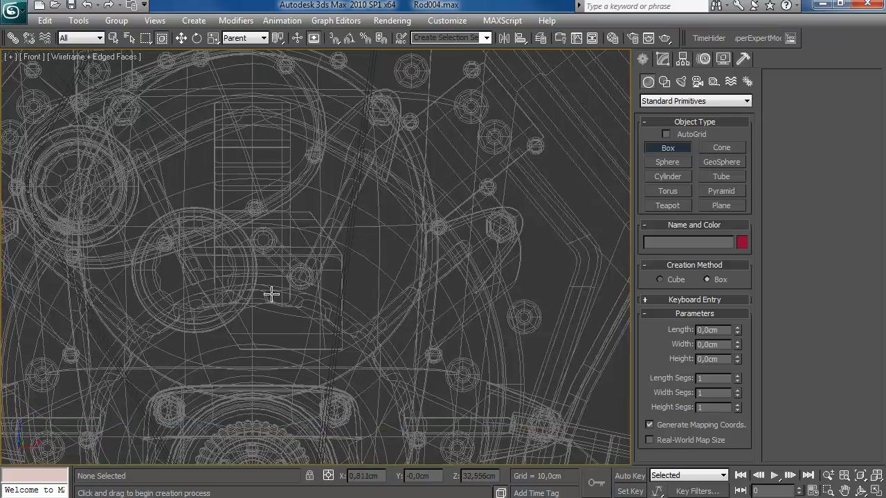
right_click(326, 226)
Move the box onto the upper thin rib's collar end and adjust its size to 1.52 x 1.9 x 1.79 cm.
middle_click_drag(509, 318, 496, 320)
key("alt+w")
middle_click(485, 281)
key("alt+w")
middle_click_drag(484, 281, 540, 321, "alt")
middle_click_drag(454, 211, 358, 276)
scroll(357, 276, "up", 3)
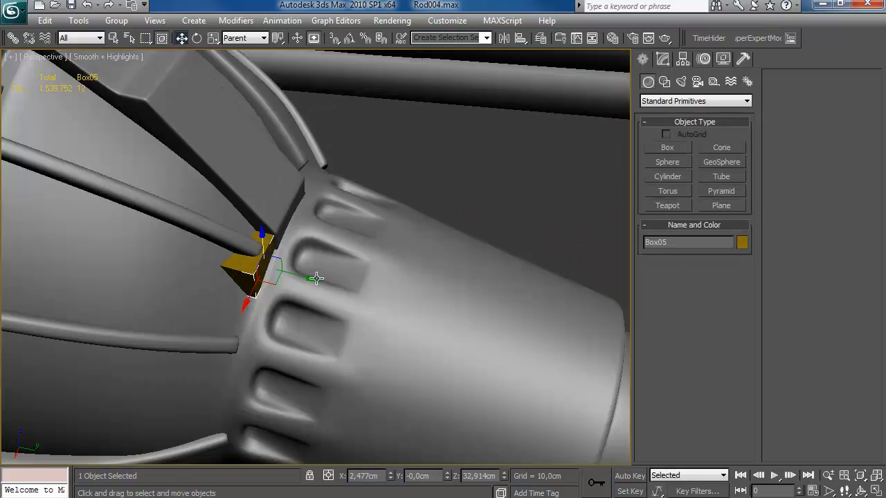
left_click_drag(313, 280, 310, 279)
middle_click_drag(310, 278, 365, 197, "alt")
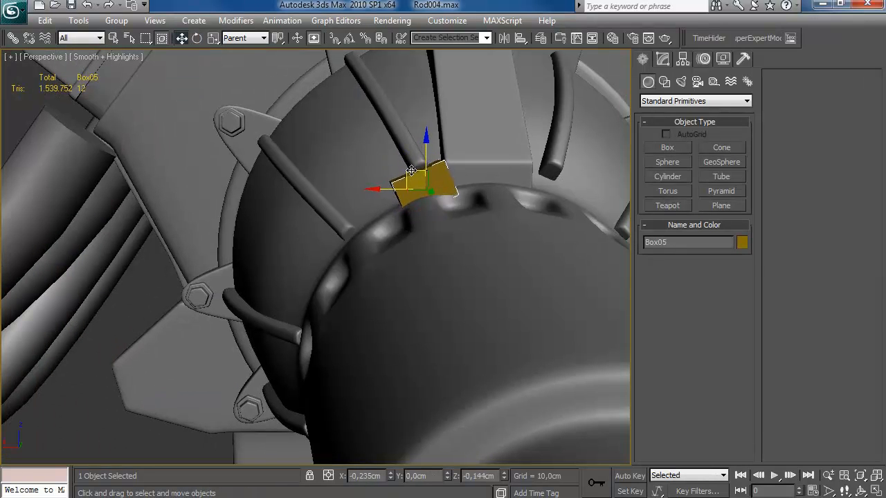
middle_click_drag(402, 222, 492, 239, "alt")
left_click_drag(468, 203, 462, 202)
left_click(663, 61)
left_click_drag(738, 233, 739, 231)
Convert the box to Editable Poly and delete its concealed polygons facing the housing.
middle_click_drag(441, 209, 444, 165, "alt")
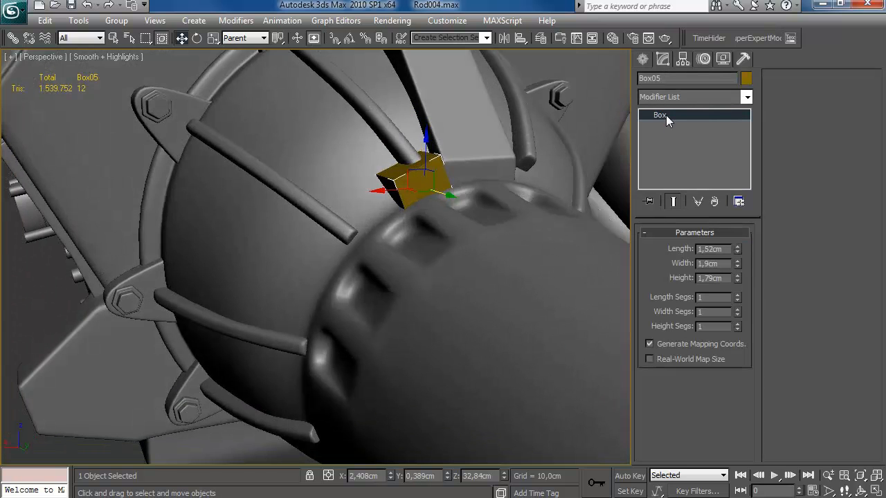
right_click(666, 116)
left_click(721, 221)
left_click(710, 262)
middle_click_drag(423, 243, 520, 246, "alt")
left_click_drag(360, 108, 408, 232)
key("Delete")
middle_click_drag(423, 238, 398, 193, "alt")
left_click_drag(476, 178, 373, 233)
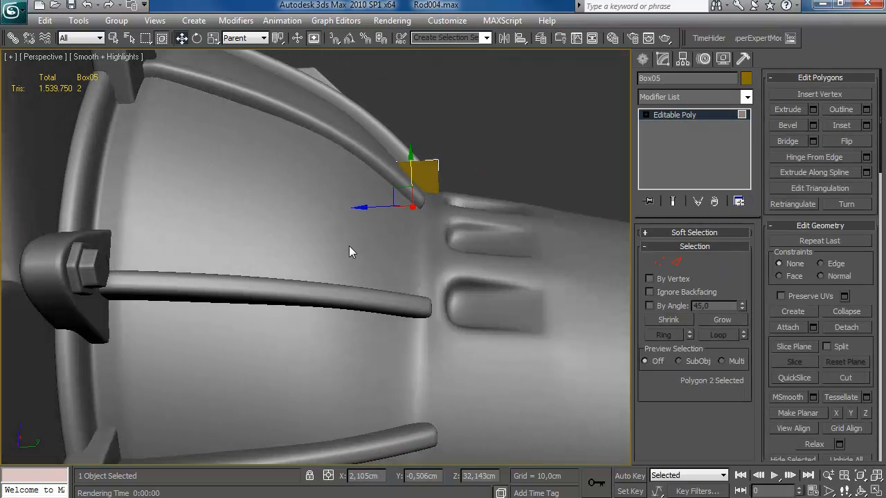
middle_click_drag(450, 220, 403, 214, "alt")
Add support loops to the block by connecting its edges, using two segments for the second set.
key("2")
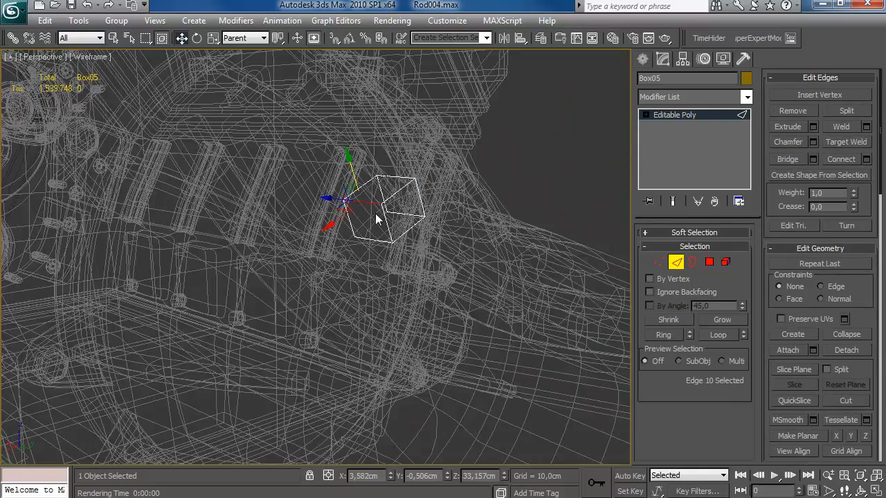
left_click(866, 159)
left_click_drag(759, 363, 740, 264)
left_click(677, 401)
middle_click_drag(485, 290, 417, 253, "alt")
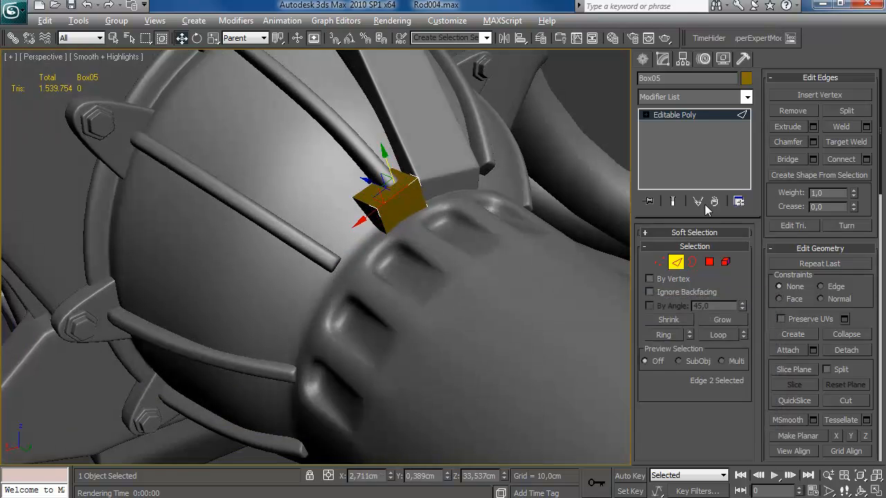
left_click(866, 159)
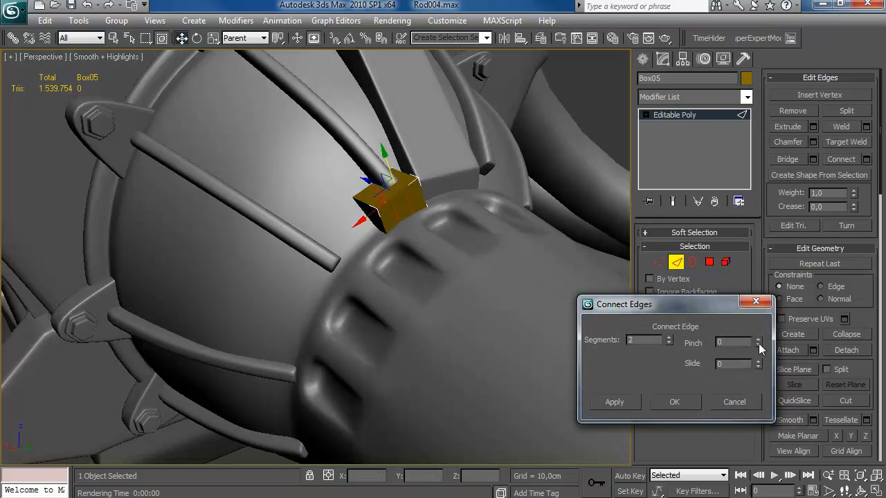
left_click(677, 402)
Clone the block as an element onto the second thin rib's end and rotate it to follow the collar.
middle_click_drag(530, 205, 378, 208, "alt")
key("4")
left_click_drag(292, 233, 294, 234, "shift")
left_click(730, 351)
key("e")
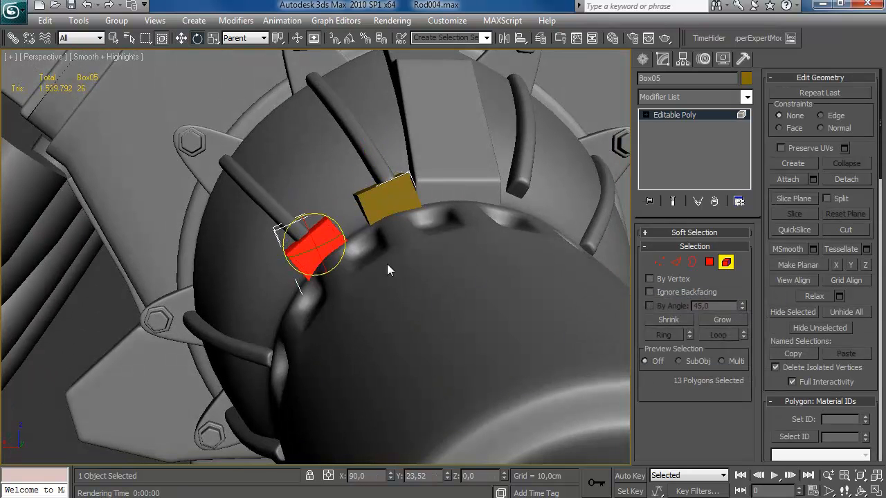
Clone the block as another element onto the third thin rib's end and align it with that rib.
middle_click_drag(353, 233, 386, 233, "alt")
left_click(730, 352)
key("w")
middle_click_drag(336, 207, 475, 233, "alt")
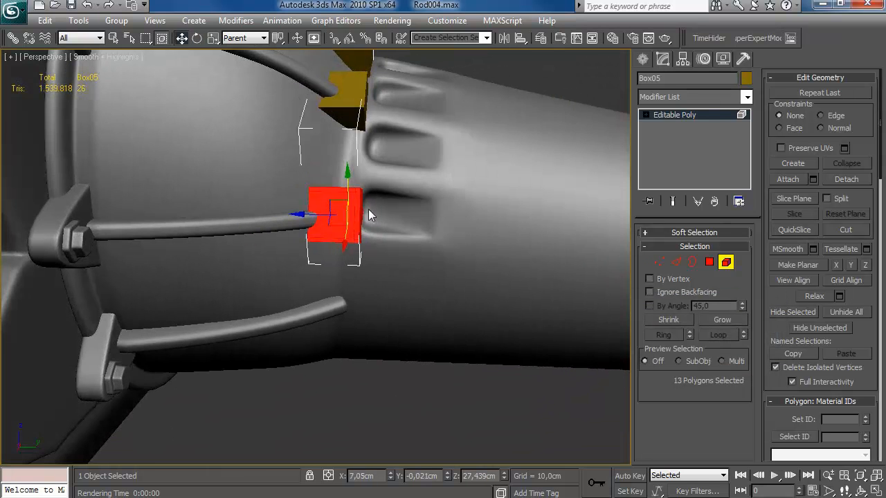
middle_click_drag(302, 213, 385, 203, "alt")
key("5")
Attach the three rib-end blocks to the transmission housing's Editable Poly base.
scroll(445, 168, "down", 4)
key("q")
left_click(403, 244)
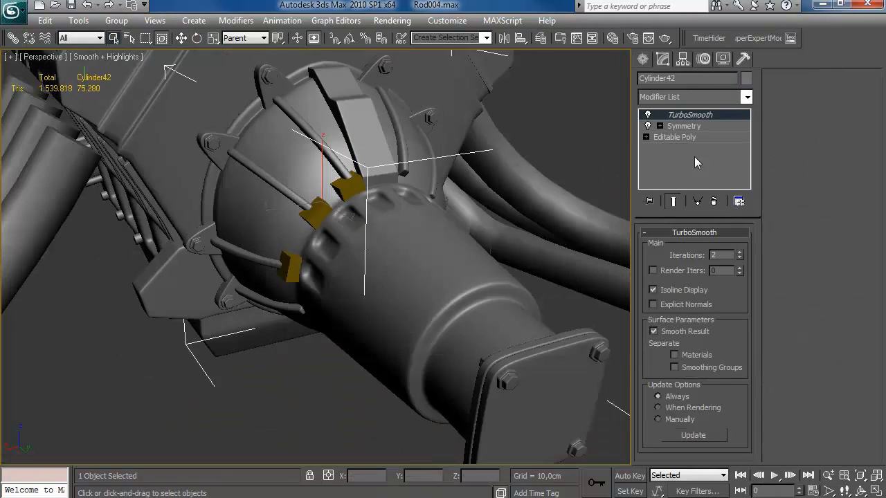
left_click(671, 138)
Clone a flange bolt as an element, seat it on the second rib's end block and scale it to fit.
left_click(724, 263)
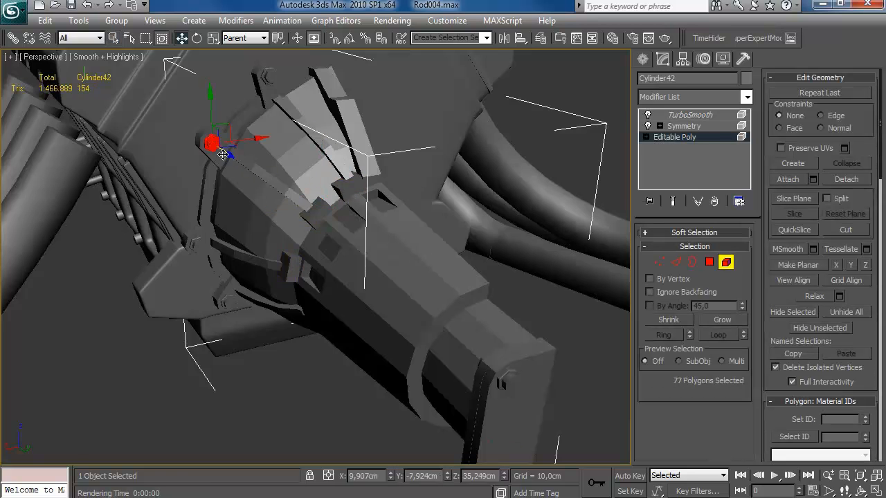
middle_click_drag(182, 186, 241, 160, "alt")
left_click_drag(366, 175, 371, 176, "shift")
left_click(724, 357)
middle_click_drag(409, 182, 311, 194, "alt")
left_click_drag(352, 147, 412, 207)
middle_click_drag(431, 289, 521, 344, "alt")
left_click_drag(413, 297, 382, 272)
middle_click_drag(369, 248, 332, 260, "alt")
scroll(333, 262, "up", 2)
key("r")
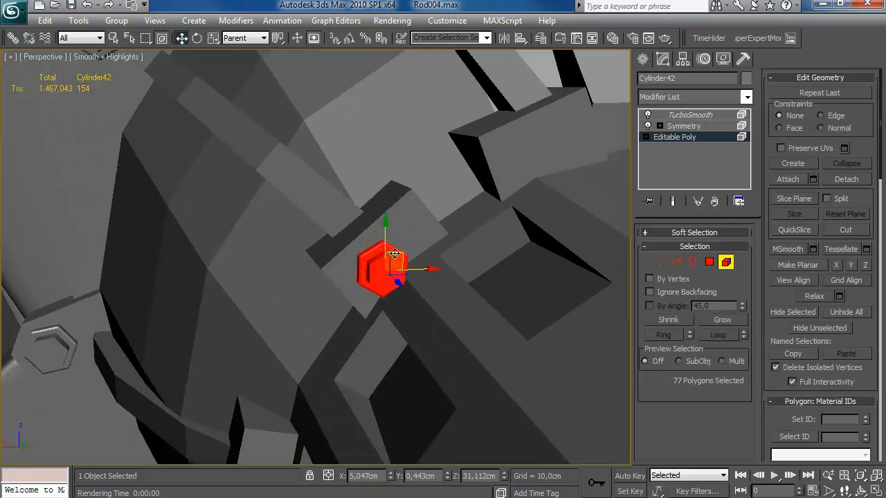
Clone the small bolt as an element onto the upper rib's end block and seat it on the face.
middle_click_drag(406, 237, 354, 291, "alt")
left_click_drag(344, 230, 344, 230, "shift")
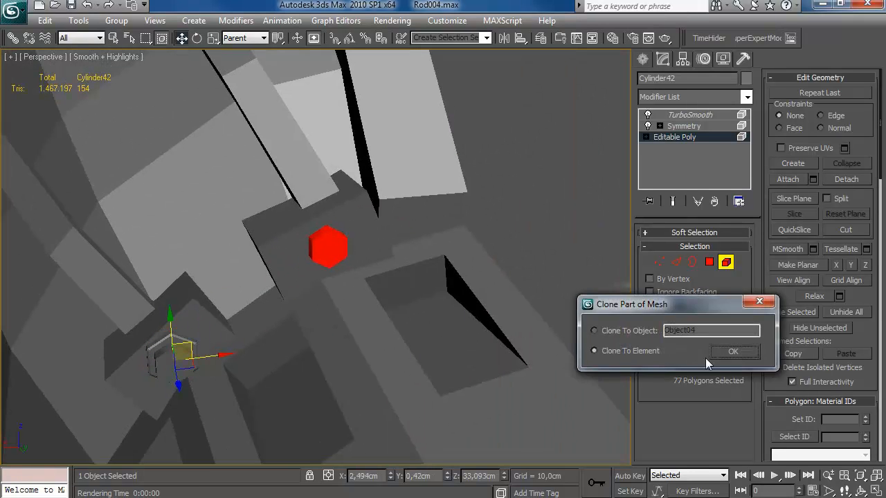
left_click(734, 352)
middle_click_drag(360, 277, 409, 300, "alt")
left_click_drag(366, 260, 371, 263)
Clone the small bolt as an element onto the third rib's end block, seat it, and deselect the housing.
mouse_move(334, 326)
middle_mouse_down()
mouse_move(372, 252)
mouse_move(330, 263)
mouse_move(311, 240)
middle_mouse_up()
scroll(372, 253, "down", 4)
left_click_drag(322, 244, 270, 346, "shift")
left_click(733, 350)
middle_click_drag(552, 339, 463, 297, "alt")
middle_click_drag(384, 283, 430, 277)
scroll(430, 276, "up", 4)
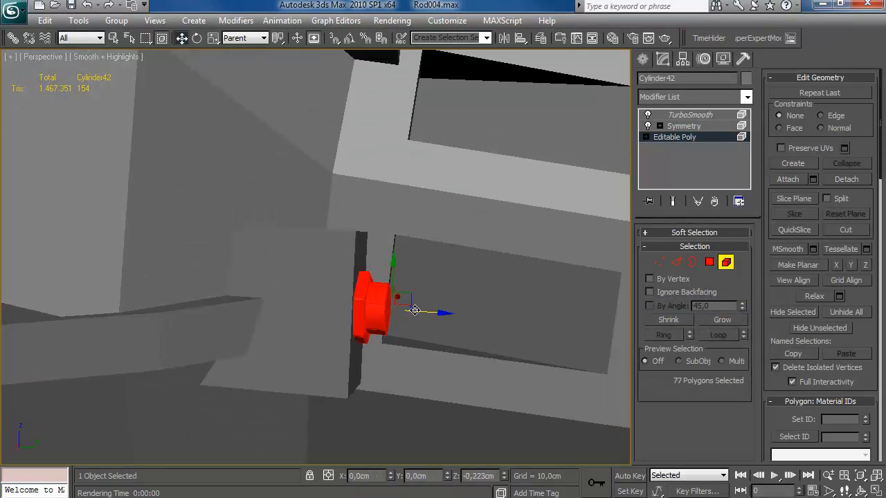
scroll(412, 310, "down", 4)
middle_click_drag(494, 281, 415, 290, "alt")
left_click(726, 263)
left_click(559, 318)
Examine the bolted rib ends from several angles and compare them with the transmission reference photos in Windows Photo Viewer.
middle_click_drag(467, 333, 424, 286, "alt")
scroll(413, 304, "down", 3)
scroll(358, 343, "down", 2)
scroll(319, 276, "up", 4)
middle_click_drag(319, 276, 471, 242)
scroll(389, 237, "down", 3)
middle_click_drag(328, 257, 346, 436, "alt")
scroll(350, 311, "up", 3)
key("alt+Tab")
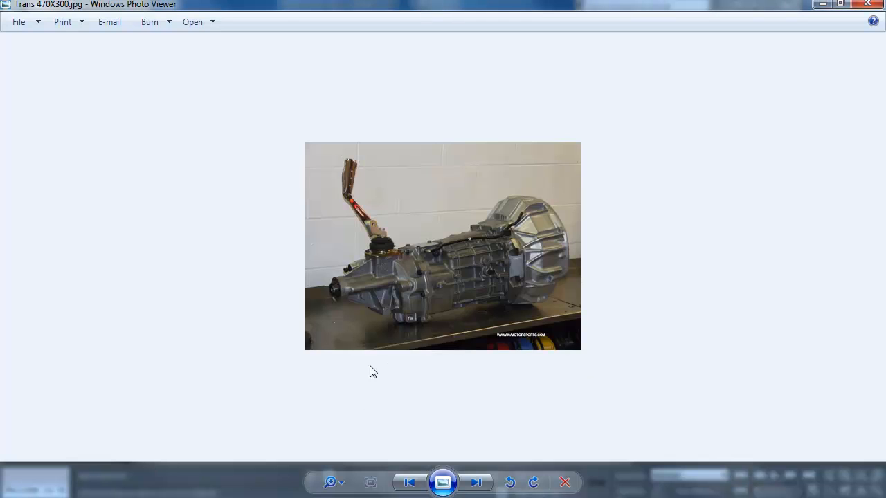
key("Right")
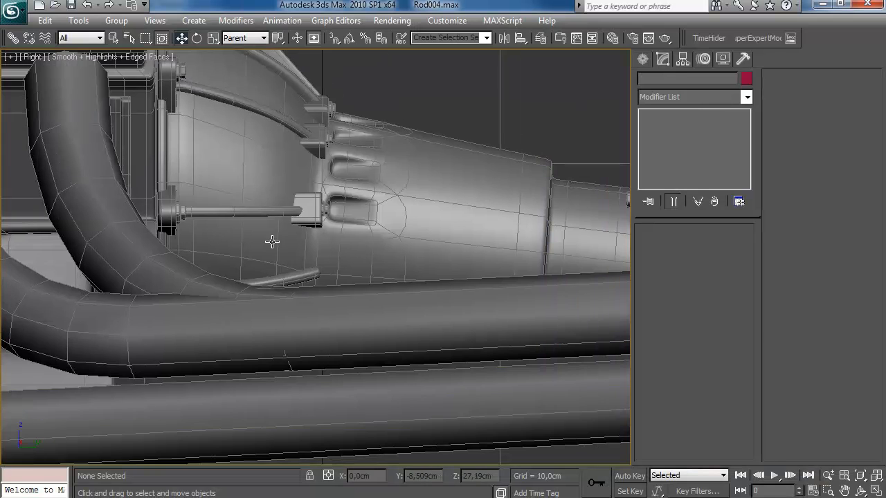
Create a flat box of about 0.97 x 12.07 x 4.4 cm beneath the transmission housing in the Right view.
key("F3")
left_click(643, 59)
left_click(668, 147)
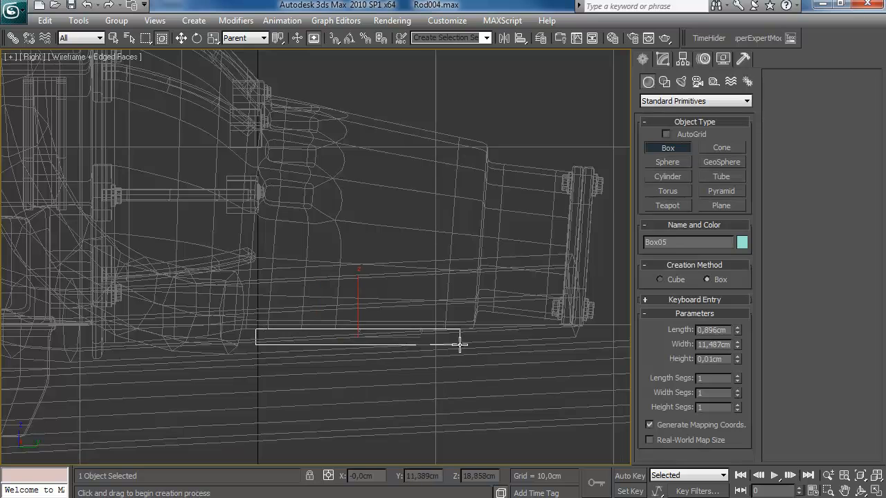
left_click(466, 288)
right_click(465, 288)
Move the flat box lengthwise towards the engine so it sits beneath the tapered section of the housing.
mouse_move(464, 287)
middle_mouse_down()
mouse_move(440, 259)
mouse_move(312, 265)
middle_mouse_up()
key("p")
scroll(374, 297, "up", 2)
mouse_move(374, 297)
middle_mouse_down()
mouse_move(374, 261)
mouse_move(439, 135)
mouse_move(456, 305)
middle_mouse_up()
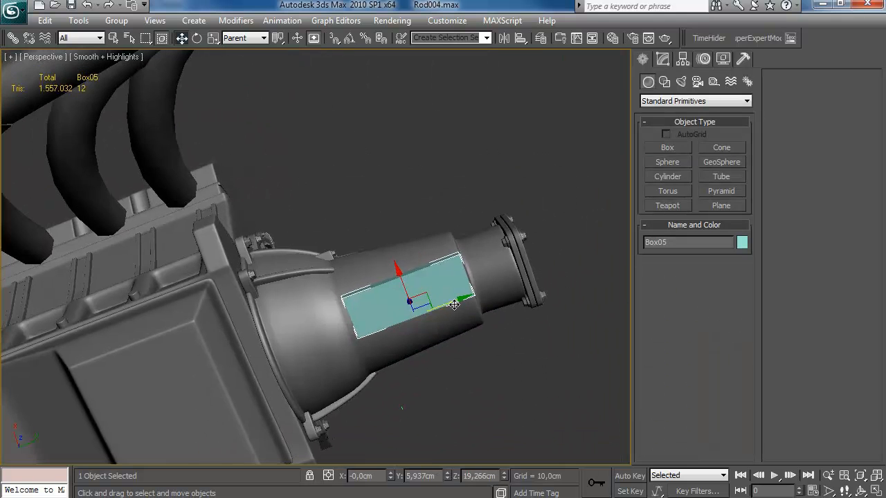
middle_click_drag(453, 269, 392, 302, "alt")
scroll(416, 377, "up", 2)
left_click(663, 60)
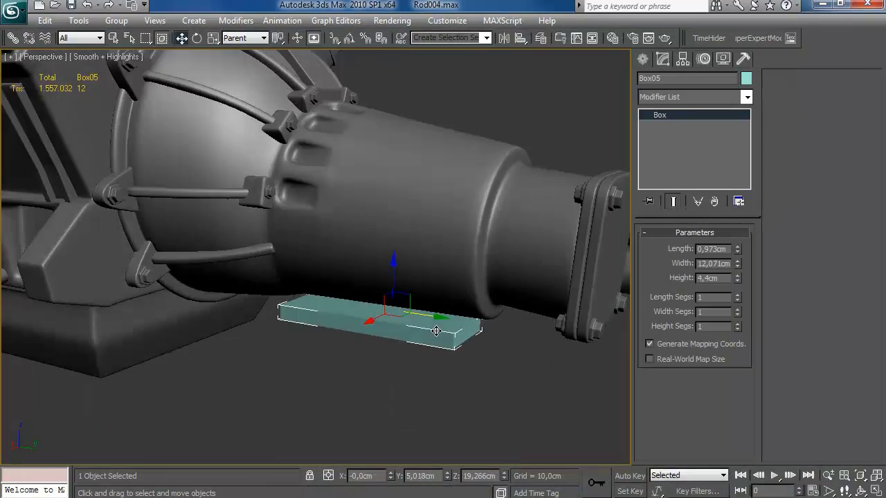
Convert the flat box to Editable Poly and connect its vertical edges with one segment at slide 20.
middle_click_drag(387, 291, 360, 277, "alt")
right_click(674, 115)
left_click(736, 225)
key("2")
key("z")
key("F4")
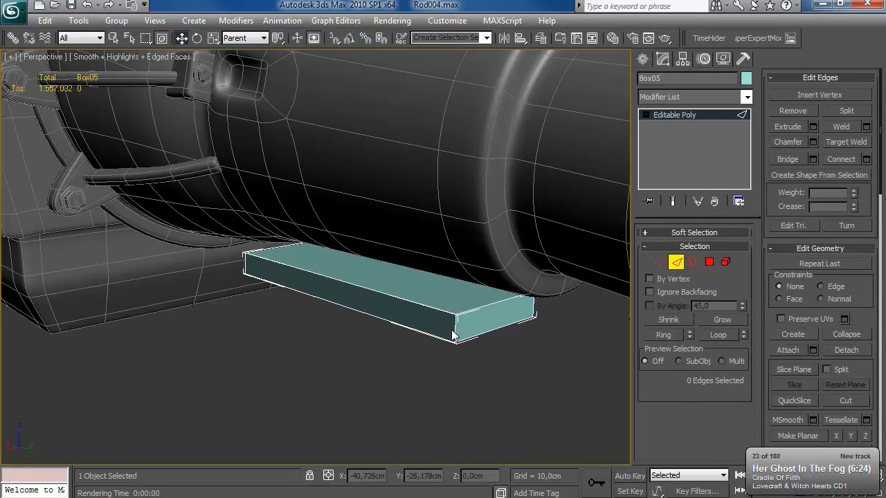
left_click(866, 159)
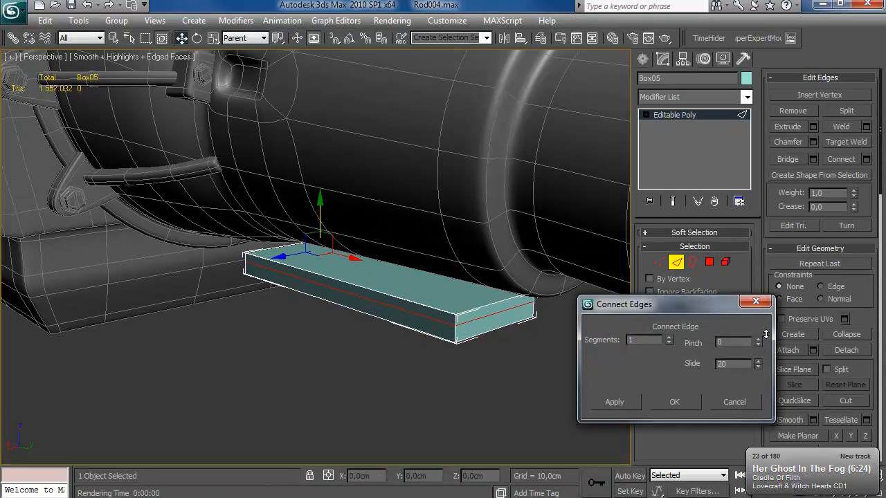
left_click(675, 401)
Chamfer the new edge loop around the plate's sides by 0.1 cm.
left_click(813, 142)
right_click(641, 340)
left_click_drag(641, 340, 643, 331)
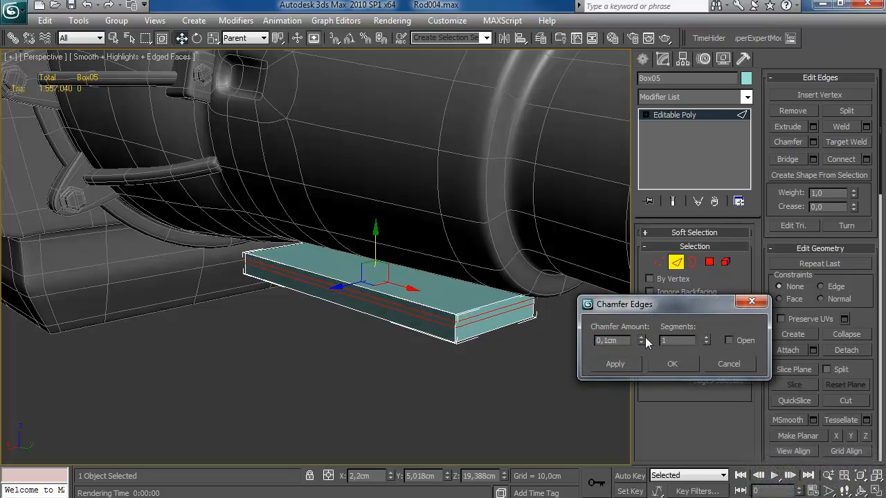
key("Return")
Extrude the three narrow band polygons around the plate's sides outward by Local Normal to form a rim.
left_click(710, 261)
middle_click_drag(609, 259, 471, 247, "alt")
left_click(677, 261)
middle_click_drag(568, 304, 529, 316, "alt")
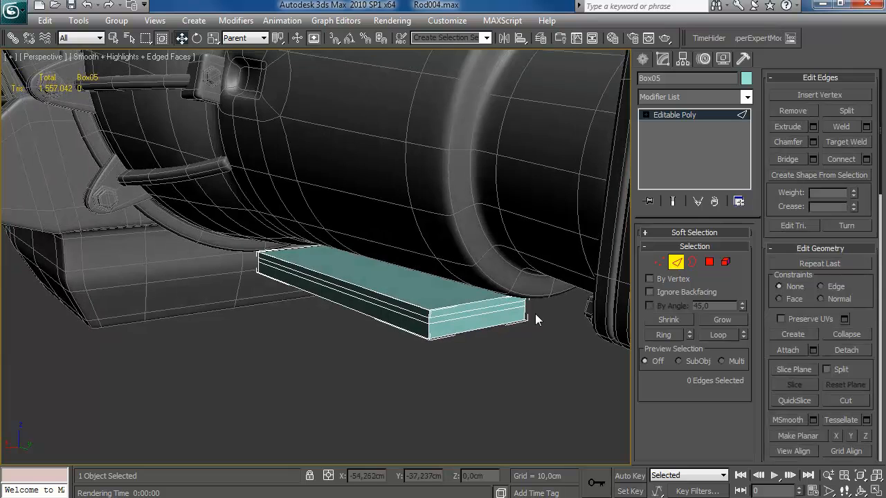
left_click(710, 262)
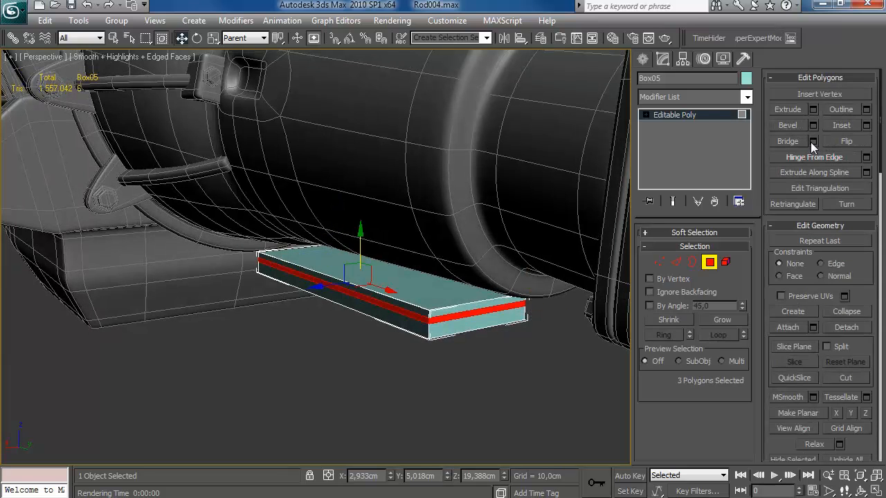
left_click(814, 109)
right_click(745, 340)
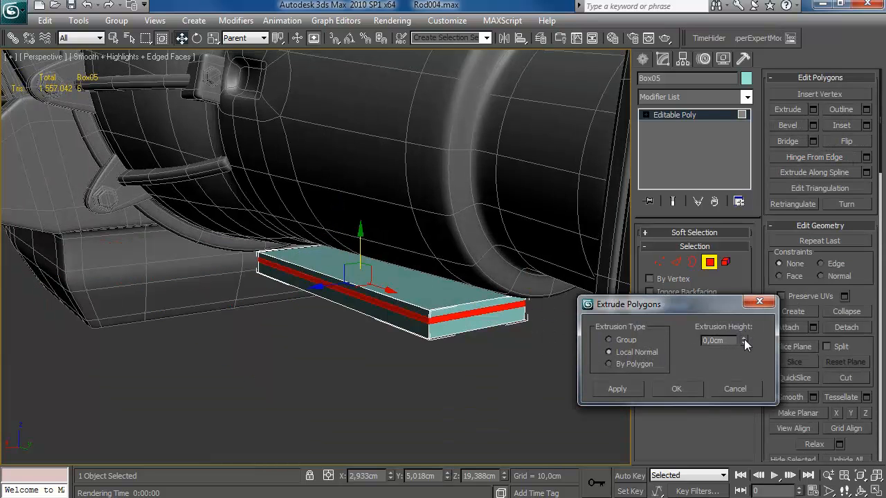
Adjust the rim's inner-end vertices at both ends of the plate.
middle_click_drag(567, 349, 595, 329, "alt")
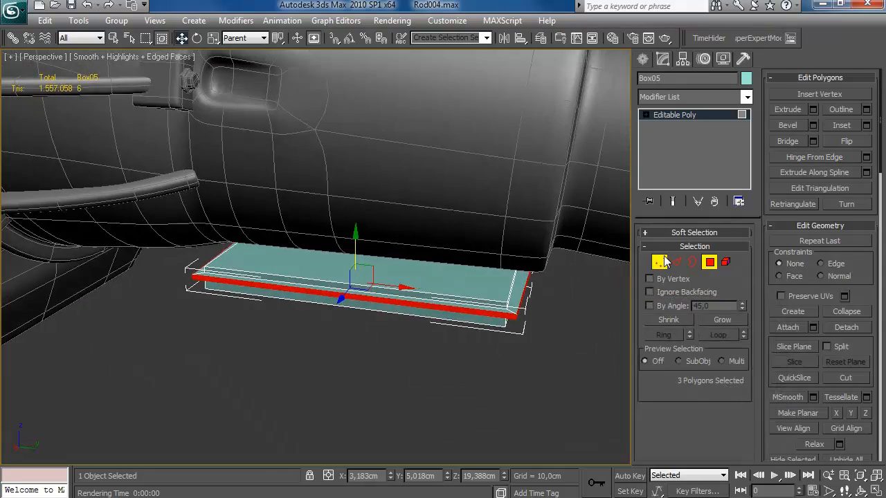
left_click(660, 261)
middle_click_drag(526, 291, 533, 270, "alt")
left_click_drag(533, 268, 516, 290)
middle_click_drag(238, 276, 325, 276)
middle_click_drag(600, 298, 570, 302, "alt")
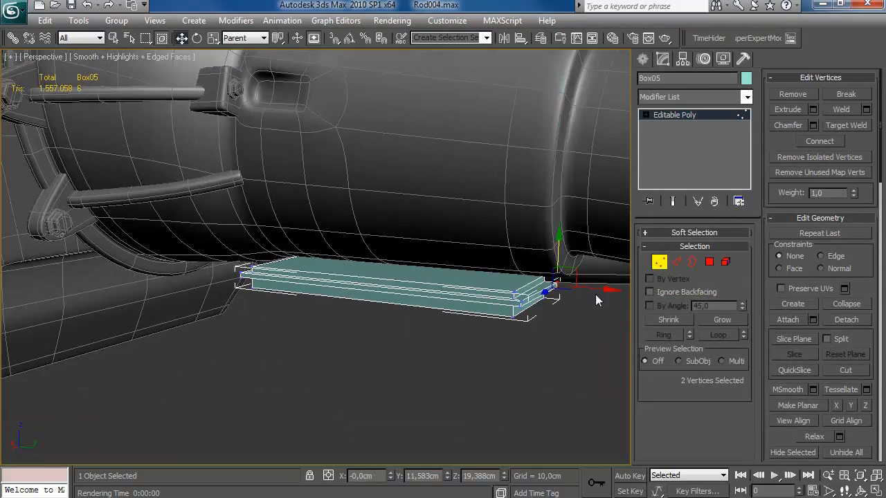
left_click_drag(595, 288, 595, 288)
middle_click_drag(526, 301, 568, 309, "alt")
middle_click_drag(256, 269, 287, 257)
left_click_drag(286, 256, 317, 274)
Delete the plate's inner polygons on the transmission's centre plane.
middle_click_drag(456, 276, 342, 263, "alt")
middle_click_drag(342, 256, 429, 236)
key("4")
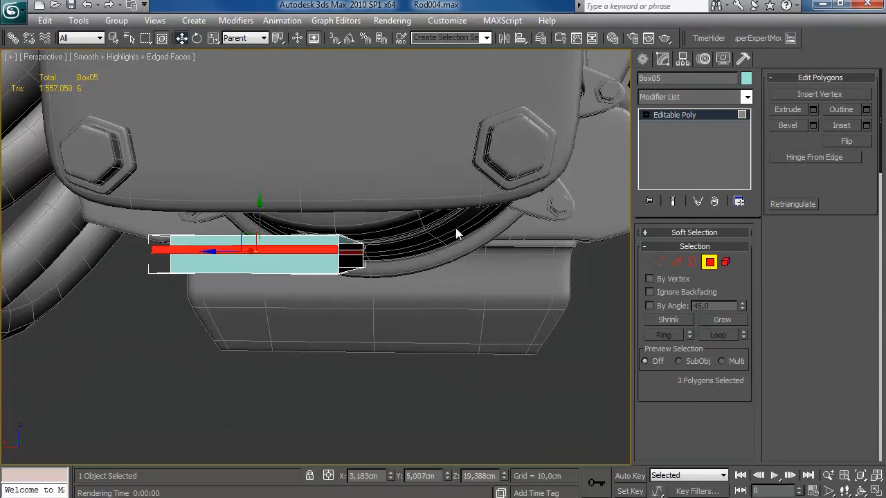
left_click(331, 317)
middle_click_drag(331, 317, 386, 291, "alt")
Add support loops to the plate with Connect: one lengthwise at slide 90 and a pinched two-segment pair across it.
key("2")
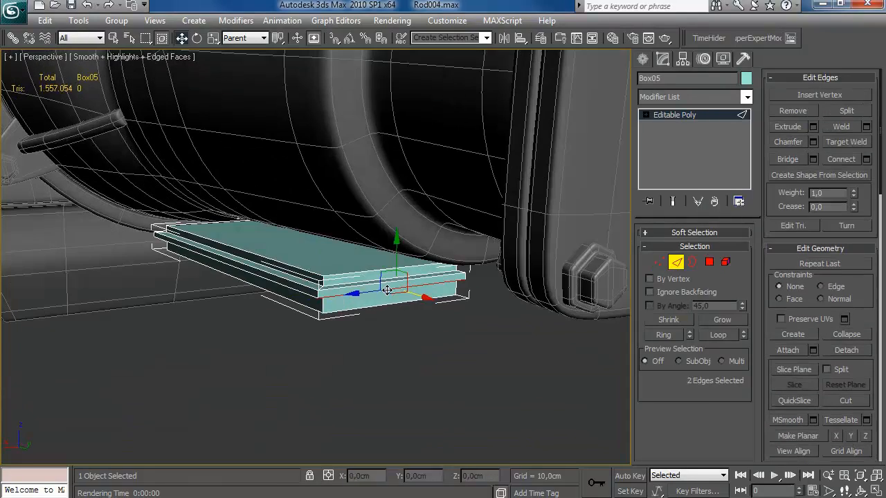
left_click(866, 160)
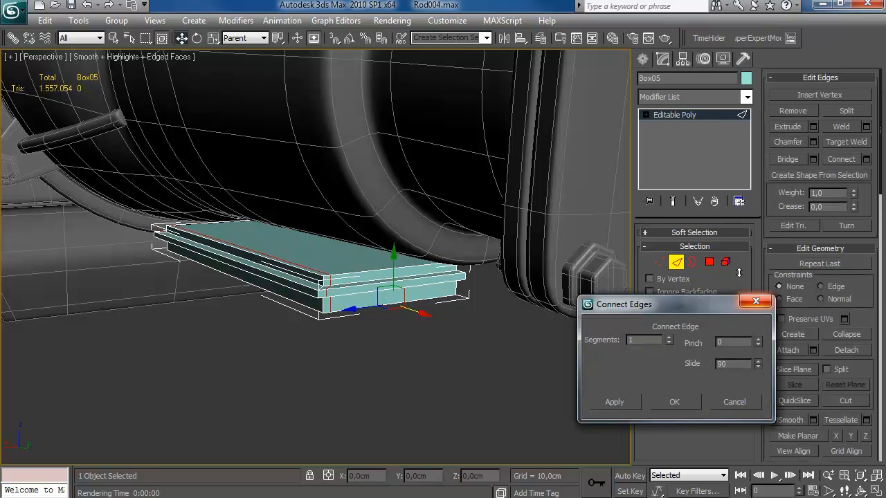
left_click(672, 402)
left_click(866, 159)
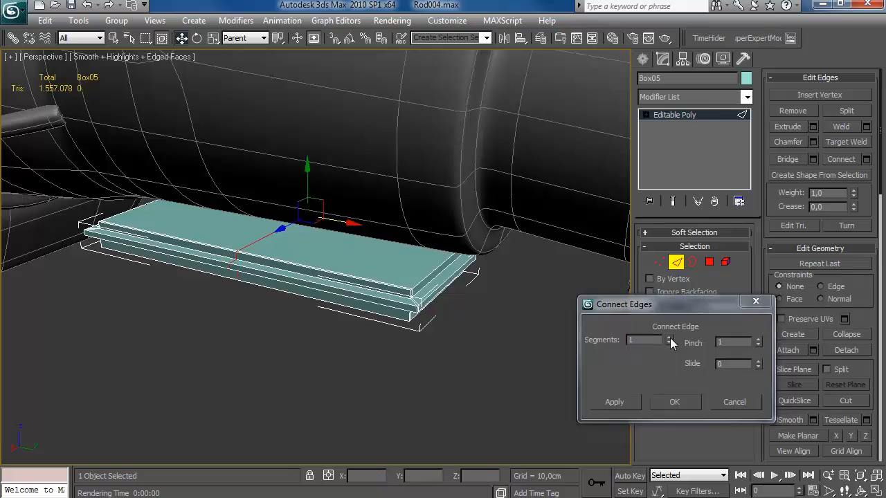
left_click(668, 337)
left_click_drag(758, 340, 758, 338)
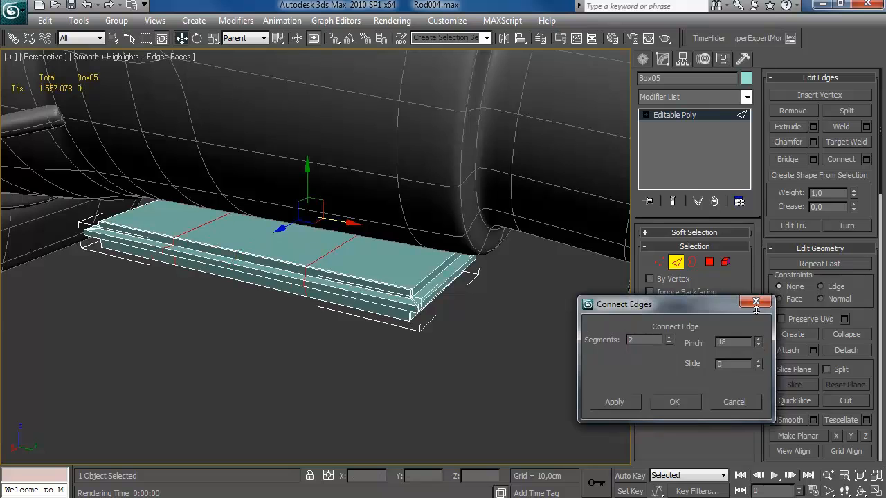
left_click(674, 403)
Inset the plate's bottom polygon and delete the thin strip this leaves on the transmission's centre plane.
key("4")
middle_click_drag(477, 271, 396, 159, "alt")
left_click(414, 220)
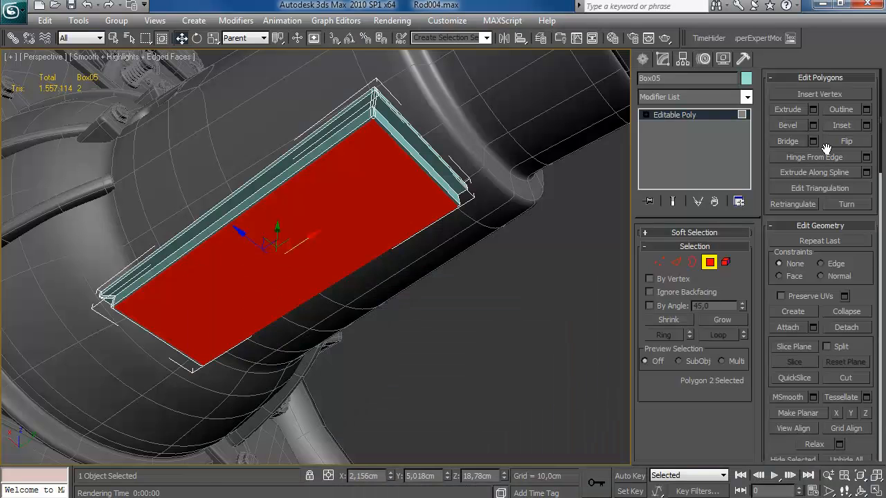
left_click(866, 125)
left_click_drag(744, 346, 747, 334)
left_click(675, 381)
left_click(676, 262)
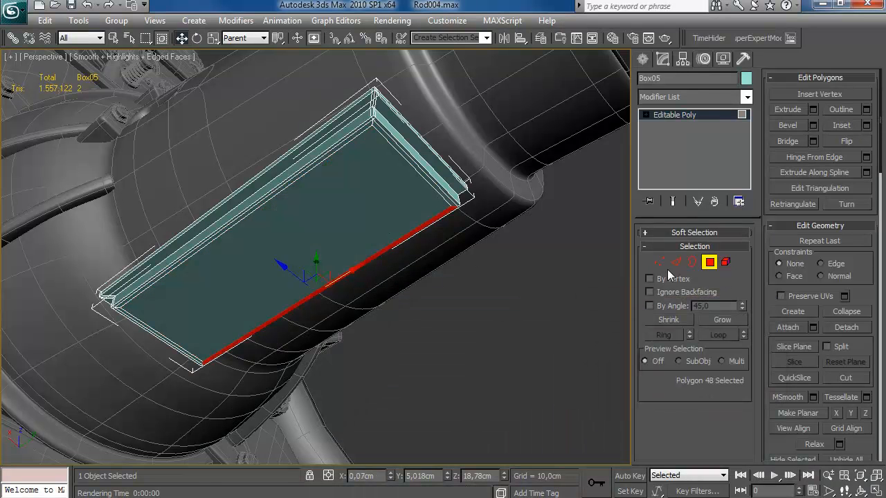
key("4")
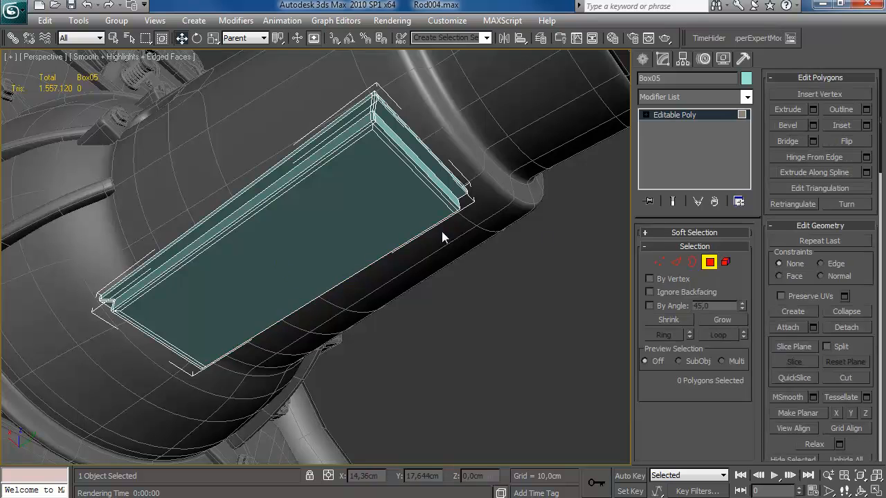
Bevel the plate's inset bottom polygon downward with a narrowed outline.
left_click(418, 226)
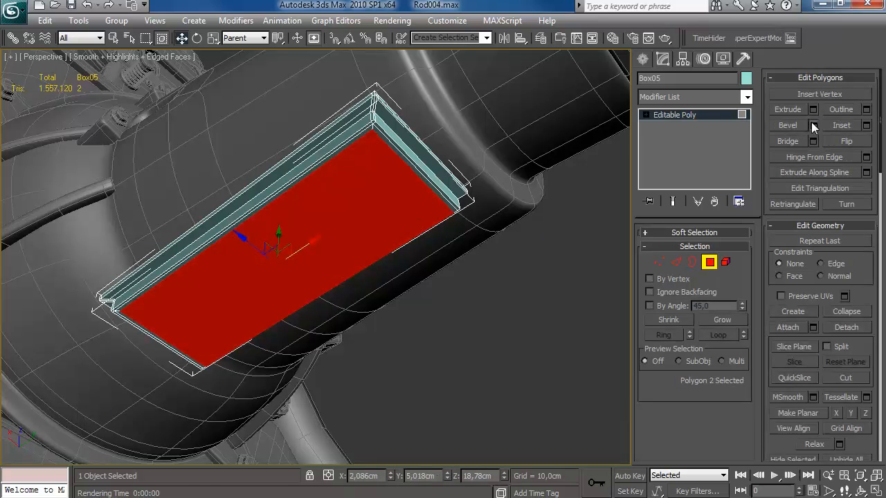
left_click(813, 126)
right_click(743, 341)
left_click_drag(742, 341, 748, 306)
mouse_move(742, 374)
left_mouse_down()
mouse_move(748, 324)
mouse_move(745, 370)
left_mouse_up()
left_click(684, 392)
Align the bevelled face's inner edge with the centre plane by zeroing its X coordinate.
middle_click_drag(526, 304, 387, 261, "alt")
left_click(349, 247)
left_click(458, 258)
left_click(677, 262)
left_click(341, 250)
right_click(391, 478)
middle_click_drag(384, 311, 422, 308, "alt")
Inset the bevelled bottom face and remove the leftover strip along the centre plane.
left_click(708, 262)
left_click(866, 125)
left_click_drag(744, 346, 744, 335)
left_click(674, 380)
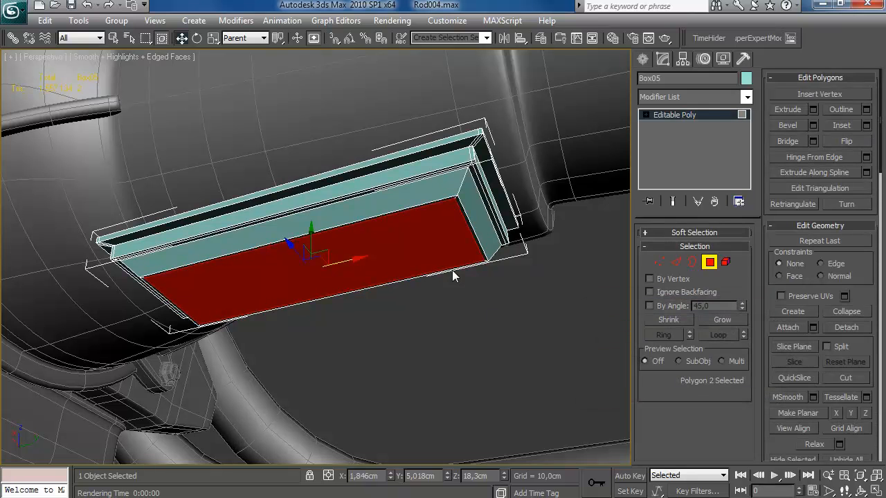
left_click(452, 278)
left_click(677, 262)
left_click(447, 266)
left_click(677, 263)
Connect the ring of edges around the plate's bottom bevel with a slid support loop.
left_click(462, 184)
key("alt+r")
left_click(866, 158)
left_click_drag(758, 342, 757, 360)
left_click(675, 402)
key("2")
Inset the plate's top polygon and extrude it upward into the transmission housing.
middle_click_drag(533, 269, 471, 378, "alt")
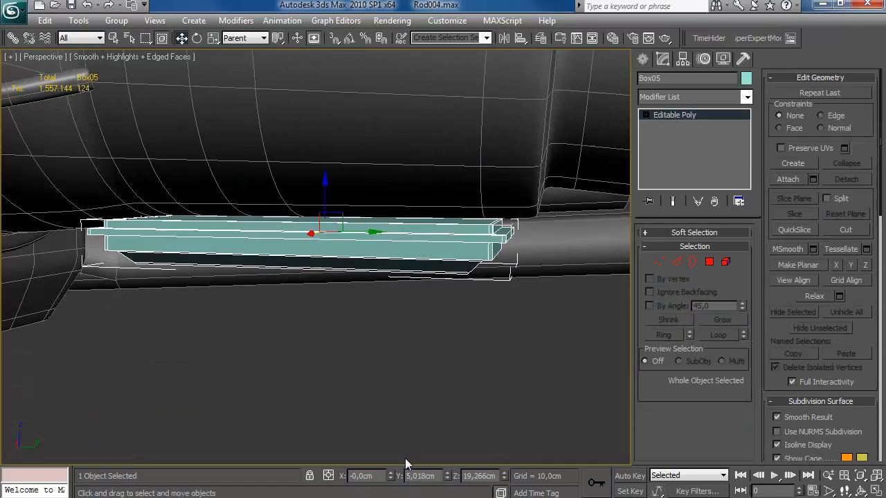
key("alt+Tab")
key("alt+Tab")
middle_click_drag(372, 362, 388, 298, "alt")
left_click(710, 262)
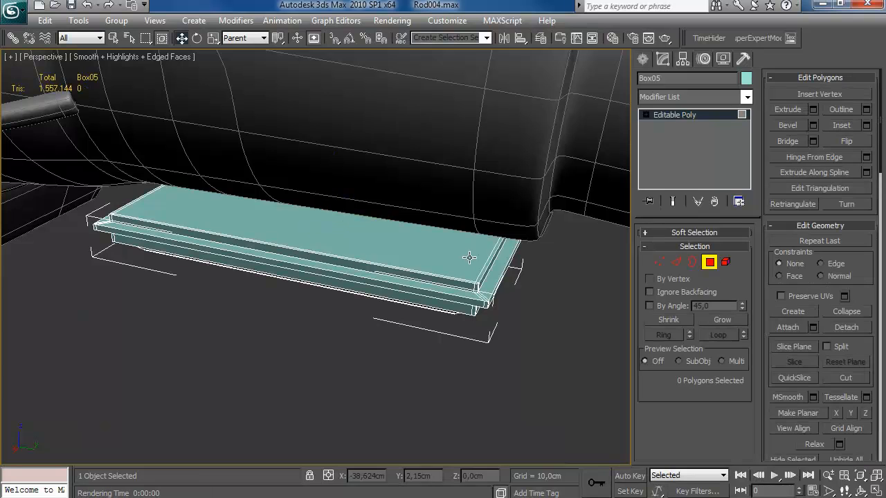
left_click(415, 254)
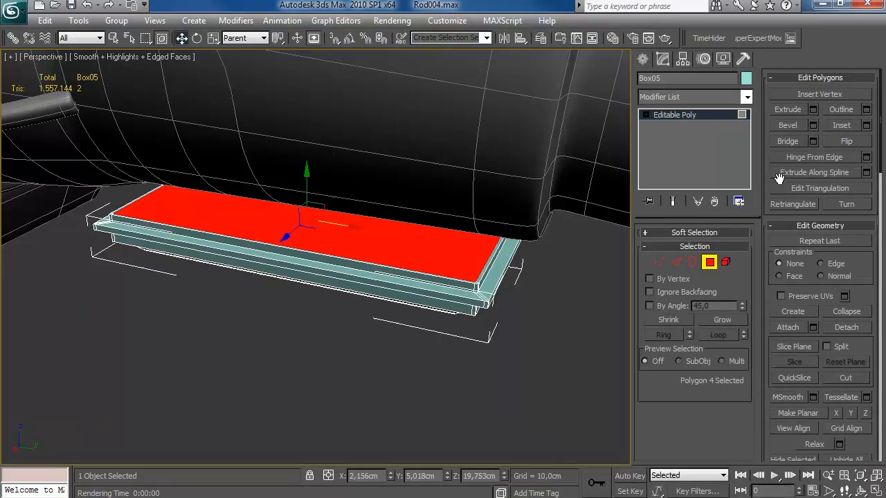
left_click(866, 126)
left_click_drag(743, 349, 747, 301)
left_click(674, 380)
left_click(814, 109)
left_click(677, 387)
Connect two more edge rings on the raised plate with support loops, the second one at slide 83.
left_click(676, 262)
left_click(454, 280)
key("alt+r")
left_click(866, 159)
left_click(675, 401)
left_click(477, 236)
key("alt+r")
left_click(866, 159)
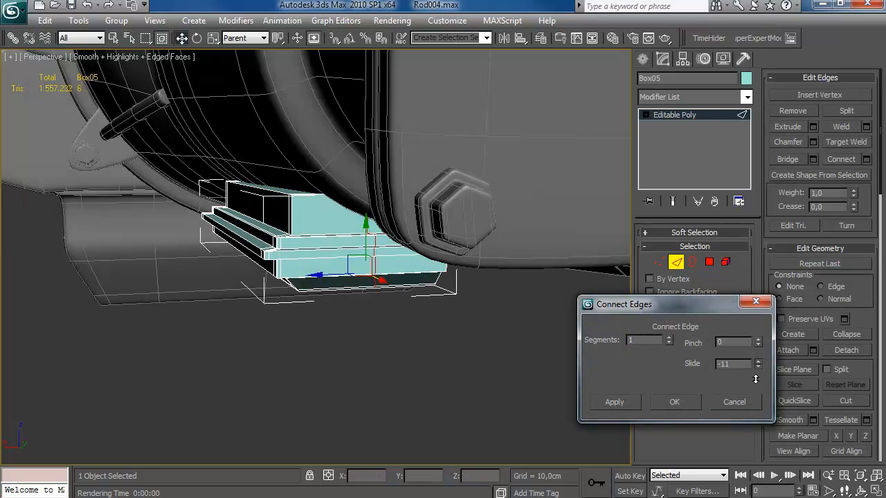
left_click_drag(755, 379, 756, 302)
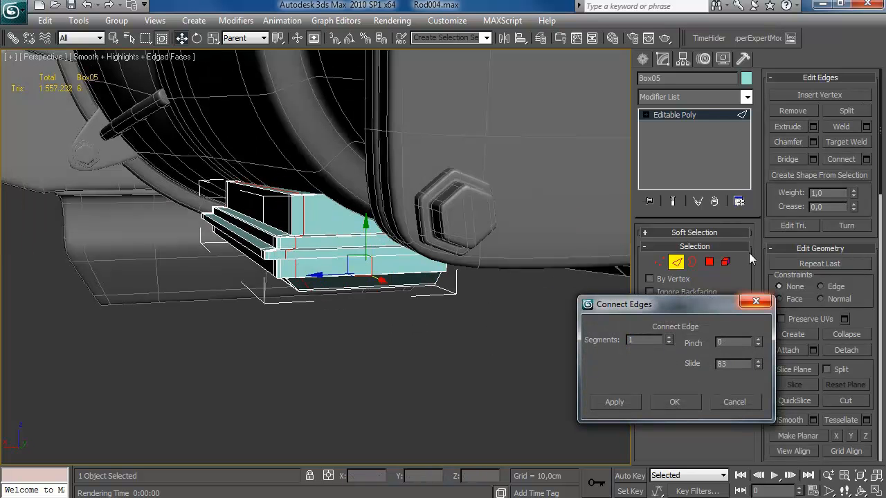
left_click(675, 402)
Delete the raised plate's polygons that lie on the transmission's centre plane.
left_click(709, 261)
middle_click_drag(602, 260, 513, 232, "alt")
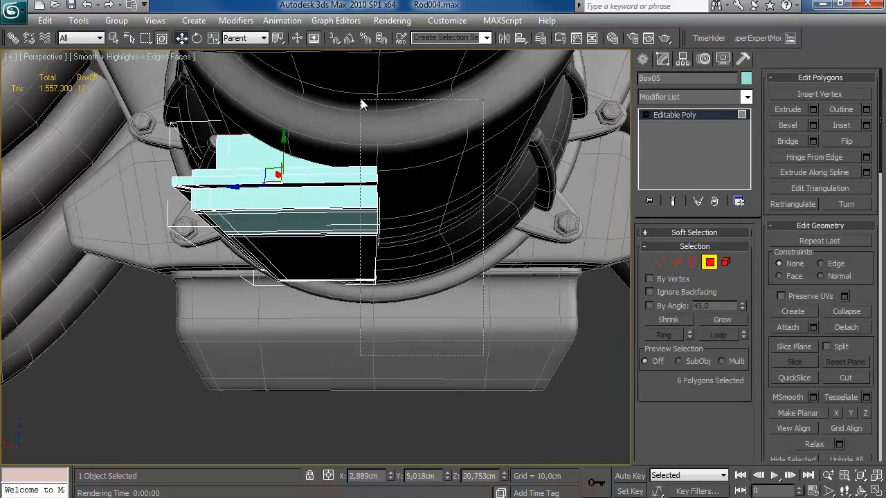
middle_click_drag(380, 207, 510, 284, "alt")
left_click(709, 264)
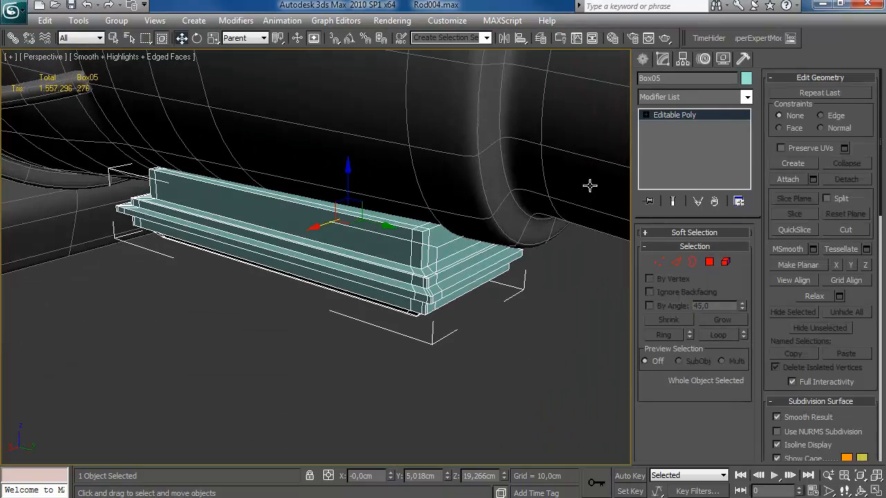
Attach the finished plate to the transmission housing's base Editable Poly so it shares the Symmetry and TurboSmooth.
left_click(486, 218)
left_click(675, 137)
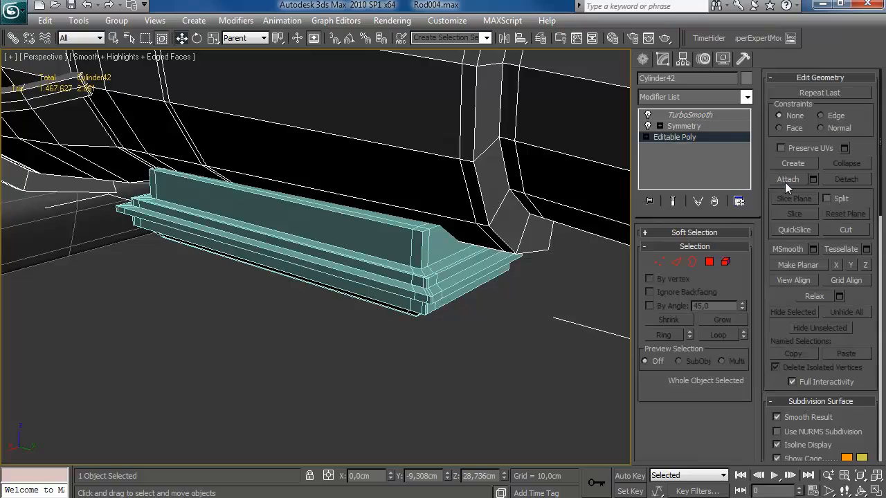
left_click(787, 179)
left_click(471, 275)
right_click(464, 340)
left_click(464, 340)
scroll(427, 294, "down", 5)
mouse_move(455, 253)
middle_mouse_down("alt")
mouse_move(500, 144)
mouse_move(350, 263)
mouse_move(386, 276)
mouse_move(415, 332)
mouse_move(457, 270)
middle_mouse_up("alt")
scroll(438, 276, "up", 4)
Check the transmission photo and create a cylinder about 2.37 cm in radius low on the housing in the Right view.
key("alt+Tab")
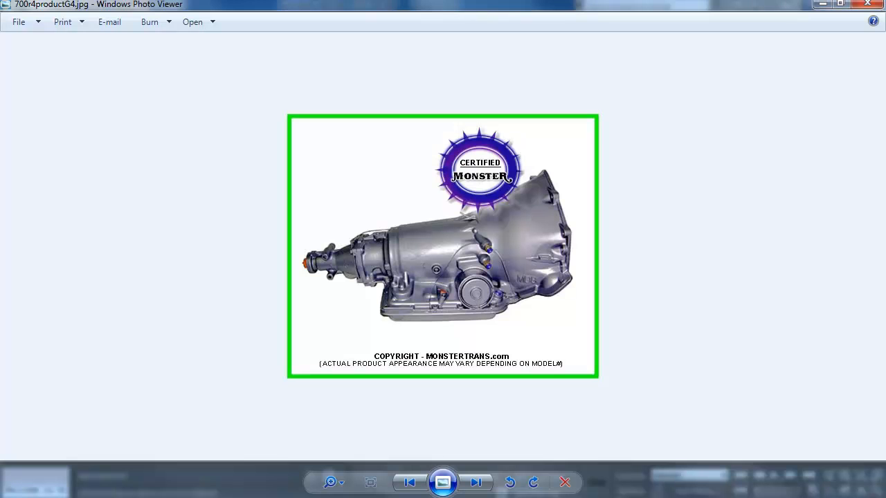
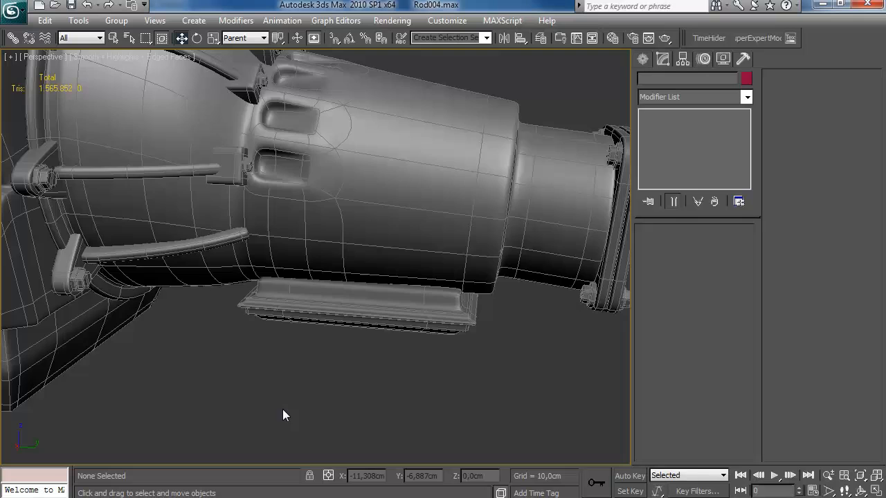
scroll(283, 415, "down", 2)
key("alt+w")
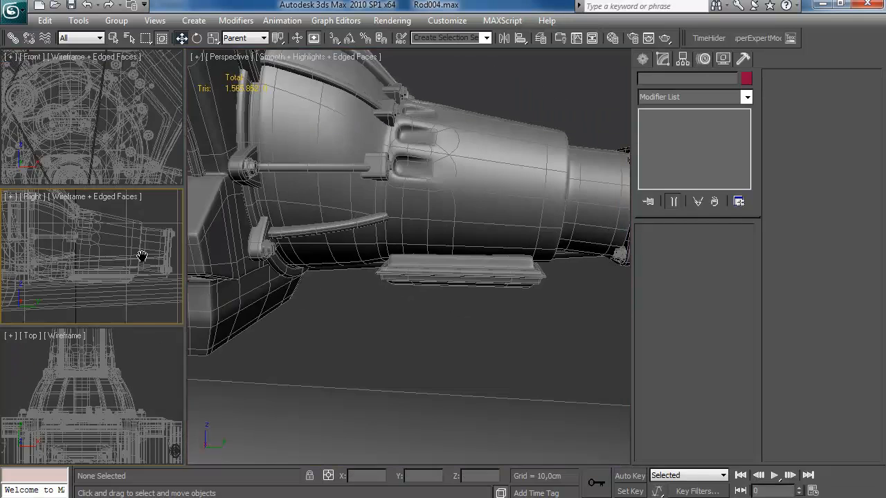
right_click(143, 259)
key("alt+w")
left_click(644, 59)
left_click(668, 176)
left_click_drag(307, 263, 323, 249)
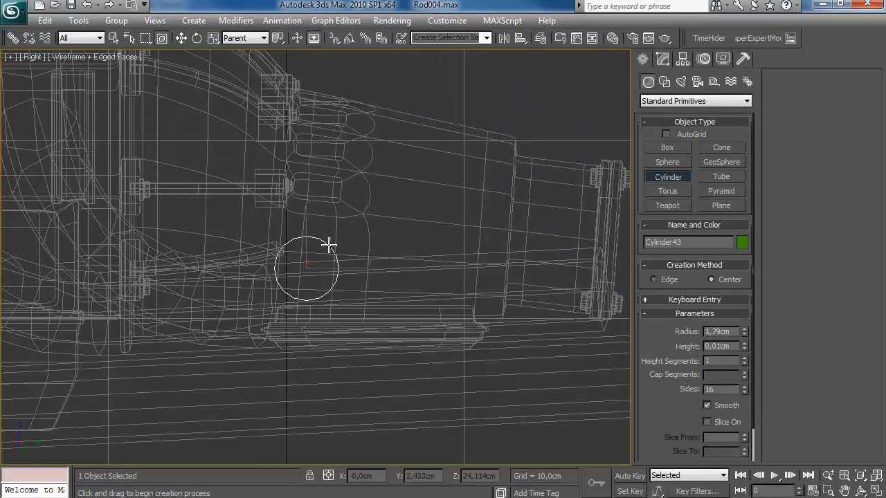
left_click(308, 277)
key("w")
Set the cylinder's height to about 4.22 cm and position it on the housing's lower side above the plate.
key("alt+w")
right_click(445, 272)
key("alt+w")
middle_click_drag(445, 273, 338, 265, "alt")
mouse_move(291, 226)
left_mouse_down()
mouse_move(196, 290)
mouse_move(239, 252)
left_mouse_up()
left_click(663, 59)
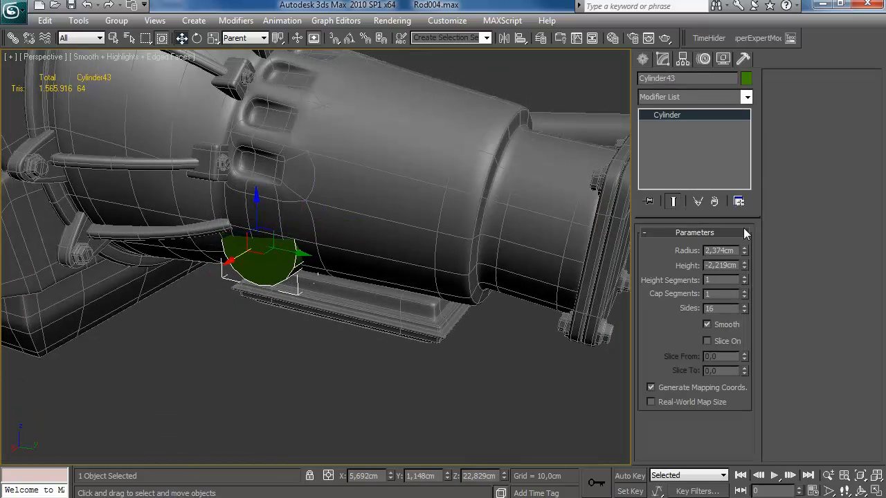
left_click_drag(741, 284, 614, 102)
left_click_drag(234, 251, 265, 241)
middle_click_drag(276, 199, 366, 238, "alt")
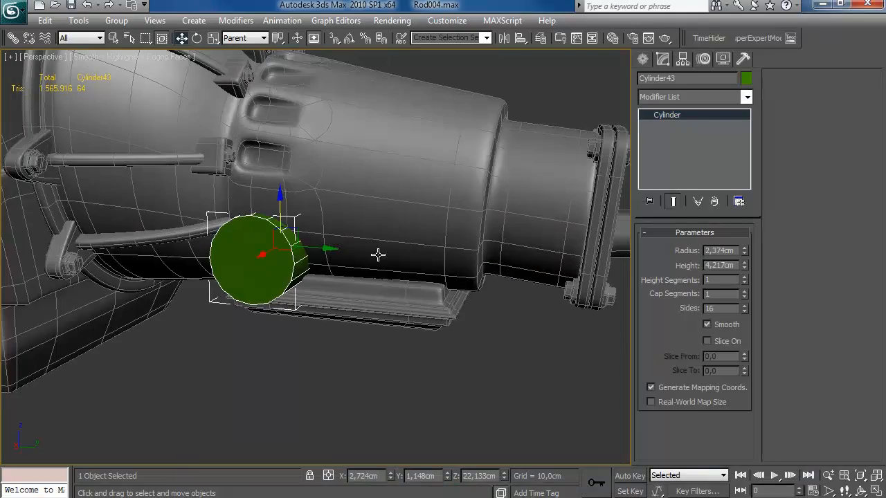
Convert the cylinder to Editable Poly and delete its hidden inner cap.
right_click(701, 115)
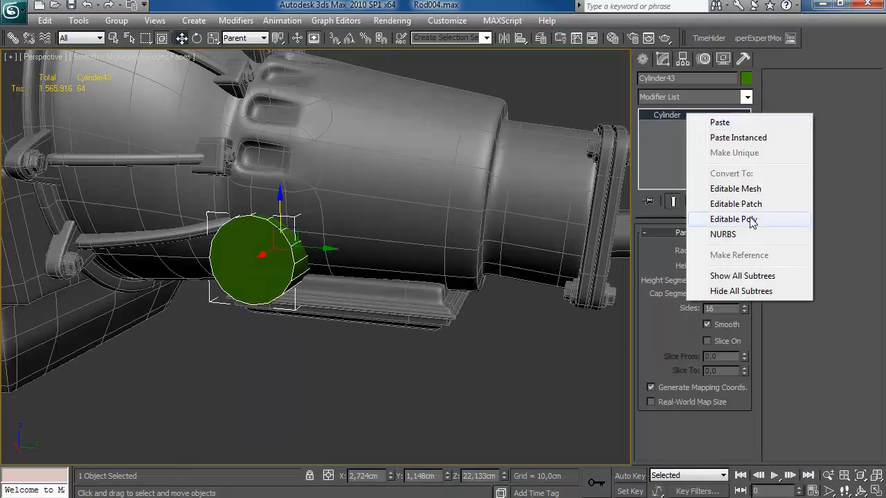
left_click(736, 217)
key("4")
middle_click_drag(401, 253, 419, 342, "alt")
left_click(283, 268)
middle_click_drag(283, 267, 351, 294, "alt")
key("Delete")
Inset the cylinder's outer cap twice, the second time by 0.17 cm, using the transmission photo as reference.
key("q")
left_click(295, 279)
left_click(866, 125)
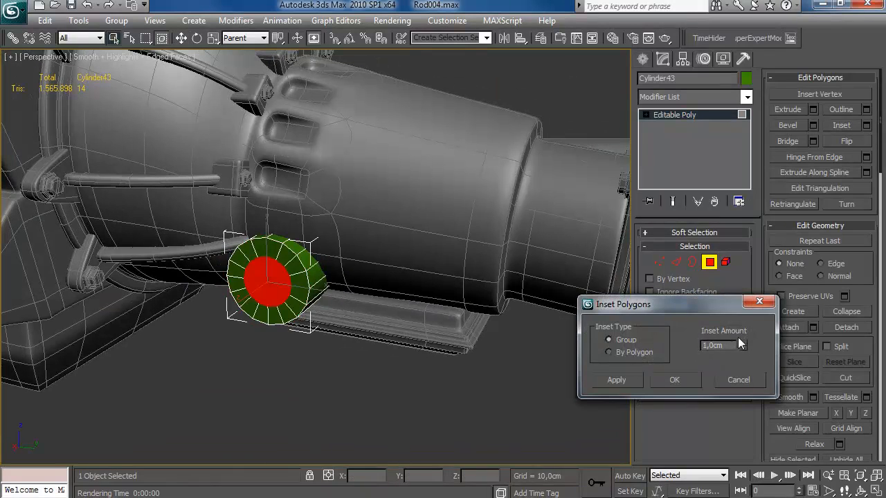
left_click(675, 380)
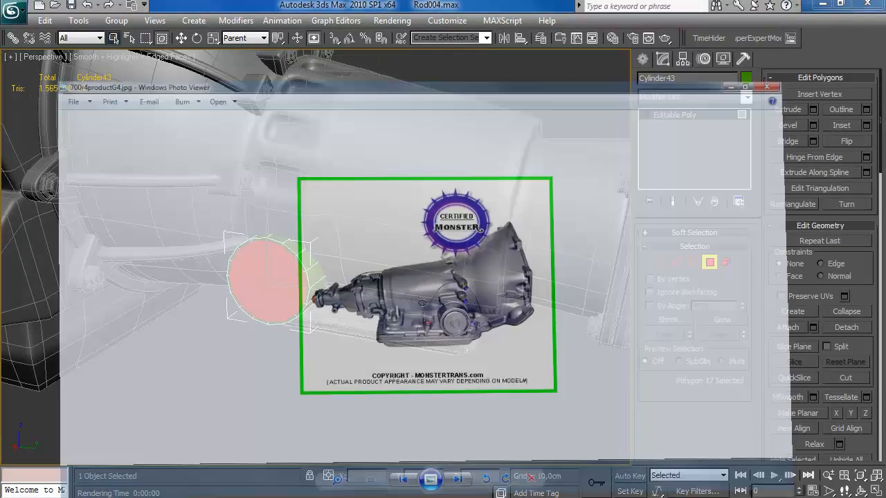
middle_click_drag(359, 294, 406, 279)
scroll(406, 279, "up", 3)
left_click(866, 126)
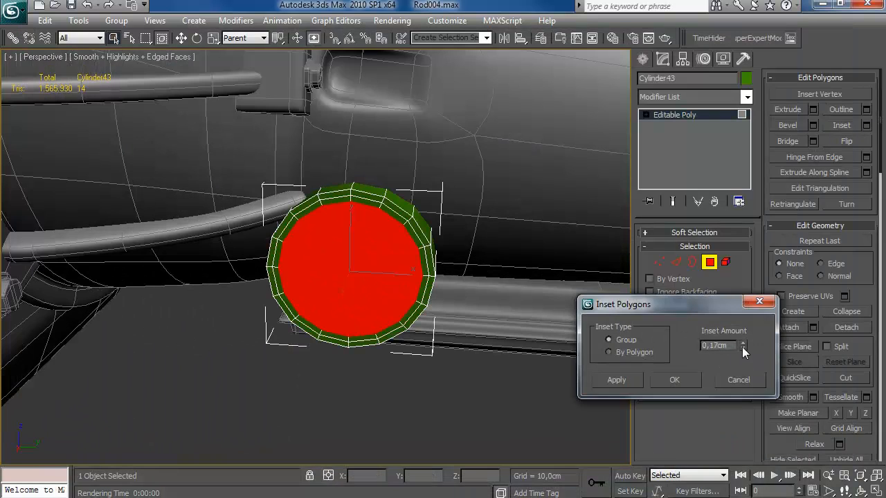
left_click(674, 380)
Extrude the cylinder's inset cap slightly inward and inset it once more.
left_click(813, 109)
left_click_drag(742, 344, 743, 352)
left_click(676, 389)
left_click(866, 125)
left_click(674, 381)
Extrude the cap outward in three successive segments to form a raised disc.
left_click(812, 109)
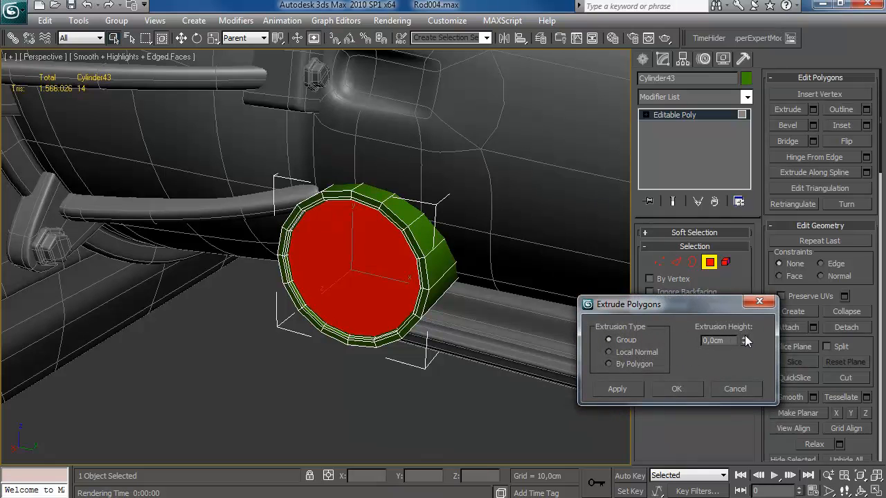
left_click(604, 388)
left_click_drag(744, 339, 746, 334)
left_click(609, 389)
left_click(655, 389)
Inset the raised disc's face by 0.18 cm, by 1.01 cm and once more by a small amount around the centre.
left_click(866, 125)
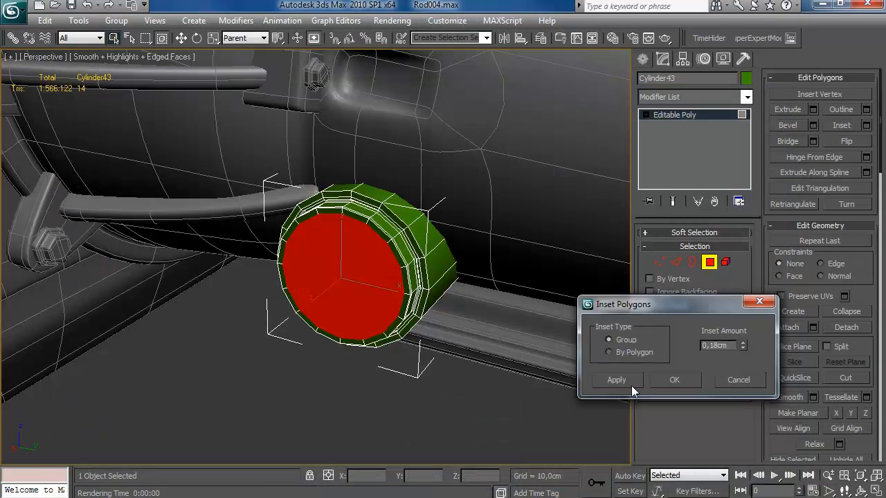
left_click(631, 385)
type("1,01")
key("Return")
left_click(638, 377)
right_click(743, 345)
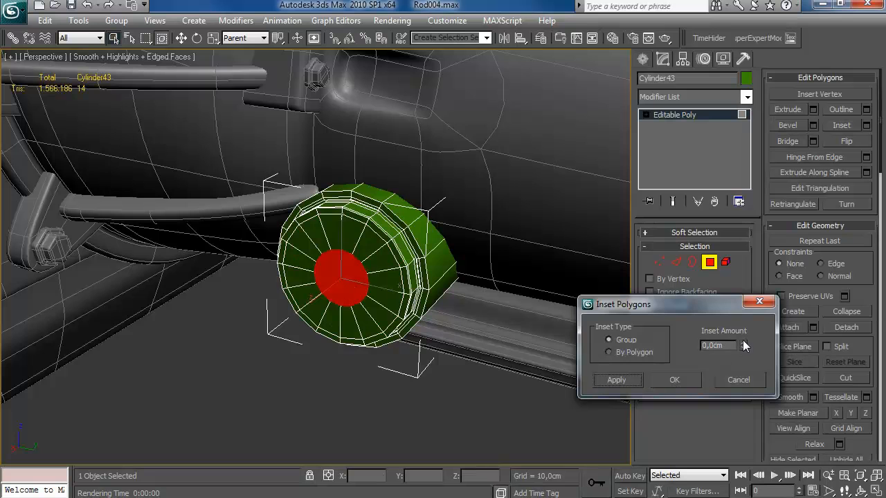
key("Return")
Extrude the disc's small centre circle in successive segments to form a hub.
left_click(814, 110)
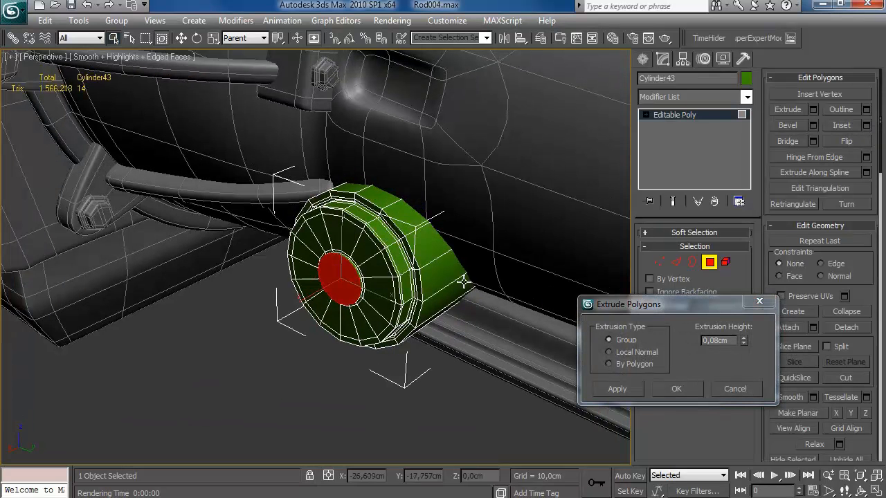
left_click(618, 389)
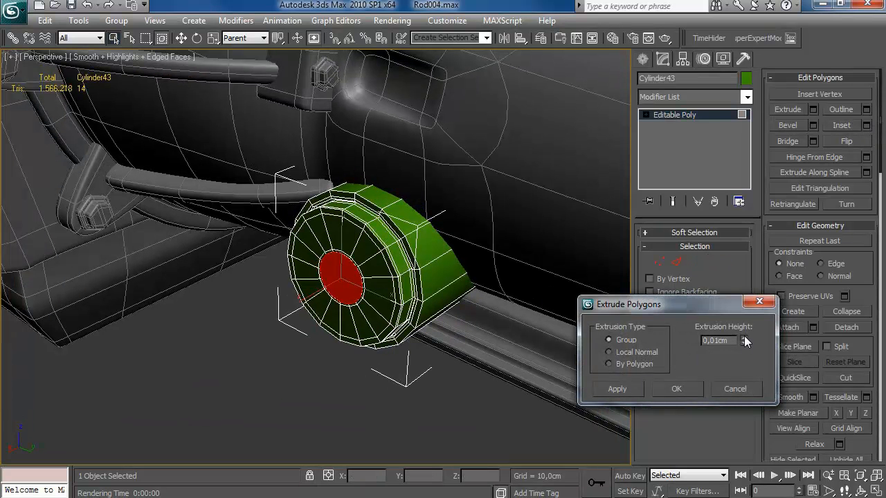
left_click(745, 343)
left_click_drag(746, 342, 746, 348)
left_click(633, 391)
left_click(759, 301)
Inset the hub's face to leave a narrow ring around its centre.
left_click(866, 126)
middle_click_drag(444, 246, 526, 253, "alt")
left_click_drag(743, 345, 742, 336)
left_click(616, 379)
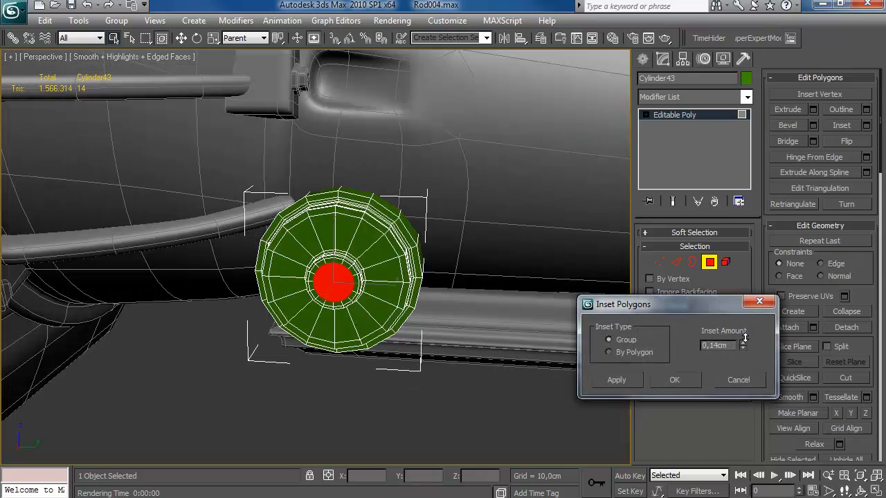
middle_click_drag(425, 263, 739, 331, "alt")
left_click(739, 380)
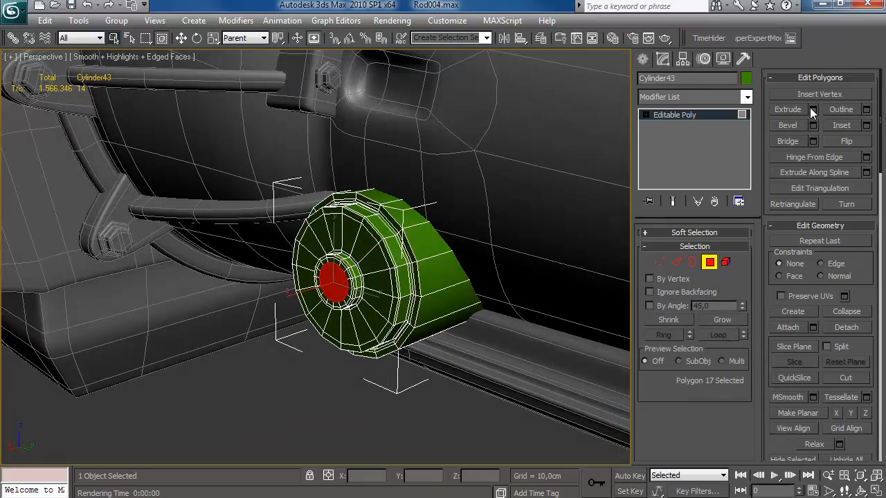
Extrude the hub's centre inward by 0.13 cm and inset the floor of the recess.
left_click(814, 109)
mouse_move(743, 340)
left_mouse_down()
mouse_move(743, 350)
mouse_move(744, 340)
left_mouse_up()
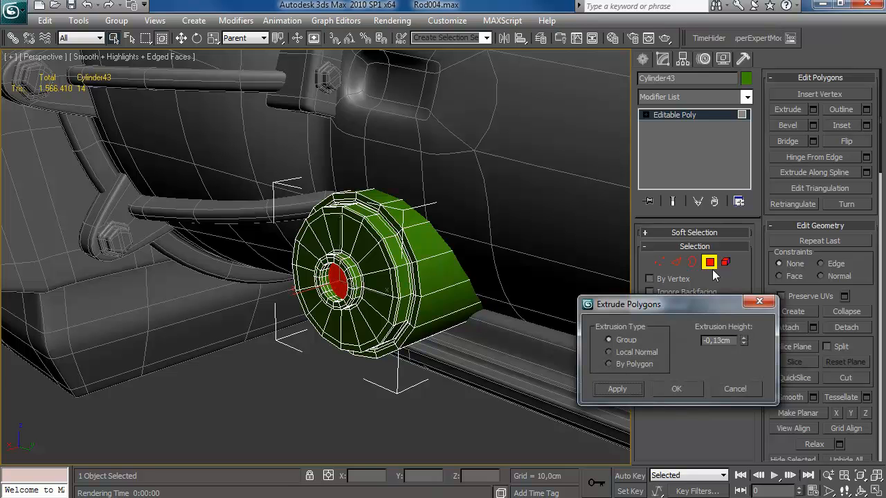
left_click(849, 127)
middle_click_drag(415, 271, 441, 261, "alt")
left_click(866, 126)
left_click(685, 380)
left_click(709, 262)
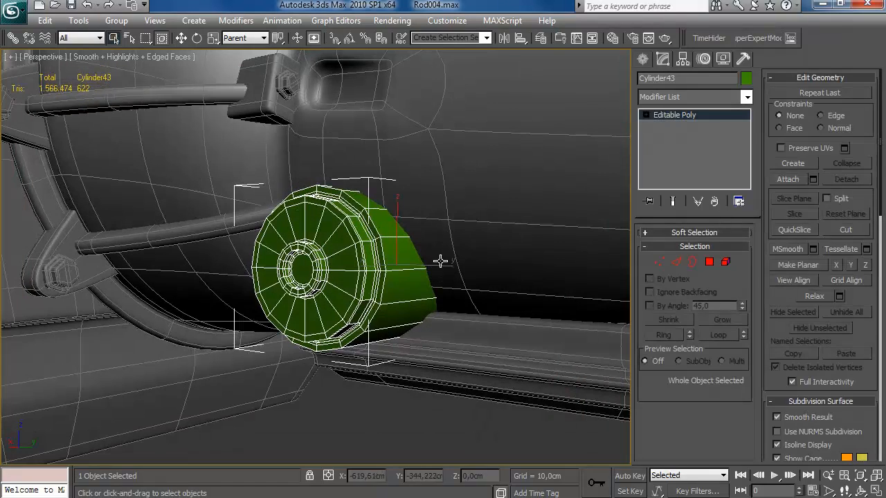
Connect the ring of long edges on the cylinder's side with a single loop.
left_click(676, 262)
left_click(403, 270)
key("alt+r")
left_click(866, 158)
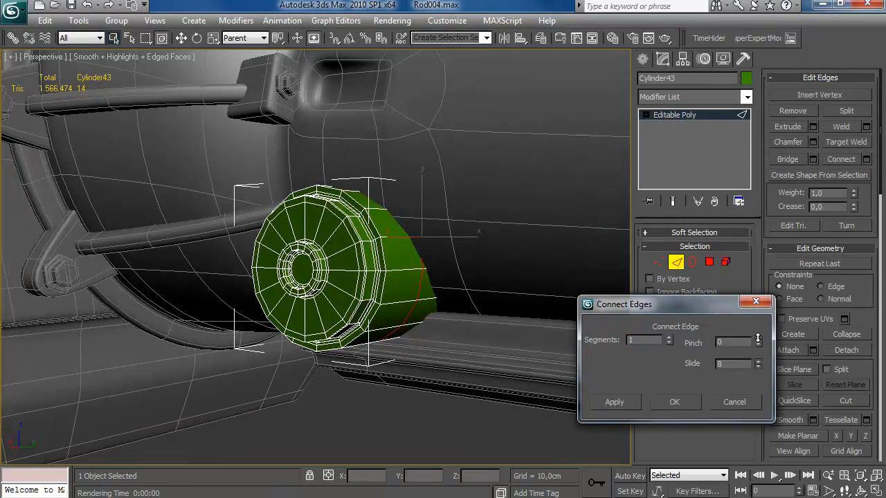
left_click(674, 403)
middle_click_drag(515, 321, 547, 320, "alt")
left_click(674, 263)
Create a box on the cylinder's outer face using AutoGrid.
middle_click_drag(558, 176, 620, 173, "alt")
left_click(643, 61)
left_click(667, 147)
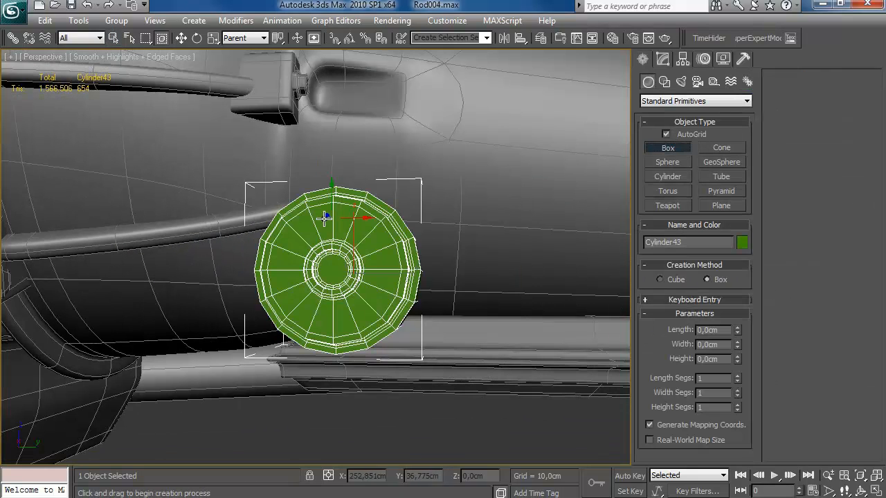
left_click_drag(316, 215, 379, 251)
left_click(381, 213)
right_click(381, 212)
Move the new box into place at the cylinder and compare it with the transmission photo.
middle_click_drag(381, 212, 336, 254, "alt")
key("w")
left_click_drag(336, 245, 395, 226)
left_click_drag(434, 146, 434, 157)
middle_click_drag(434, 156, 484, 206, "alt")
key("alt+Tab")
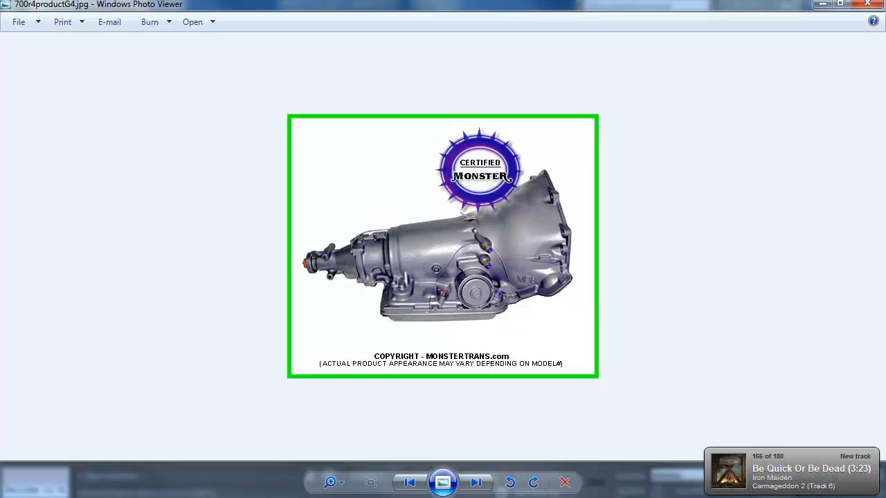
Switch back to 3ds Max and convert the box above the round side cover to an editable poly.
key("alt+Tab")
left_click_drag(432, 216, 406, 197)
middle_click_drag(406, 197, 443, 167, "alt")
left_click(668, 64)
right_click(686, 117)
left_click(753, 220)
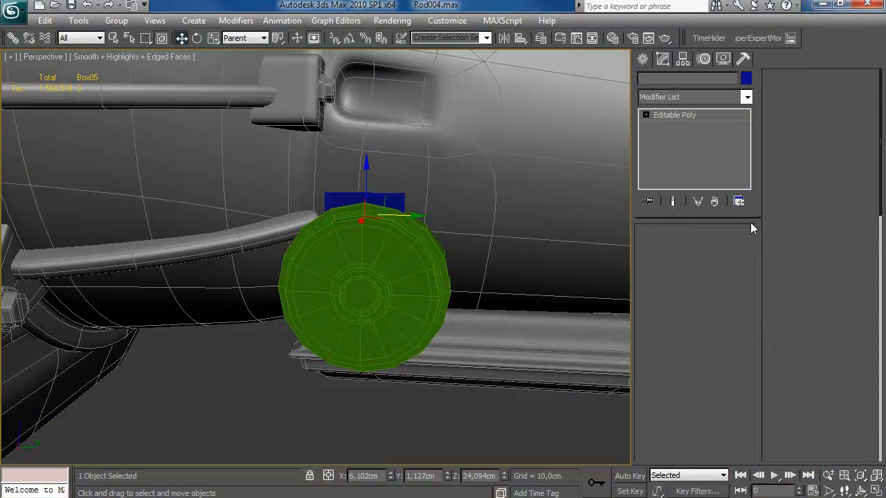
Delete the box polygons hidden against the round cover and the housing.
left_click(710, 261)
left_click_drag(487, 283, 294, 207)
key("F3")
left_click(372, 216)
key("Delete")
Extrude the box's top face by about 0.44 cm and move its end vertices outward into a flare.
left_click_drag(433, 179, 293, 199)
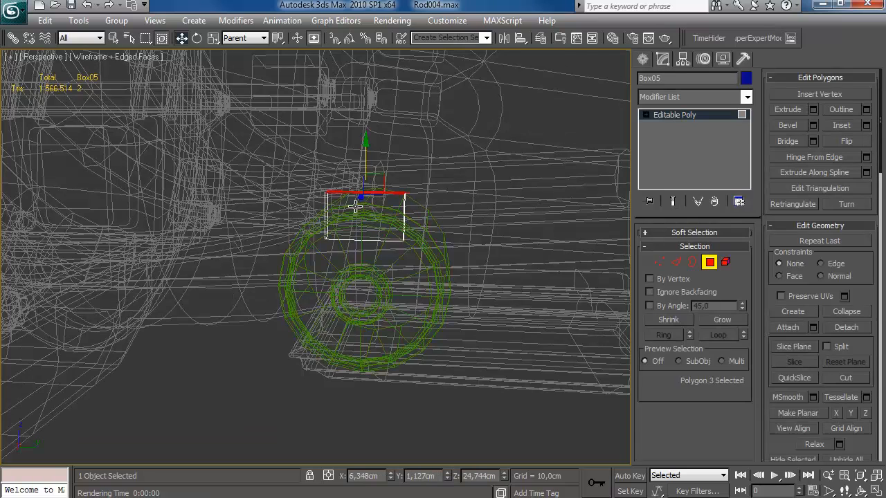
middle_click_drag(293, 200, 247, 279)
left_click(813, 110)
right_click(744, 340)
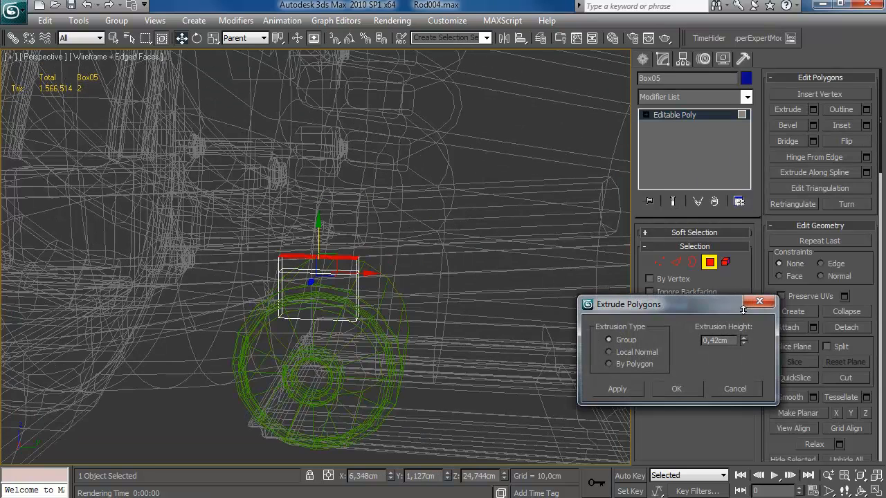
left_click(697, 385)
left_click(660, 261)
left_click_drag(383, 235, 350, 264)
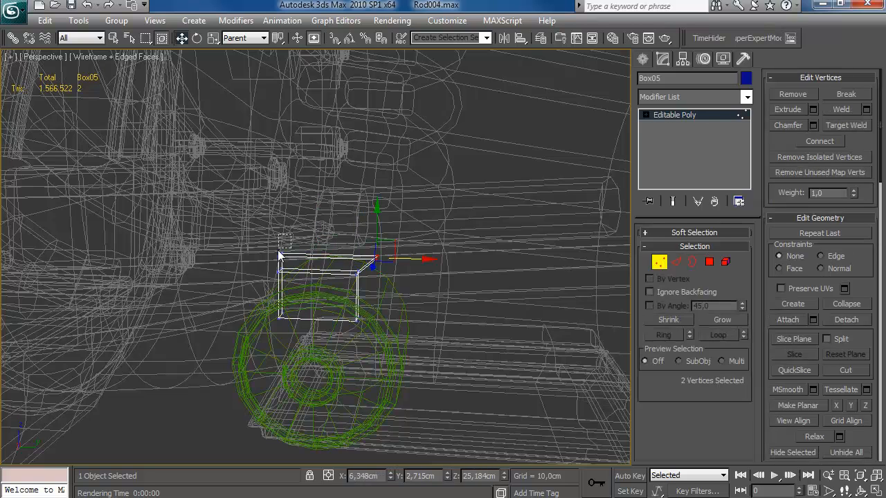
Extrude the flared top upward again and pull the upper block's front face outward.
left_click(710, 261)
left_click(813, 109)
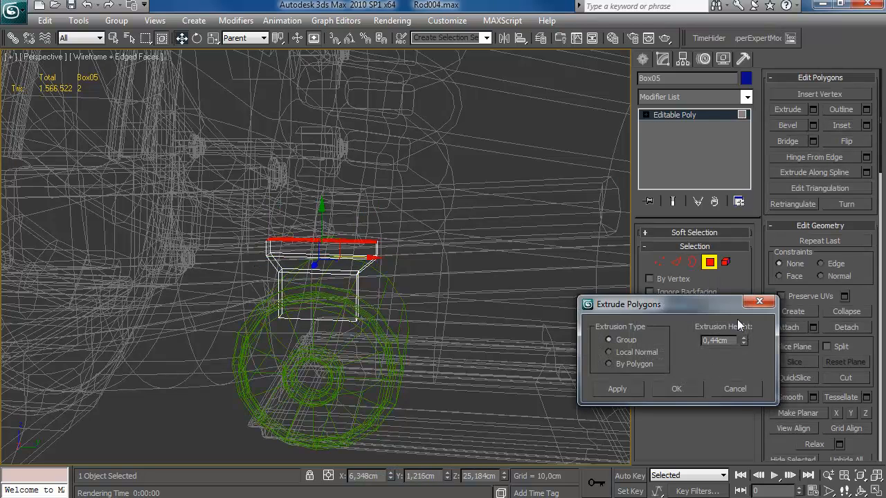
left_click(699, 389)
key("F3")
left_click(321, 258)
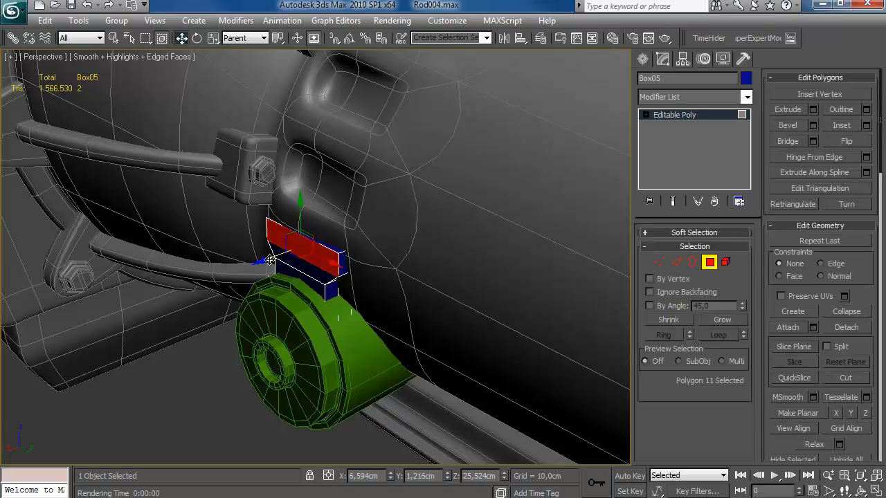
middle_click_drag(321, 258, 388, 259, "alt")
Add supporting edge loops along the block's length, height and depth by connecting its edge rings.
left_click(676, 262)
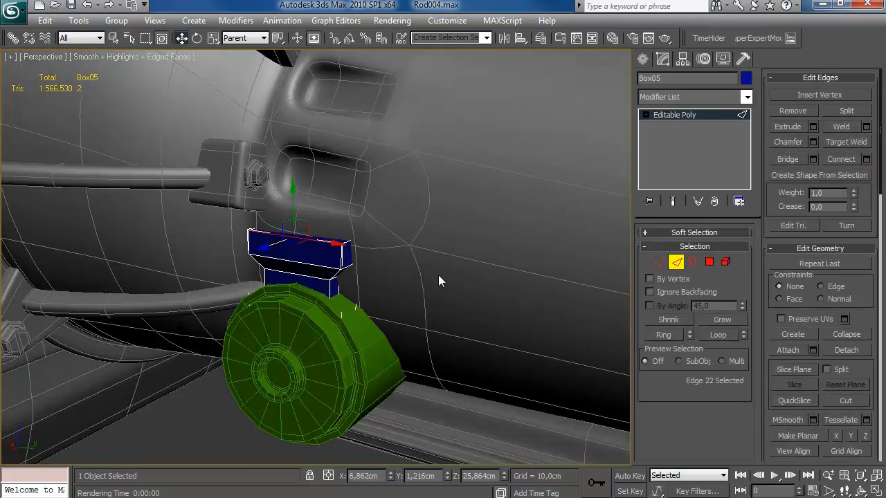
left_click(866, 159)
left_click(673, 398)
left_click(326, 285)
key("alt+r")
left_click(866, 159)
left_click(662, 401)
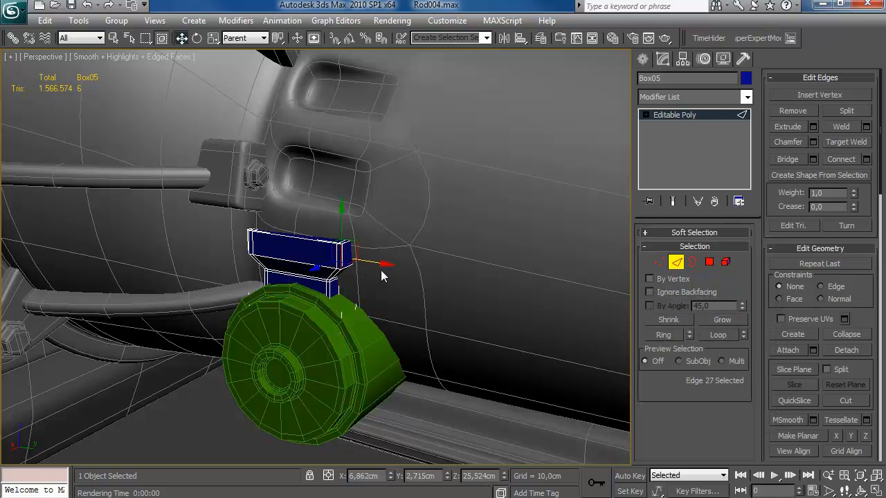
left_click(866, 159)
left_click(668, 401)
left_click(670, 317)
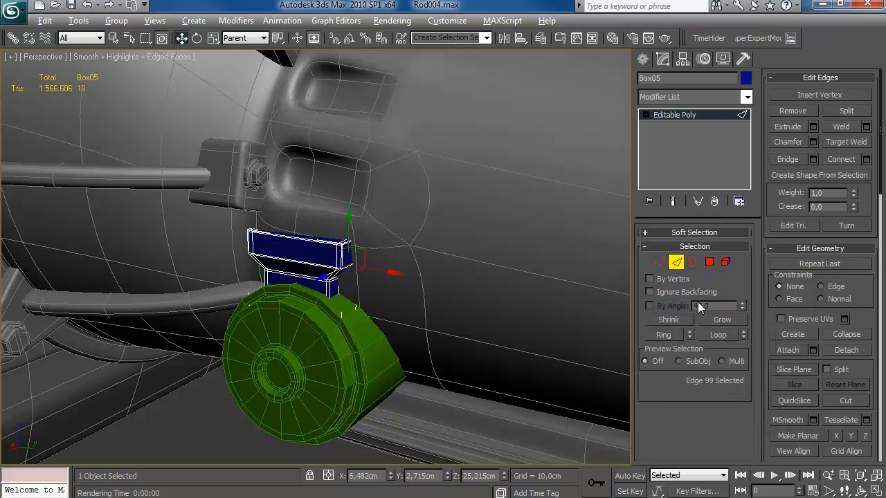
left_click(866, 160)
left_click(675, 402)
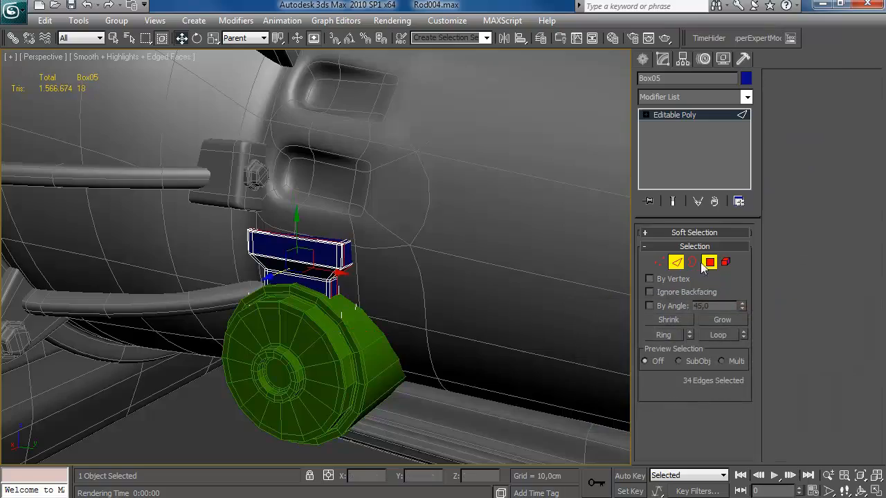
Delete the block's back polygons that face the housing.
left_click(709, 263)
middle_click_drag(526, 229, 407, 218, "alt")
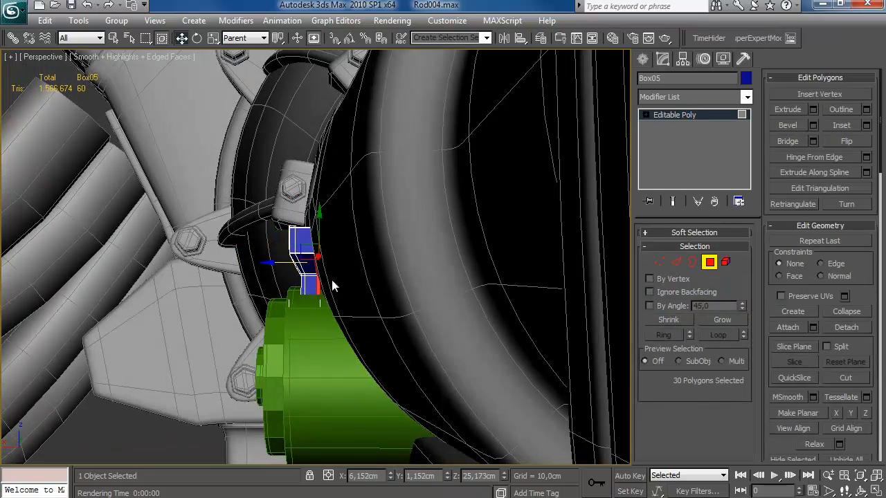
middle_click_drag(411, 275, 484, 279, "alt")
key("alt+q")
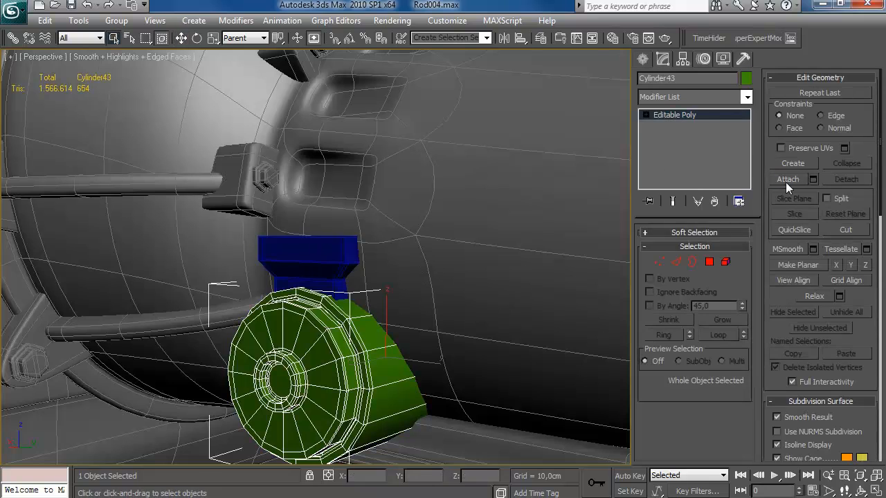
Attach the block to the round cover, and attach the combined part to the transmission housing's editable poly level.
left_click(788, 179)
left_click(308, 253)
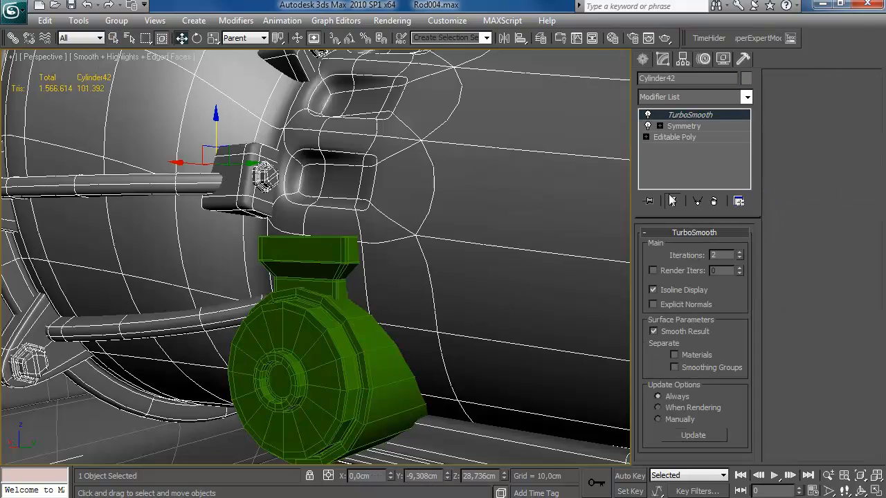
left_click(675, 138)
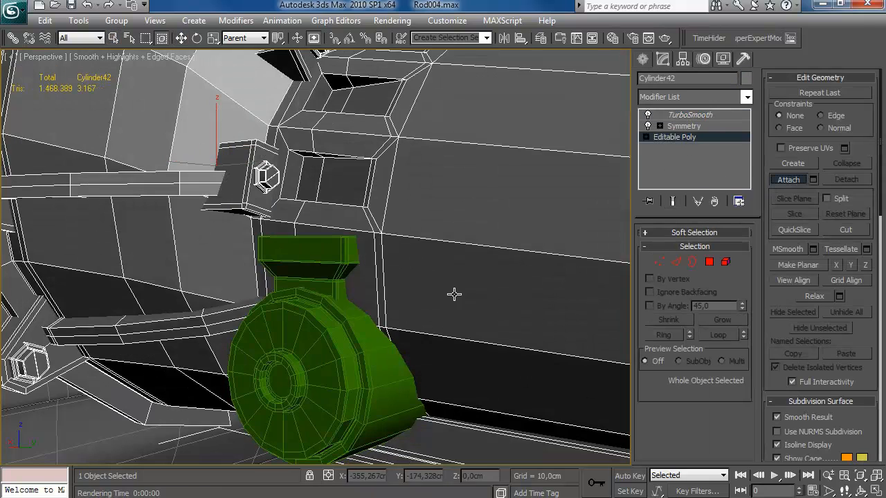
left_click(388, 333)
right_click(415, 328)
Examine the smoothed transmission on the whole engine without edge display and compare it with the transmission photo.
scroll(436, 291, "down", 6)
left_click(447, 223)
middle_click_drag(446, 224, 375, 178, "alt")
scroll(434, 218, "down", 8)
key("F4")
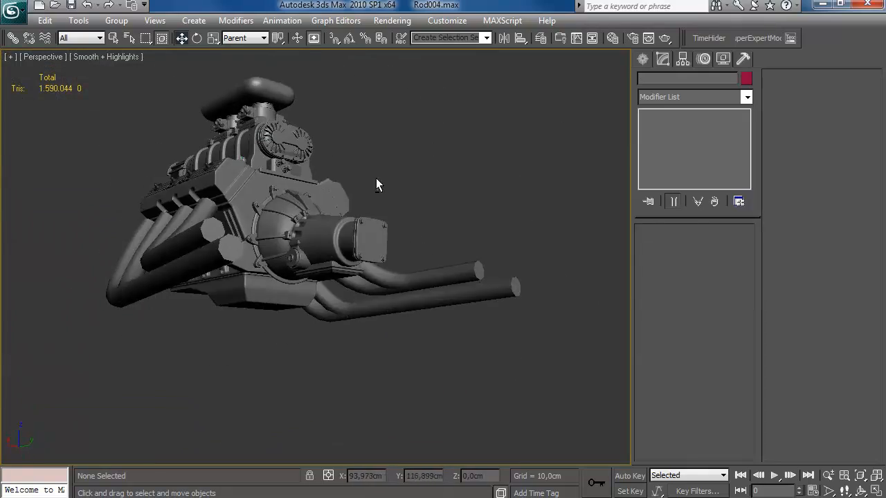
scroll(408, 227, "up", 4)
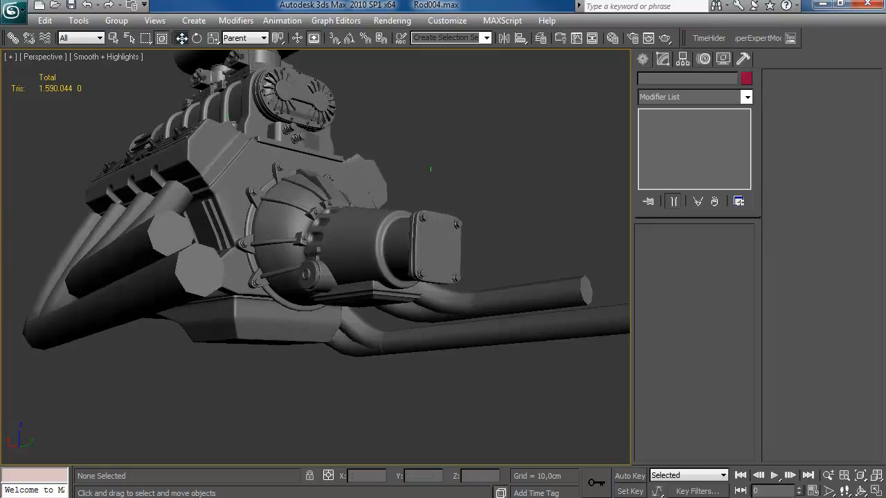
key("alt+Tab")
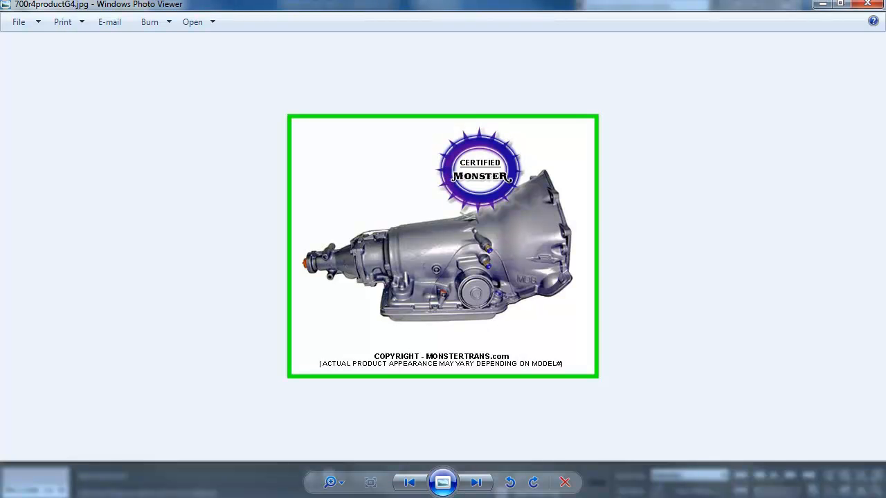
key("alt+Tab")
scroll(346, 372, "up", 6)
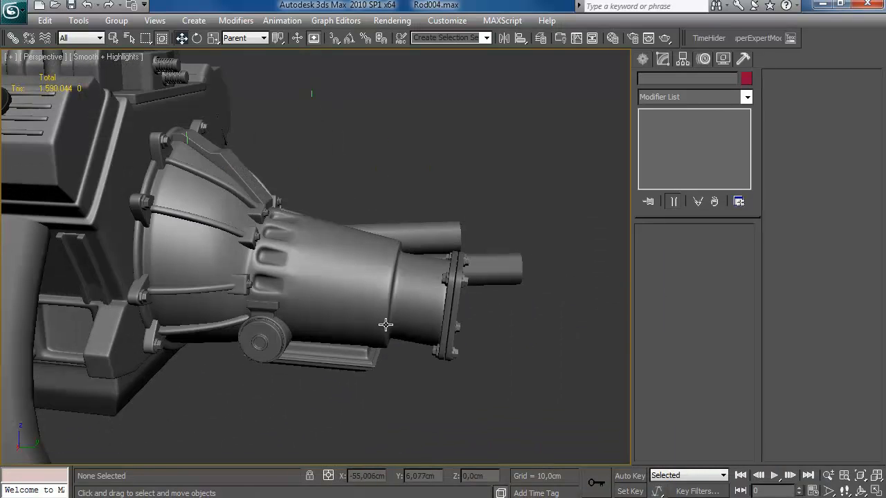
Create a small cylinder with about 0.34 cm radius and 2.7 cm height on the round cover's face using AutoGrid.
middle_click_drag(390, 327, 398, 333)
middle_click_drag(413, 253, 622, 457)
middle_click_drag(474, 366, 348, 196)
scroll(398, 211, "up", 5)
left_click(643, 59)
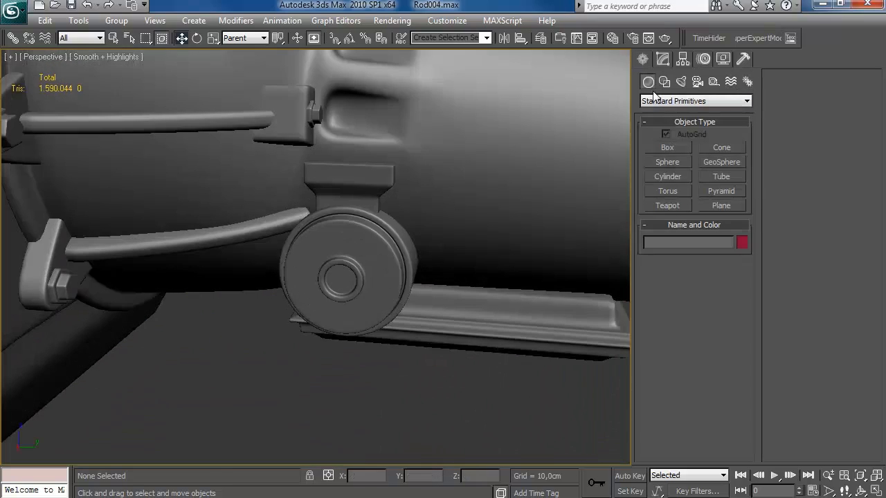
left_click(668, 177)
left_click_drag(364, 249, 368, 246)
right_click(324, 310)
Set the small cylinder to 8 sides and convert it to an editable poly.
middle_click_drag(324, 310, 408, 220, "alt")
key("F4")
left_click(664, 60)
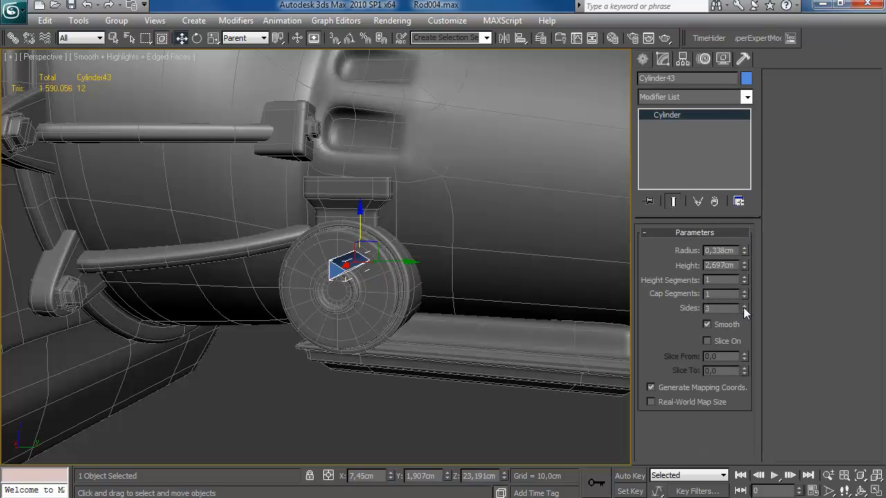
right_click(687, 114)
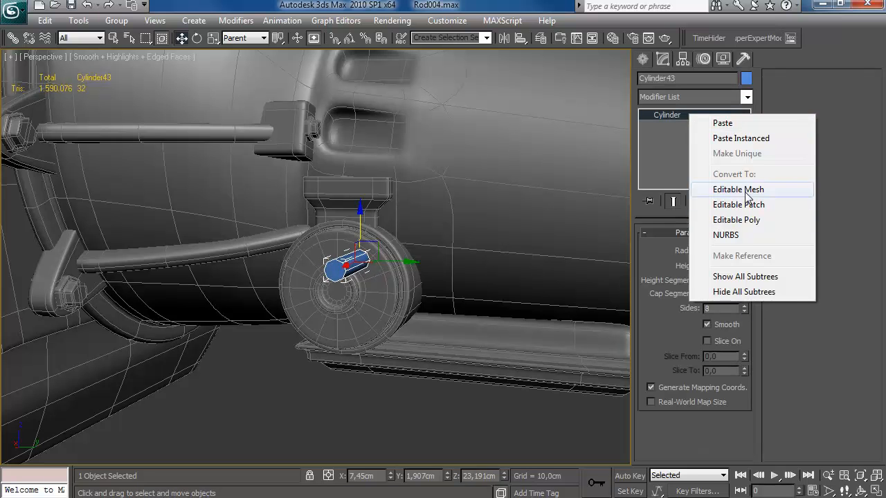
left_click(720, 217)
Inset both end caps of the small cylinder by 0.04 cm.
middle_click_drag(439, 253, 428, 238, "alt")
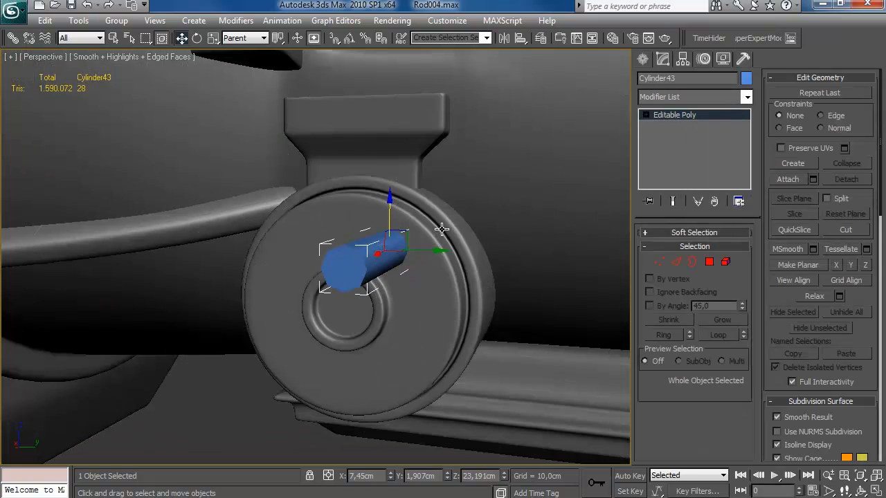
left_click(709, 262)
left_click(343, 276, "ctrl")
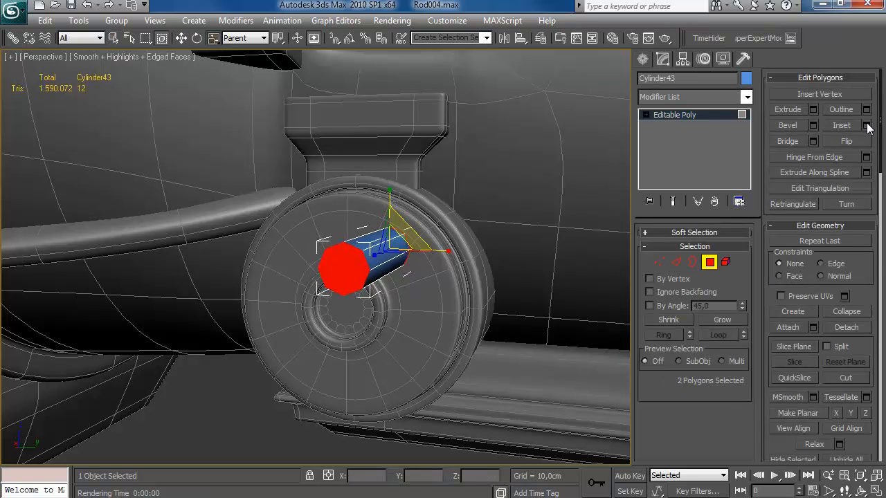
left_click(867, 126)
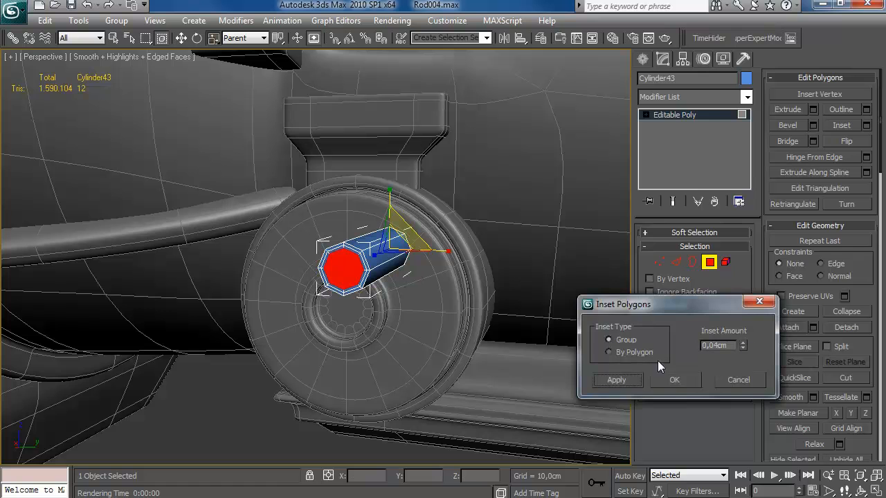
left_click(760, 301)
Extrude the inset caps inward in stages, finishing with -0.04 cm, and inset the recessed faces again.
left_click(813, 109)
mouse_move(743, 338)
left_mouse_down()
mouse_move(742, 351)
mouse_move(741, 344)
left_mouse_up()
left_click(621, 389)
left_click(743, 340)
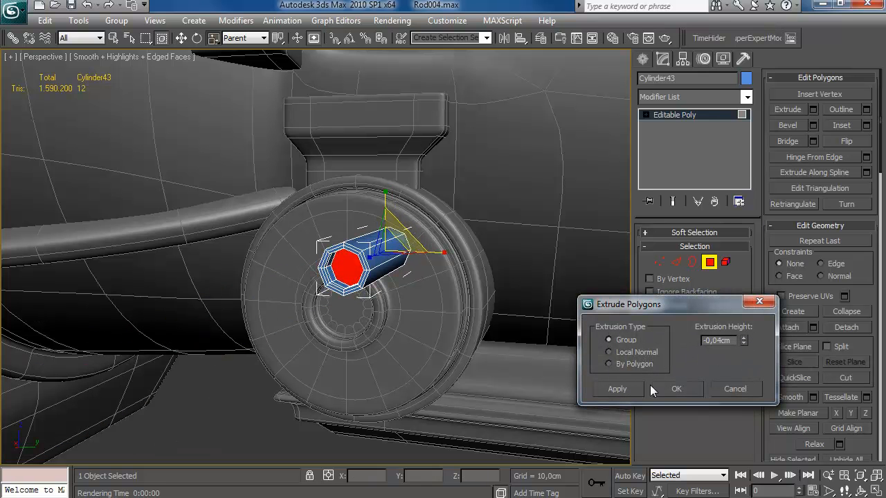
left_click(665, 389)
left_click(866, 125)
left_click(676, 379)
middle_click_drag(478, 277, 416, 299, "alt")
Connect the ring of long edges on the small cylinder with two segments.
left_click(676, 262)
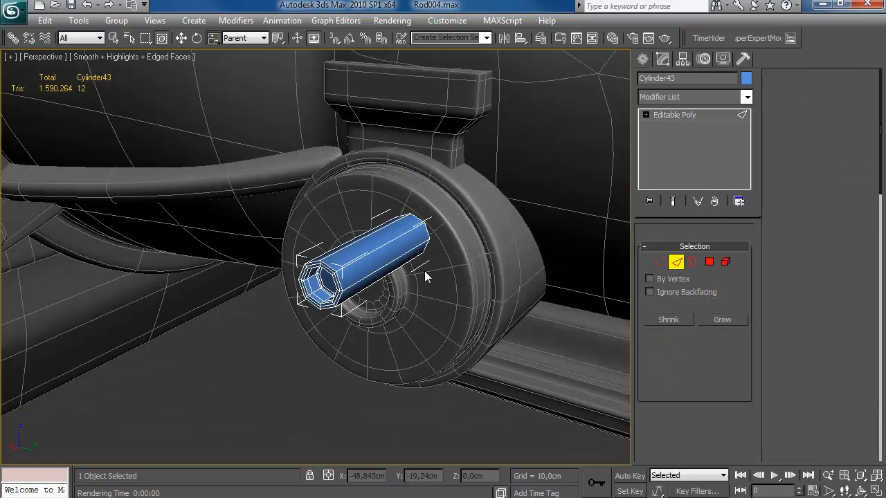
left_click(362, 280)
key("alt+r")
left_click(866, 159)
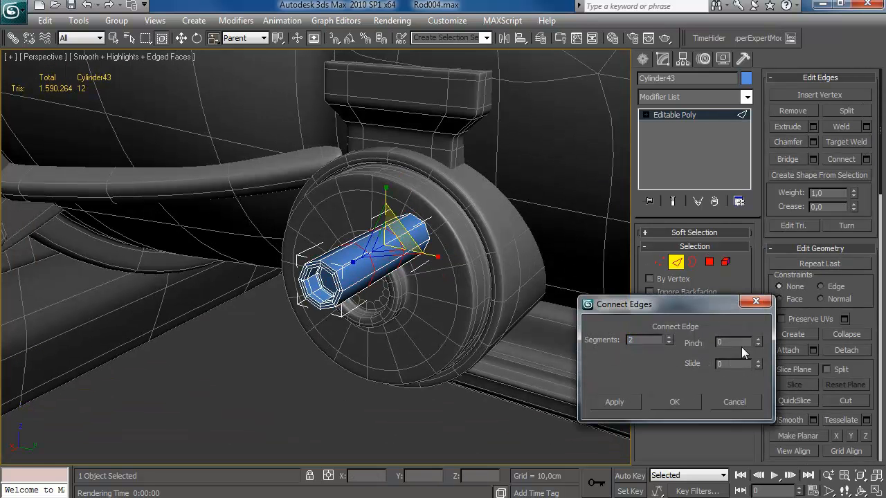
left_click(675, 405)
left_click(677, 265)
Move the small hollow cylinder into the housing wall just behind the round cover.
key("w")
scroll(461, 276, "down", 3)
middle_click_drag(461, 276, 315, 289)
left_click_drag(268, 280, 308, 260)
middle_click_drag(308, 260, 366, 225, "alt")
left_click_drag(323, 242, 393, 235)
middle_click_drag(423, 231, 385, 255, "alt")
left_click_drag(388, 256, 428, 246)
mouse_move(504, 210)
middle_mouse_down("alt")
mouse_move(538, 194)
mouse_move(497, 201)
middle_mouse_up("alt")
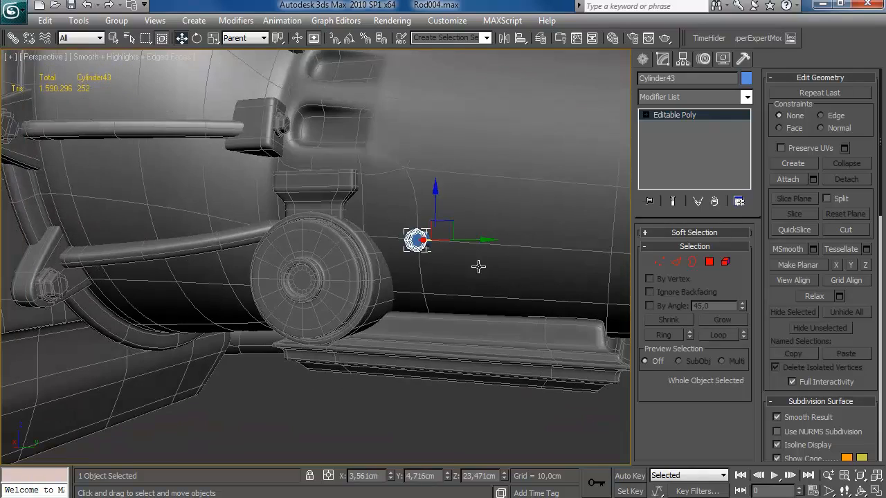
Attach the small hollow cylinder to the housing's editable poly level and switch to element editing.
left_click(477, 262)
left_click(671, 137)
left_click(724, 262)
middle_click_drag(488, 247, 447, 238, "alt")
Clone the hollow cylinder element to the rear end above the underside plate and adjust its position.
left_click(362, 234)
left_click_drag(377, 217, 556, 295, "shift")
left_click(651, 348)
middle_click_drag(589, 326, 525, 325, "alt")
left_click_drag(571, 306, 587, 300)
middle_click_drag(587, 301, 604, 306, "alt")
Clone the hollow cylinder element twice more, spacing the copies forward along the underside plate.
left_click_drag(604, 307, 524, 299, "shift")
left_click(731, 350)
middle_click_drag(581, 313, 601, 315, "alt")
middle_click_drag(601, 315, 416, 310)
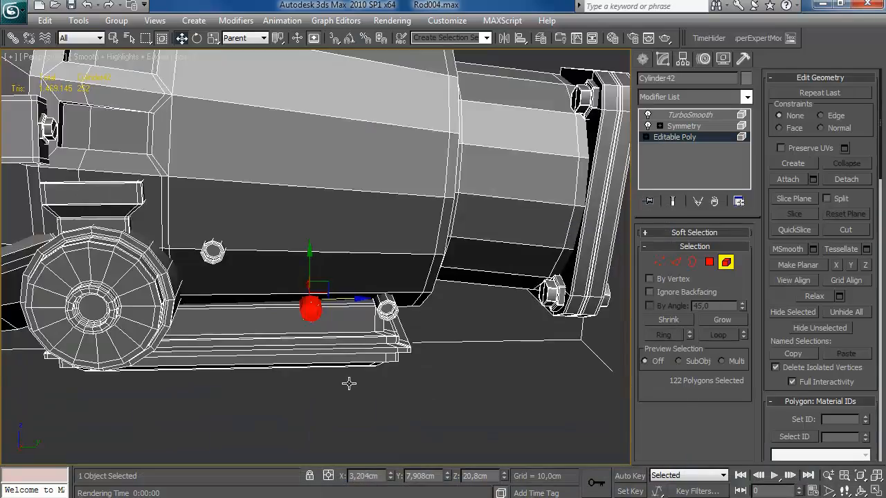
middle_click_drag(348, 381, 335, 347, "alt")
left_click_drag(296, 299, 262, 309, "shift")
left_click(731, 350)
Tilt the foremost copy diagonally and reposition the vertices at its lower end.
key("e")
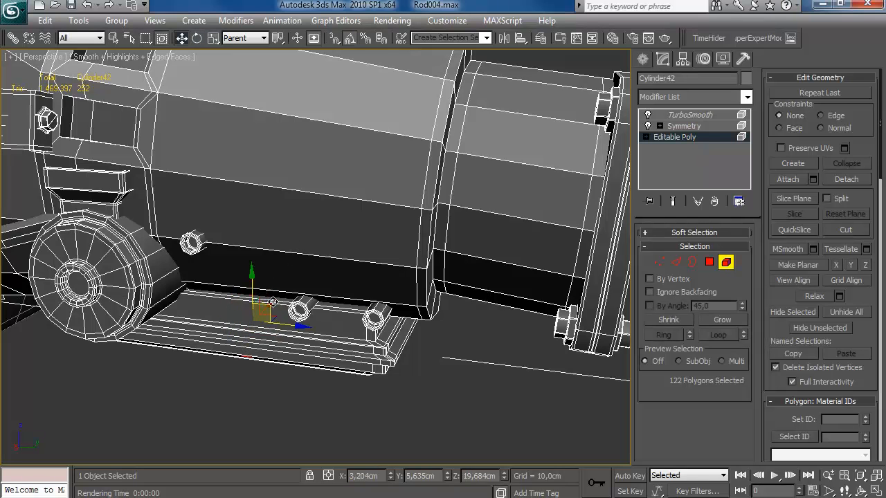
mouse_move(256, 315)
middle_mouse_down("alt")
mouse_move(222, 324)
mouse_move(260, 328)
middle_mouse_up("alt")
key("e")
left_click_drag(257, 317, 288, 328)
left_click(659, 263)
key("w")
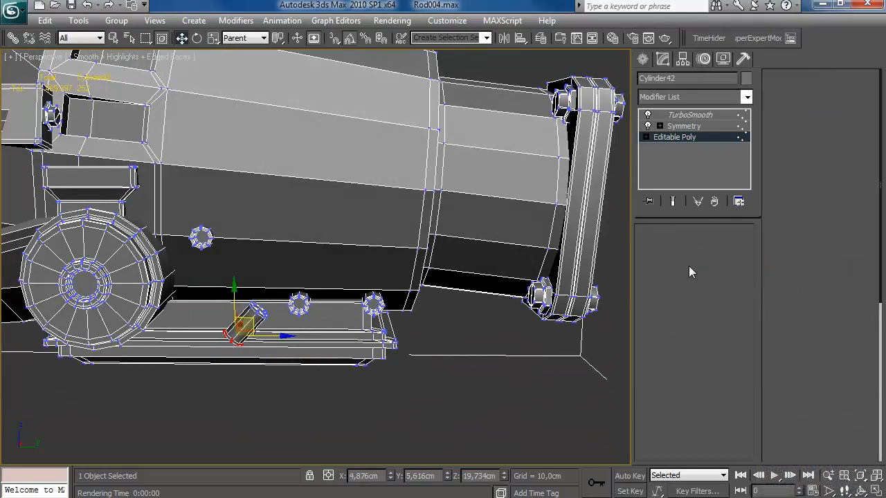
left_click(726, 263)
Clone the hollow cylinder behind the round cover as a tilted copy and place it beside the housing's recesses.
middle_click_drag(249, 315, 270, 308, "alt")
middle_click_drag(234, 339, 314, 263, "alt")
middle_click_drag(314, 263, 371, 309)
left_click(273, 280)
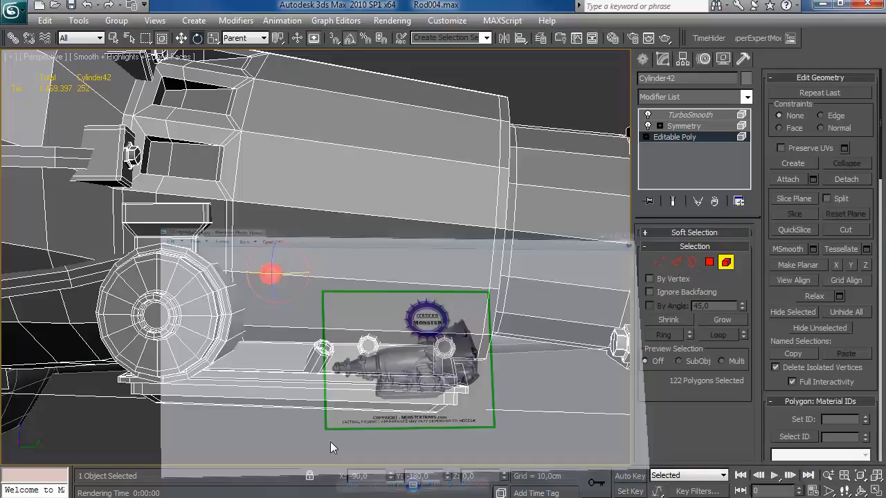
middle_click_drag(273, 280, 301, 288, "alt")
left_click_drag(334, 276, 312, 266, "shift")
left_click(710, 347)
key("w")
Clone the tilted cylinder lower down above the round cover's block, and view the smoothed result on the whole engine.
middle_click_drag(249, 224, 209, 282, "alt")
left_click_drag(254, 238, 253, 237, "shift")
left_click(727, 352)
mouse_move(305, 259)
middle_mouse_down("alt")
mouse_move(267, 244)
mouse_move(258, 211)
mouse_move(311, 210)
middle_mouse_up("alt")
key("e")
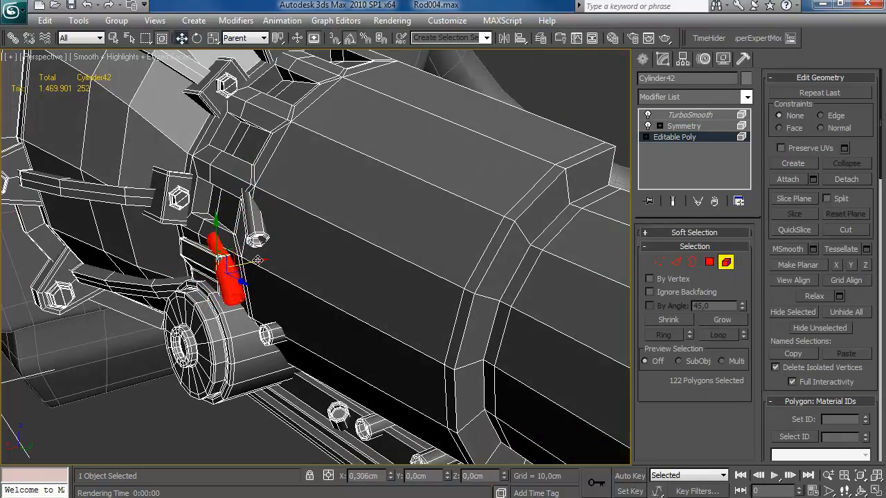
middle_click_drag(262, 270, 316, 250, "alt")
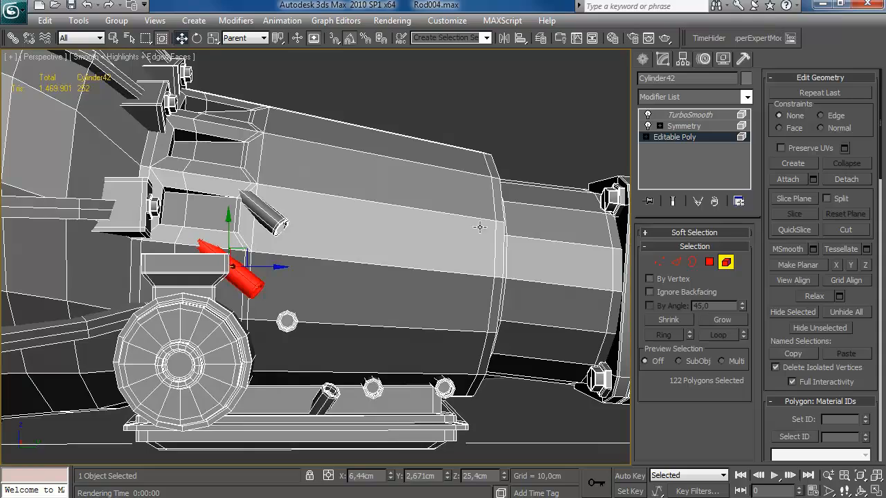
middle_click_drag(566, 215, 595, 208, "alt")
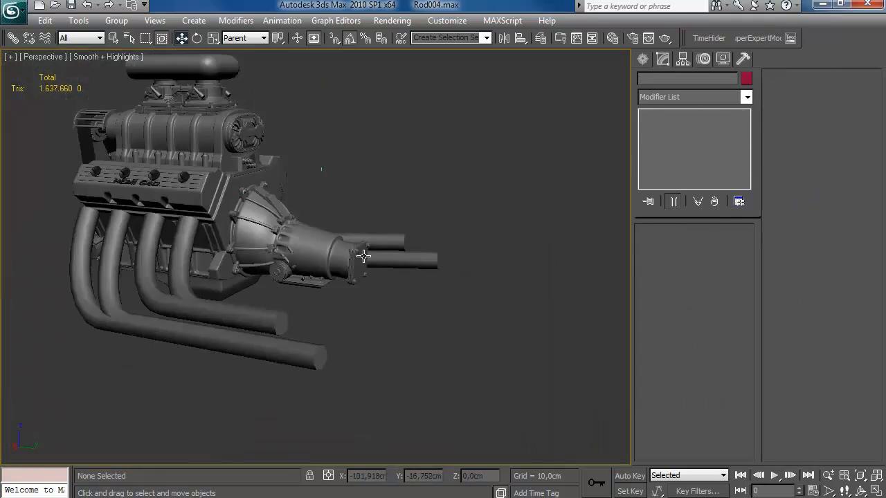
Connect the lengthwise edges of the housing's tapered rear body with one segment placed near its rear rim.
middle_click_drag(326, 254, 362, 366, "alt")
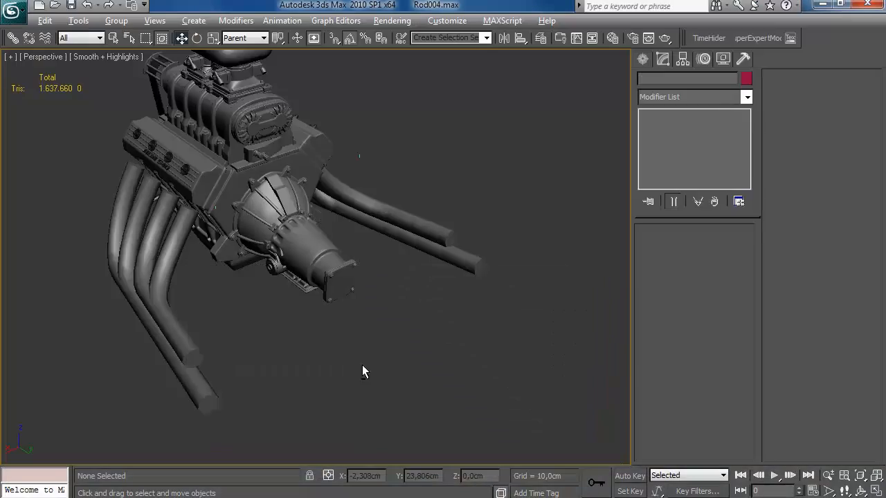
scroll(353, 326, "up", 8)
left_click(347, 308)
key("2")
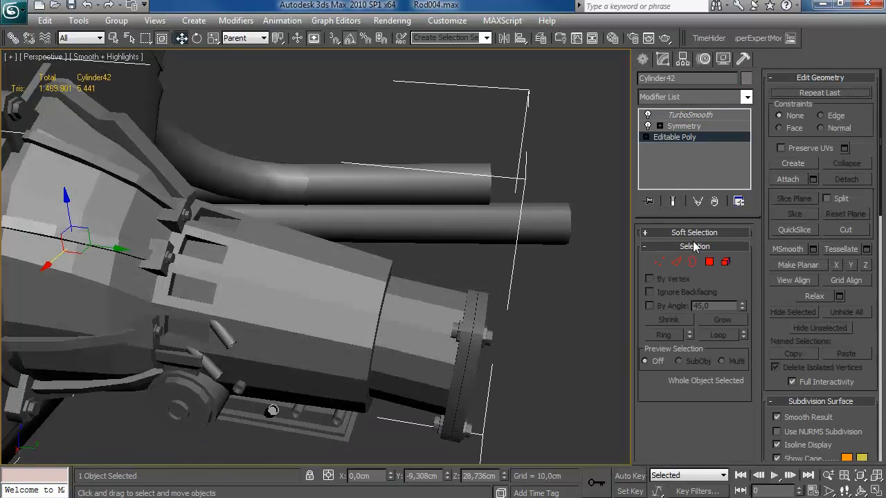
key("F4")
left_click(866, 159)
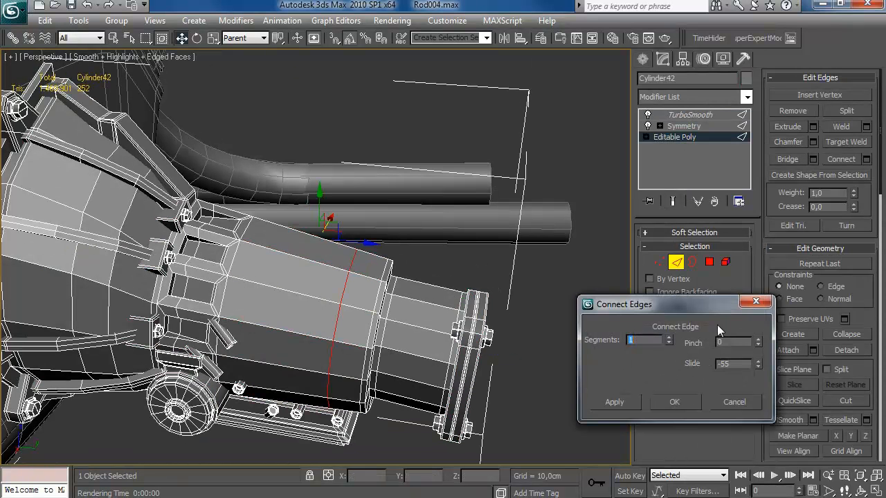
left_click(686, 403)
Bevel the ring of polygons just before the rear rim inward by local normal, with height -0.12 cm and outline -0.17 cm.
left_click(367, 317)
key("alt+r")
middle_click_drag(523, 276, 497, 247)
left_click(709, 263, "ctrl")
left_click(810, 124)
left_click_drag(743, 371, 744, 385)
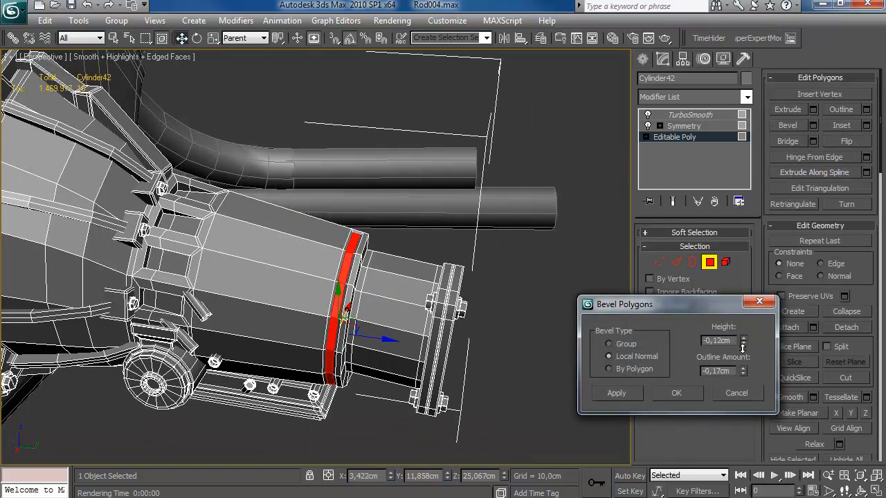
left_click(676, 394)
Connect the ring of edges across the bevelled band at the rear of the tapered body.
left_click(677, 262)
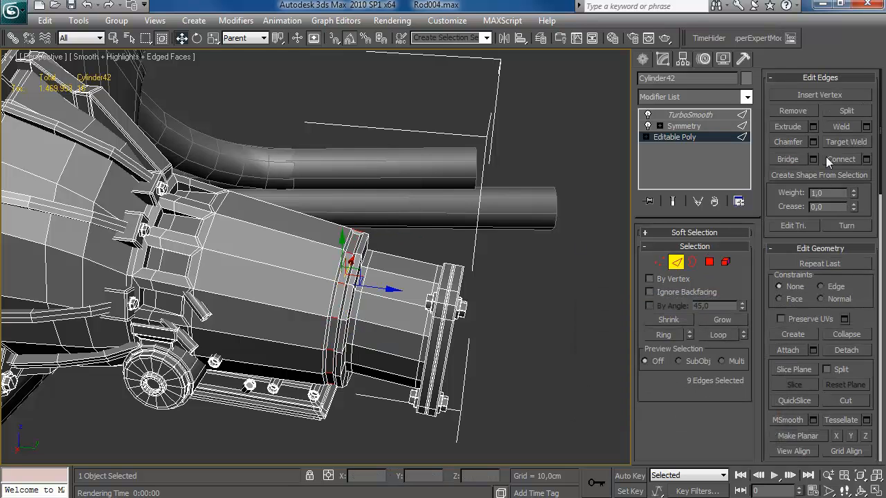
left_click(866, 159)
left_click(675, 402)
Delete the bevelled band's end faces at the mirror plane and align the open edges there to X 0.
scroll(476, 280, "up", 2)
left_click(710, 262)
left_click(372, 243)
key("Delete")
middle_click_drag(419, 310, 374, 93, "alt")
left_click(327, 319)
left_click(677, 261)
right_click(391, 477)
middle_click_drag(397, 360, 341, 185, "alt")
Connect the ring edges inside the recessed groove with 2 segments and pinch 48.
left_click(866, 158)
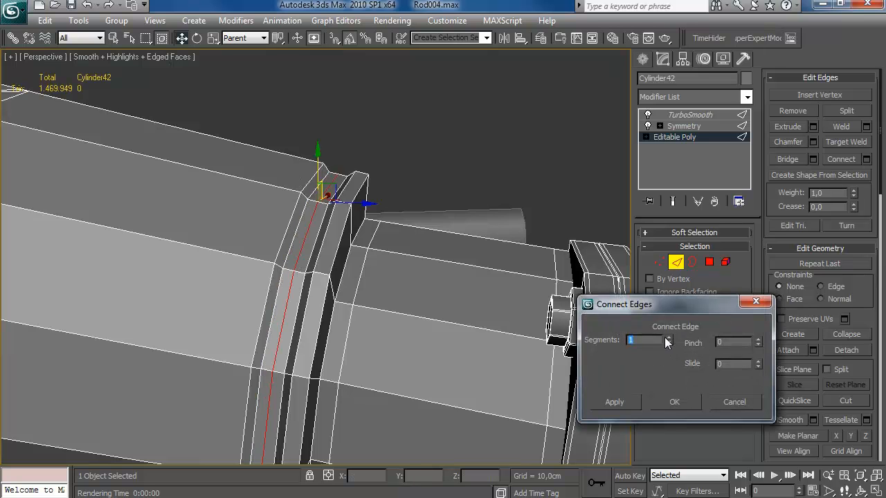
left_click_drag(760, 342, 760, 280)
left_click(292, 191)
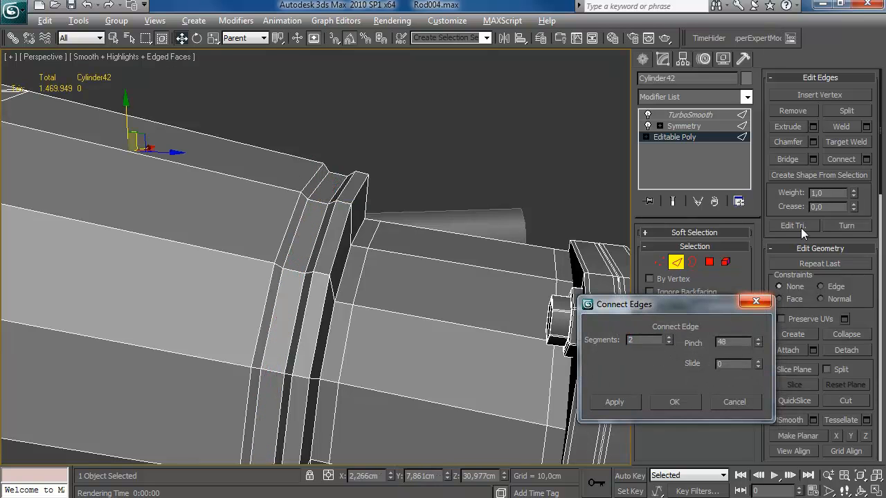
left_click(307, 160)
middle_click_drag(368, 137, 421, 188)
key("alt+r")
left_click(397, 227)
key("alt+r")
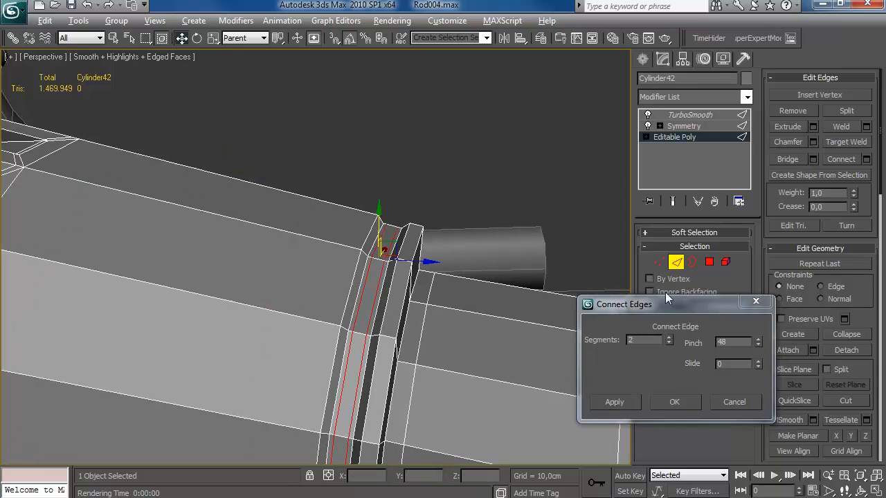
left_click(674, 402)
Add a supporting edge loop around the tapered body, close to the front edge of the groove.
left_click(339, 204)
key("alt+r")
left_click(866, 159)
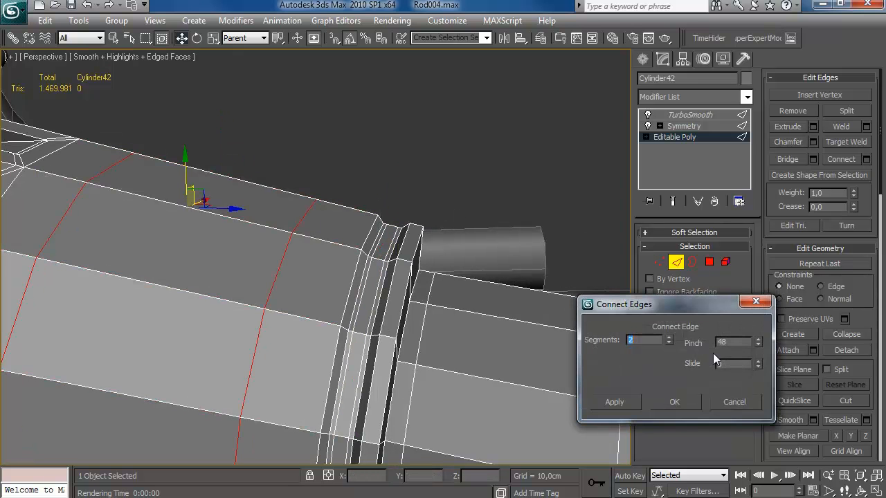
left_click(687, 403)
Add pairs of supporting edge loops to the rear rim's outer band and its rear-facing surface, and finish edge editing.
left_click(866, 159)
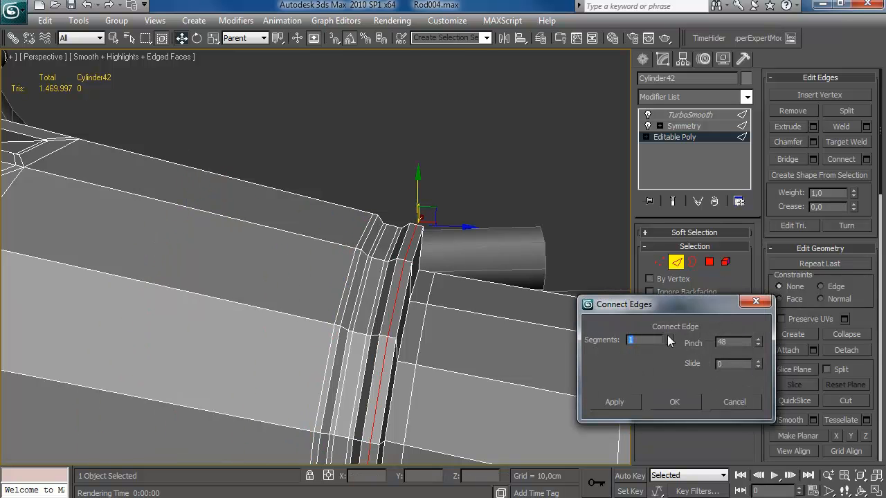
left_click(676, 403)
left_click(866, 159)
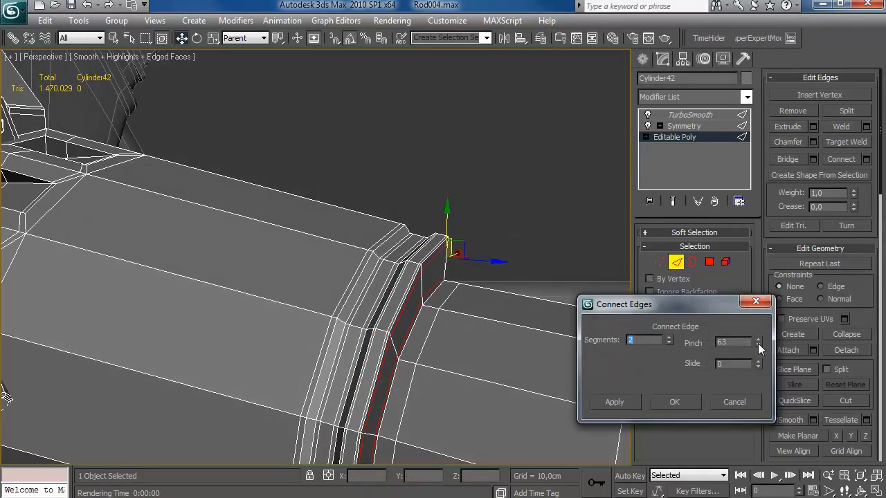
left_click(685, 402)
key("2")
left_click(554, 226)
Inspect the smoothed transmission on the engine and compare it with the reference photo 700r4productG4.jpg in Windows Photo Viewer.
scroll(436, 201, "down", 5)
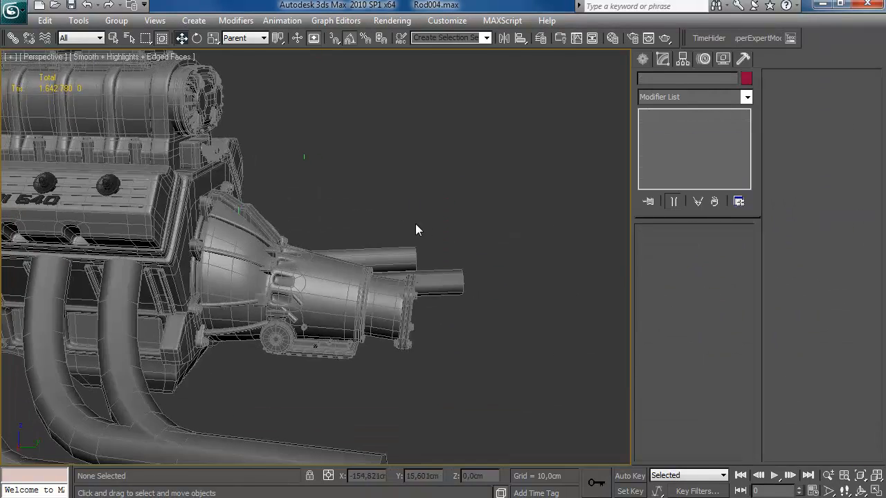
mouse_move(394, 233)
middle_mouse_down("alt")
mouse_move(414, 212)
mouse_move(459, 223)
mouse_move(355, 303)
mouse_move(215, 208)
mouse_move(212, 194)
middle_mouse_up("alt")
scroll(315, 255, "down", 3)
middle_click_drag(314, 254, 459, 293, "alt")
scroll(484, 308, "up", 4)
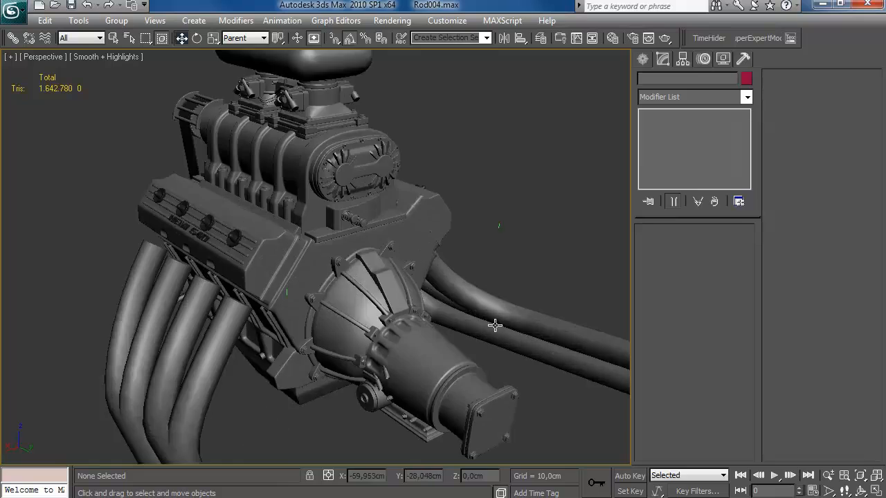
middle_click_drag(506, 324, 395, 334, "alt")
key("alt+Tab")
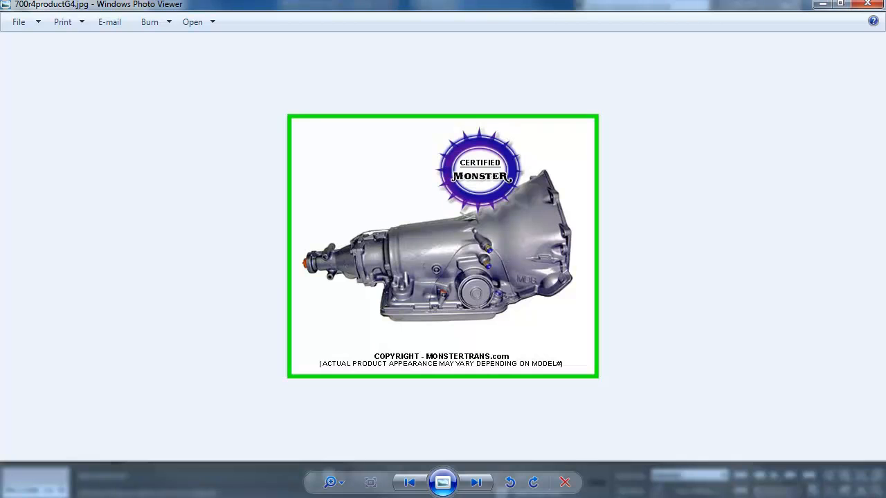
key("alt+Tab")
Select a bolt element on the bell housing flange and clone it across to the underside plate.
middle_click_drag(372, 322, 349, 300, "alt")
scroll(382, 245, "up", 3)
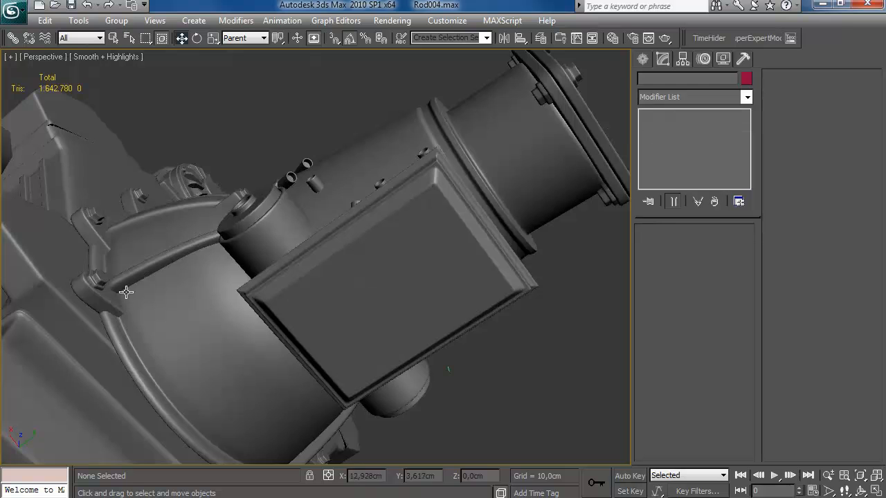
left_click(101, 279)
left_click(694, 136)
key("5")
left_click(97, 281)
left_click_drag(125, 258, 318, 111, "shift")
key("Return")
Orient the cloned bolt to point downward and position it on the underside plate's bottom face near the rear corner.
middle_click_drag(258, 163, 313, 132, "alt")
key("w")
left_click_drag(467, 105, 464, 108)
middle_click_drag(464, 108, 487, 216, "alt")
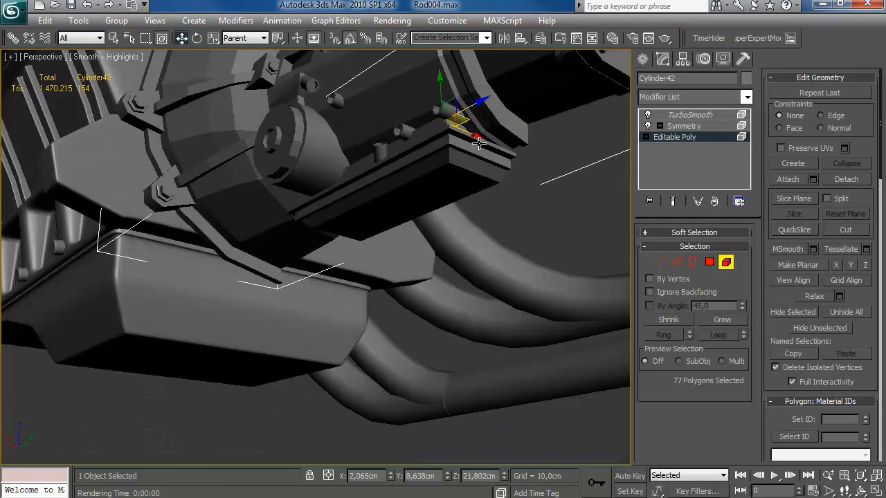
left_click_drag(439, 134, 440, 156)
middle_click_drag(448, 167, 461, 68, "alt")
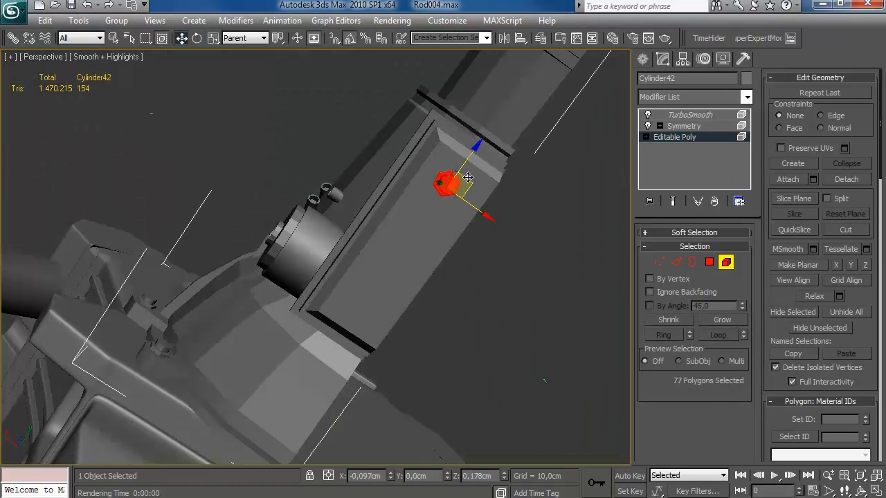
key("r")
key("w")
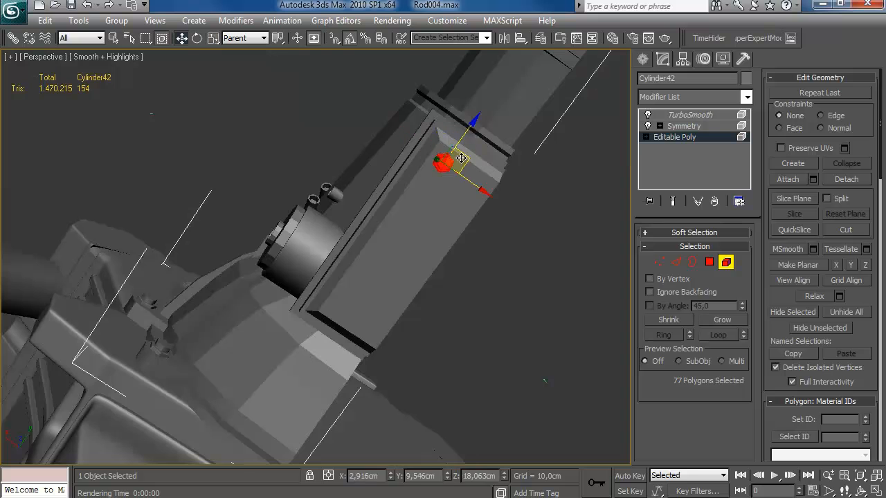
middle_click_drag(461, 157, 498, 138, "alt")
Clone the bolt to the front end of the underside plate and scale both bolts along their height.
left_click_drag(353, 173, 302, 182, "shift")
left_click(734, 349)
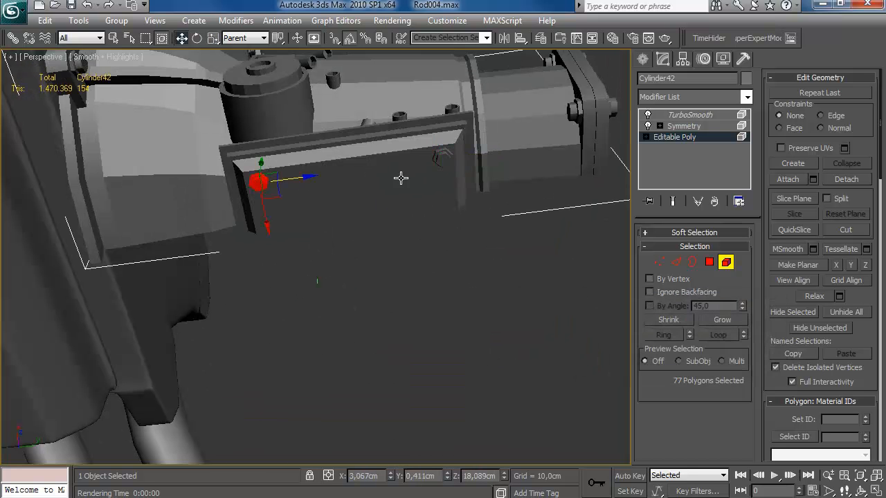
middle_click_drag(374, 159, 333, 267, "alt")
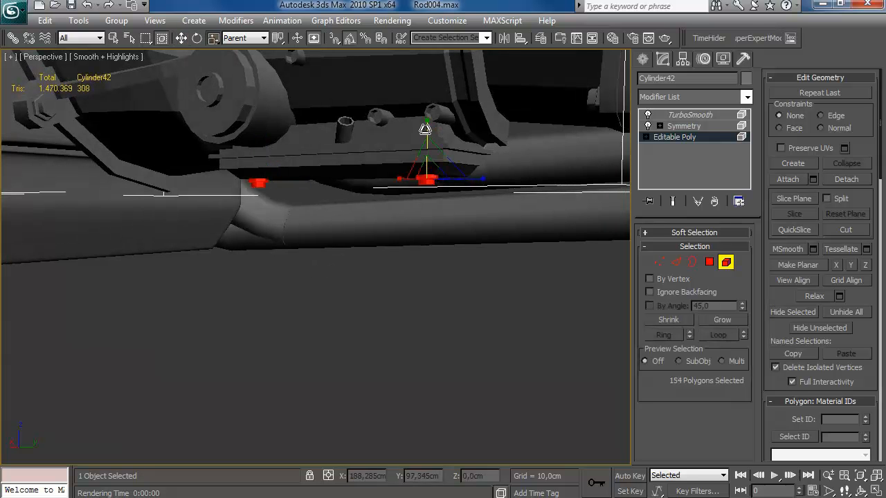
middle_click_drag(447, 232, 447, 186, "alt")
key("5")
left_click(570, 323)
Inspect the complete engine with the finished transmission from the side.
middle_click_drag(374, 298, 342, 337, "alt")
scroll(361, 242, "down", 6)
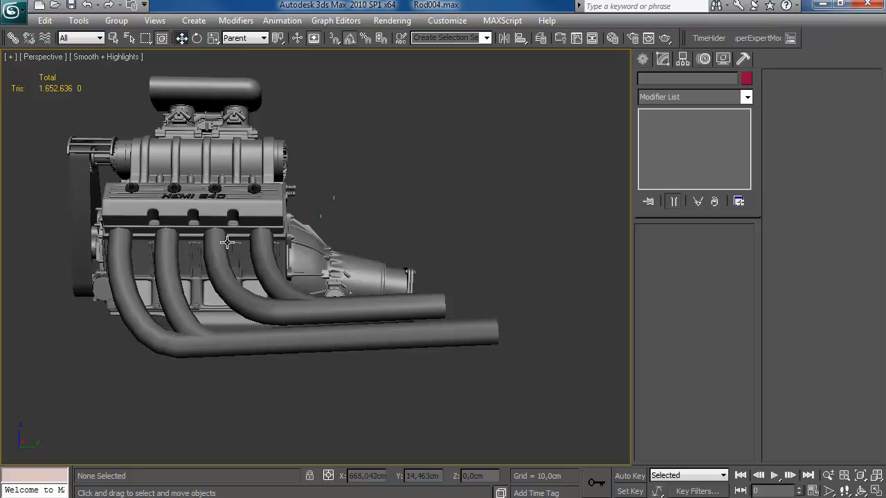
middle_click_drag(248, 293, 253, 279)
scroll(305, 253, "down", 3)
middle_click_drag(282, 236, 344, 293)
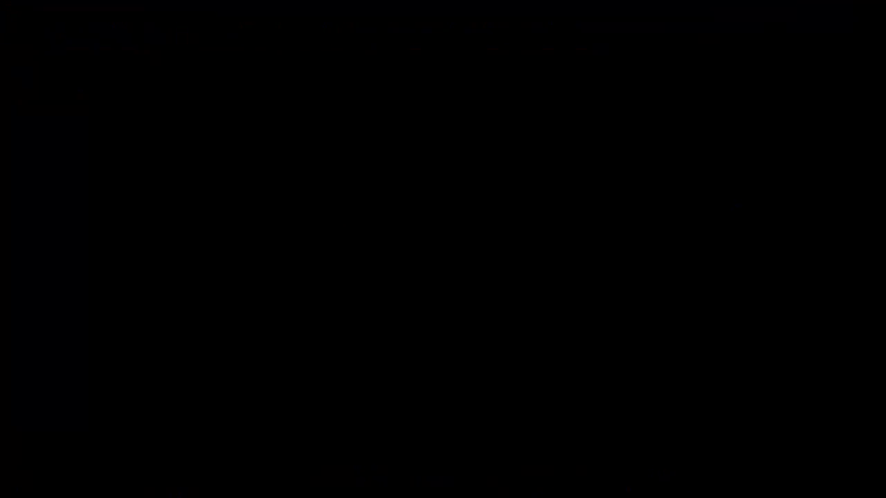